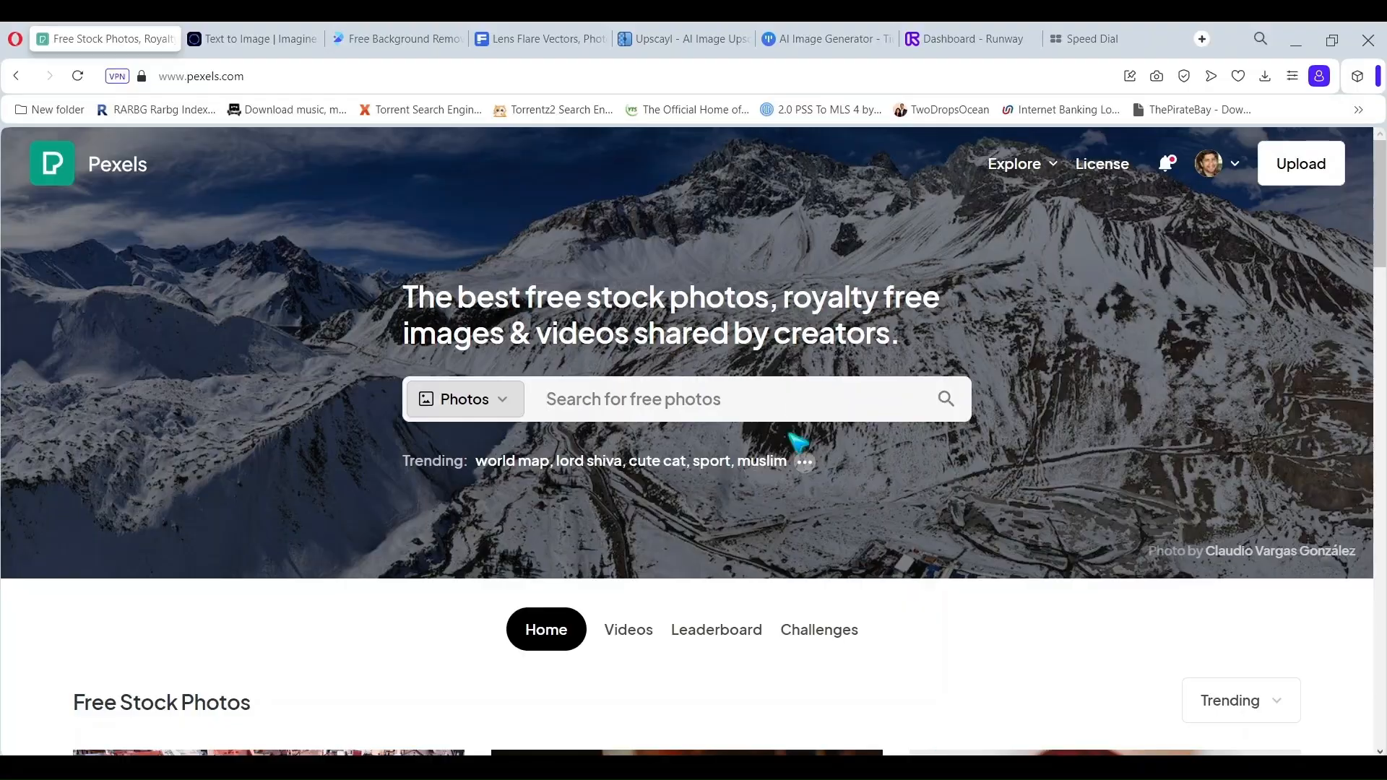
Search the Pexels photo library for "spa"
{"action": "left_click", "coordinate": [791, 405]}
{"action": "type", "text": "spa"}
{"action": "key", "text": "Return"}
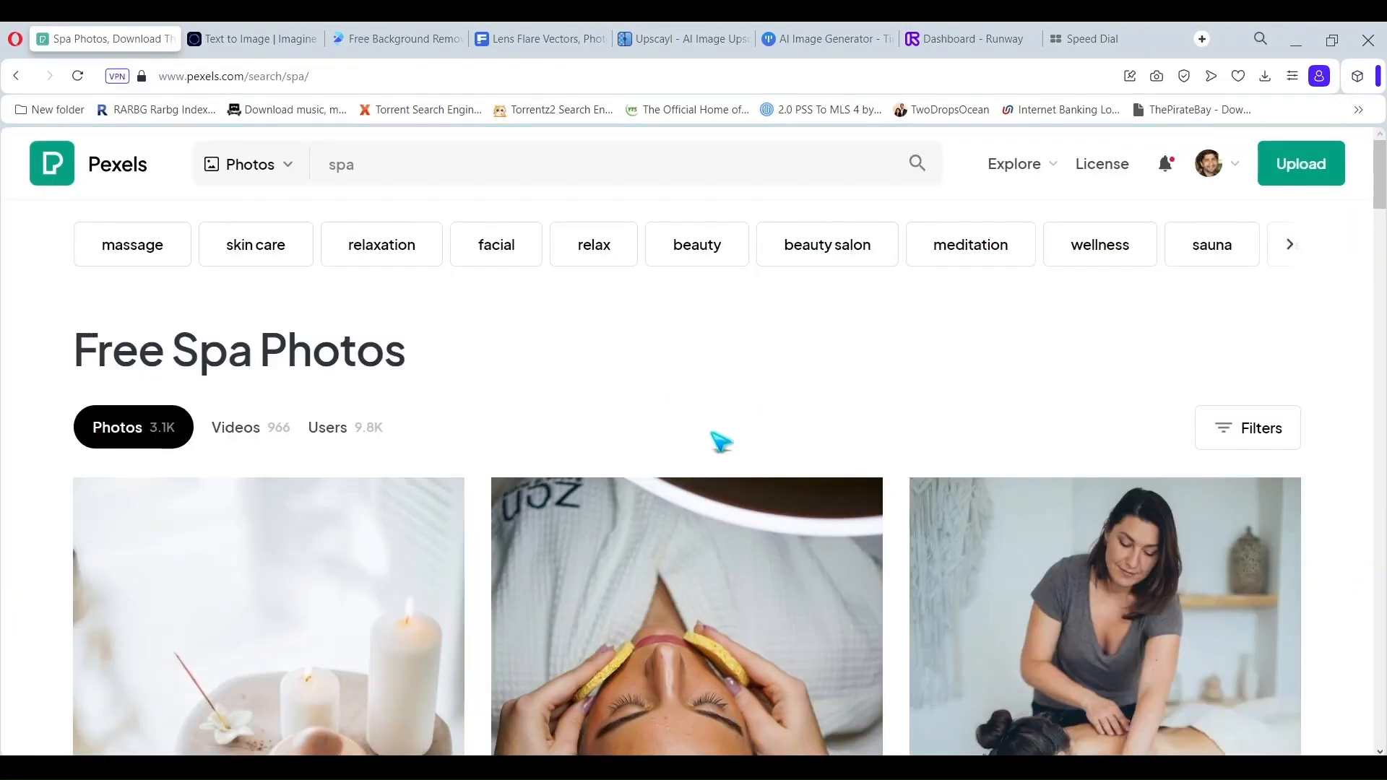
Download the spa photo of the white tub in a brown wooden frame and return to the search results
{"action": "scroll", "coordinate": [718, 442], "scroll_direction": "down", "scroll_amount": 3}
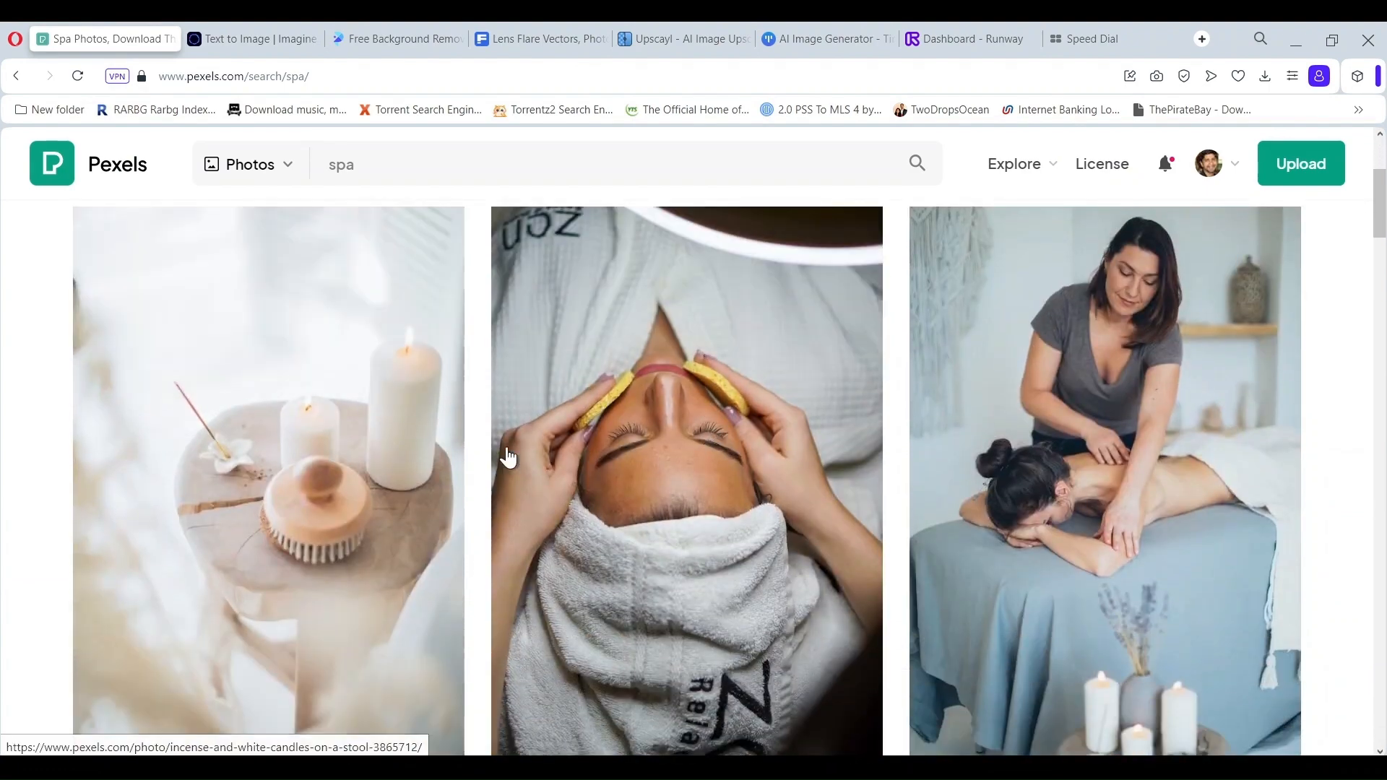
{"action": "scroll", "coordinate": [722, 452], "scroll_direction": "down", "scroll_amount": 1}
{"action": "scroll", "coordinate": [726, 451], "scroll_direction": "up", "scroll_amount": 1}
{"action": "scroll", "coordinate": [726, 458], "scroll_direction": "down", "scroll_amount": 8}
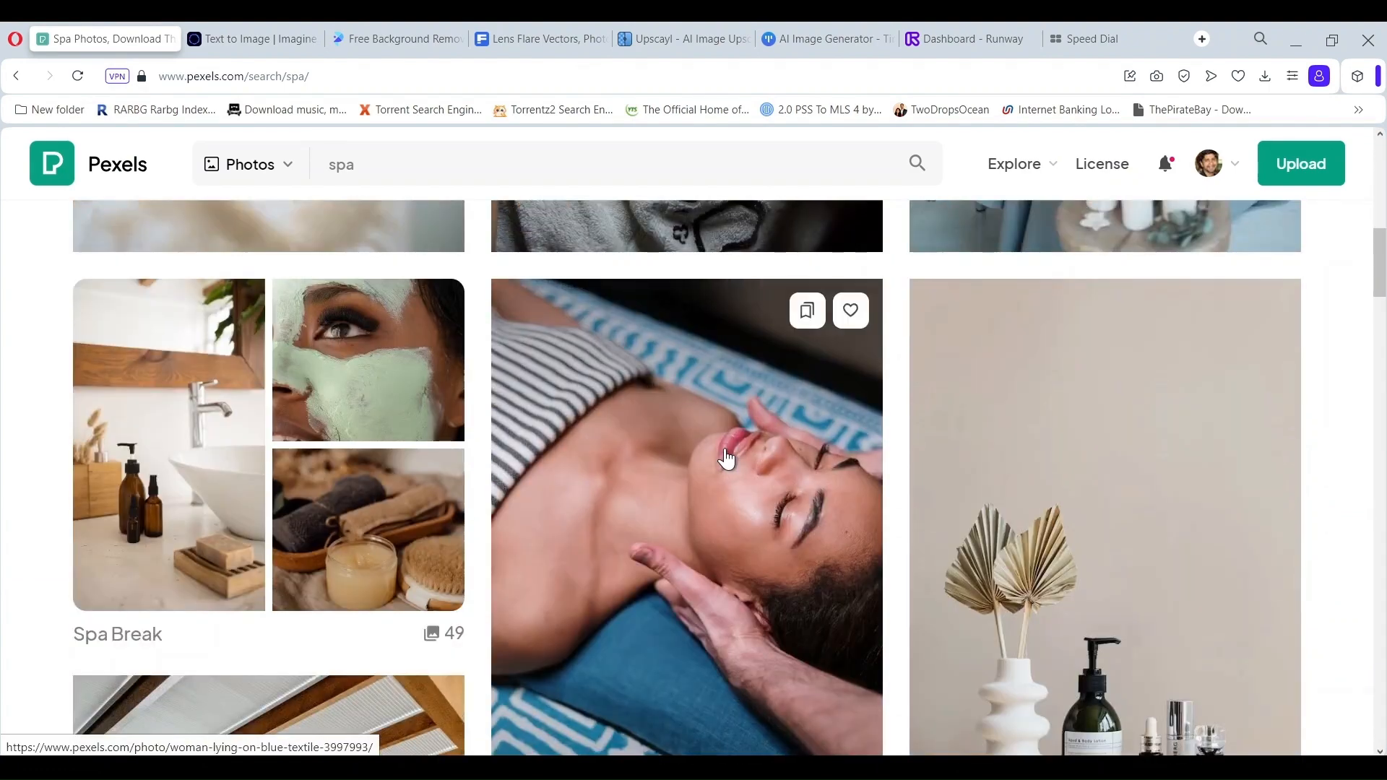
{"action": "scroll", "coordinate": [726, 458], "scroll_direction": "down", "scroll_amount": 6}
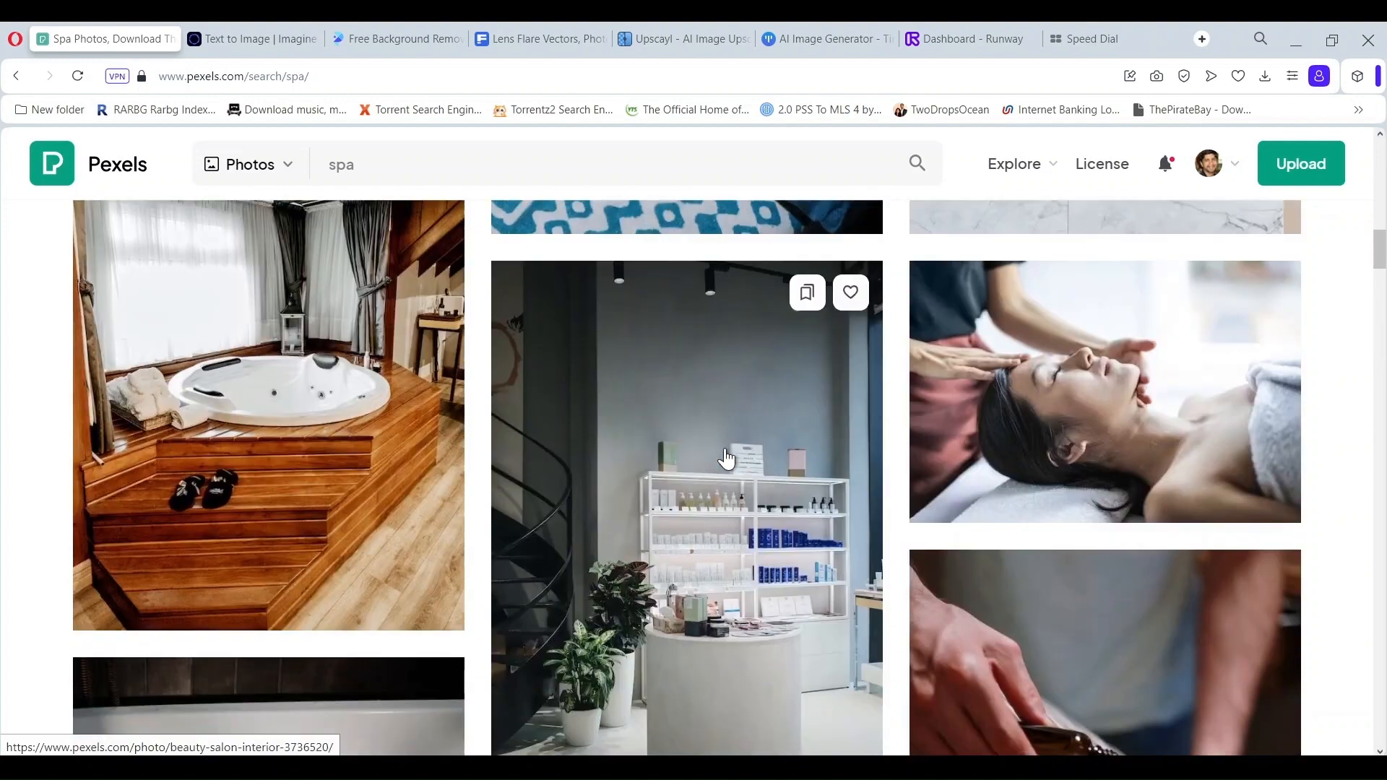
{"action": "scroll", "coordinate": [726, 459], "scroll_direction": "up", "scroll_amount": 1}
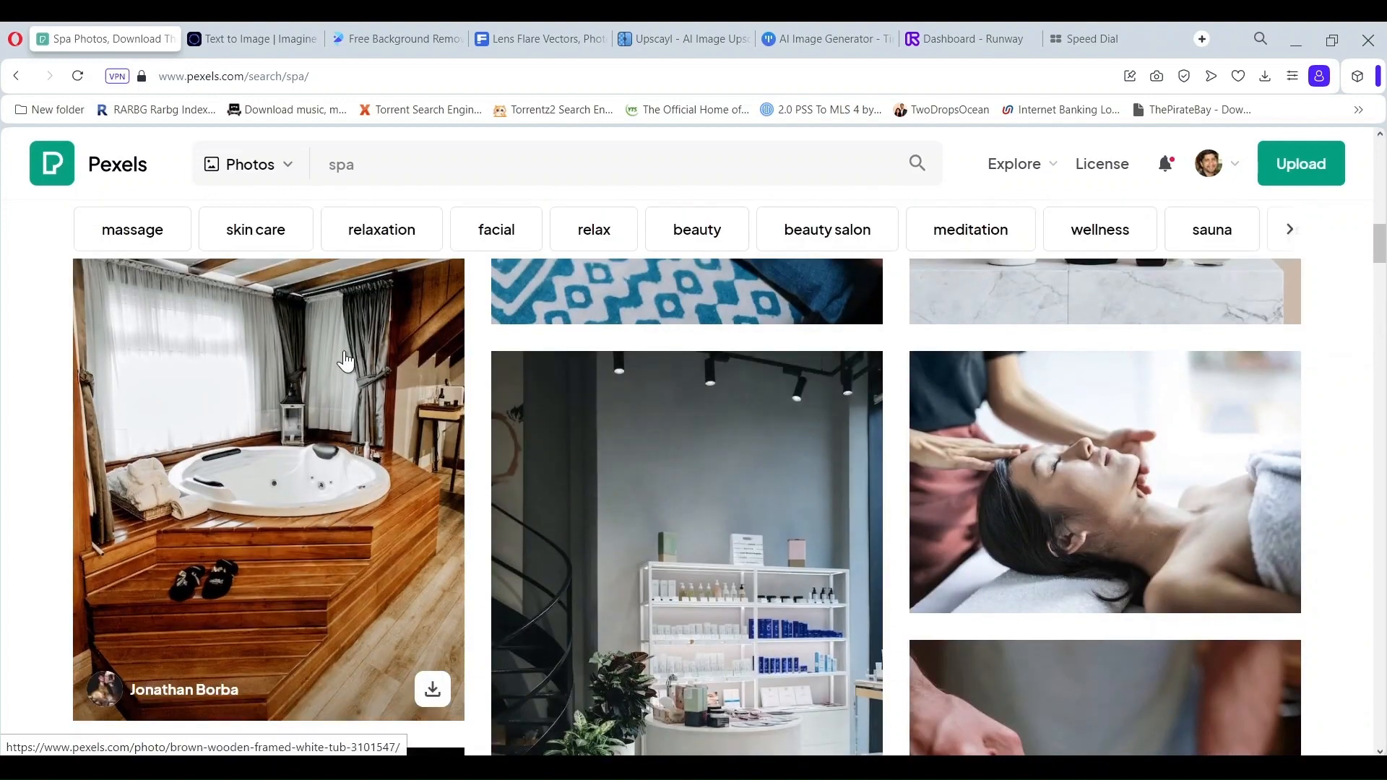
{"action": "left_click", "coordinate": [345, 361]}
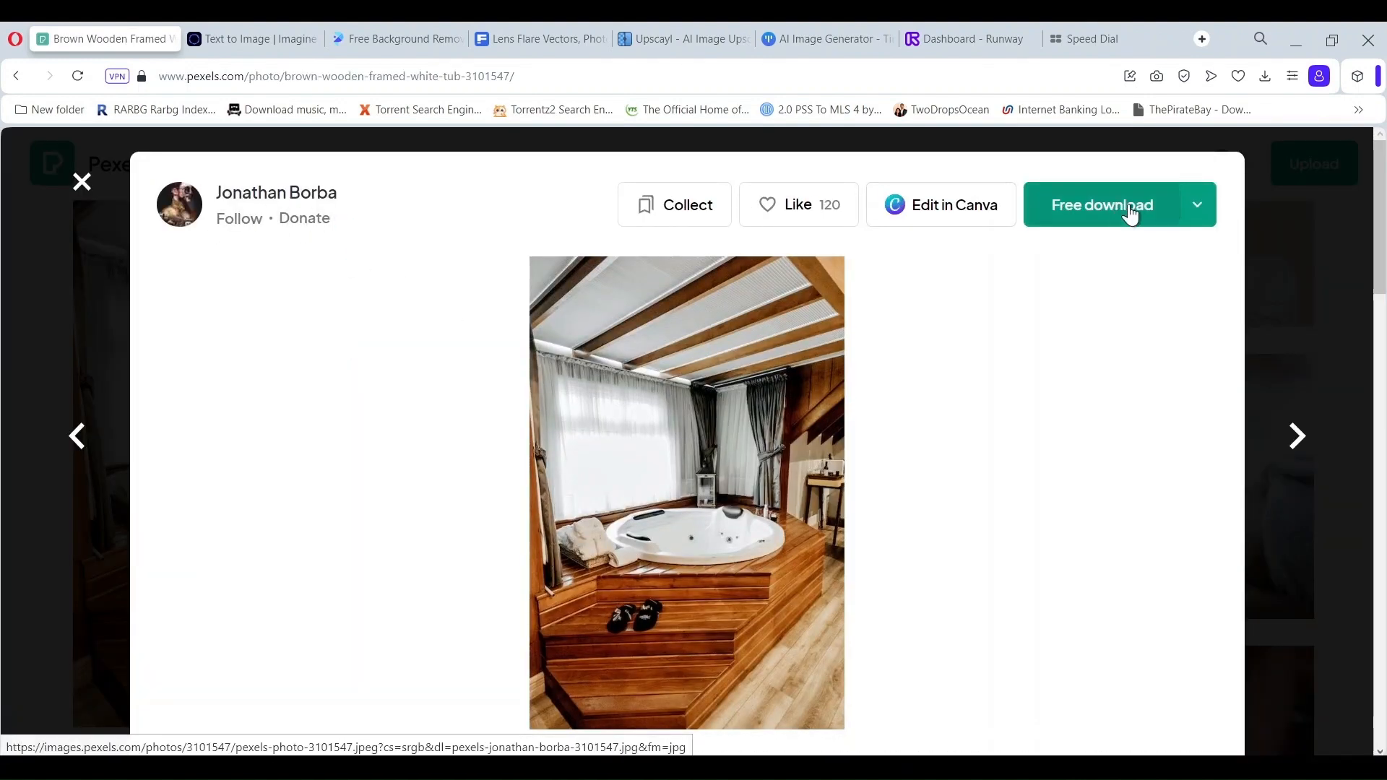
{"action": "left_click", "coordinate": [1131, 215]}
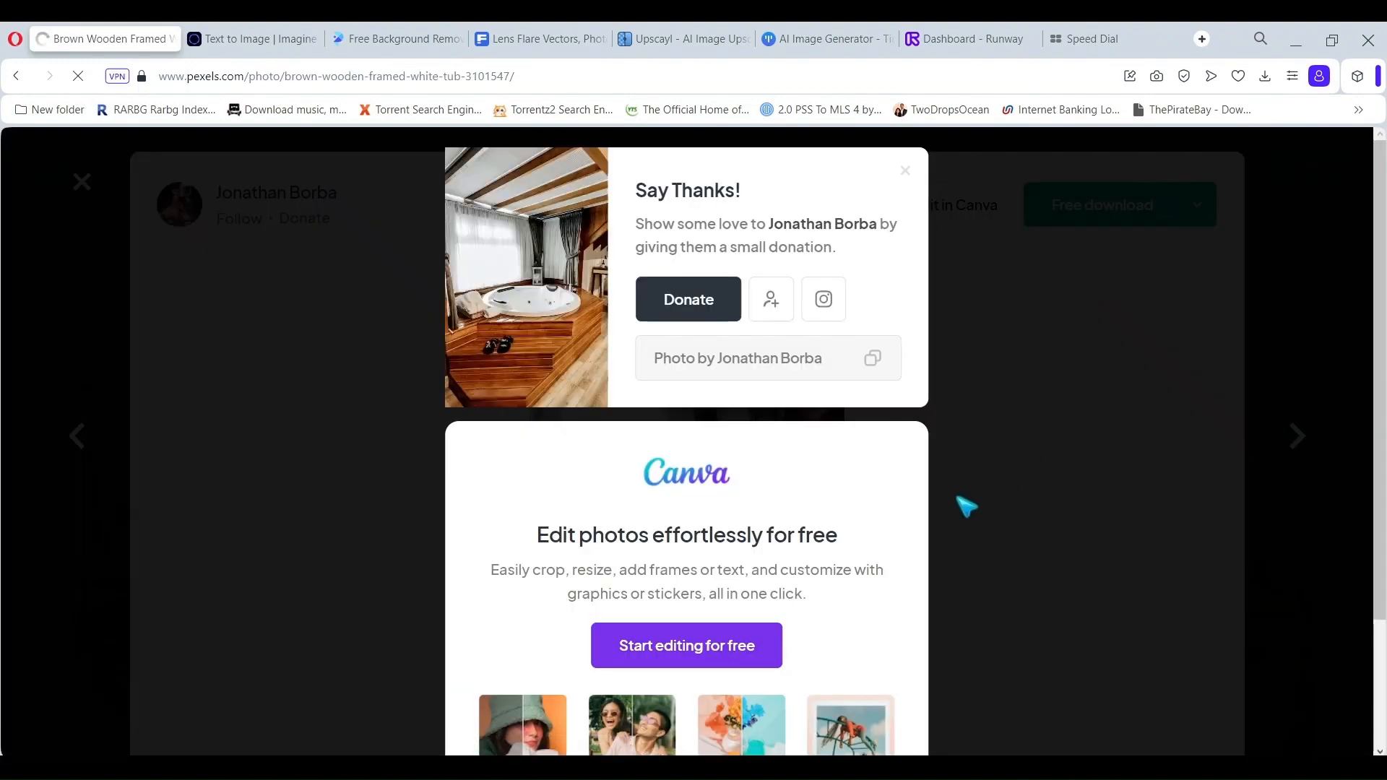
{"action": "left_click", "coordinate": [18, 77]}
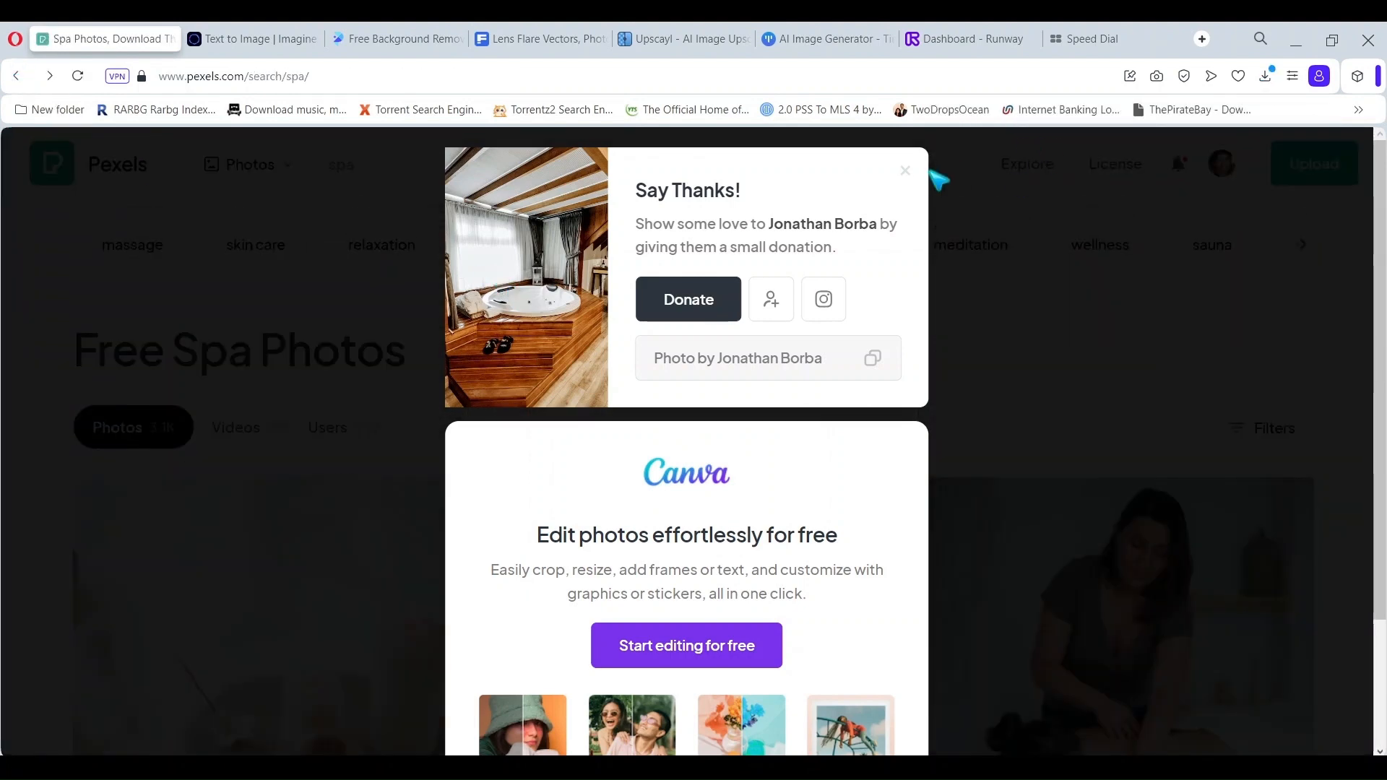
{"action": "left_click", "coordinate": [907, 173]}
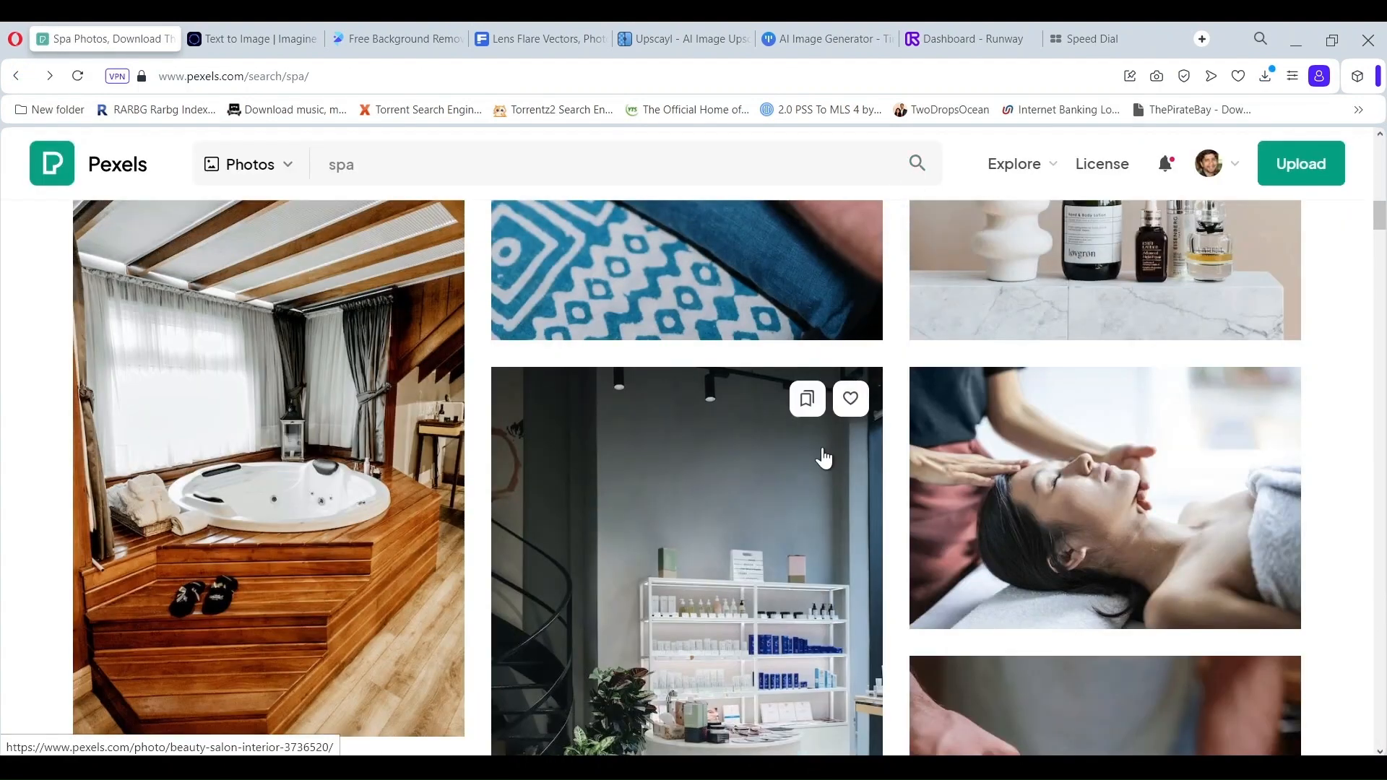
Download the photo of cosmetic bottles beside the white vase with decorative leaves, and return to the spa results
{"action": "scroll", "coordinate": [823, 458], "scroll_direction": "down", "scroll_amount": 5}
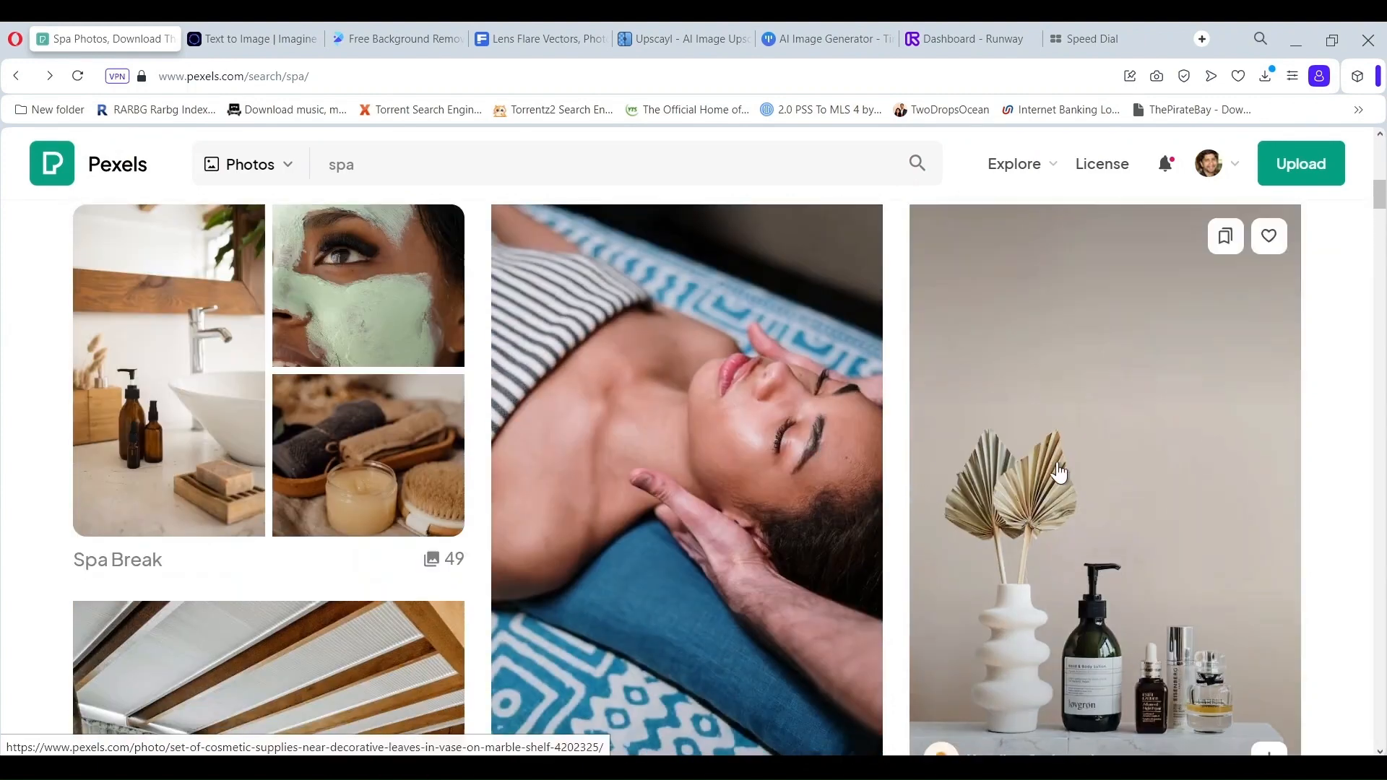
{"action": "left_click", "coordinate": [1111, 470]}
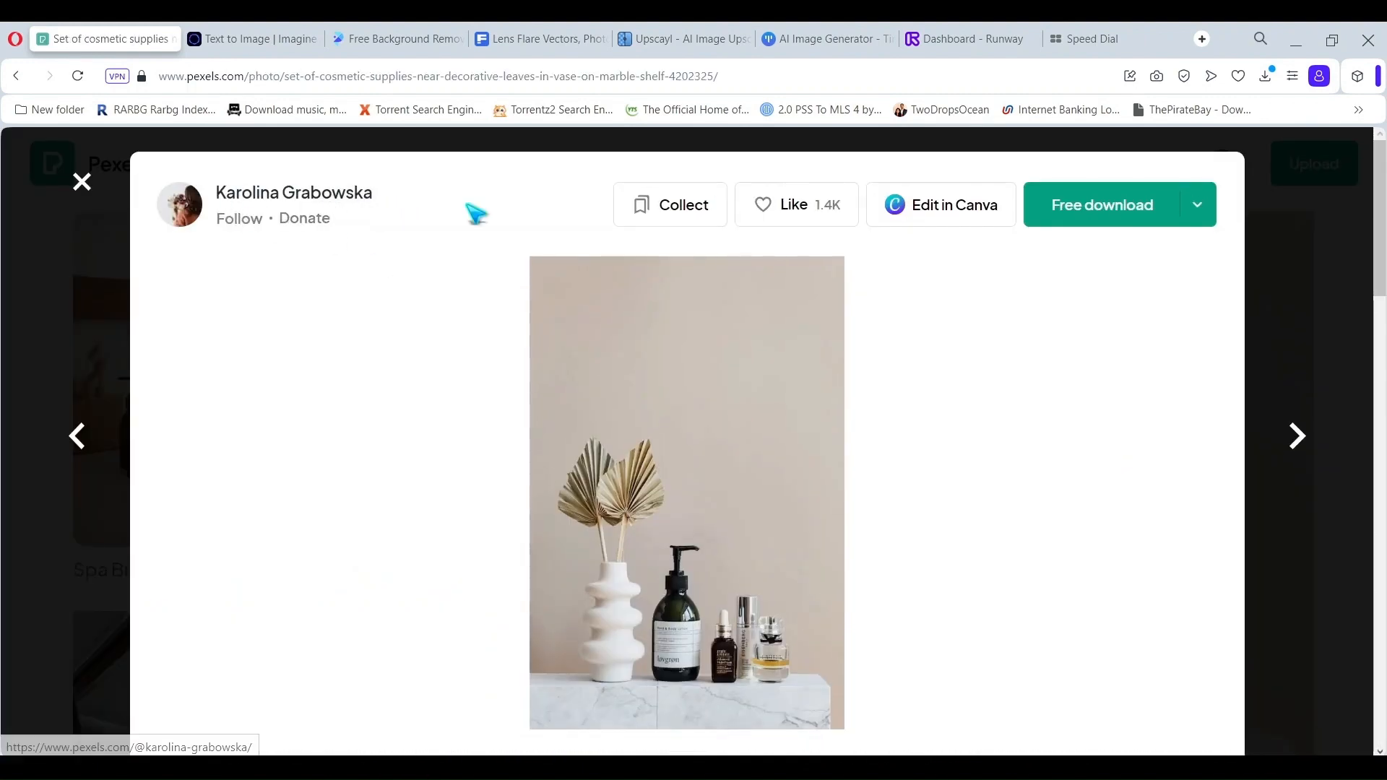
{"action": "left_click", "coordinate": [1114, 208]}
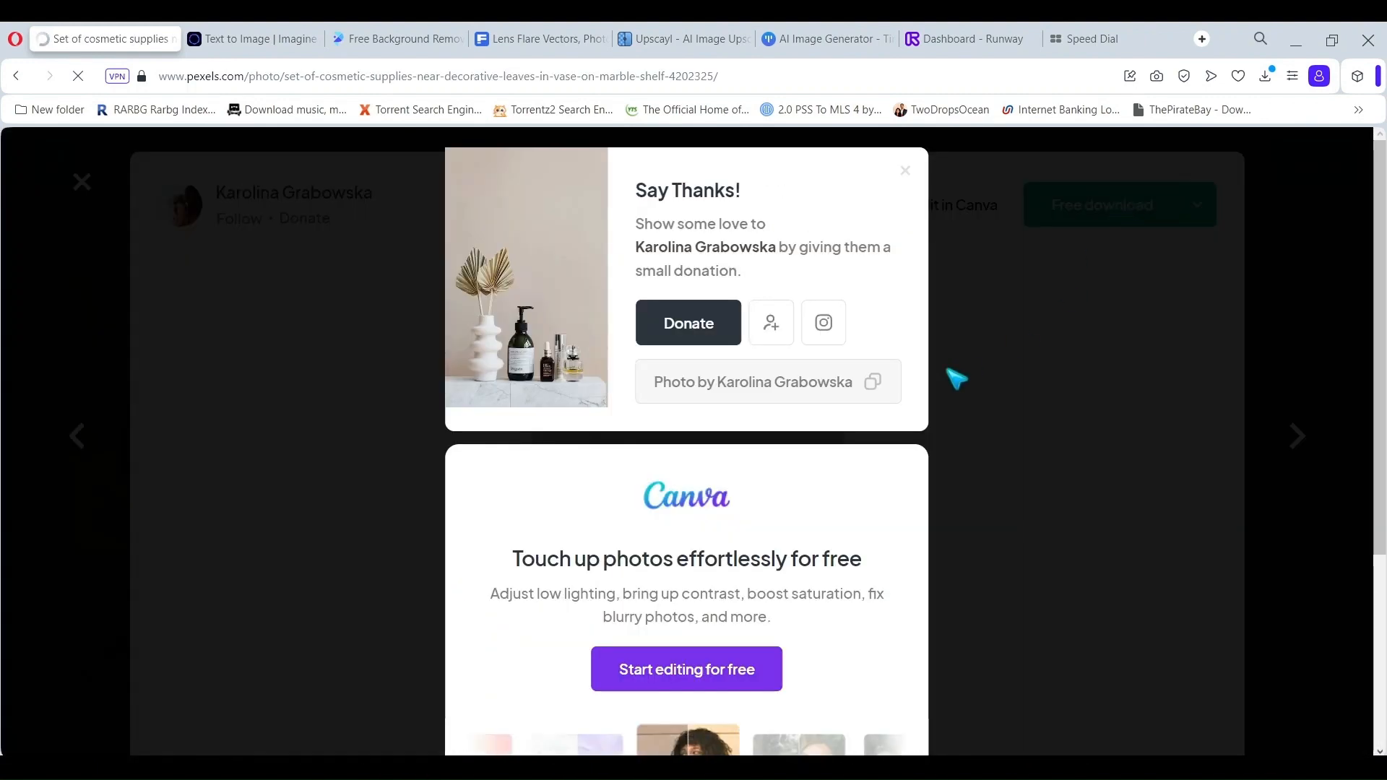
{"action": "left_click", "coordinate": [908, 177]}
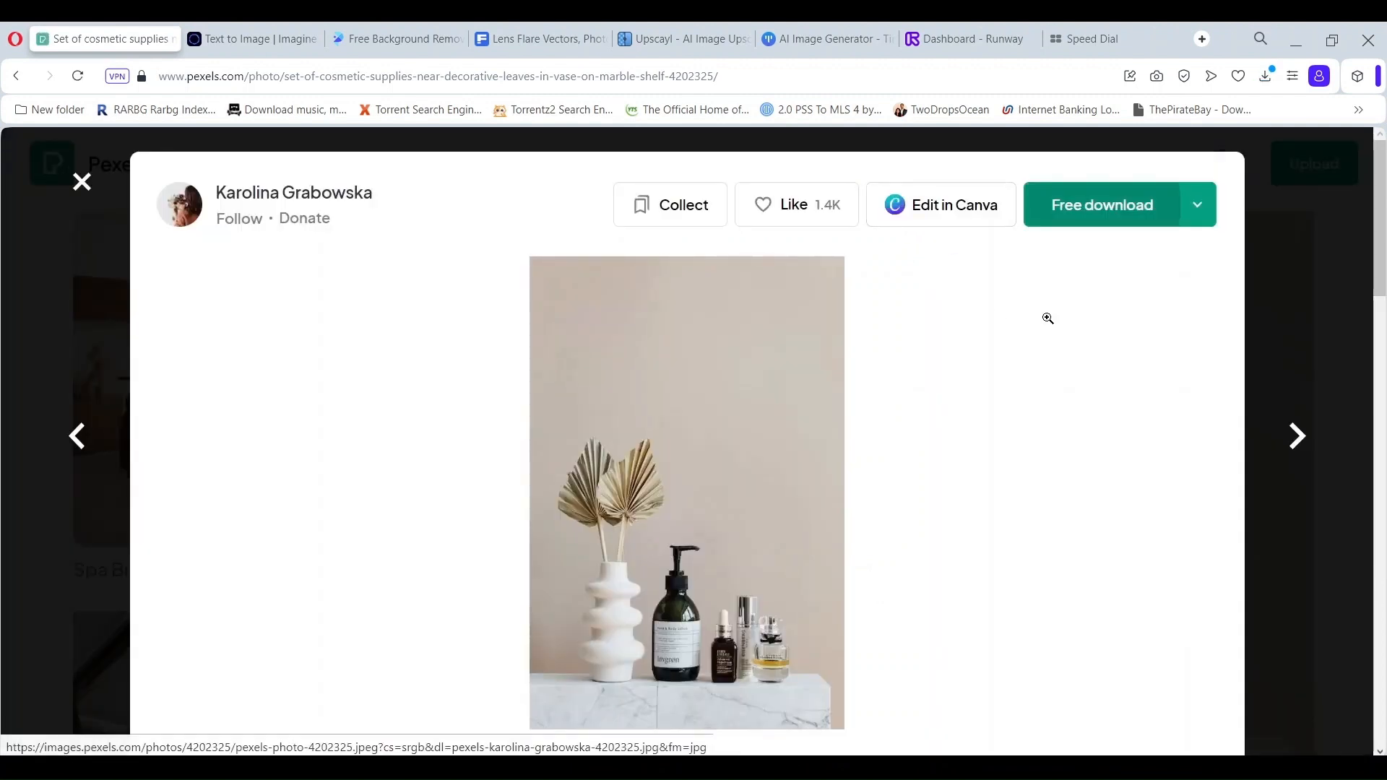
{"action": "left_click", "coordinate": [1122, 220]}
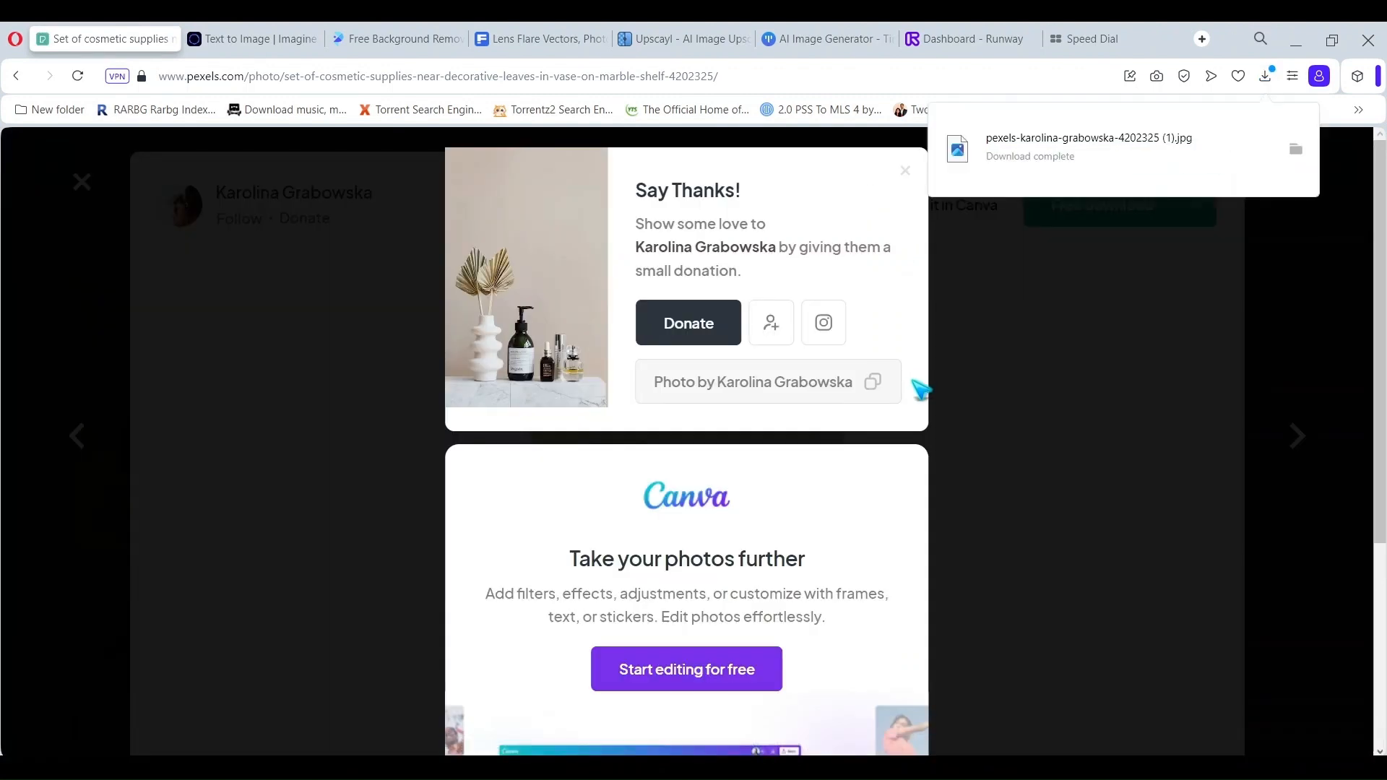
{"action": "left_click", "coordinate": [903, 179]}
{"action": "key", "text": "Escape"}
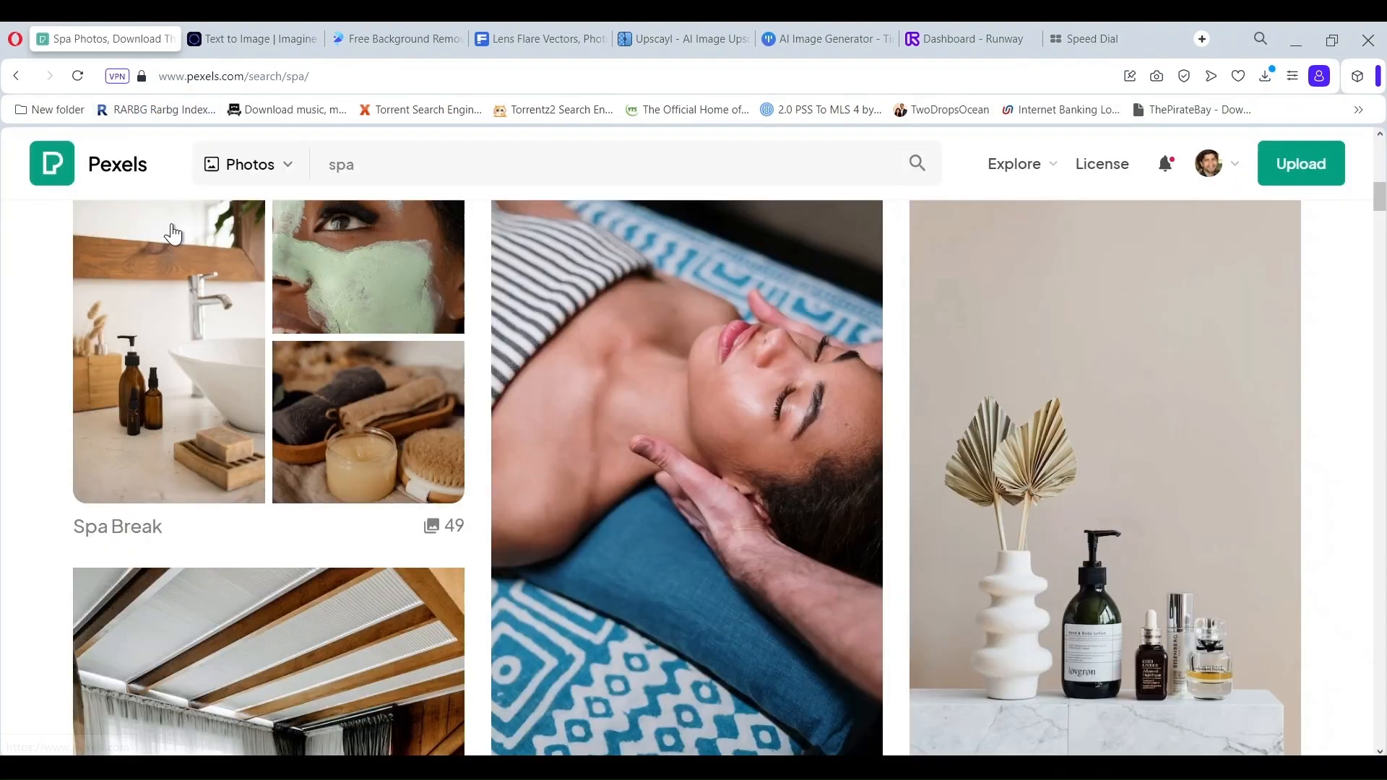
Download the photo of the woman covered in a towel lying on grey fabric, and close its preview
{"action": "scroll", "coordinate": [851, 427], "scroll_direction": "down", "scroll_amount": 15}
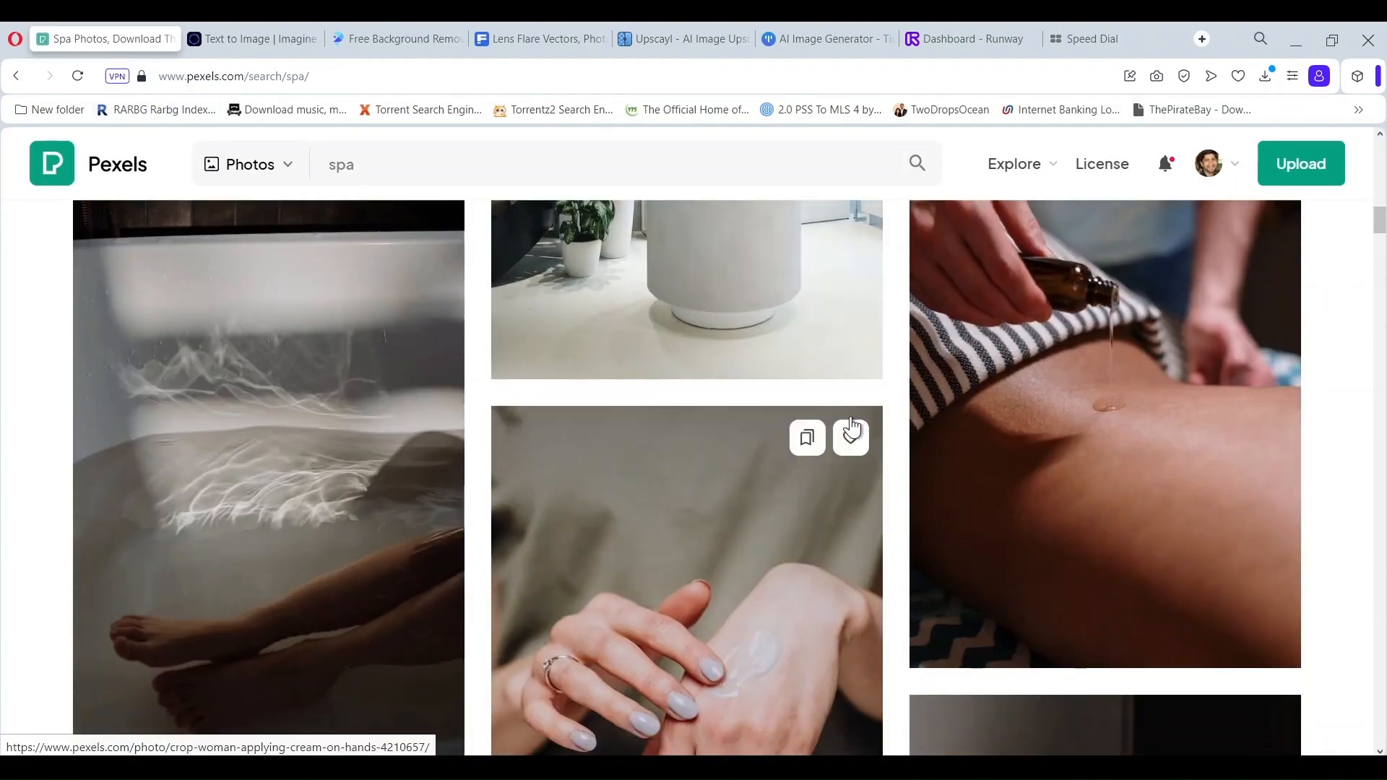
{"action": "scroll", "coordinate": [852, 427], "scroll_direction": "down", "scroll_amount": 5}
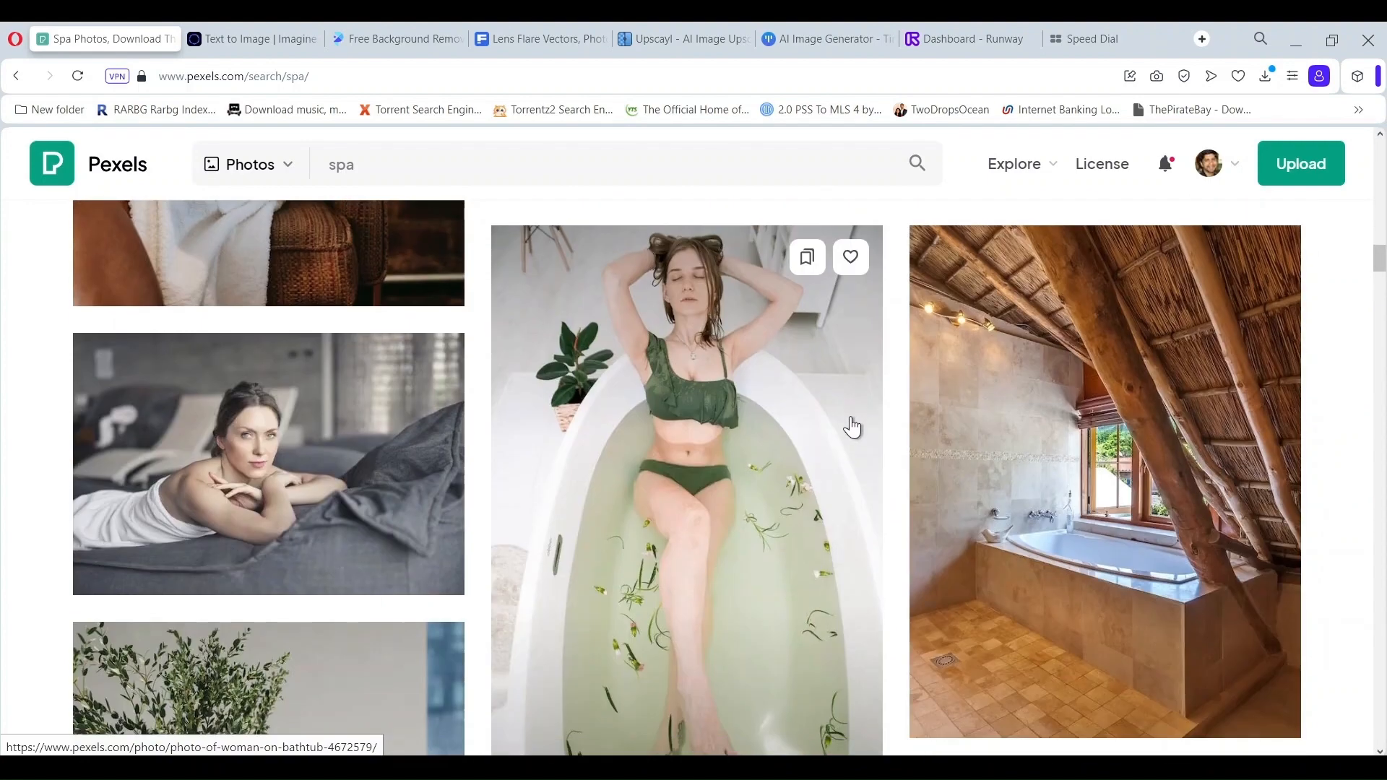
{"action": "left_click", "coordinate": [362, 465]}
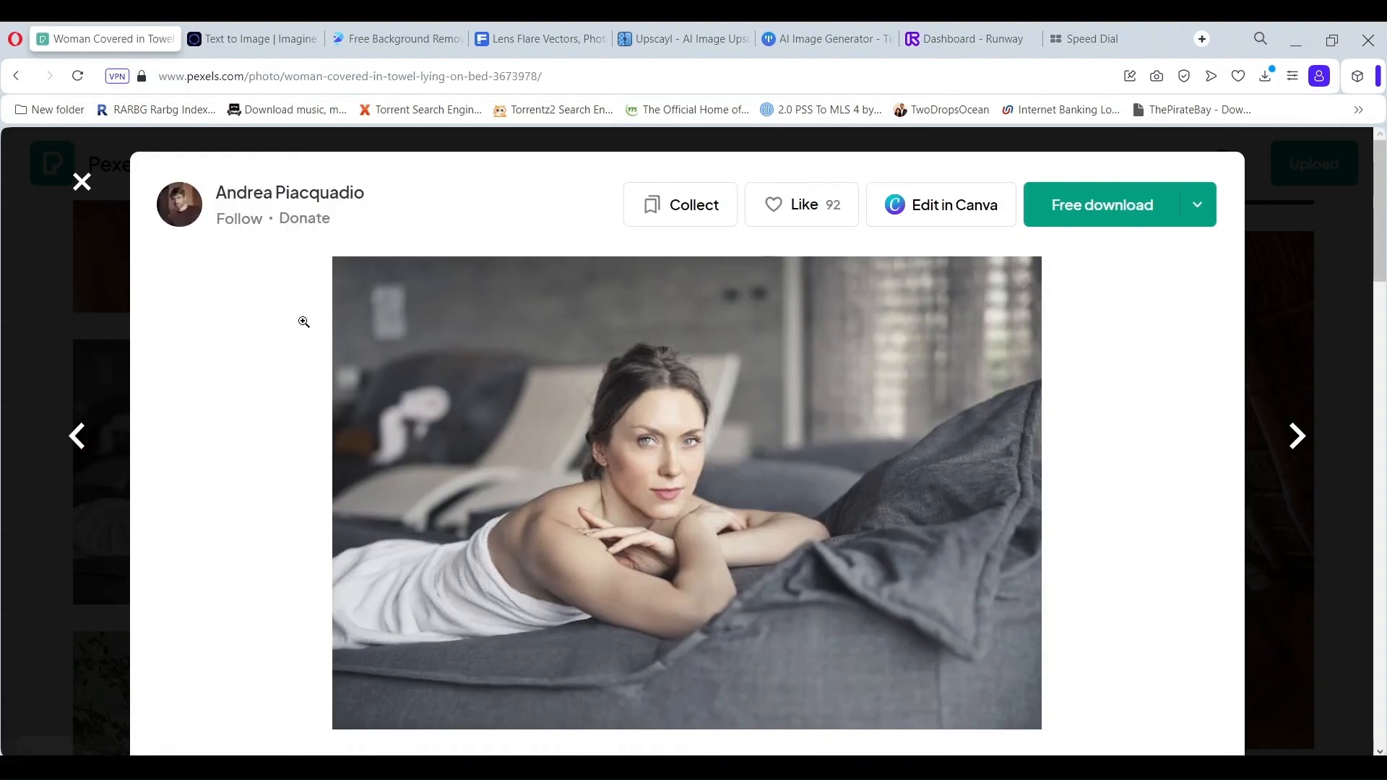
{"action": "left_click", "coordinate": [1130, 217]}
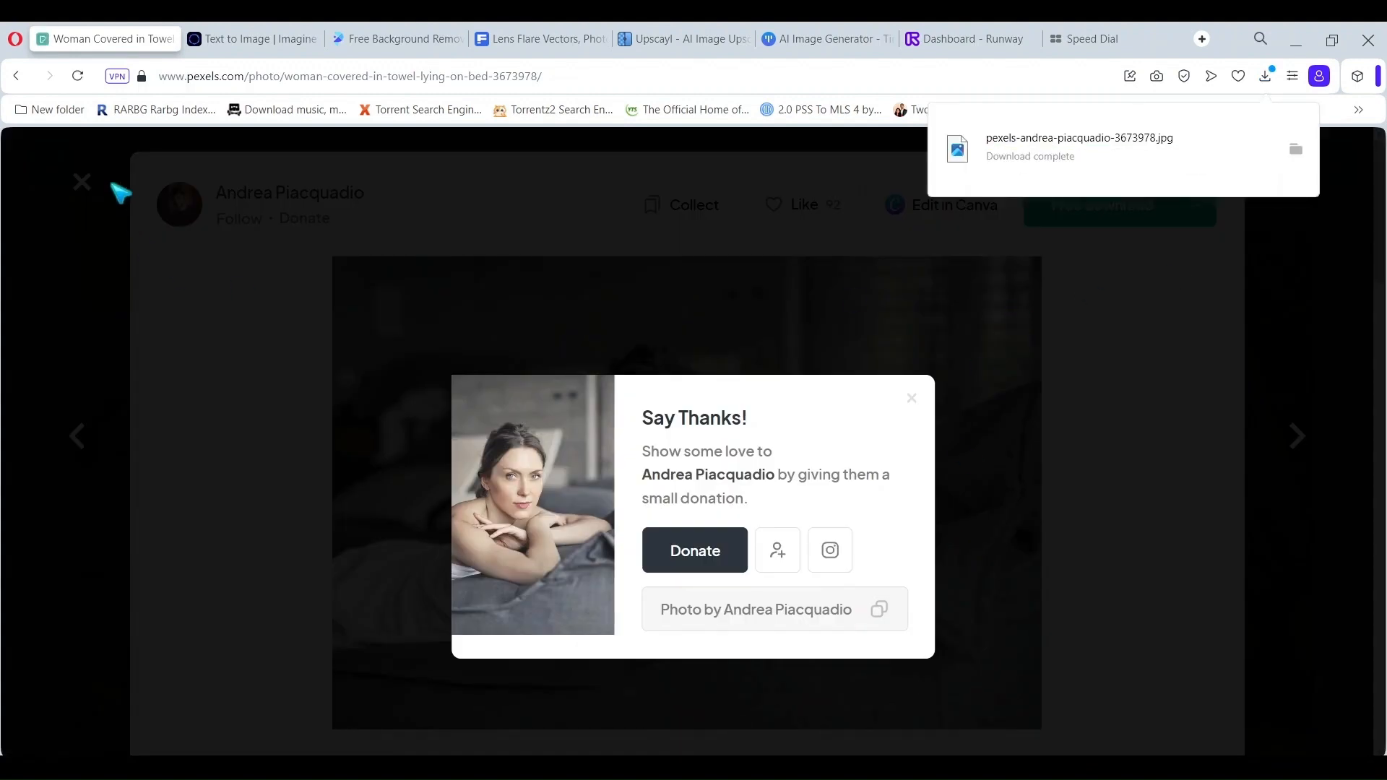
{"action": "left_click", "coordinate": [1167, 417]}
{"action": "left_click", "coordinate": [81, 183]}
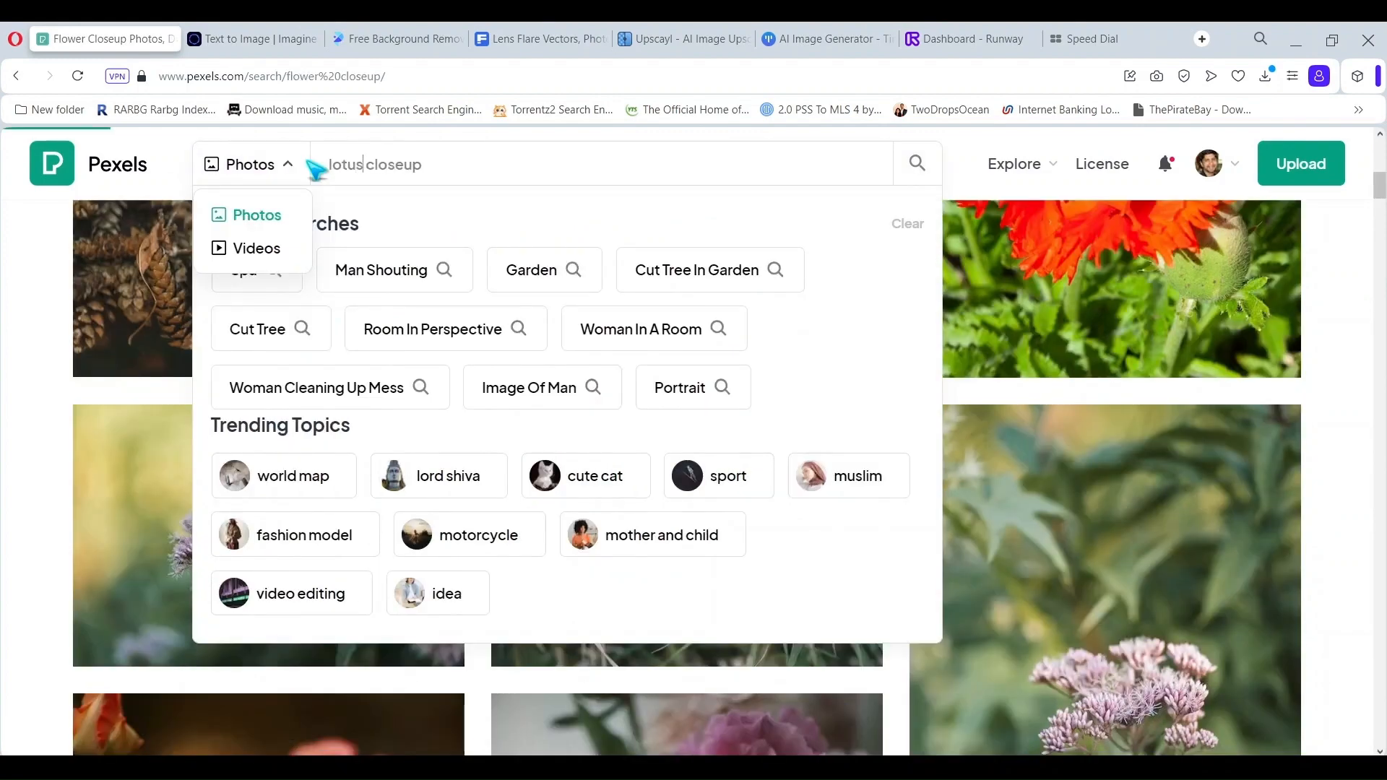
Search for "lotus closeup", download the pink waterlily in full bloom on dark water, and close its preview
{"action": "key", "text": "Return"}
{"action": "scroll", "coordinate": [721, 415], "scroll_direction": "down", "scroll_amount": 12}
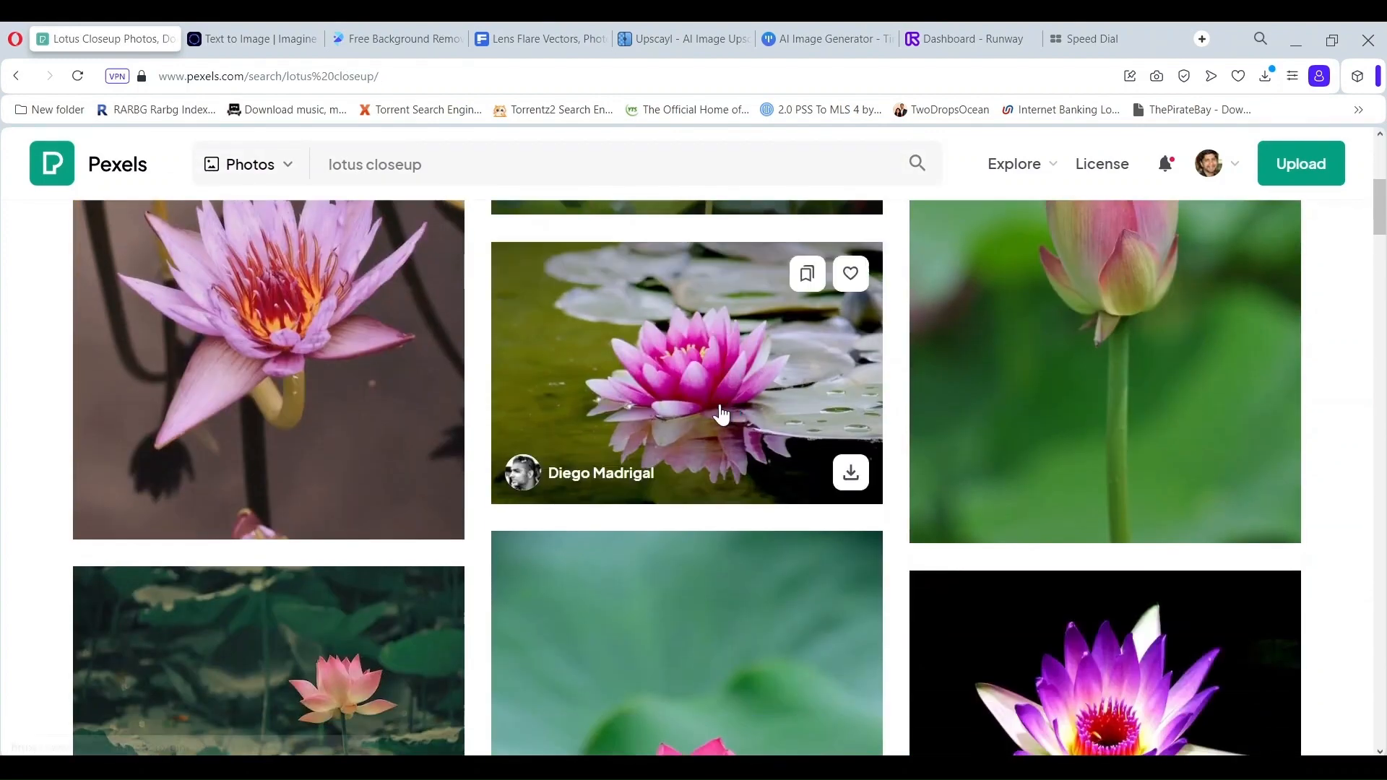
{"action": "scroll", "coordinate": [720, 413], "scroll_direction": "down", "scroll_amount": 2}
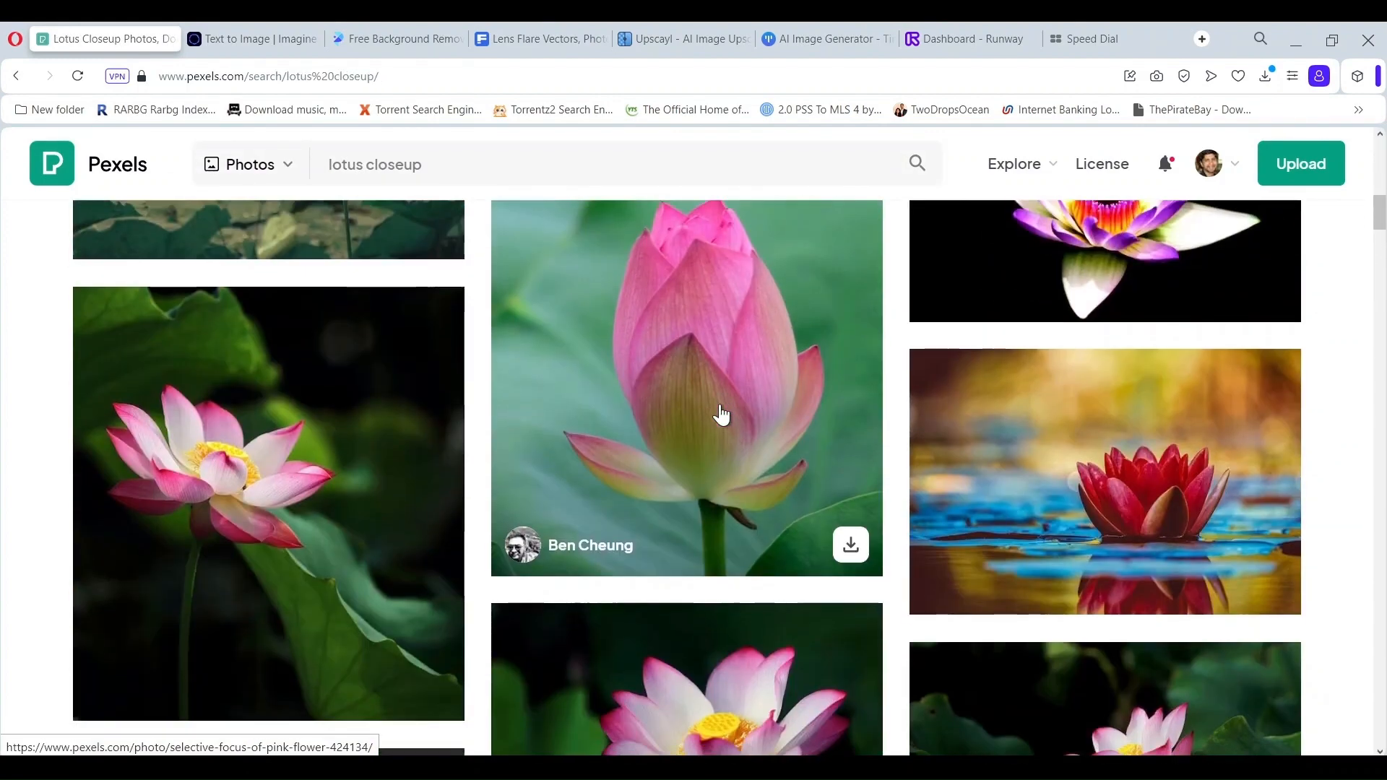
{"action": "scroll", "coordinate": [400, 486], "scroll_direction": "down", "scroll_amount": 6}
{"action": "left_click", "coordinate": [399, 486]}
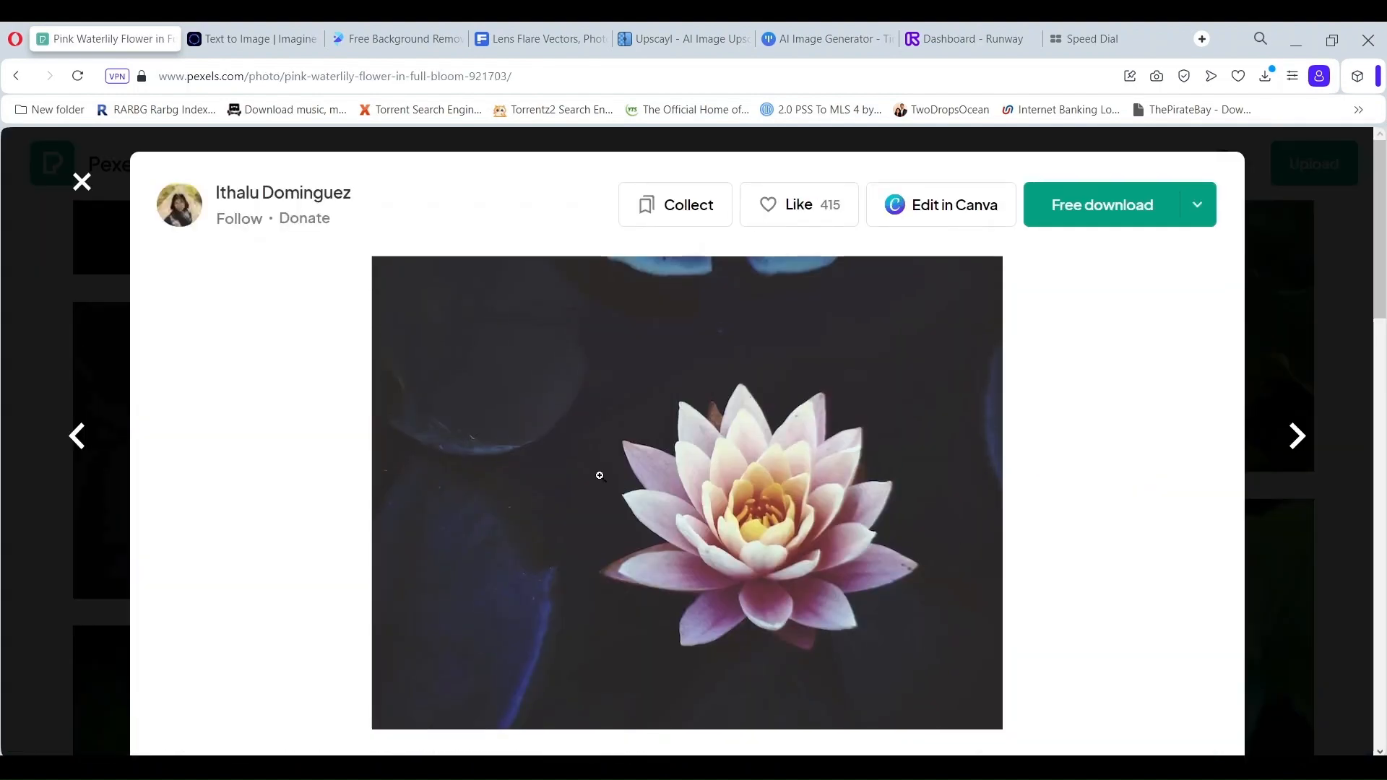
{"action": "left_click", "coordinate": [1100, 208]}
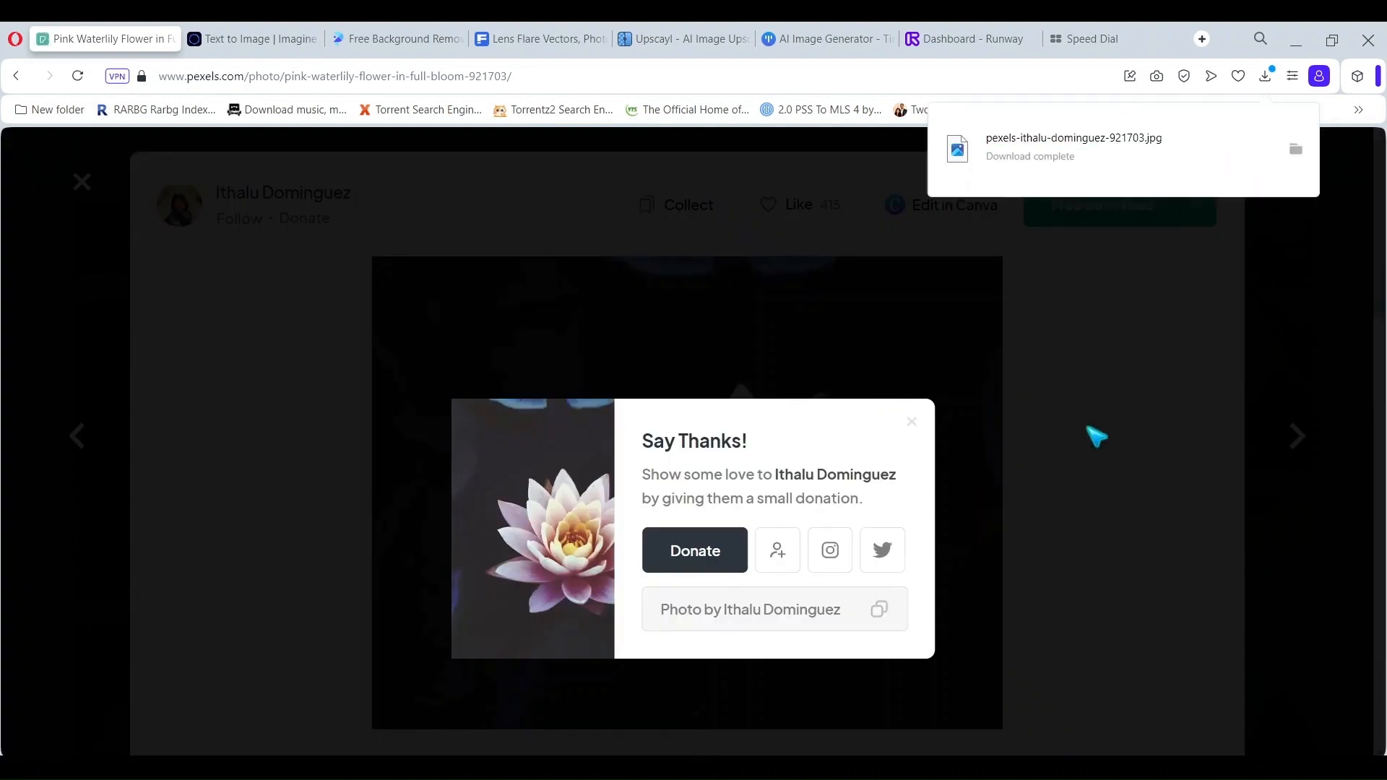
{"action": "left_click", "coordinate": [1132, 379]}
{"action": "left_click", "coordinate": [82, 181]}
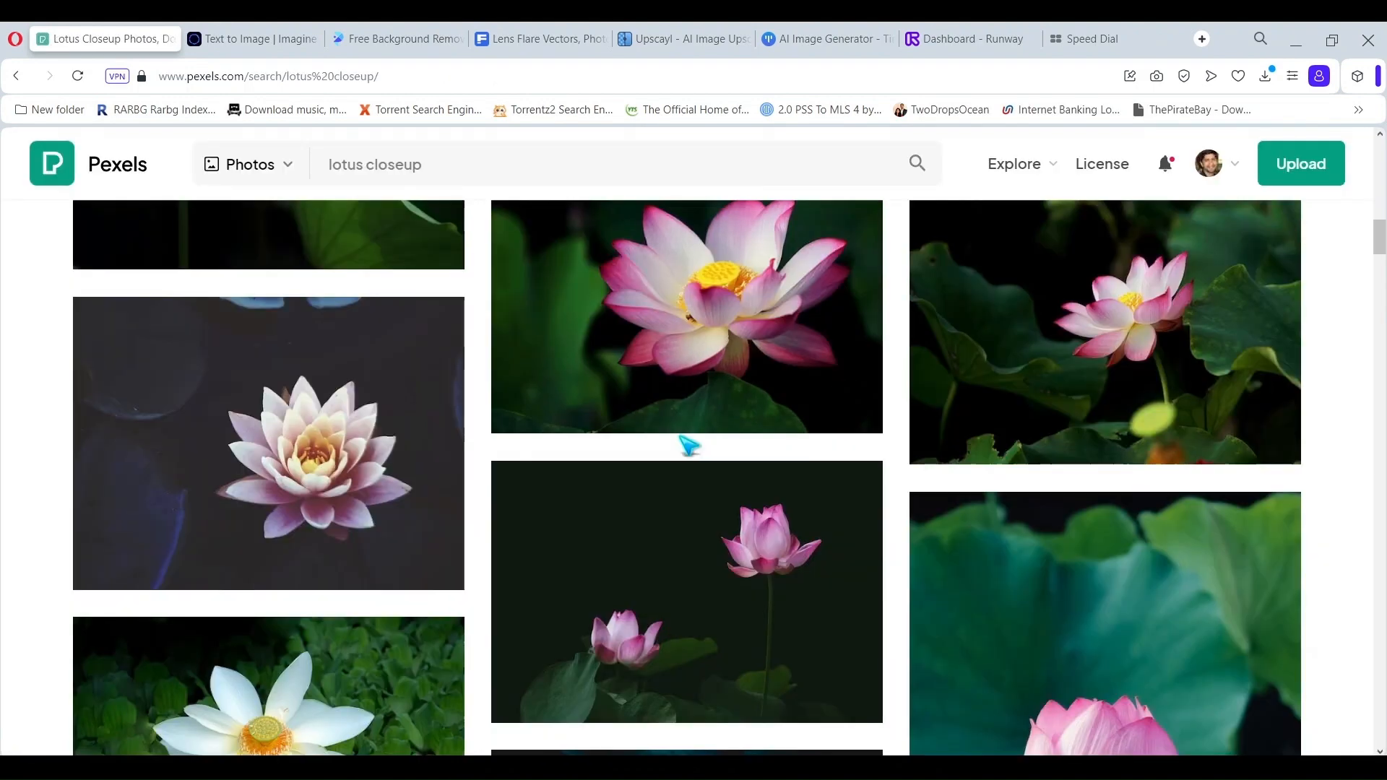
Switch to Freepik and search its assets for "lotus illustration"
{"action": "left_click", "coordinate": [393, 38]}
{"action": "left_click", "coordinate": [540, 39]}
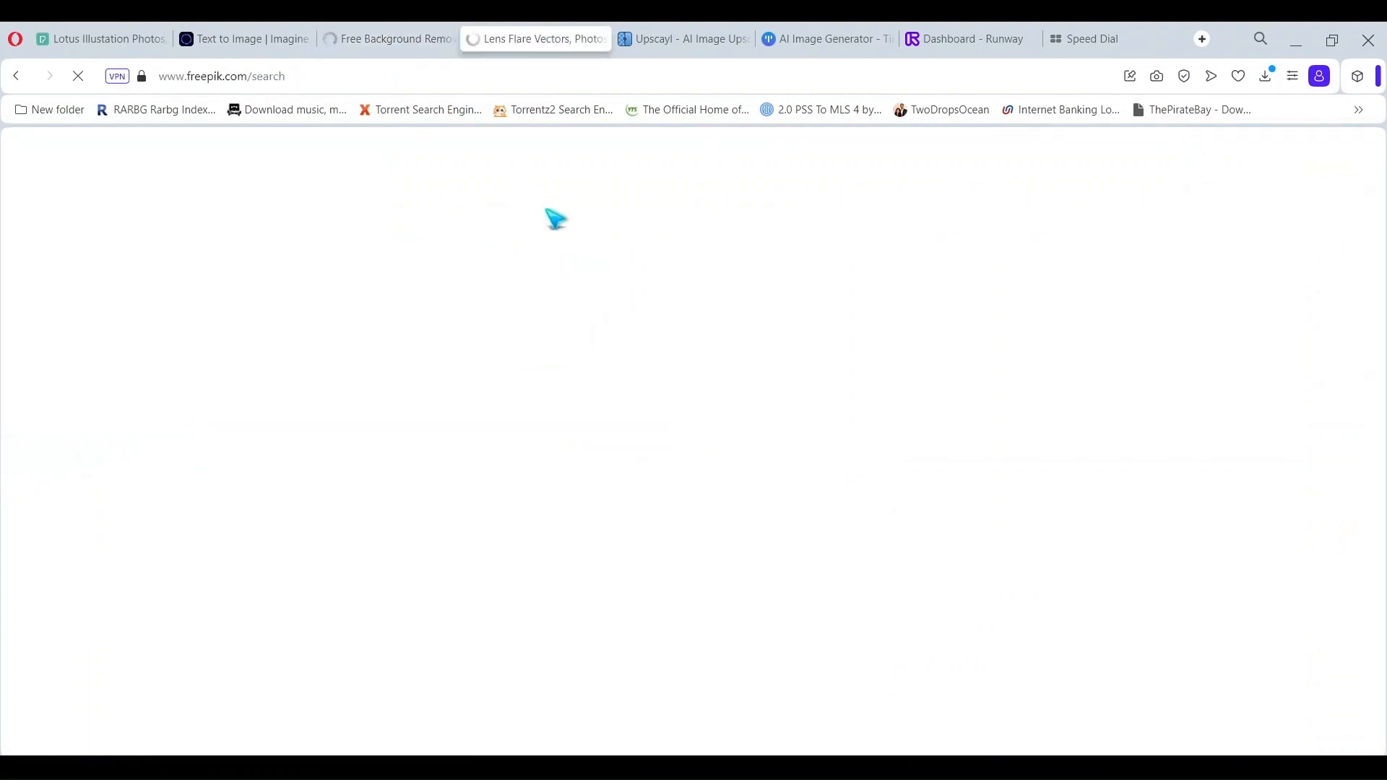
{"action": "key", "text": "BackSpace"}
{"action": "key", "text": "BackSpace"}
{"action": "key", "text": "BackSpace"}
{"action": "key", "text": "BackSpace"}
{"action": "key", "text": "BackSpace"}
{"action": "key", "text": "BackSpace"}
{"action": "key", "text": "BackSpace"}
{"action": "key", "text": "BackSpace"}
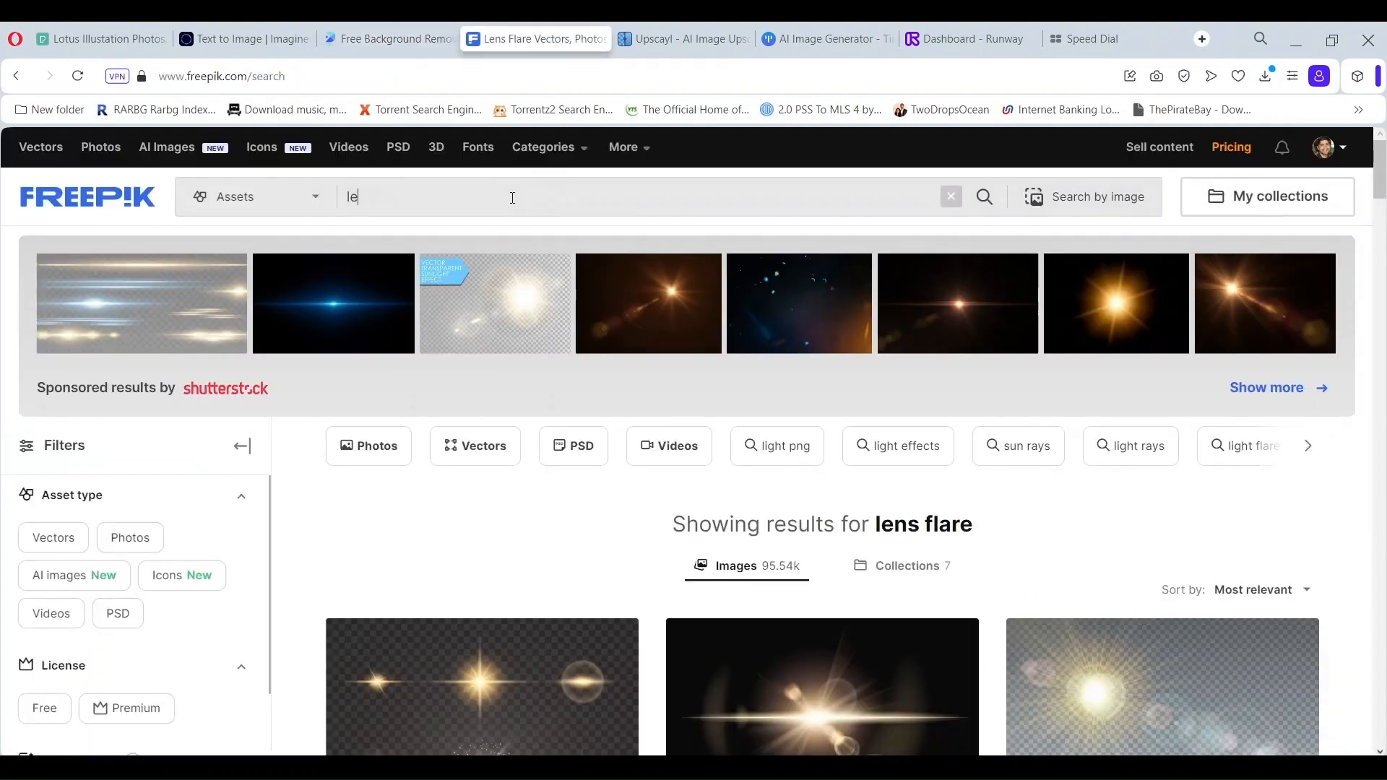
{"action": "type", "text": "tus illustration"}
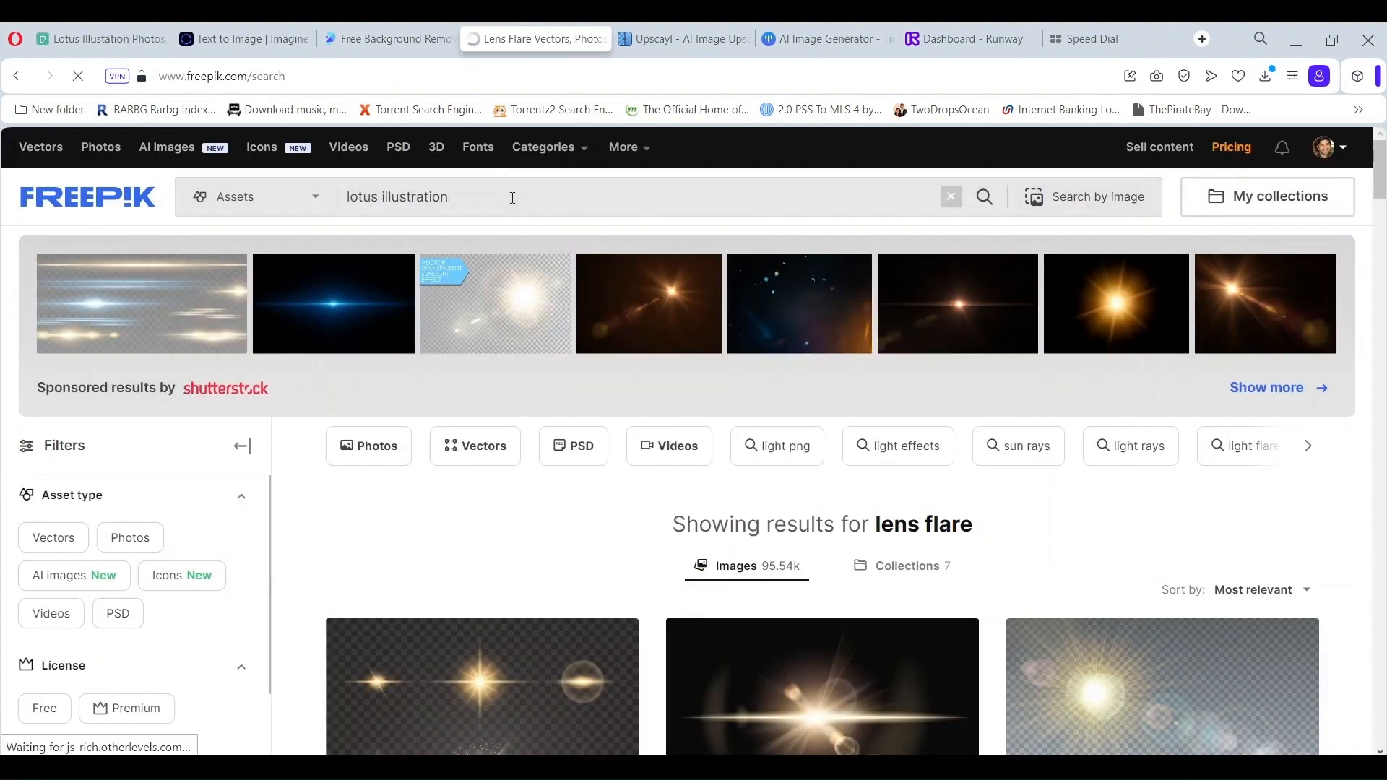
Download the free line art lotus flower decoration vector with the Akshaya Tritiya greeting
{"action": "scroll", "coordinate": [744, 440], "scroll_direction": "down", "scroll_amount": 3}
{"action": "left_click", "coordinate": [1310, 520]}
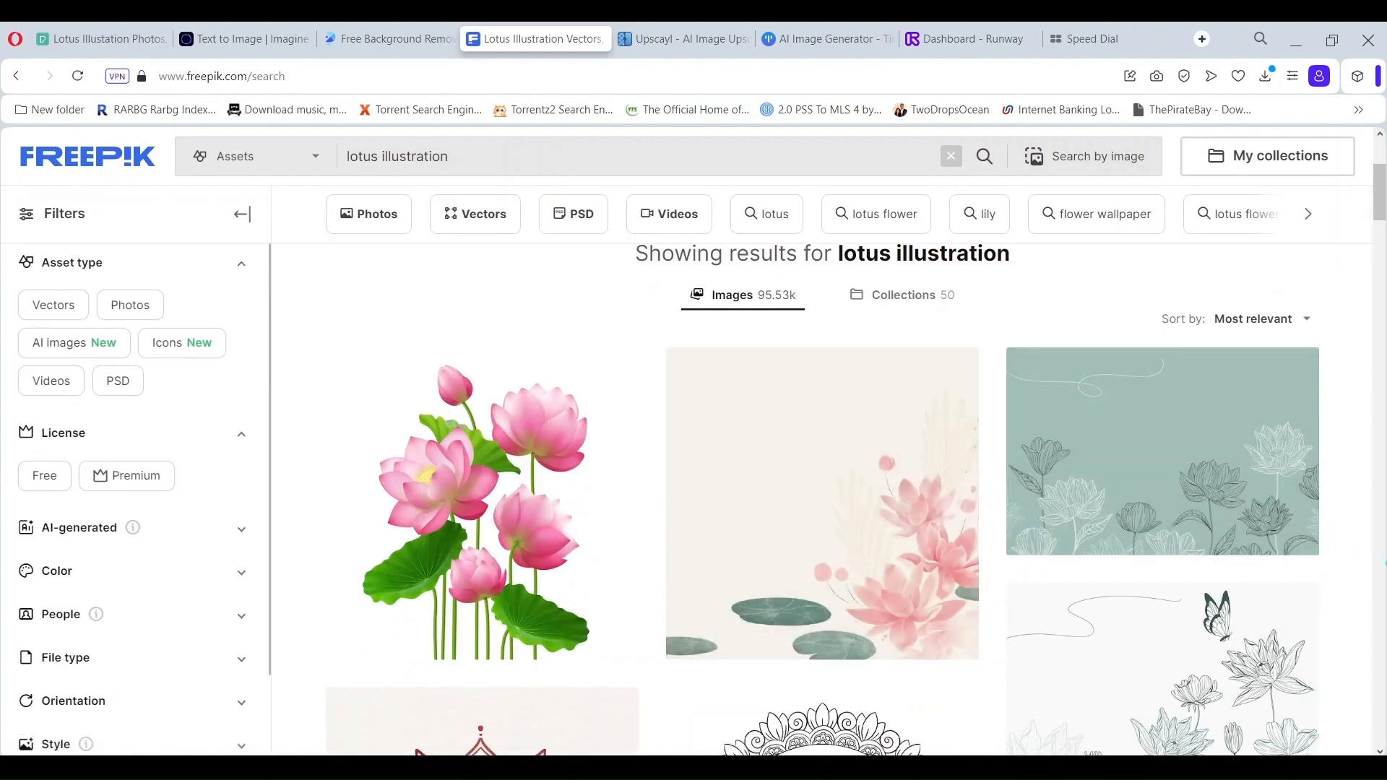
{"action": "scroll", "coordinate": [822, 506], "scroll_direction": "down", "scroll_amount": 5}
{"action": "left_click", "coordinate": [1217, 610]}
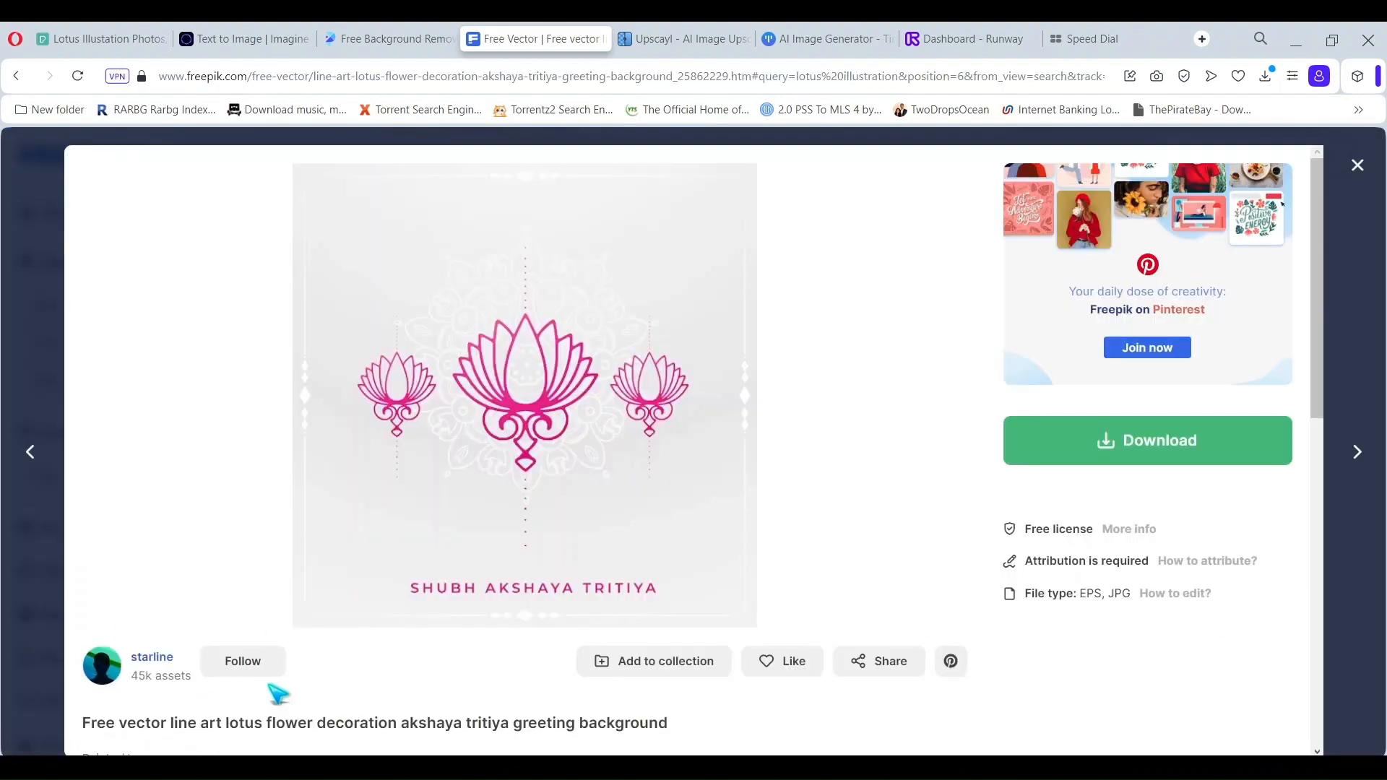
{"action": "left_click", "coordinate": [1178, 466]}
{"action": "left_click", "coordinate": [1105, 682]}
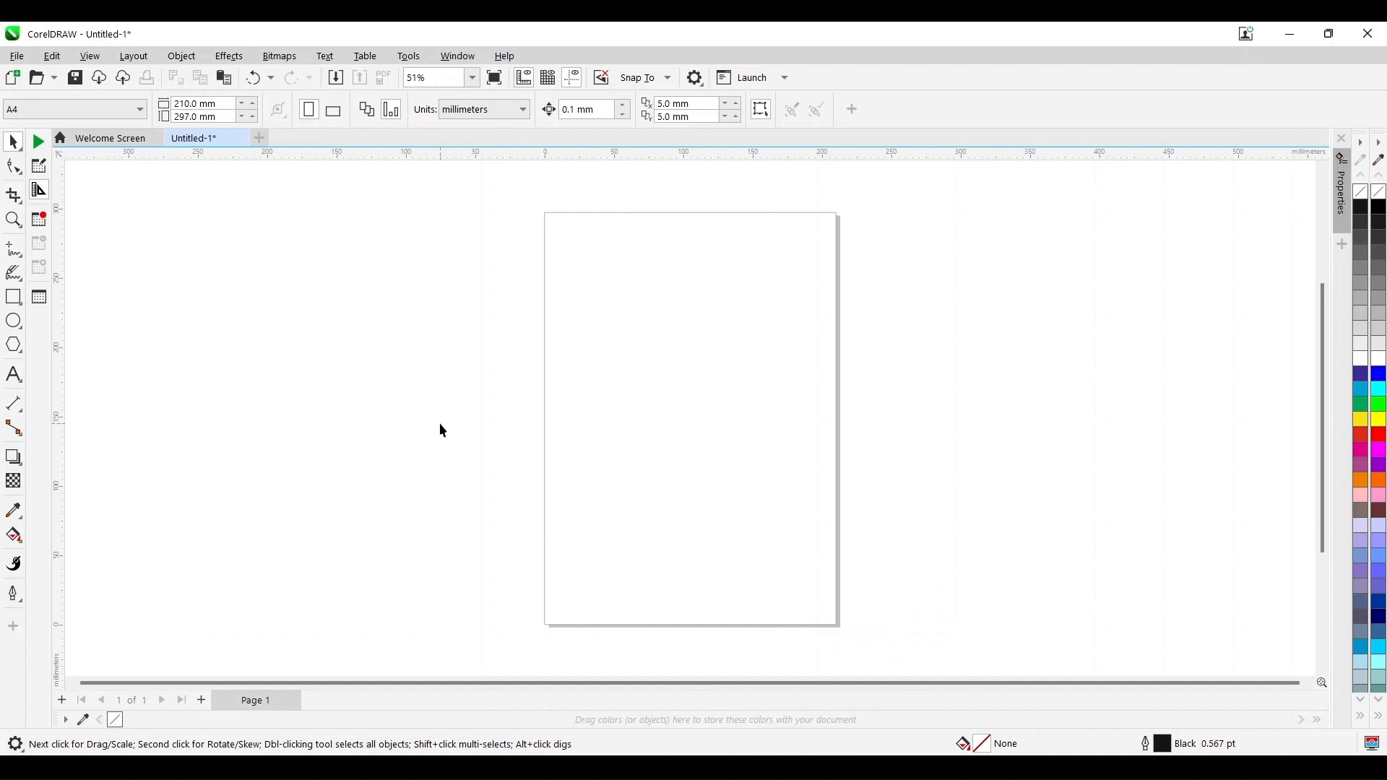
In CorelDRAW, make the blank page landscape and set its size to 300 mm wide by 100 mm high
{"action": "left_click", "coordinate": [333, 111]}
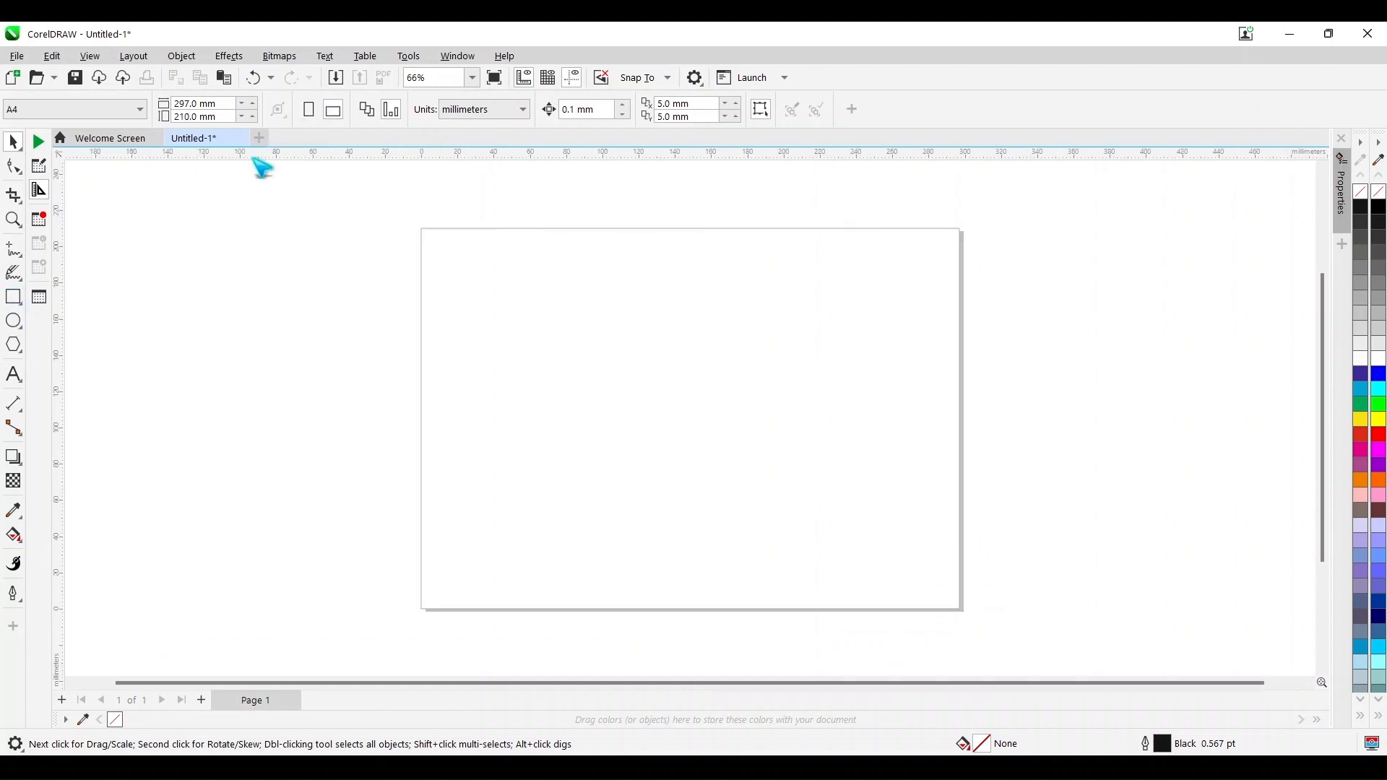
{"action": "left_click_drag", "start_coordinate": [227, 102], "coordinate": [115, 109]}
{"action": "type", "text": "300"}
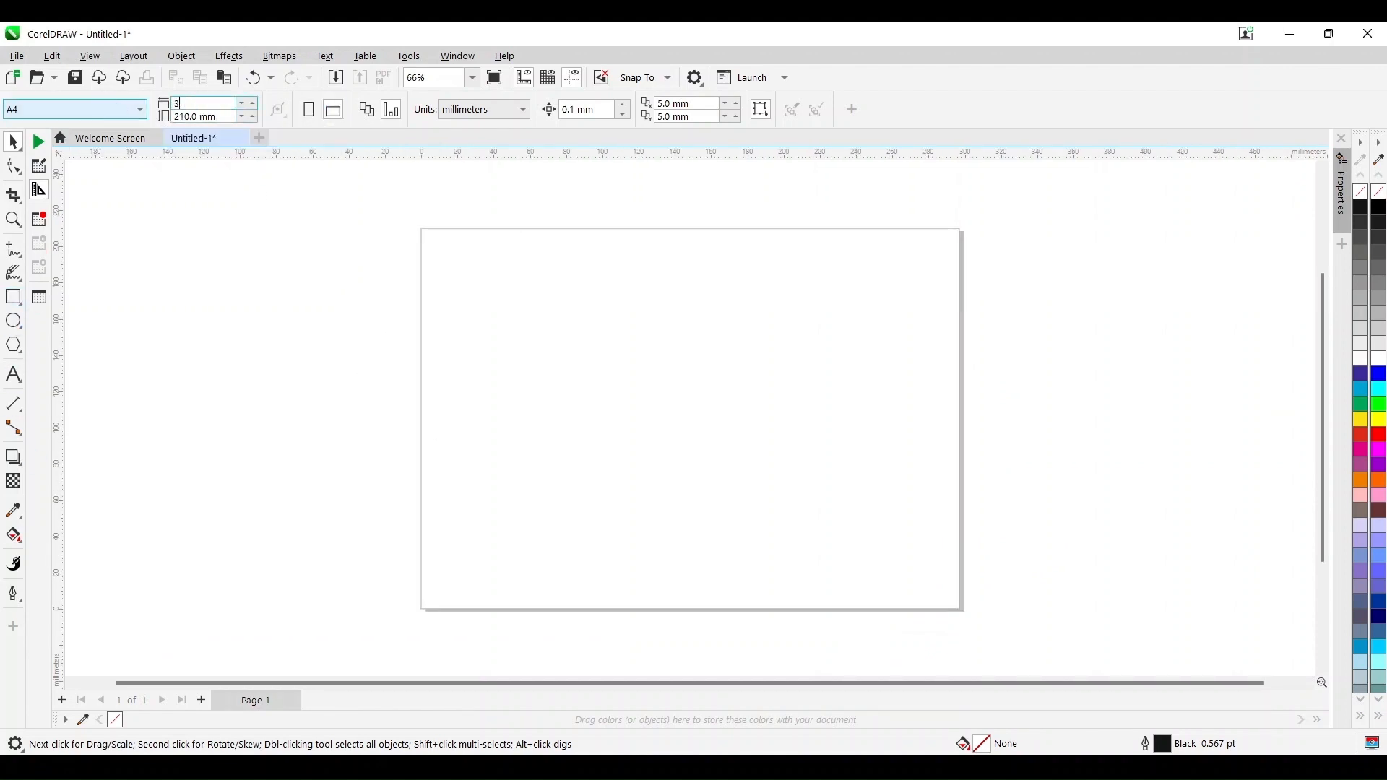
{"action": "key", "text": "Tab"}
{"action": "type", "text": "100"}
{"action": "key", "text": "Return"}
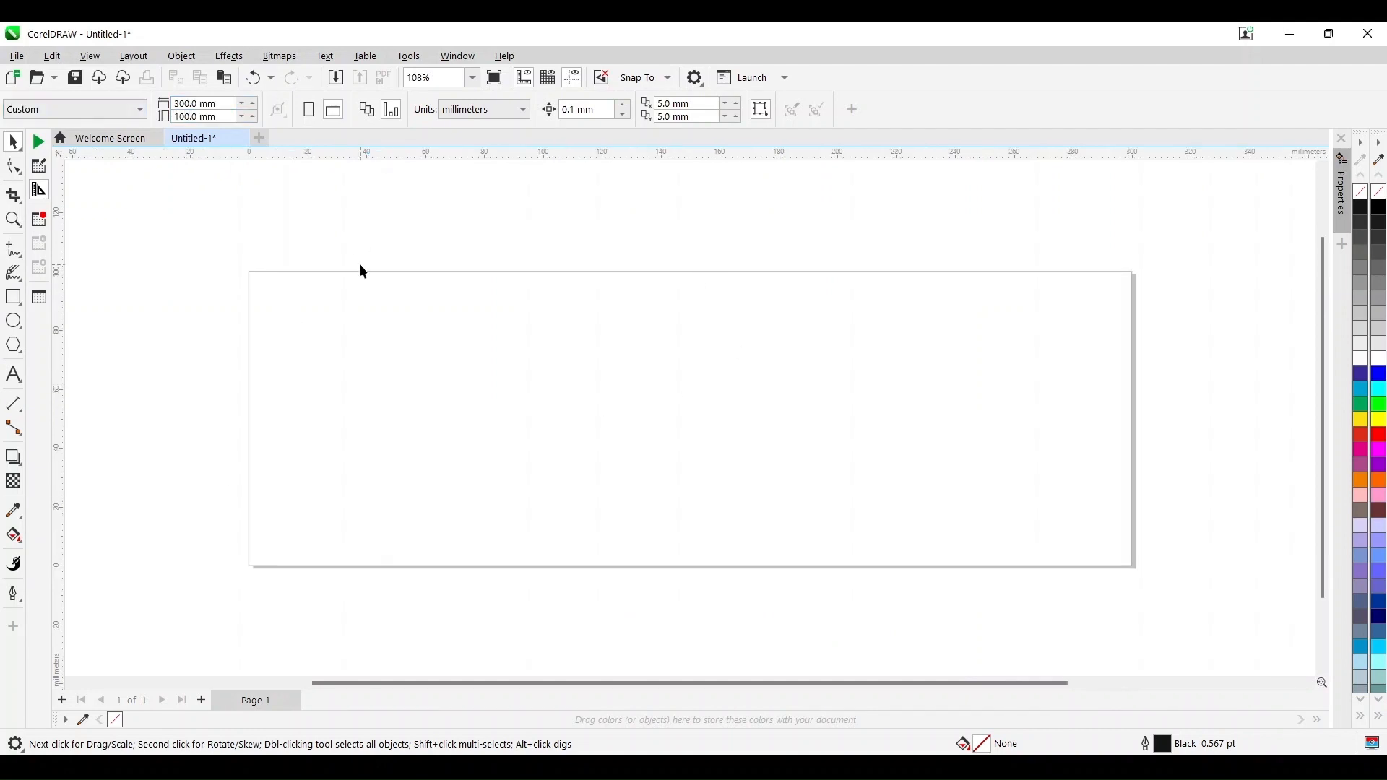
Add a rectangle that exactly covers the whole page
{"action": "double_click", "coordinate": [14, 299]}
{"action": "left_click", "coordinate": [13, 141]}
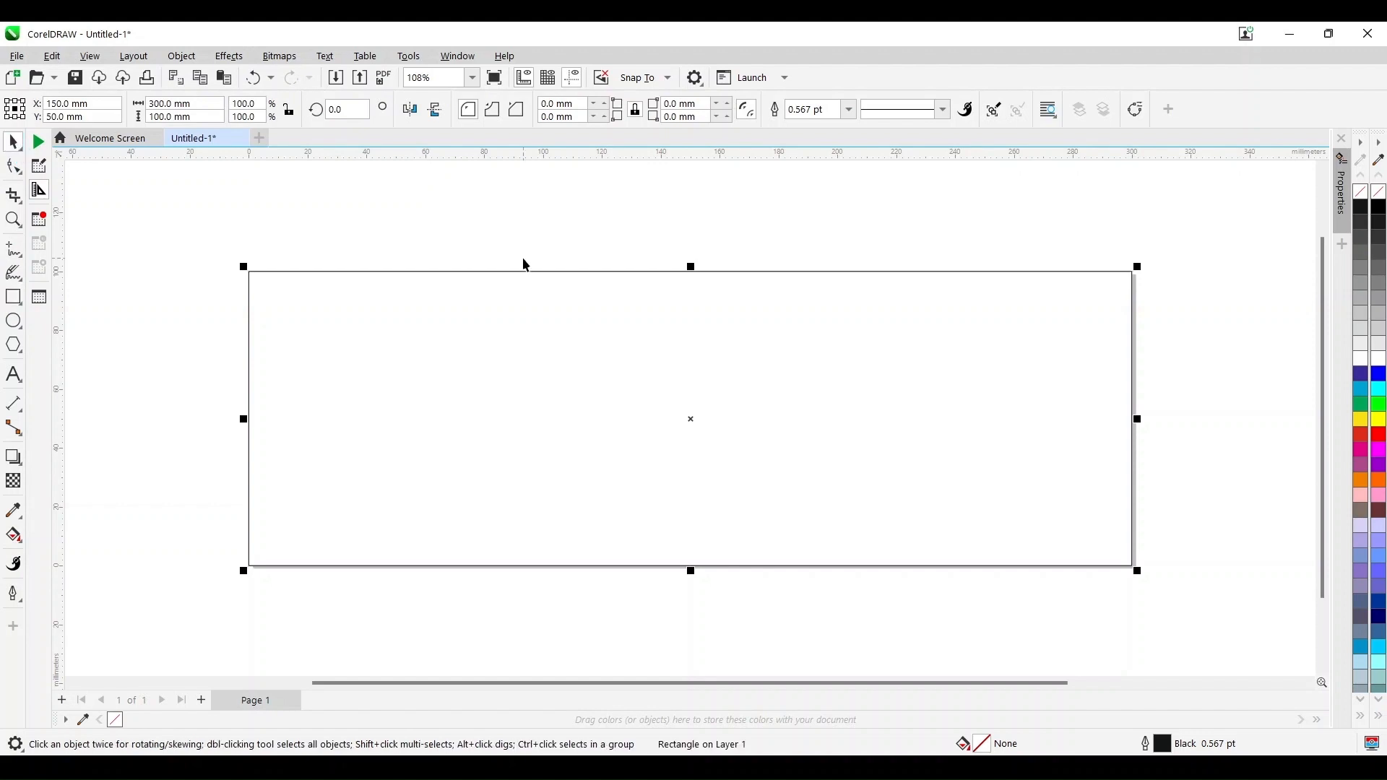
In the Downloads folder, delete the duplicate photo of the cosmetic bottles whose file name ends in (1)
{"action": "left_click", "coordinate": [523, 241]}
{"action": "key", "text": "shift+F4"}
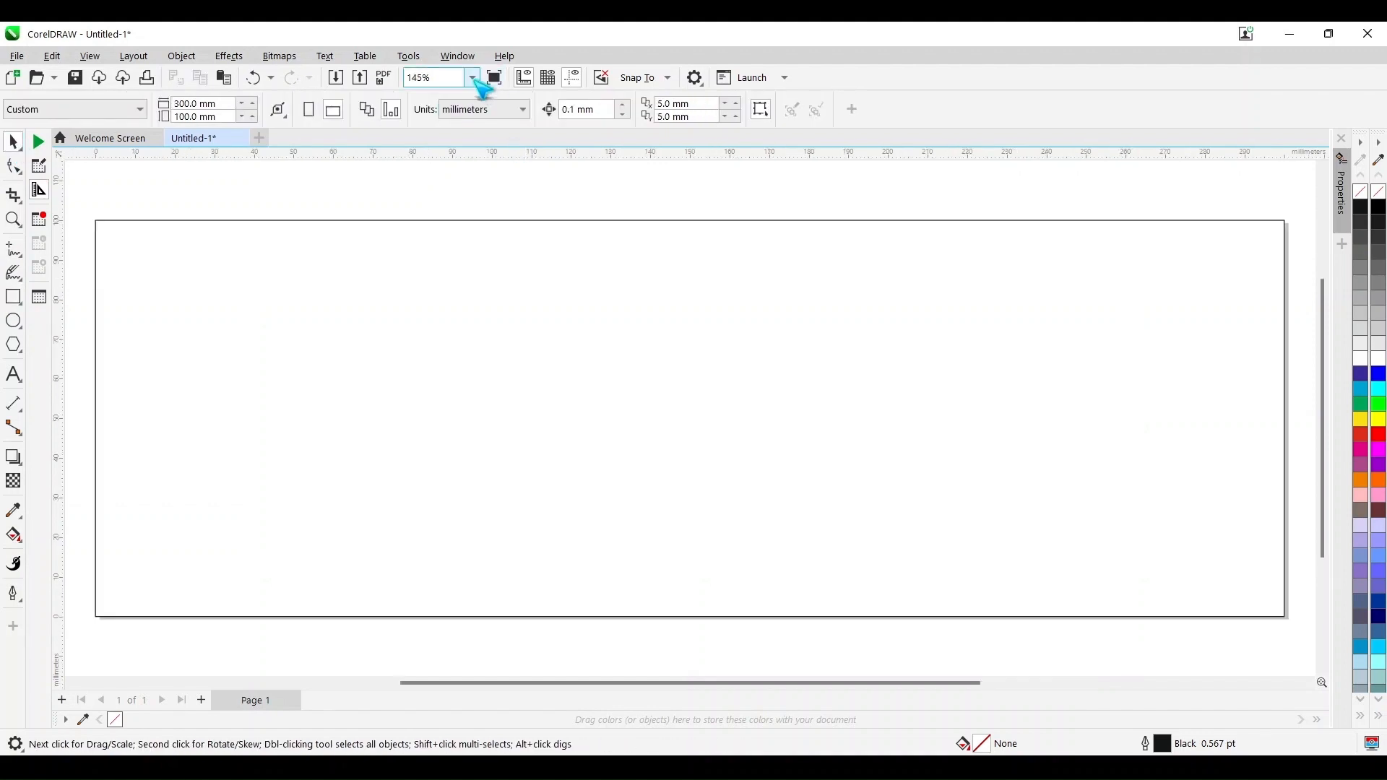
{"action": "left_click", "coordinate": [471, 77]}
{"action": "left_click", "coordinate": [463, 108]}
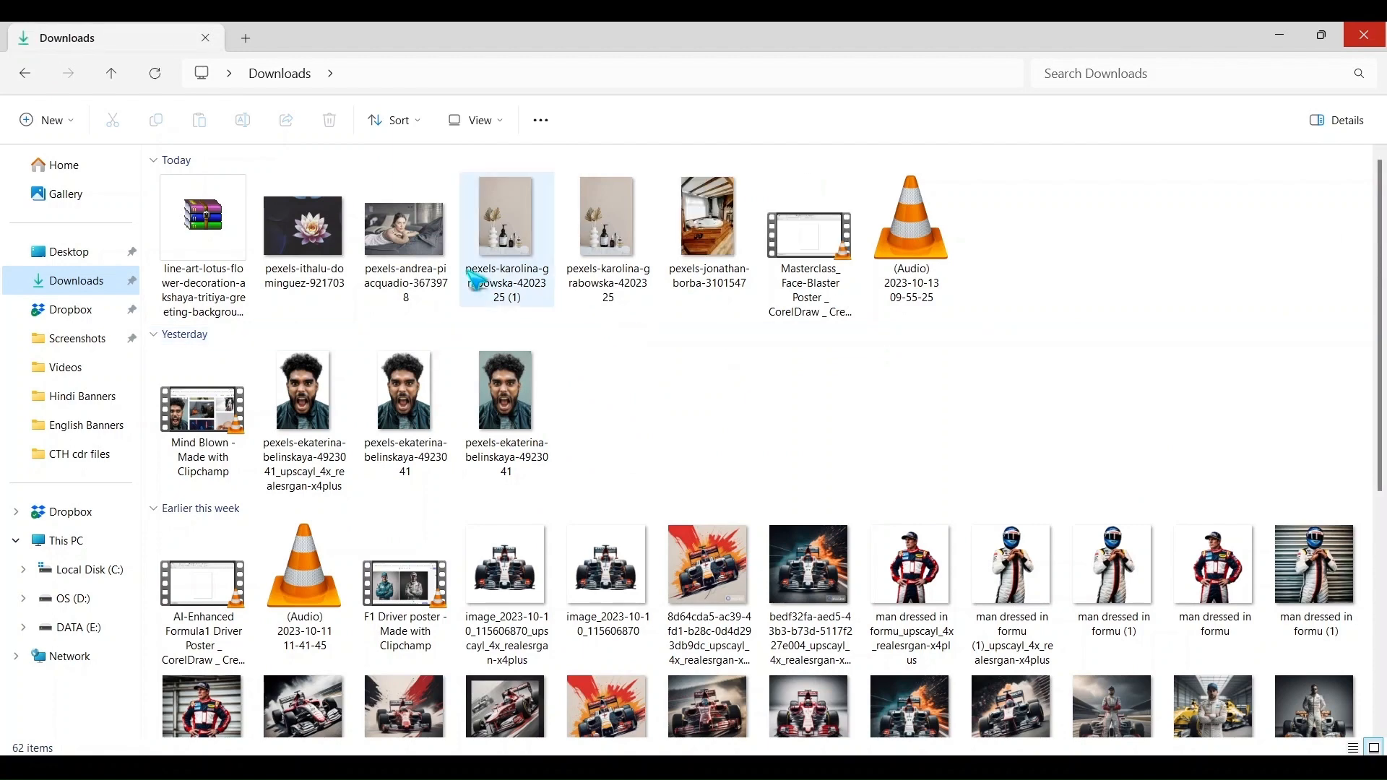
{"action": "left_click", "coordinate": [473, 279]}
{"action": "key", "text": "Delete"}
Import the reclining woman photo from Downloads into CorelDRAW and shrink it to about 184 × 123 mm over the page's right half
{"action": "left_click_drag", "start_coordinate": [411, 263], "coordinate": [654, 402]}
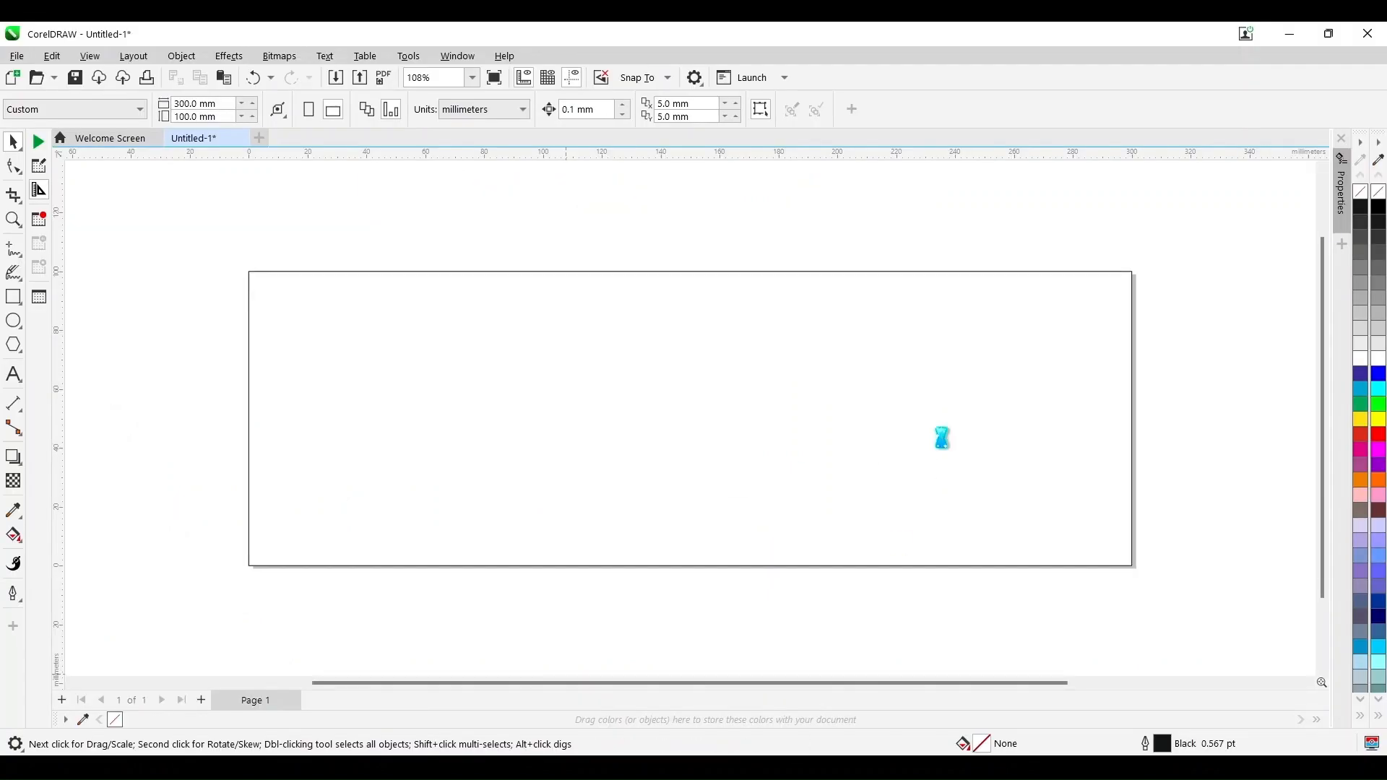
{"action": "left_click", "coordinate": [941, 437]}
{"action": "scroll", "coordinate": [941, 437], "scroll_direction": "down", "scroll_amount": 5}
{"action": "scroll", "coordinate": [942, 437], "scroll_direction": "down", "scroll_amount": 3}
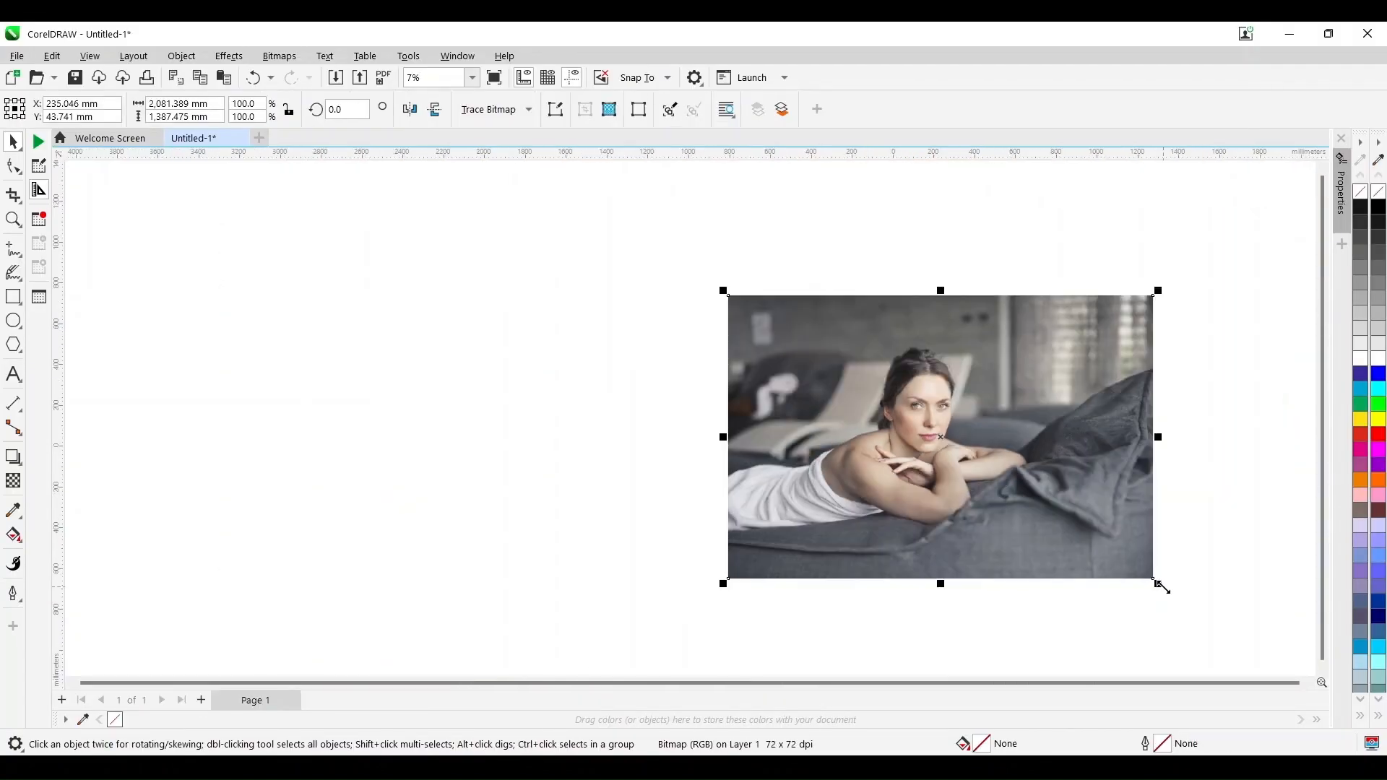
{"action": "left_click_drag", "start_coordinate": [1160, 582], "coordinate": [994, 514]}
{"action": "left_click_drag", "start_coordinate": [893, 472], "coordinate": [919, 466]}
PowerClip the woman's photo inside the page-sized rectangle
{"action": "left_click", "coordinate": [13, 219]}
{"action": "left_click_drag", "start_coordinate": [836, 403], "coordinate": [1041, 479]}
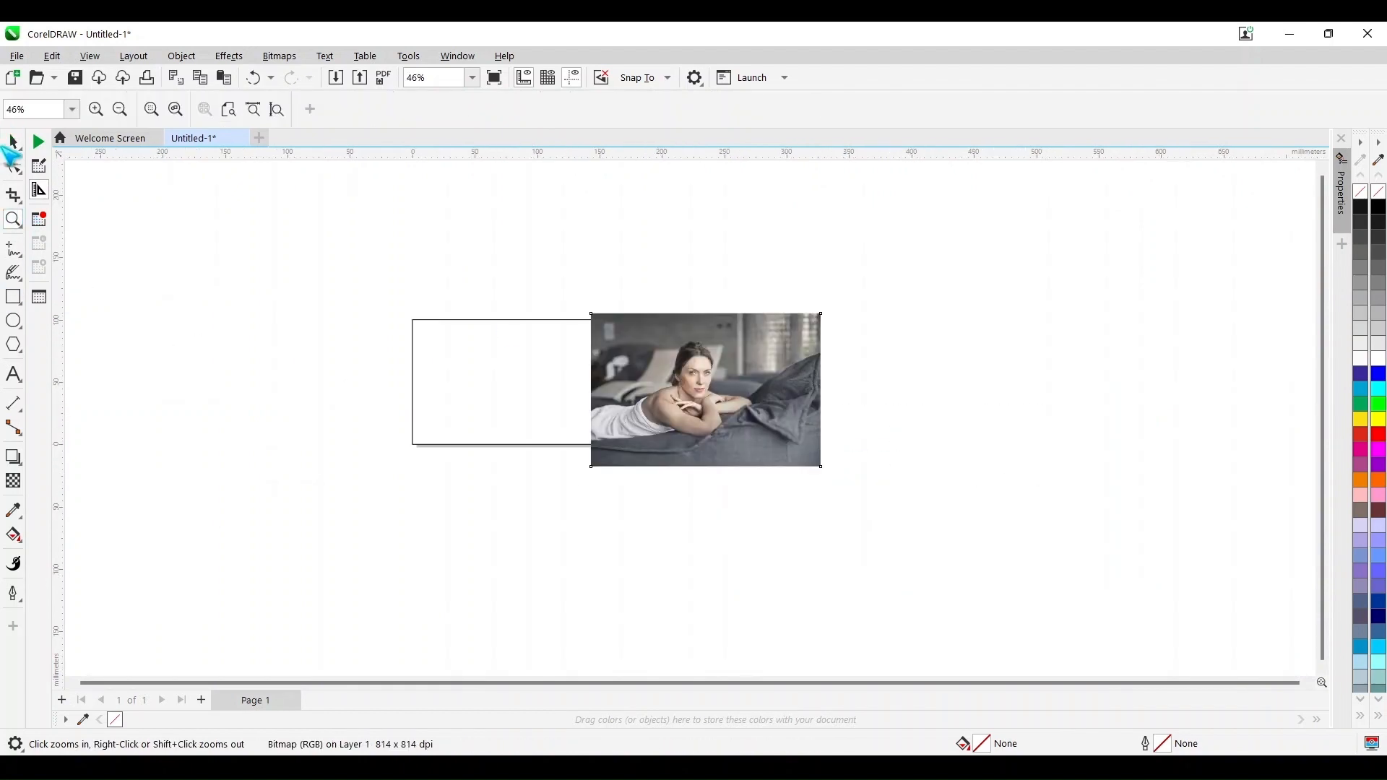
{"action": "left_click", "coordinate": [13, 142]}
{"action": "left_click", "coordinate": [181, 56]}
{"action": "mouse_move", "coordinate": [224, 115]}
{"action": "left_click", "coordinate": [447, 120]}
{"action": "left_click", "coordinate": [519, 363]}
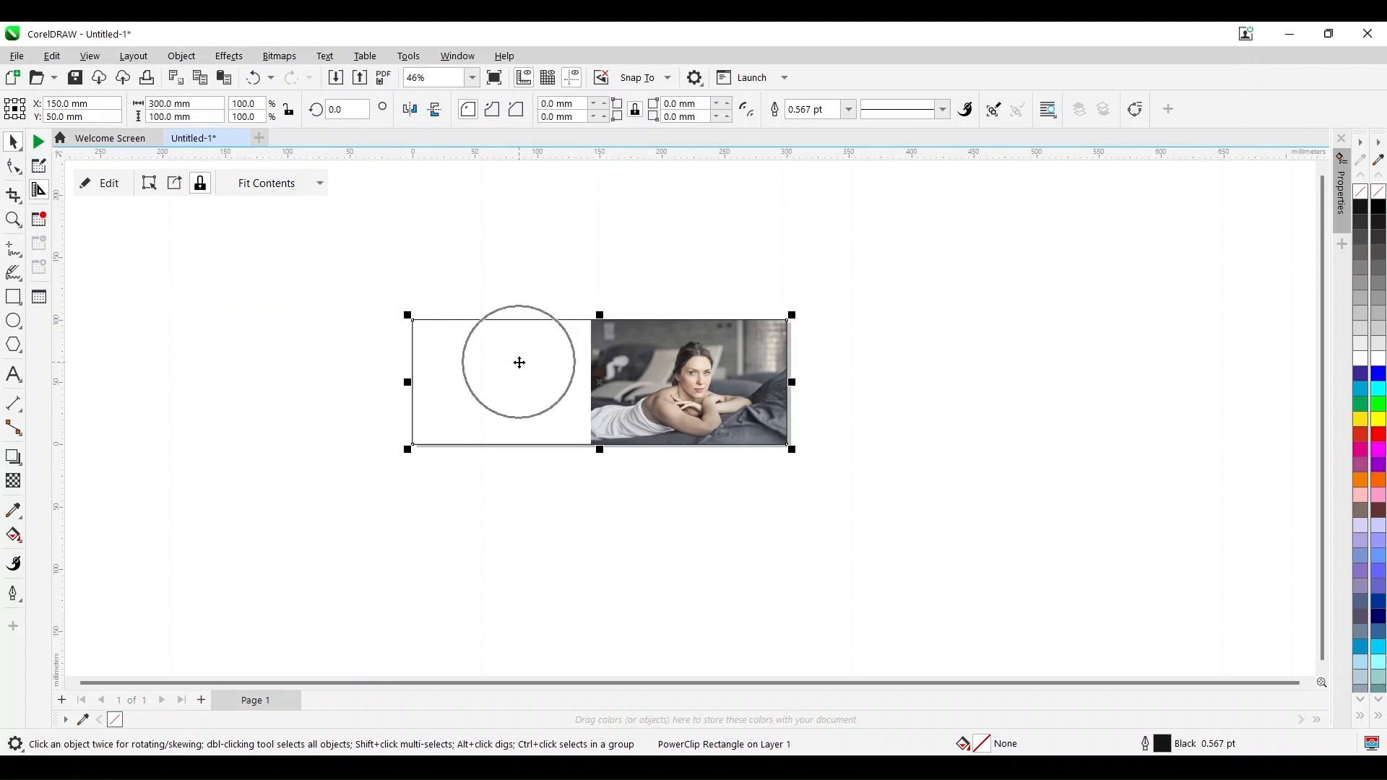
Within the PowerClip, move the woman's photo further right, enlarge it to about 203 × 135 mm and finish editing
{"action": "double_click", "coordinate": [519, 363]}
{"action": "left_click_drag", "start_coordinate": [691, 414], "coordinate": [739, 415]}
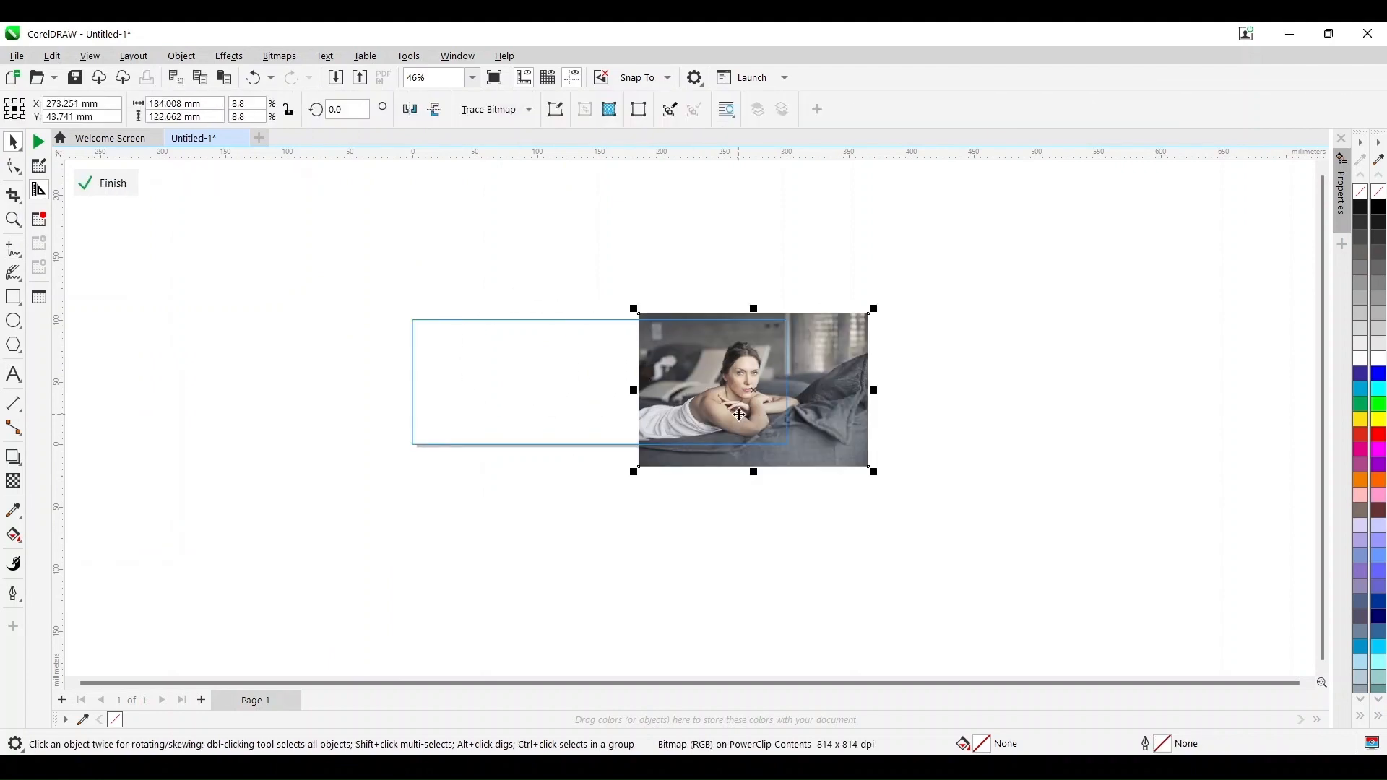
{"action": "left_click_drag", "start_coordinate": [875, 310], "coordinate": [901, 293]}
{"action": "left_click", "coordinate": [932, 332]}
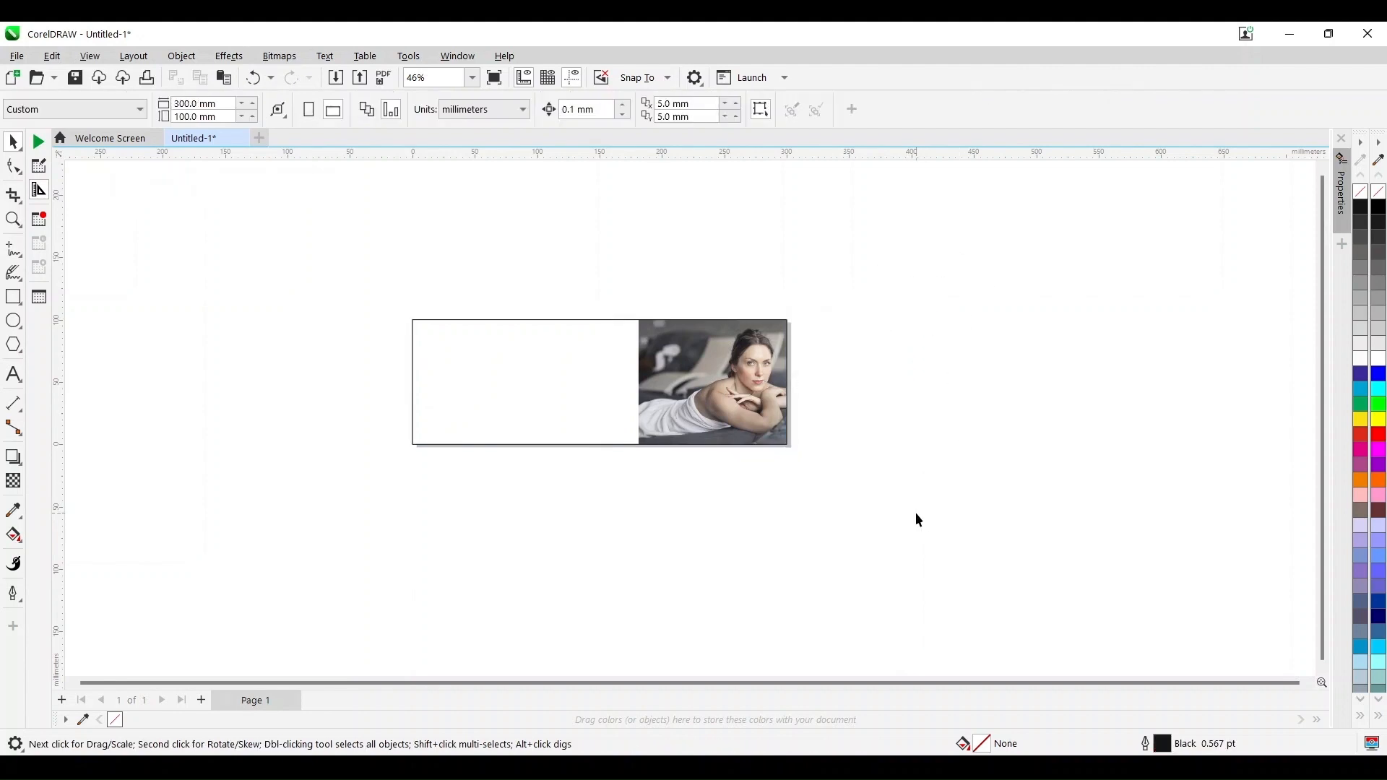
{"action": "key", "text": "shift+F4"}
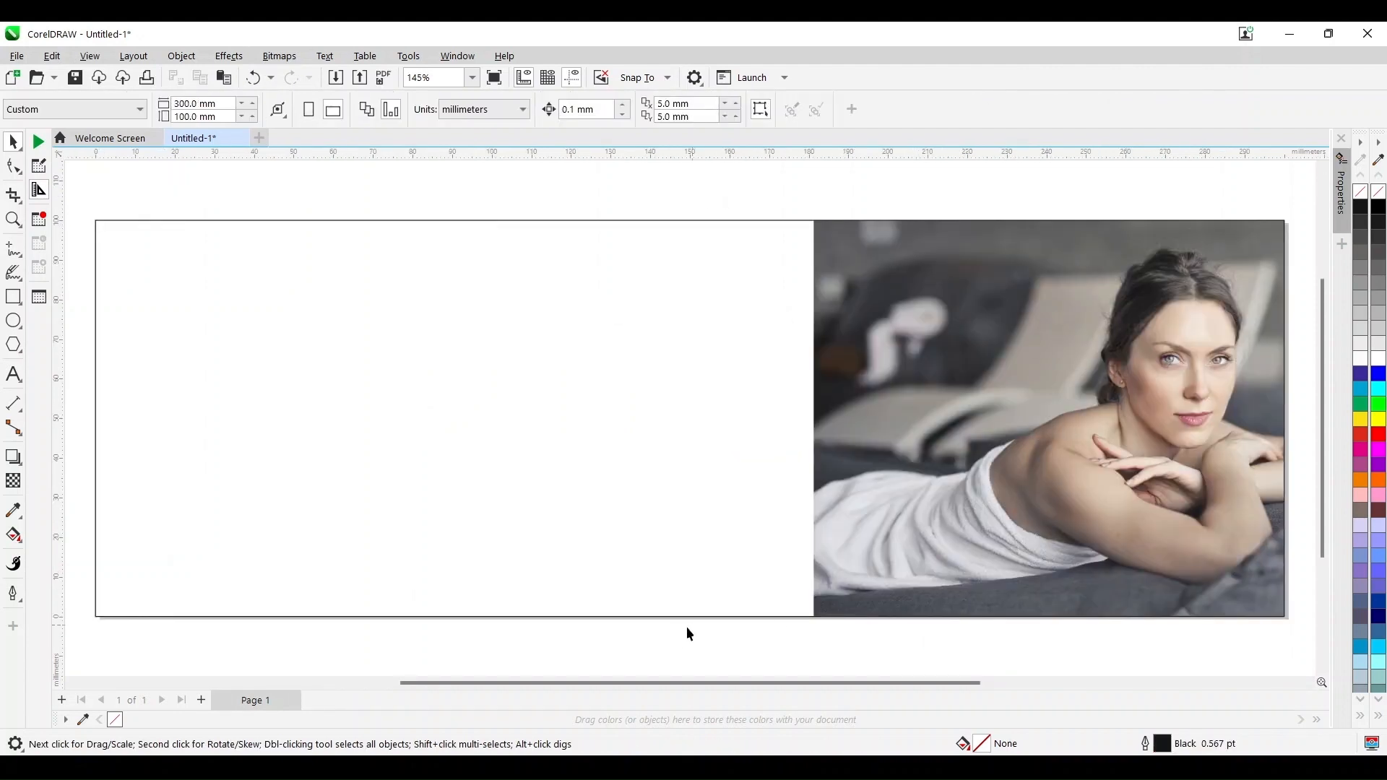
Switch to PicWish in the browser and load the downloaded lotus photo into its background remover
{"action": "left_click", "coordinate": [527, 693]}
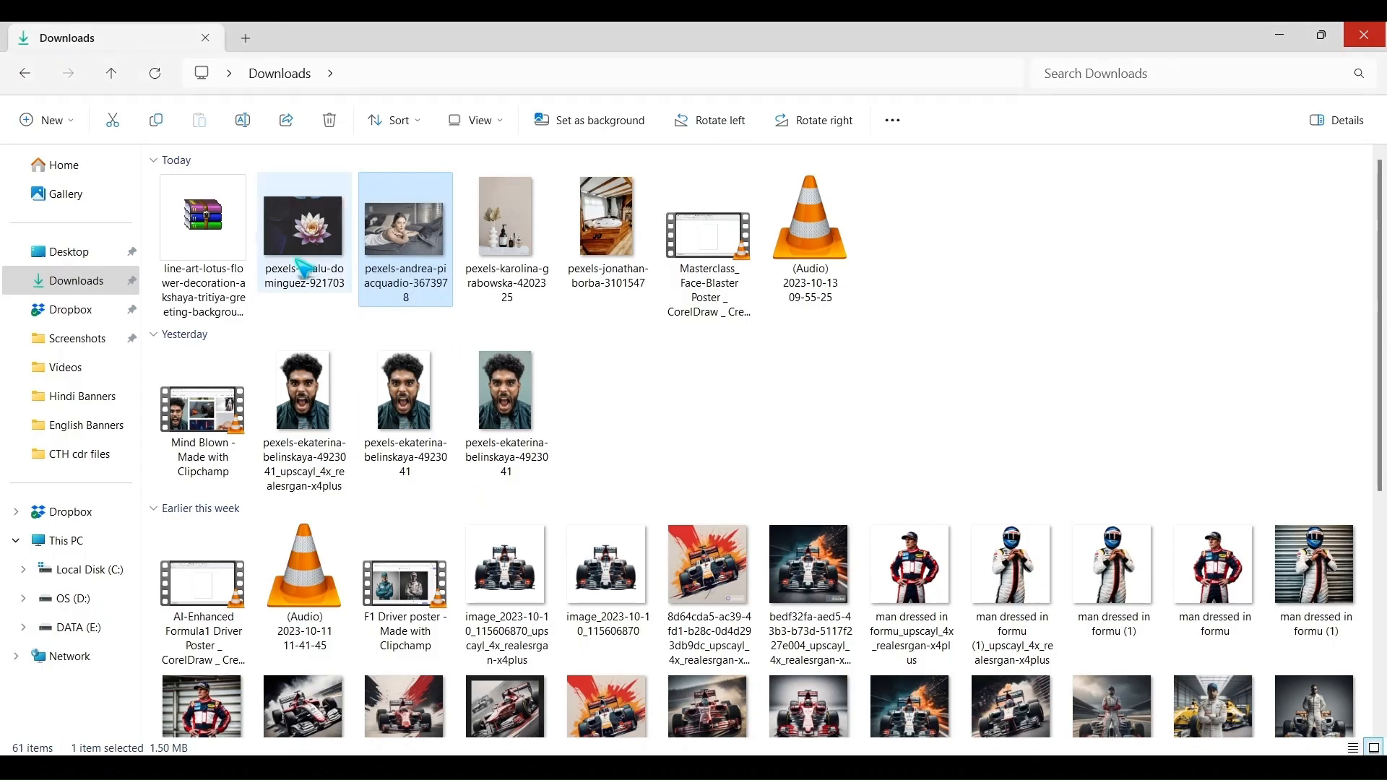
{"action": "left_click", "coordinate": [302, 239]}
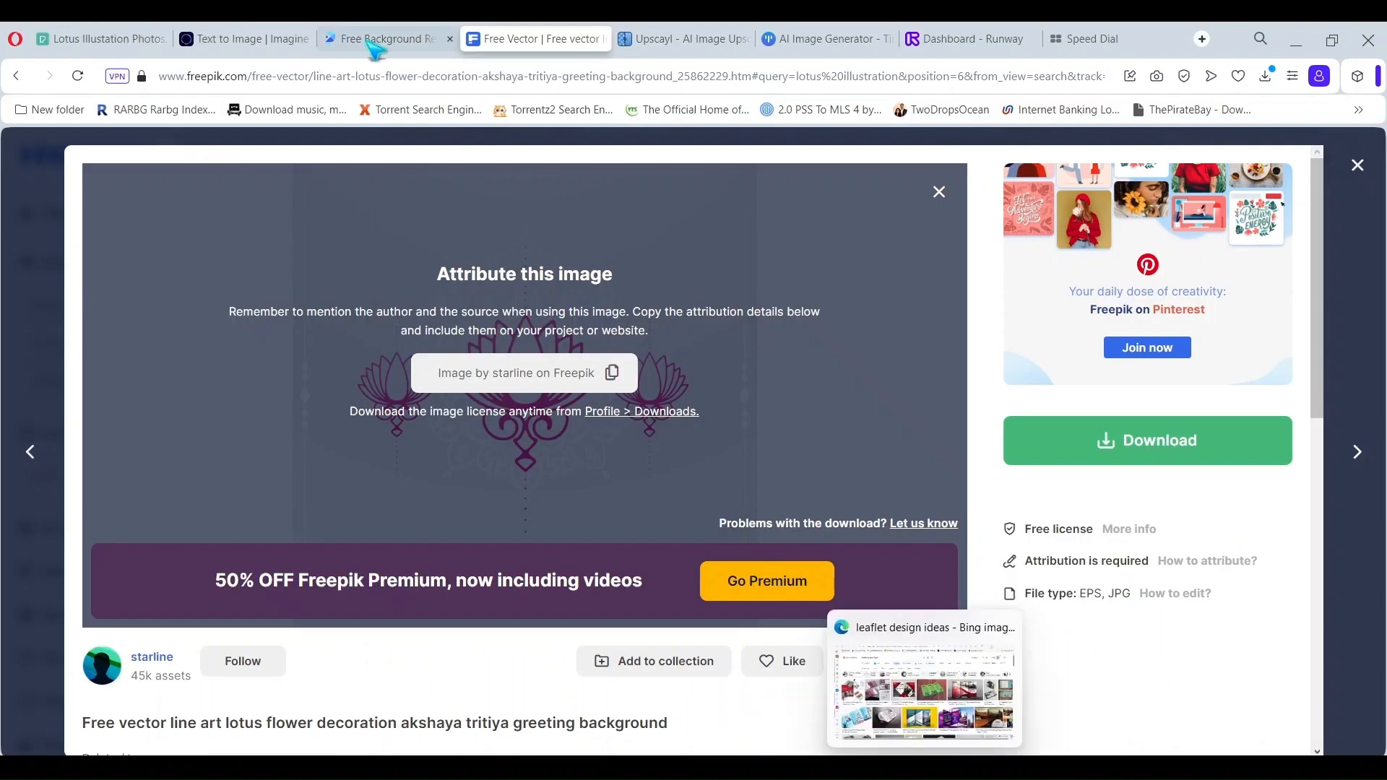
{"action": "left_click", "coordinate": [371, 42]}
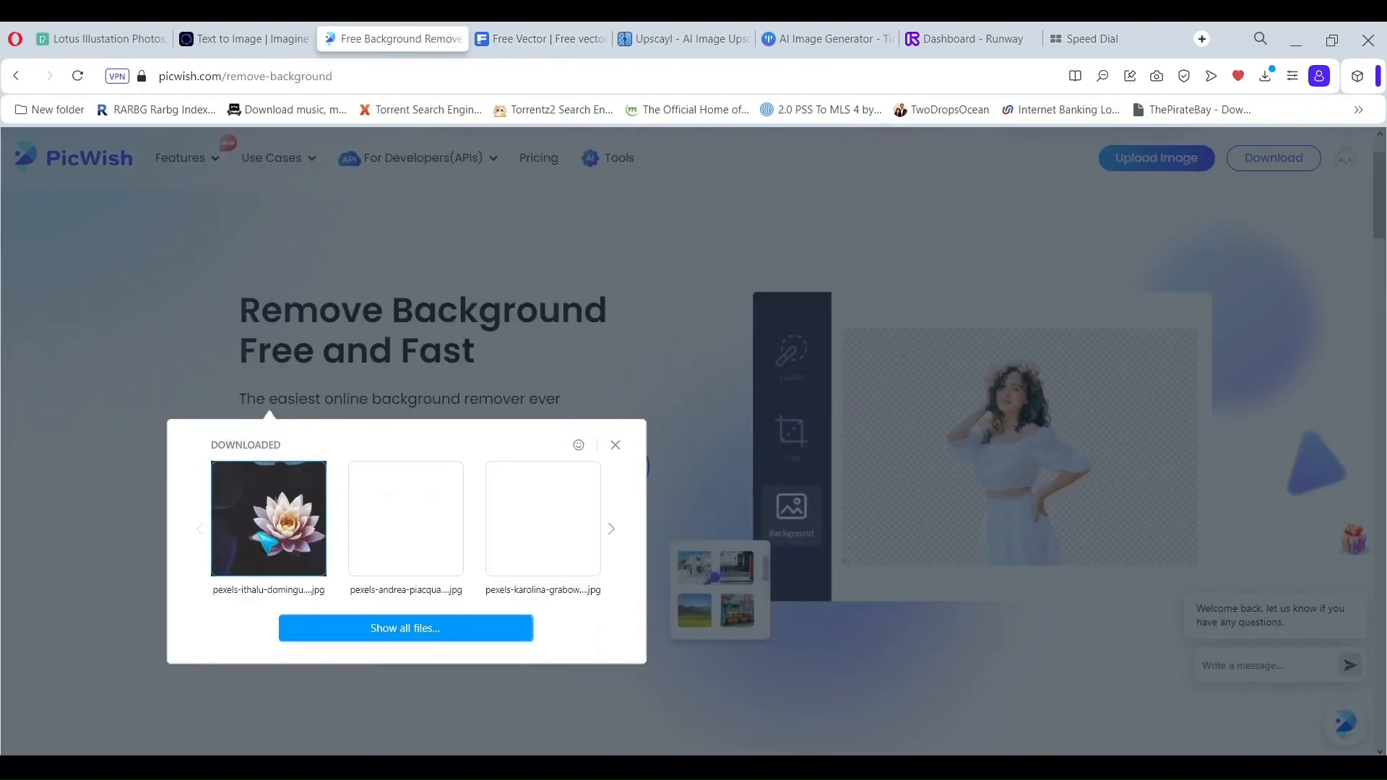
{"action": "left_click_drag", "start_coordinate": [270, 519], "coordinate": [433, 627]}
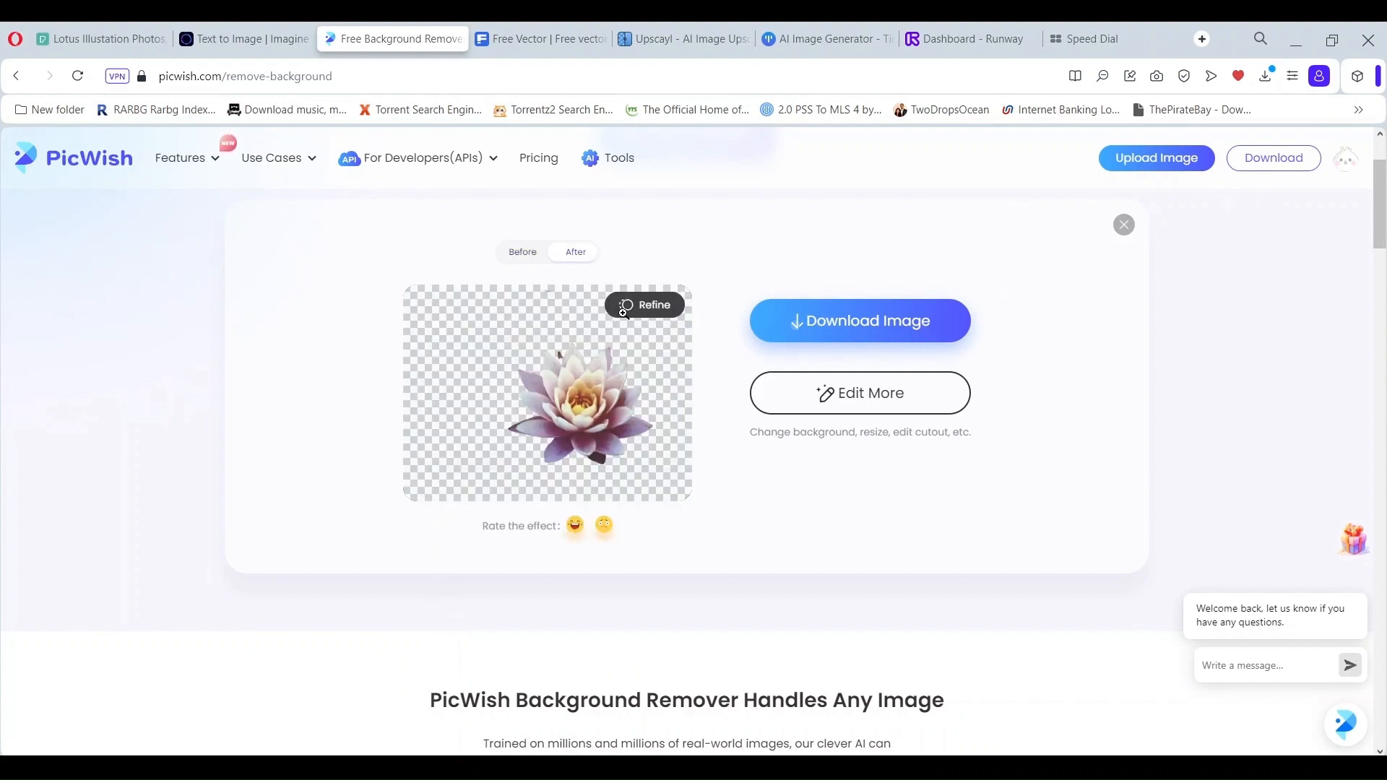
Open the lotus cutout for refining, apply it as it is and download the background-free image
{"action": "left_click", "coordinate": [614, 423]}
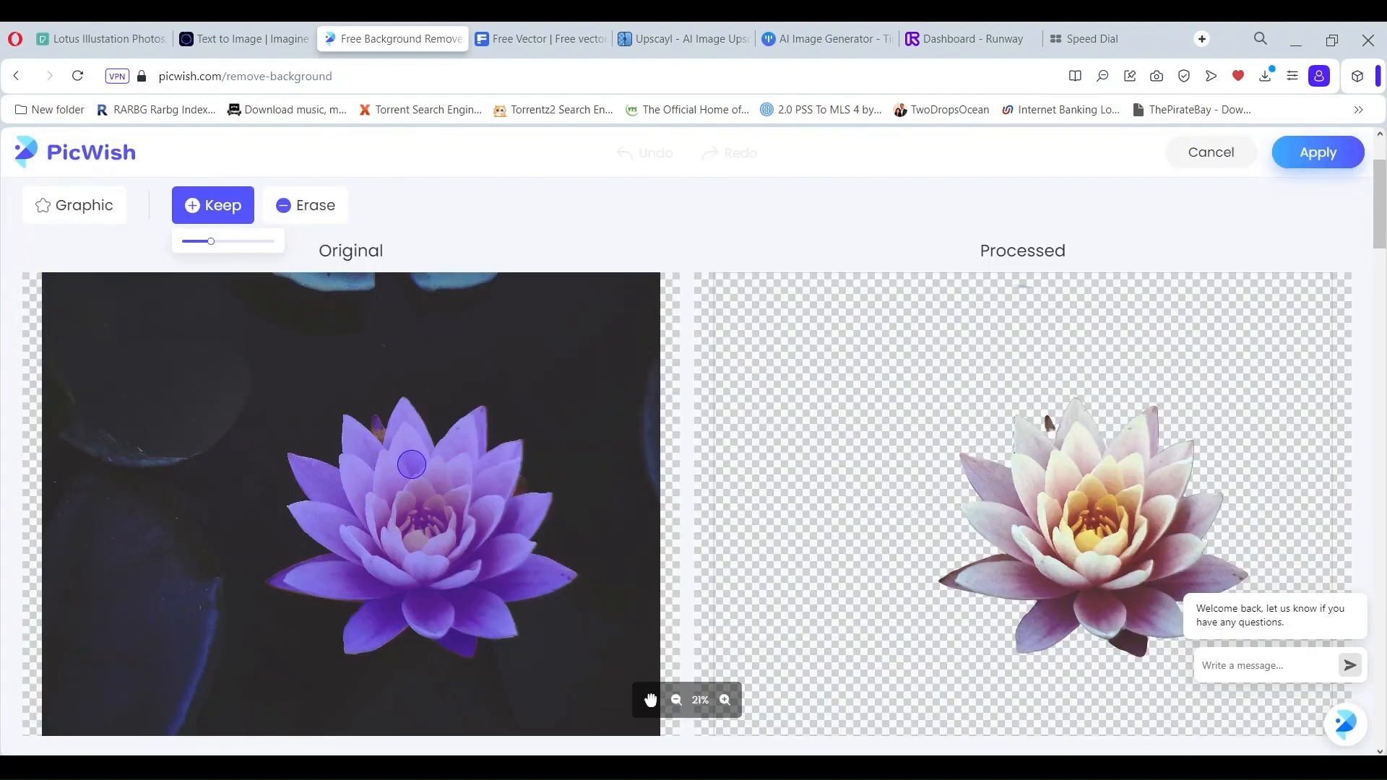
{"action": "left_click", "coordinate": [1319, 152]}
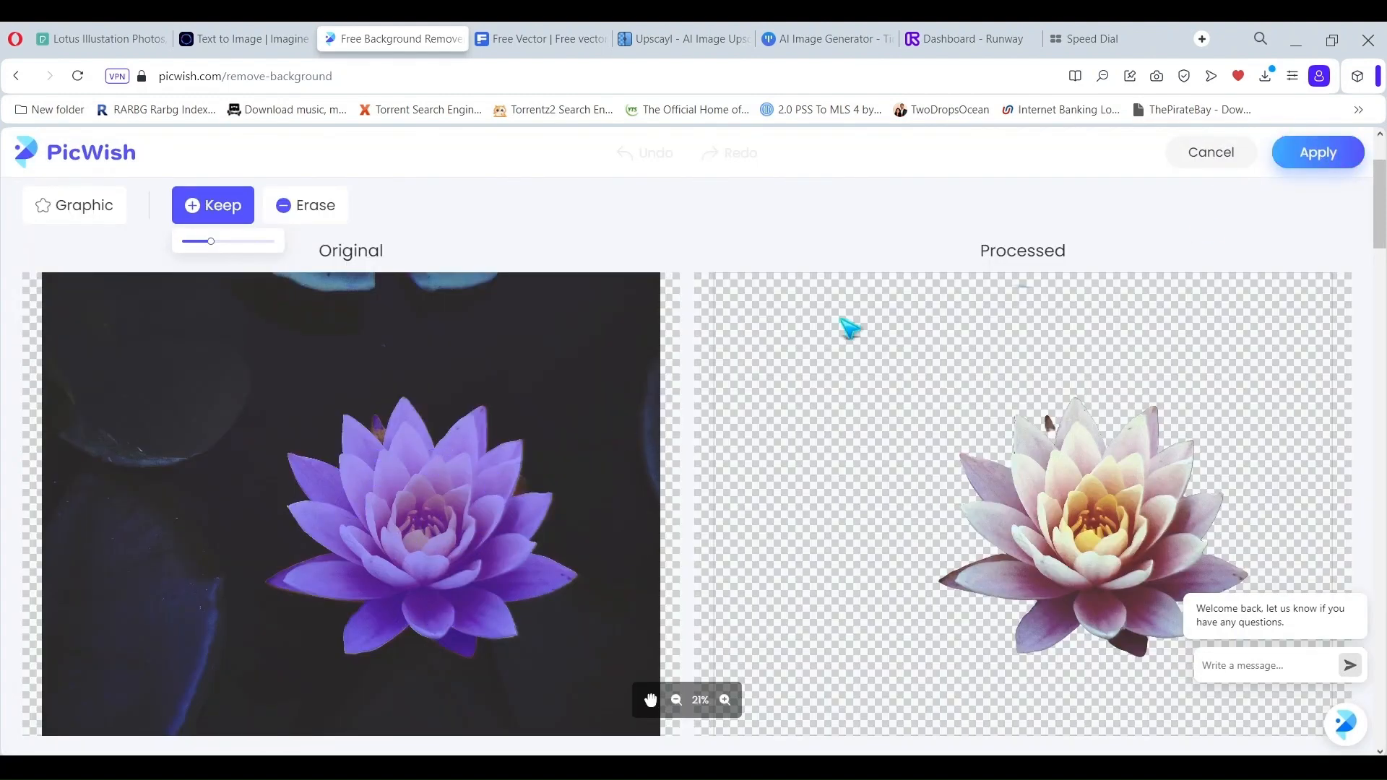
{"action": "mouse_move", "coordinate": [843, 329]}
{"action": "left_click", "coordinate": [858, 385]}
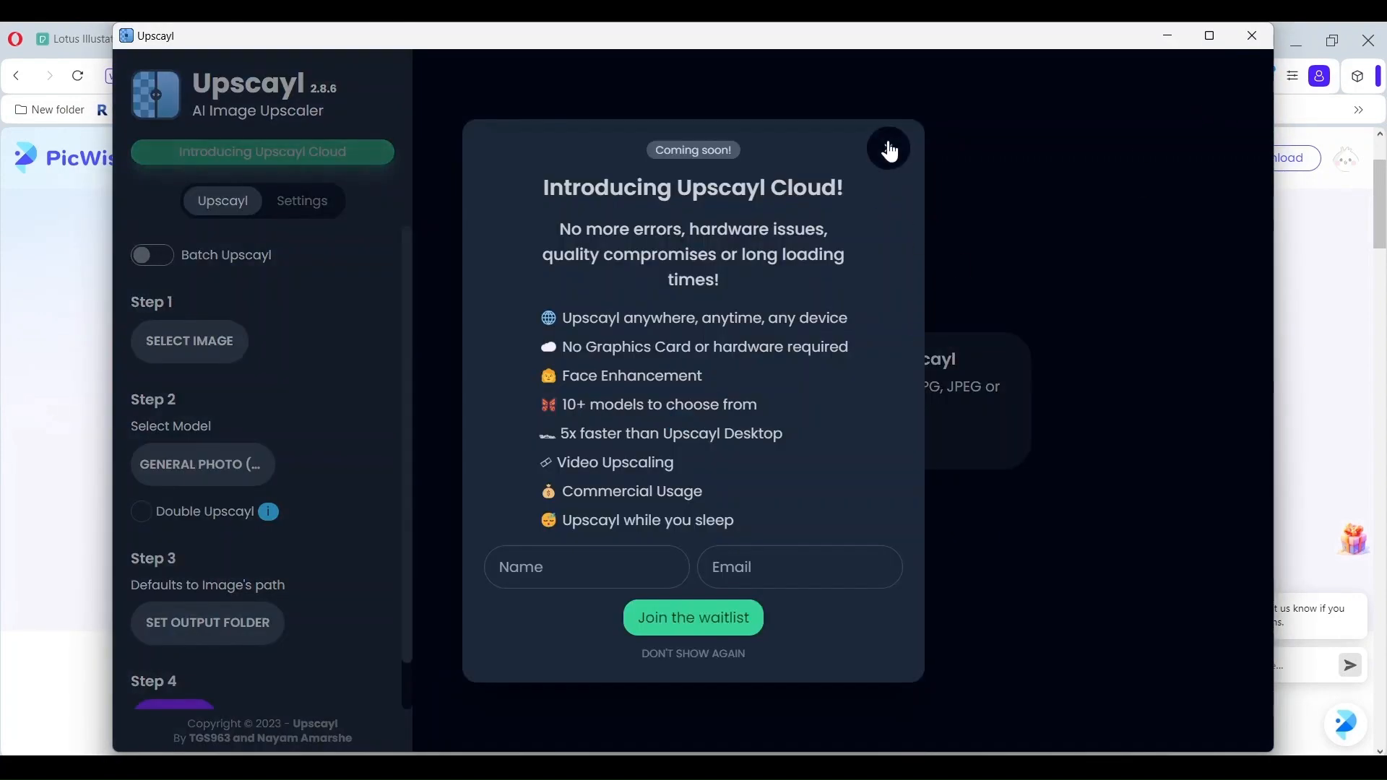
In Upscayl, upscale the downloaded lotus cutout from 800x600 to 3200x2400 with the General Photo model and close the program
{"action": "left_click", "coordinate": [888, 144]}
{"action": "left_click", "coordinate": [197, 348]}
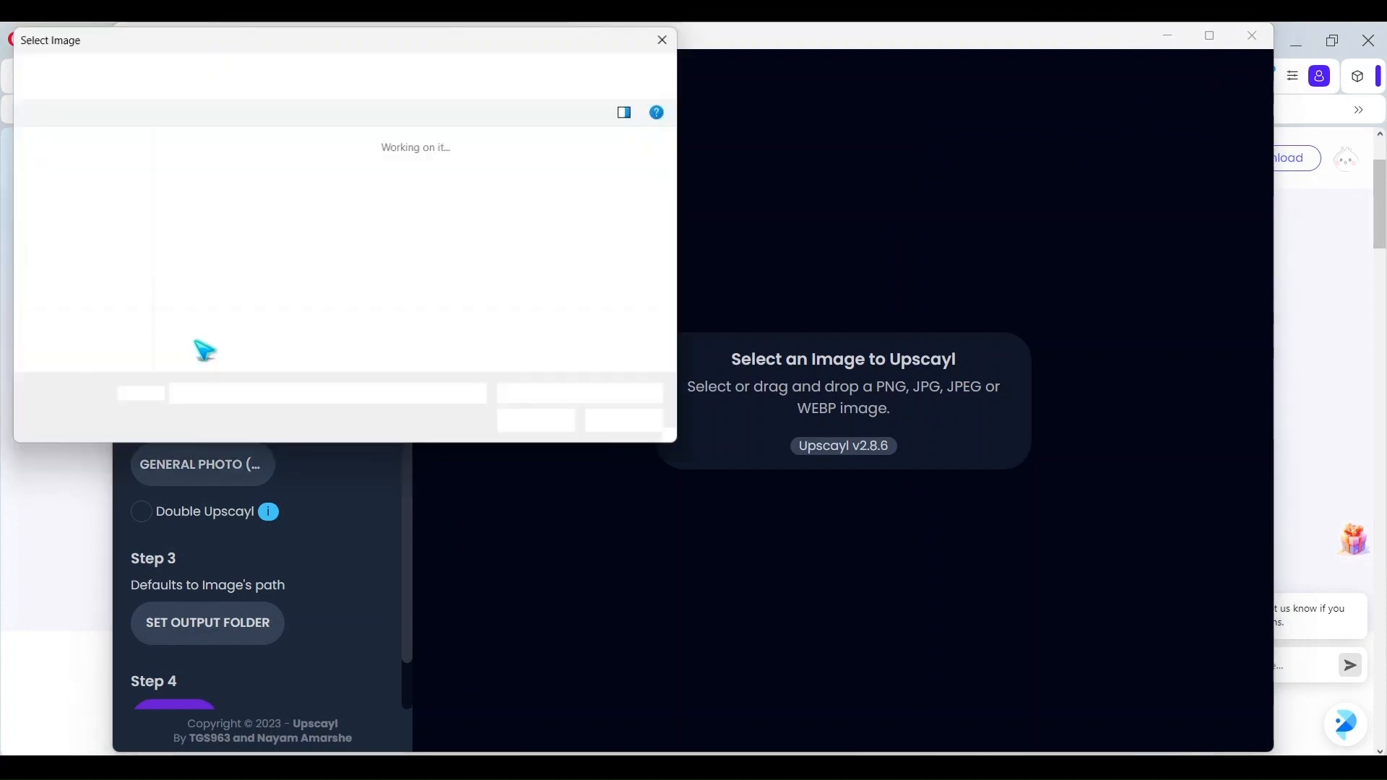
{"action": "left_click", "coordinate": [251, 267]}
{"action": "left_click", "coordinate": [543, 426]}
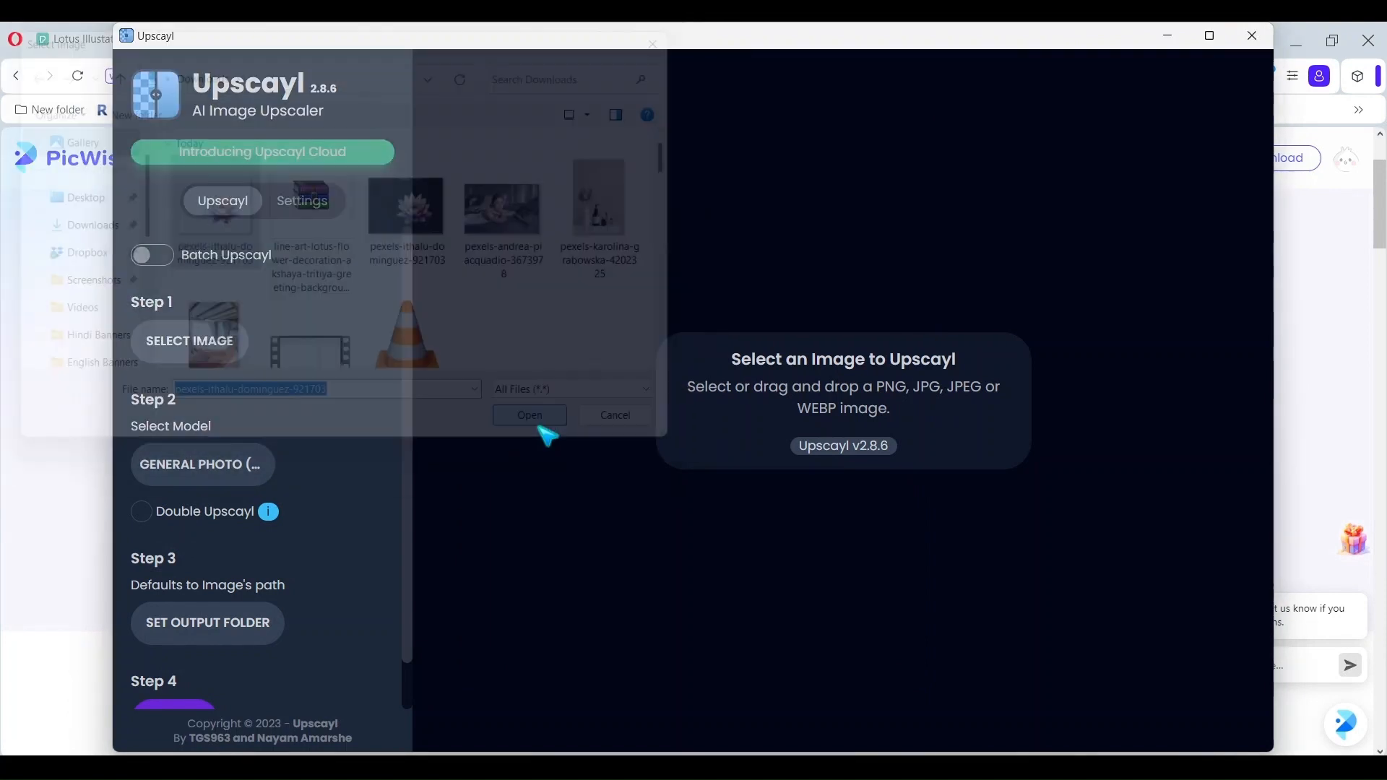
{"action": "scroll", "coordinate": [412, 711], "scroll_direction": "down", "scroll_amount": 1}
{"action": "left_click", "coordinate": [174, 668]}
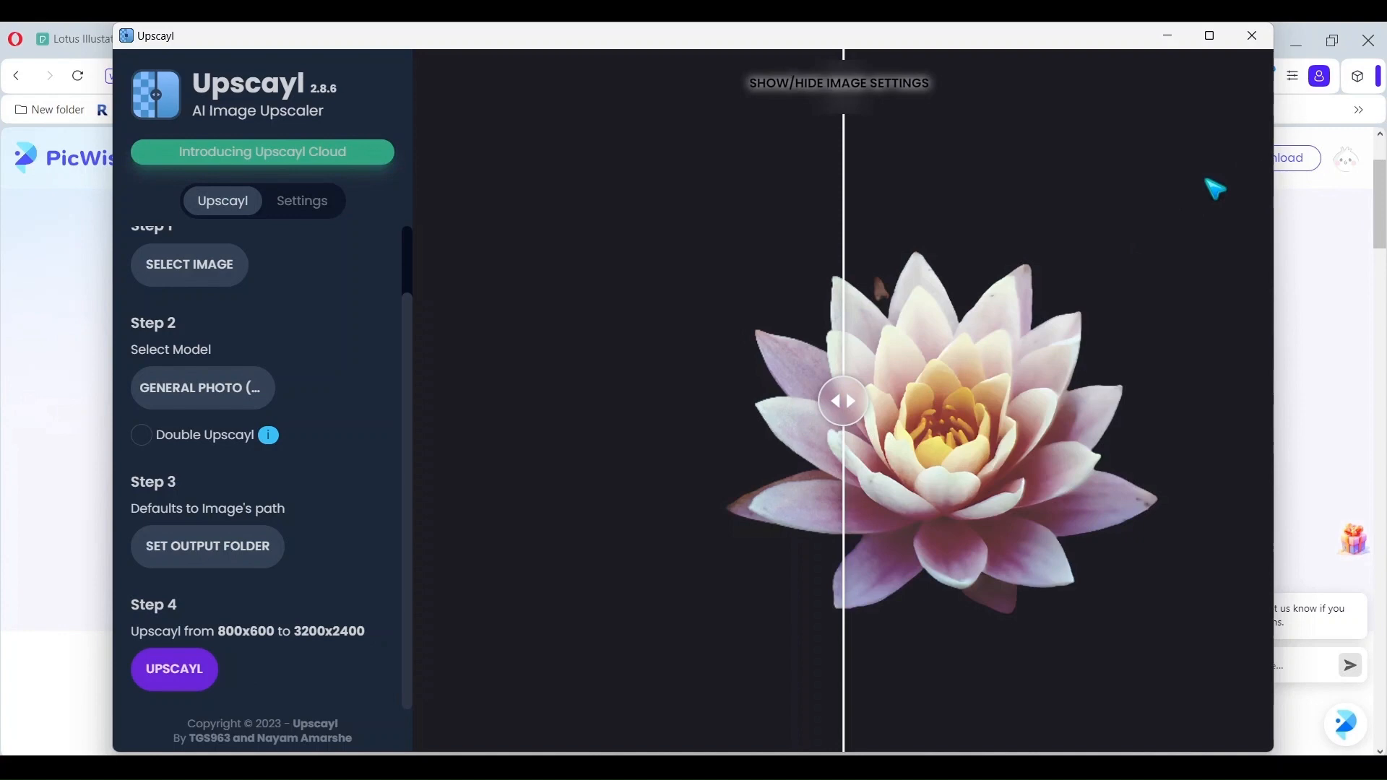
{"action": "left_click", "coordinate": [1252, 35]}
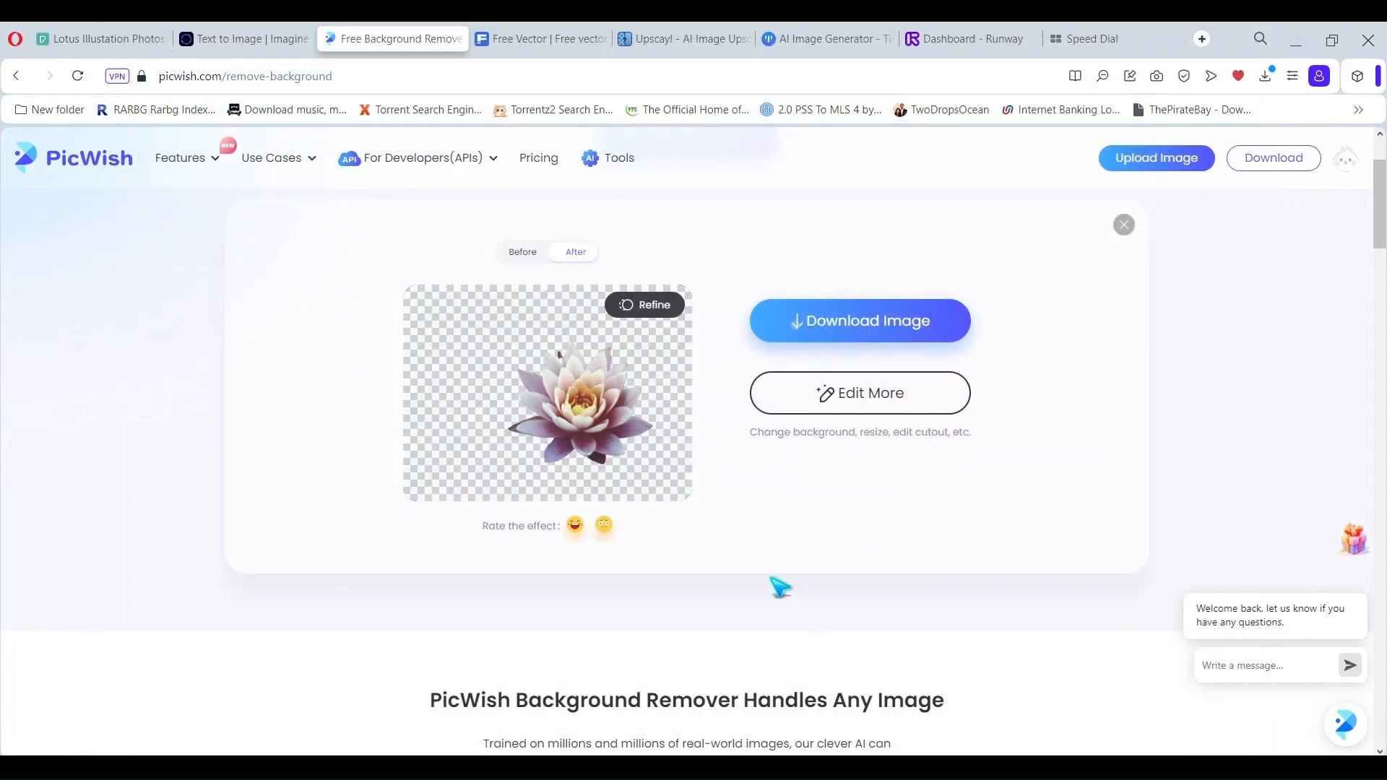
Import the upscaled lotus image from the Downloads folder into the CorelDRAW banner document
{"action": "left_click", "coordinate": [744, 767]}
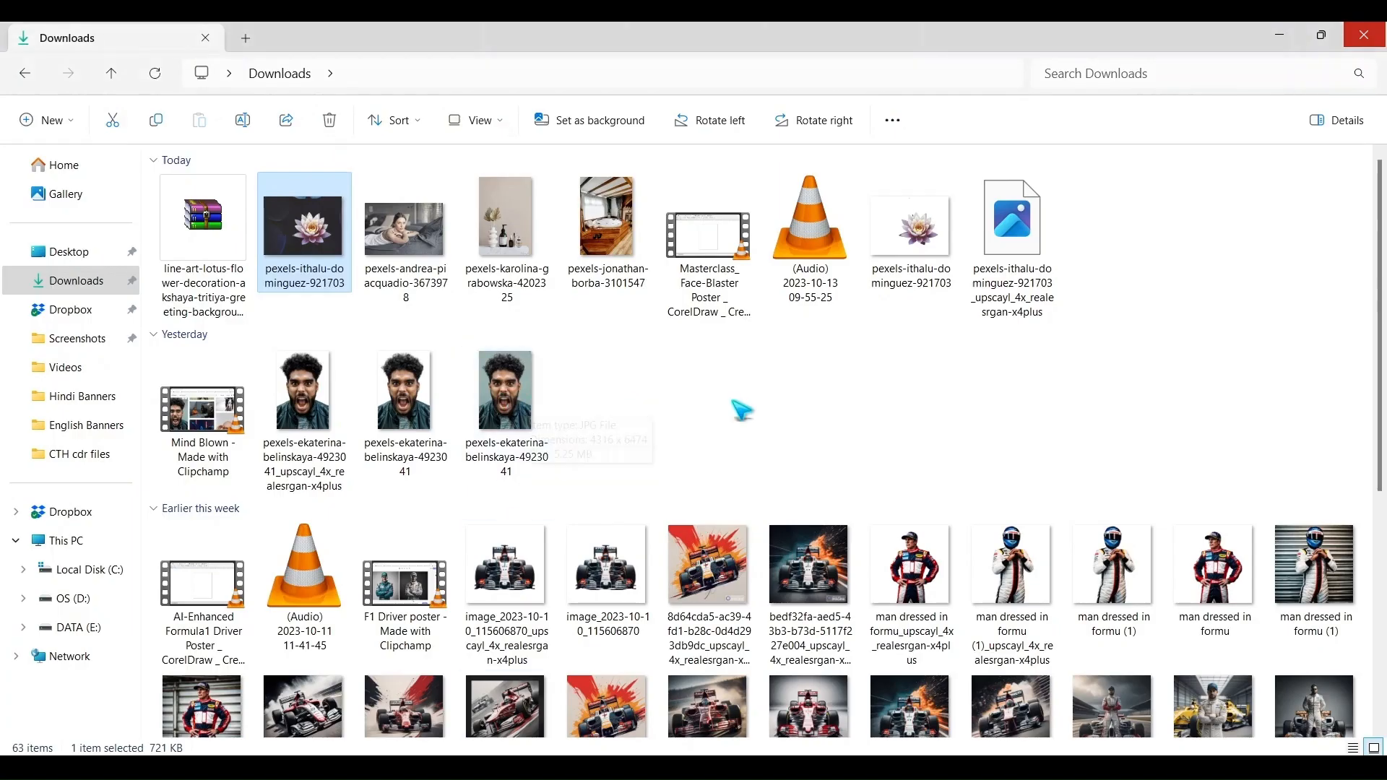
{"action": "left_click", "coordinate": [786, 400]}
{"action": "left_click", "coordinate": [1000, 281]}
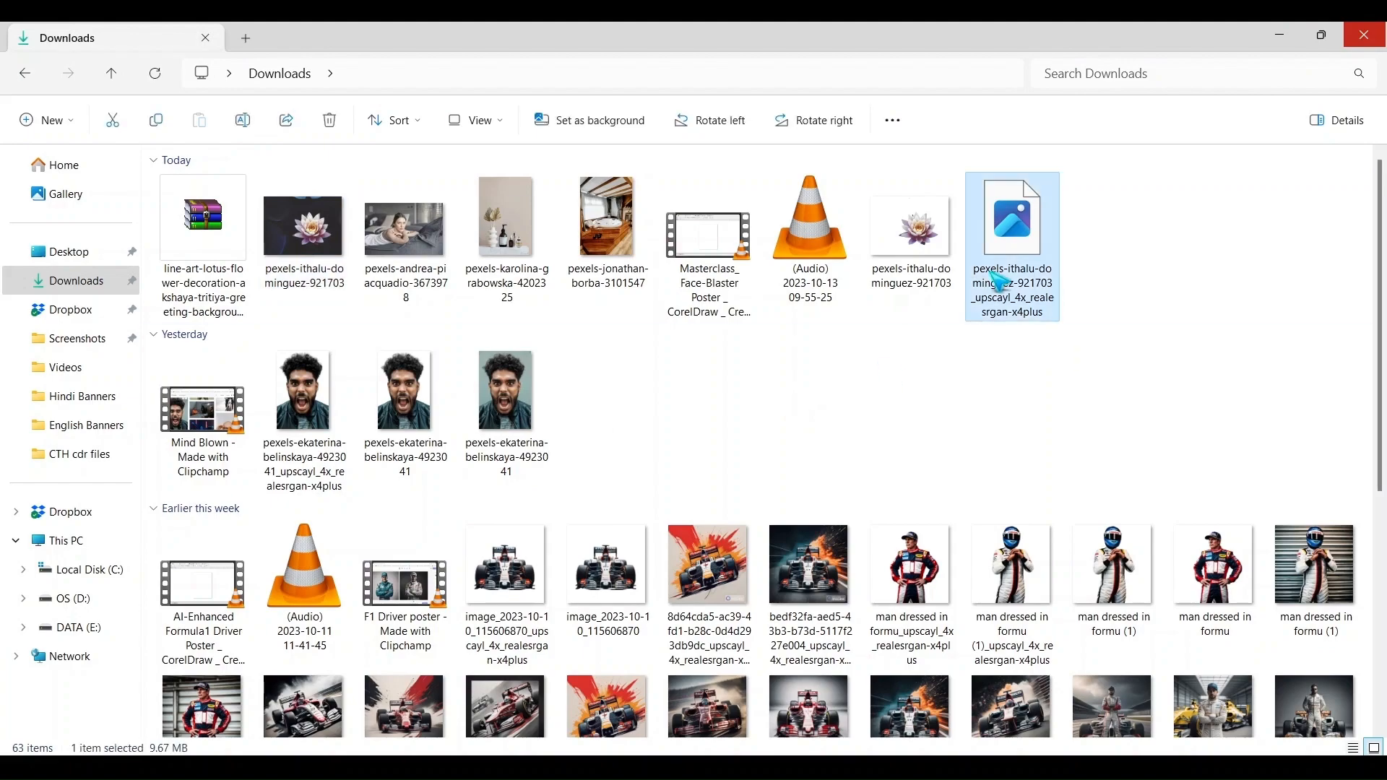
{"action": "left_click_drag", "start_coordinate": [1010, 252], "coordinate": [582, 424]}
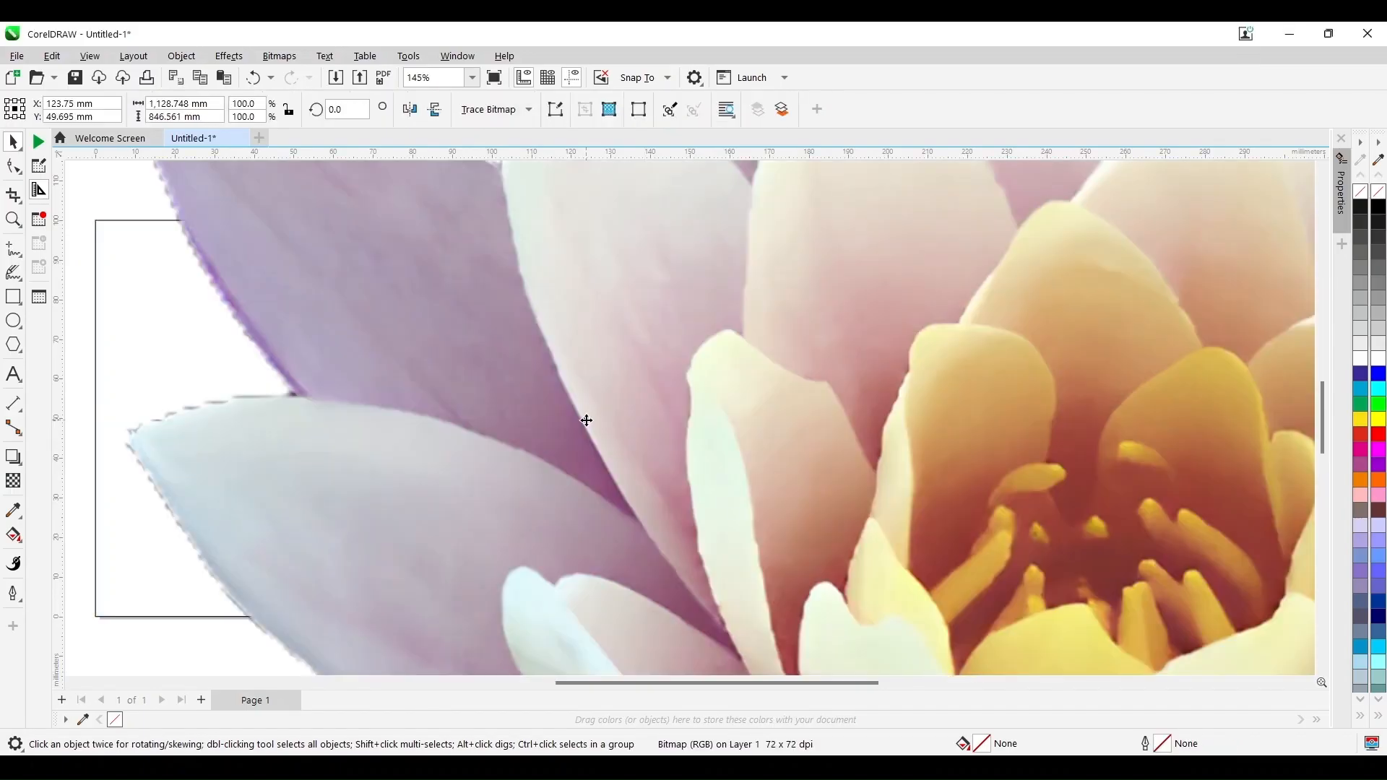
{"action": "scroll", "coordinate": [587, 420], "scroll_direction": "down", "scroll_amount": 3}
{"action": "scroll", "coordinate": [816, 560], "scroll_direction": "down", "scroll_amount": 2}
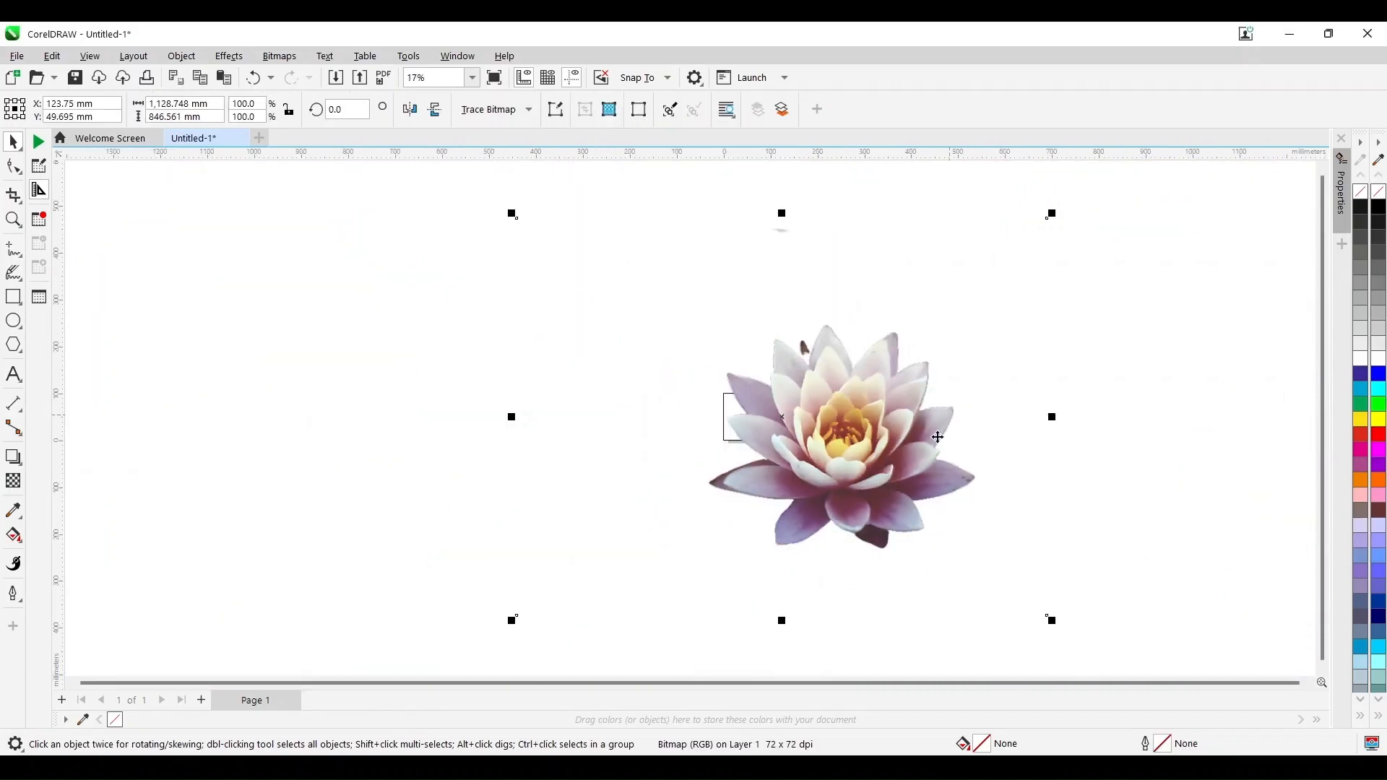
Crop the lotus image close around the flower, to about 591 × 510 mm
{"action": "left_click", "coordinate": [13, 195]}
{"action": "left_click_drag", "start_coordinate": [595, 240], "coordinate": [1017, 604]}
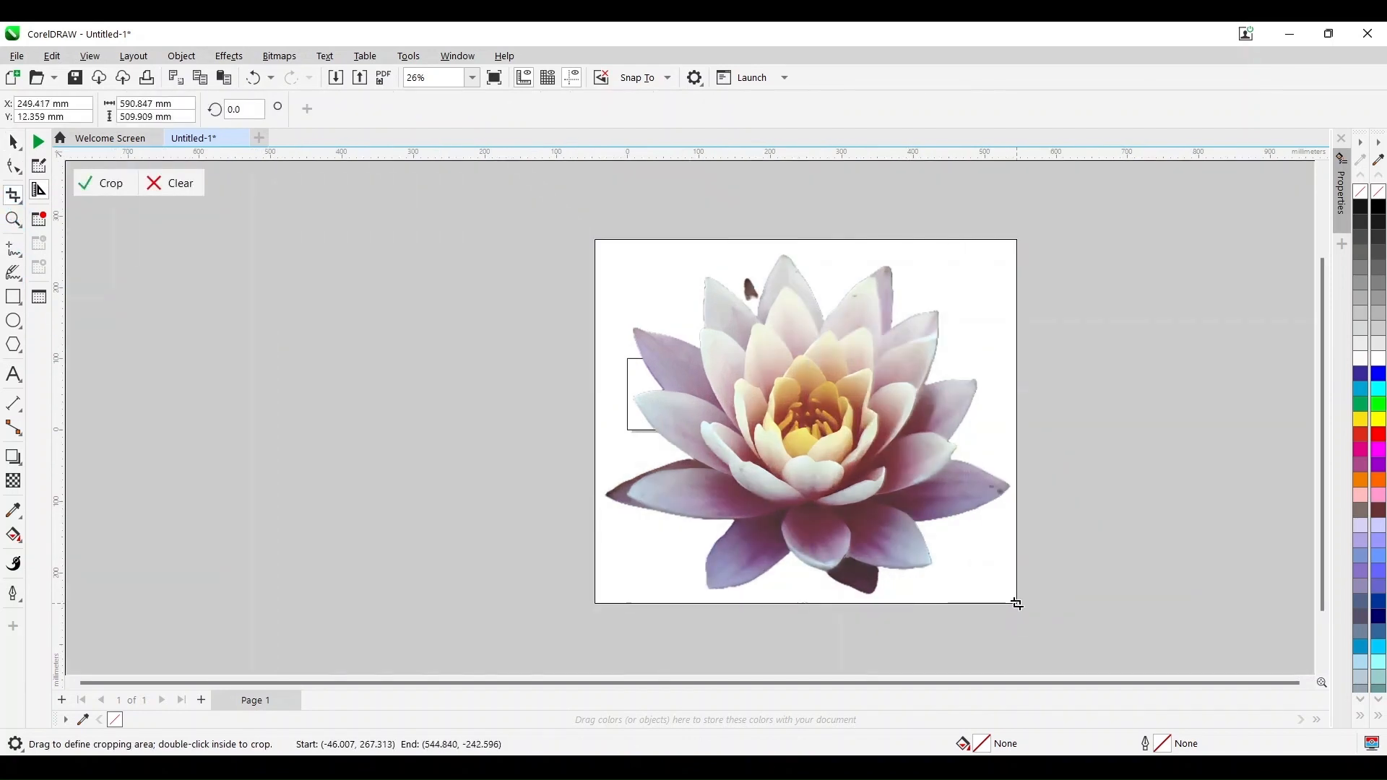
{"action": "left_click", "coordinate": [97, 184]}
{"action": "left_click", "coordinate": [13, 142]}
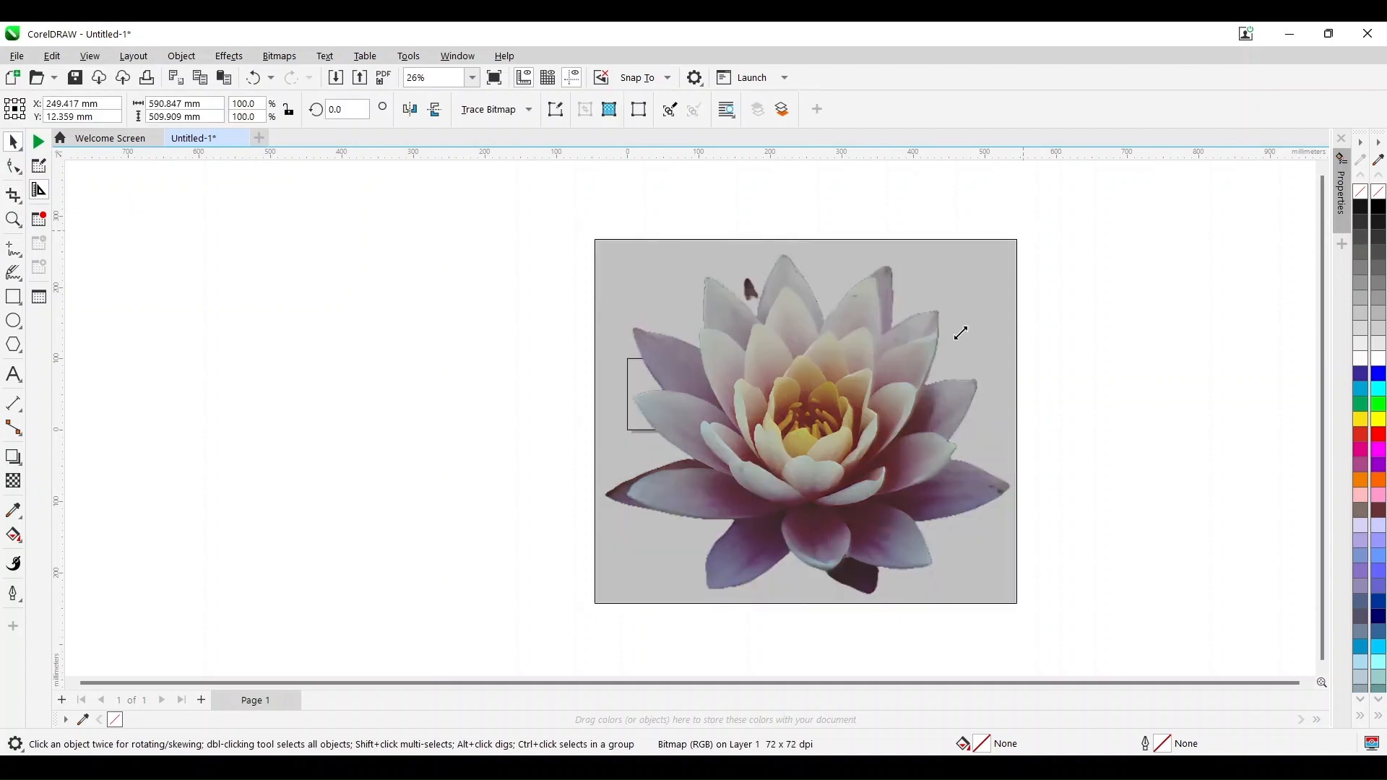
Shrink the lotus to about 177 × 153 mm over the banner and PowerClip it inside the page rectangle
{"action": "left_click_drag", "start_coordinate": [1018, 237], "coordinate": [877, 388]}
{"action": "left_click_drag", "start_coordinate": [600, 606], "coordinate": [722, 495]}
{"action": "left_click_drag", "start_coordinate": [782, 439], "coordinate": [734, 412]}
{"action": "left_click", "coordinate": [181, 58]}
{"action": "left_click", "coordinate": [448, 119]}
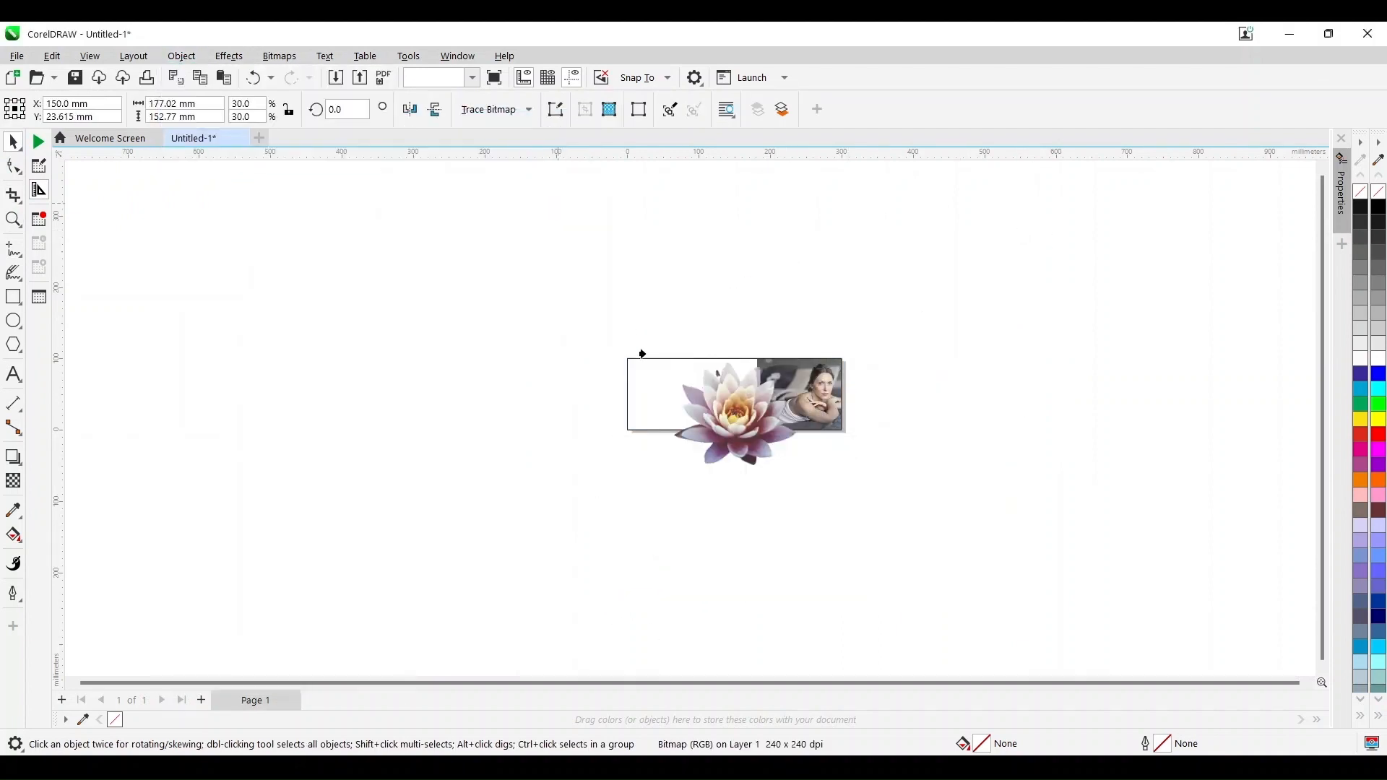
{"action": "left_click", "coordinate": [652, 383]}
Edit the PowerClip contents, shrinking the lotus to about 138 × 119 mm and placing it over the left edge of the woman's photo
{"action": "double_click", "coordinate": [652, 382]}
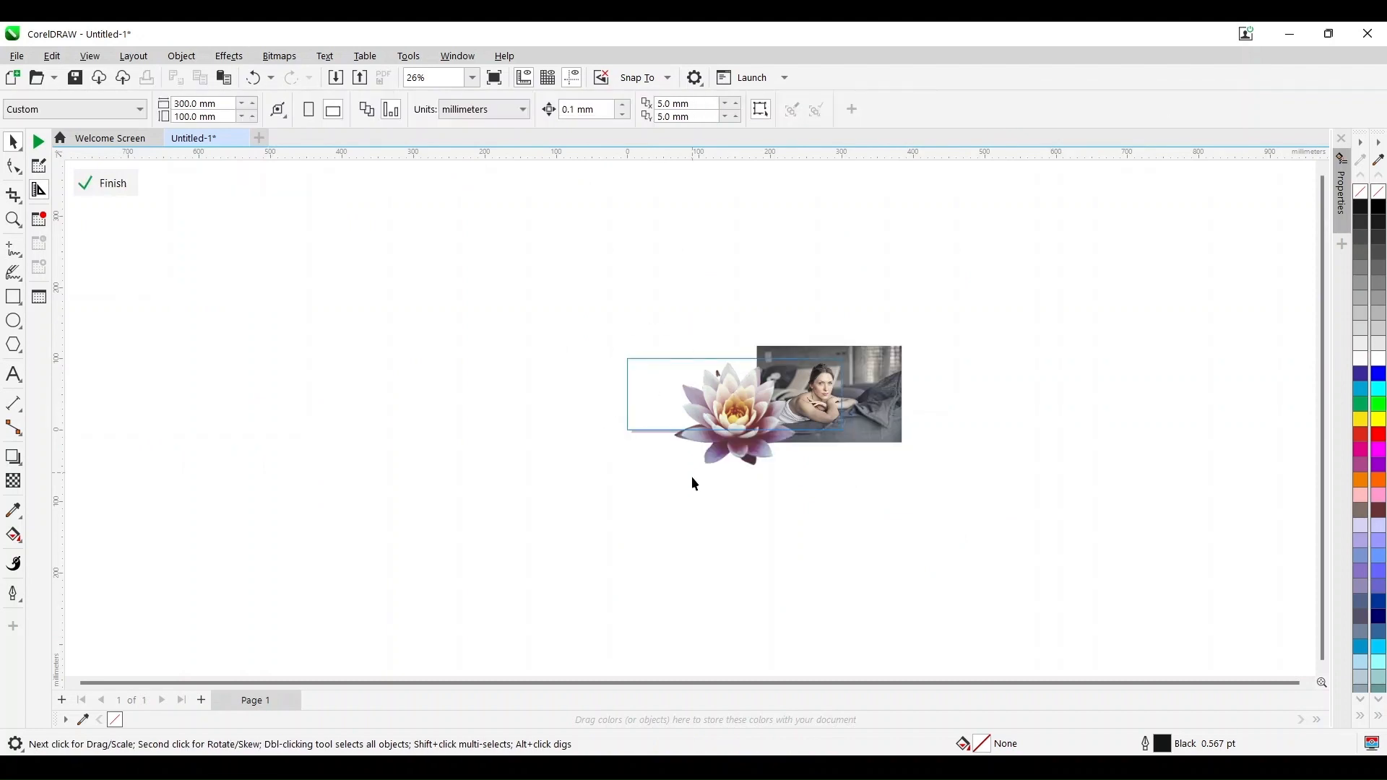
{"action": "left_click", "coordinate": [14, 220]}
{"action": "left_click", "coordinate": [937, 489]}
{"action": "key", "text": "space"}
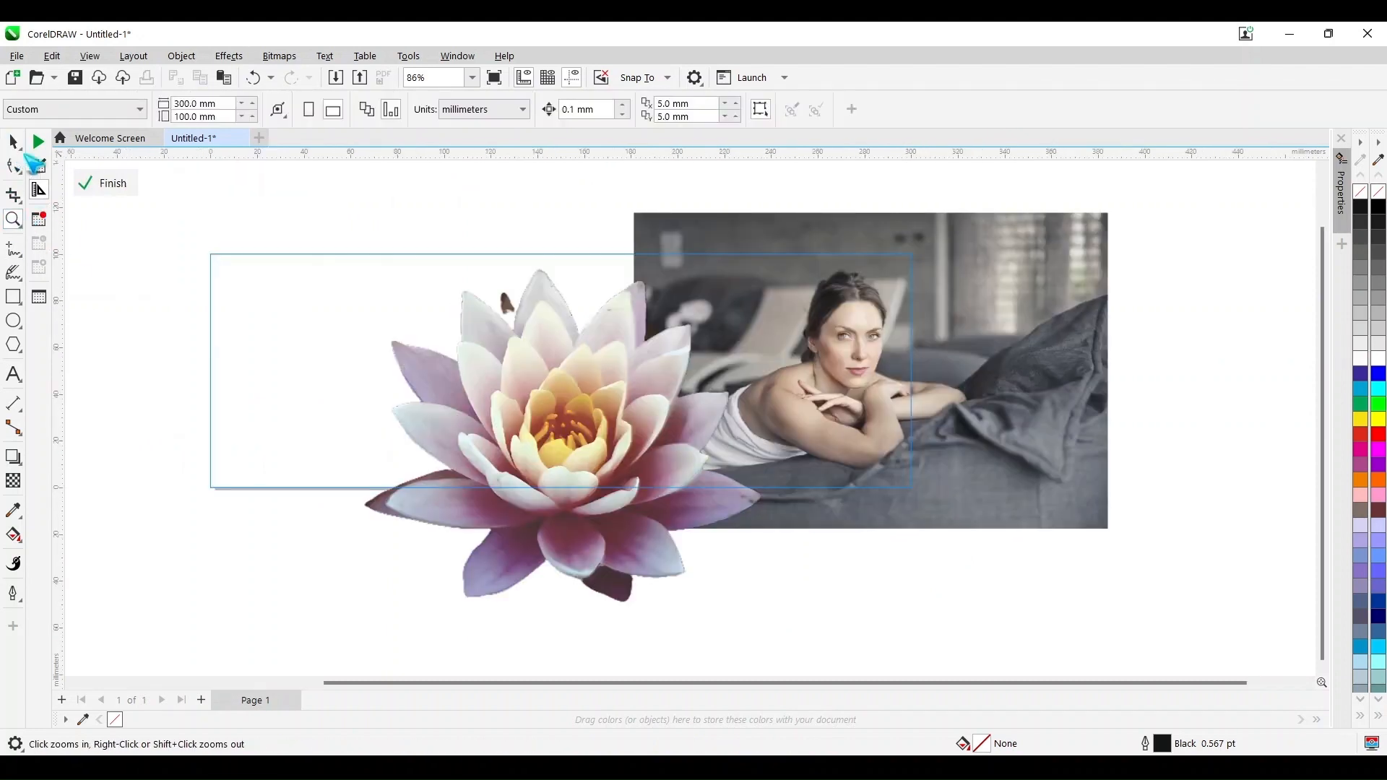
{"action": "left_click", "coordinate": [619, 421]}
{"action": "left_click_drag", "start_coordinate": [616, 416], "coordinate": [629, 409]}
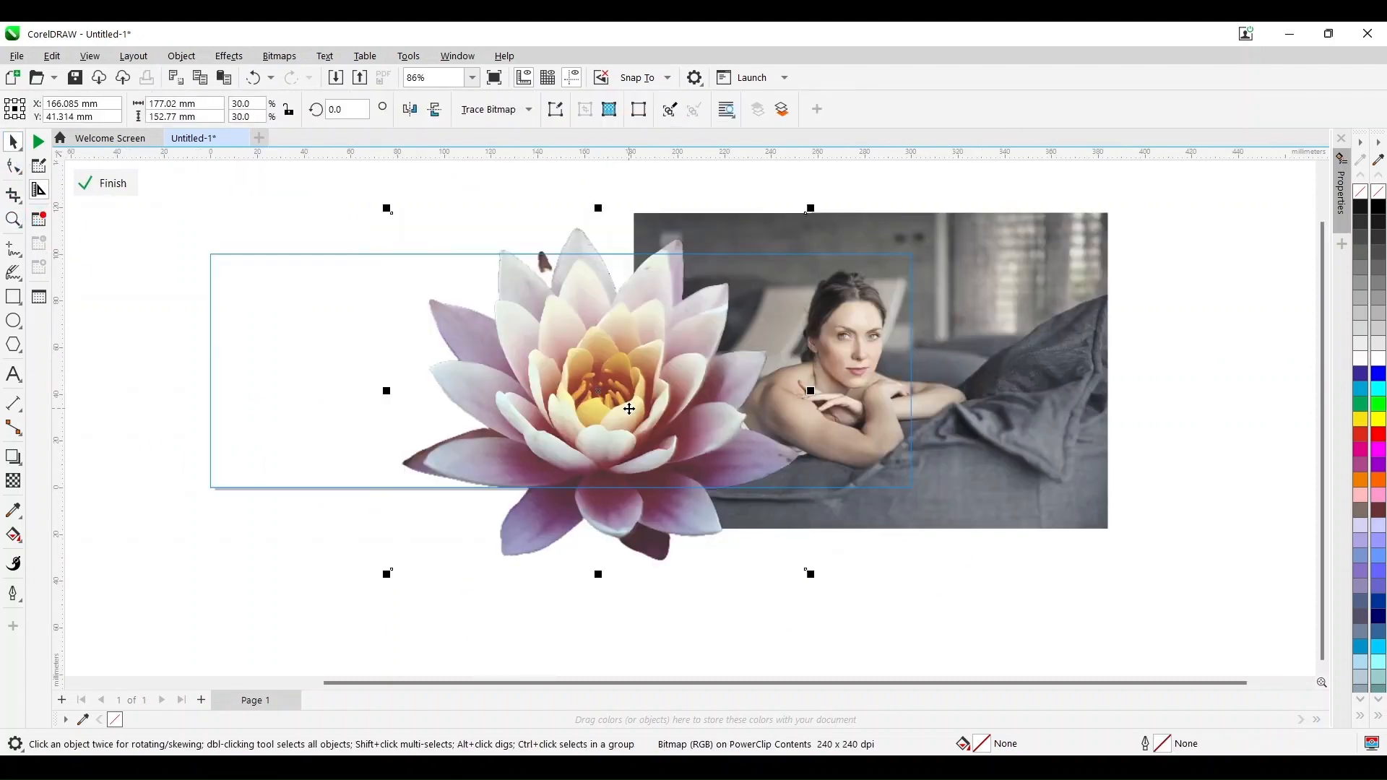
{"action": "key", "text": "p"}
{"action": "left_click_drag", "start_coordinate": [350, 552], "coordinate": [410, 512]}
{"action": "left_click_drag", "start_coordinate": [621, 375], "coordinate": [632, 375]}
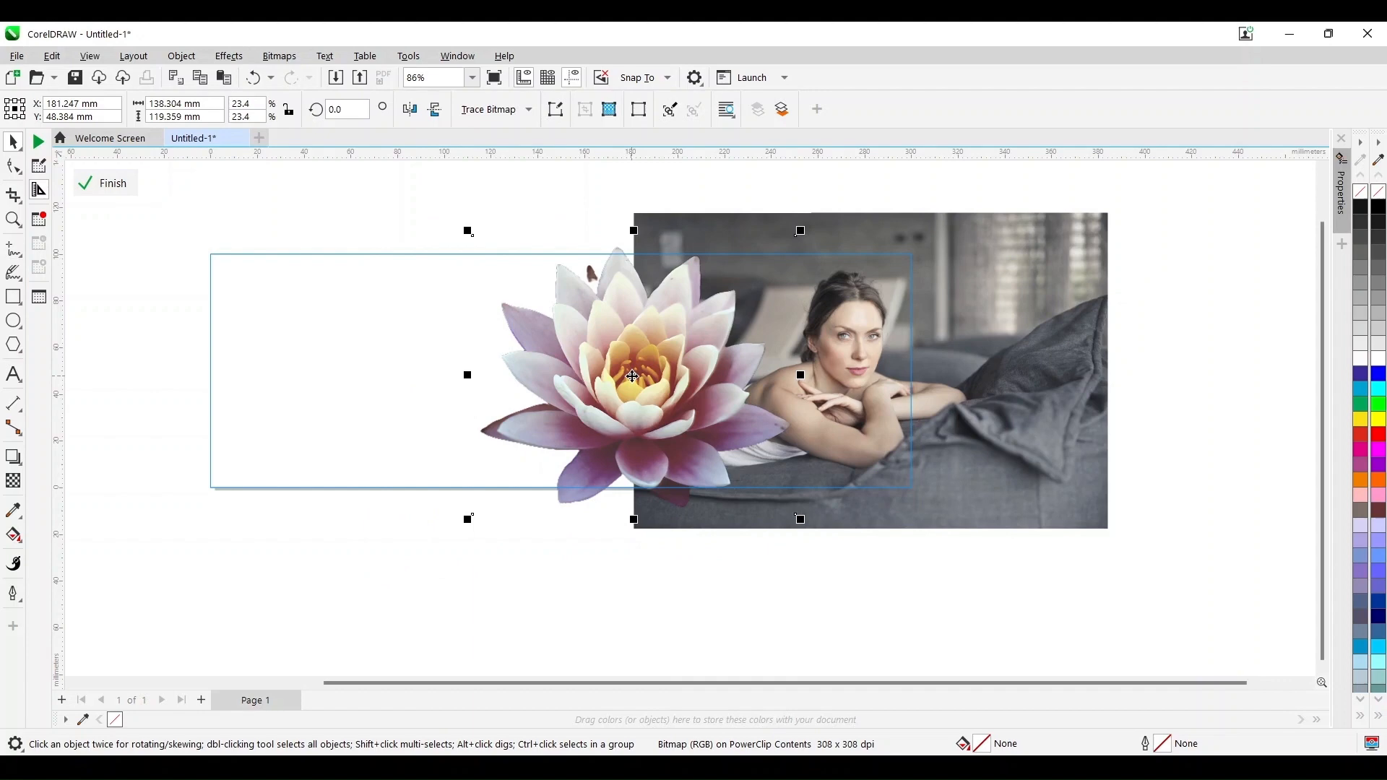
Fade out the left edge of the woman's photo with a horizontal linear fountain transparency starting slightly inside the edge
{"action": "left_click", "coordinate": [919, 501]}
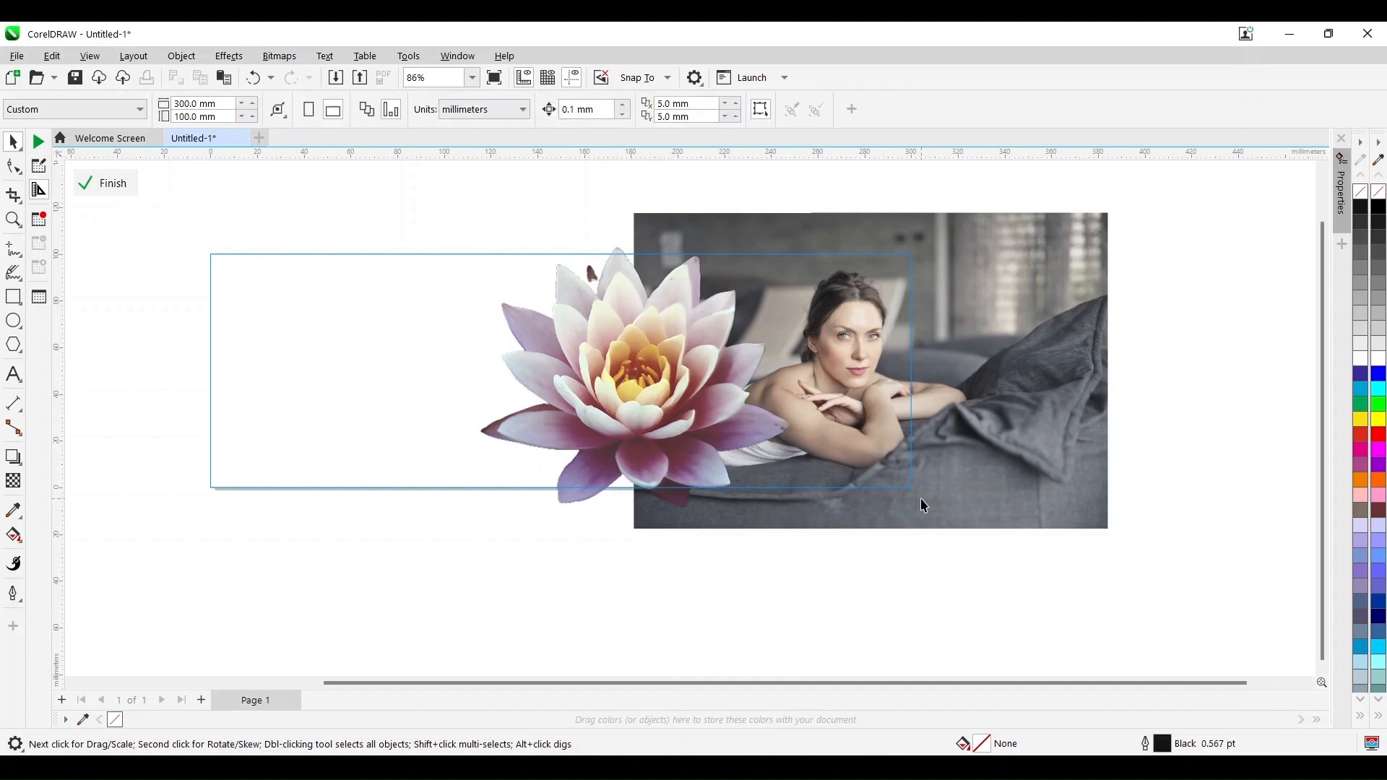
{"action": "left_click", "coordinate": [13, 480]}
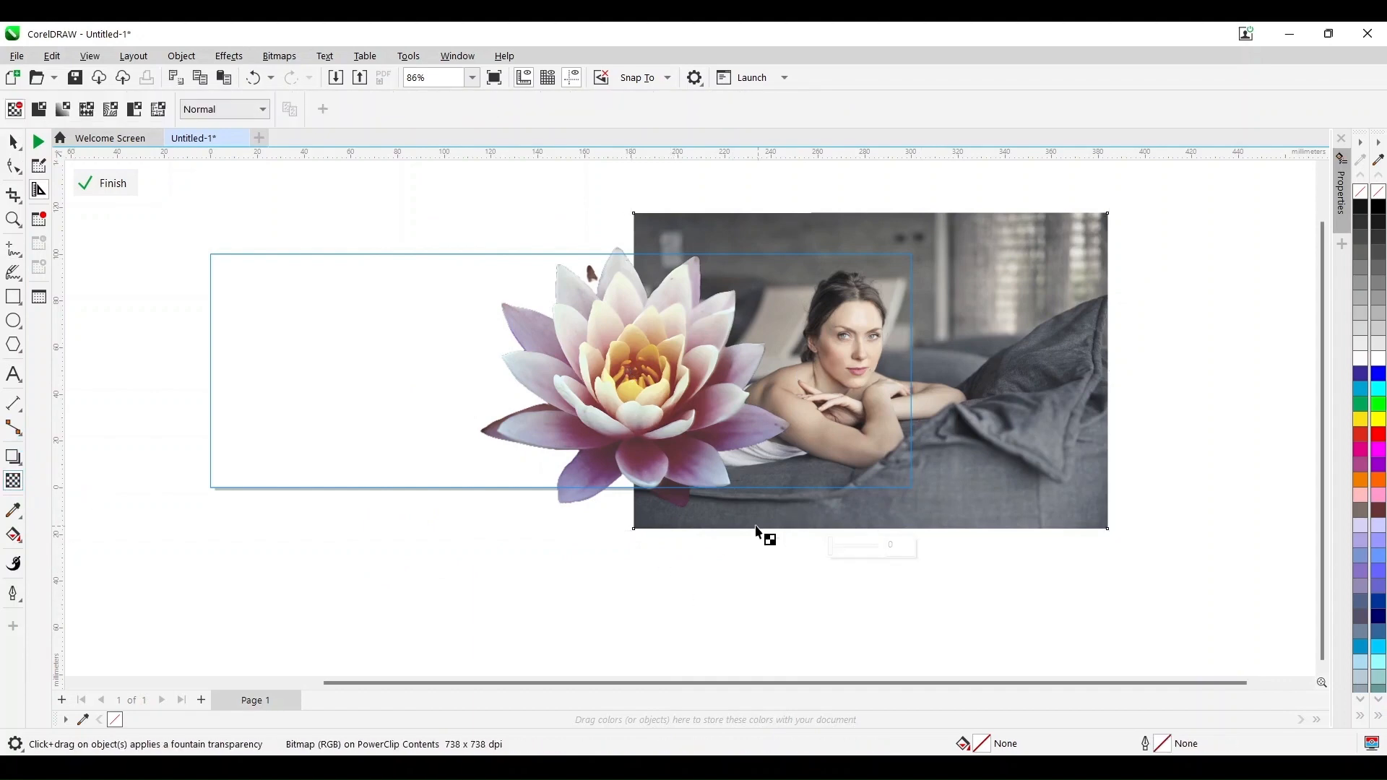
{"action": "left_click_drag", "start_coordinate": [633, 489], "coordinate": [633, 488]}
{"action": "left_click_drag", "start_coordinate": [732, 507], "coordinate": [731, 488]}
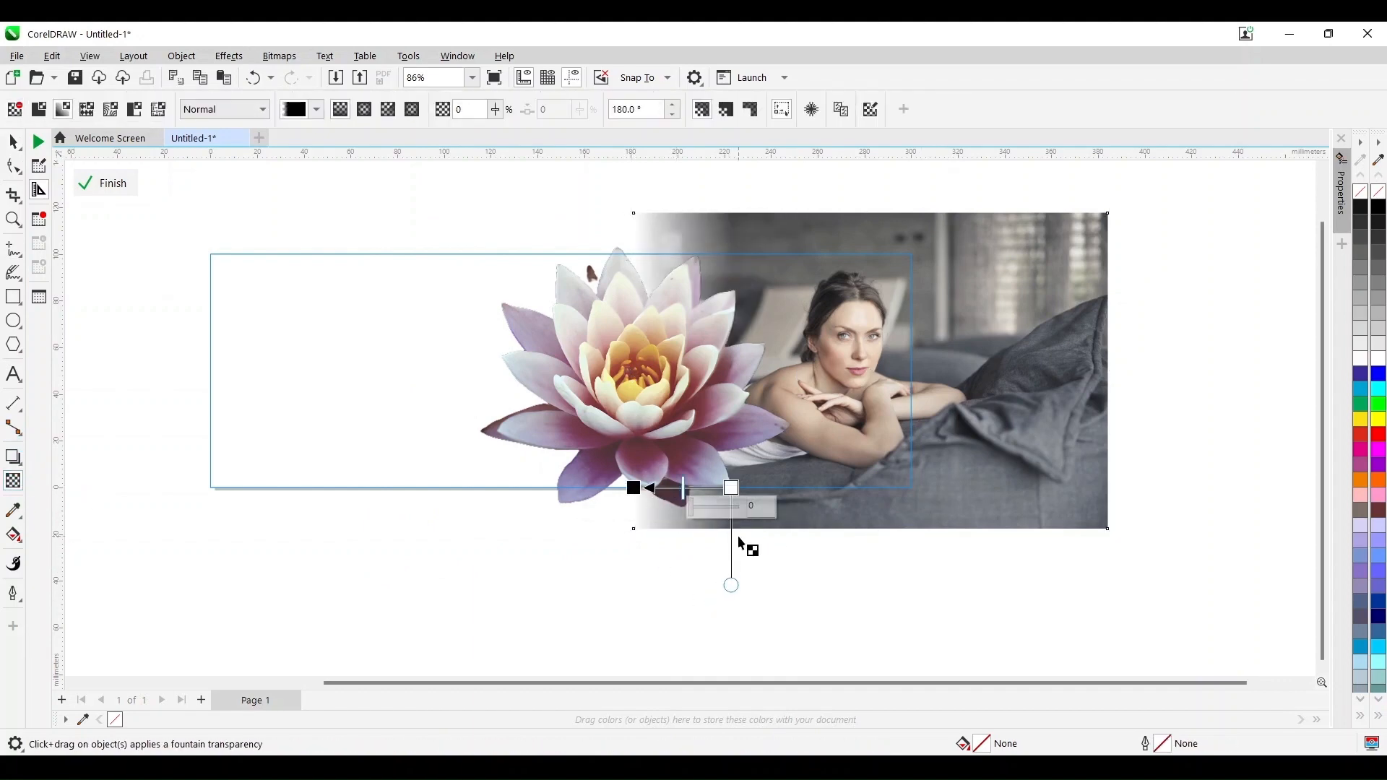
{"action": "left_click_drag", "start_coordinate": [634, 488], "coordinate": [646, 488]}
{"action": "left_click", "coordinate": [14, 142]}
{"action": "left_click", "coordinate": [515, 577]}
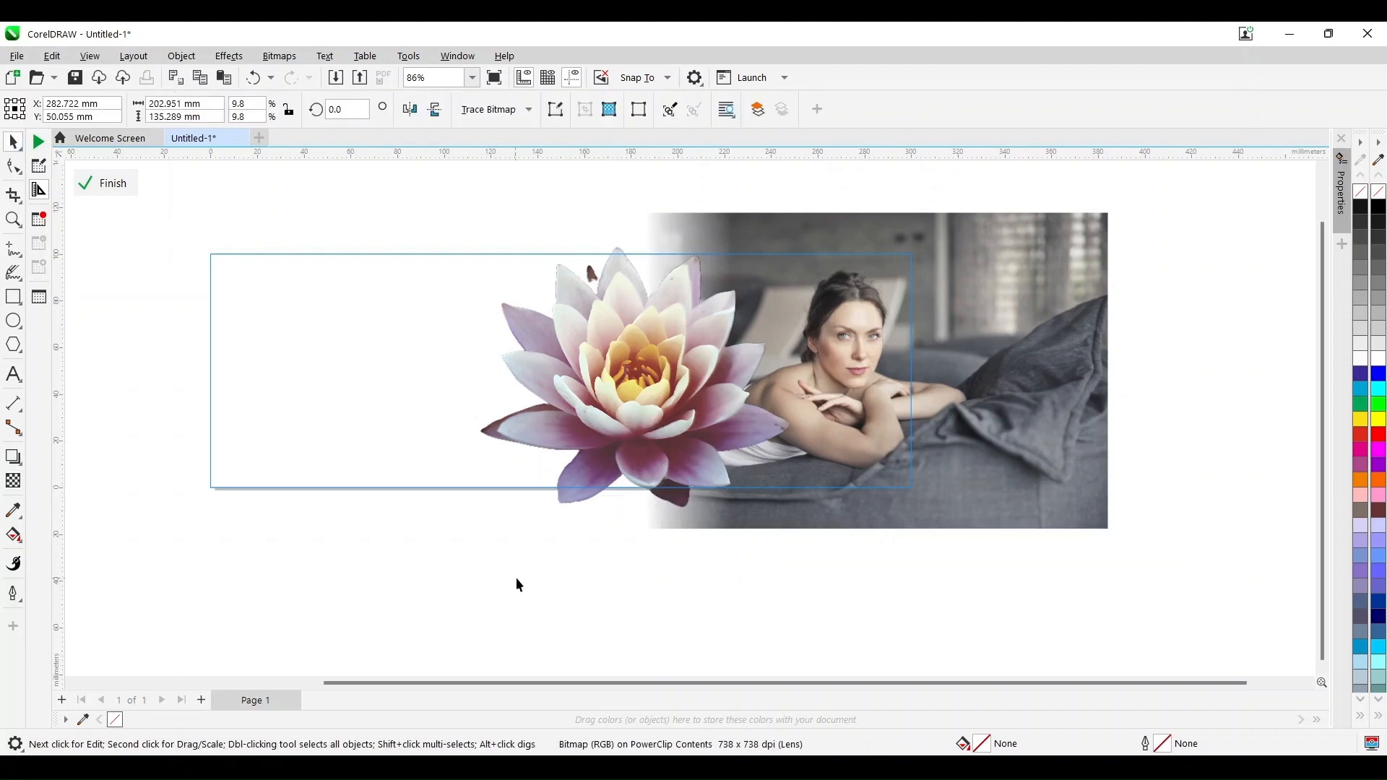
Fade out the left half of the lotus with a horizontal linear fountain transparency and finish editing the PowerClip
{"action": "left_click", "coordinate": [577, 470]}
{"action": "left_click", "coordinate": [13, 480]}
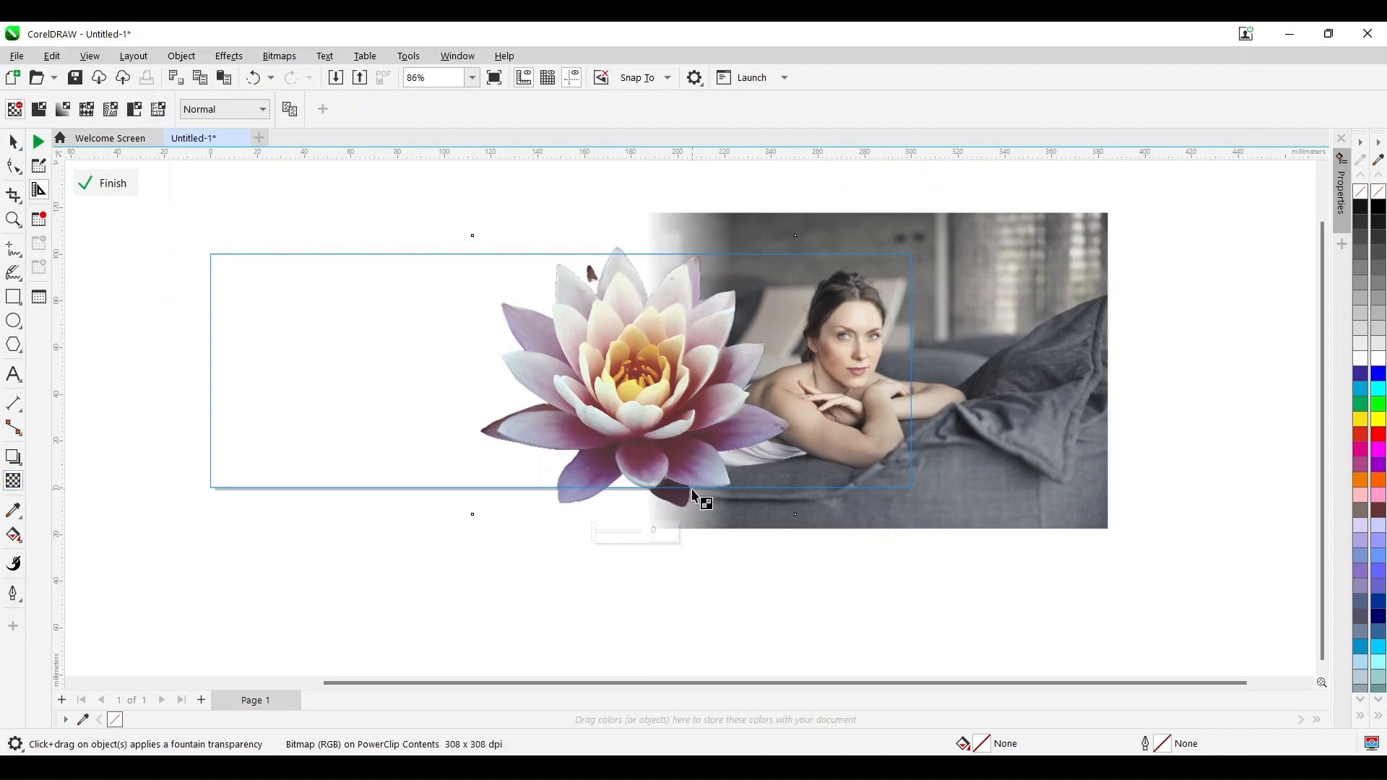
{"action": "left_click_drag", "start_coordinate": [693, 496], "coordinate": [585, 489]}
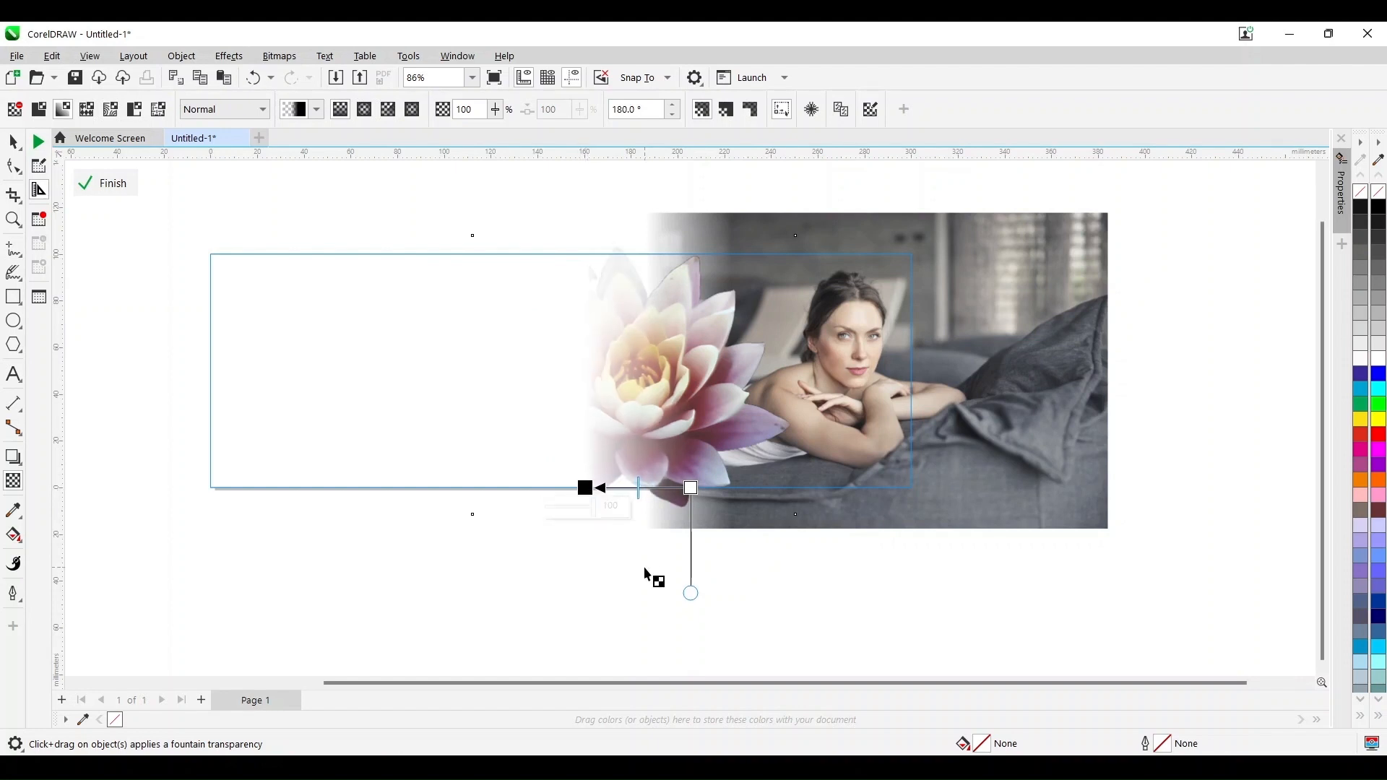
{"action": "left_click", "coordinate": [690, 488]}
{"action": "left_click", "coordinate": [13, 141]}
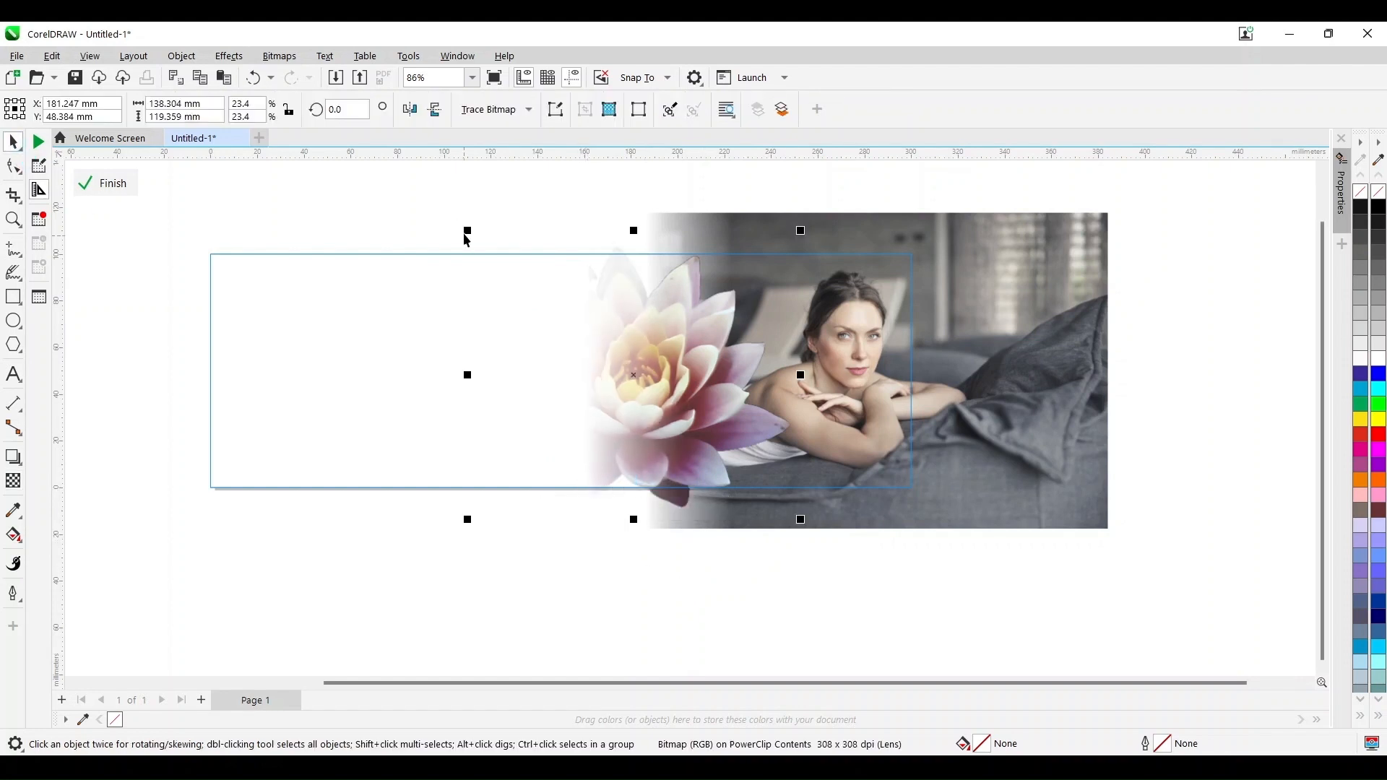
{"action": "left_click", "coordinate": [462, 220]}
{"action": "left_click", "coordinate": [462, 220]}
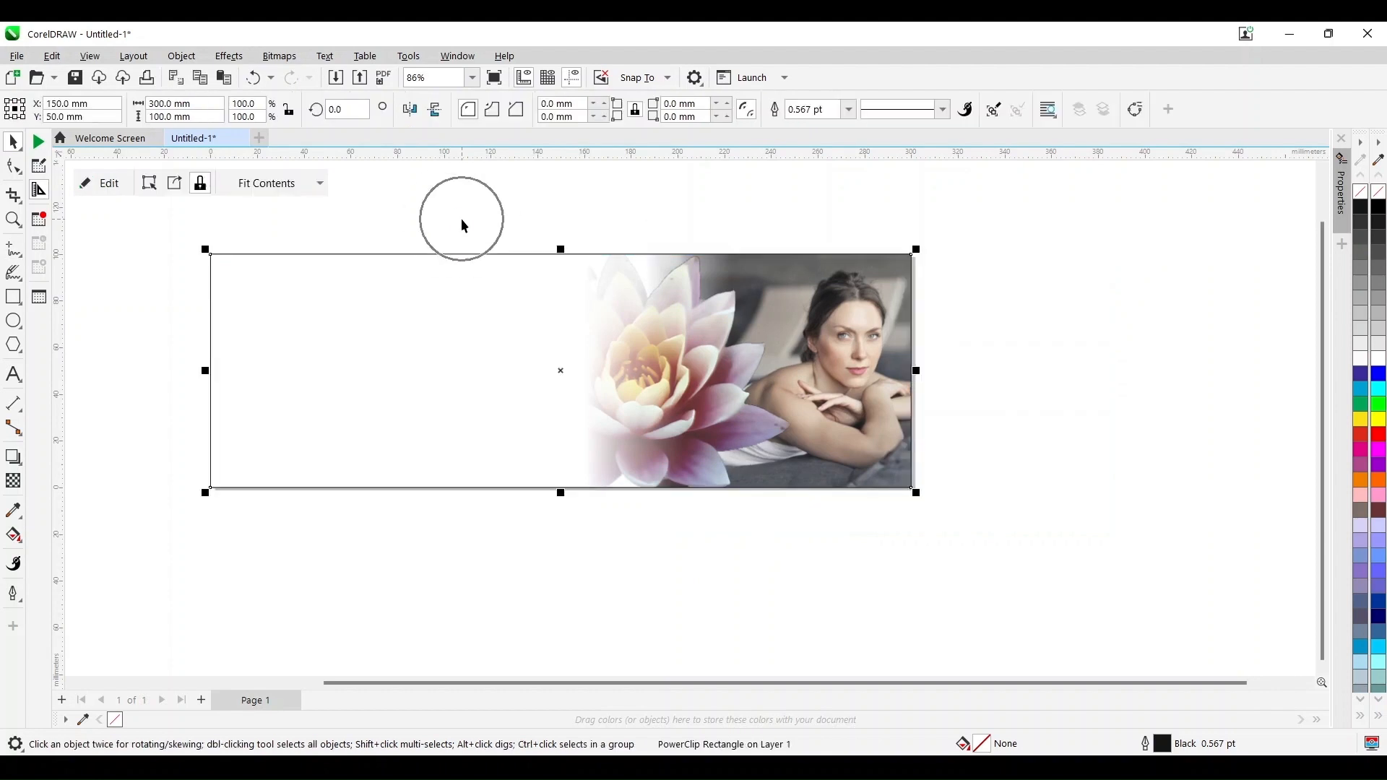
Remove the banner rectangle's outline and fill it with the grey-brown sampled from the background beside the woman's head
{"action": "left_click", "coordinate": [1360, 716]}
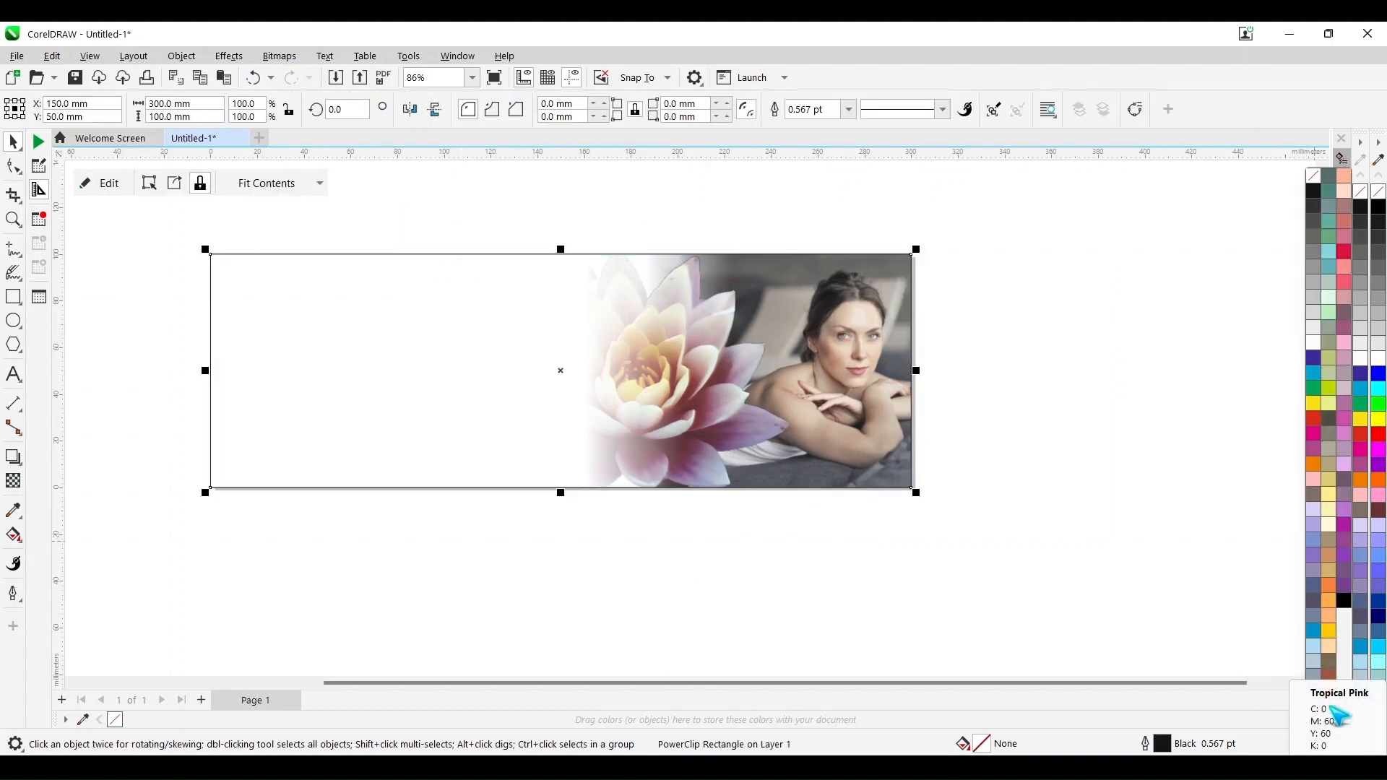
{"action": "left_click", "coordinate": [1328, 479]}
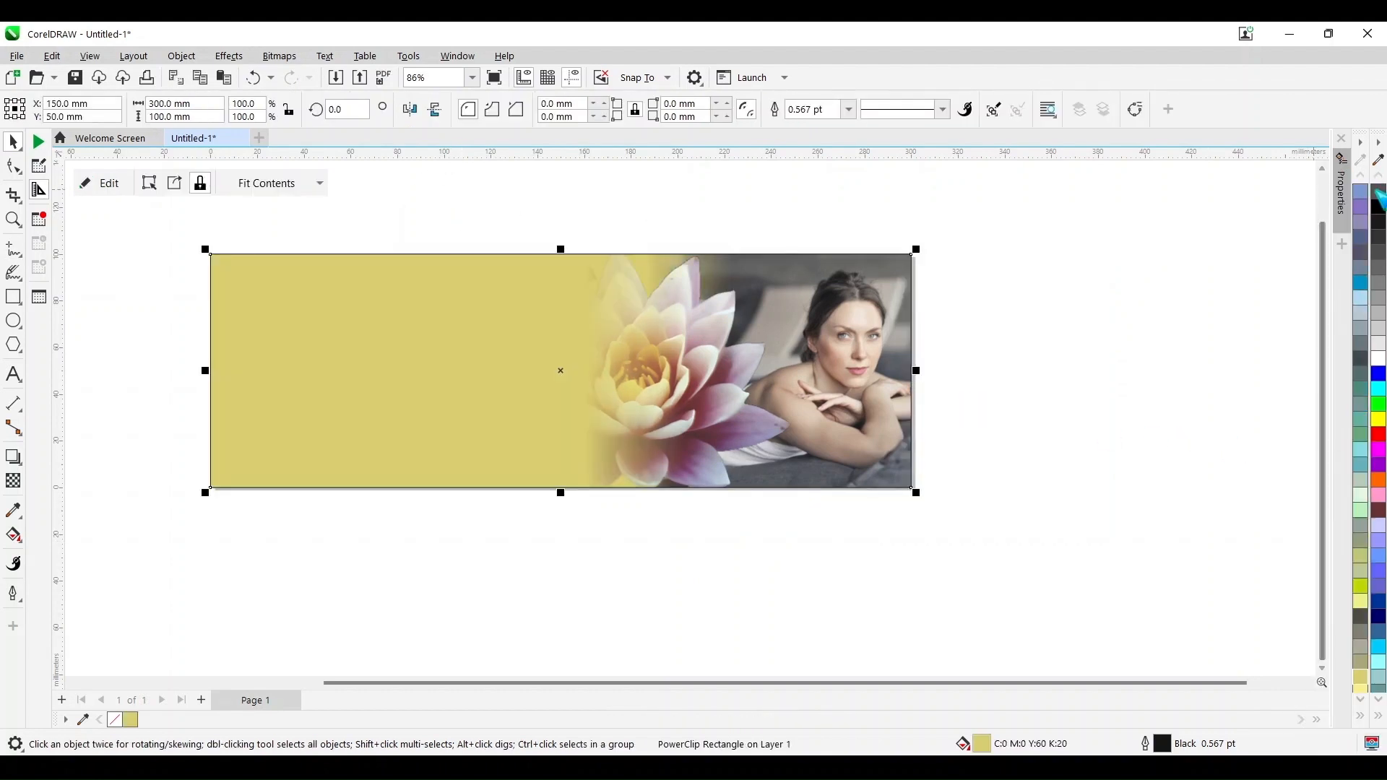
{"action": "right_click", "coordinate": [1377, 191]}
{"action": "left_click", "coordinate": [13, 512]}
{"action": "left_click", "coordinate": [798, 305]}
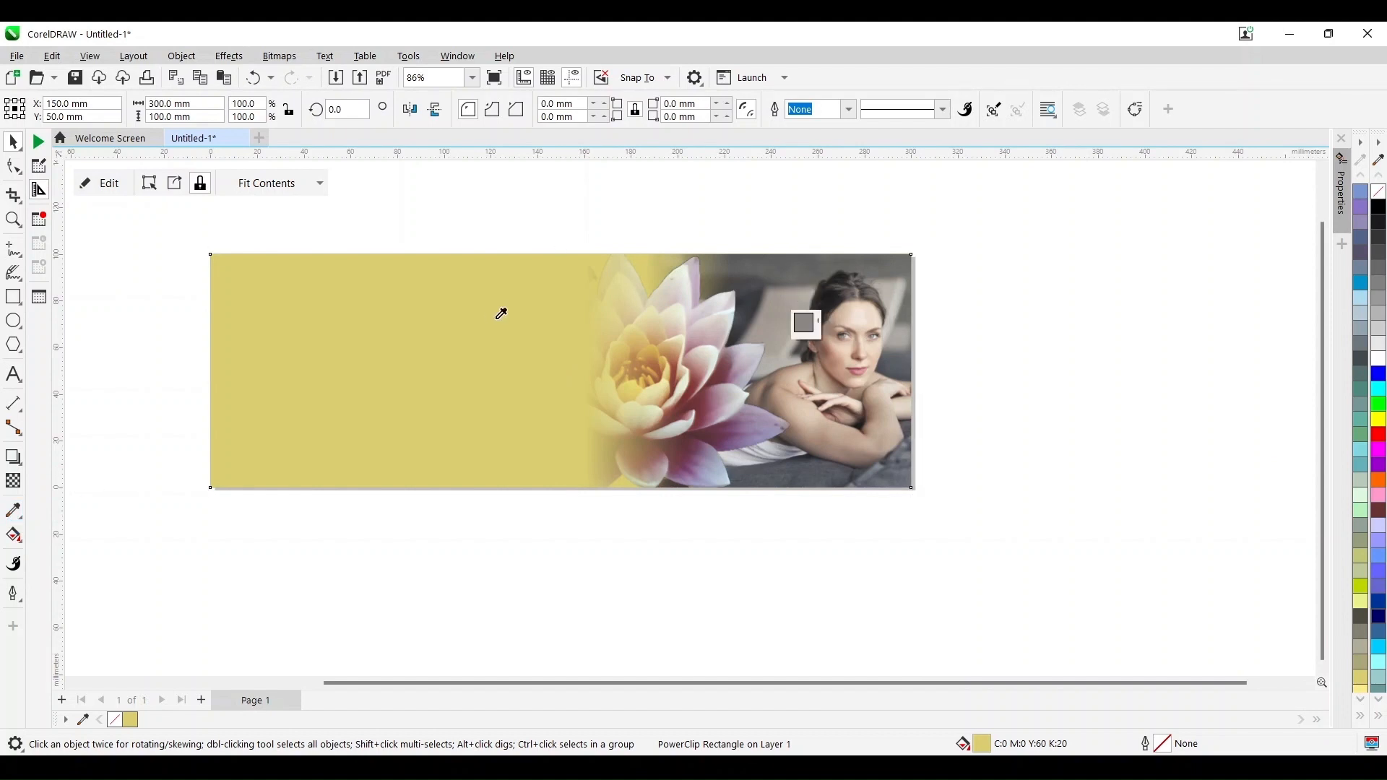
{"action": "left_click", "coordinate": [297, 303]}
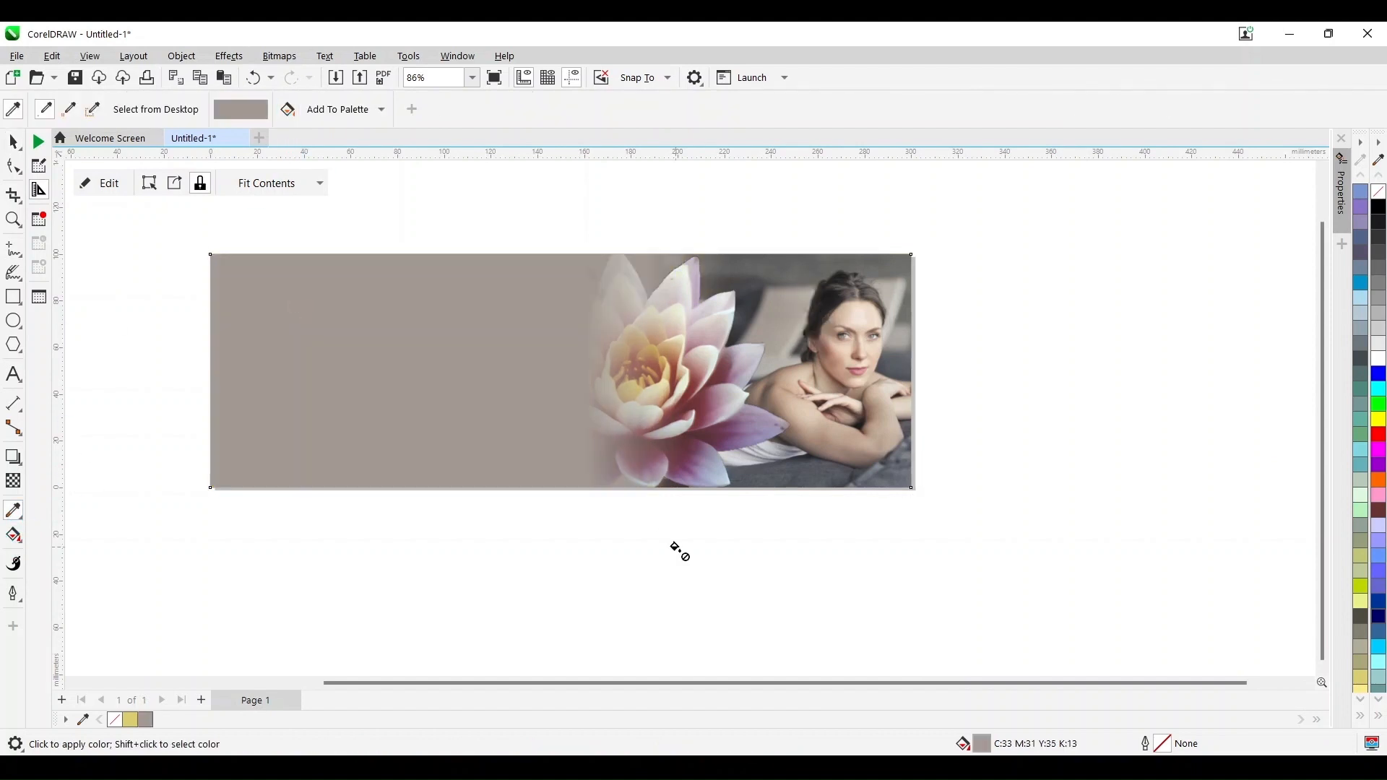
{"action": "left_click", "coordinate": [13, 142]}
{"action": "left_click", "coordinate": [308, 562]}
{"action": "double_click", "coordinate": [643, 394]}
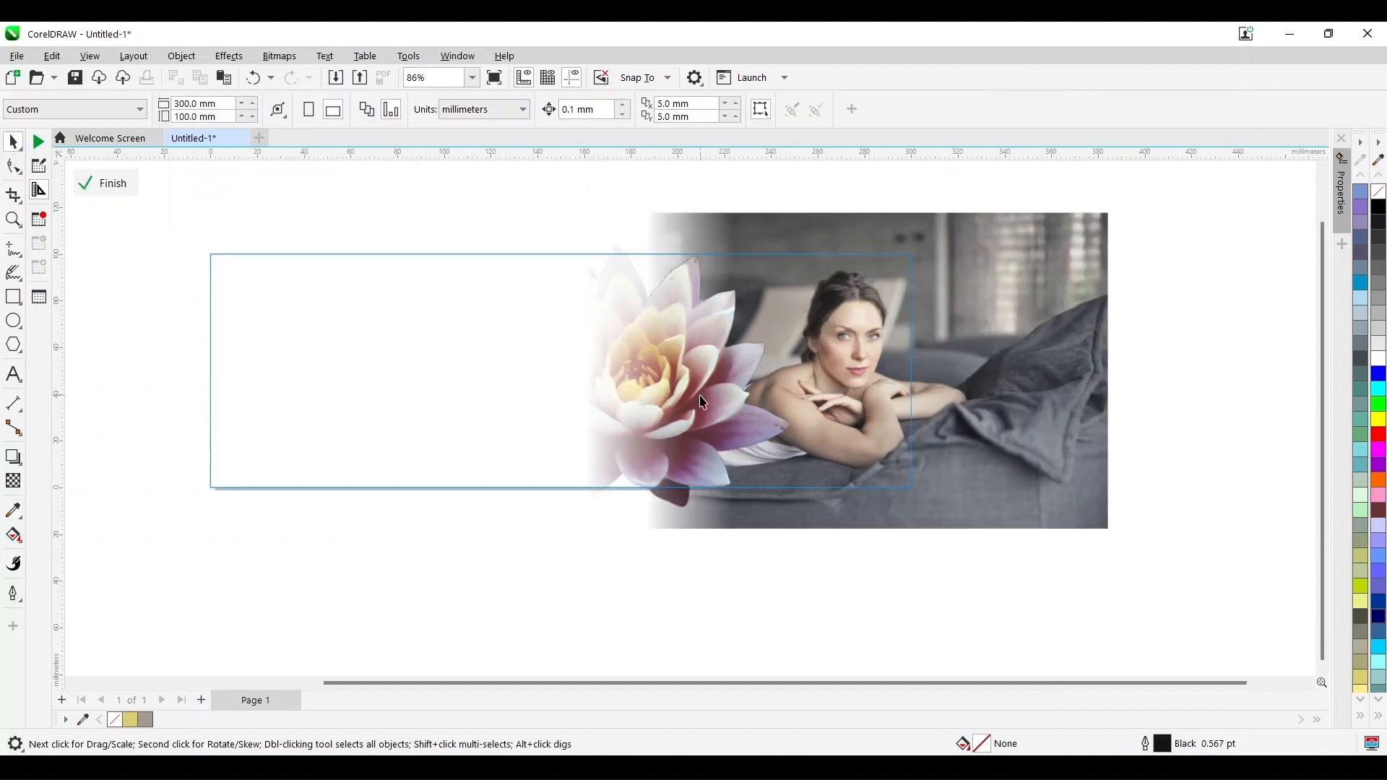
{"action": "double_click", "coordinate": [709, 406]}
{"action": "left_click", "coordinate": [454, 218]}
{"action": "left_click", "coordinate": [101, 184]}
Switch to the Downloads folder, extract sl_032222_49280_26.eps from the line-art lotus flower zip and open the extracted folder
{"action": "key", "text": "alt+Tab"}
{"action": "left_click", "coordinate": [209, 243]}
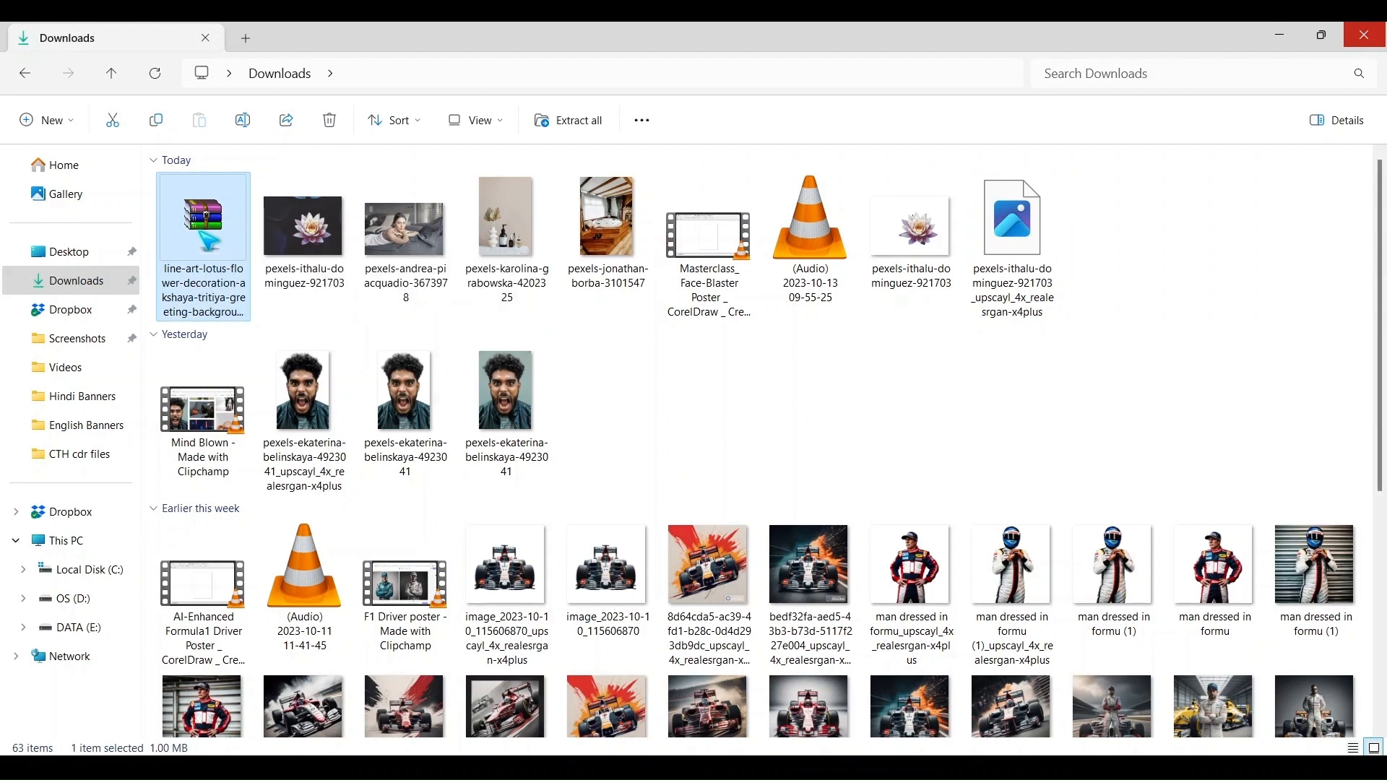
{"action": "double_click", "coordinate": [210, 243]}
{"action": "left_click", "coordinate": [732, 413]}
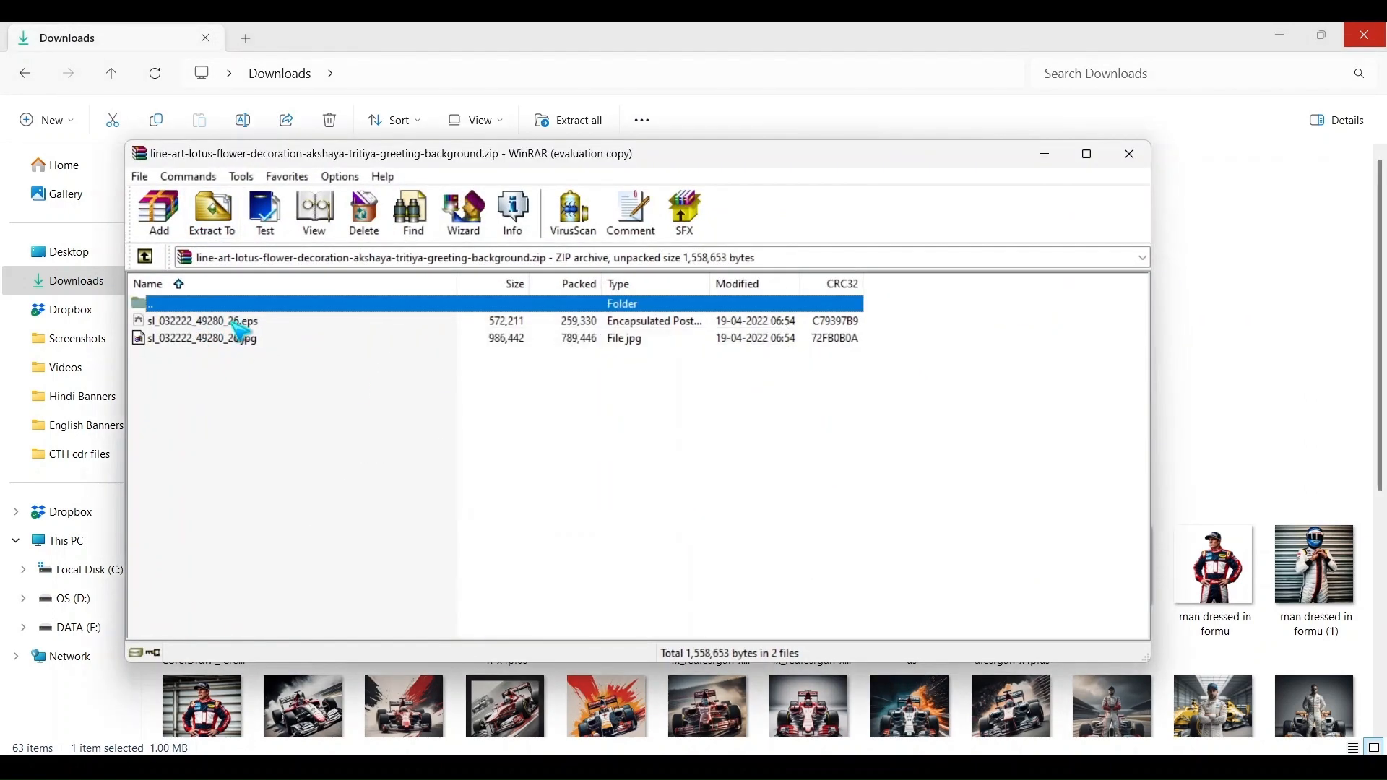
{"action": "left_click", "coordinate": [241, 322]}
{"action": "left_click", "coordinate": [220, 232]}
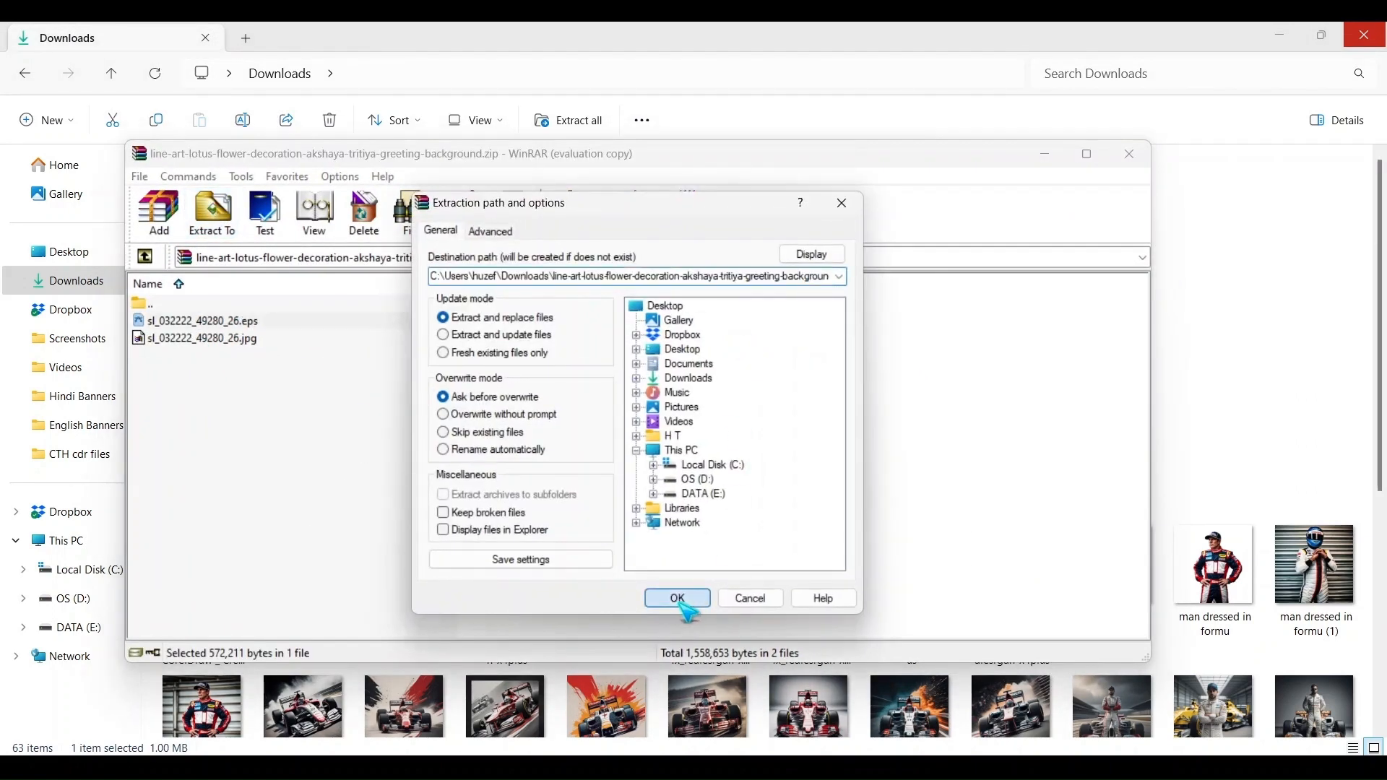
{"action": "left_click", "coordinate": [672, 597]}
{"action": "left_click", "coordinate": [1047, 155]}
{"action": "double_click", "coordinate": [1120, 294]}
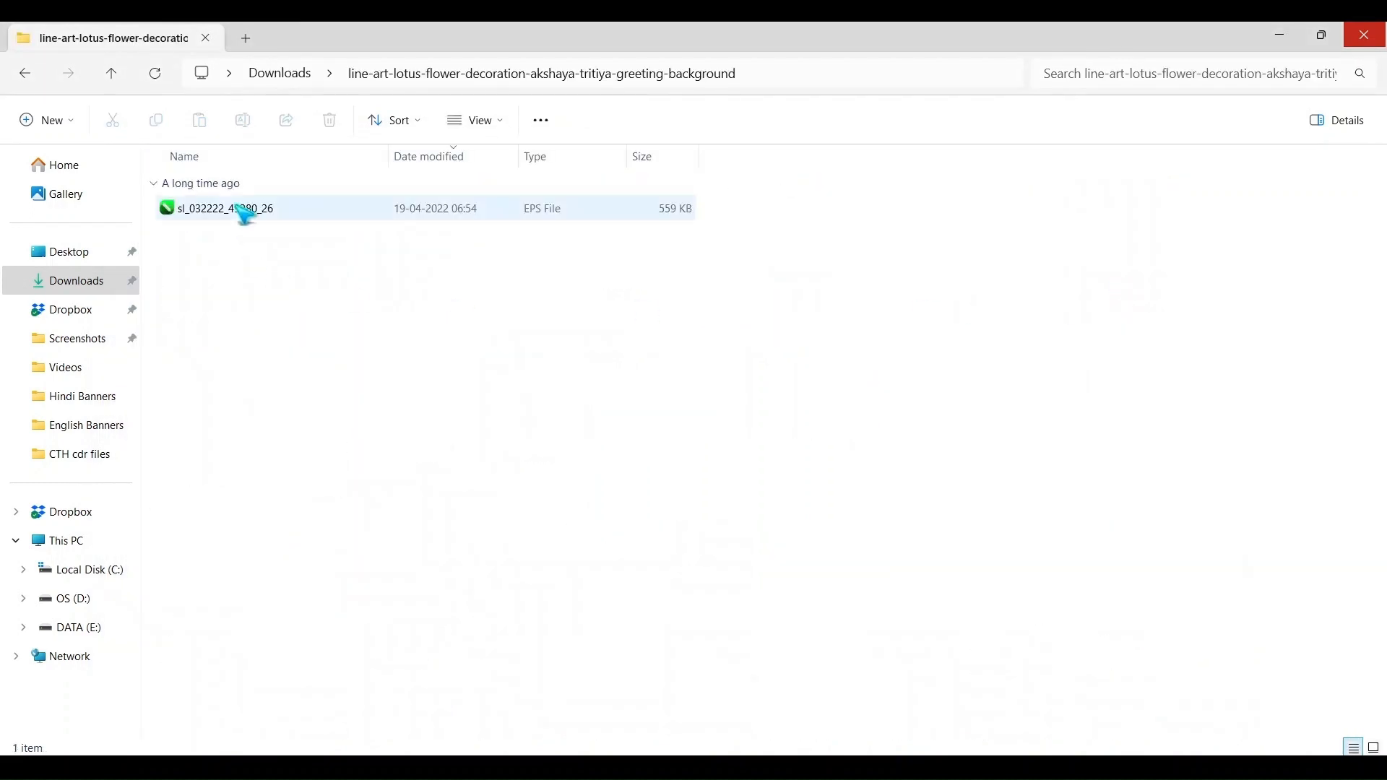
Import the lotus EPS as editable with text as curves and move the artwork to the right of the banner
{"action": "left_click_drag", "start_coordinate": [241, 209], "coordinate": [587, 552]}
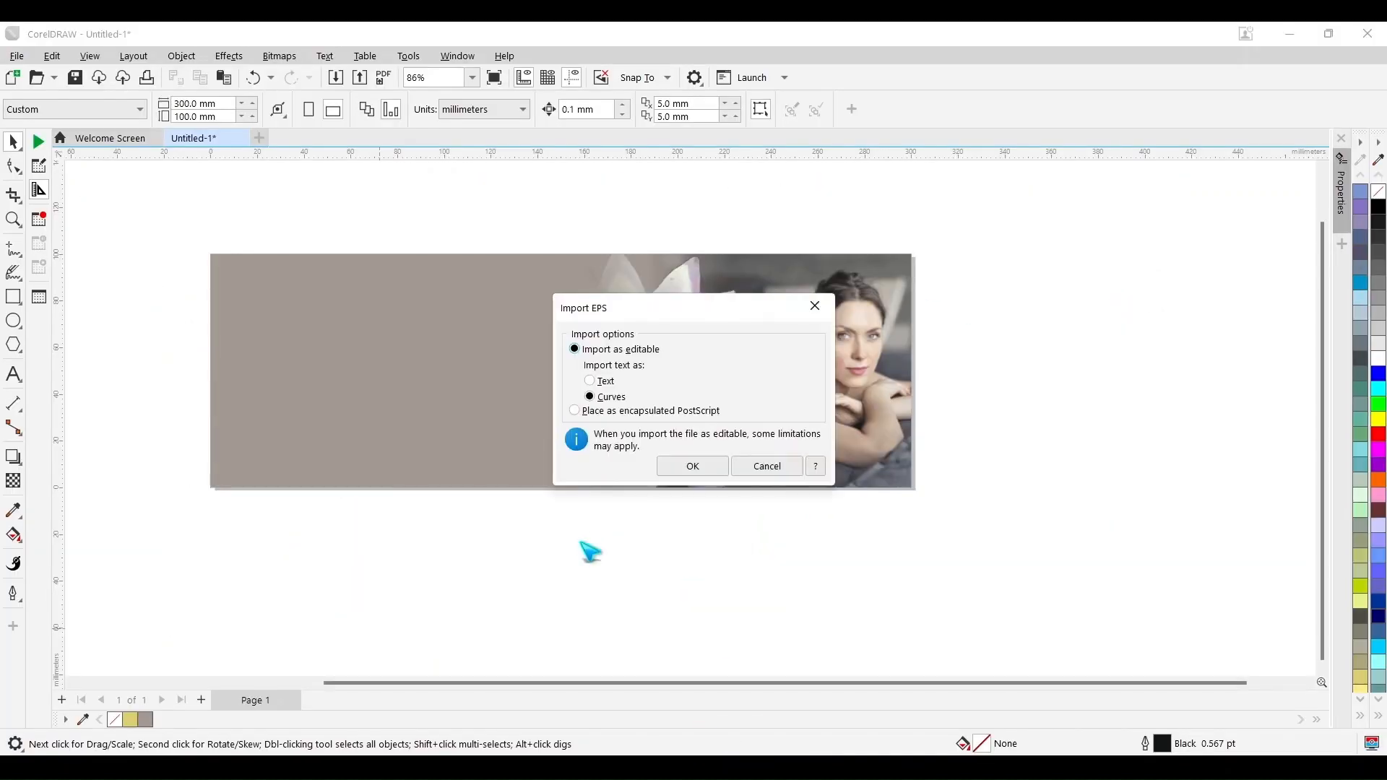
{"action": "left_click", "coordinate": [694, 469]}
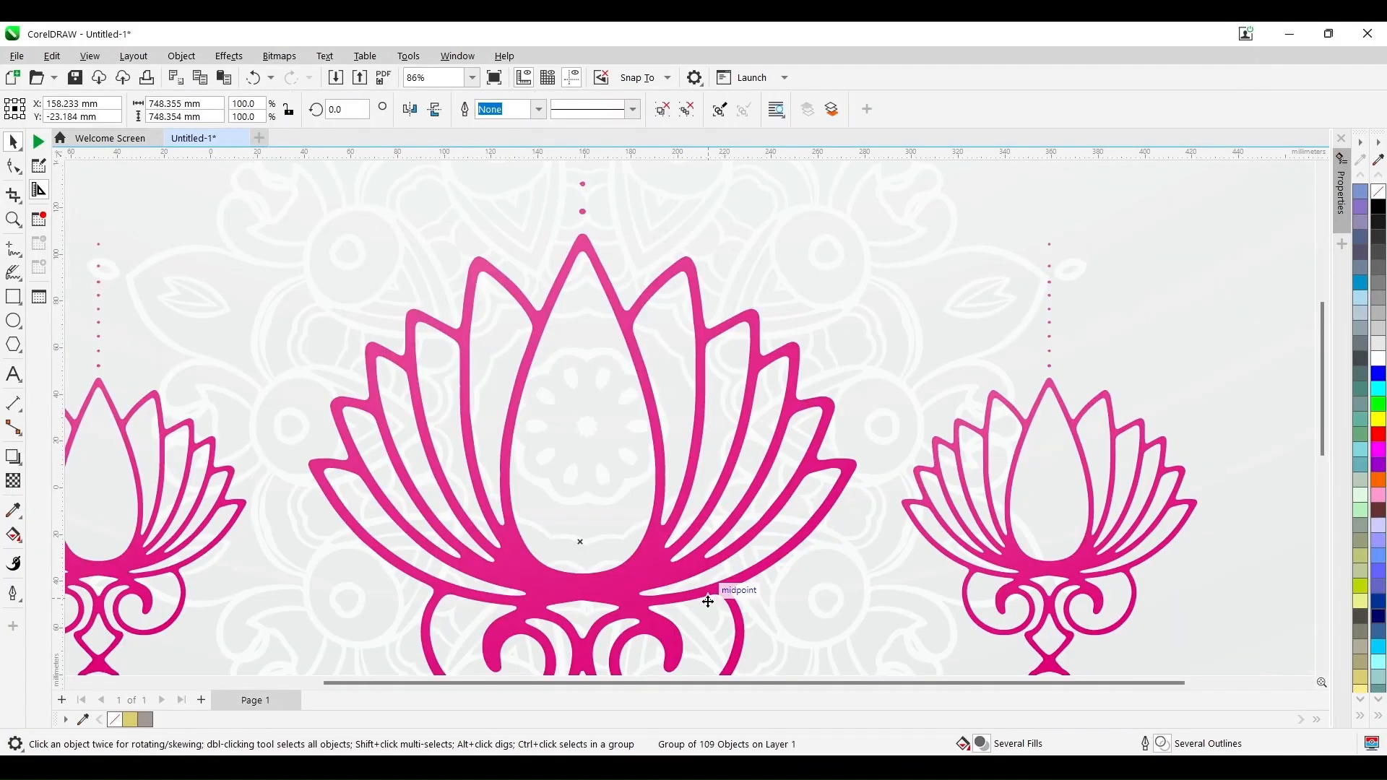
{"action": "scroll", "coordinate": [707, 600], "scroll_direction": "down", "scroll_amount": 4}
{"action": "left_click_drag", "start_coordinate": [1322, 434], "coordinate": [1322, 492]}
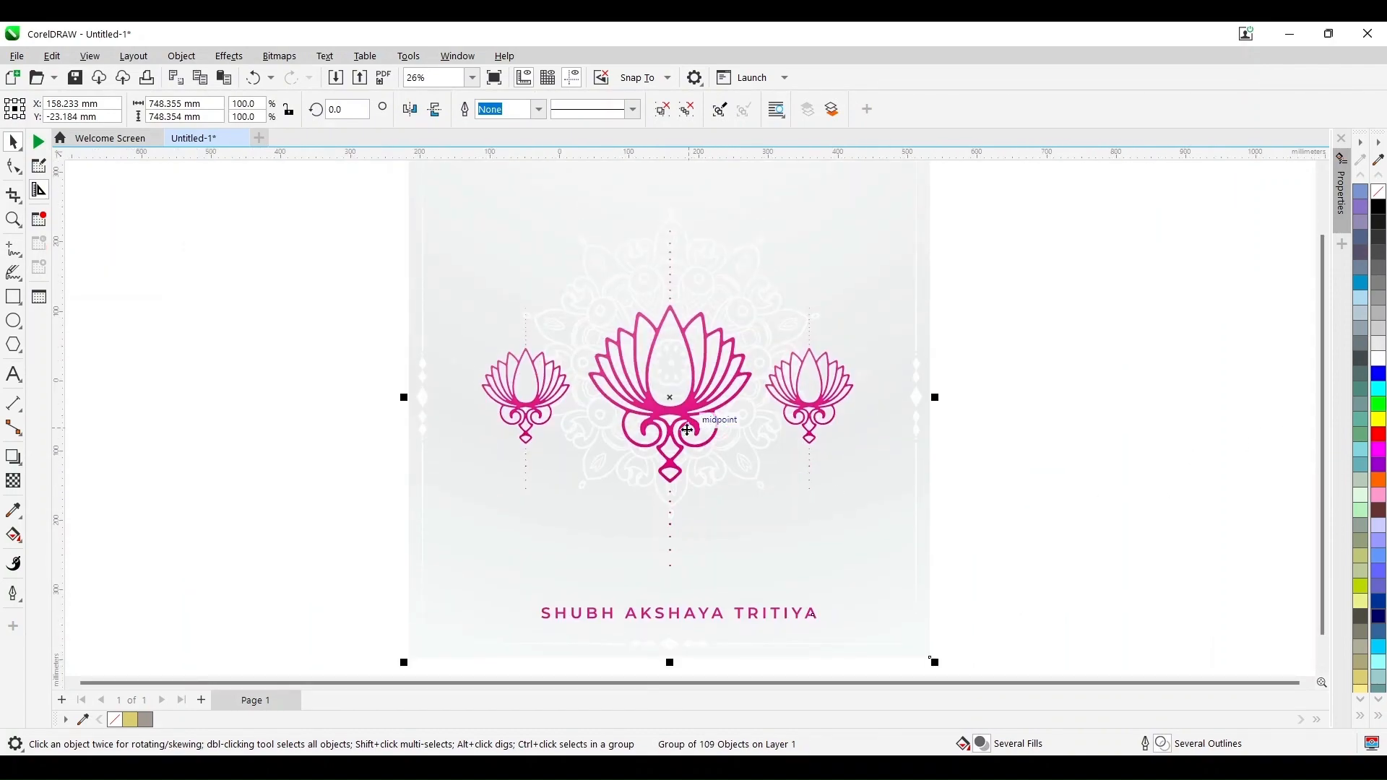
{"action": "left_click_drag", "start_coordinate": [685, 423], "coordinate": [1065, 415]}
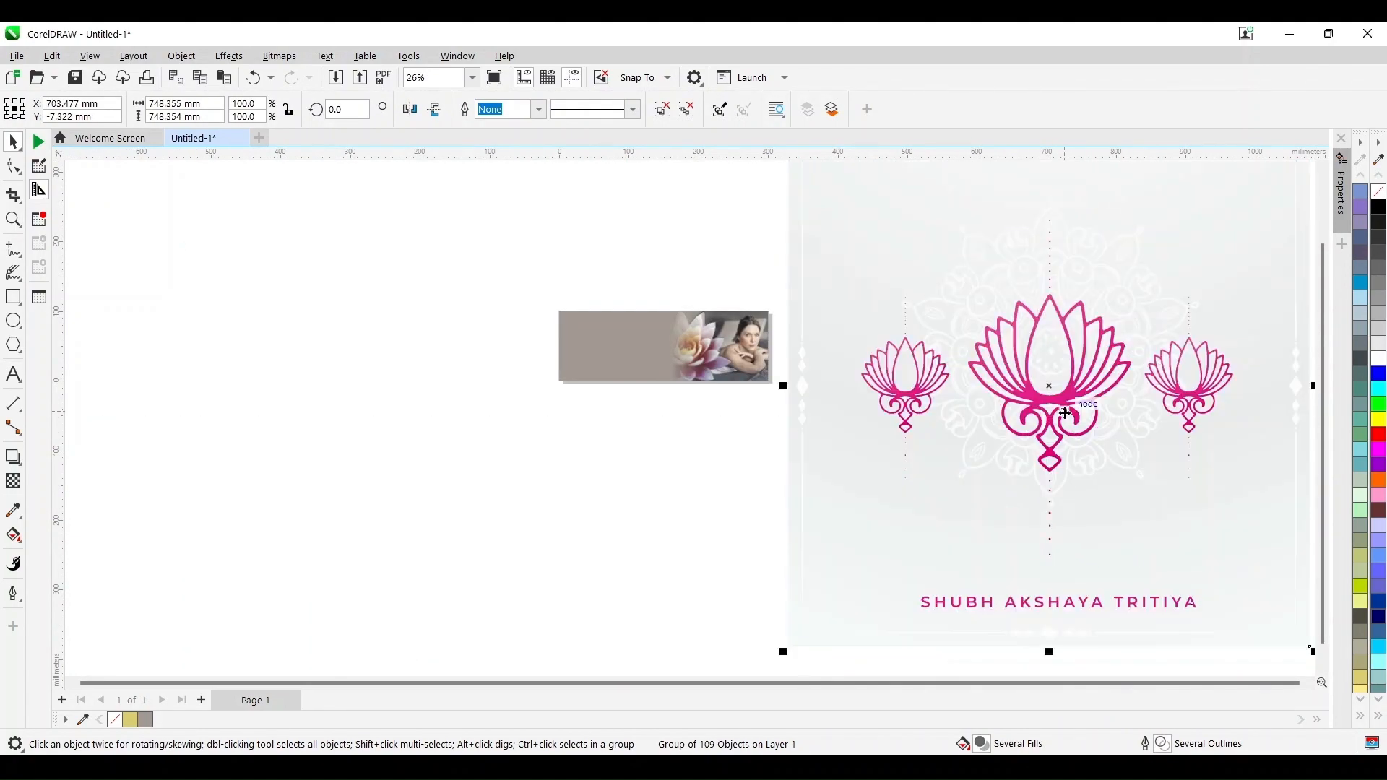
{"action": "key", "text": "F4"}
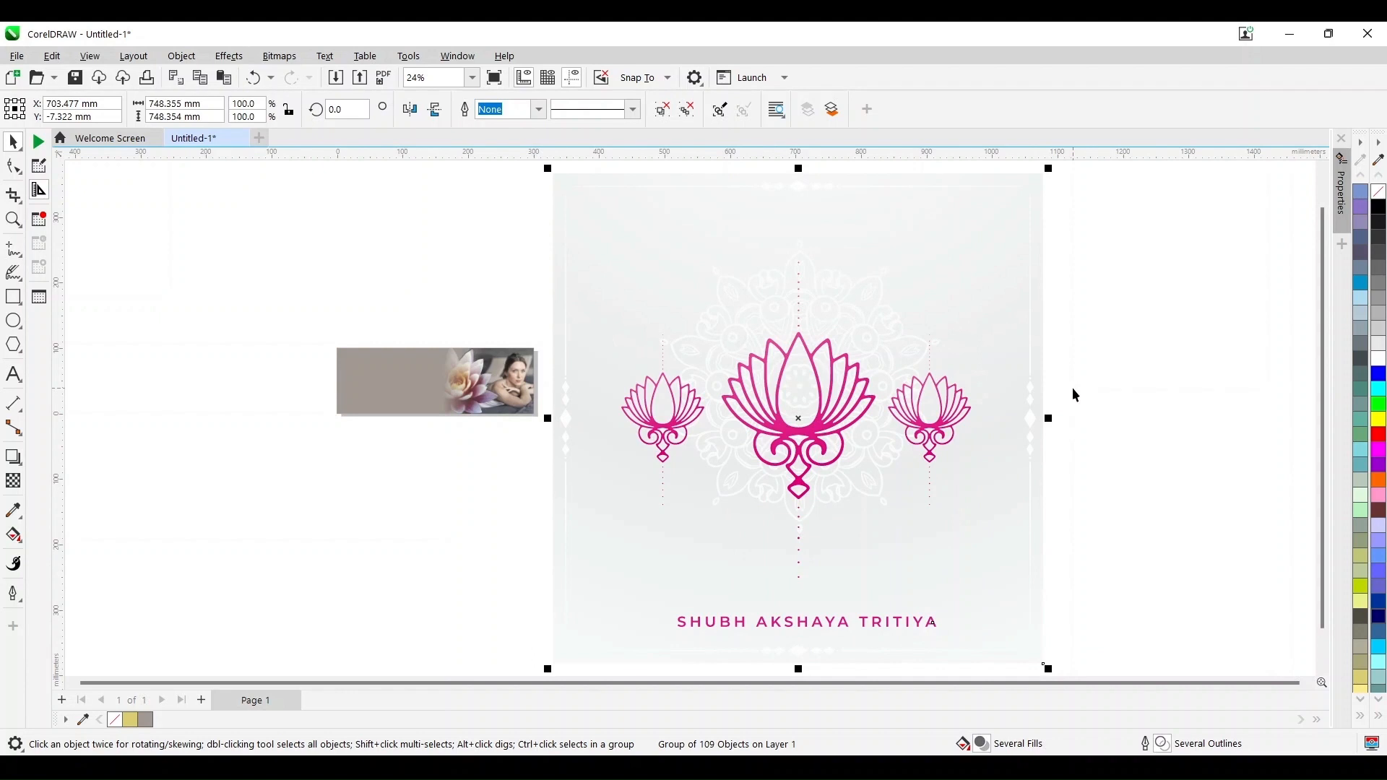
Ungroup the artwork, then place the large pink lotus on the banner, shrunk to about 27 × 30 mm
{"action": "left_click", "coordinate": [1072, 387]}
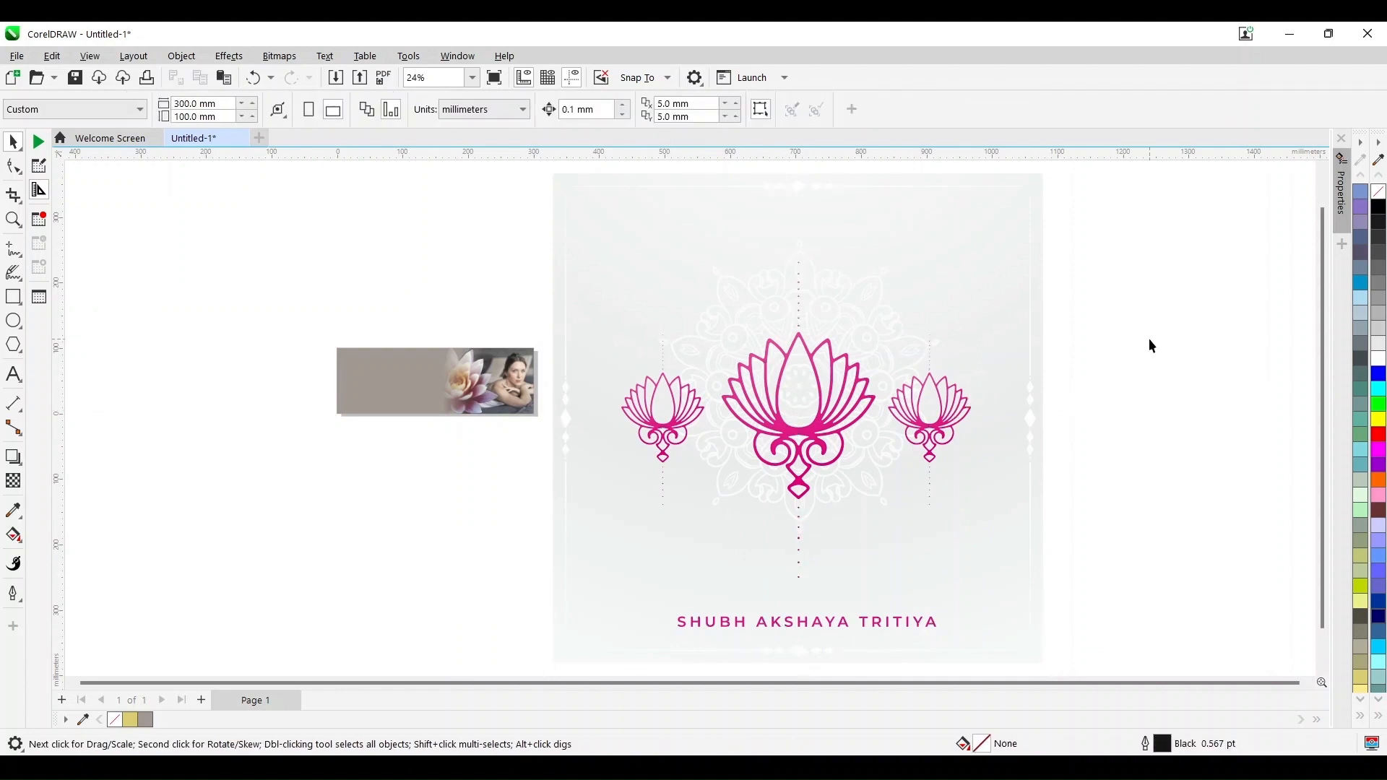
{"action": "left_click", "coordinate": [828, 408]}
{"action": "left_click_drag", "start_coordinate": [828, 408], "coordinate": [443, 442]}
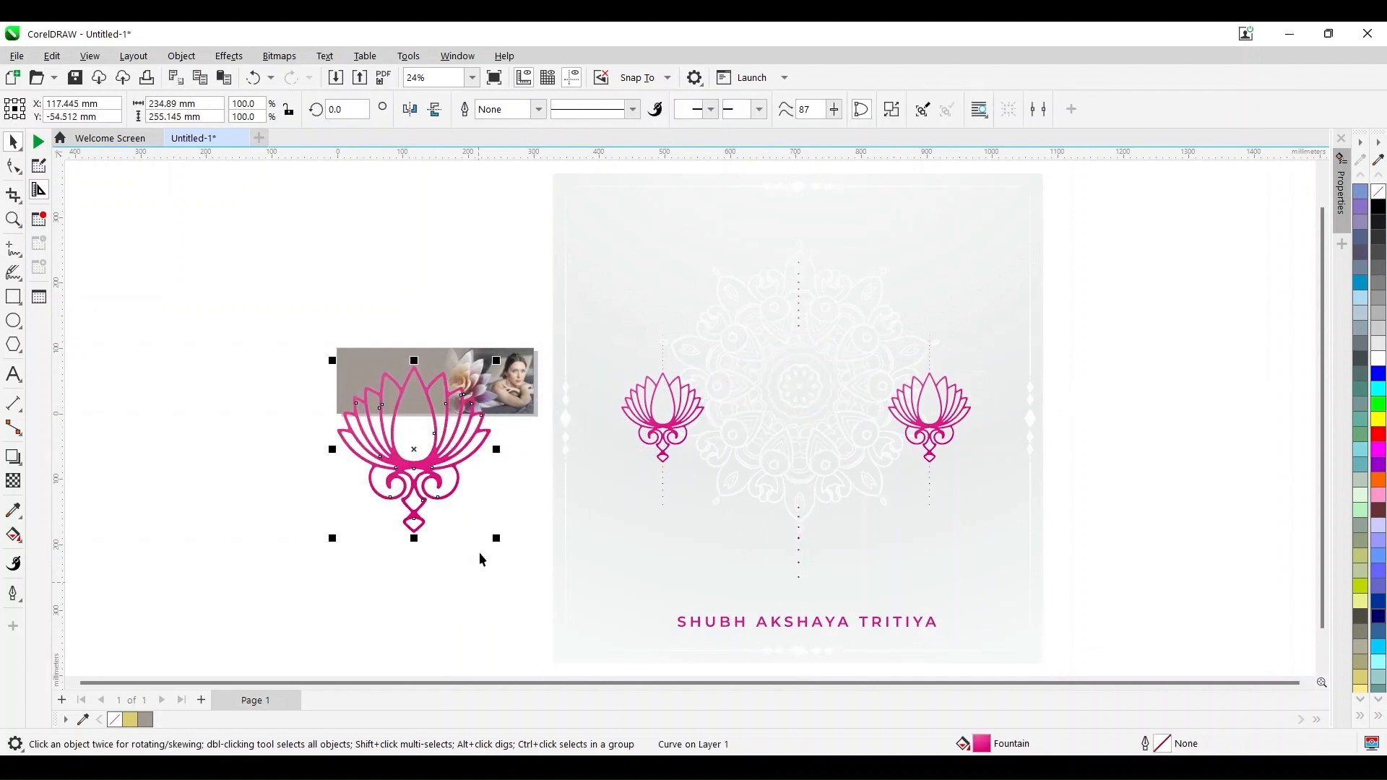
{"action": "left_click_drag", "start_coordinate": [485, 556], "coordinate": [432, 433]}
{"action": "key", "text": "z"}
{"action": "left_click_drag", "start_coordinate": [330, 328], "coordinate": [583, 446]}
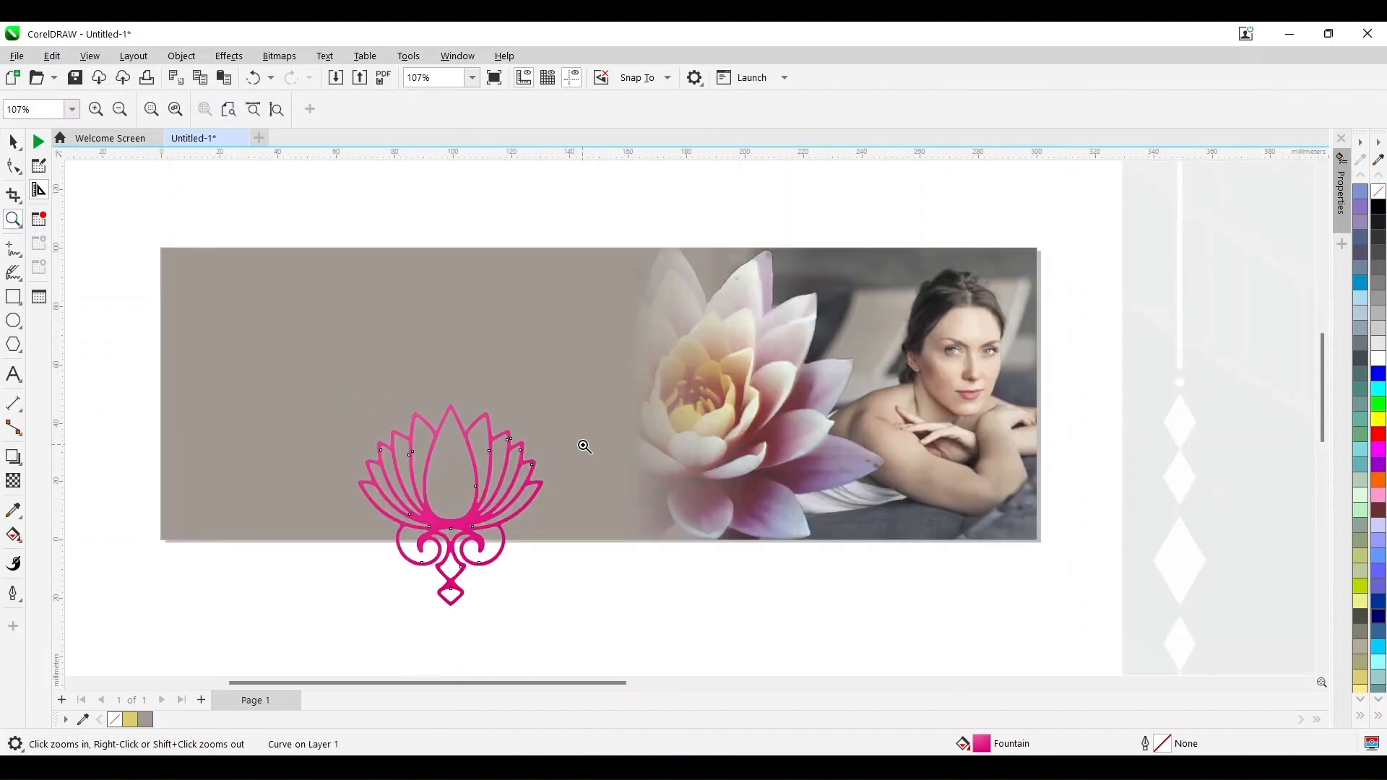
{"action": "key", "text": "space"}
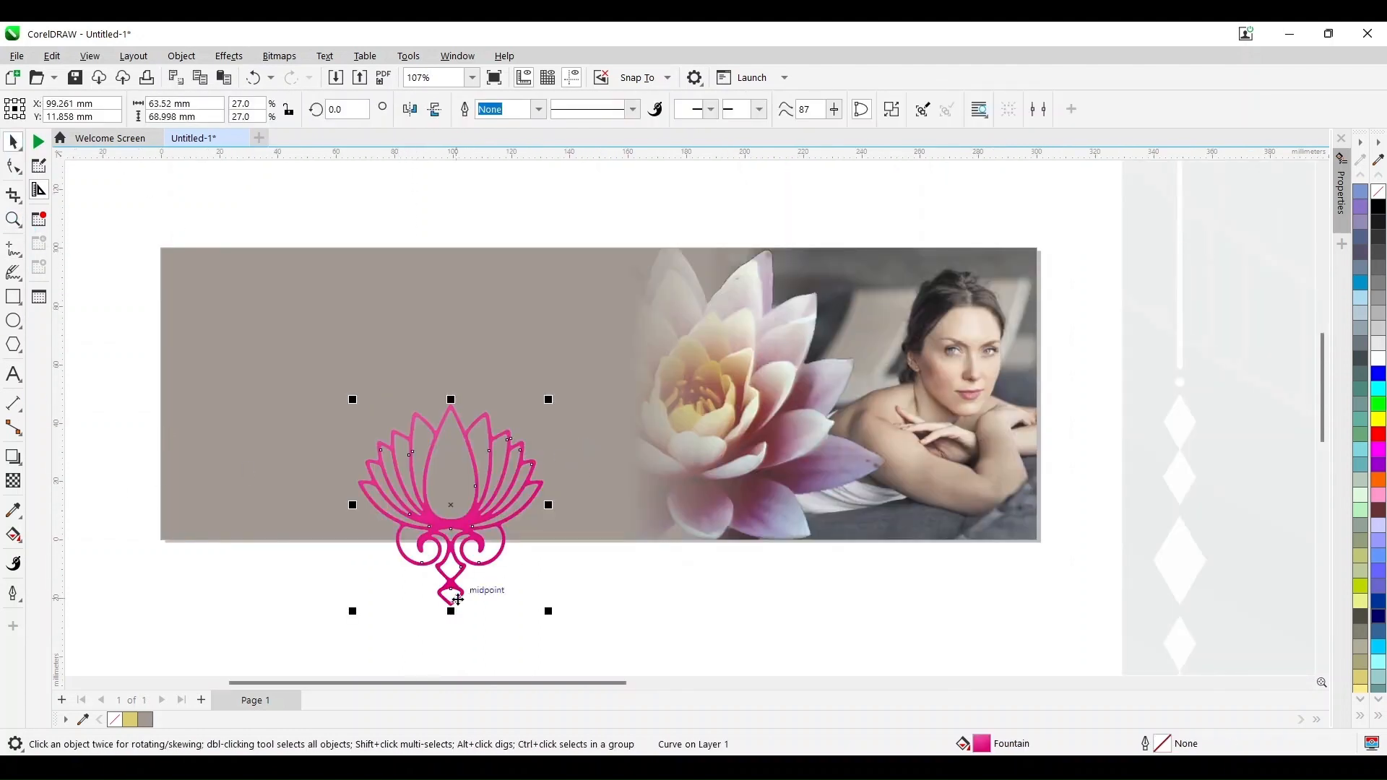
{"action": "left_click_drag", "start_coordinate": [542, 621], "coordinate": [416, 482]}
{"action": "scroll", "coordinate": [357, 528], "scroll_direction": "up", "scroll_amount": 4}
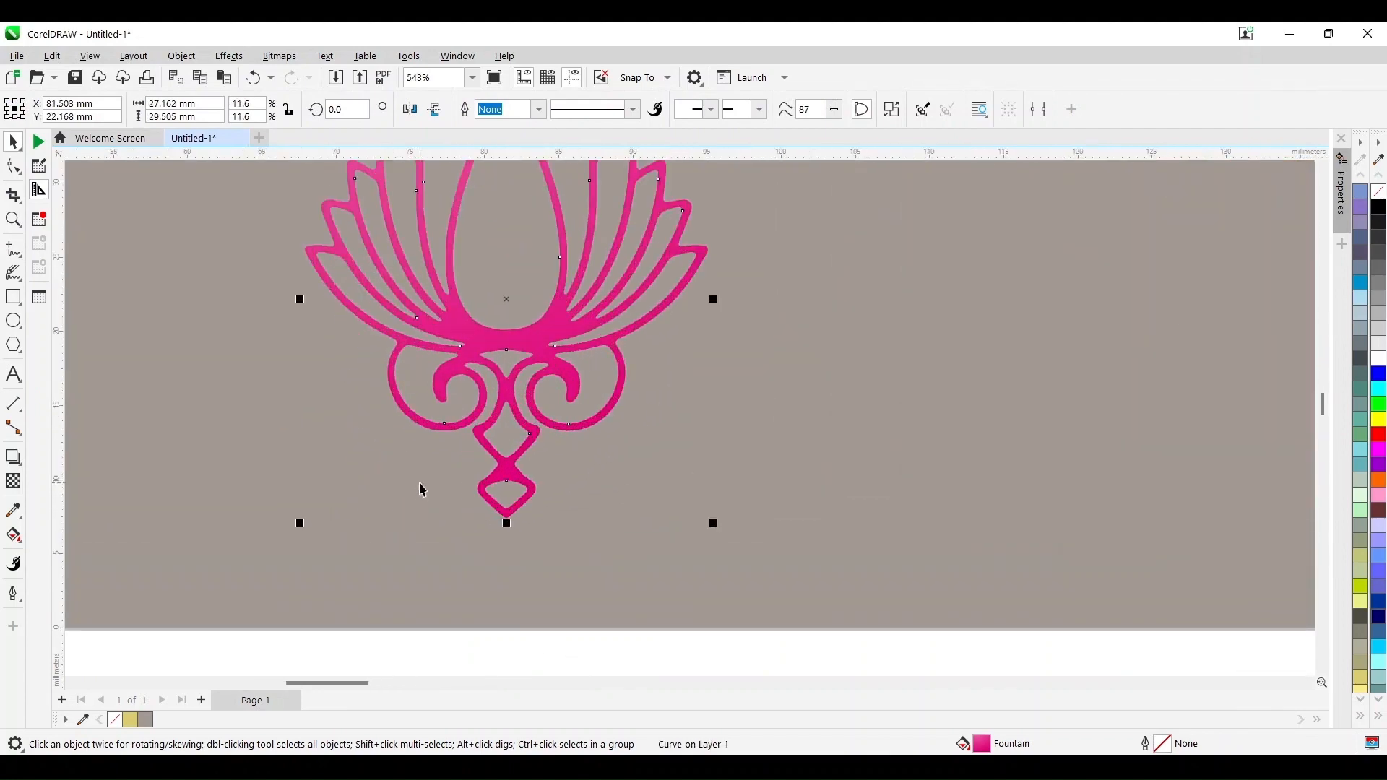
Draw a straight-sided Bézier outline around the pendant hanging below the pink lotus
{"action": "left_click", "coordinate": [22, 246]}
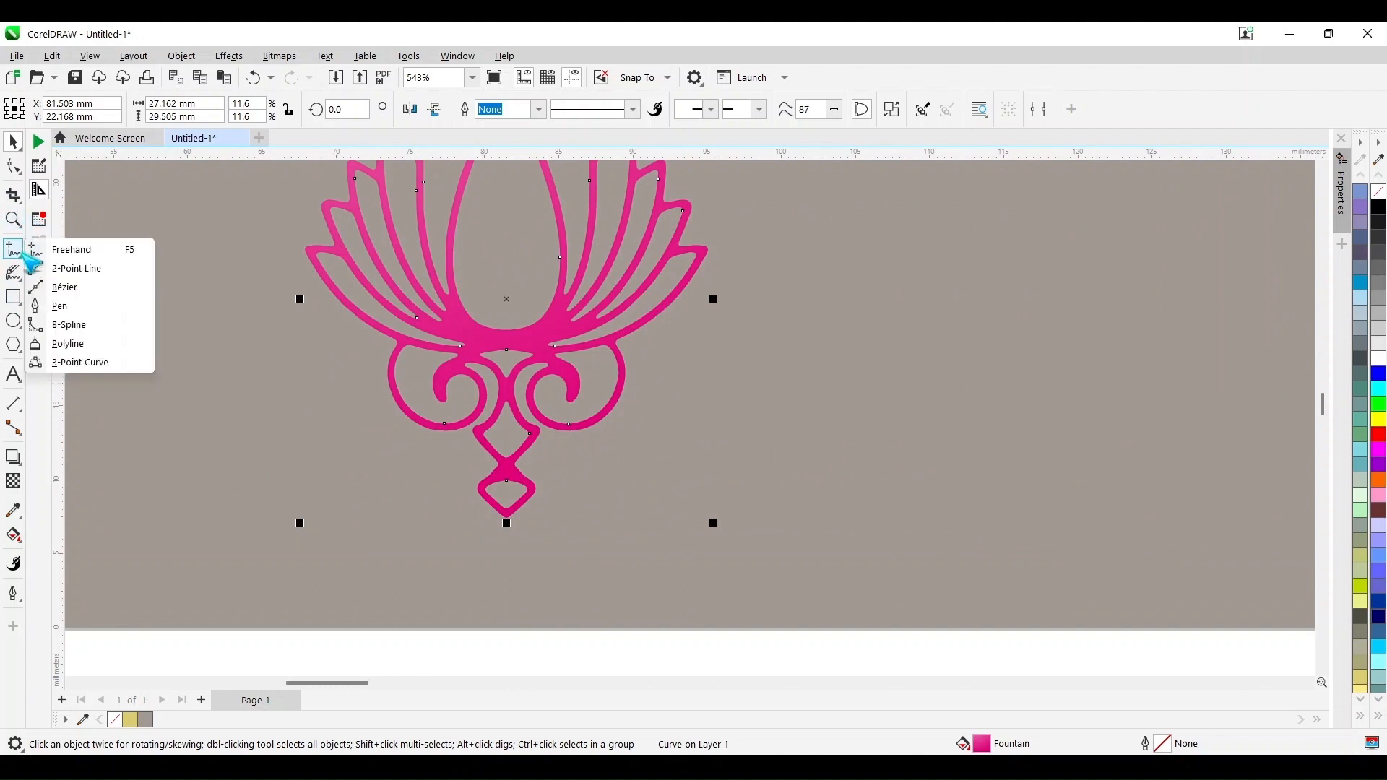
{"action": "left_click", "coordinate": [72, 285]}
{"action": "left_click", "coordinate": [463, 543]}
{"action": "left_click", "coordinate": [454, 455]}
{"action": "left_click", "coordinate": [467, 427]}
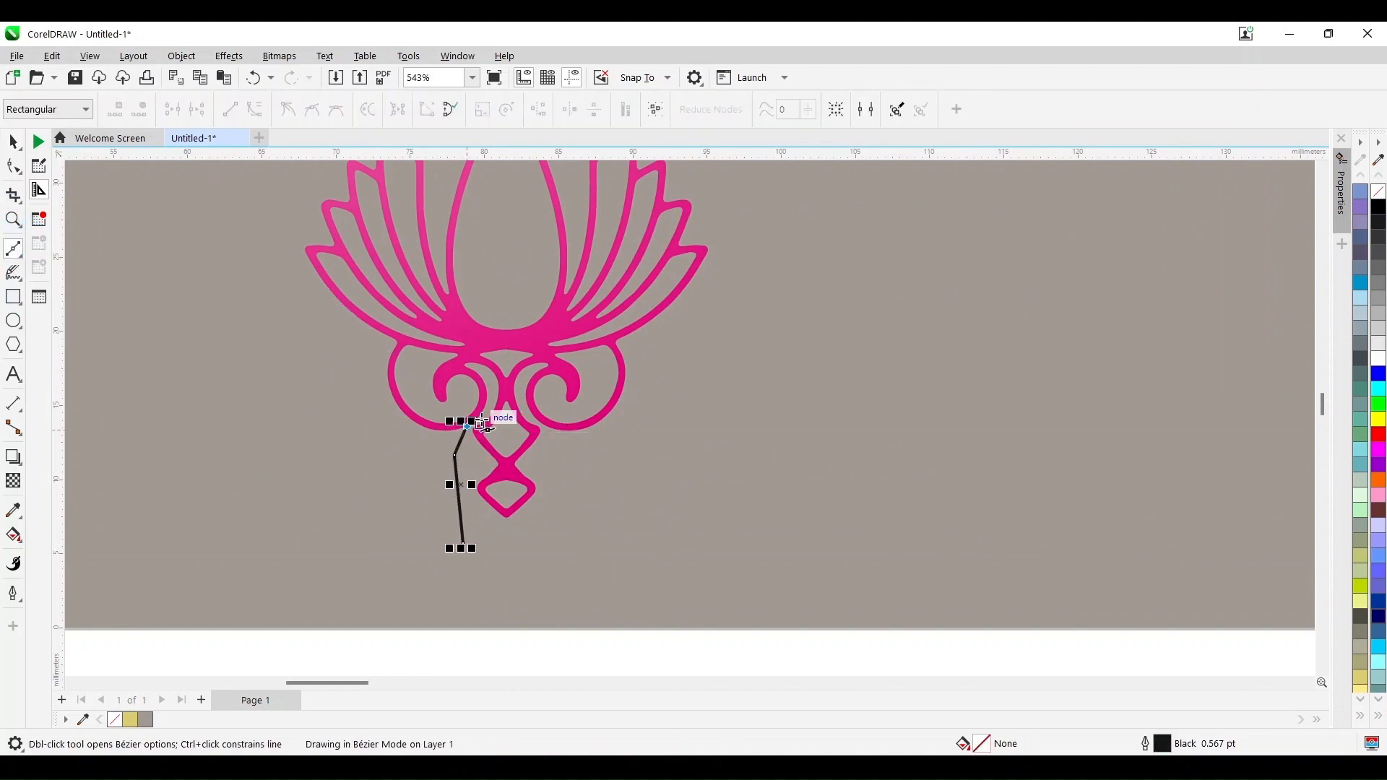
{"action": "left_click", "coordinate": [504, 390]}
{"action": "left_click", "coordinate": [520, 390]}
{"action": "left_click", "coordinate": [550, 438]}
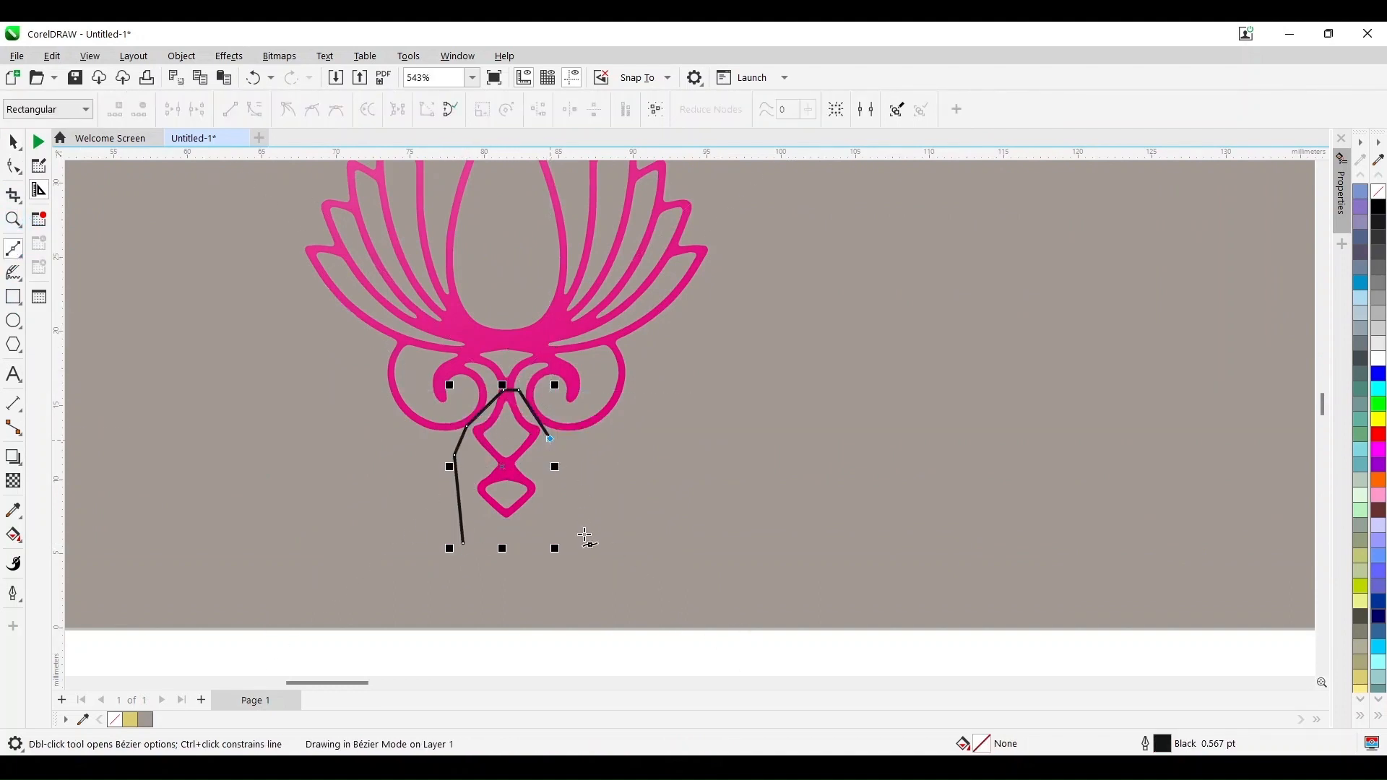
{"action": "left_click", "coordinate": [583, 556]}
{"action": "left_click", "coordinate": [464, 544]}
Adjust the outline's upper nodes so its top edge crosses the pendant's neck and its sides clear the scrolls
{"action": "key", "text": "z"}
{"action": "left_click_drag", "start_coordinate": [404, 375], "coordinate": [617, 472]}
{"action": "left_click", "coordinate": [17, 168]}
{"action": "left_click_drag", "start_coordinate": [504, 471], "coordinate": [522, 478]}
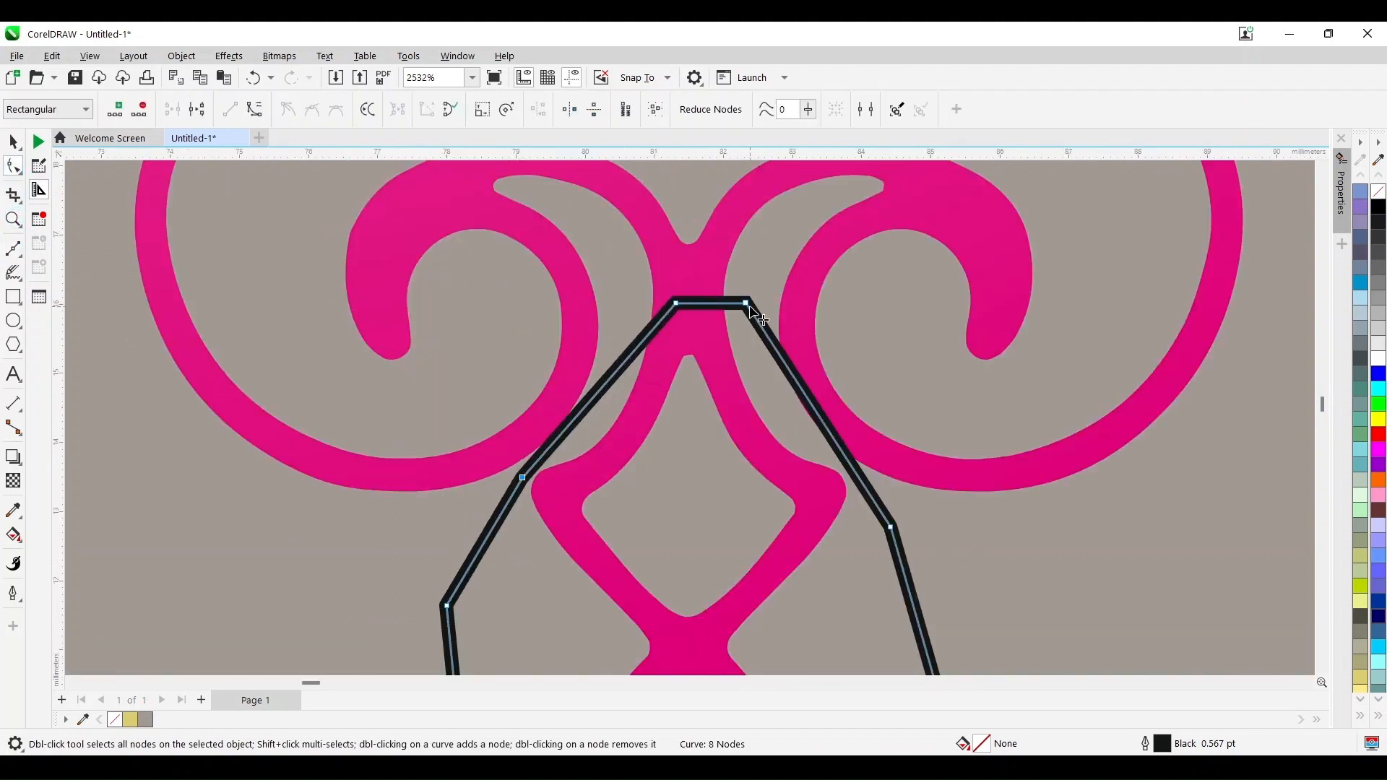
{"action": "left_click_drag", "start_coordinate": [749, 308], "coordinate": [654, 302]}
{"action": "left_click_drag", "start_coordinate": [890, 527], "coordinate": [882, 528]}
Trim the pink lotus with the drawn outline and move the outline away to the lower left of the lotus
{"action": "left_click", "coordinate": [13, 141]}
{"action": "left_click", "coordinate": [728, 229], "text": "shift"}
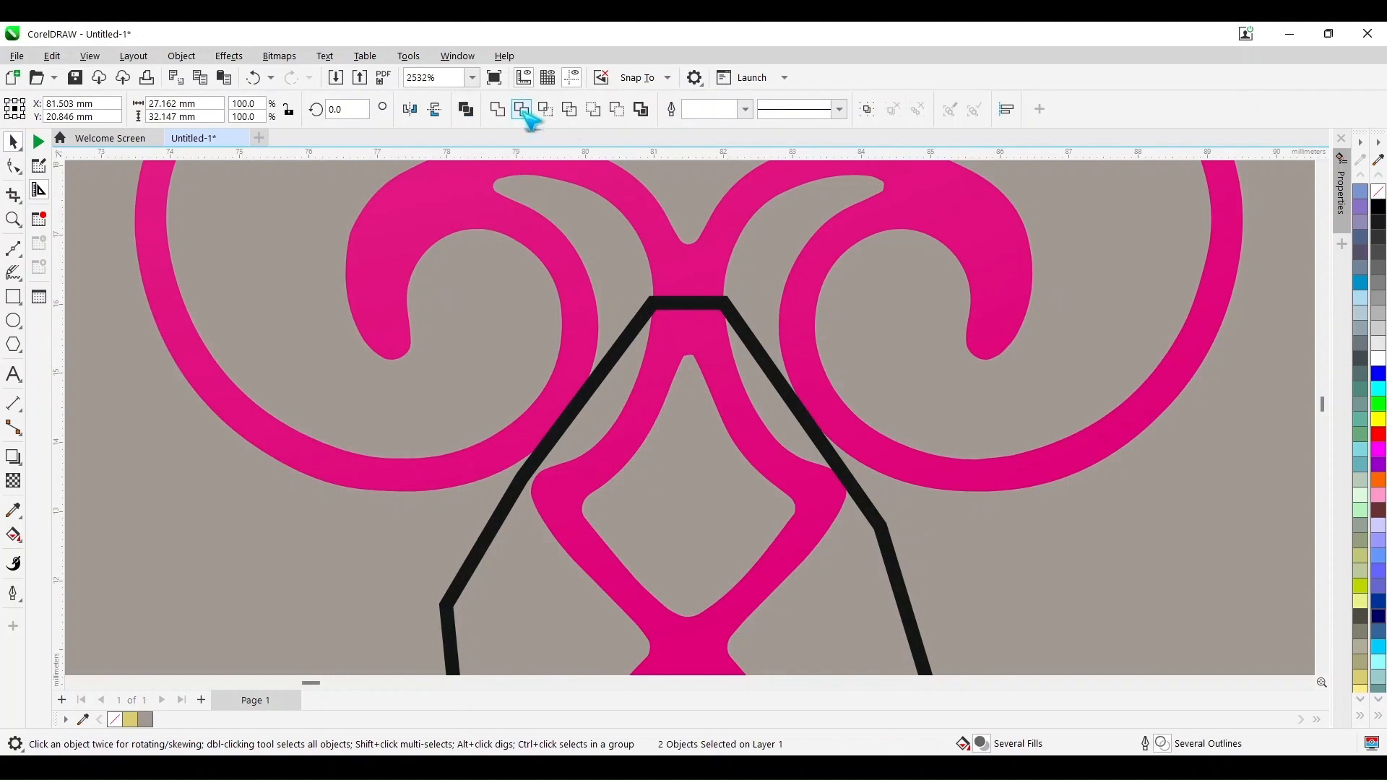
{"action": "left_click", "coordinate": [521, 110]}
{"action": "scroll", "coordinate": [734, 474], "scroll_direction": "down", "scroll_amount": 4}
{"action": "left_click", "coordinate": [727, 485]}
{"action": "left_click_drag", "start_coordinate": [729, 492], "coordinate": [485, 530]}
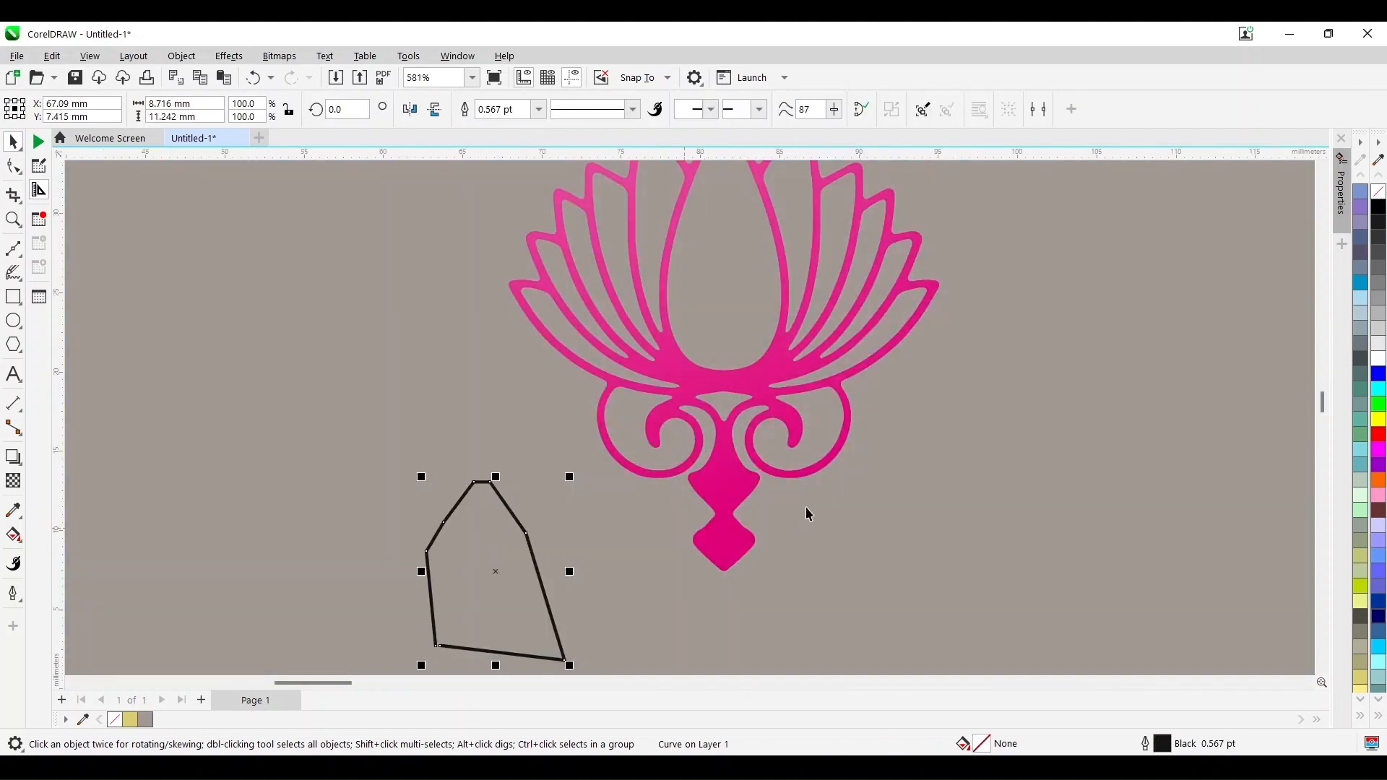
{"action": "left_click_drag", "start_coordinate": [741, 489], "coordinate": [578, 483]}
{"action": "key", "text": "ctrl+z"}
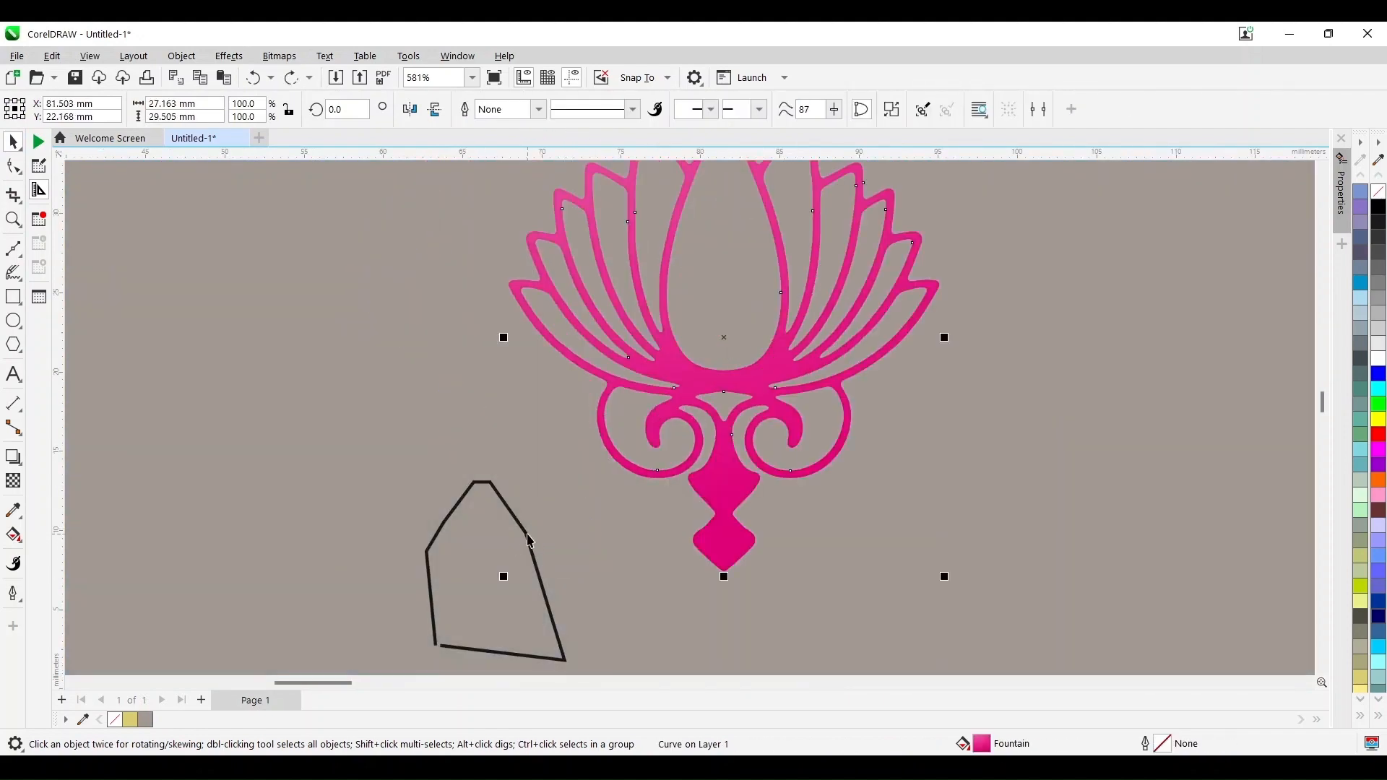
Centre the black outline horizontally on the pink lotus
{"action": "left_click", "coordinate": [529, 540]}
{"action": "left_click", "coordinate": [736, 530], "text": "shift"}
{"action": "key", "text": "c"}
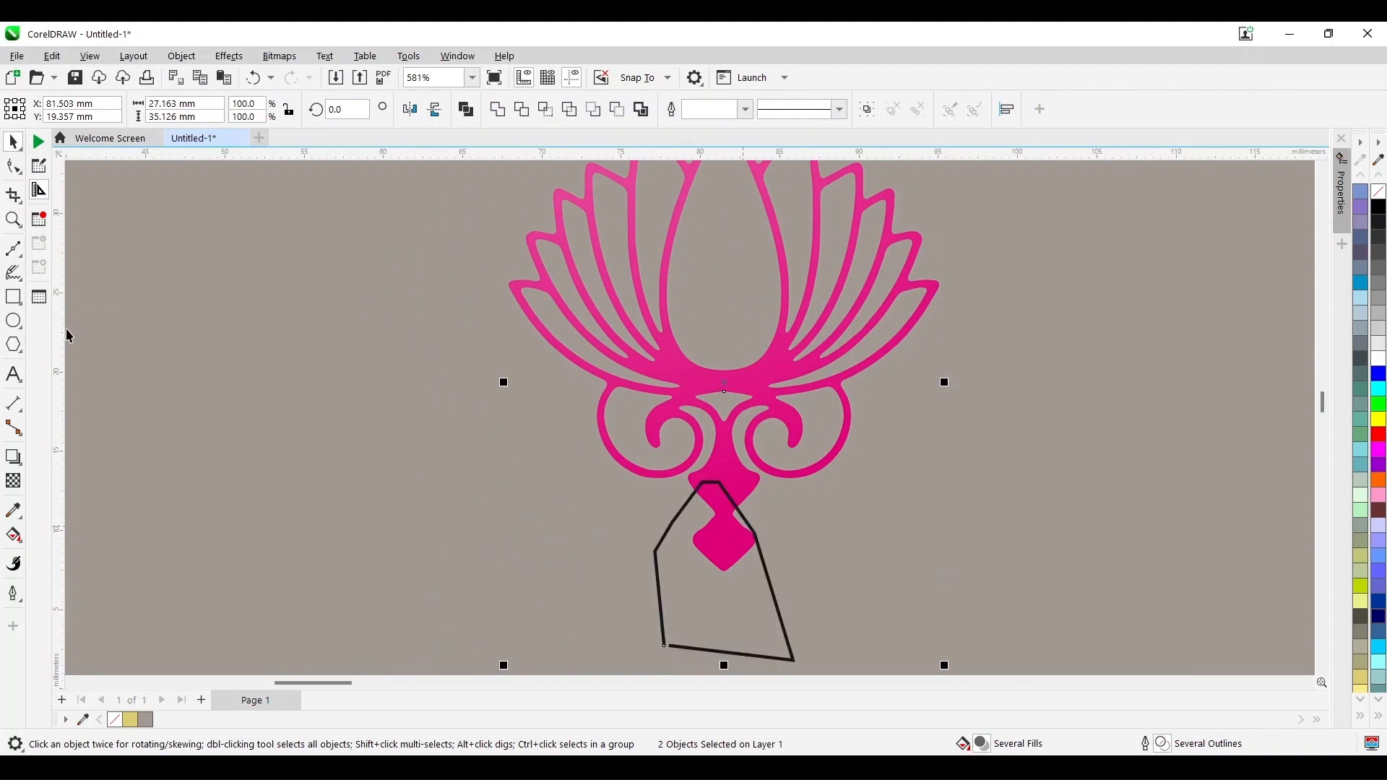
Delete the nodes forming the lower diamond of the pendant beneath the pink lotus
{"action": "key", "text": "z"}
{"action": "left_click_drag", "start_coordinate": [681, 404], "coordinate": [898, 555]}
{"action": "key", "text": "F10"}
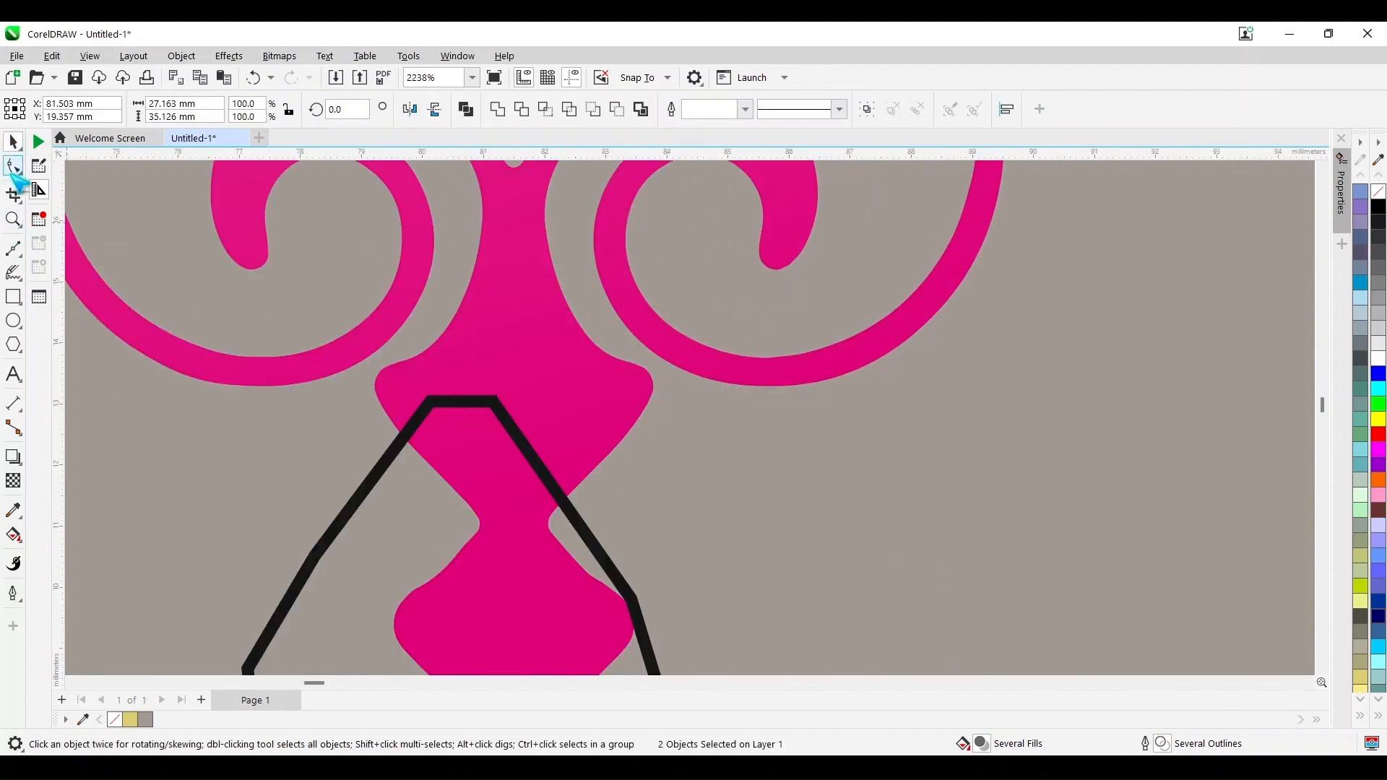
{"action": "scroll", "coordinate": [1329, 406], "scroll_direction": "down", "scroll_amount": 4}
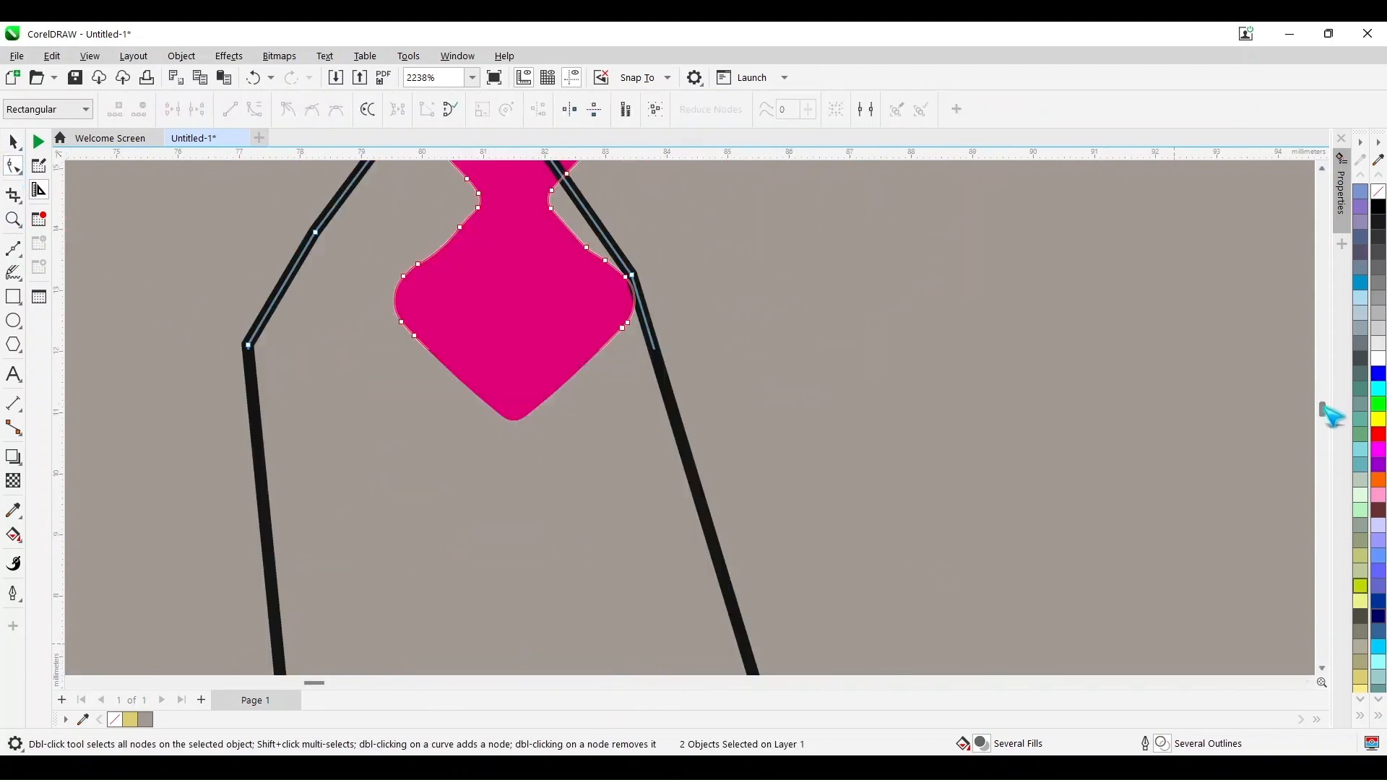
{"action": "scroll", "coordinate": [1329, 407], "scroll_direction": "up", "scroll_amount": 7}
{"action": "scroll", "coordinate": [1329, 406], "scroll_direction": "down", "scroll_amount": 5}
{"action": "key", "text": "Delete"}
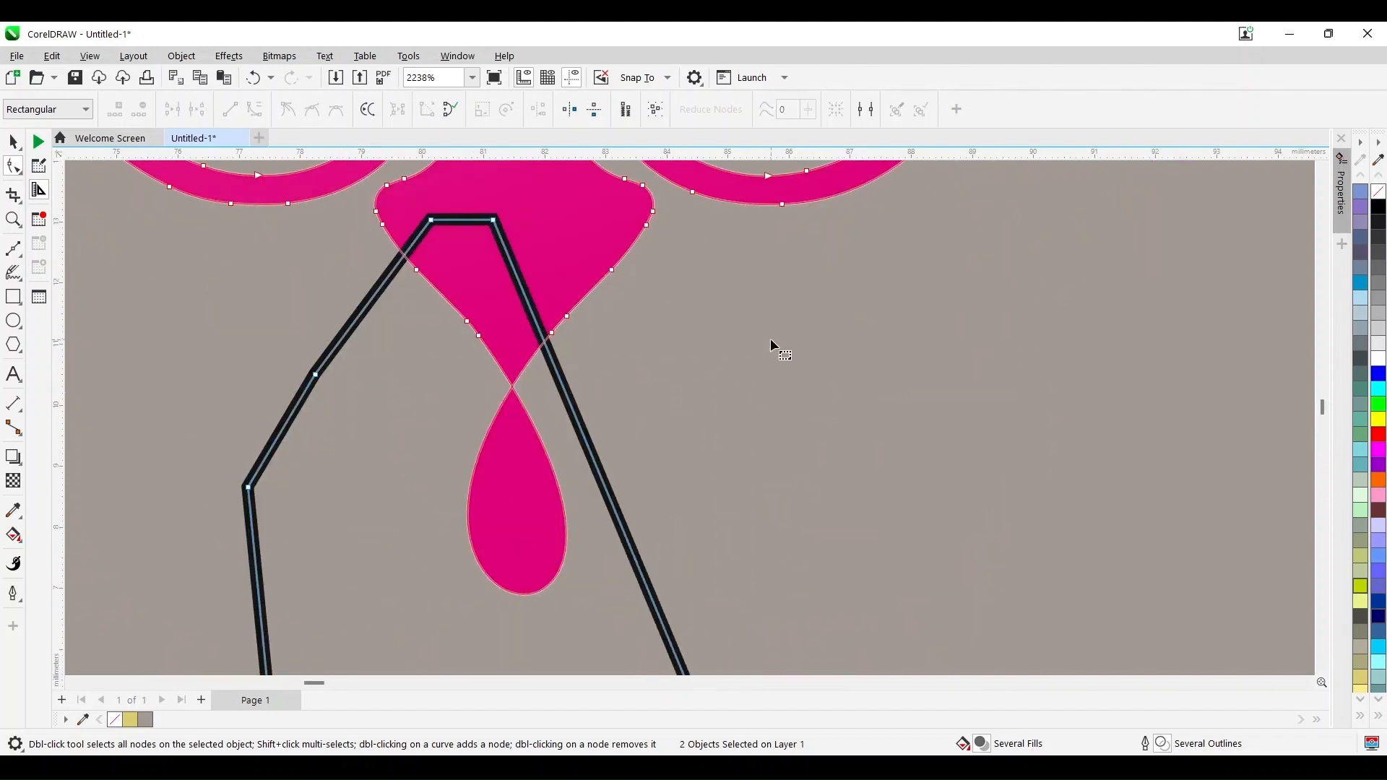
Delete the nodes around the pendant's narrow neck and its upper diamond
{"action": "left_click", "coordinate": [12, 141]}
{"action": "key", "text": "F10"}
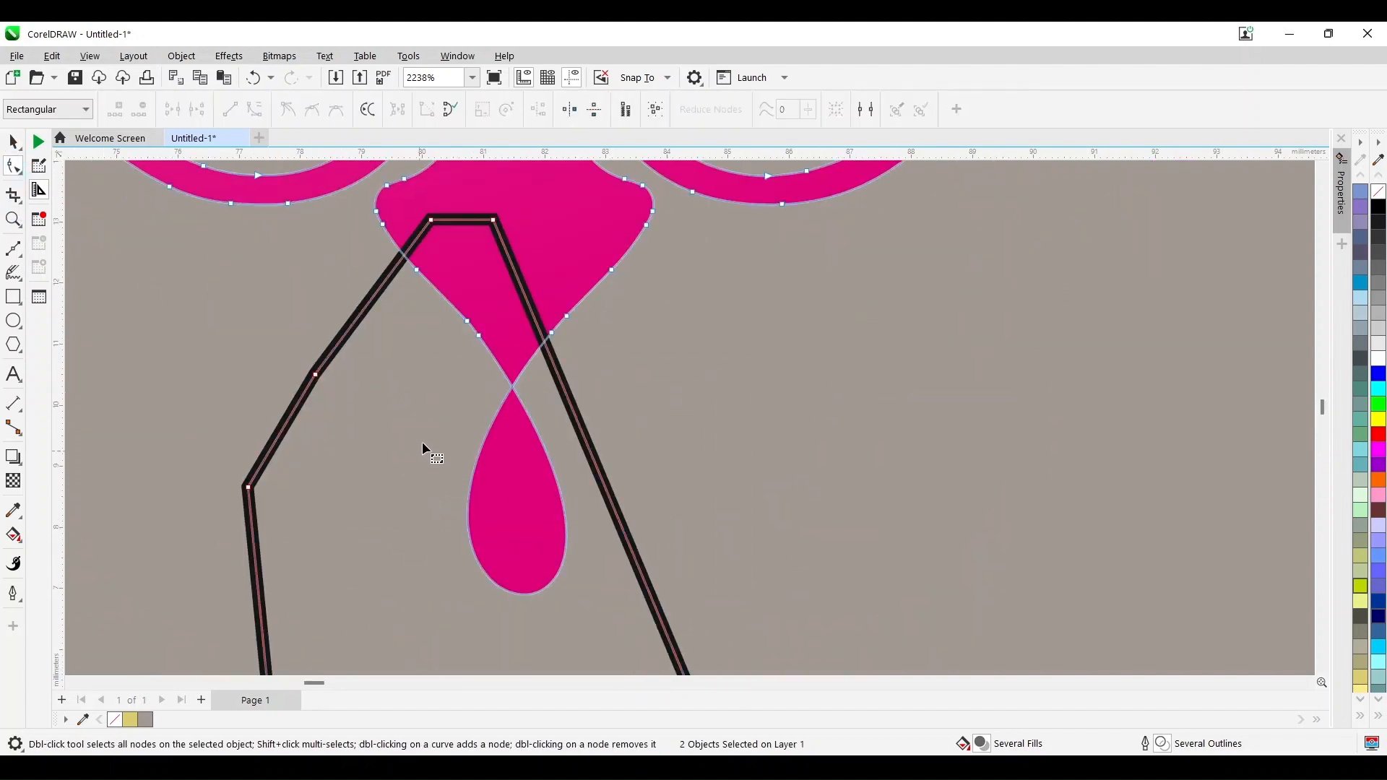
{"action": "left_click_drag", "start_coordinate": [422, 441], "coordinate": [659, 270]}
{"action": "key", "text": "Delete"}
{"action": "left_click_drag", "start_coordinate": [449, 204], "coordinate": [470, 186]}
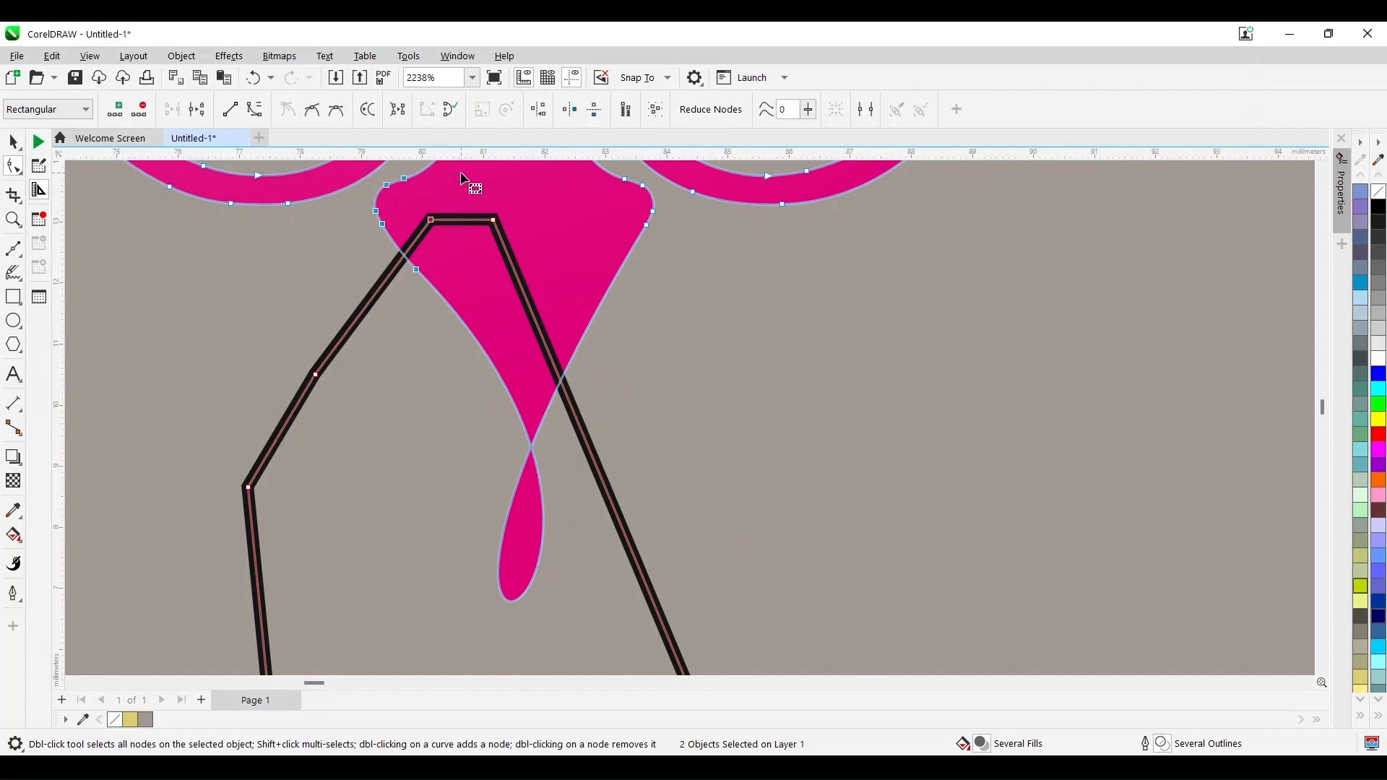
{"action": "key", "text": "Delete"}
Delete the nodes on both sides of the lotus stem below the straight line between the scrolls
{"action": "left_click", "coordinate": [1321, 170]}
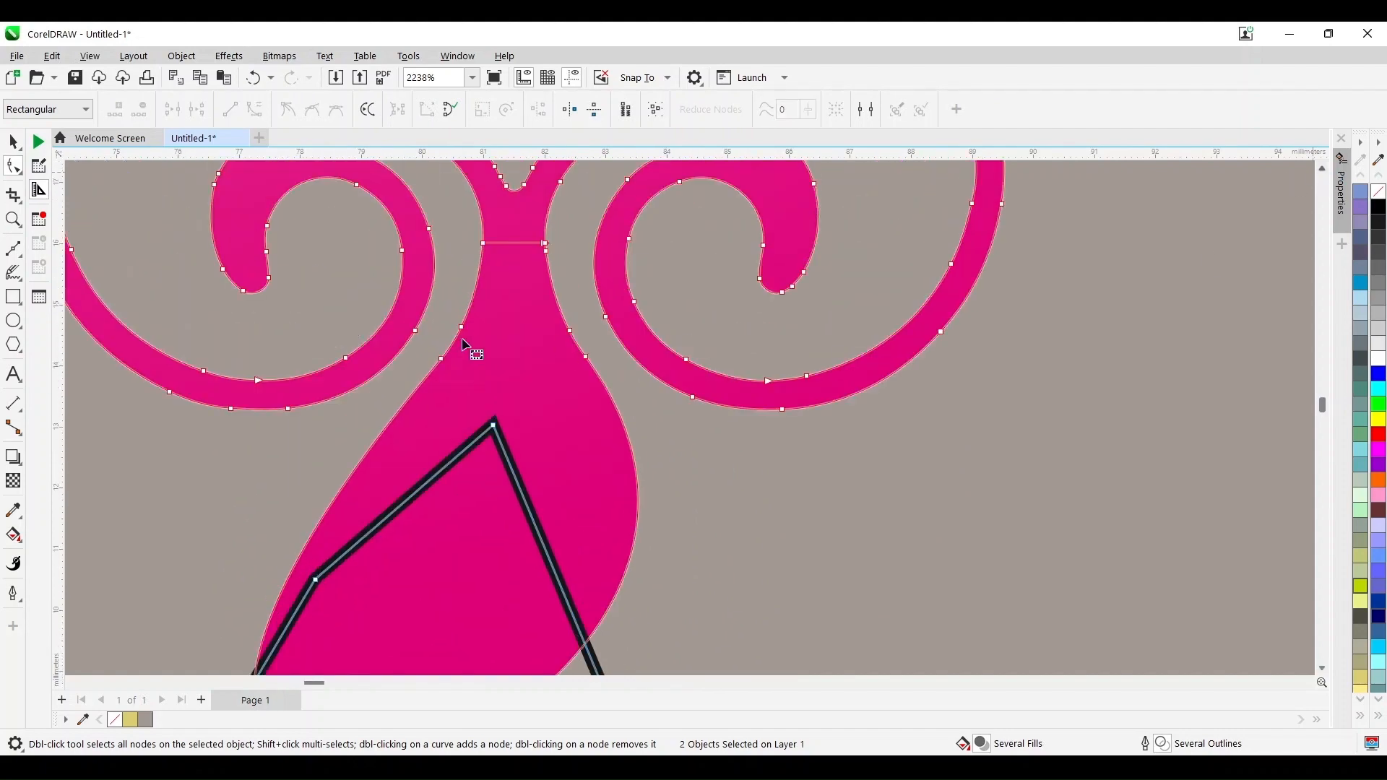
{"action": "left_click", "coordinate": [458, 336]}
{"action": "left_click", "coordinate": [452, 358]}
{"action": "left_click_drag", "start_coordinate": [404, 379], "coordinate": [509, 355]}
{"action": "key", "text": "Delete"}
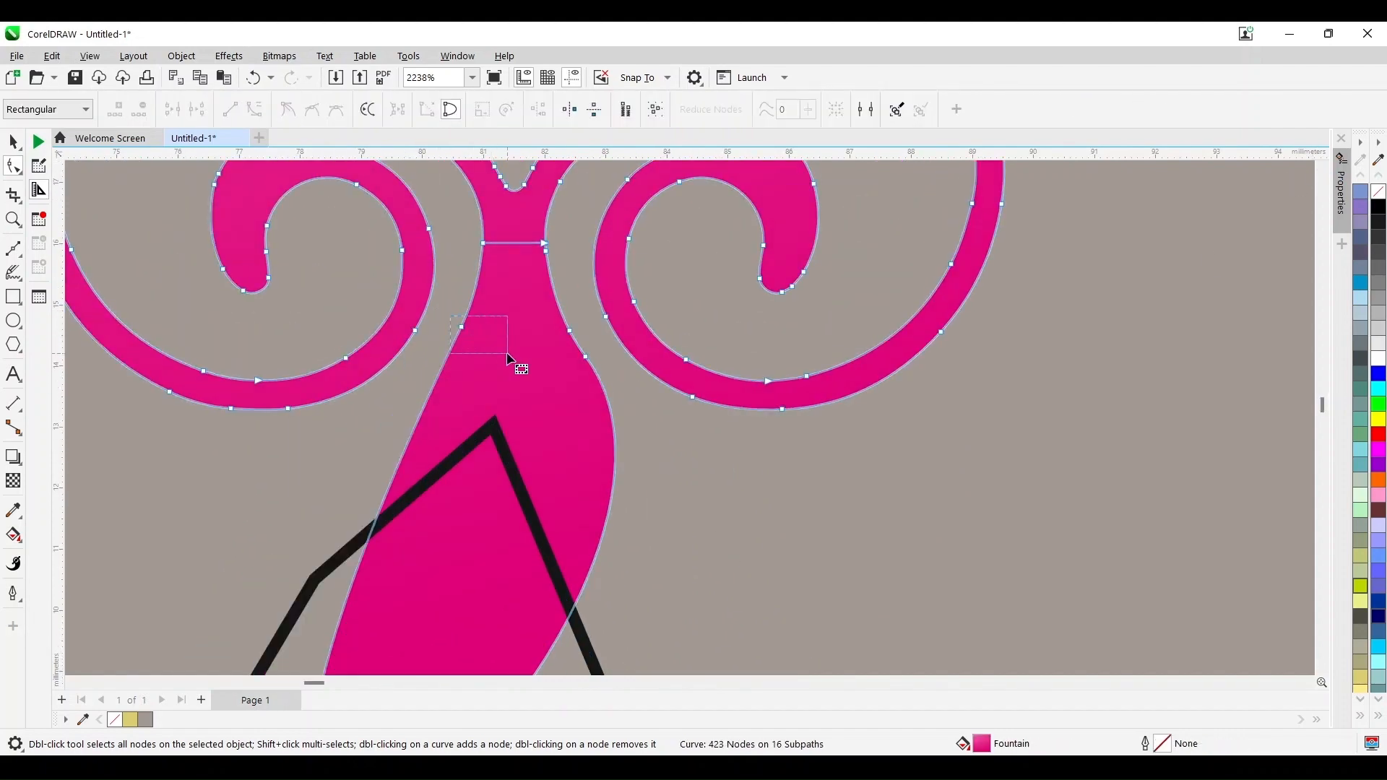
{"action": "left_click_drag", "start_coordinate": [596, 374], "coordinate": [596, 374]}
{"action": "key", "text": "Delete"}
Try moving the corner node at the right end of the stem's straight line, and undo the move
{"action": "scroll", "coordinate": [553, 426], "scroll_direction": "down", "scroll_amount": 2}
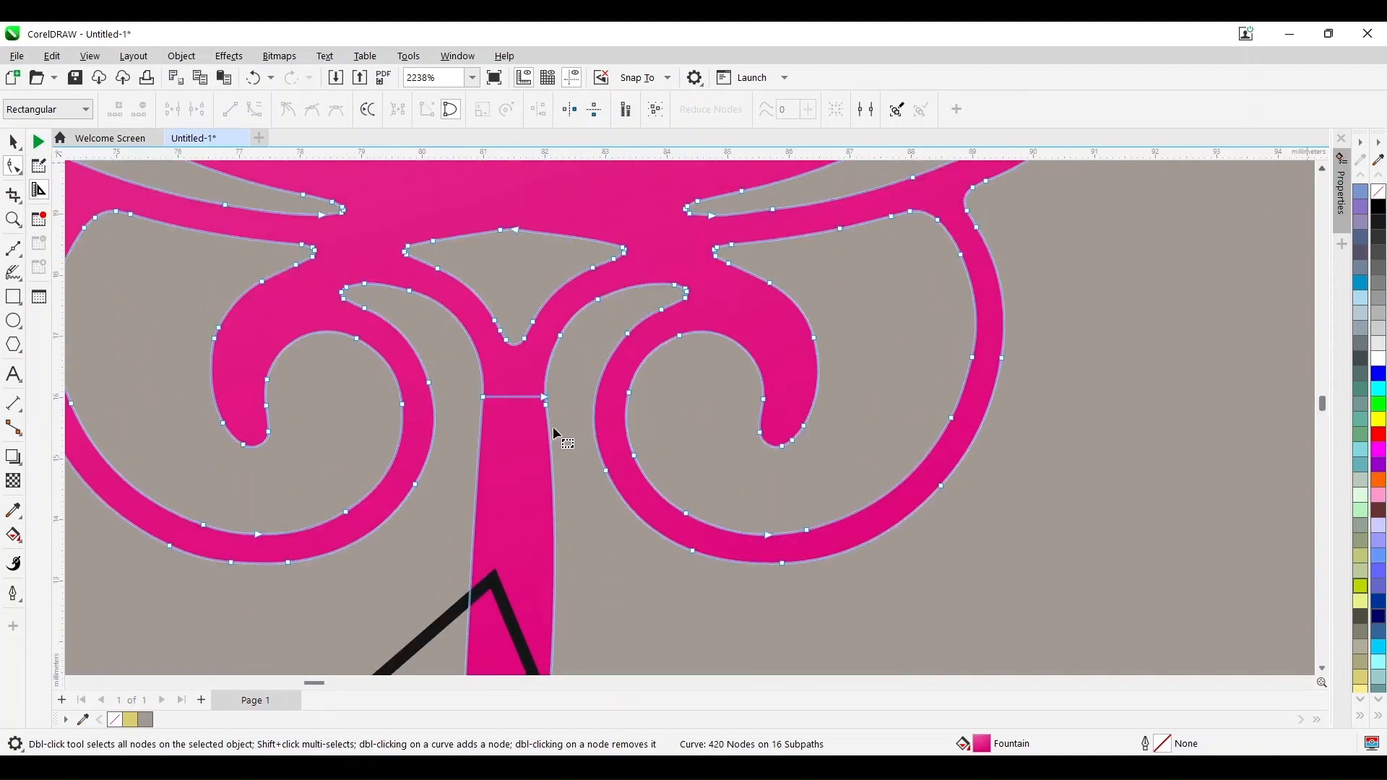
{"action": "scroll", "coordinate": [552, 426], "scroll_direction": "up", "scroll_amount": 5}
{"action": "scroll", "coordinate": [530, 335], "scroll_direction": "up", "scroll_amount": 6}
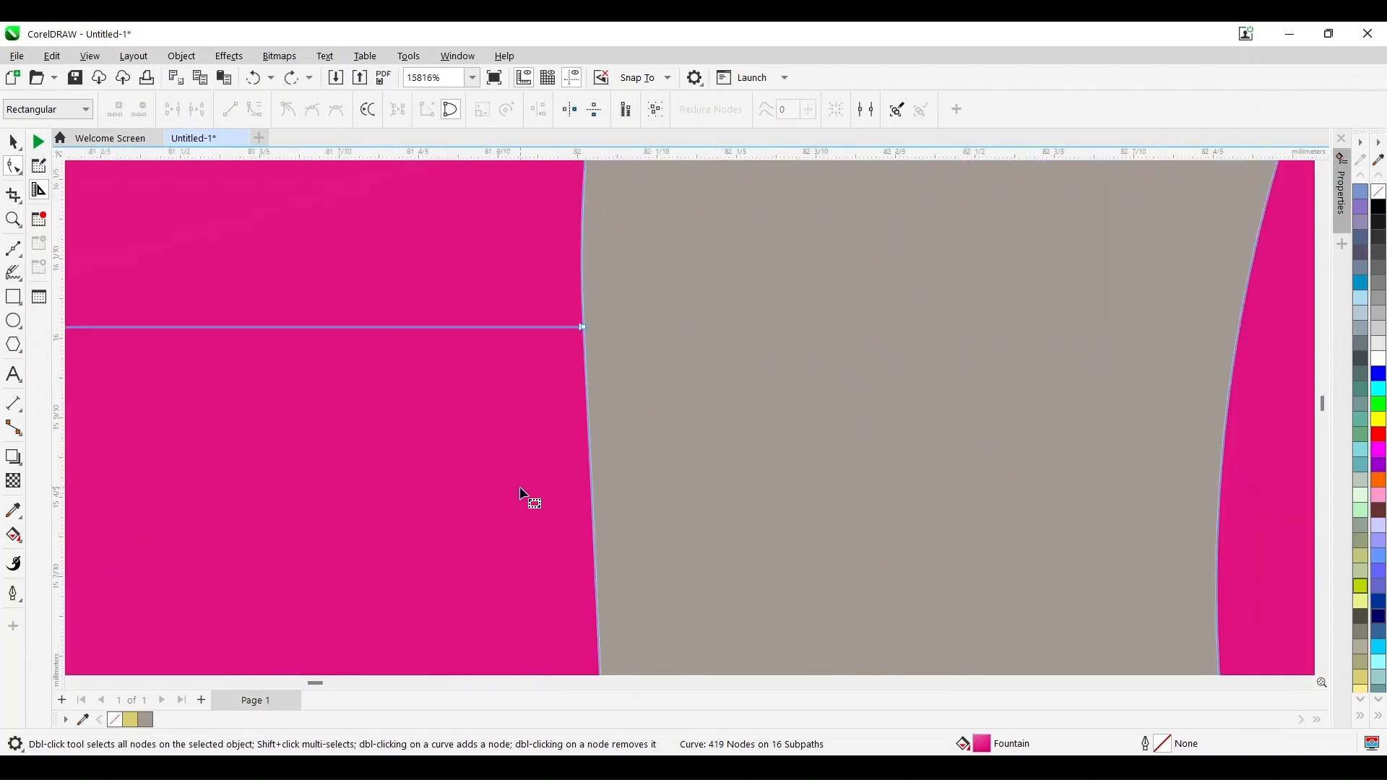
{"action": "left_click_drag", "start_coordinate": [640, 181], "coordinate": [577, 255]}
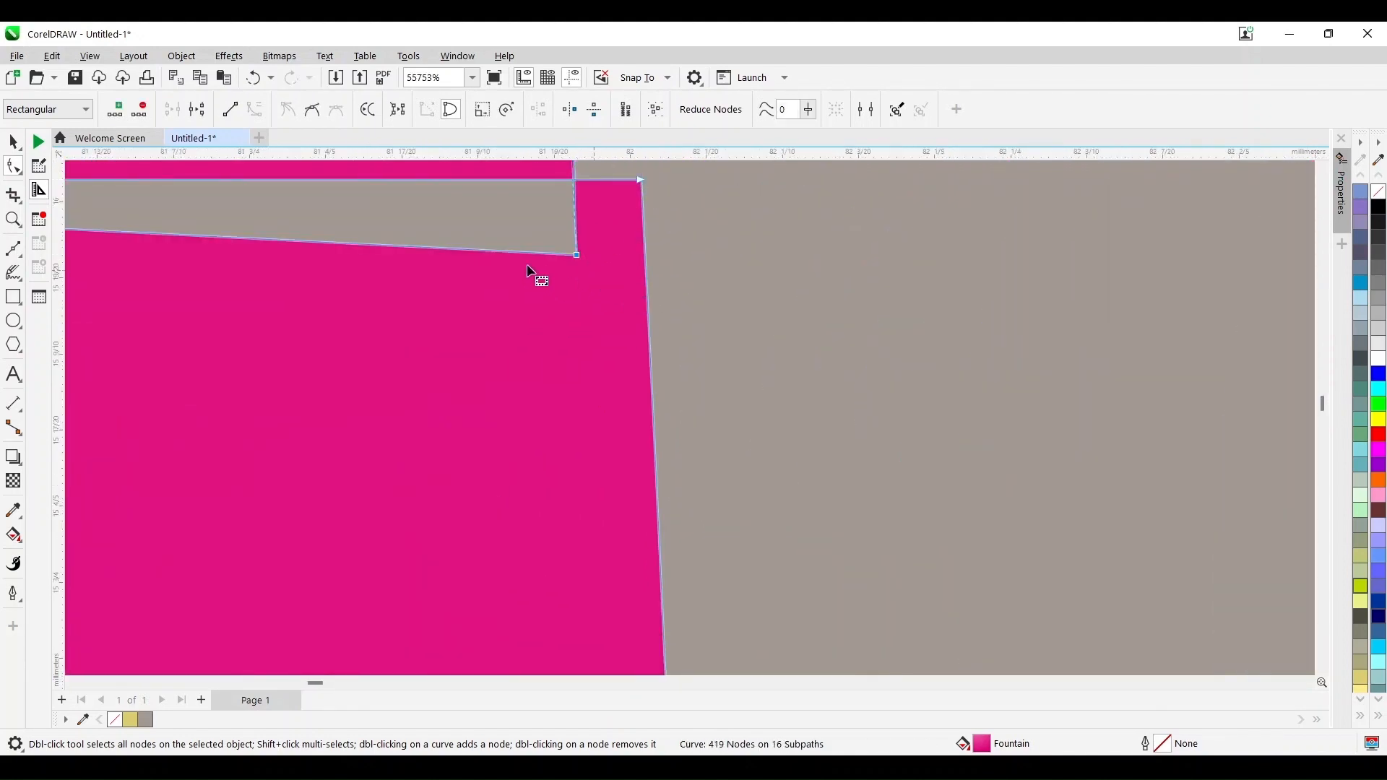
{"action": "key", "text": "ctrl+z"}
Raise the stem's right corner node slightly off the overlapping node and delete the node underneath
{"action": "scroll", "coordinate": [693, 208], "scroll_direction": "up", "scroll_amount": 5}
{"action": "left_click", "coordinate": [1322, 165]}
{"action": "left_click", "coordinate": [1321, 166]}
{"action": "left_click", "coordinate": [1322, 166]}
{"action": "scroll", "coordinate": [675, 373], "scroll_direction": "down", "scroll_amount": 2}
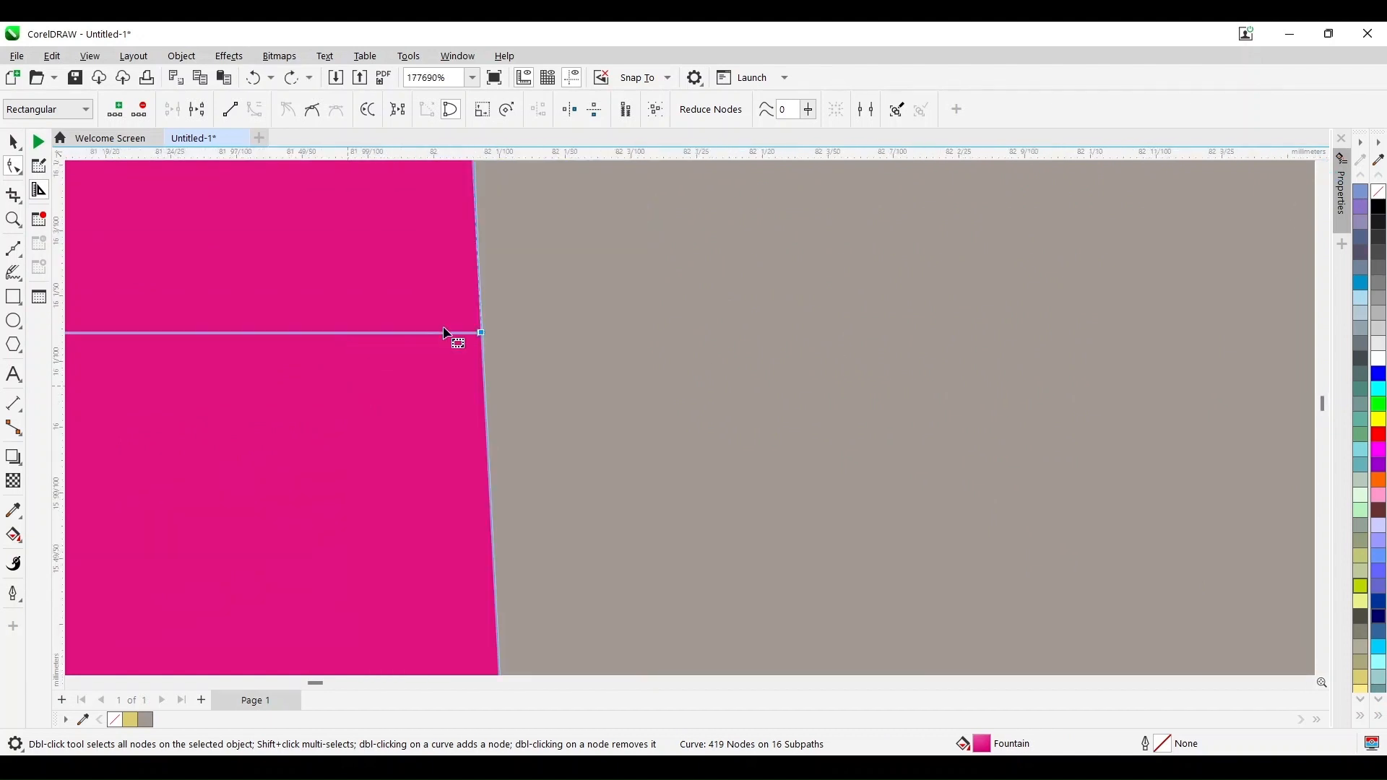
{"action": "scroll", "coordinate": [445, 333], "scroll_direction": "up", "scroll_amount": 1}
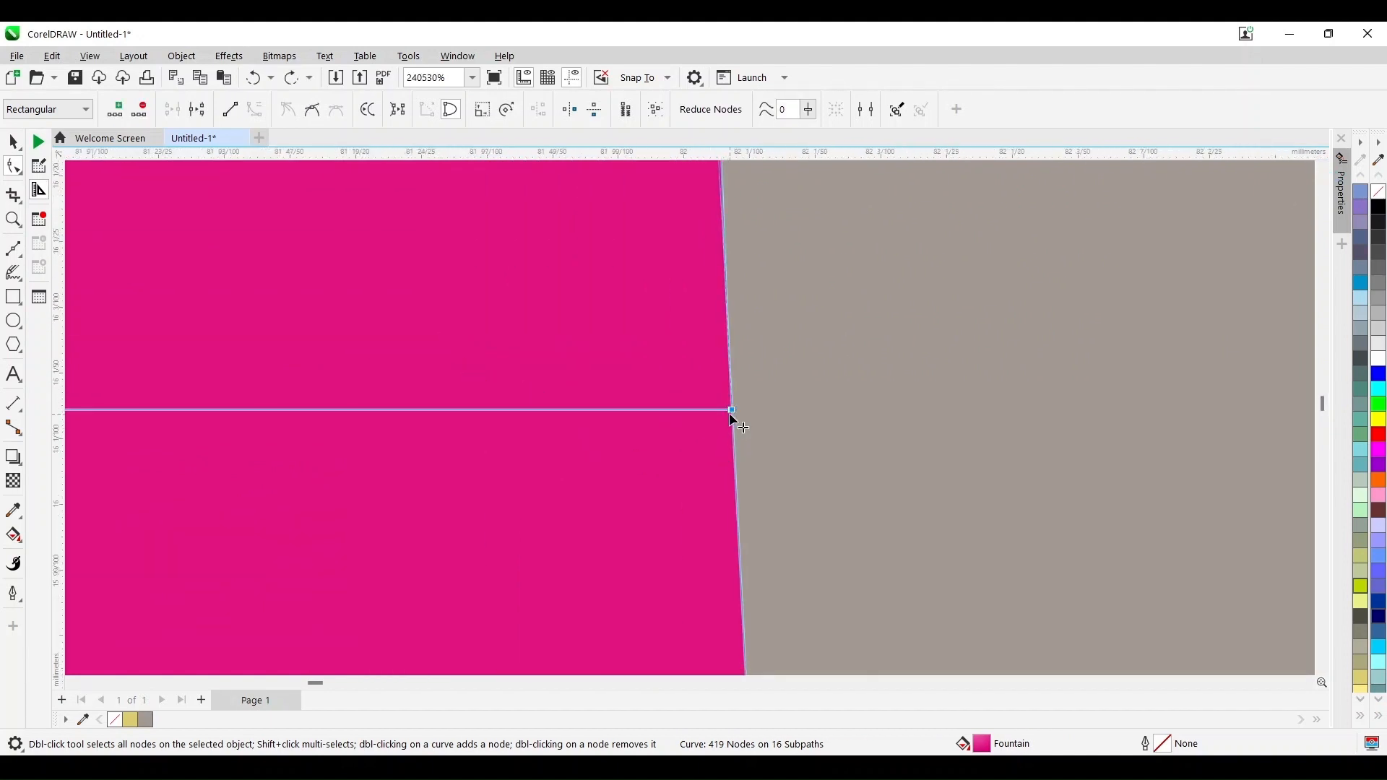
{"action": "left_click_drag", "start_coordinate": [731, 414], "coordinate": [733, 407]}
{"action": "key", "text": "Delete"}
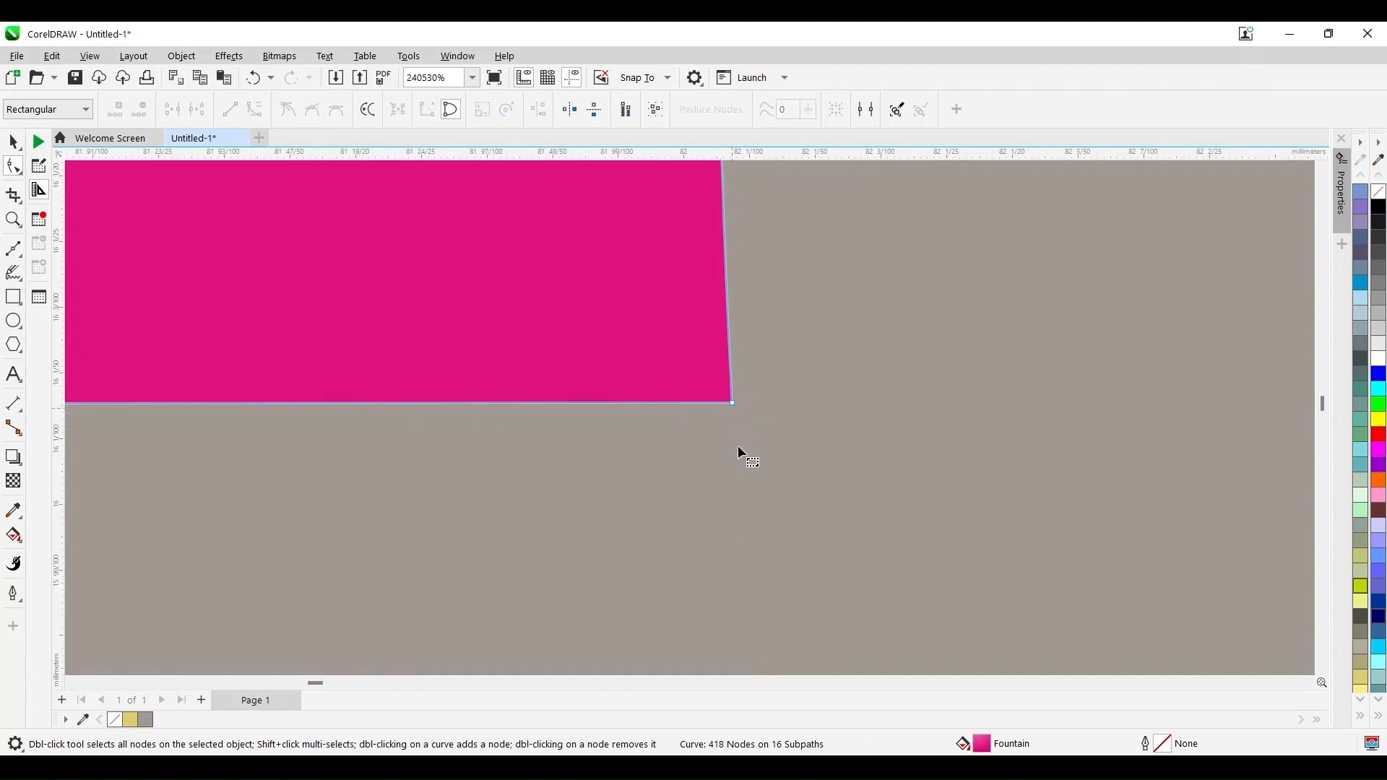
Align the stem's left corner node to a new horizontal guideline at the cut edge and delete the overlapping node beneath it
{"action": "scroll", "coordinate": [729, 427], "scroll_direction": "down", "scroll_amount": 2}
{"action": "left_click_drag", "start_coordinate": [692, 151], "coordinate": [730, 416]}
{"action": "left_click_drag", "start_coordinate": [315, 682], "coordinate": [303, 683]}
{"action": "scroll", "coordinate": [397, 629], "scroll_direction": "down", "scroll_amount": 2}
{"action": "scroll", "coordinate": [397, 629], "scroll_direction": "down", "scroll_amount": 4}
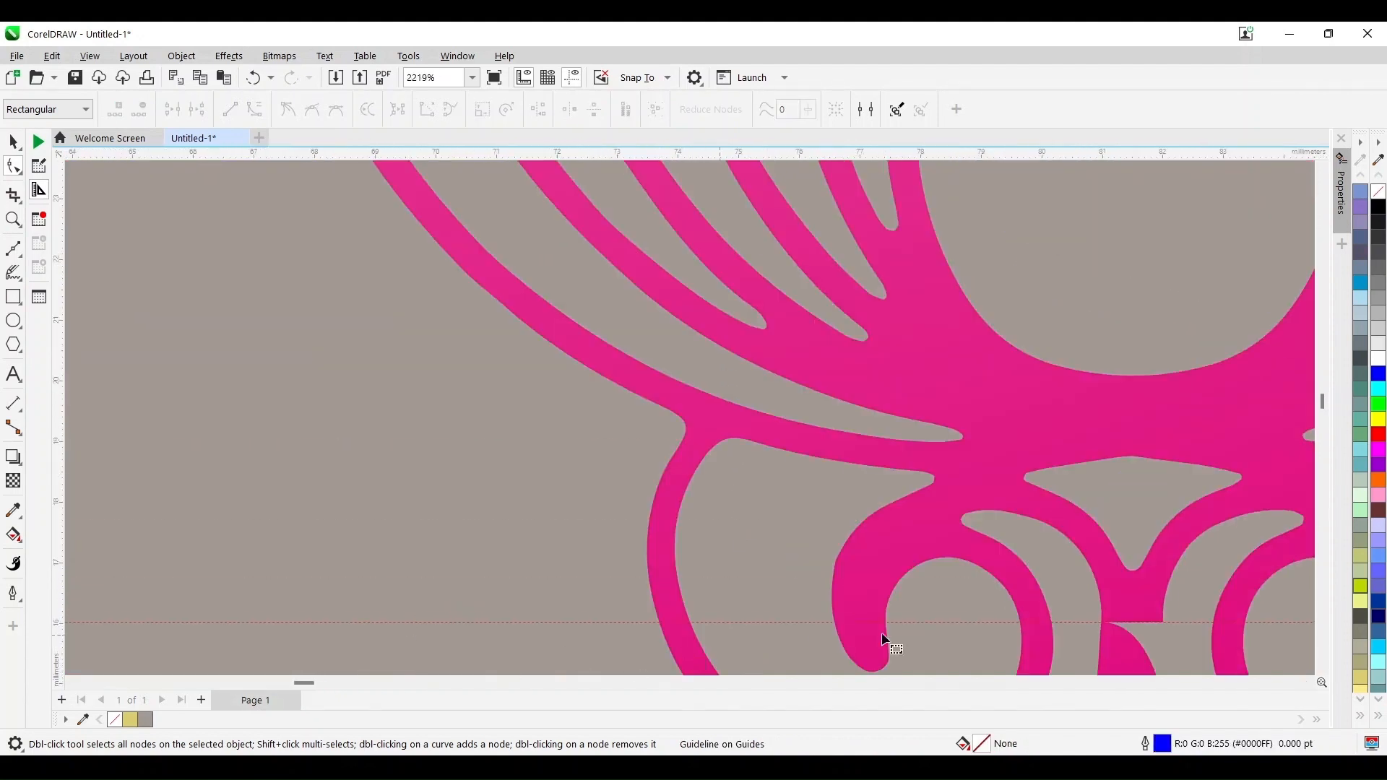
{"action": "scroll", "coordinate": [1099, 612], "scroll_direction": "up", "scroll_amount": 3}
{"action": "scroll", "coordinate": [1316, 679], "scroll_direction": "down", "scroll_amount": 3}
{"action": "left_click", "coordinate": [1306, 682]}
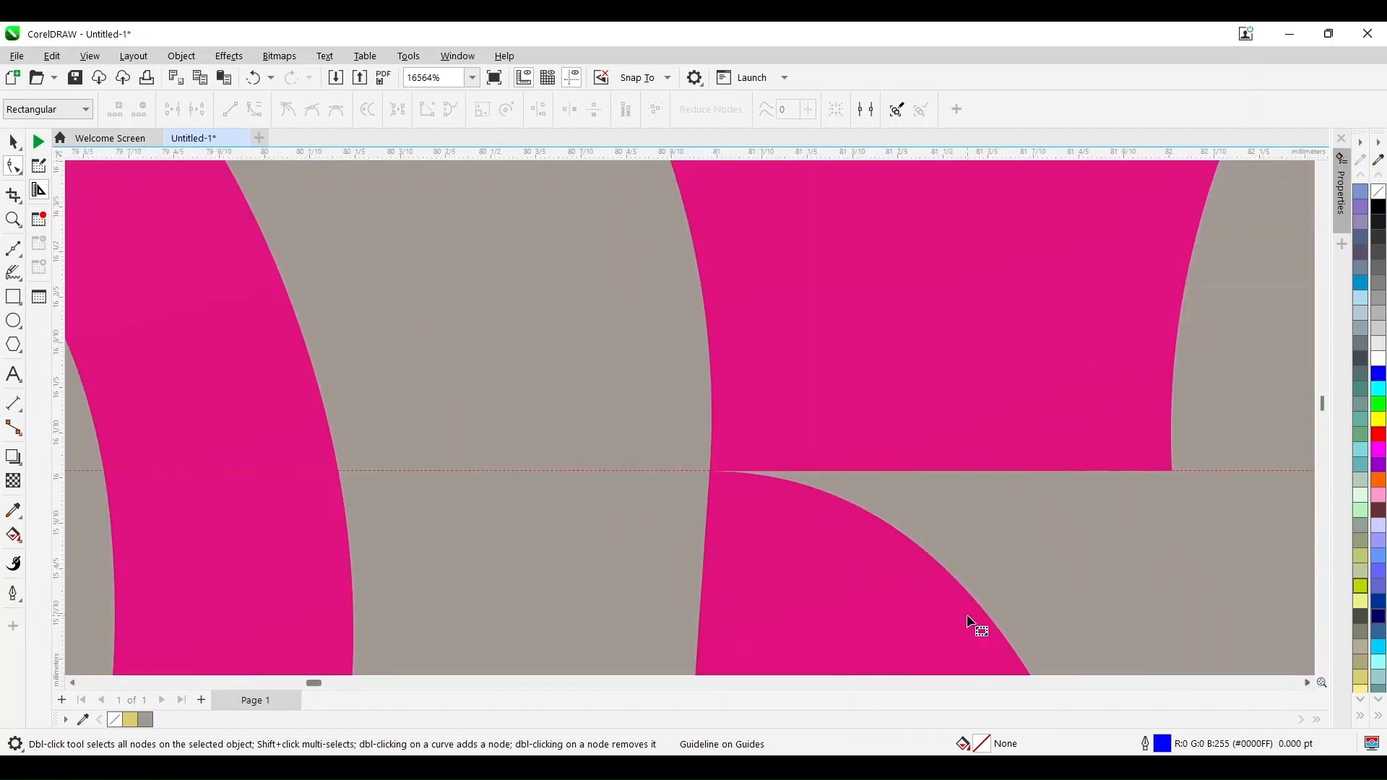
{"action": "scroll", "coordinate": [715, 480], "scroll_direction": "up", "scroll_amount": 2}
{"action": "left_click", "coordinate": [715, 479]}
{"action": "scroll", "coordinate": [678, 439], "scroll_direction": "up", "scroll_amount": 2}
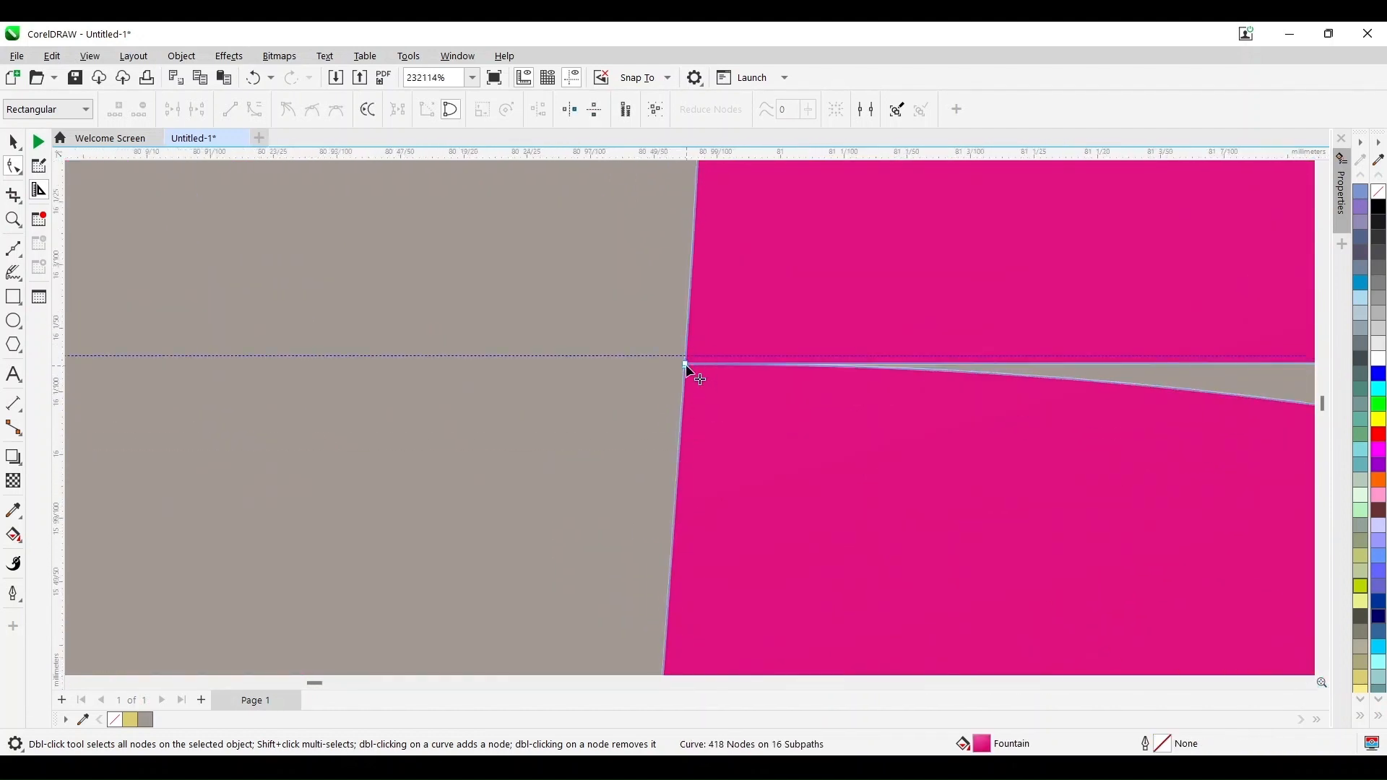
{"action": "left_click_drag", "start_coordinate": [685, 365], "coordinate": [686, 354]}
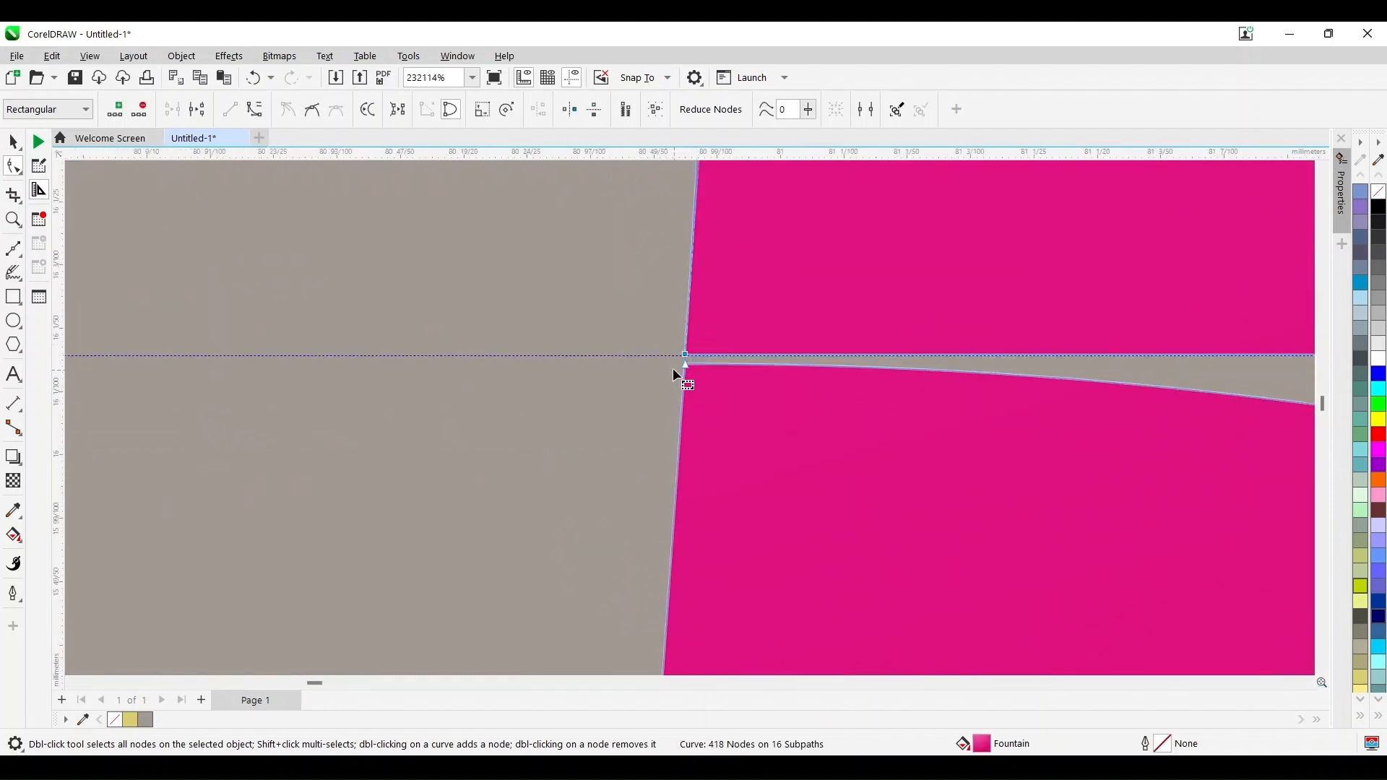
{"action": "key", "text": "Delete"}
Delete the black outline left below the pink lotus
{"action": "scroll", "coordinate": [762, 457], "scroll_direction": "down", "scroll_amount": 12}
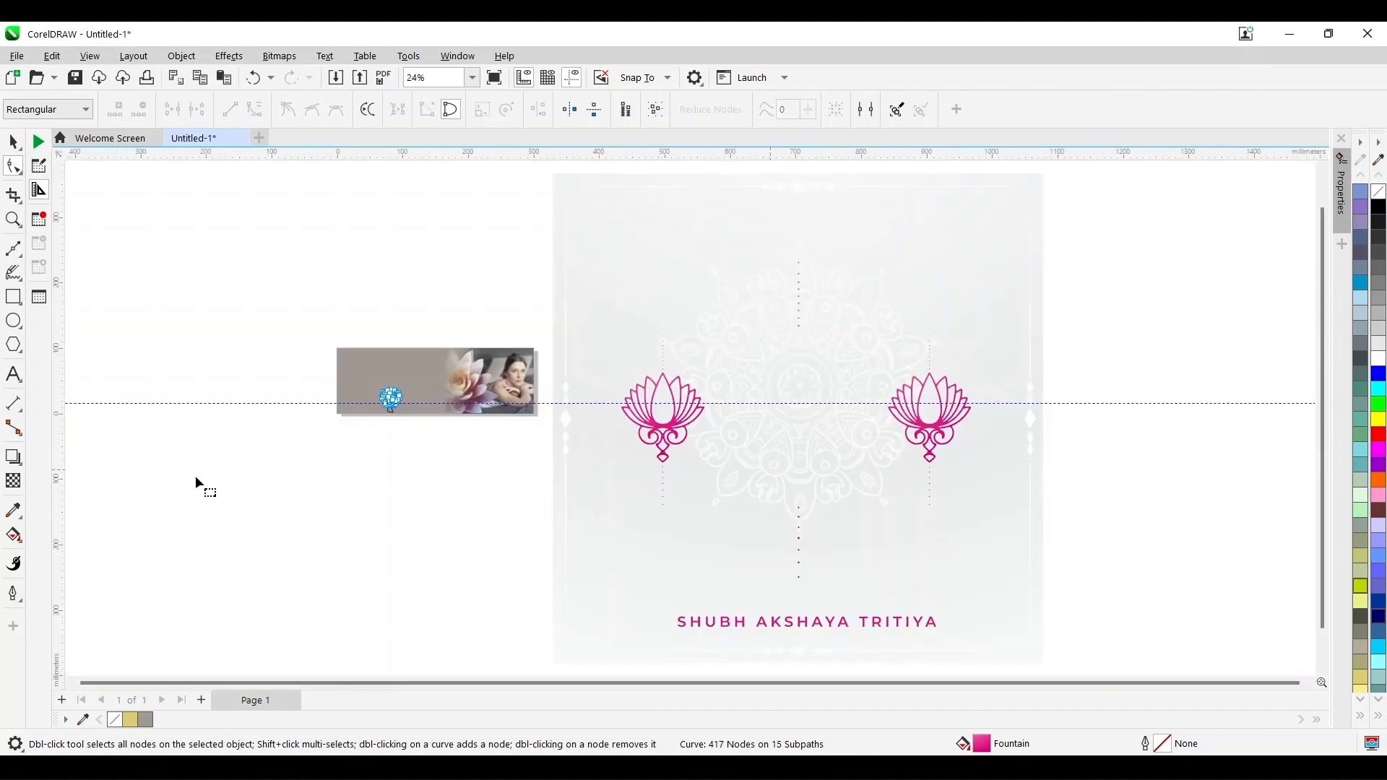
{"action": "left_click", "coordinate": [13, 220]}
{"action": "left_click_drag", "start_coordinate": [356, 382], "coordinate": [460, 449]}
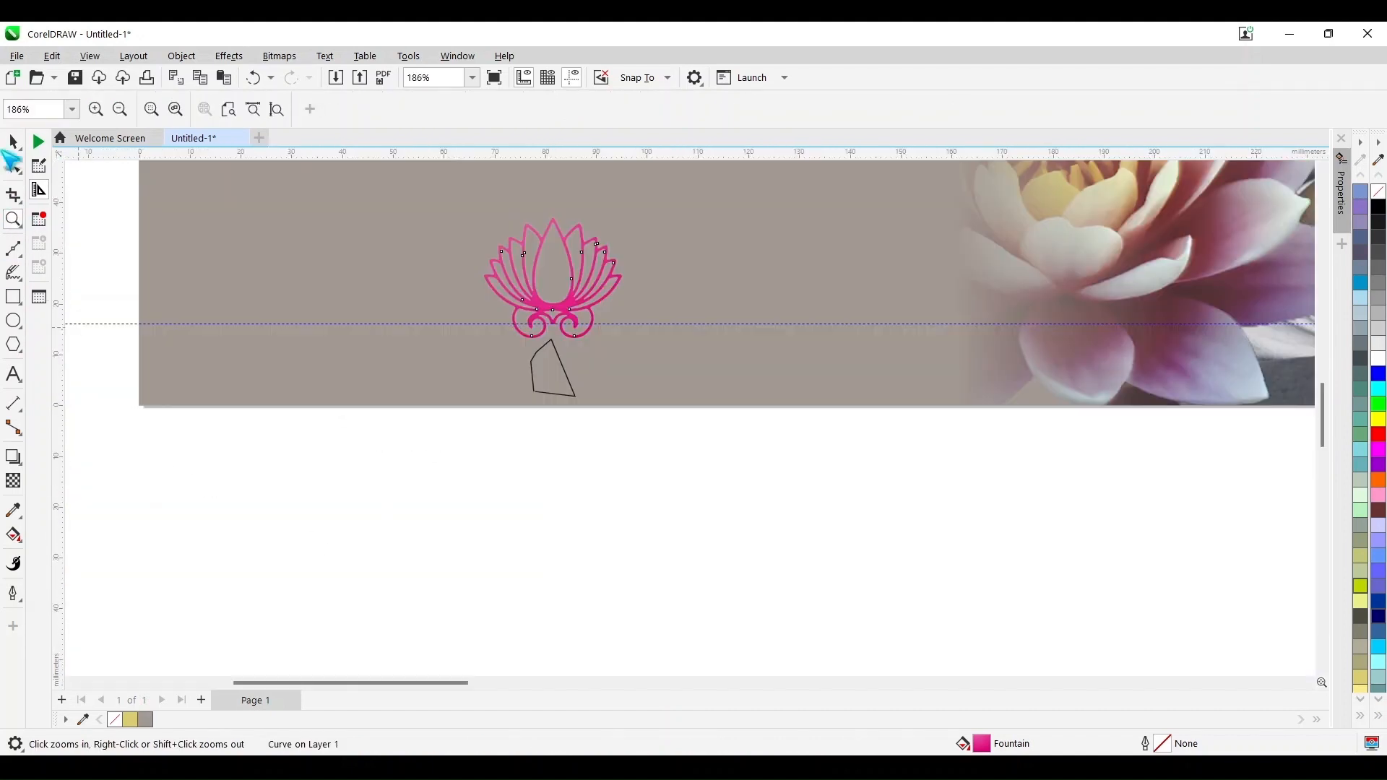
{"action": "left_click", "coordinate": [13, 144]}
{"action": "left_click", "coordinate": [560, 373]}
{"action": "key", "text": "Delete"}
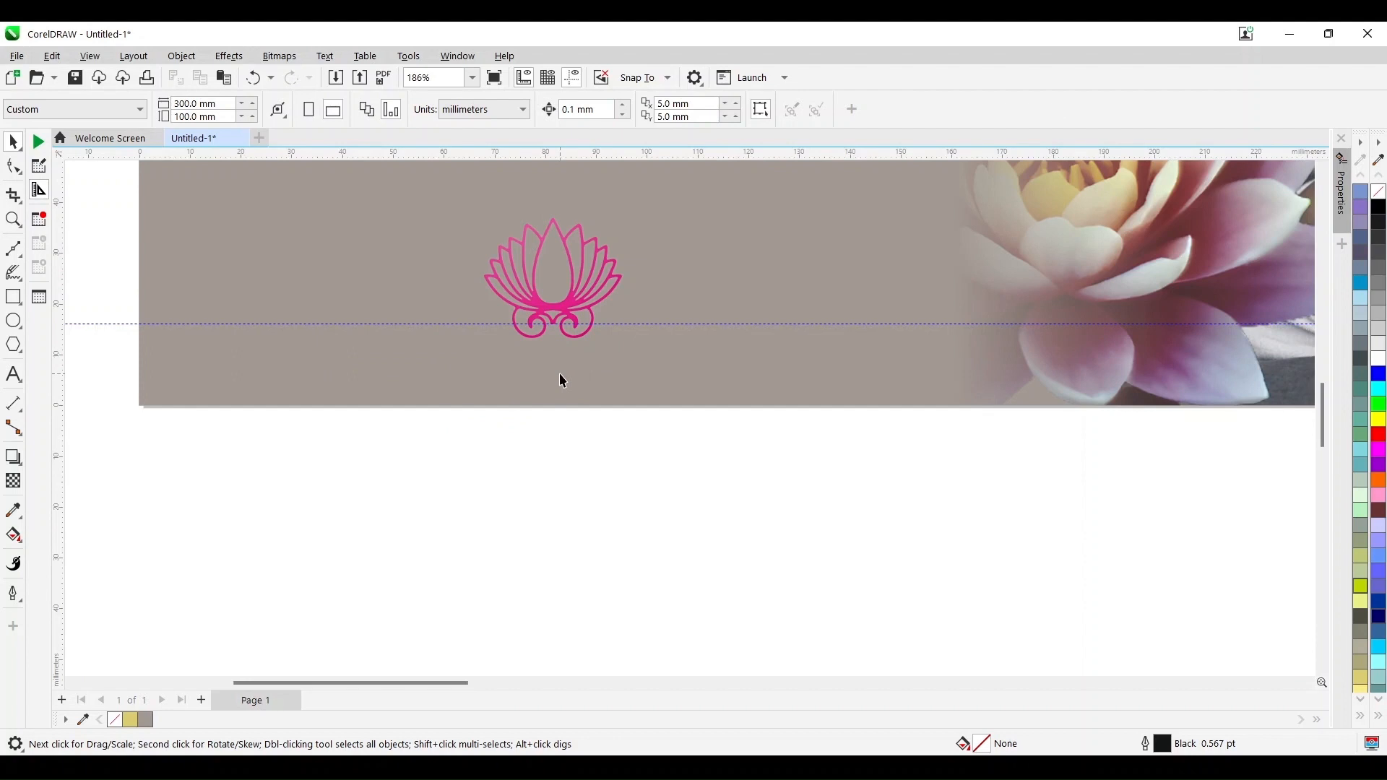
Add the text "Imaginary Spa" below the banner in the Augusta font
{"action": "left_click", "coordinate": [12, 376]}
{"action": "left_click", "coordinate": [329, 515]}
{"action": "type", "text": "Im"}
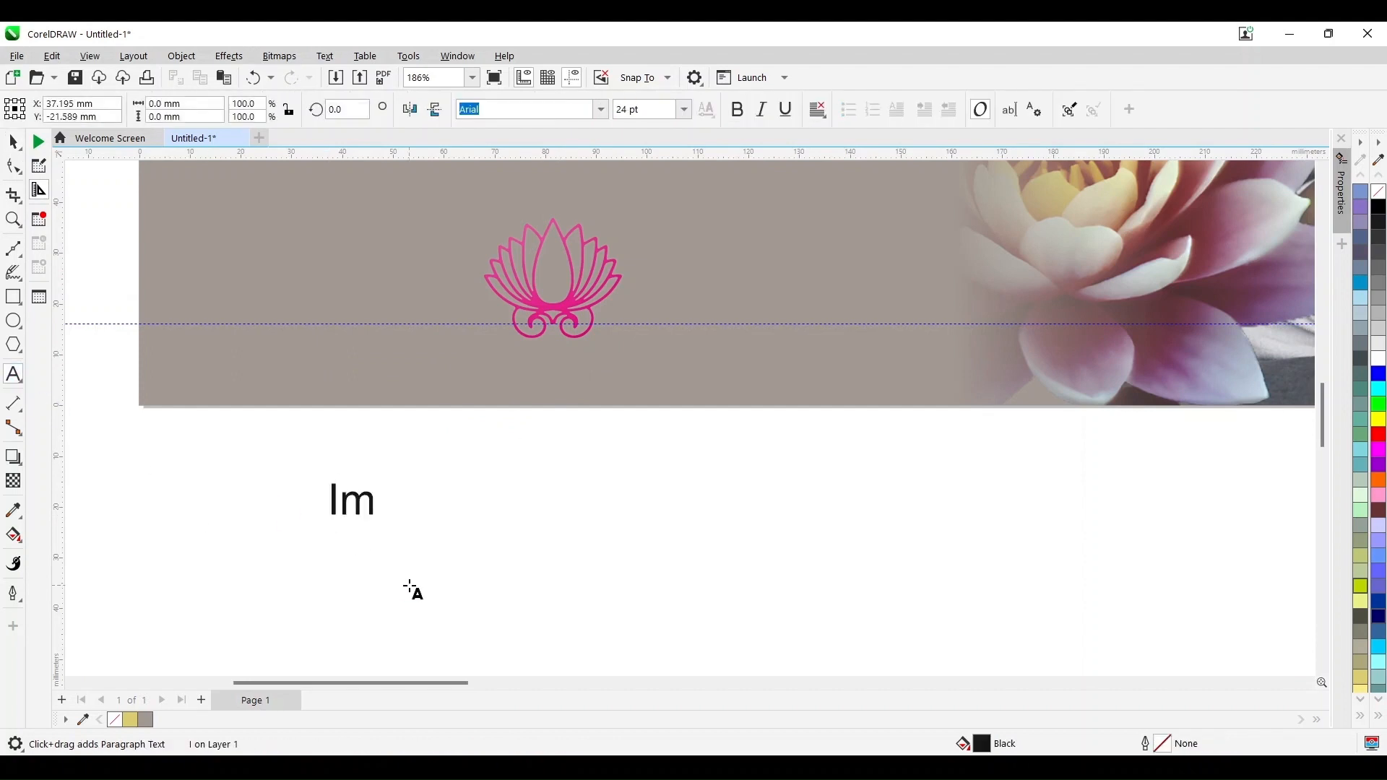
{"action": "type", "text": "aginary Spa"}
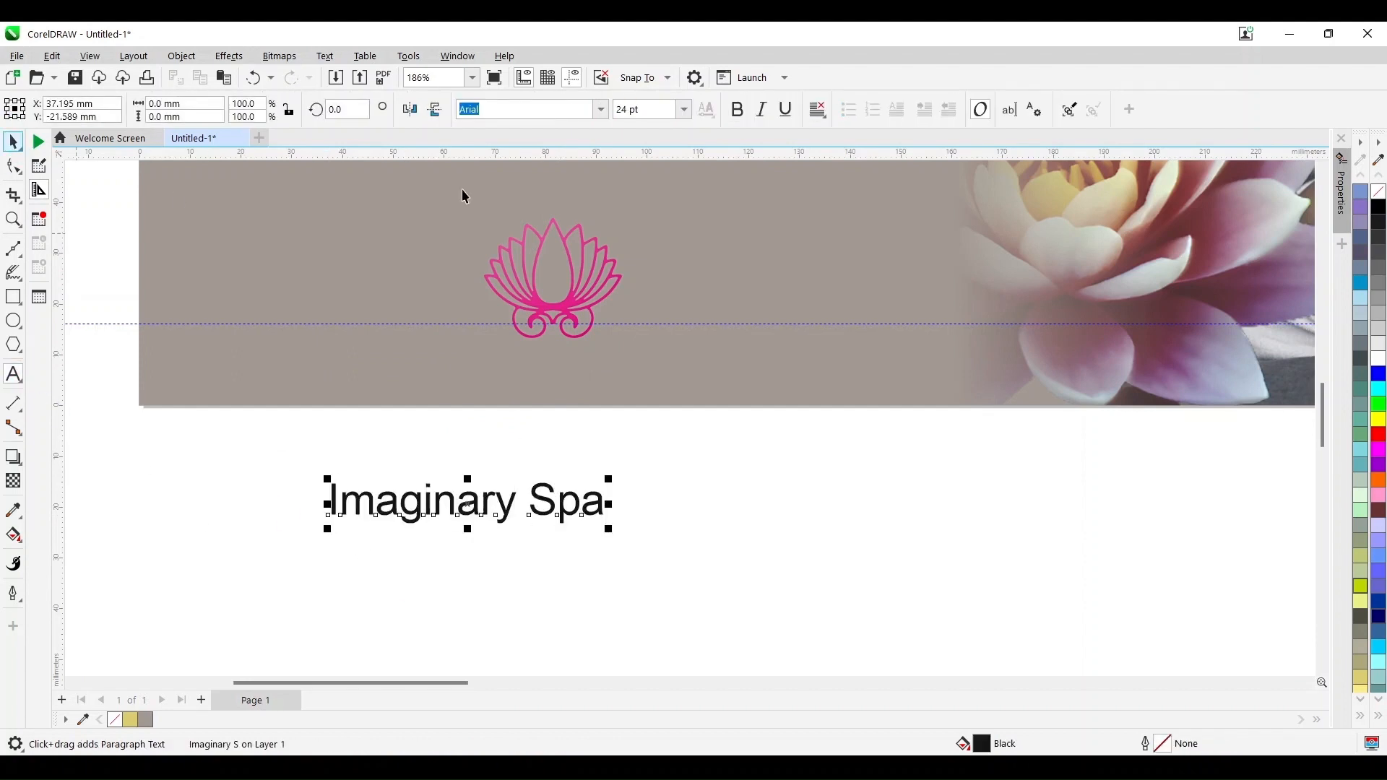
{"action": "key", "text": "ctrl+space"}
{"action": "left_click", "coordinate": [604, 110]}
{"action": "left_click", "coordinate": [557, 323]}
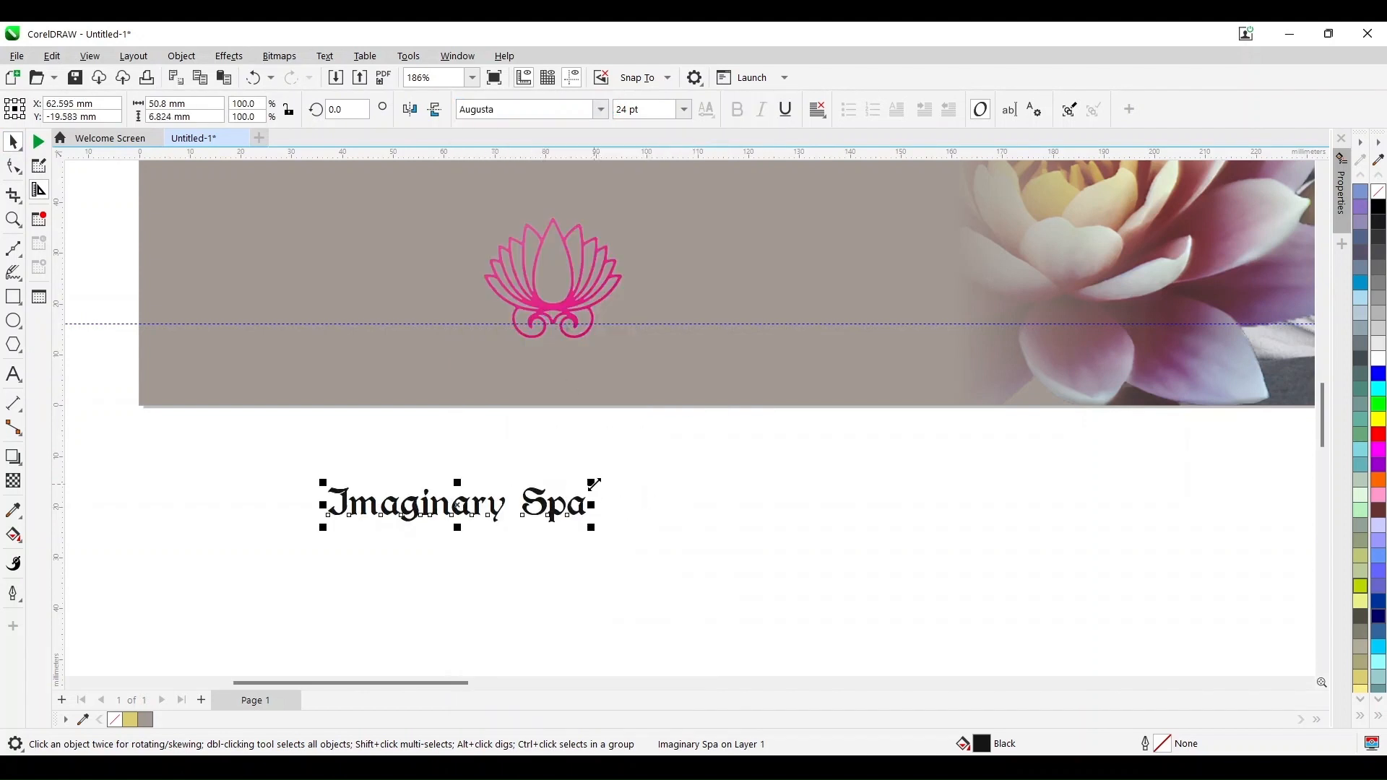
Enlarge the Imaginary Spa text to about 94 mm wide and centre it directly under the lotus
{"action": "left_click_drag", "start_coordinate": [594, 484], "coordinate": [813, 411]}
{"action": "left_click_drag", "start_coordinate": [633, 492], "coordinate": [640, 372]}
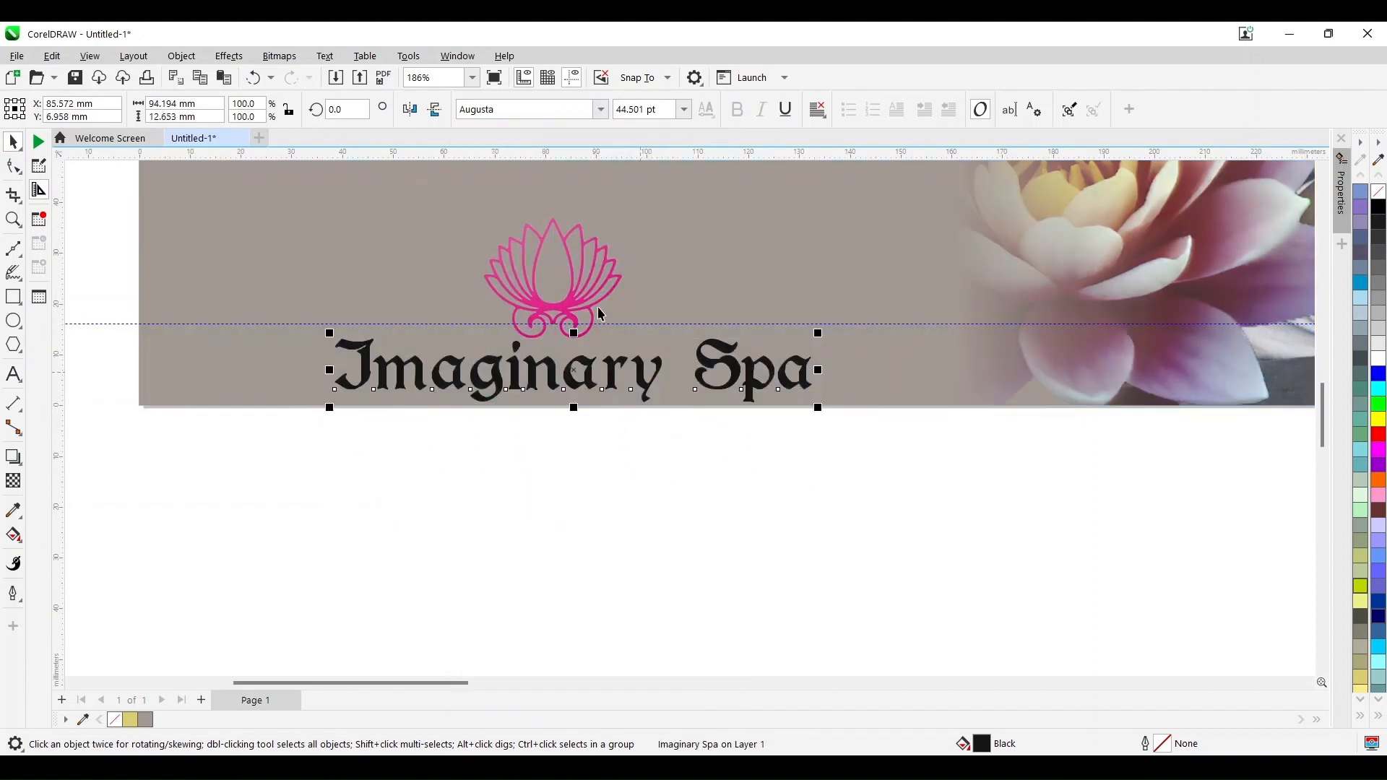
{"action": "left_click", "coordinate": [598, 301], "text": "shift"}
{"action": "key", "text": "c"}
{"action": "left_click", "coordinate": [606, 463]}
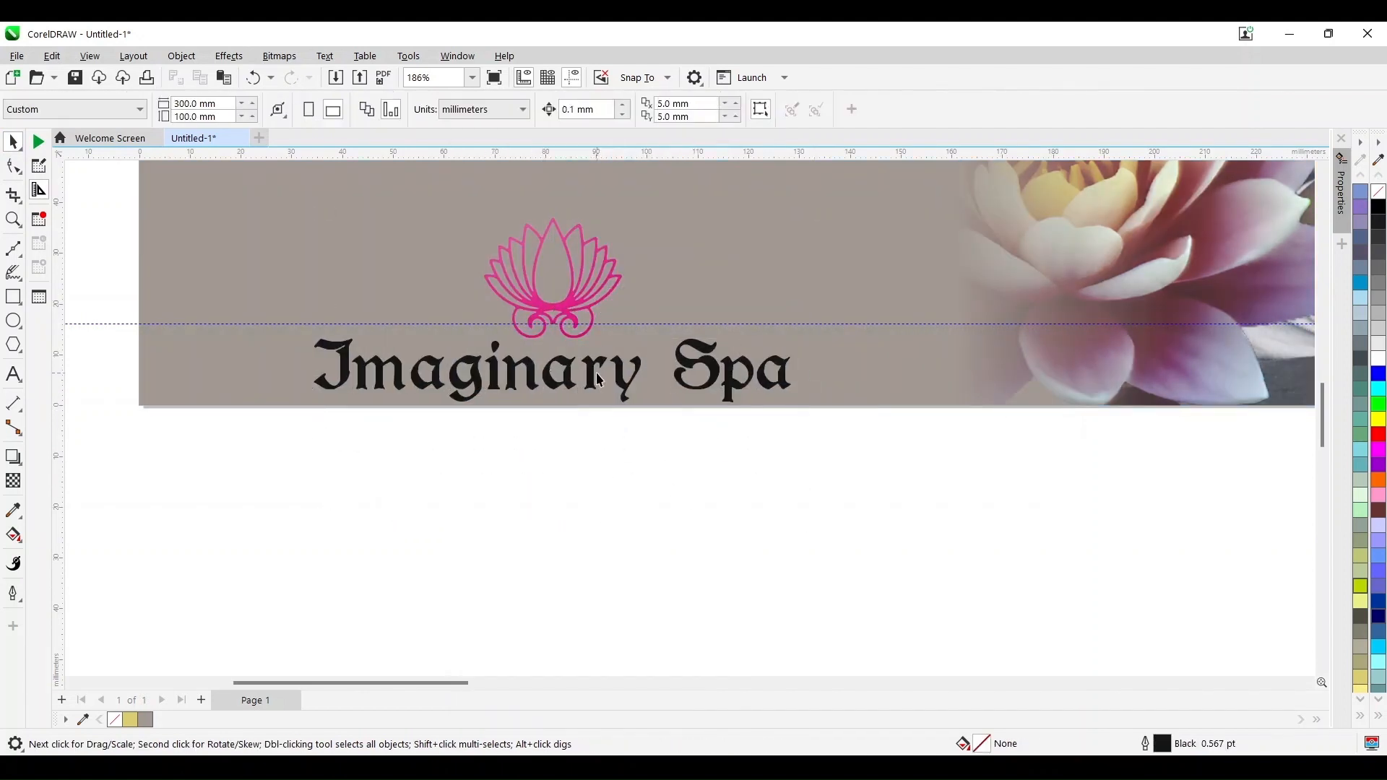
Copy the lotus's pink fountain fill onto the Imaginary Spa text
{"action": "left_click", "coordinate": [598, 378]}
{"action": "left_click", "coordinate": [568, 313]}
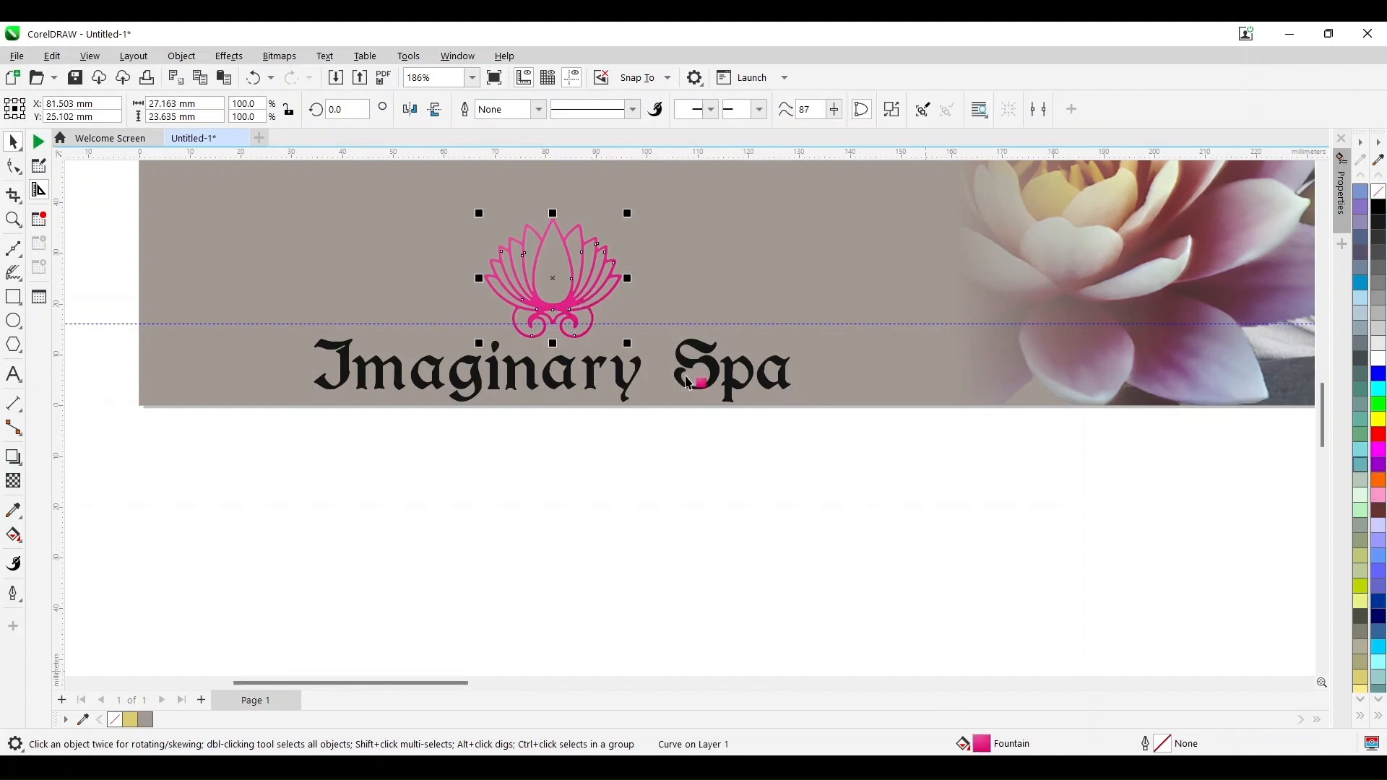
{"action": "left_click_drag", "start_coordinate": [685, 377], "coordinate": [684, 364]}
Fill the lotus illustration and the Imaginary Spa text with solid magenta
{"action": "scroll", "coordinate": [540, 462], "scroll_direction": "down", "scroll_amount": 3}
{"action": "scroll", "coordinate": [512, 363], "scroll_direction": "up", "scroll_amount": 1}
{"action": "left_click", "coordinate": [511, 329]}
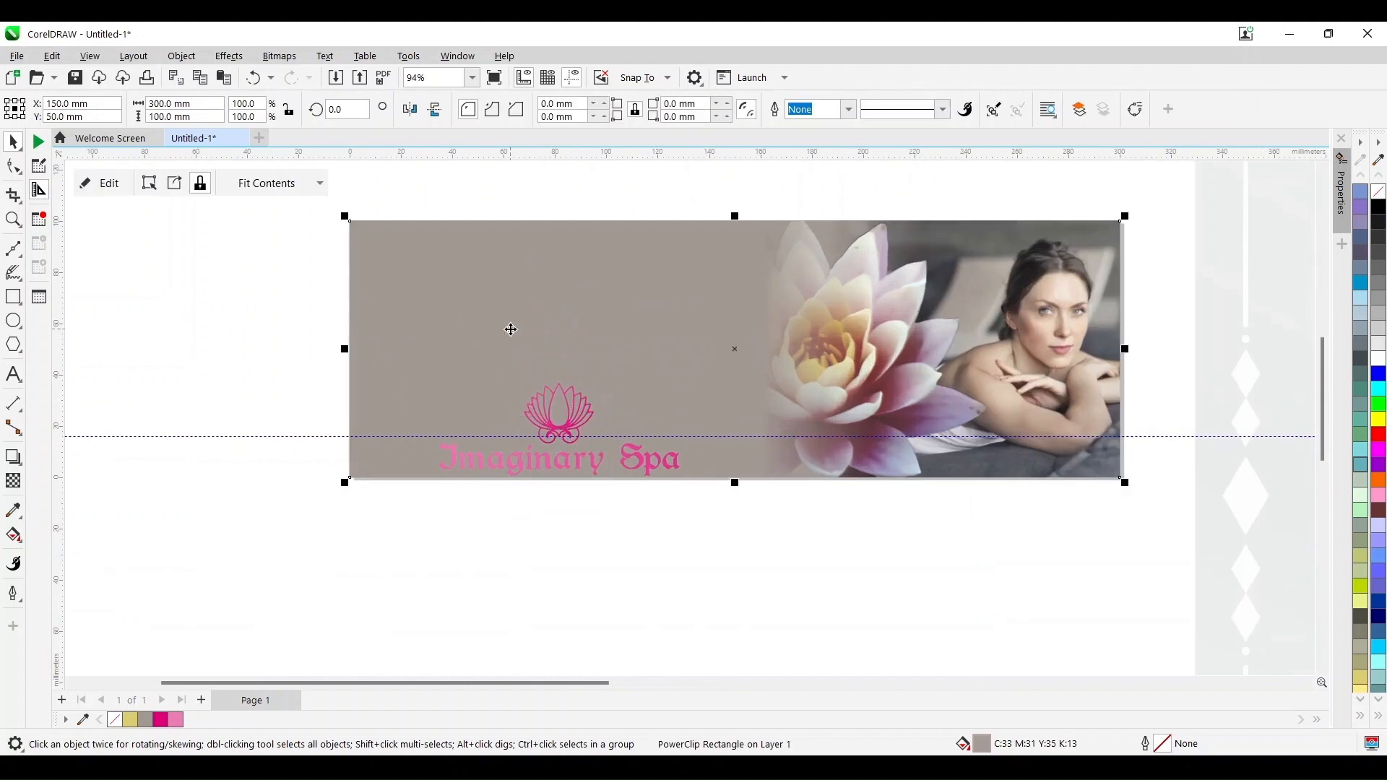
{"action": "left_click_drag", "start_coordinate": [402, 508], "coordinate": [737, 368]}
{"action": "left_click", "coordinate": [1378, 451]}
Fill the banner's background rectangle with Ice Blue
{"action": "left_click", "coordinate": [629, 380]}
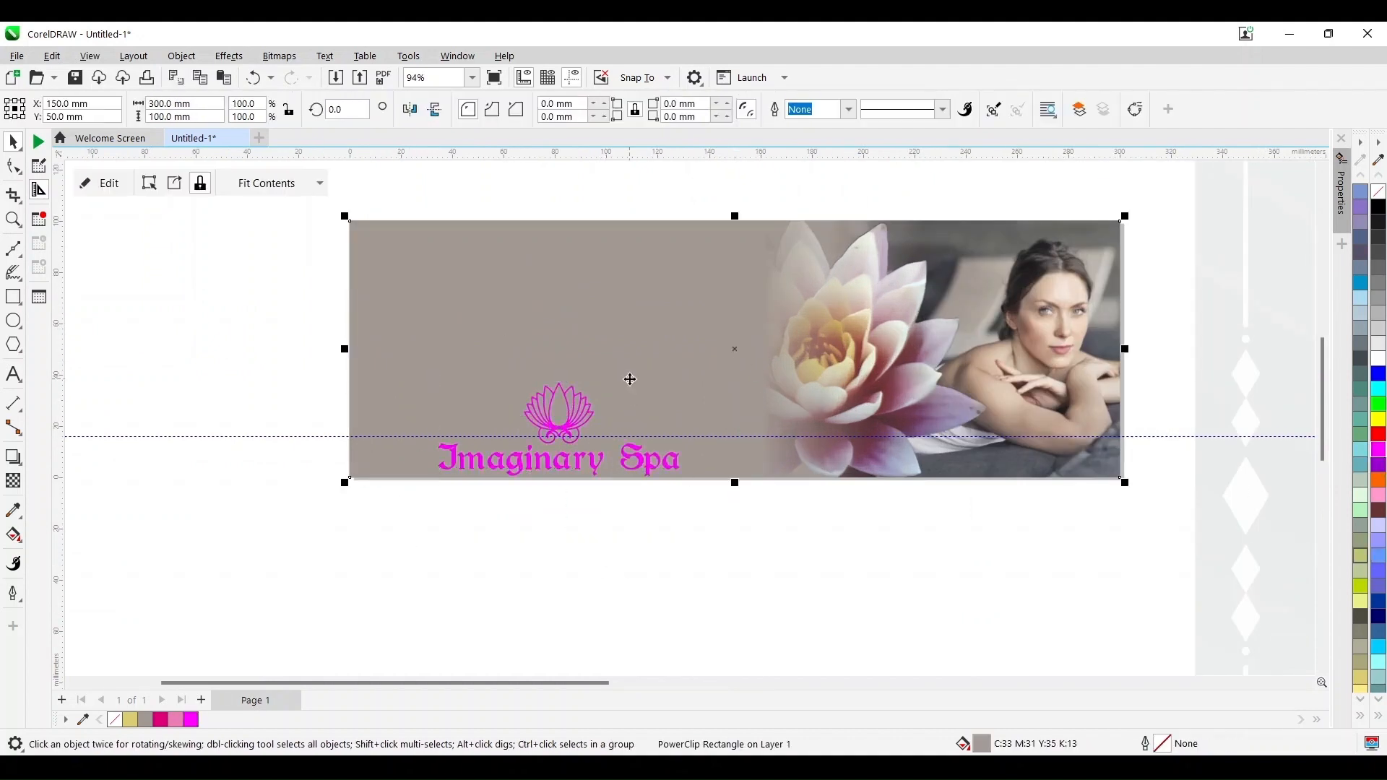
{"action": "left_click", "coordinate": [1361, 299]}
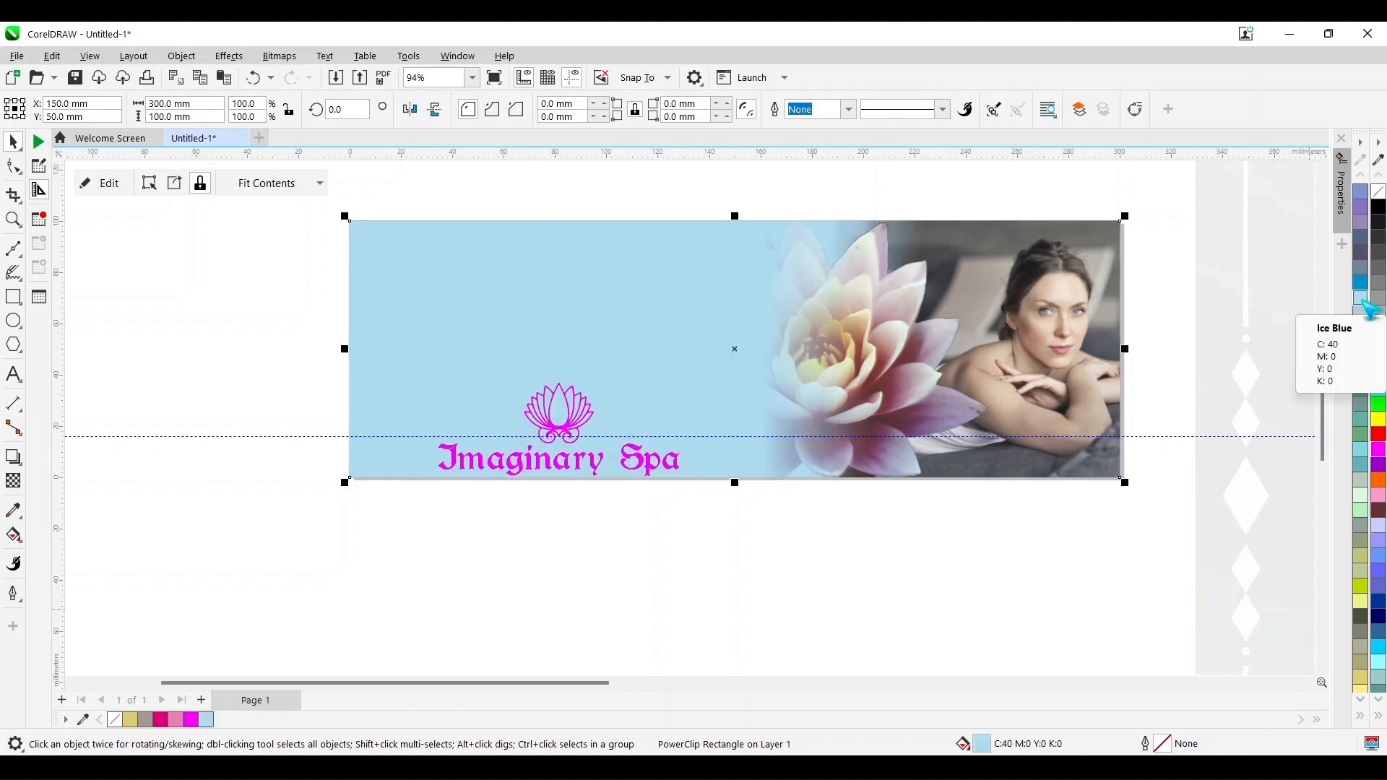
{"action": "left_click", "coordinate": [549, 566]}
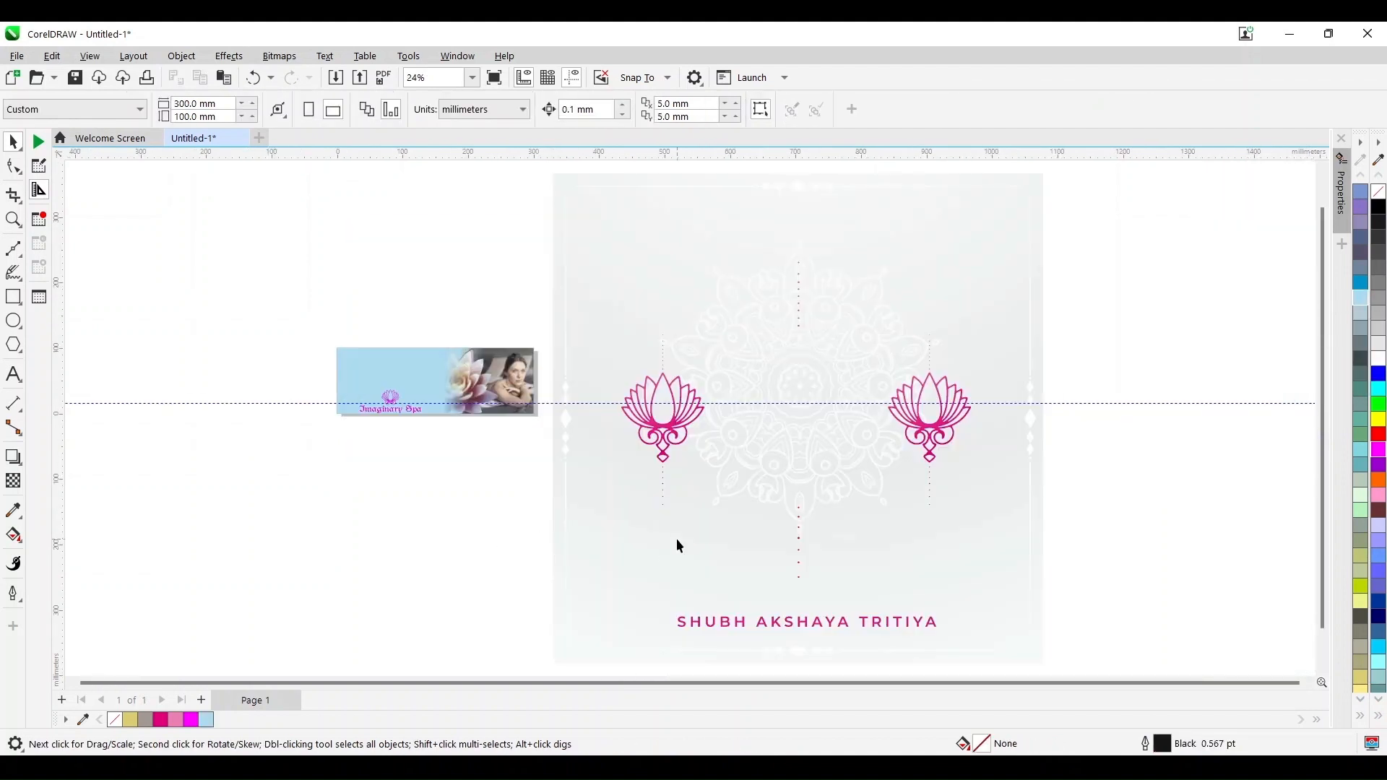
Scale the white mandala as one group to 29.8% and place it over the banner's left end
{"action": "left_click_drag", "start_coordinate": [1047, 272], "coordinate": [622, 597]}
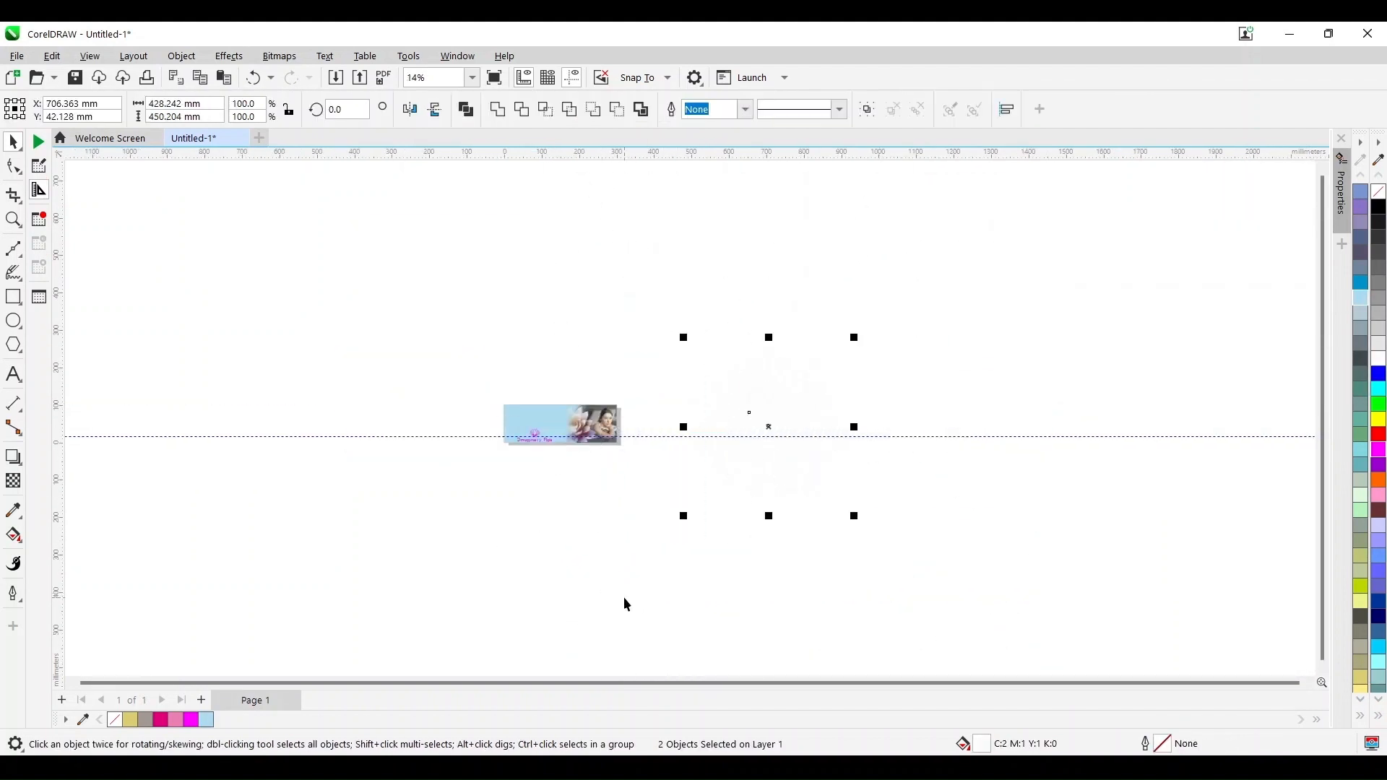
{"action": "left_click_drag", "start_coordinate": [854, 514], "coordinate": [794, 487]}
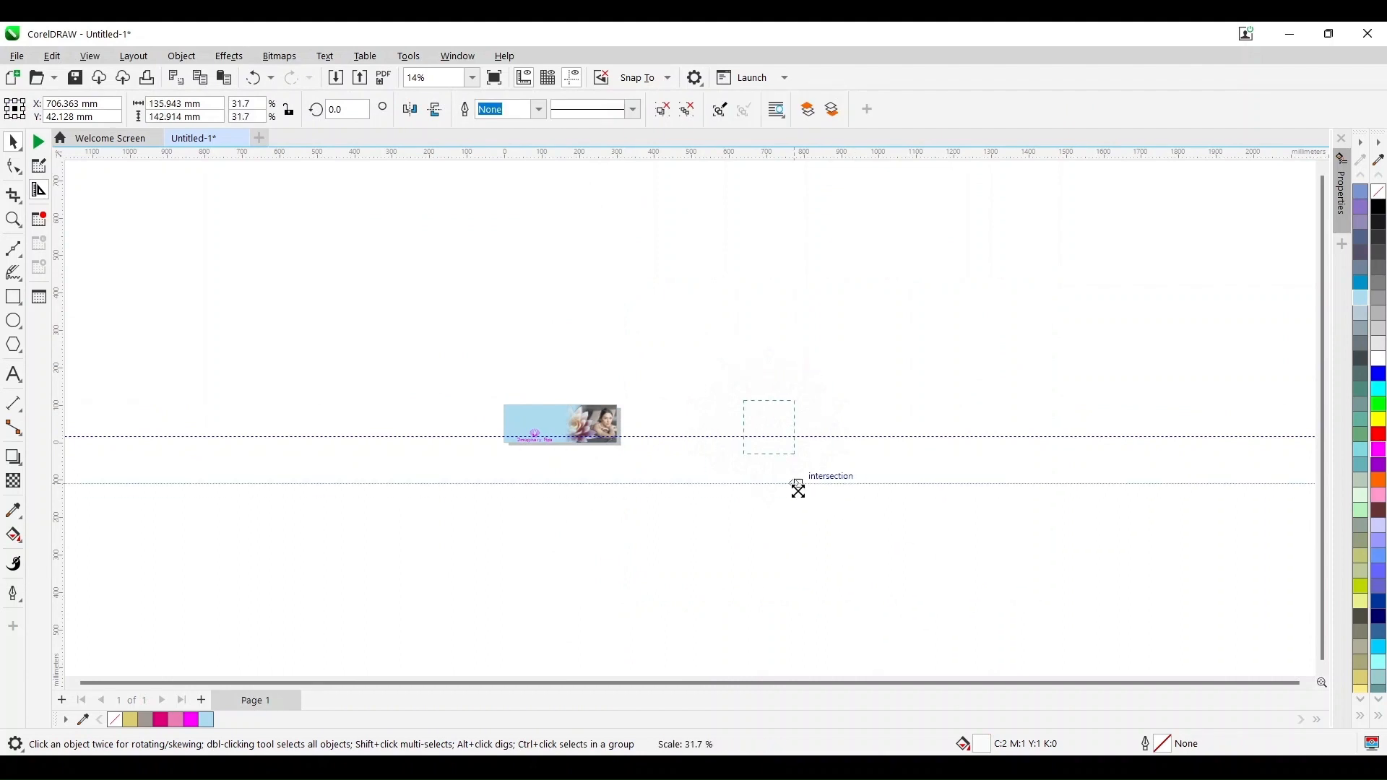
{"action": "left_click_drag", "start_coordinate": [767, 428], "coordinate": [516, 423]}
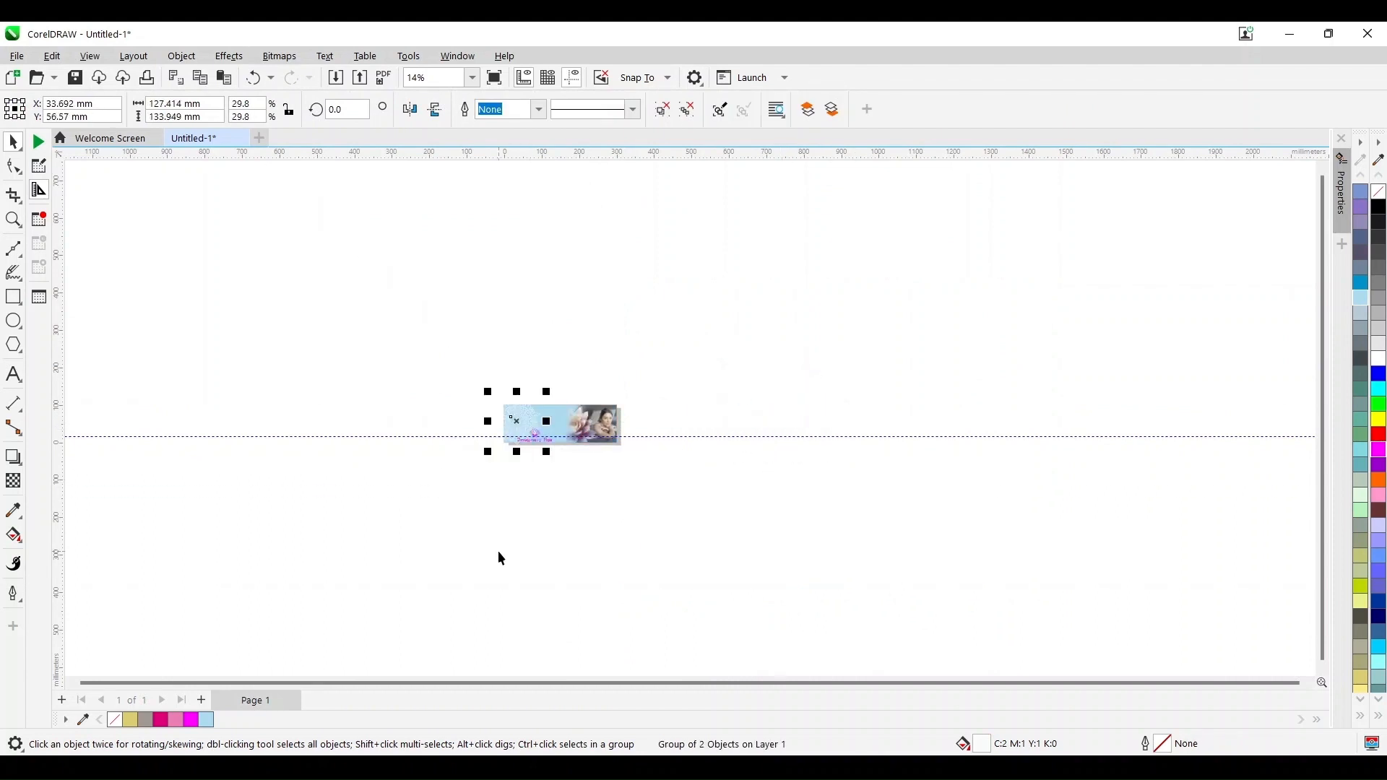
{"action": "key", "text": "shift+F2"}
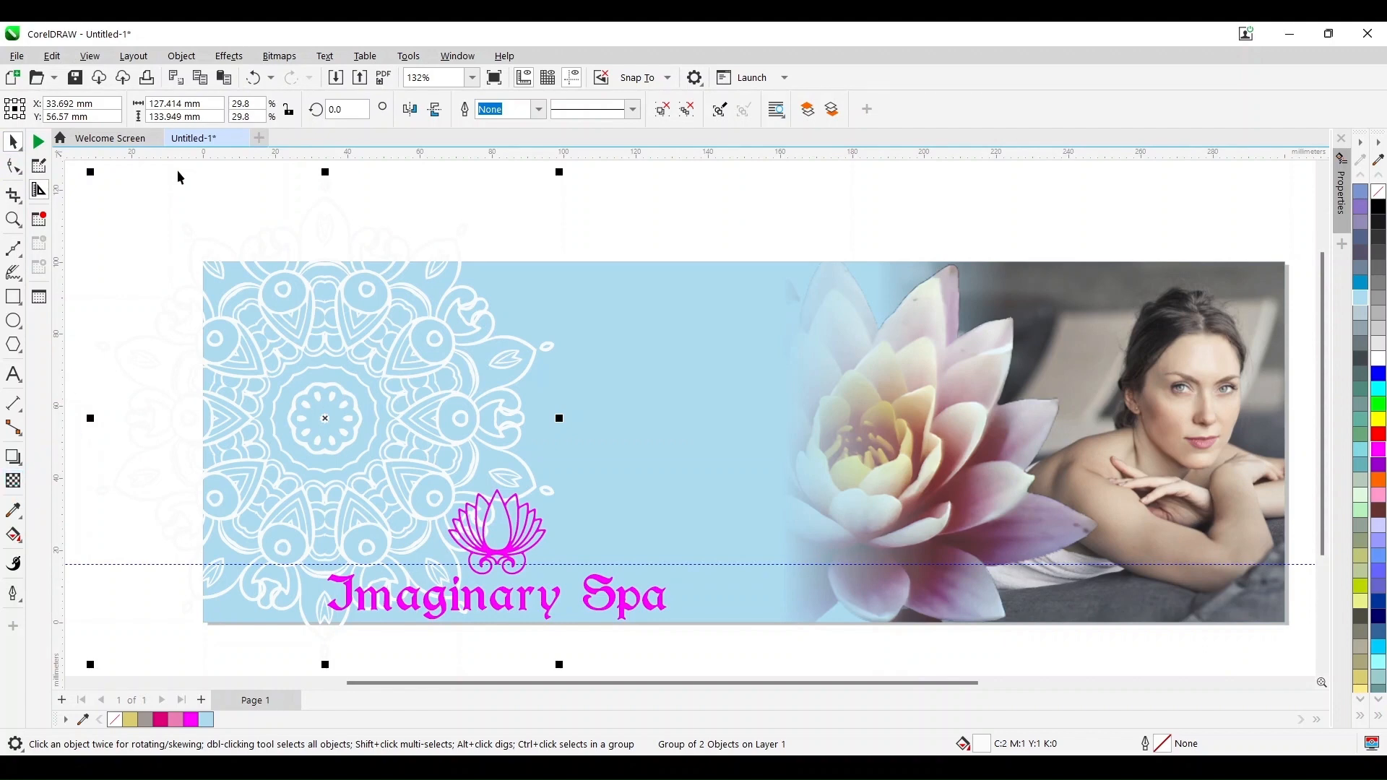
PowerClip the white mandala inside the banner's background rectangle
{"action": "left_click", "coordinate": [182, 55]}
{"action": "mouse_move", "coordinate": [210, 118]}
{"action": "left_click", "coordinate": [458, 120]}
{"action": "left_click", "coordinate": [542, 313]}
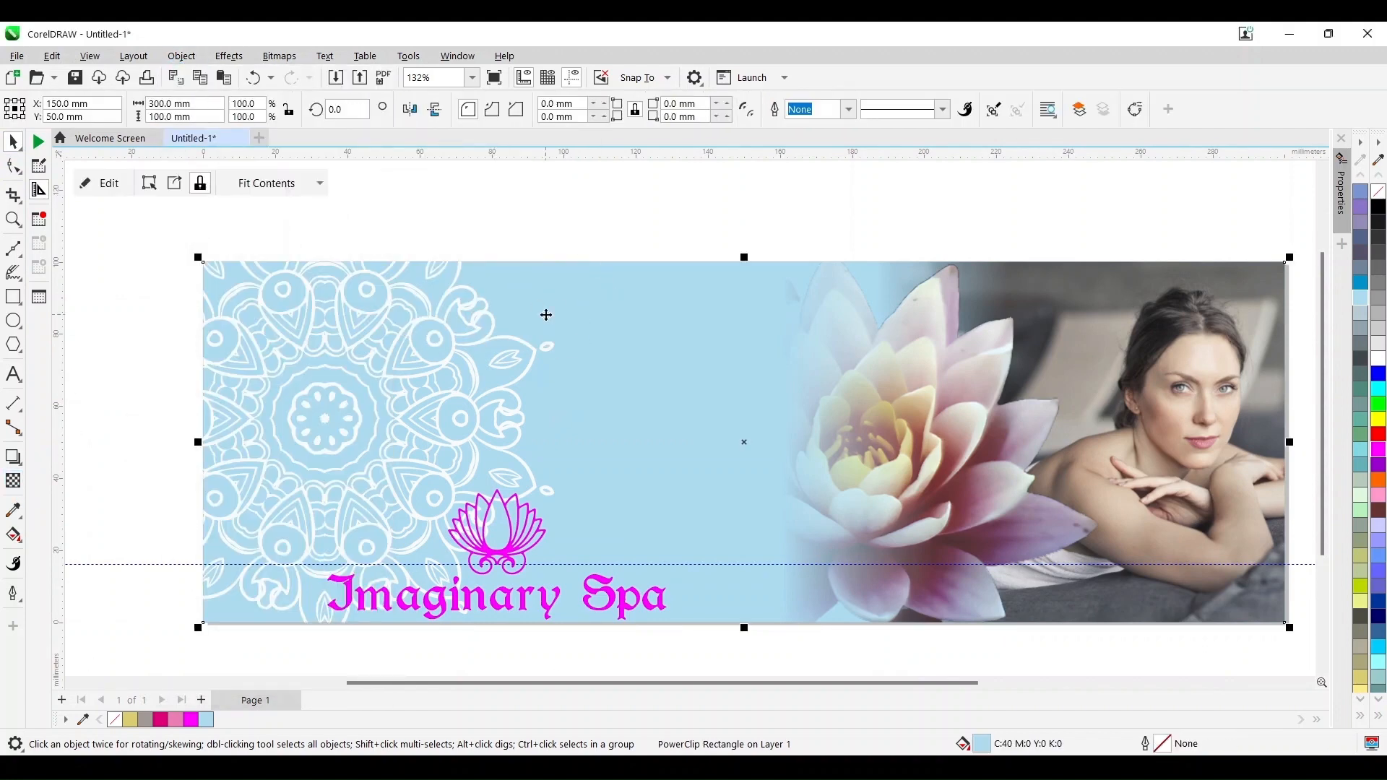
Apply uniform transparency to the white mandala inside the background rectangle's PowerClip and finish editing the clip contents
{"action": "double_click", "coordinate": [546, 315]}
{"action": "key", "text": "ctrl+a"}
{"action": "scroll", "coordinate": [310, 294], "scroll_direction": "down", "scroll_amount": 4}
{"action": "left_click", "coordinate": [149, 517]}
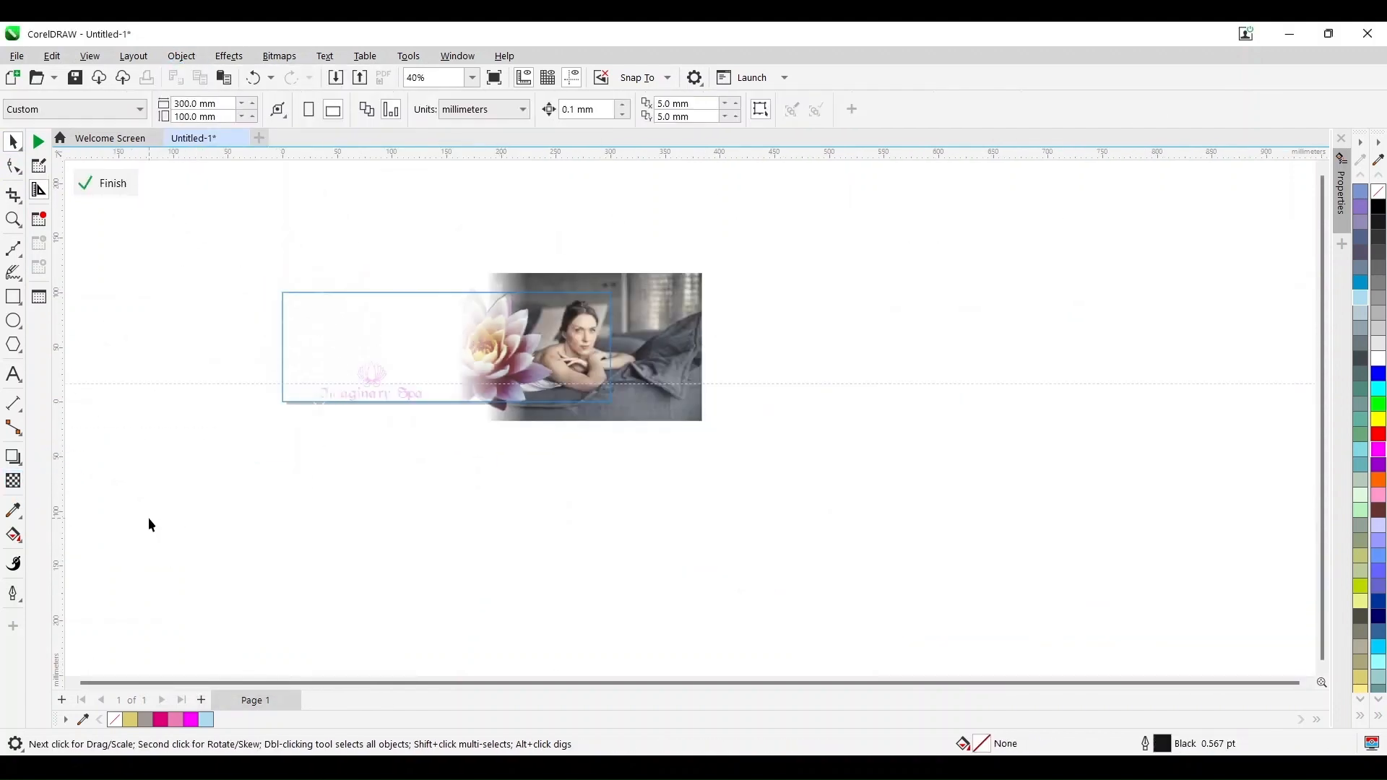
{"action": "left_click_drag", "start_coordinate": [418, 190], "coordinate": [419, 190]}
{"action": "left_click", "coordinate": [16, 481]}
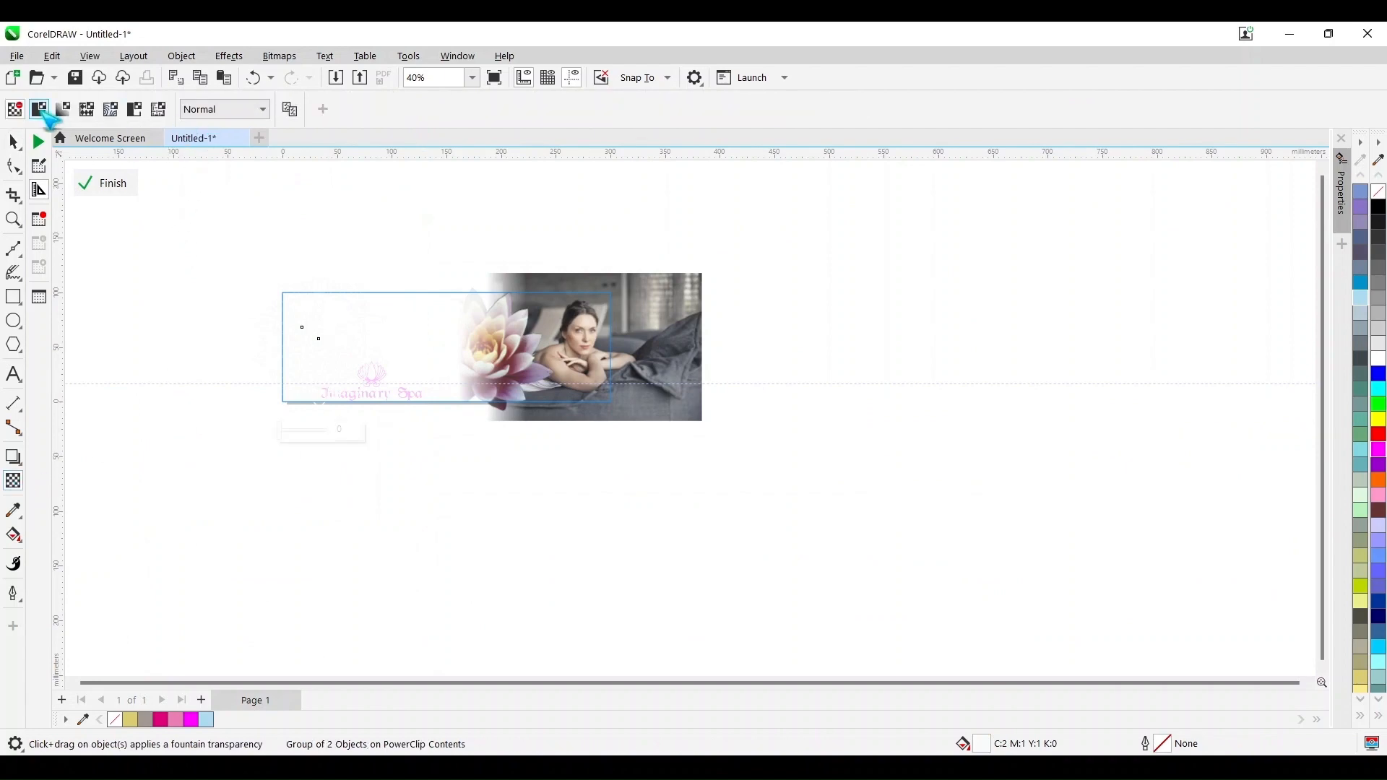
{"action": "left_click", "coordinate": [39, 110]}
{"action": "left_click", "coordinate": [13, 142]}
{"action": "left_click", "coordinate": [105, 183]}
{"action": "scroll", "coordinate": [350, 423], "scroll_direction": "up", "scroll_amount": 2}
{"action": "left_click", "coordinate": [1321, 166]}
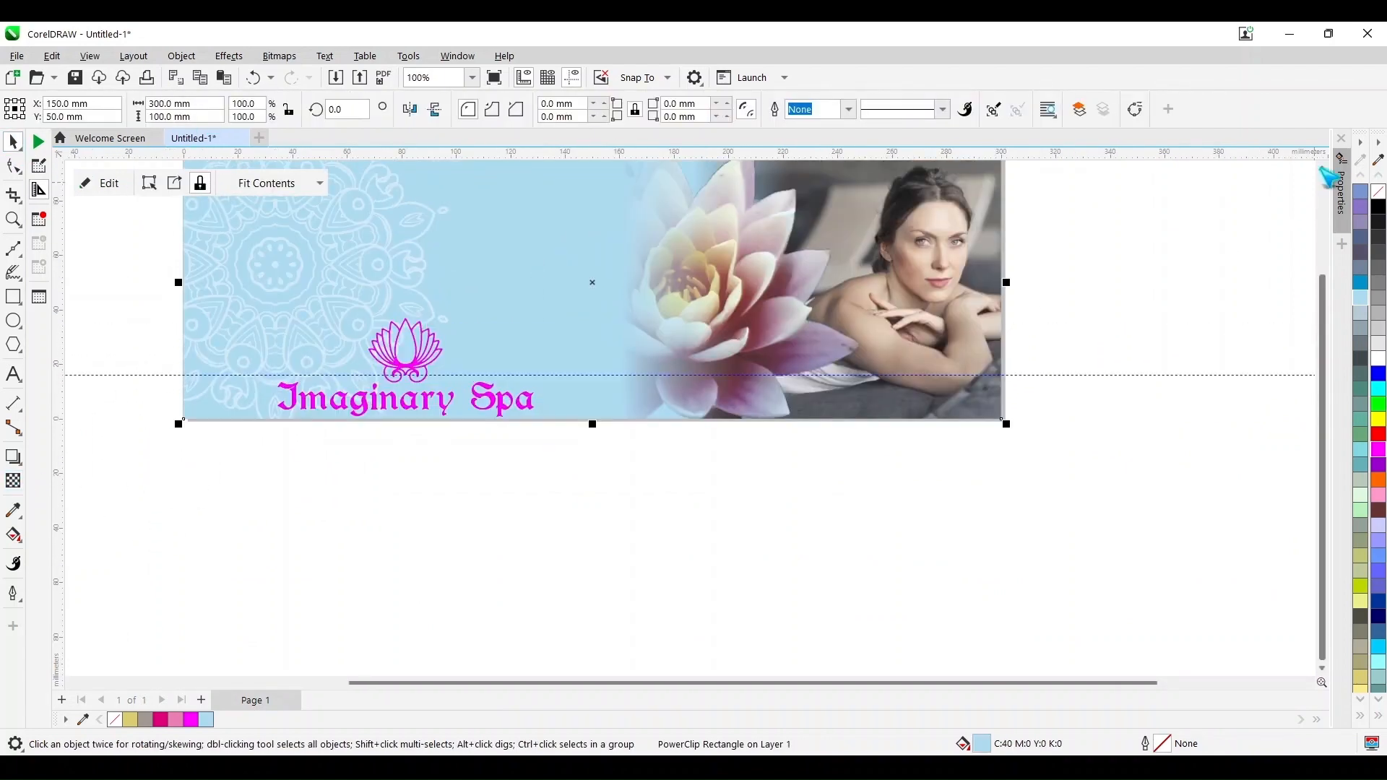
{"action": "left_click", "coordinate": [1321, 166]}
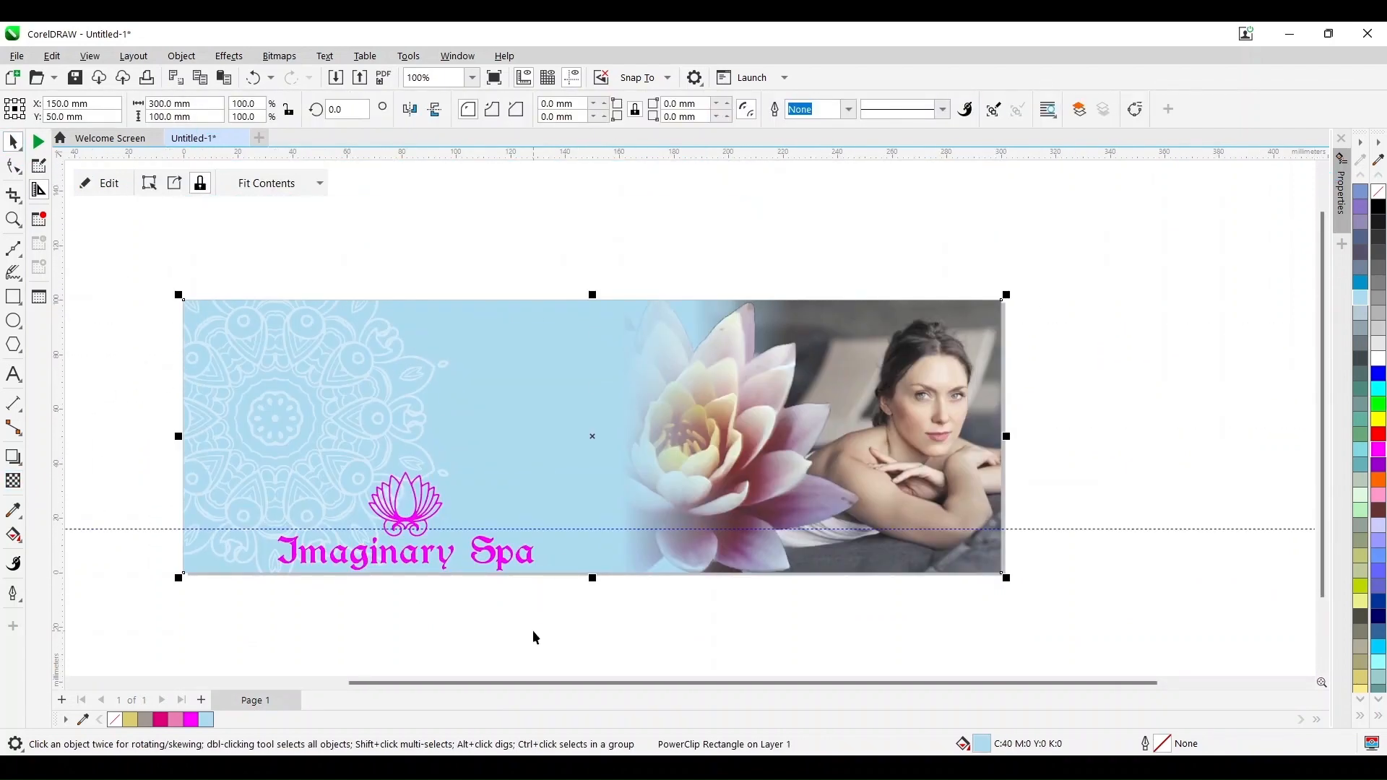
Create a paragraph text frame about 158 × 58 mm above the logo and set its font size to 10 pt
{"action": "left_click", "coordinate": [13, 375]}
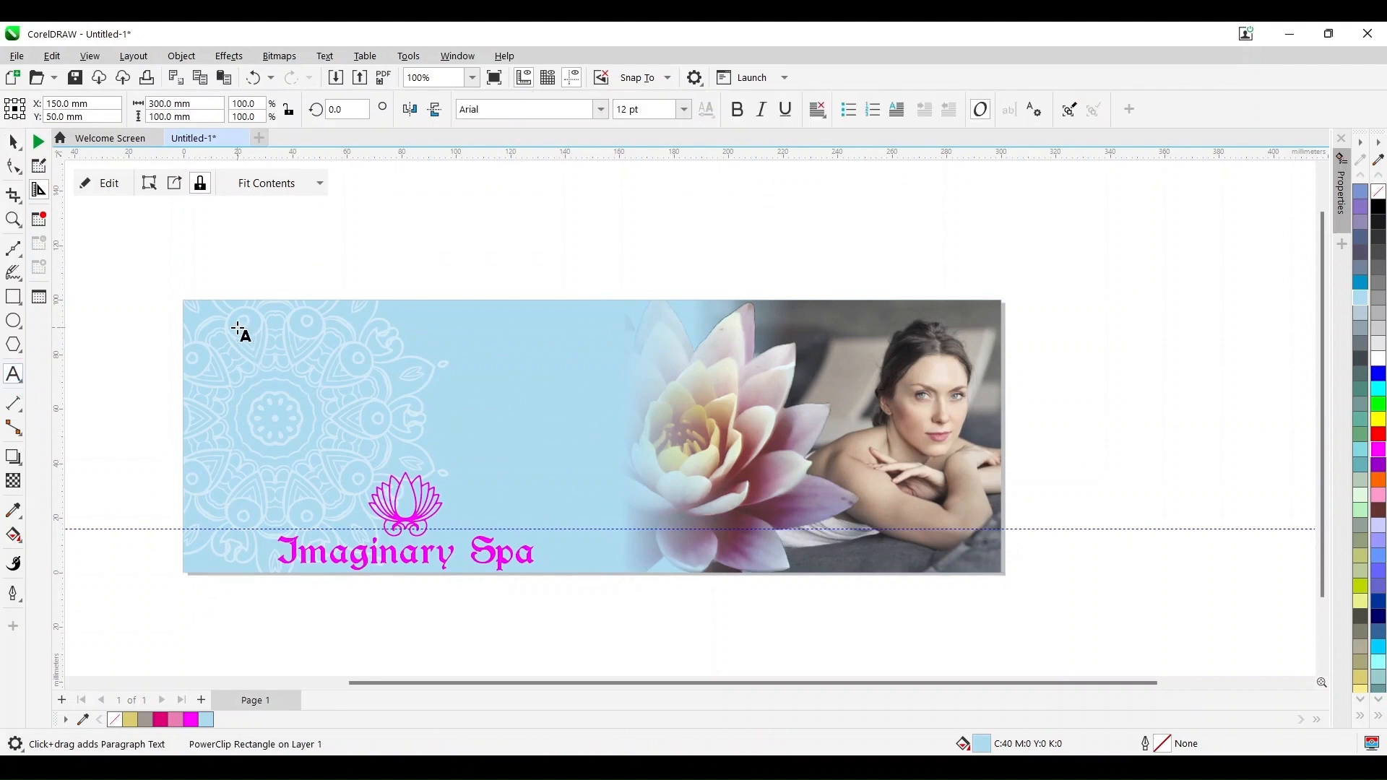
{"action": "left_click_drag", "start_coordinate": [208, 315], "coordinate": [638, 471]}
{"action": "left_click", "coordinate": [683, 109]}
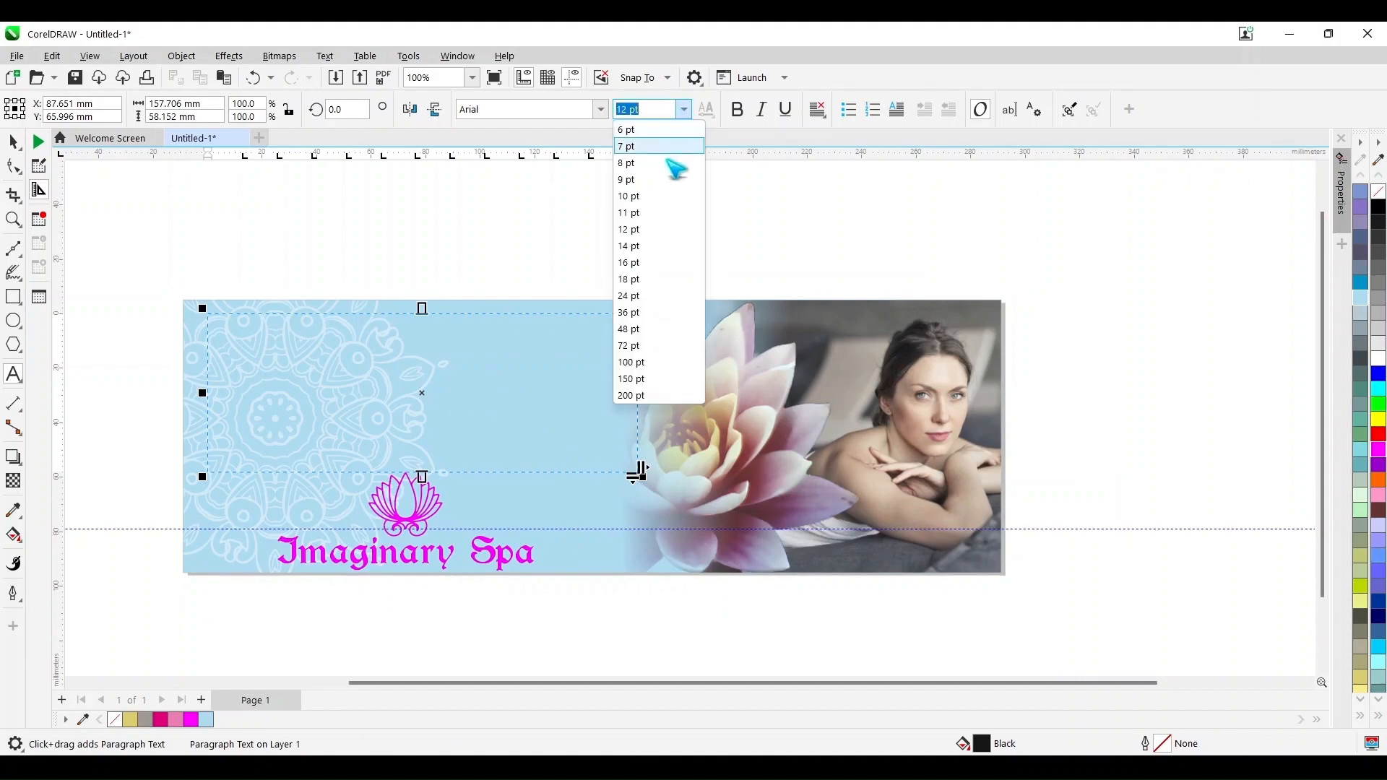
{"action": "left_click", "coordinate": [668, 198]}
Switch to the browser and copy the generated lorem ipsum paragraph on the loremipsum.io page
{"action": "key", "text": "alt+Tab"}
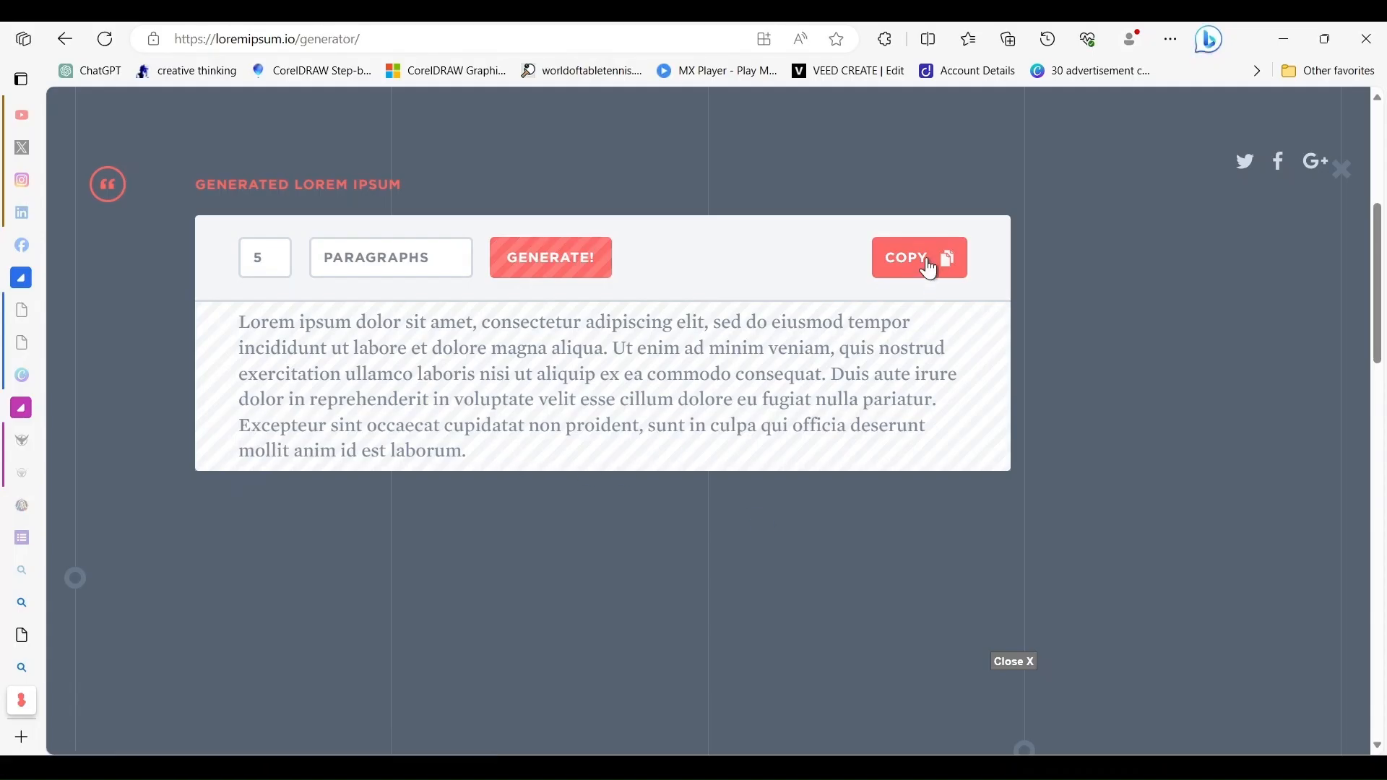
{"action": "scroll", "coordinate": [489, 463], "scroll_direction": "down", "scroll_amount": 4}
{"action": "scroll", "coordinate": [489, 463], "scroll_direction": "up", "scroll_amount": 5}
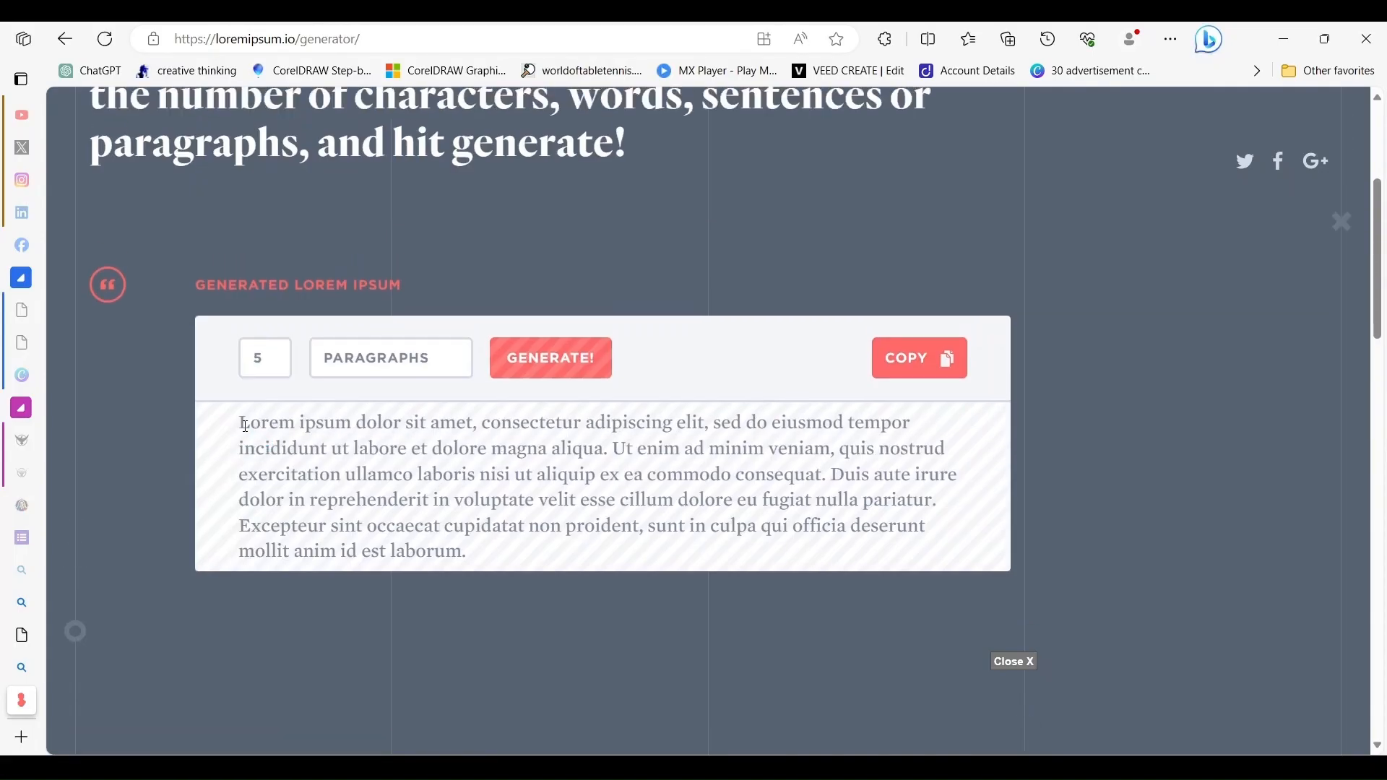
{"action": "left_click_drag", "start_coordinate": [241, 423], "coordinate": [511, 561]}
{"action": "key", "text": "ctrl+c"}
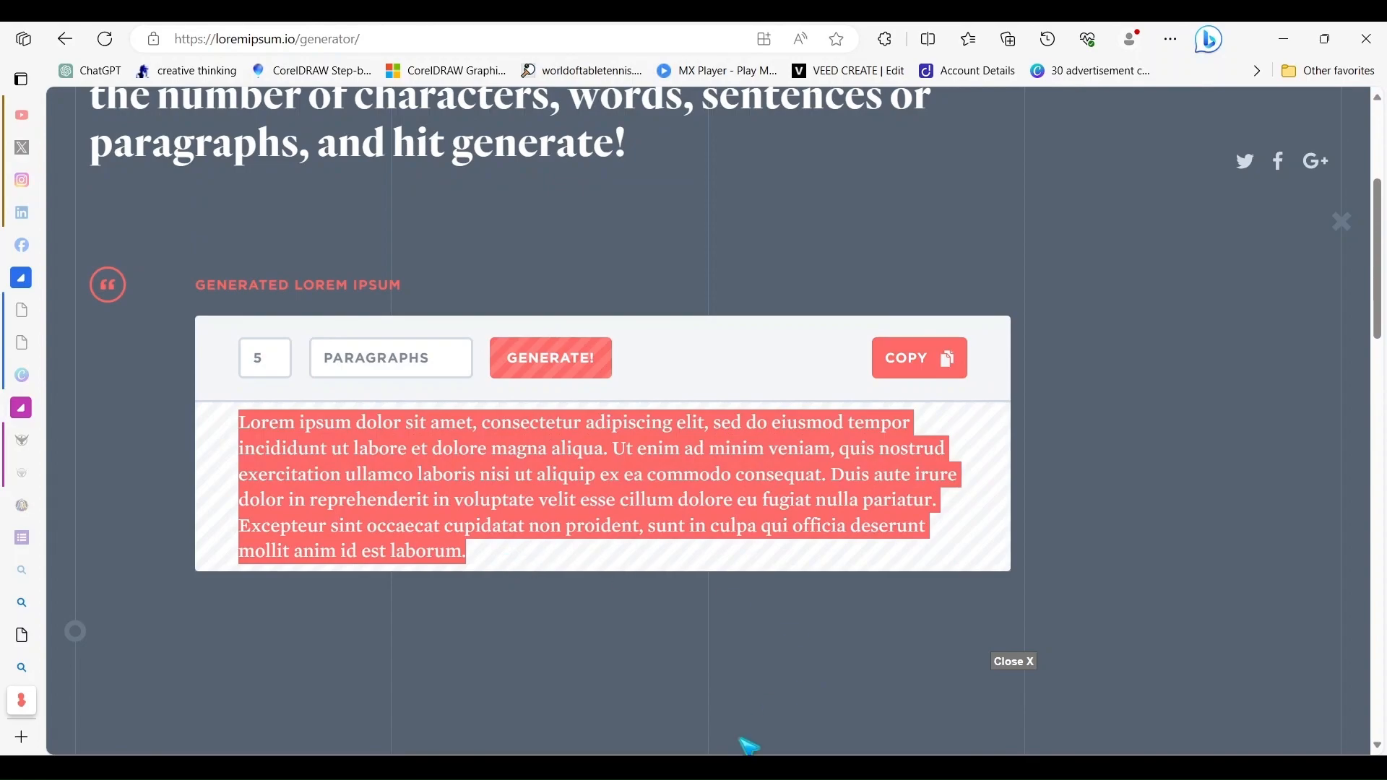
Switch back to CorelDRAW and paste the lorem ipsum paragraph into the text frame
{"action": "key", "text": "alt+Tab"}
{"action": "key", "text": "ctrl+v"}
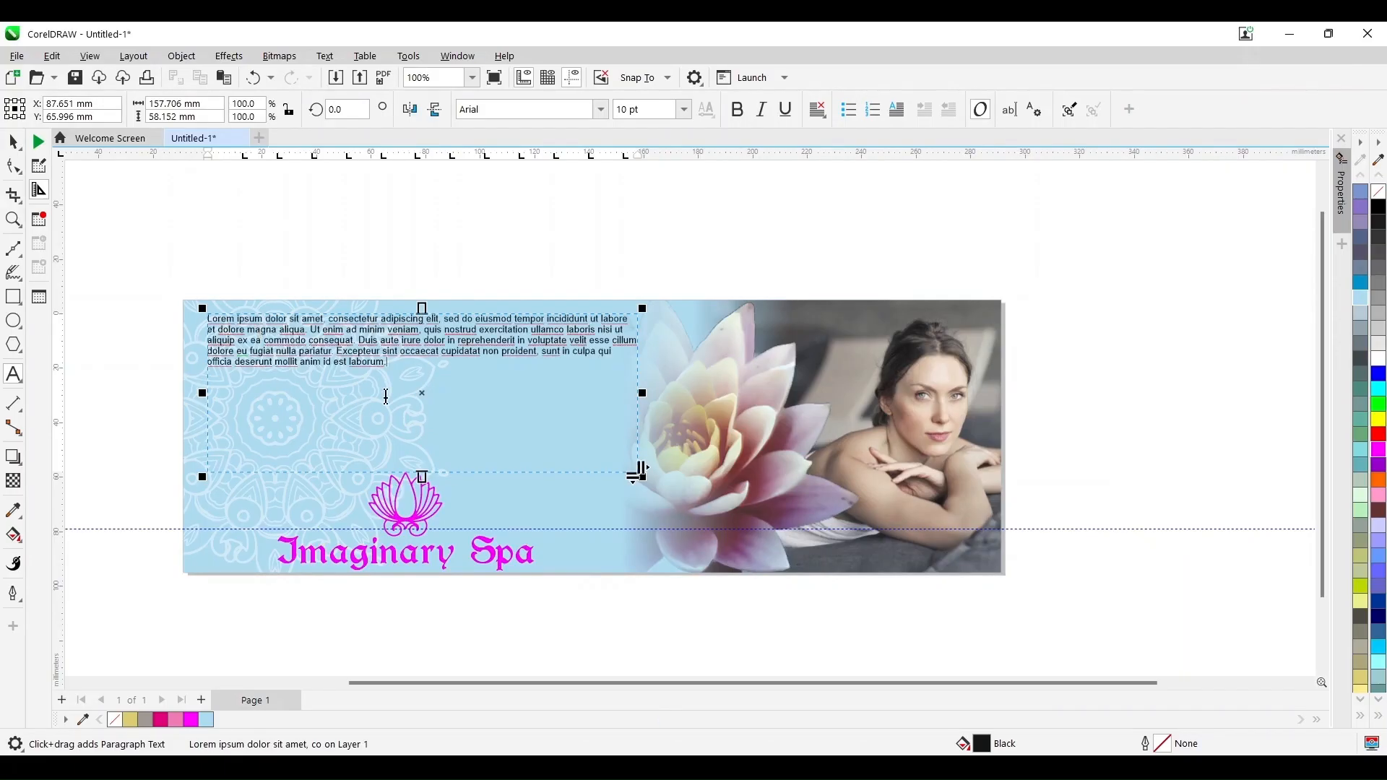
{"action": "key", "text": "Escape"}
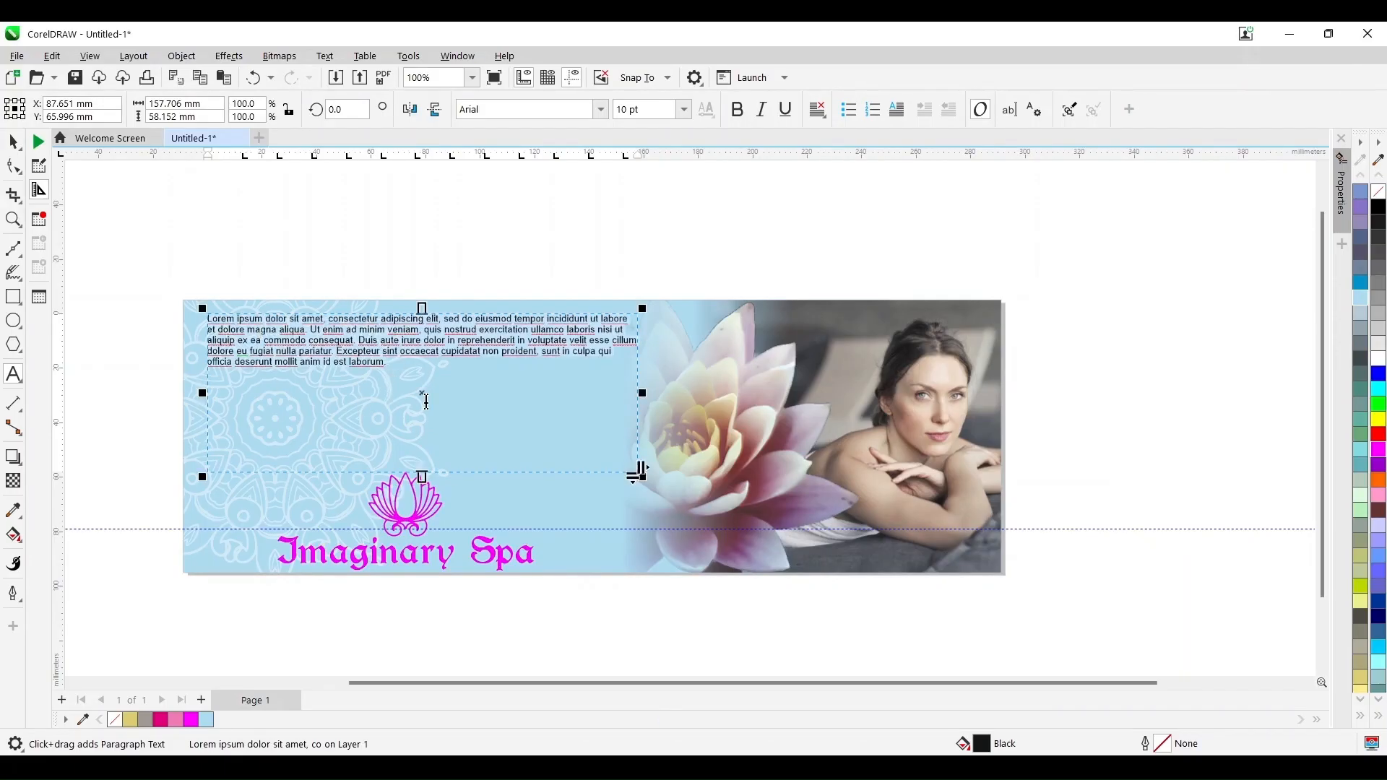
Scale the lotus and Imaginary Spa text together to about 61 × 24 mm and place them near the banner's lower edge
{"action": "key", "text": "space"}
{"action": "left_click_drag", "start_coordinate": [241, 611], "coordinate": [531, 479]}
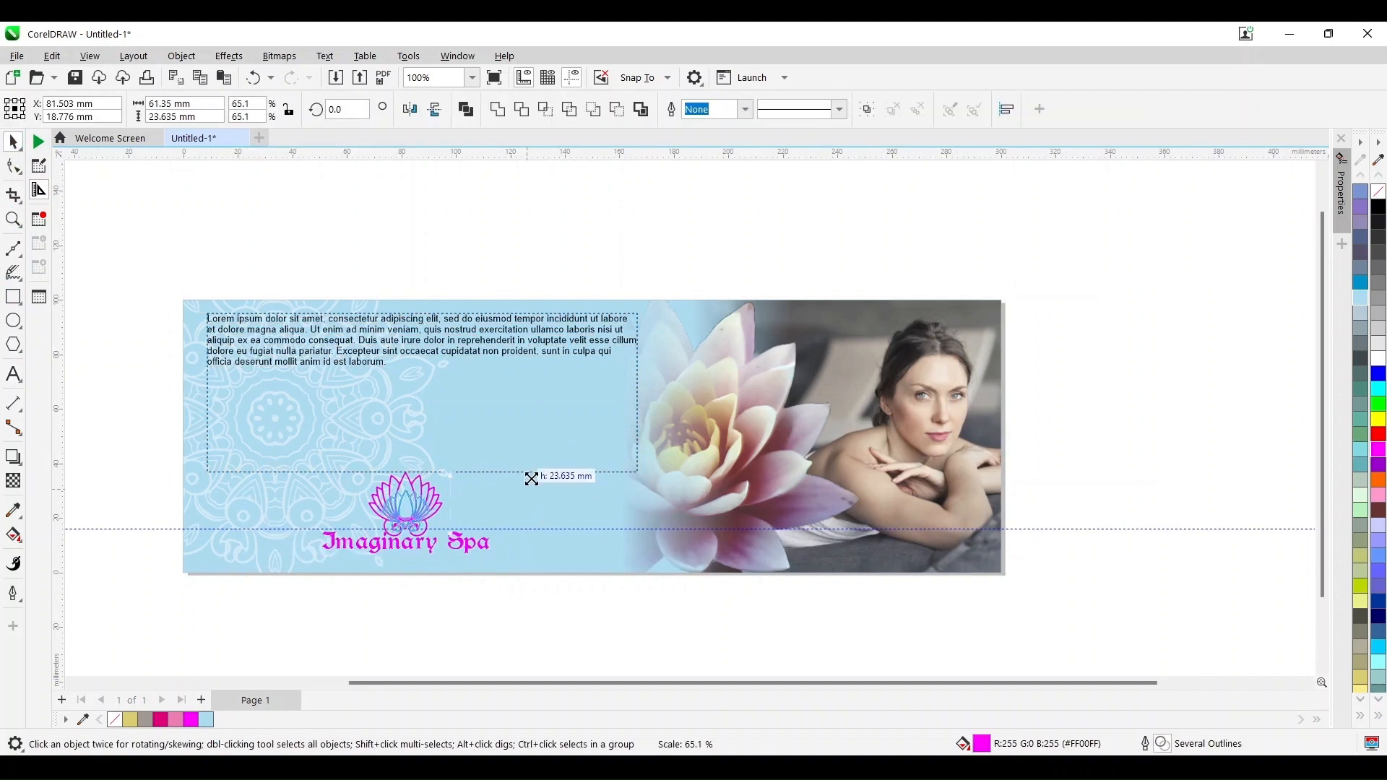
{"action": "left_click_drag", "start_coordinate": [409, 518], "coordinate": [416, 530]}
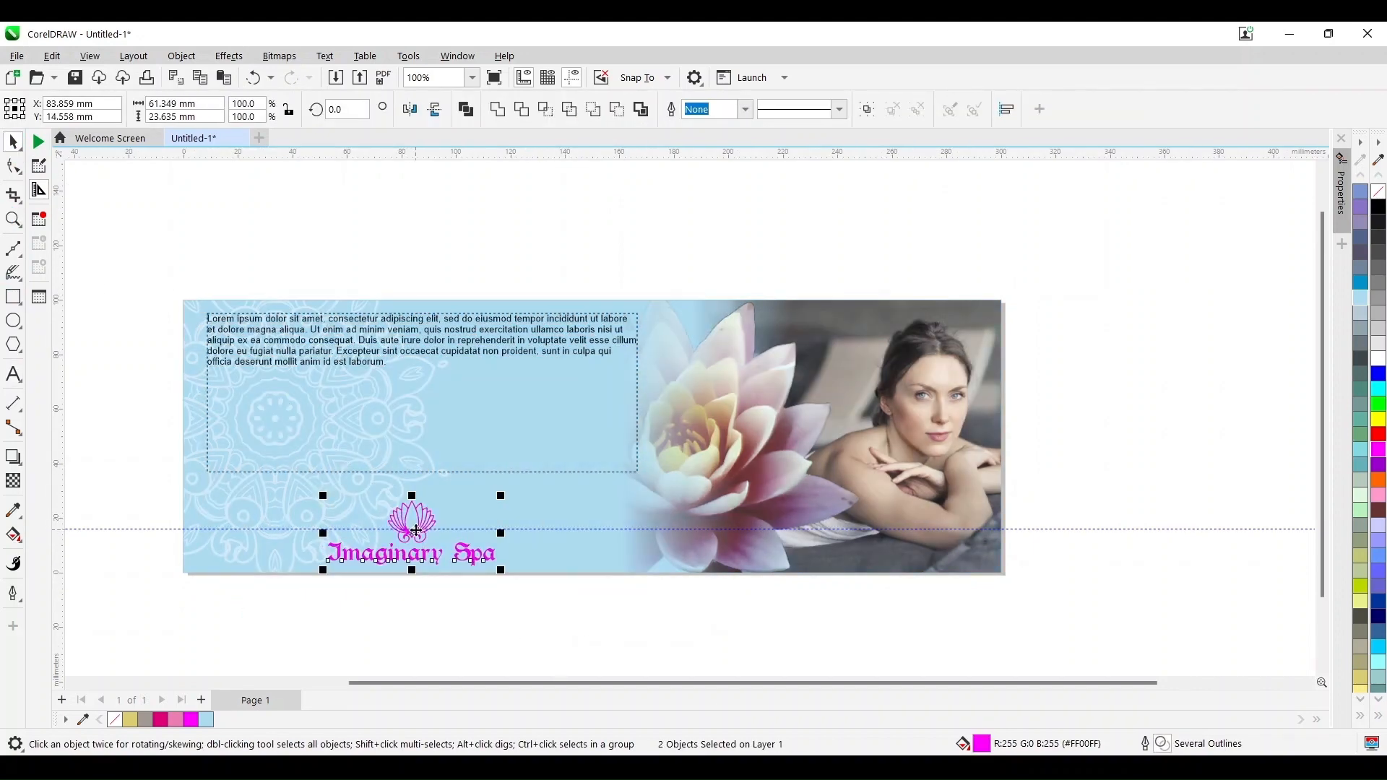
{"action": "left_click", "coordinate": [582, 635]}
Widen the paragraph text frame to about 160 mm and center the lotus logo horizontally with it
{"action": "left_click", "coordinate": [498, 423]}
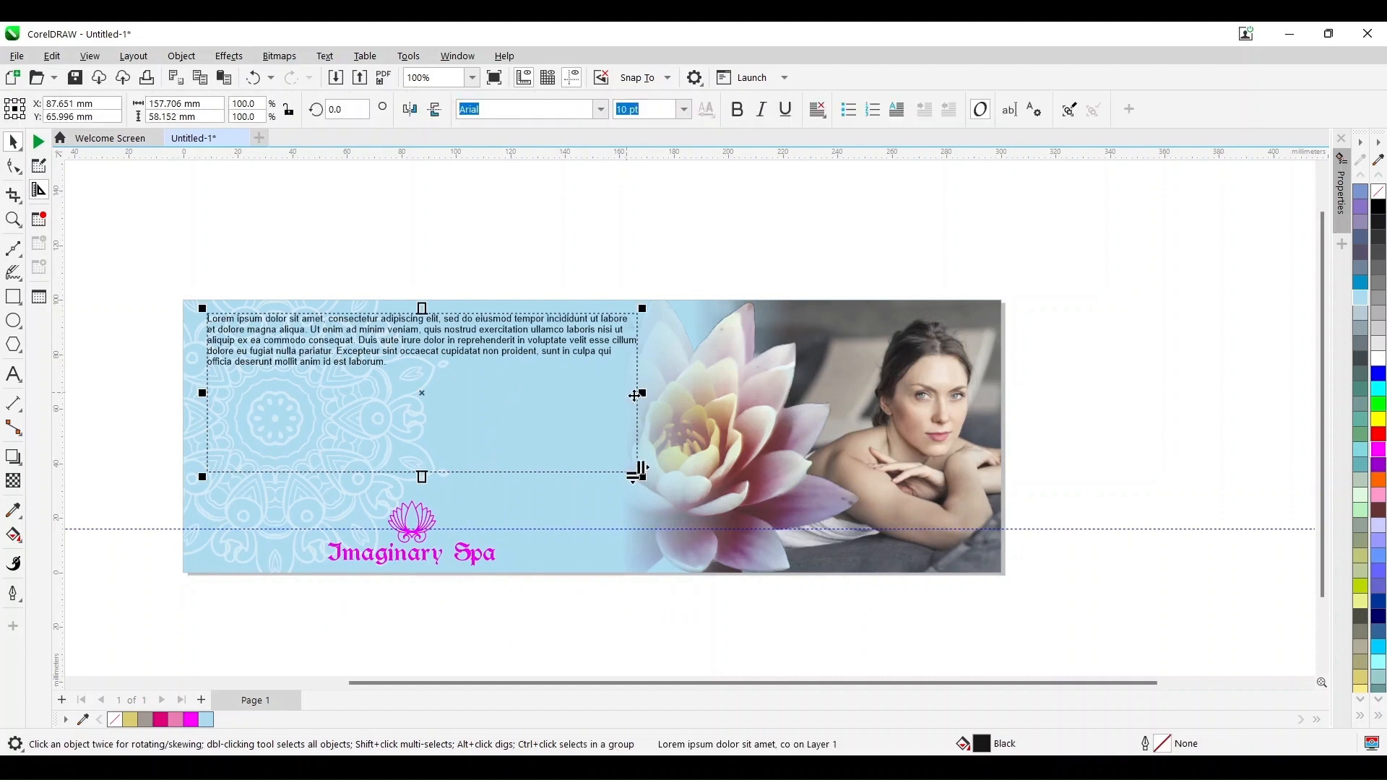
{"action": "left_click_drag", "start_coordinate": [638, 394], "coordinate": [643, 394]}
{"action": "left_click", "coordinate": [409, 533]}
{"action": "left_click", "coordinate": [425, 442], "text": "shift"}
{"action": "key", "text": "c"}
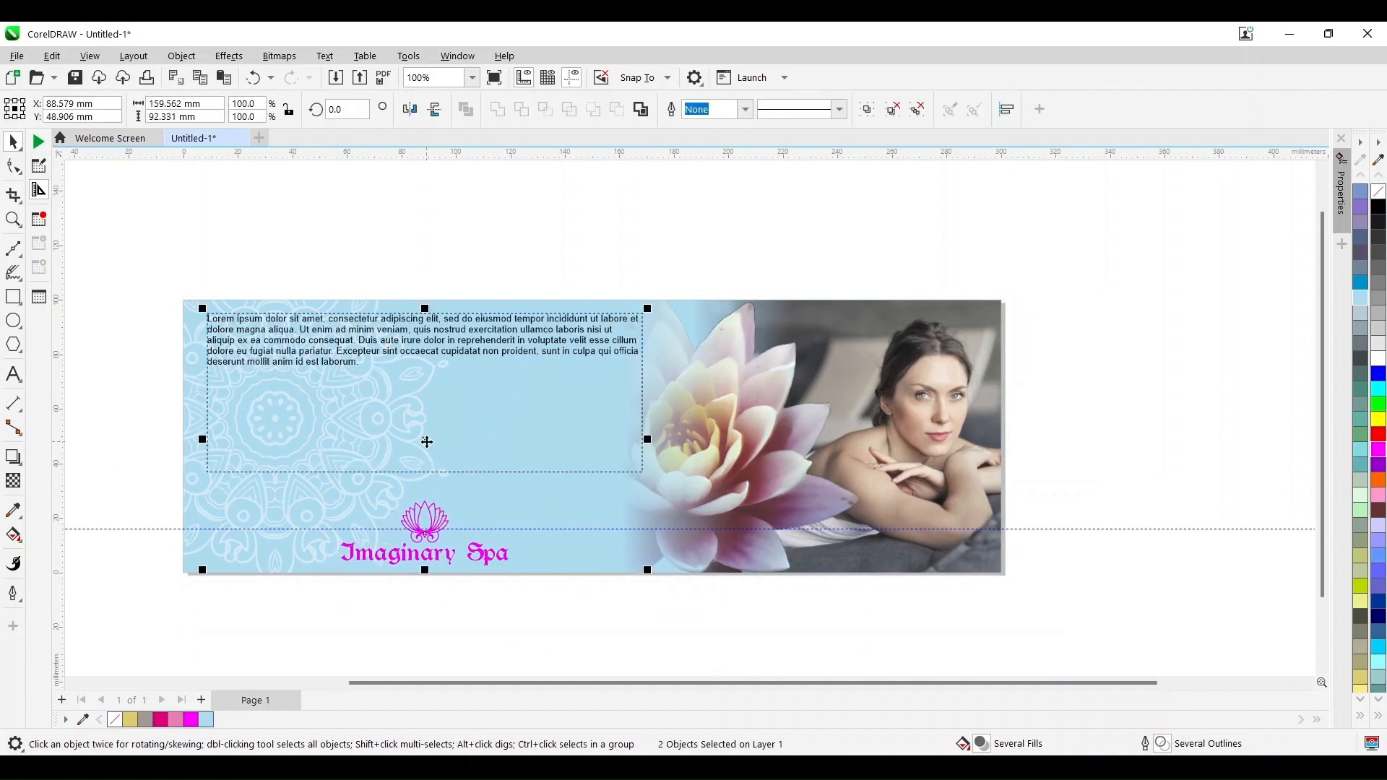
{"action": "key", "text": "Escape"}
Enlarge the paragraph text frame to about 162 × 64 mm and center the logo horizontally with it again
{"action": "left_click", "coordinate": [384, 423]}
{"action": "left_click_drag", "start_coordinate": [202, 393], "coordinate": [193, 393]}
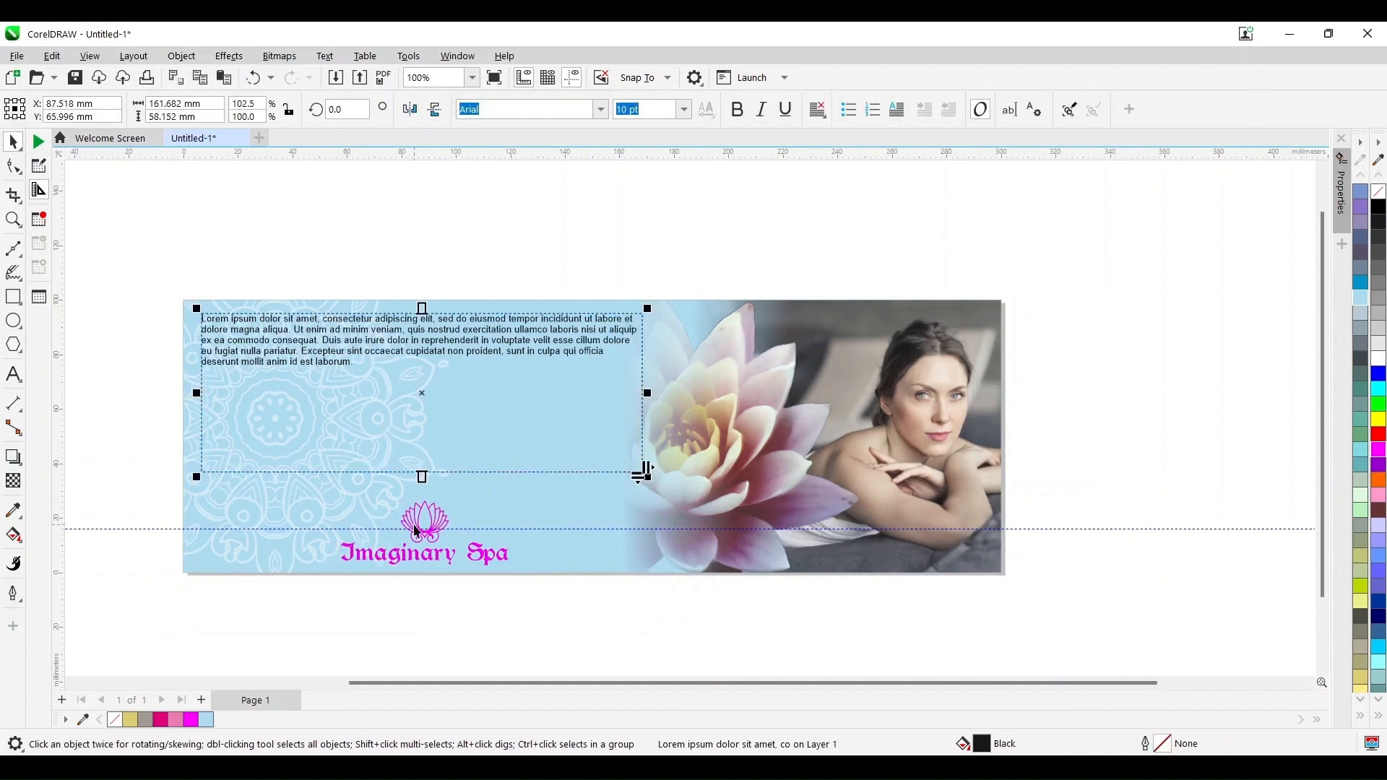
{"action": "left_click", "coordinate": [416, 529], "text": "shift"}
{"action": "key", "text": "c"}
{"action": "key", "text": "Escape"}
{"action": "left_click", "coordinate": [427, 472]}
{"action": "mouse_move", "coordinate": [422, 482]}
{"action": "left_mouse_down"}
{"action": "mouse_move", "coordinate": [426, 506]}
{"action": "mouse_move", "coordinate": [425, 491]}
{"action": "left_mouse_up"}
Set the paragraph text's font to Times New Roman
{"action": "key", "text": "z"}
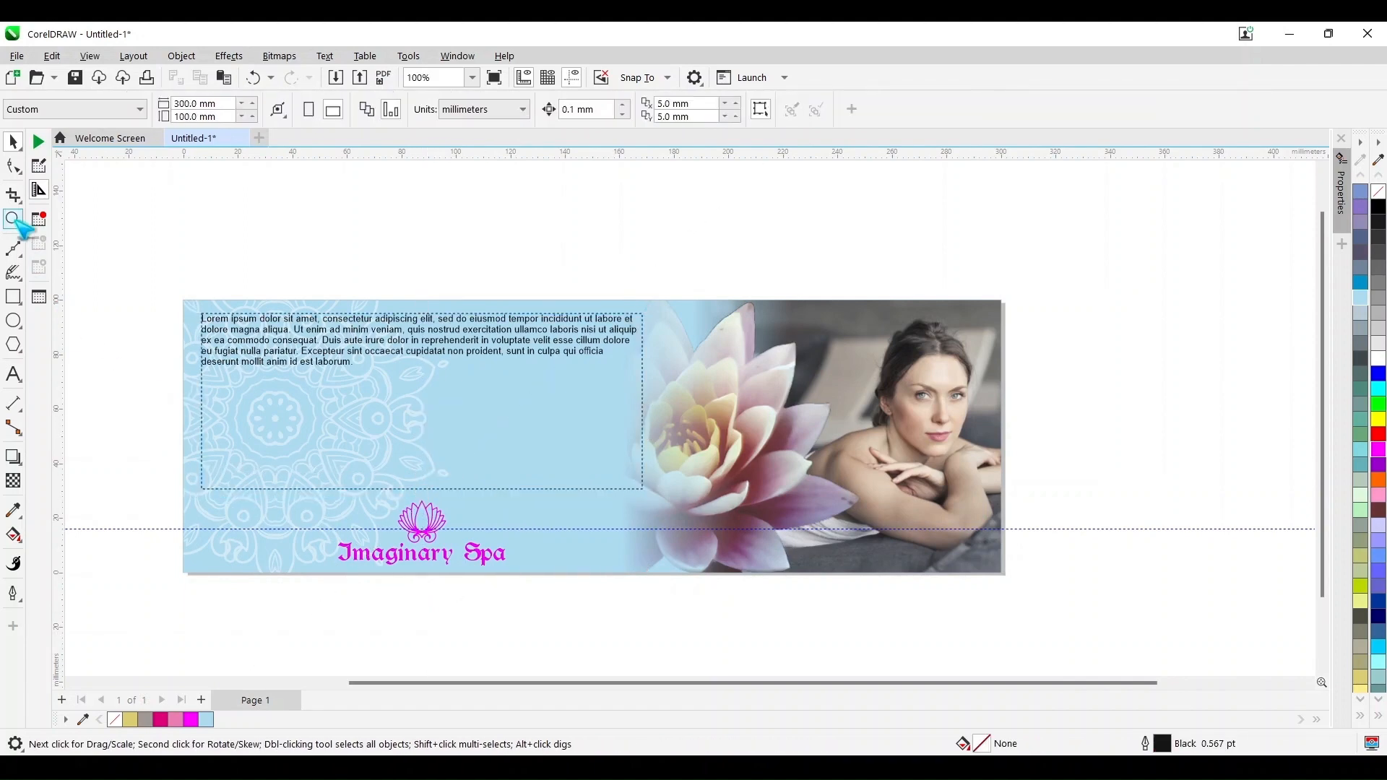
{"action": "left_click_drag", "start_coordinate": [206, 308], "coordinate": [655, 528]}
{"action": "left_click", "coordinate": [14, 141]}
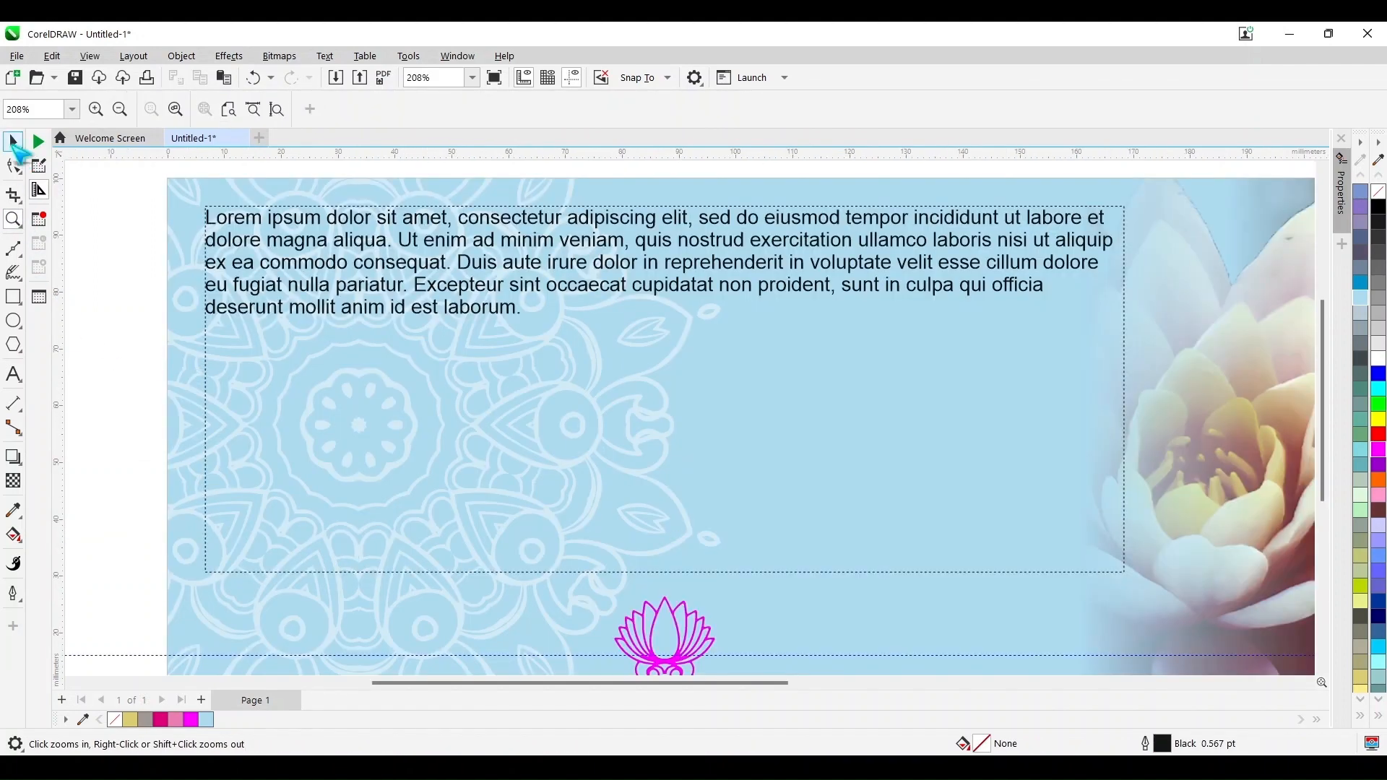
{"action": "left_click", "coordinate": [15, 377]}
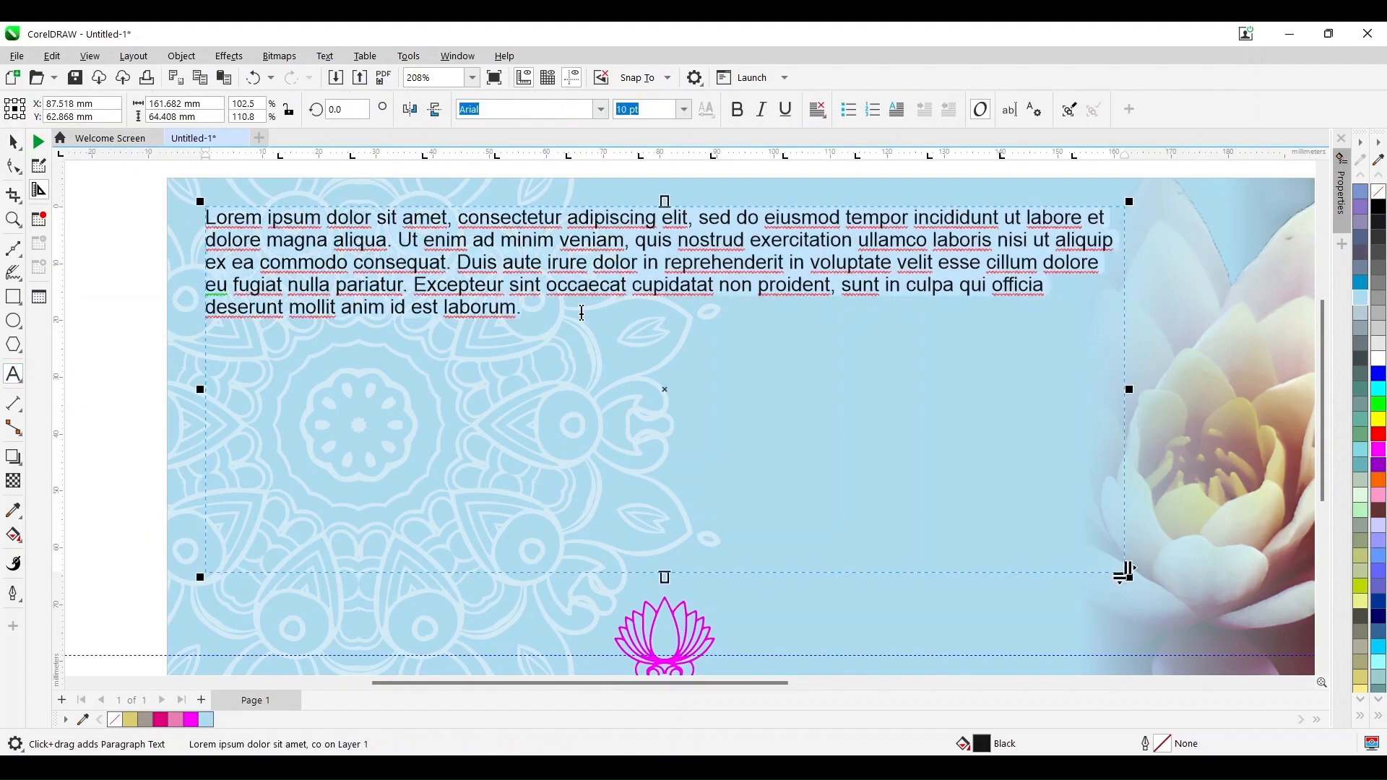
{"action": "left_click", "coordinate": [601, 111]}
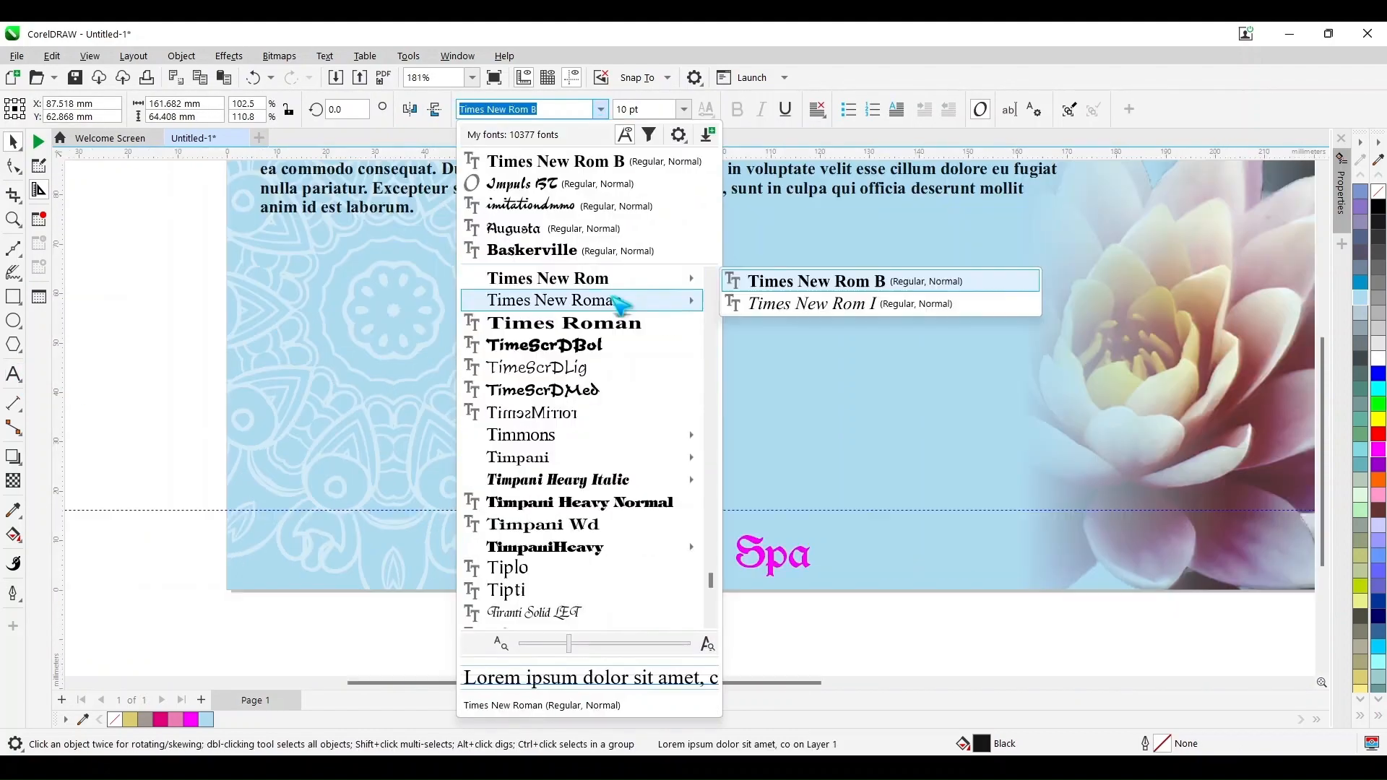
{"action": "mouse_move", "coordinate": [619, 302]}
{"action": "left_click", "coordinate": [785, 304]}
{"action": "scroll", "coordinate": [1059, 440], "scroll_direction": "up", "scroll_amount": 3}
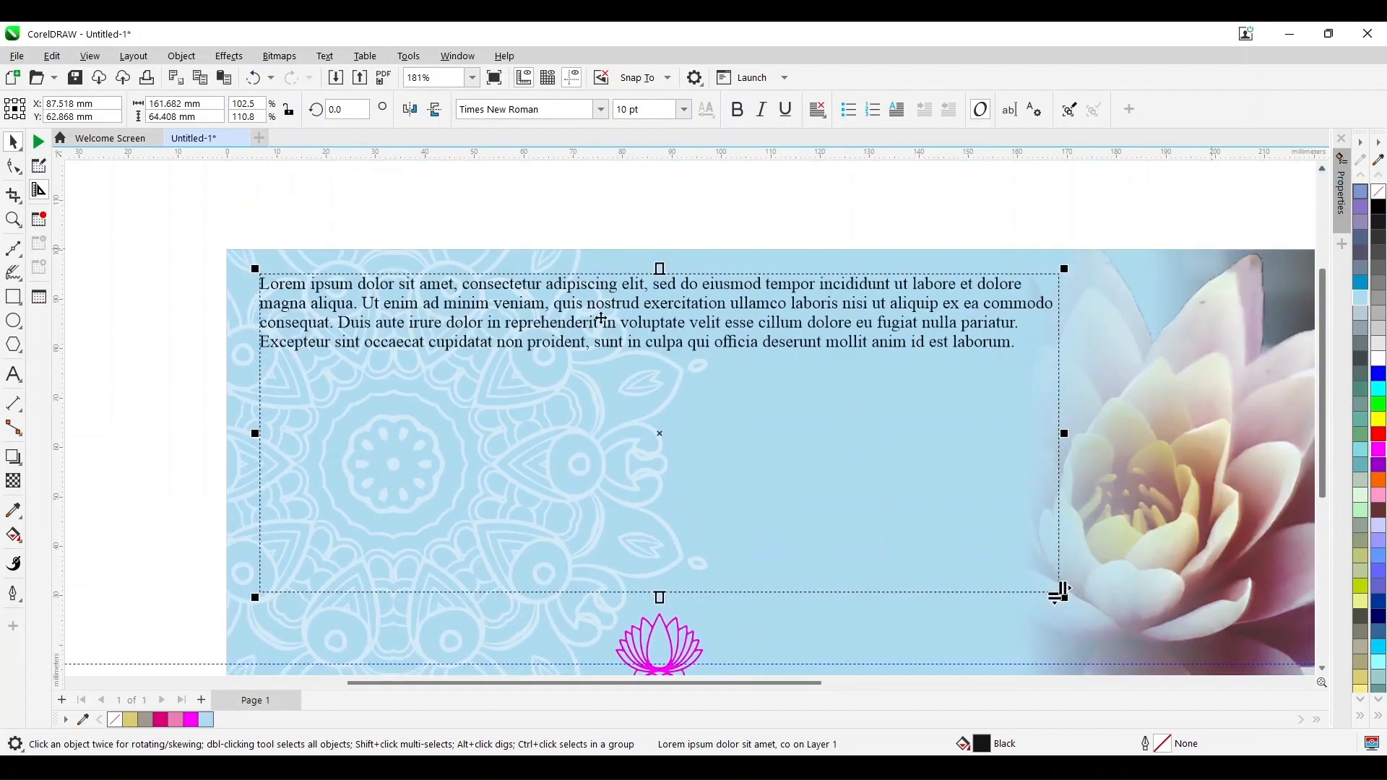
Fully justify the lorem ipsum paragraph and format it as a bulleted item
{"action": "left_click", "coordinate": [818, 109]}
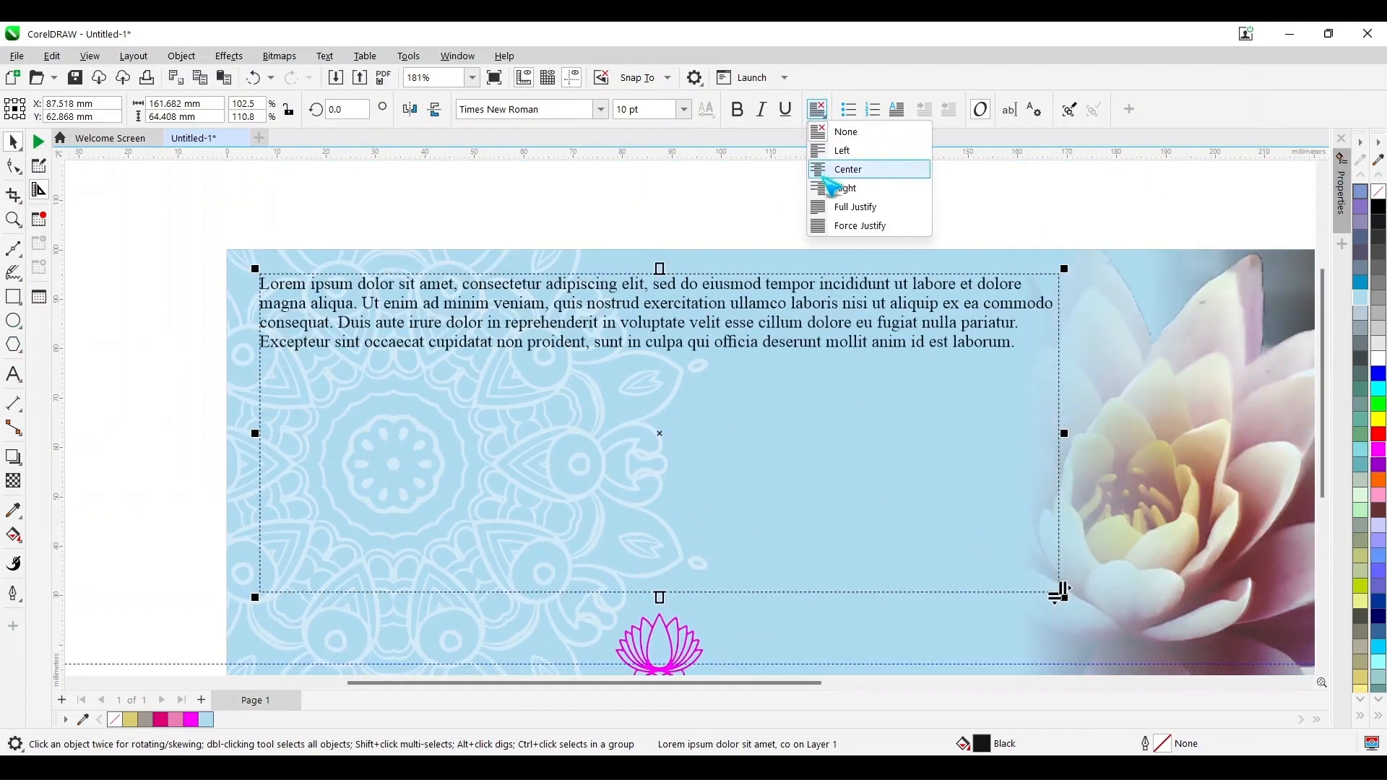
{"action": "left_click", "coordinate": [835, 206]}
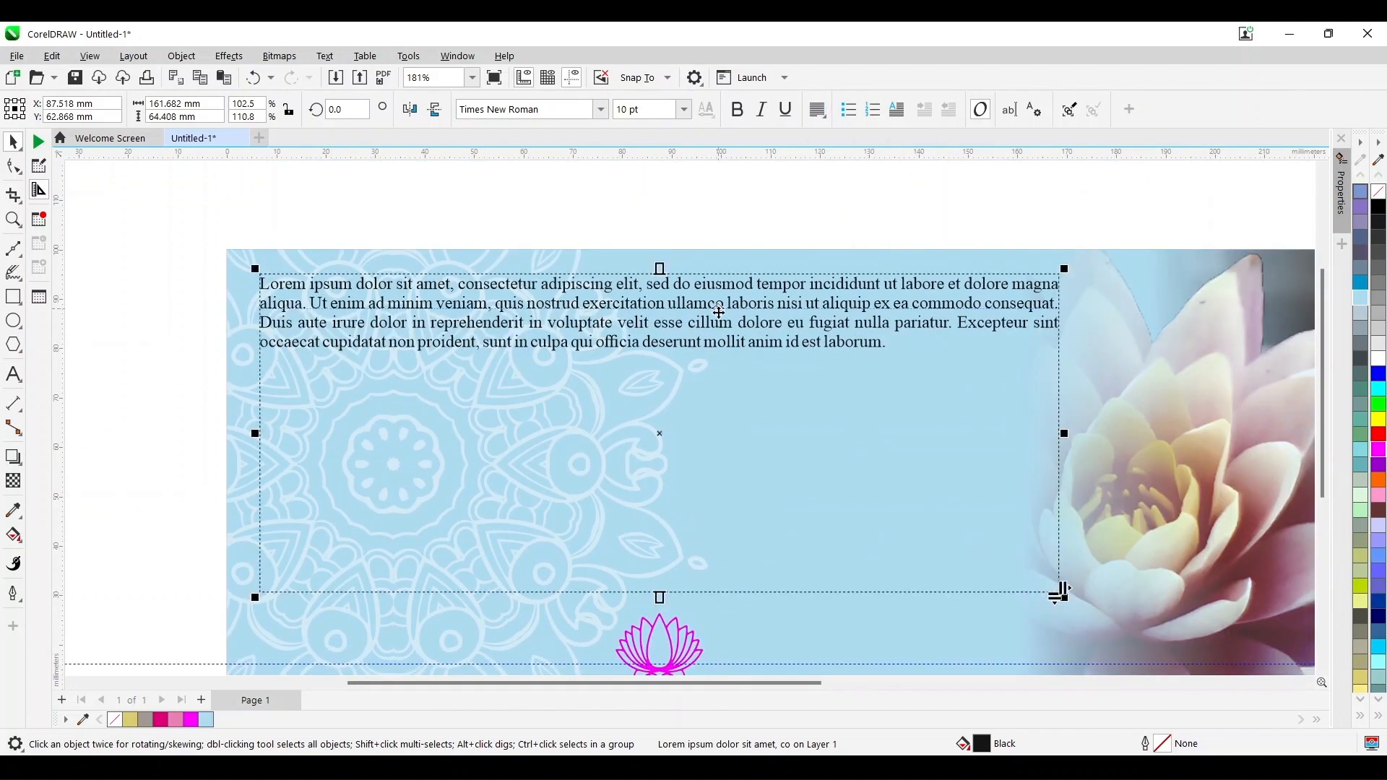
{"action": "double_click", "coordinate": [263, 287]}
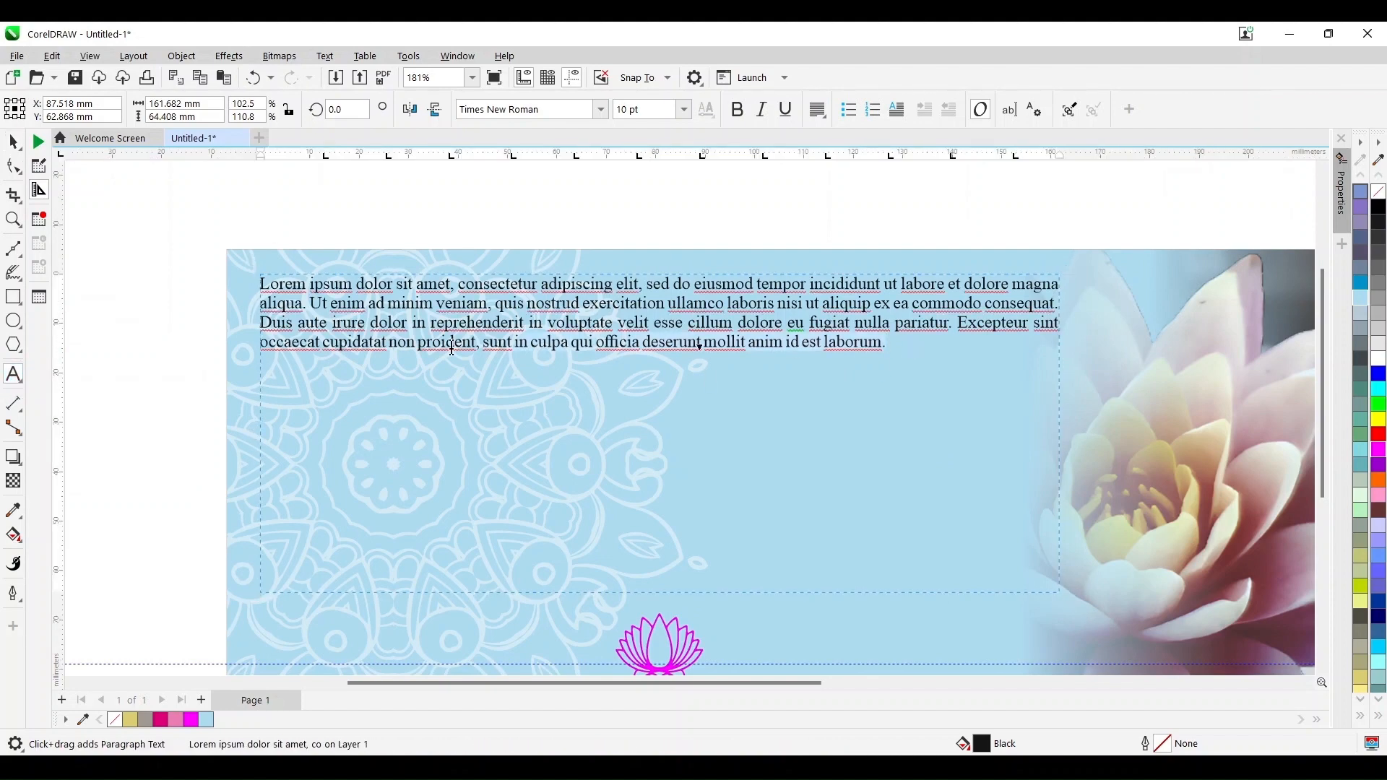
{"action": "left_click", "coordinate": [849, 109]}
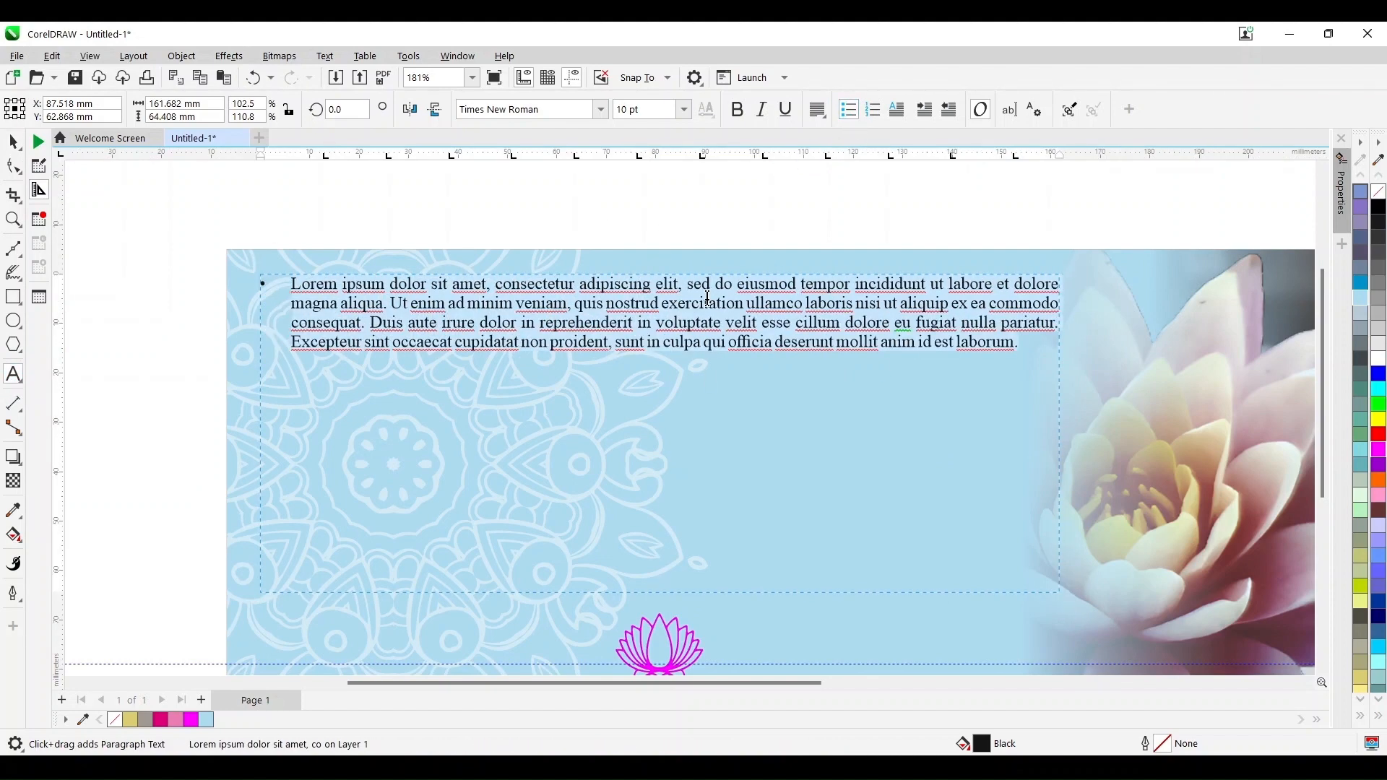
Add the lorem ipsum paragraph as a second bulleted item and trim it after "commodo consequat."
{"action": "left_click", "coordinate": [1037, 348]}
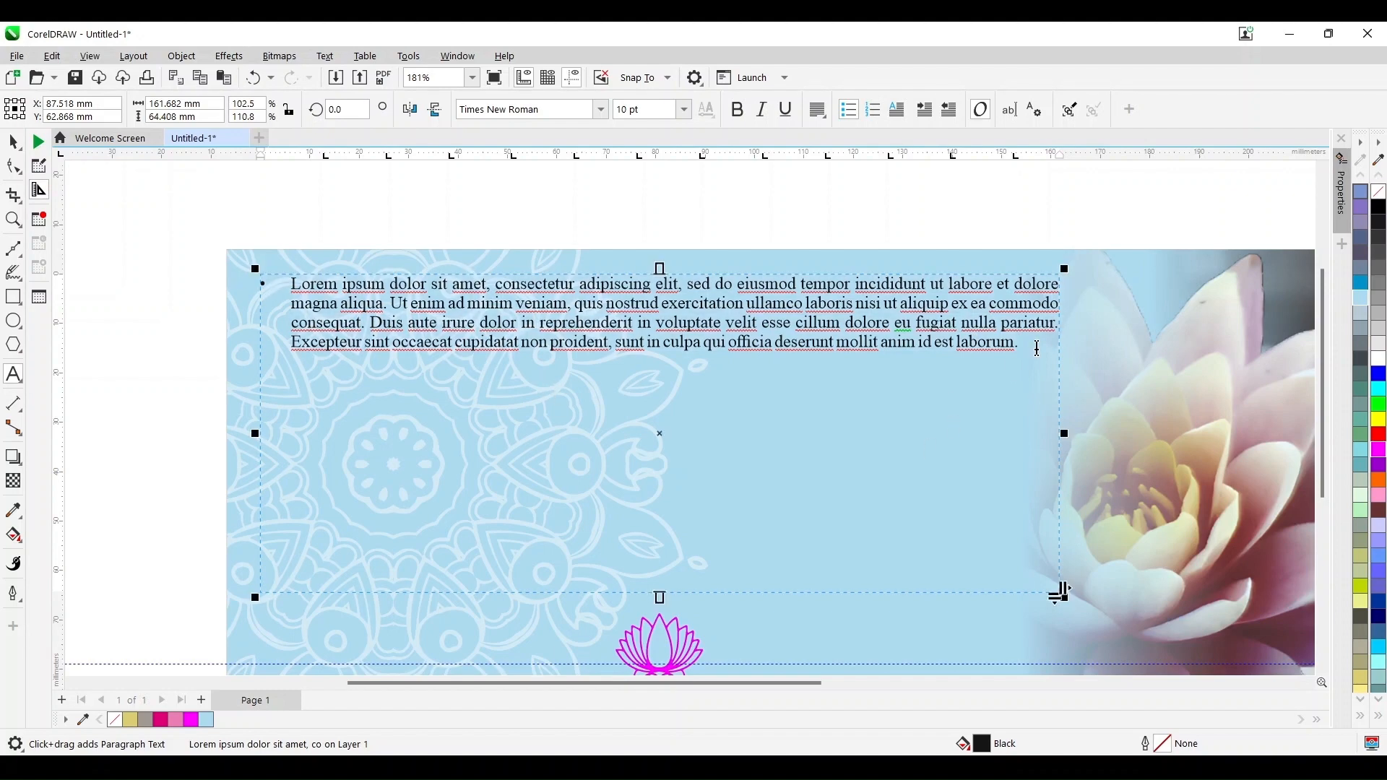
{"action": "key", "text": "Return"}
{"action": "type", "text": "Lorem ipsum dolor sit amet, consectetur adipiscing elit, sed do eiusmod tempor incididunt ut labore et dolore magna aliqua. Ut enim ad minim veniam, quis nostrud exercitation ullamco laboris nisi ut aliquip ex ea commodo consequat. Duis aute irure dolor in reprehenderit in voluptate velit esse cillum dolore eu fugiat nulla pariatur. Excepteur sint occaecat cupidatat non proident, sunt in culpa qui officia deserunt mollit anim id est laborum."}
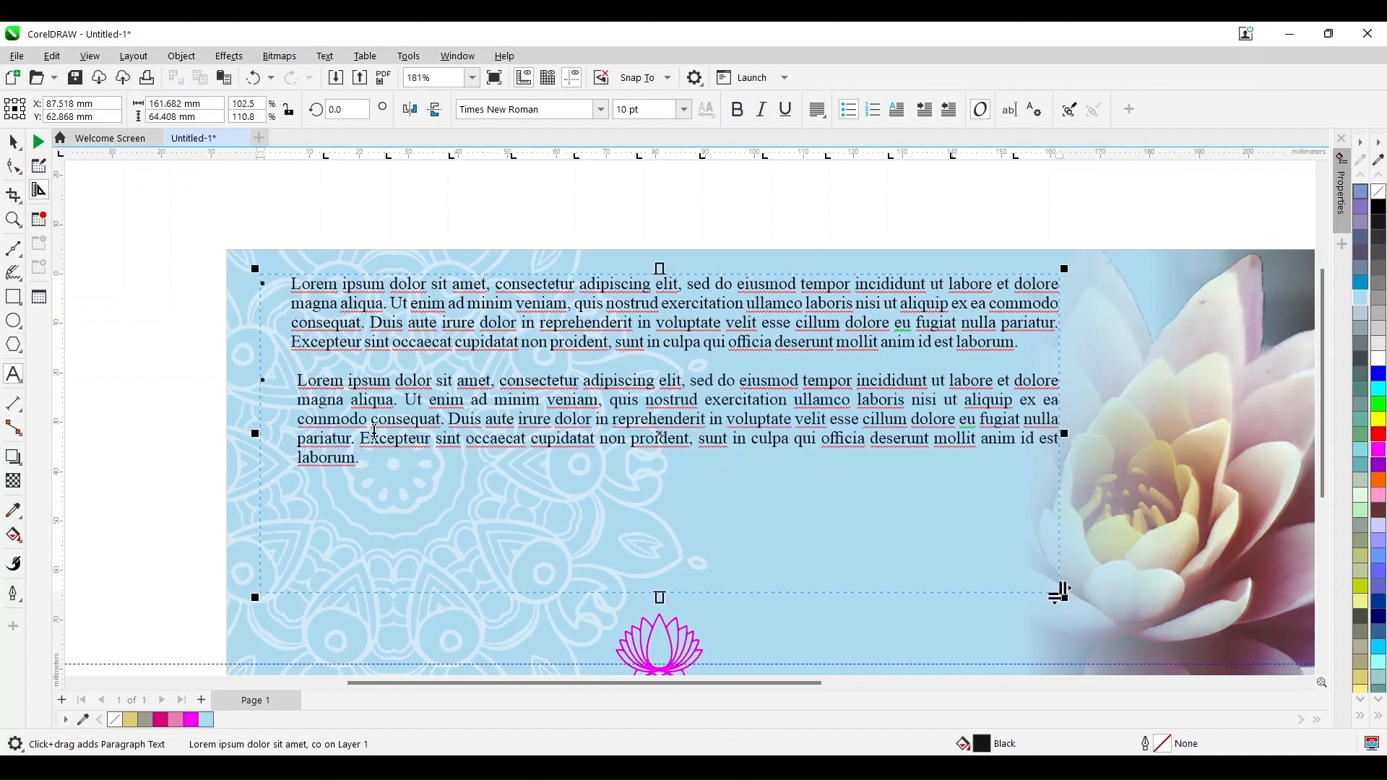
{"action": "key", "text": "shift+Down"}
{"action": "key", "text": "shift+Down"}
{"action": "key", "text": "Delete"}
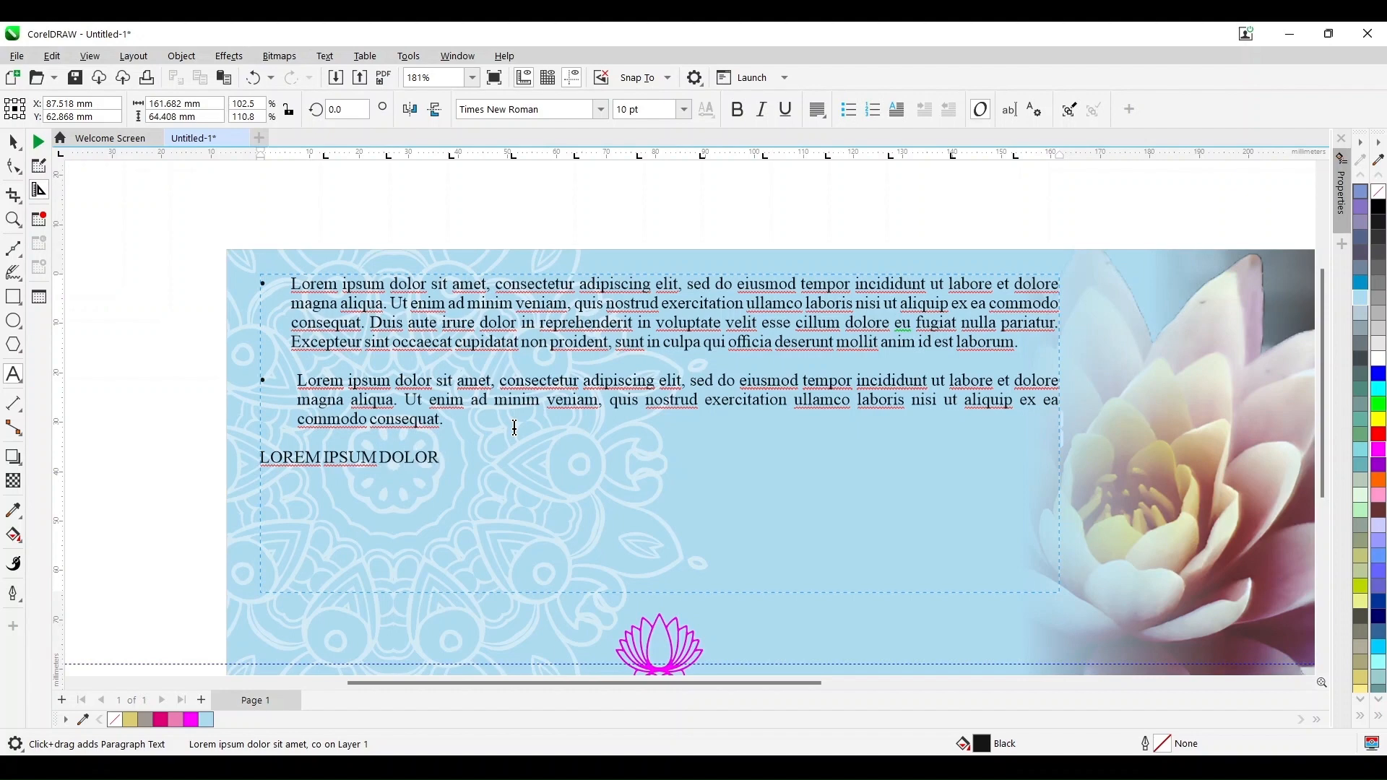
Add the bold, underlined heading LOREM IPSUM DOLOR and insert the lorem ipsum paragraph below it
{"action": "key", "text": "ctrl+b"}
{"action": "key", "text": "ctrl+u"}
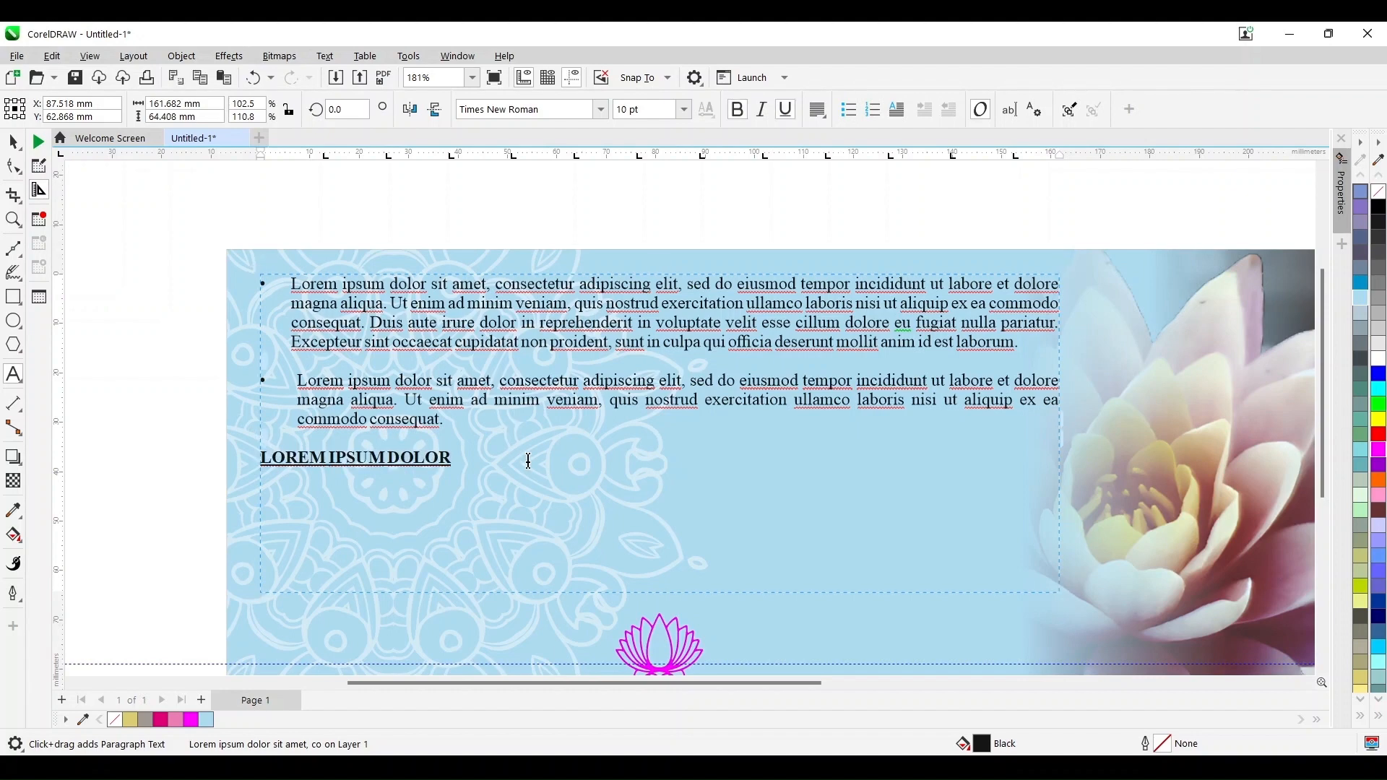
{"action": "type", "text": "Lorem ipsum dolor sit amet, consectetur adipiscing elit, sed do eiusmod tempor incididunt ut labore et dolore magna aliqua. Ut enim ad minim veniam, quis nostrud exercitation ullamco laboris nisi ut aliquip ex ea commodo consequat. Duis aute irure dolor in reprehenderit in voluptate velit esse cillum dolore eu fugiat nulla pariatur. Excepteur sint occaecat cupidatat non proident, sunt in culpa qui officia deserunt mollit anim id est laborum."}
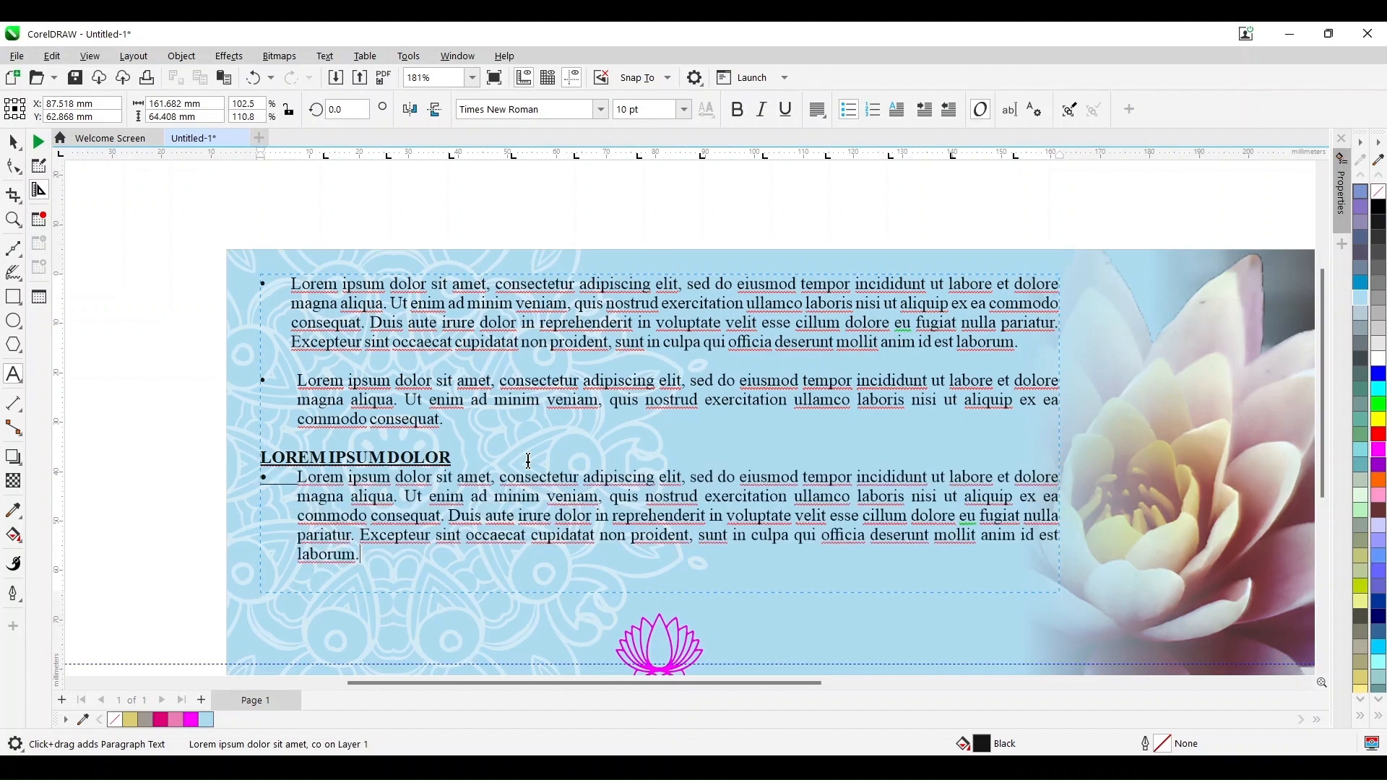
Remove the bullet from the paragraph below the LOREM IPSUM DOLOR heading
{"action": "key", "text": "shift+Up"}
{"action": "key", "text": "shift+Up"}
{"action": "key", "text": "shift+Up"}
{"action": "key", "text": "shift+Up"}
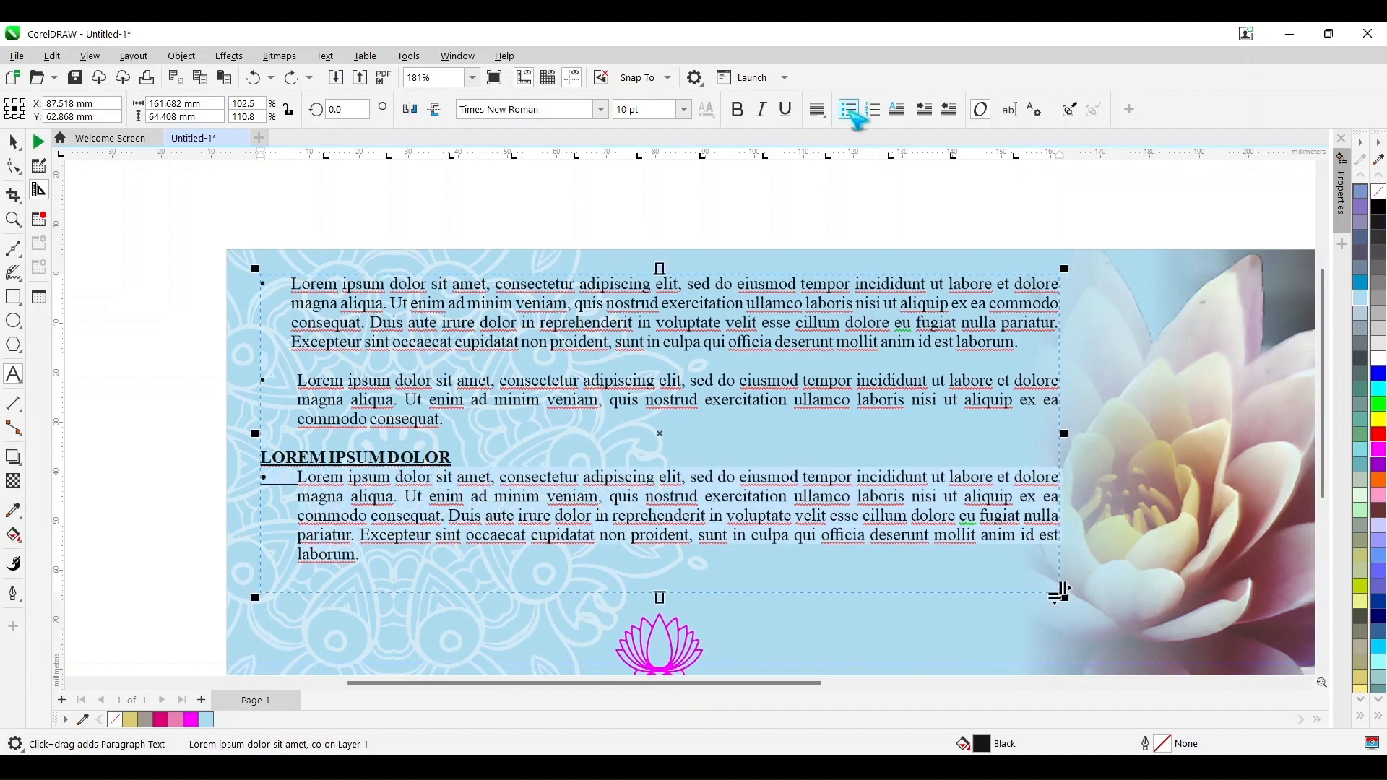
{"action": "left_click", "coordinate": [851, 110]}
{"action": "scroll", "coordinate": [571, 536], "scroll_direction": "down", "scroll_amount": 1}
{"action": "left_click", "coordinate": [860, 535]}
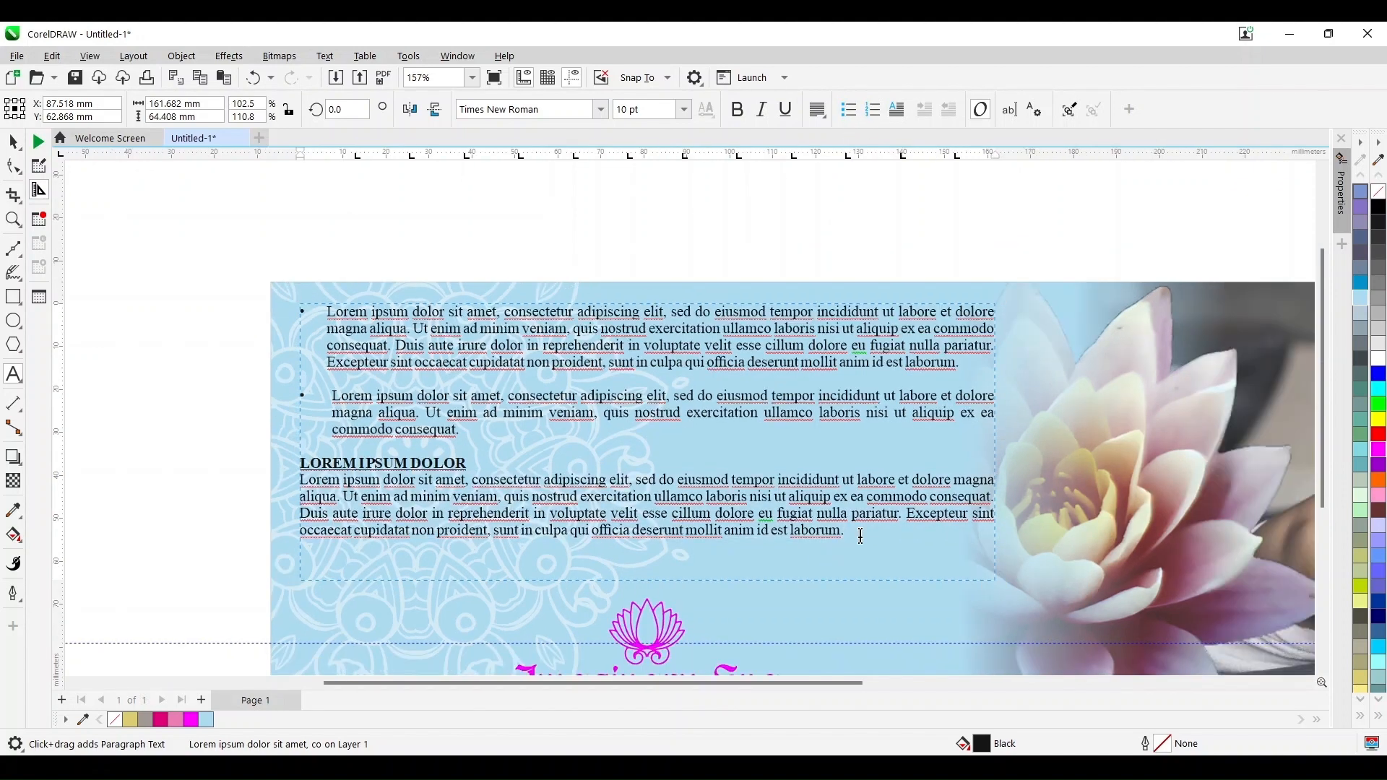
{"action": "key", "text": "ctrl+v"}
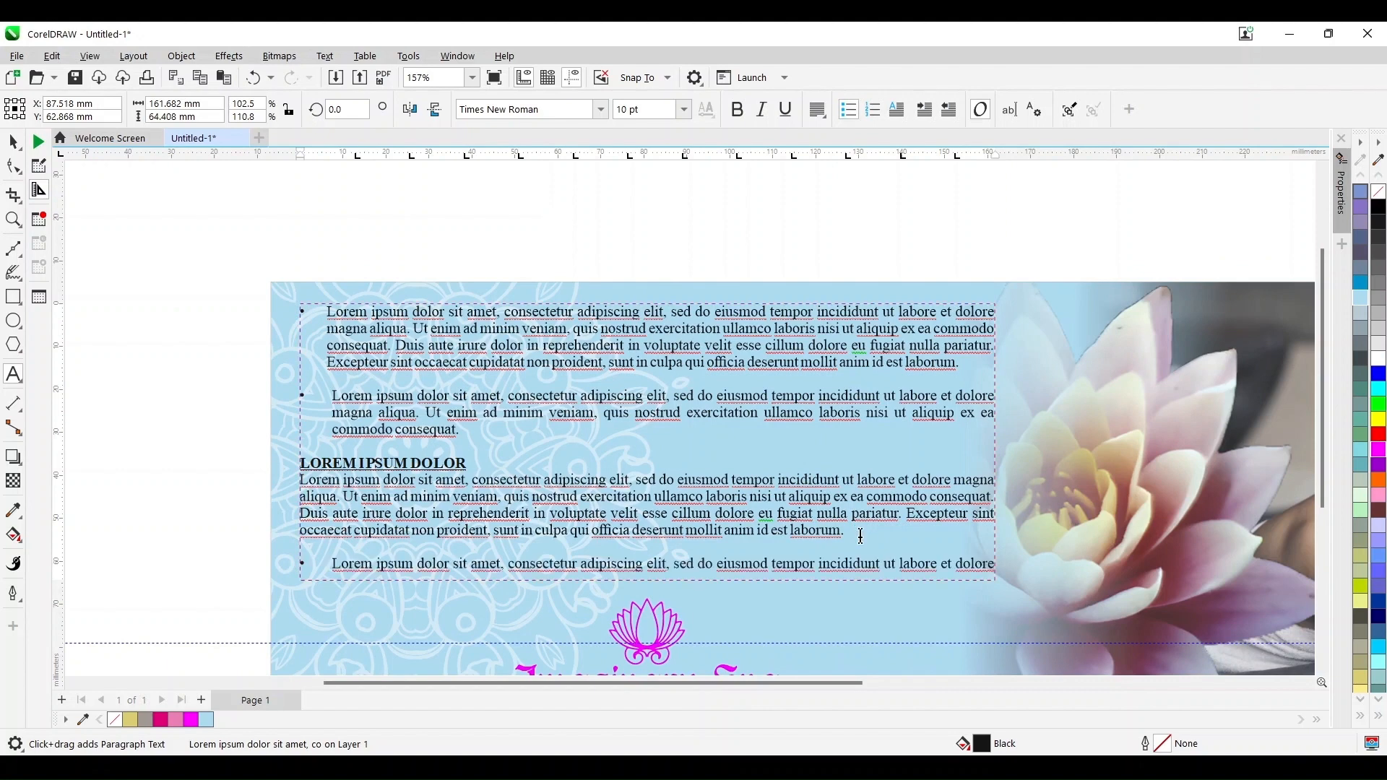
{"action": "key", "text": "ctrl+z"}
{"action": "key", "text": "Escape"}
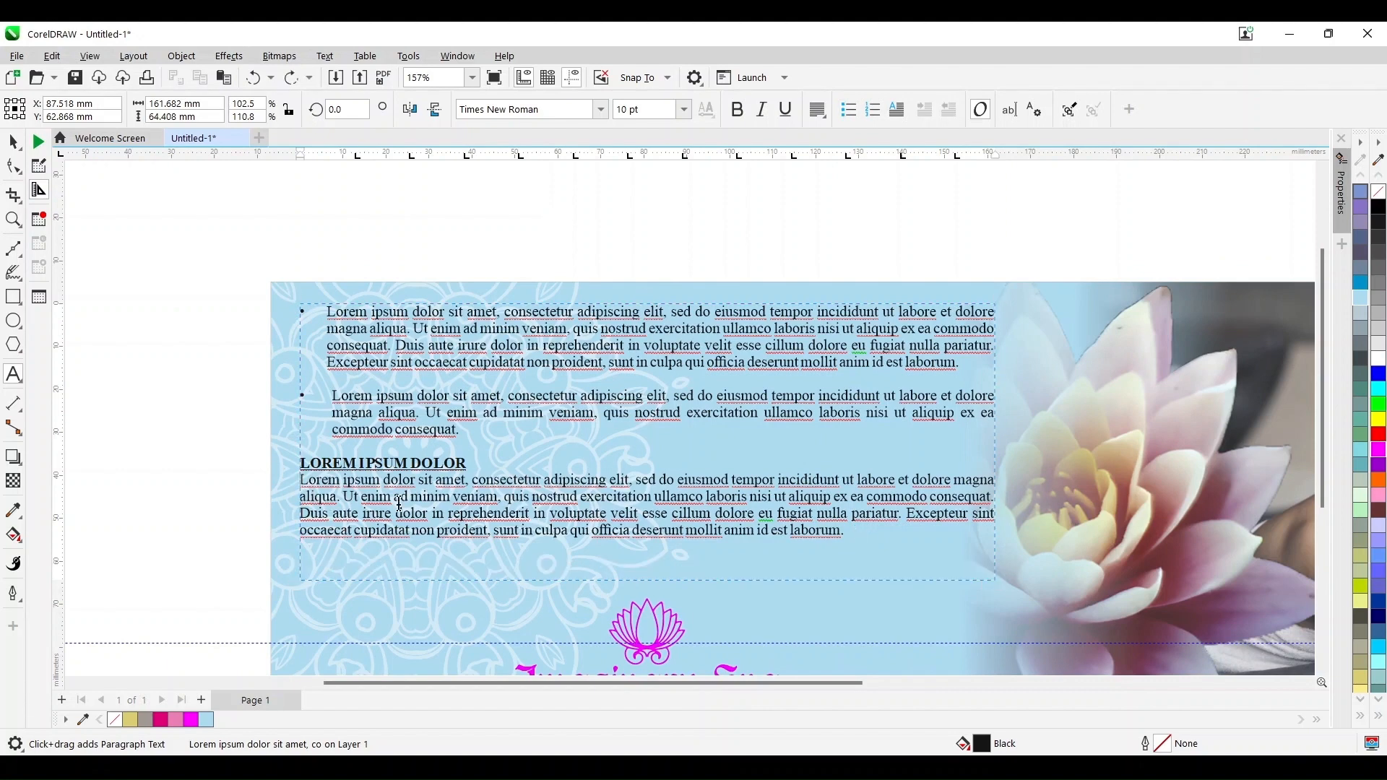
Add the opening lorem ipsum line, ending at "labore et dolore.", as a separate line below the last paragraph
{"action": "key", "text": "shift+Down"}
{"action": "key", "text": "ctrl+c"}
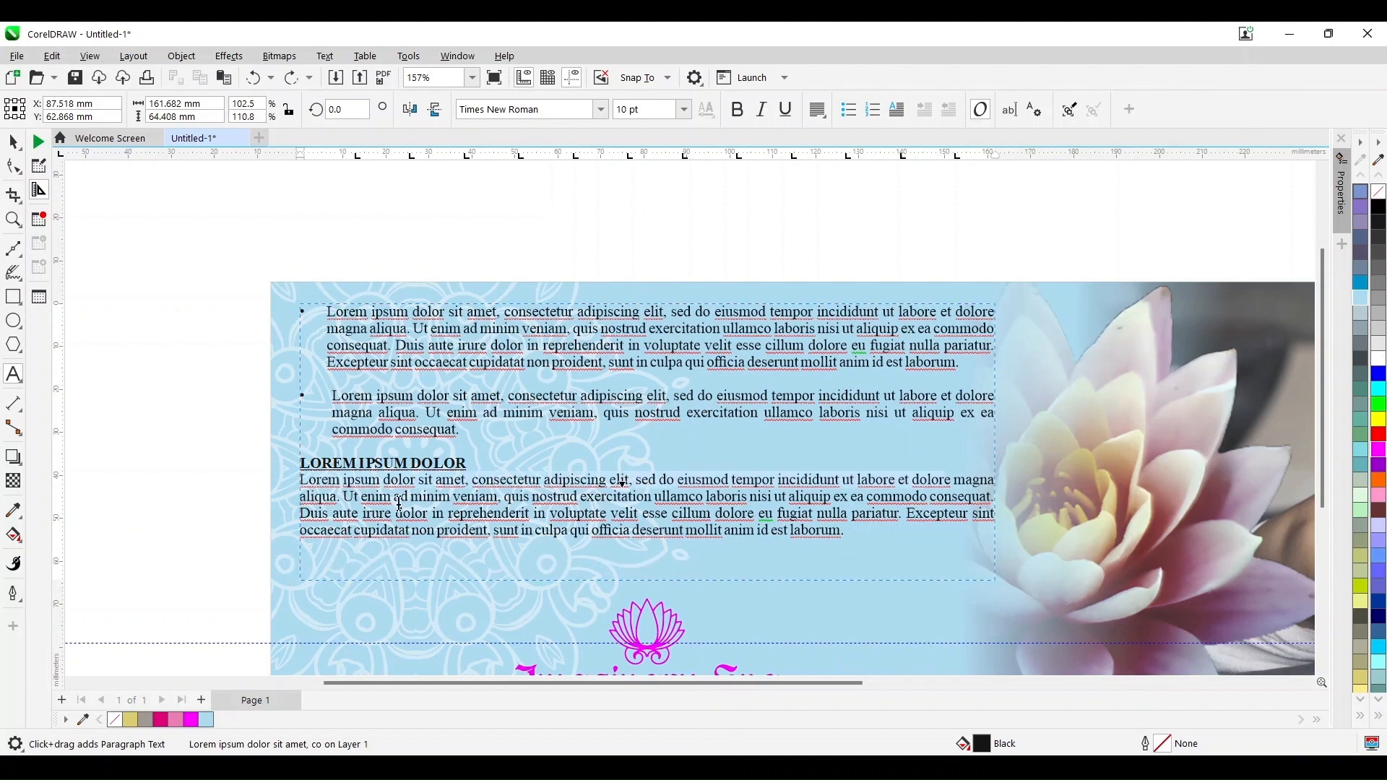
{"action": "left_click", "coordinate": [335, 566]}
{"action": "key", "text": "ctrl+v"}
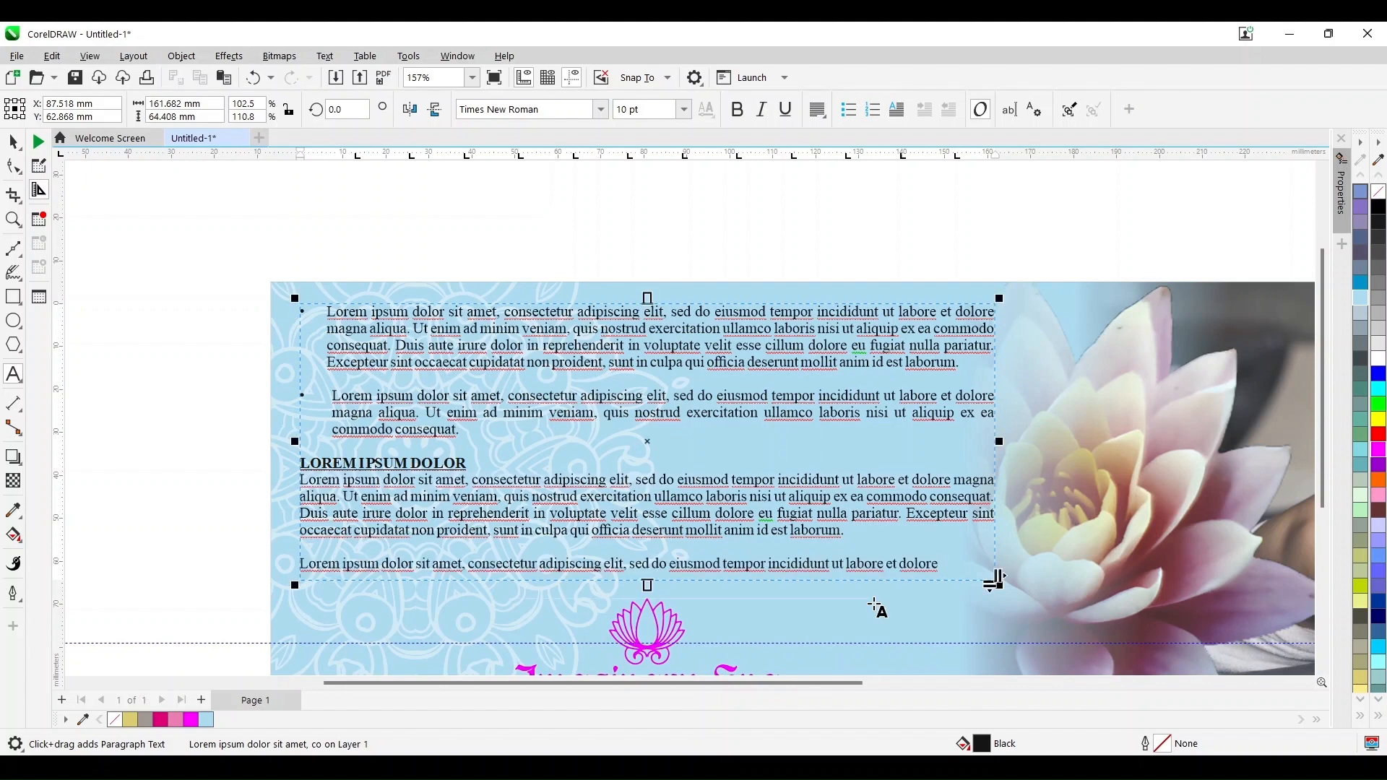
{"action": "left_click", "coordinate": [257, 283]}
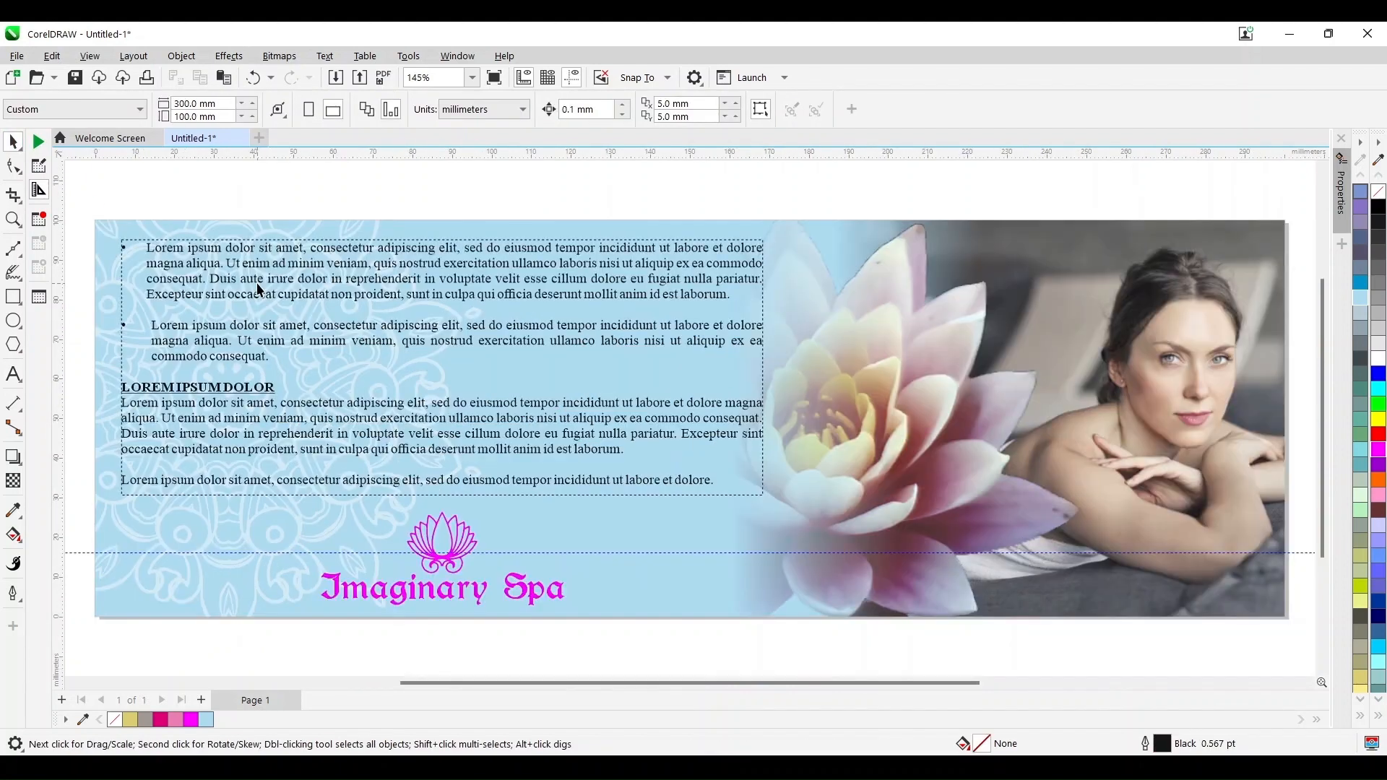
Edit the banner's PowerClip, scaling the lotus photo to about 128.8 × 111.2 mm and moving it about 4 mm right
{"action": "key", "text": "shift+F4"}
{"action": "double_click", "coordinate": [508, 423]}
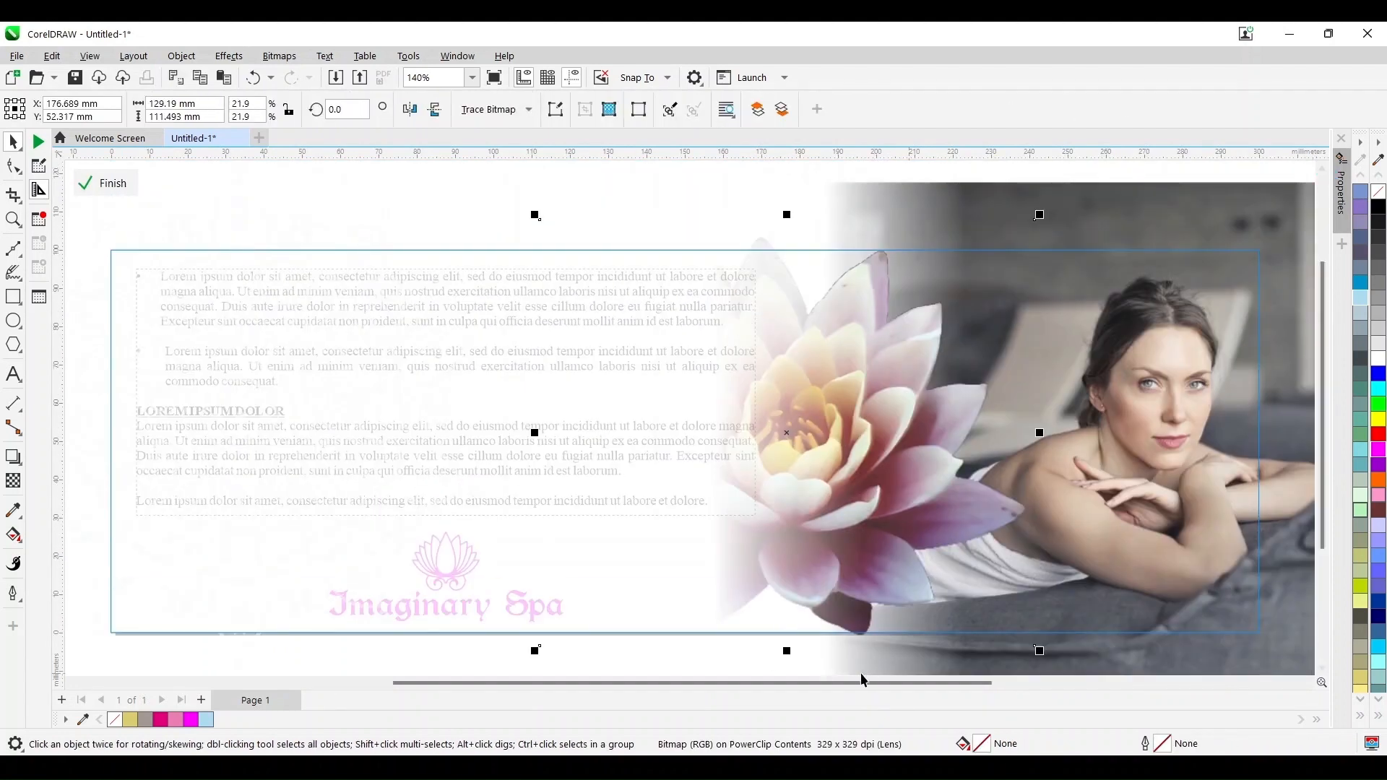
{"action": "left_click_drag", "start_coordinate": [535, 653], "coordinate": [543, 657]}
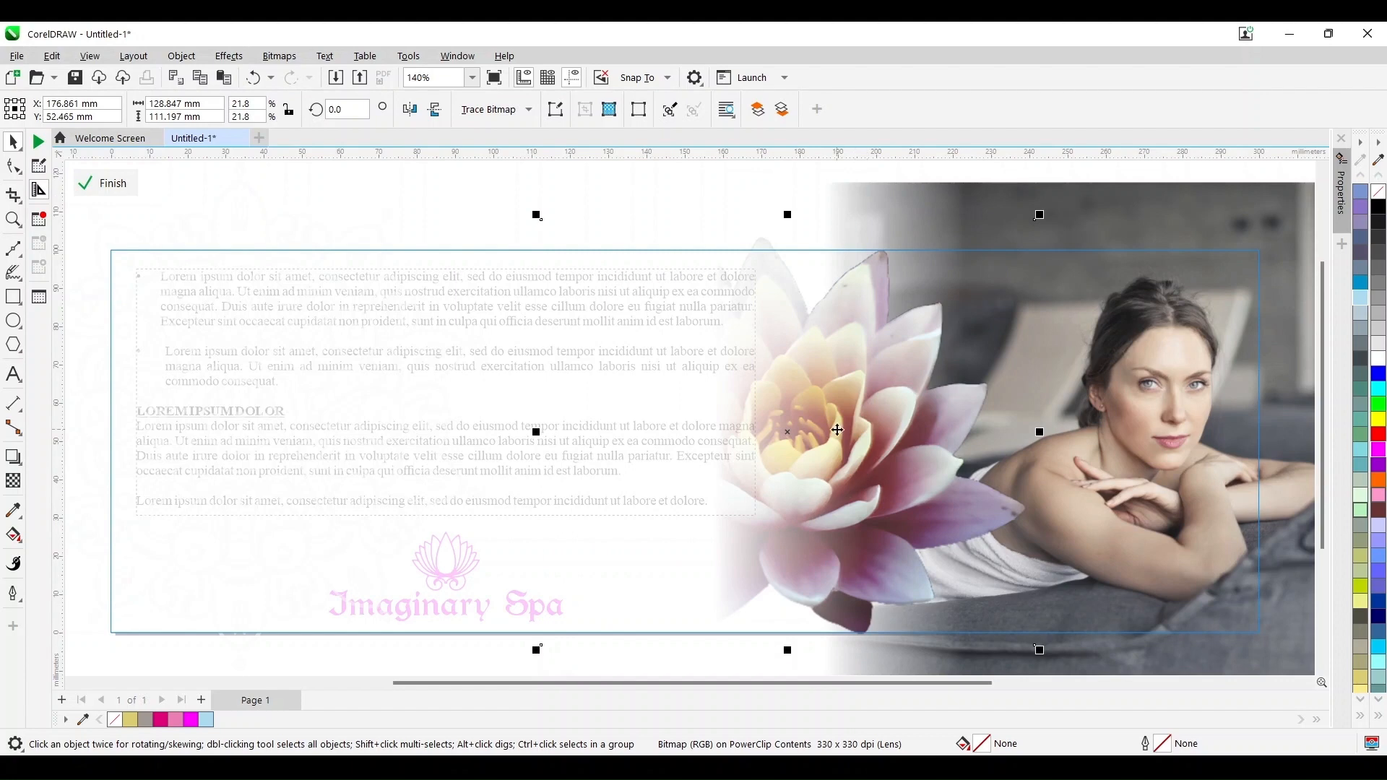
{"action": "left_click_drag", "start_coordinate": [837, 430], "coordinate": [852, 432]}
{"action": "left_click", "coordinate": [603, 660], "text": "ctrl"}
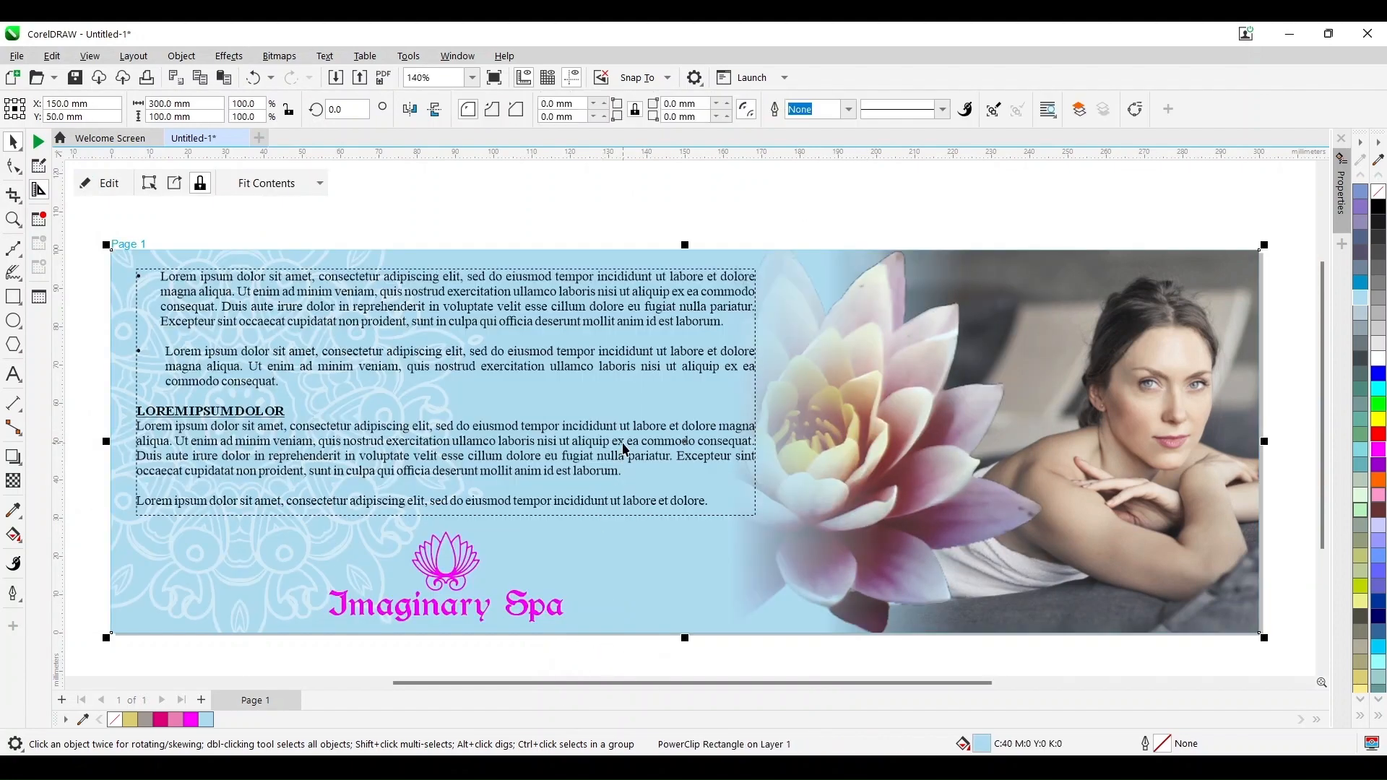
Widen the paragraph text frame to about 173 mm so it reaches the lotus photo
{"action": "left_click", "coordinate": [625, 449]}
{"action": "left_click_drag", "start_coordinate": [760, 392], "coordinate": [804, 392]}
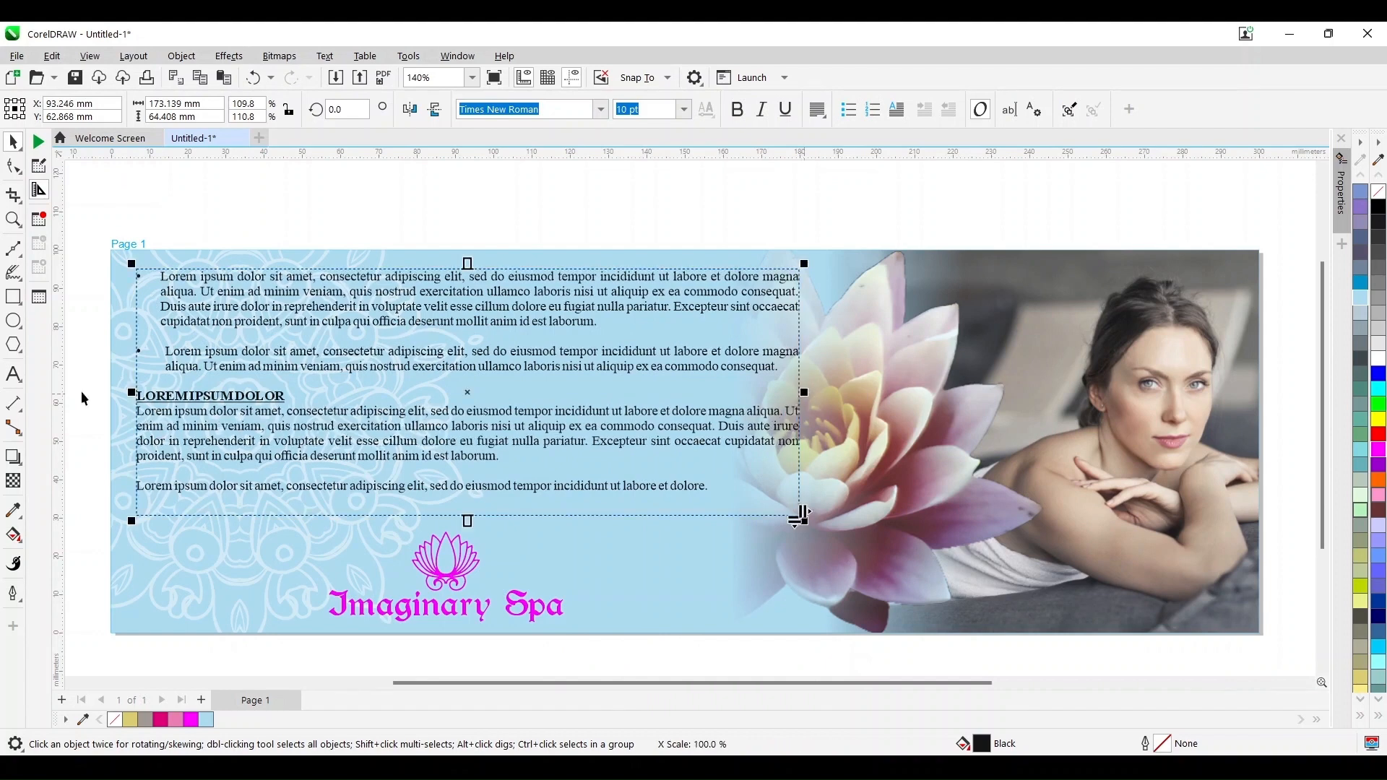
{"action": "left_click", "coordinate": [13, 374]}
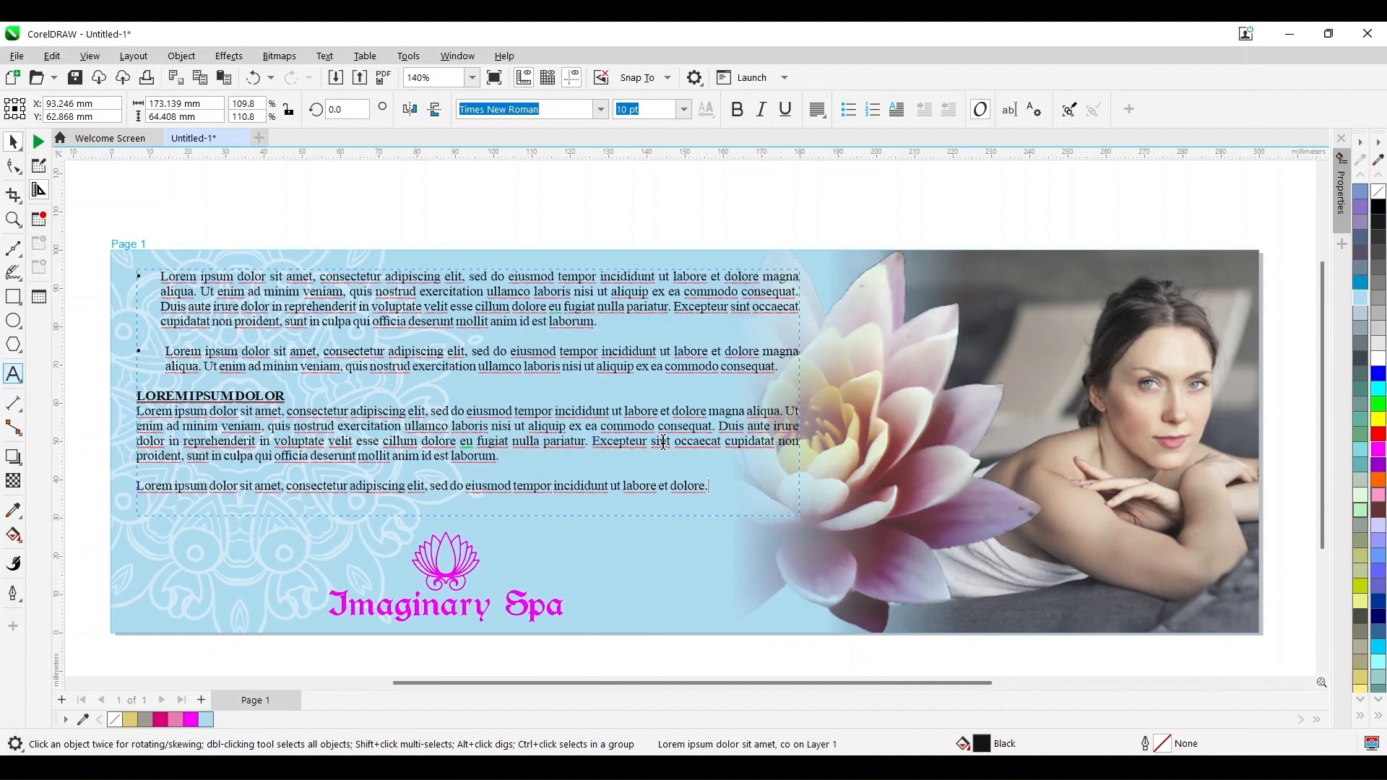
{"action": "left_click", "coordinate": [274, 215]}
Duplicate page 1 with its contents, placing the copy after it as page 2
{"action": "scroll", "coordinate": [469, 487], "scroll_direction": "down", "scroll_amount": 2}
{"action": "left_click_drag", "start_coordinate": [588, 682], "coordinate": [423, 683]}
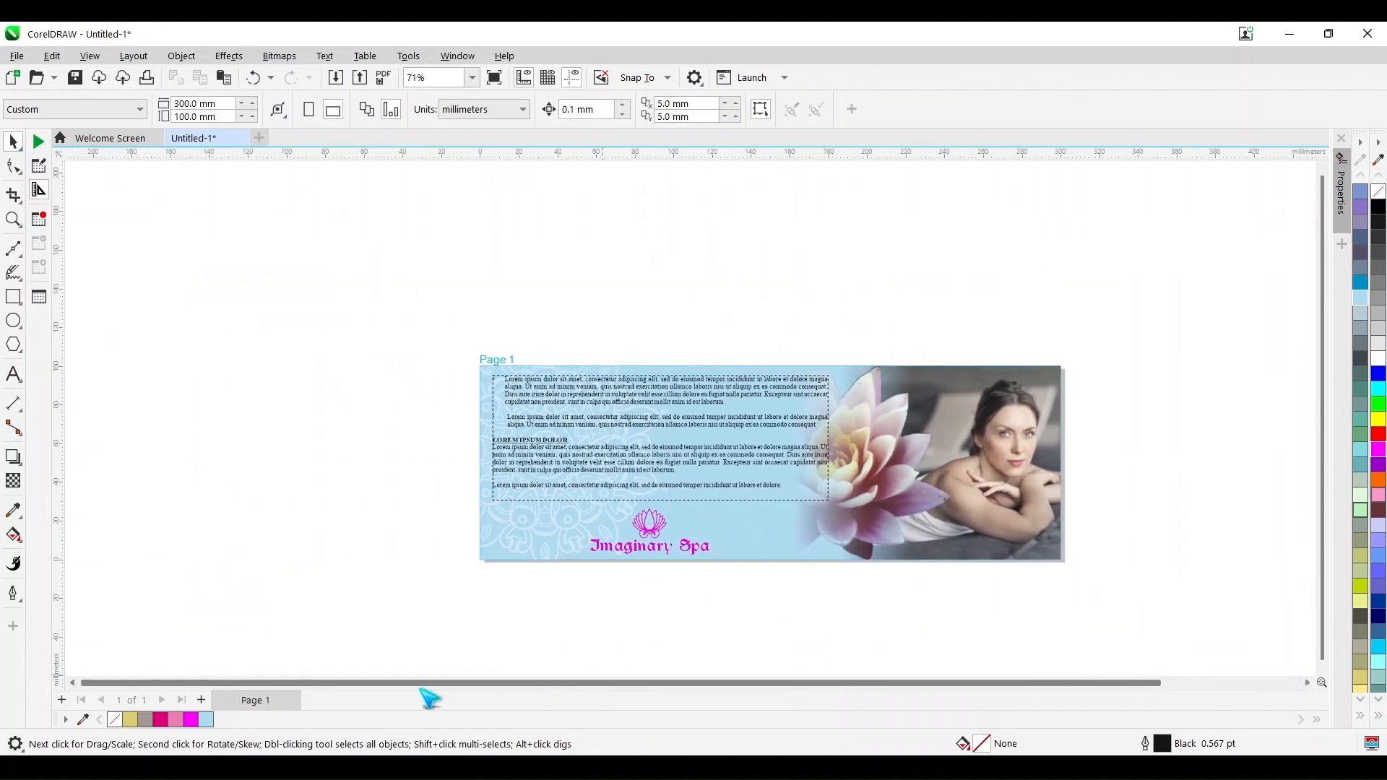
{"action": "right_click", "coordinate": [254, 705]}
{"action": "left_click", "coordinate": [359, 658]}
{"action": "left_click", "coordinate": [675, 453]}
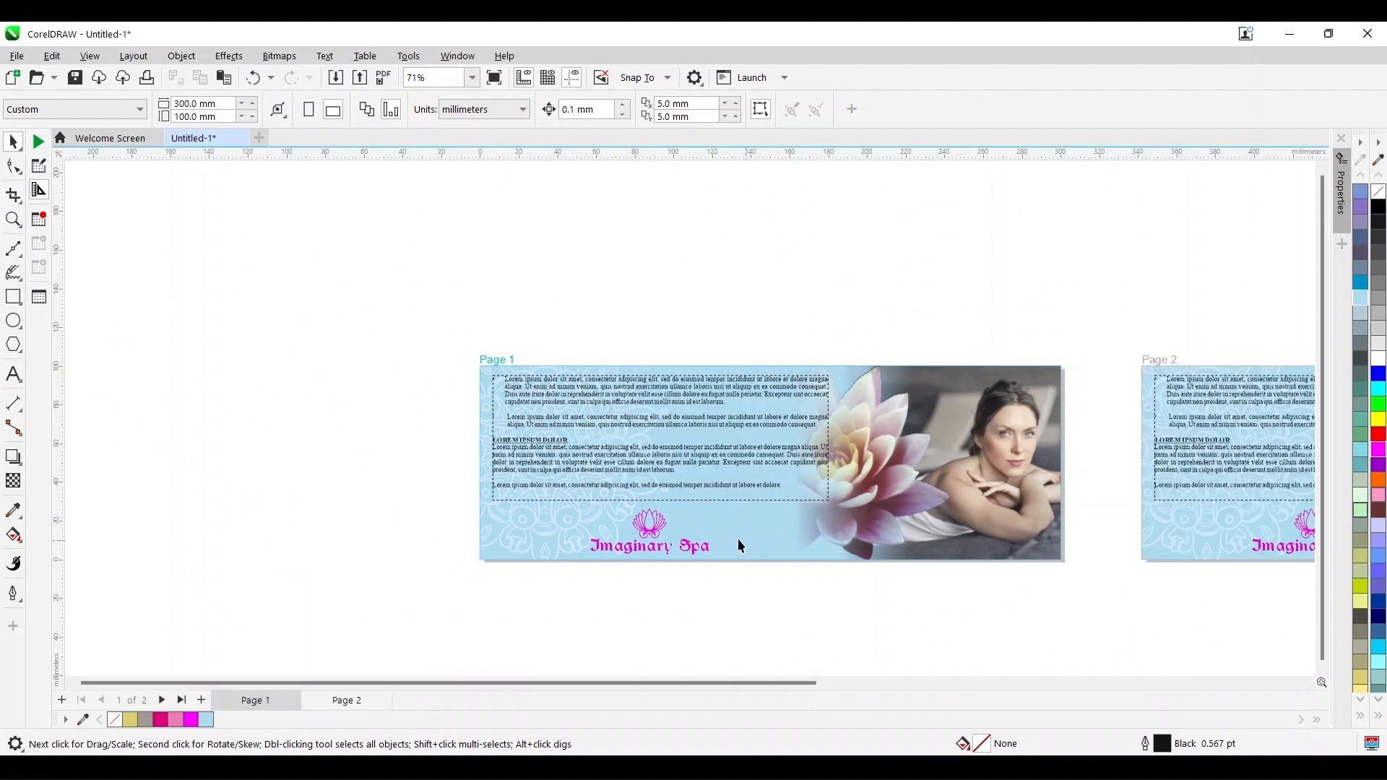
Mirror all the banner artwork on page 1 horizontally
{"action": "left_click_drag", "start_coordinate": [702, 682], "coordinate": [789, 682]}
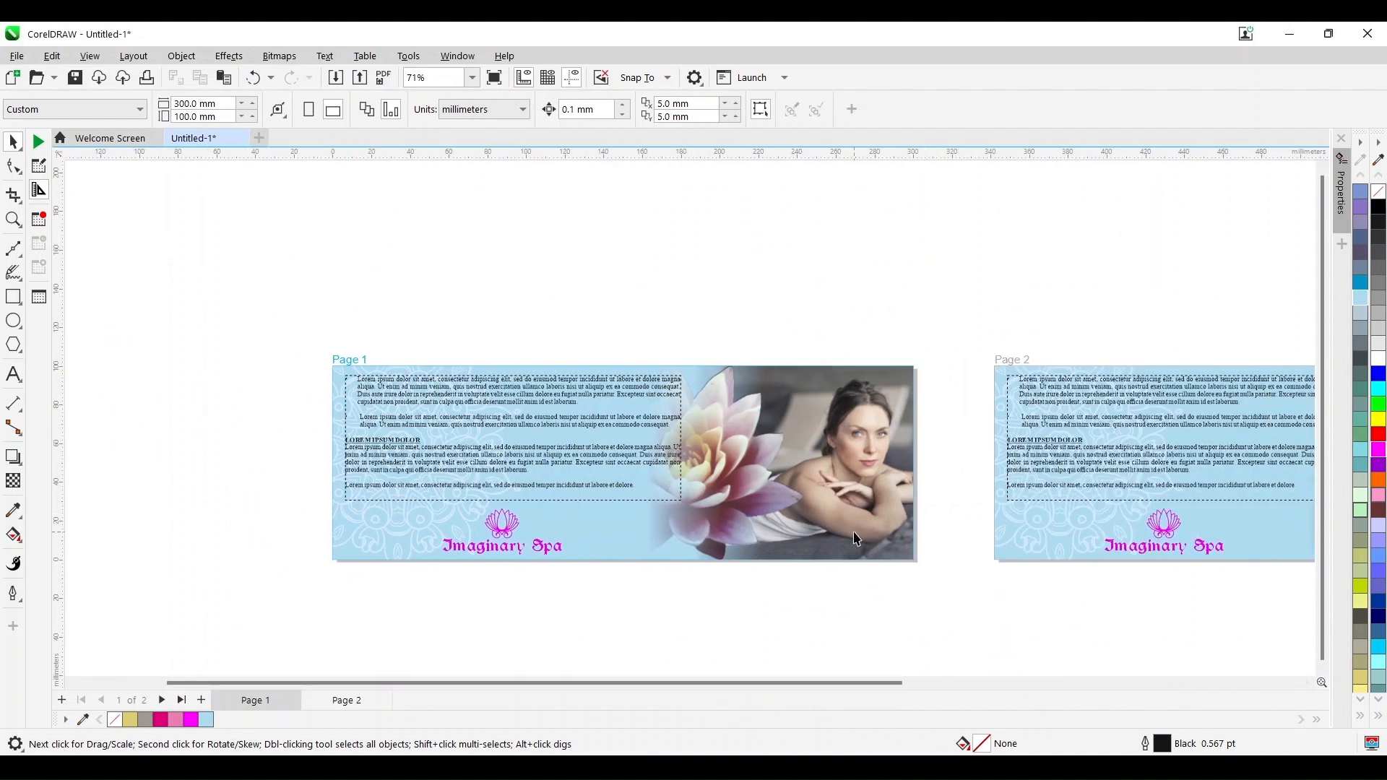
{"action": "left_click_drag", "start_coordinate": [931, 614], "coordinate": [931, 614]}
{"action": "left_click", "coordinate": [410, 108]}
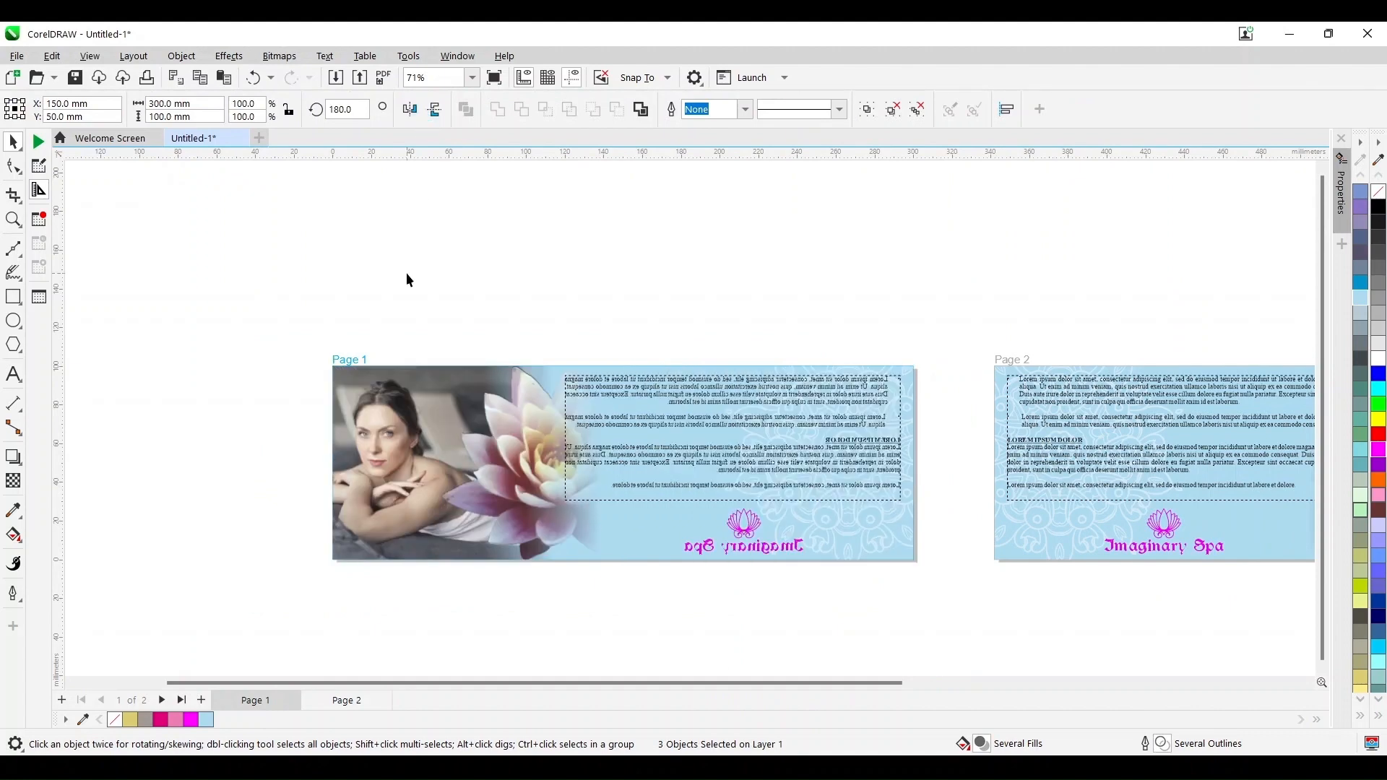
Mirror the paragraph text and the Imaginary Spa logo on page 1 horizontally so both read normally
{"action": "left_click", "coordinate": [406, 271]}
{"action": "left_click", "coordinate": [722, 462]}
{"action": "left_click", "coordinate": [751, 527], "text": "shift"}
{"action": "left_click", "coordinate": [410, 108]}
{"action": "left_click", "coordinate": [591, 349]}
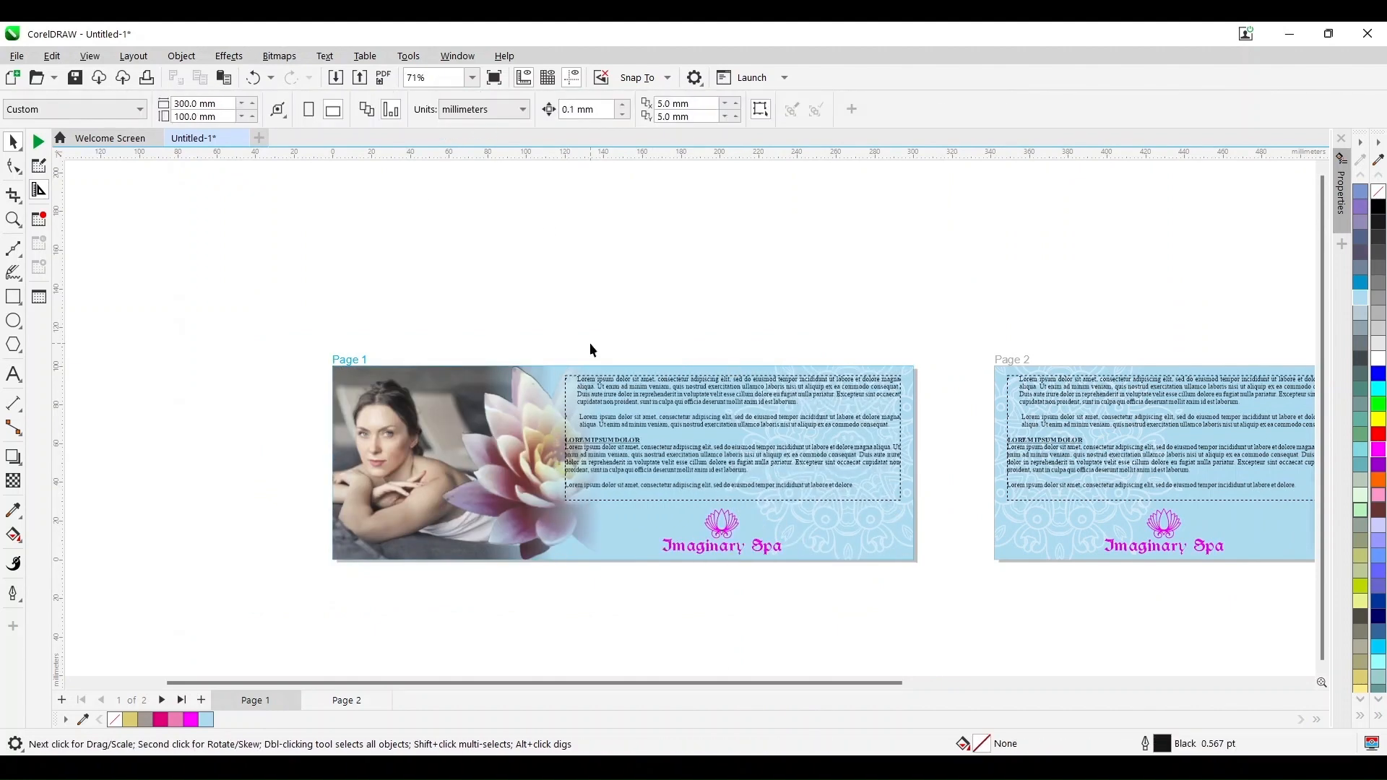
Delete the woman photo from page 1's PowerClip and move the lotus photo out of it onto the page
{"action": "double_click", "coordinate": [479, 481]}
{"action": "key", "text": "Delete"}
{"action": "left_click", "coordinate": [539, 504]}
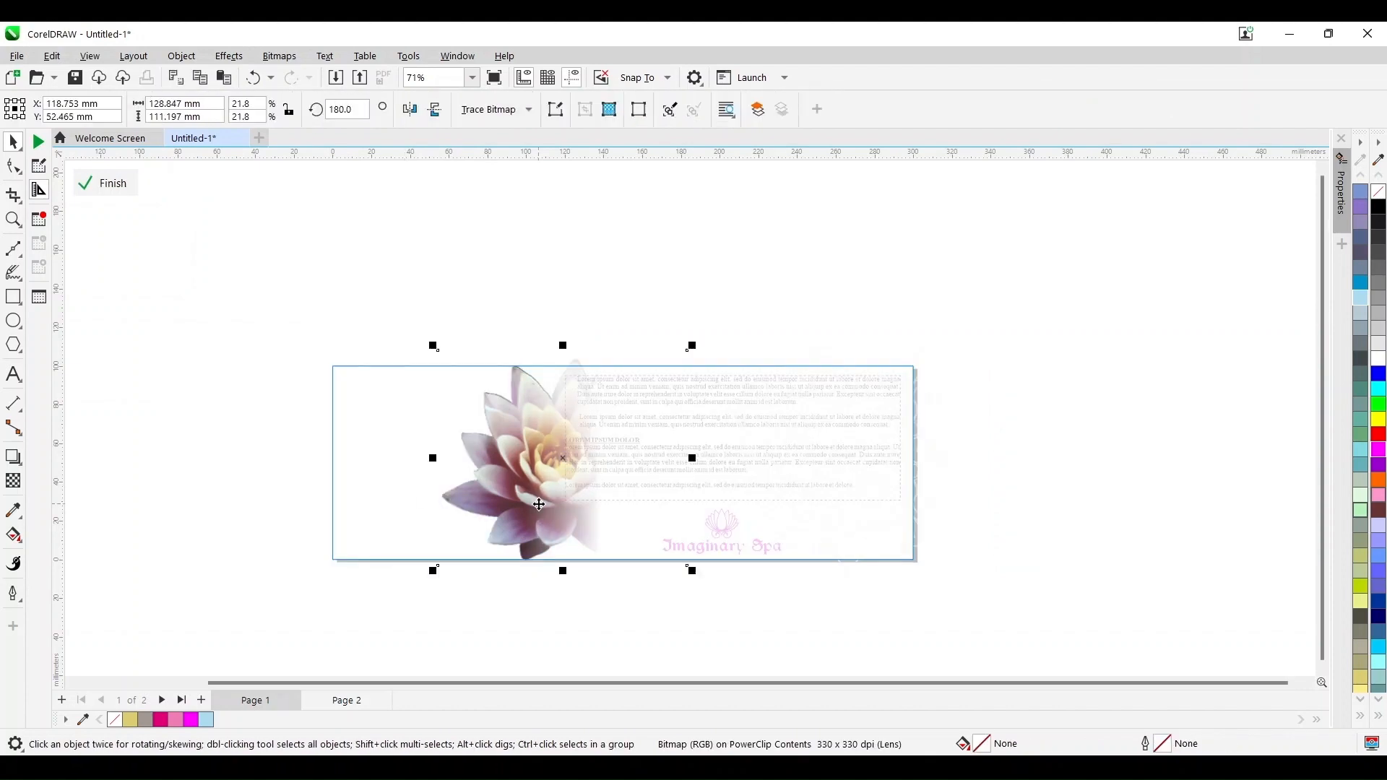
{"action": "key", "text": "ctrl+x"}
{"action": "left_click", "coordinate": [403, 628], "text": "ctrl"}
{"action": "key", "text": "ctrl+v"}
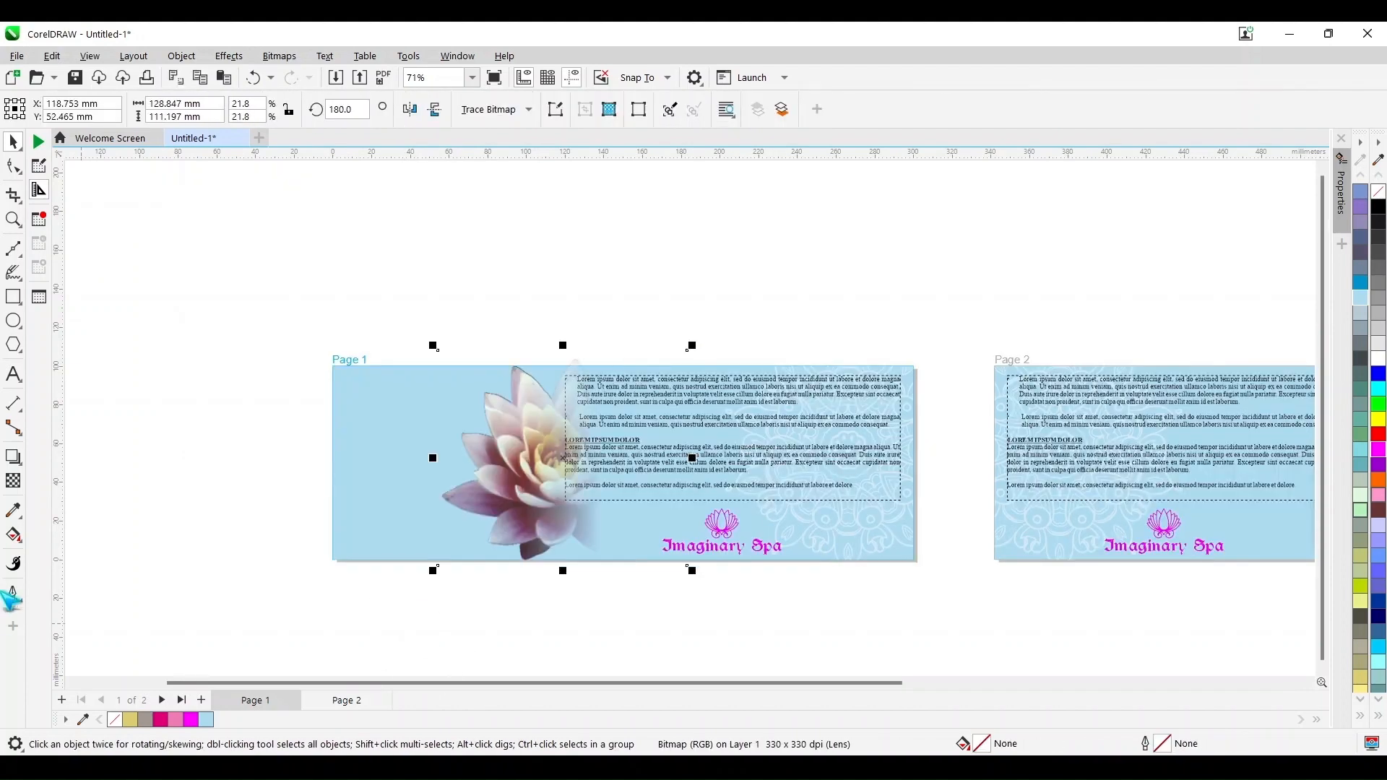
Remove the transparency fade from the lotus photo on page 1
{"action": "left_click", "coordinate": [13, 480]}
{"action": "left_click", "coordinate": [14, 109]}
{"action": "left_click", "coordinate": [13, 219]}
{"action": "left_click_drag", "start_coordinate": [439, 340], "coordinate": [735, 652]}
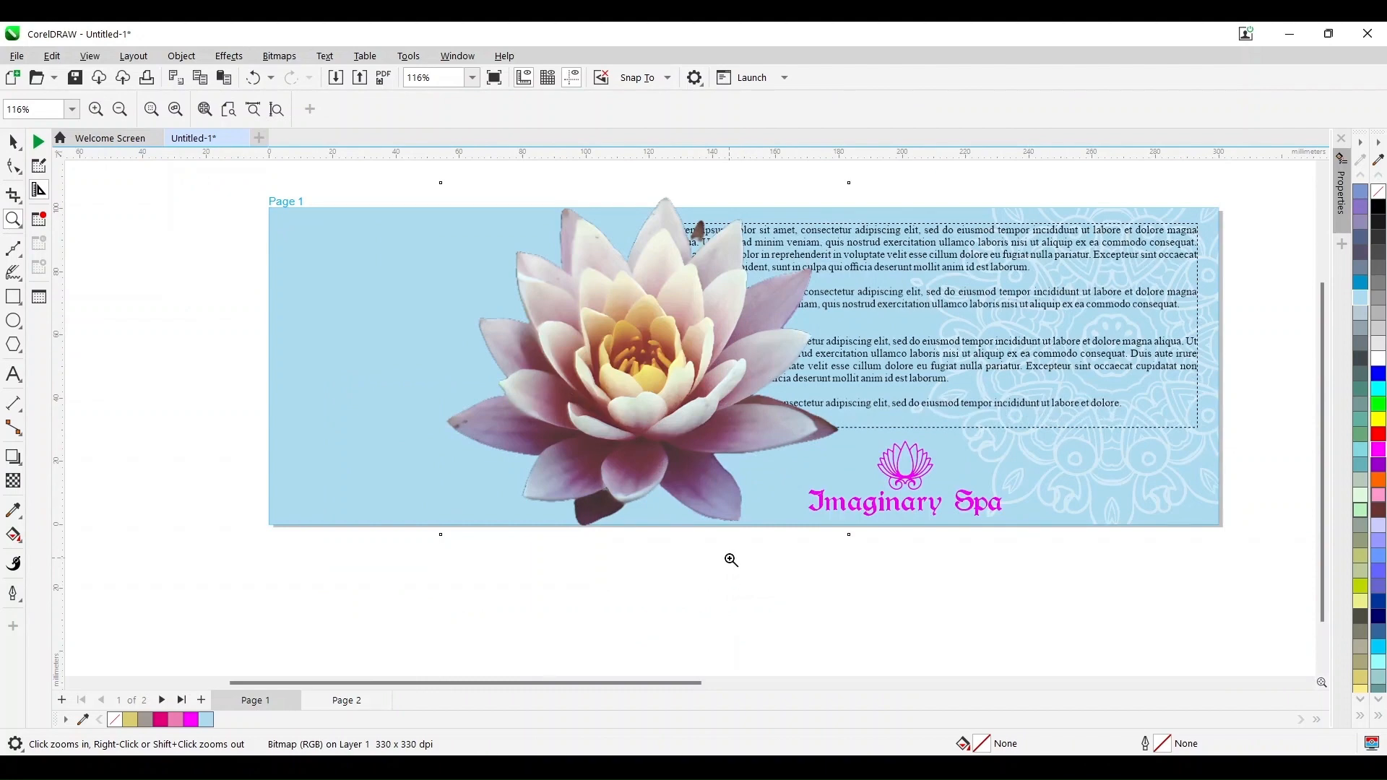
{"action": "scroll", "coordinate": [662, 281], "scroll_direction": "up", "scroll_amount": 2}
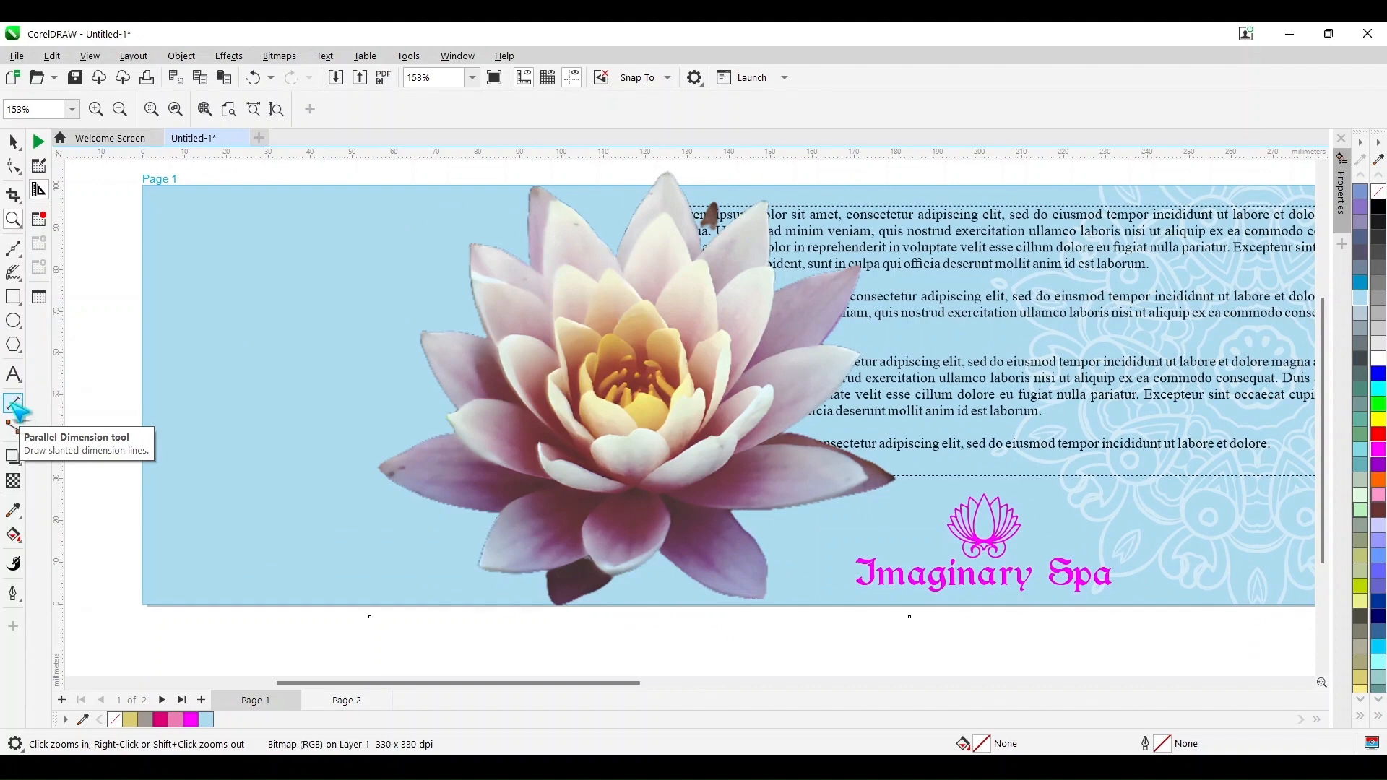
Draw a rectangle about 104 × 152 mm over the lotus's right half and trim the photo with it
{"action": "left_click", "coordinate": [13, 296]}
{"action": "left_click_drag", "start_coordinate": [969, 165], "coordinate": [564, 604]}
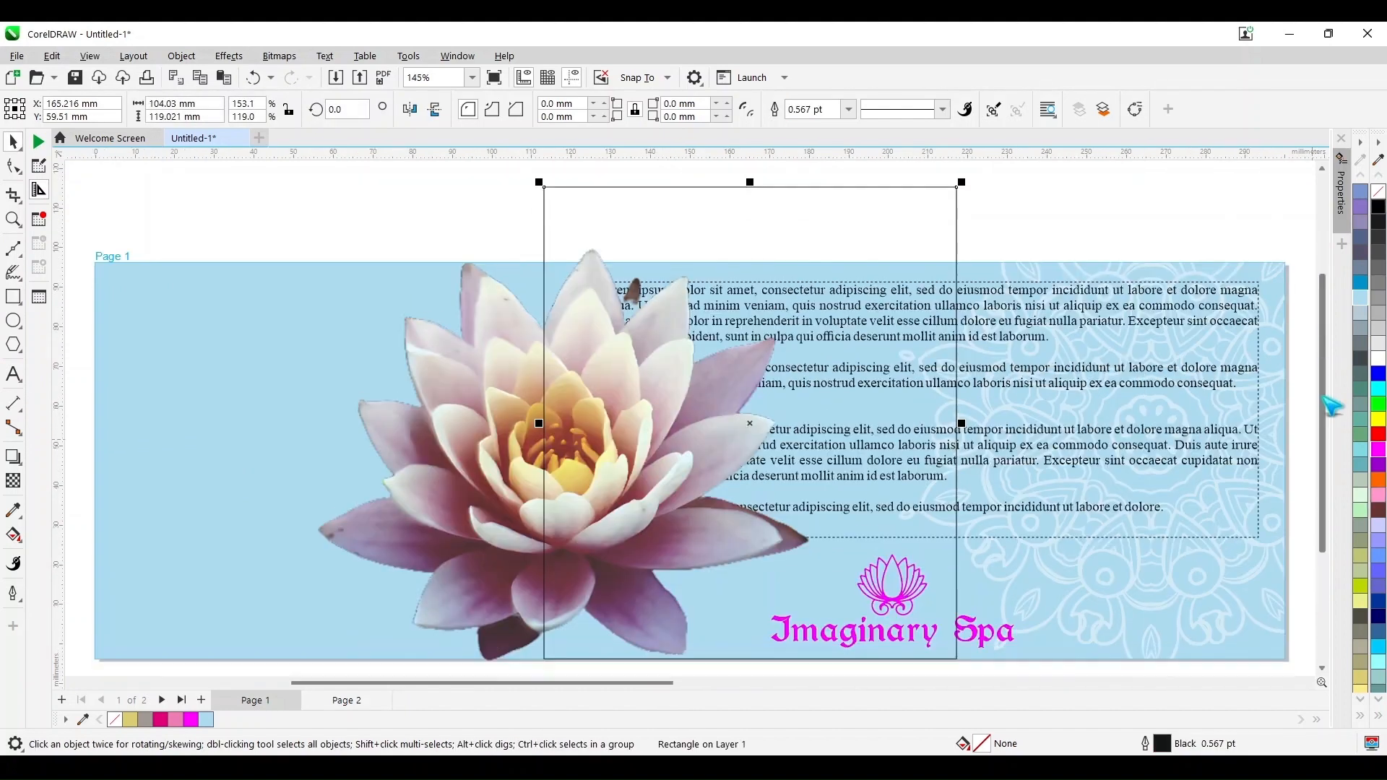
{"action": "left_click_drag", "start_coordinate": [1323, 405], "coordinate": [1322, 507]}
{"action": "left_click_drag", "start_coordinate": [750, 443], "coordinate": [751, 574]}
{"action": "left_click", "coordinate": [347, 346], "text": "shift"}
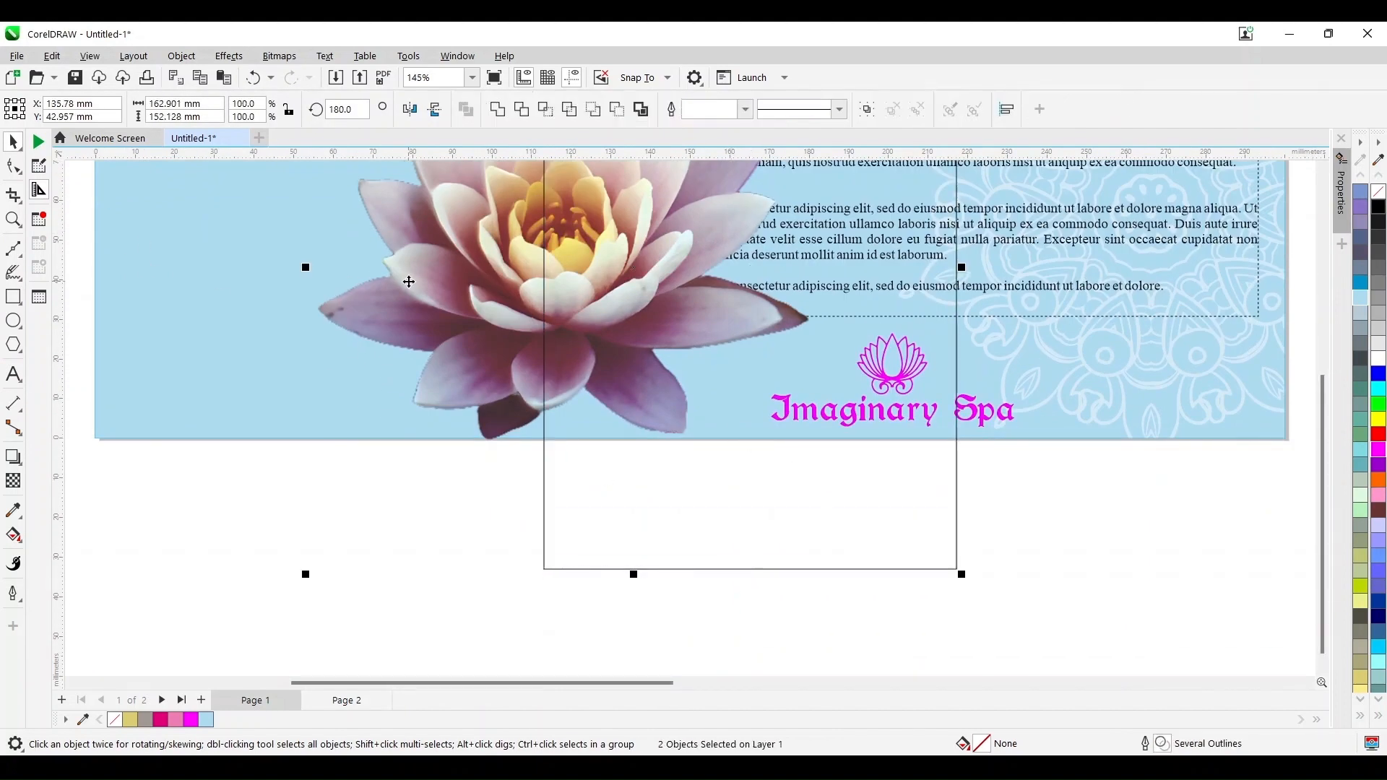
{"action": "left_click", "coordinate": [532, 114]}
{"action": "scroll", "coordinate": [638, 527], "scroll_direction": "up", "scroll_amount": 3}
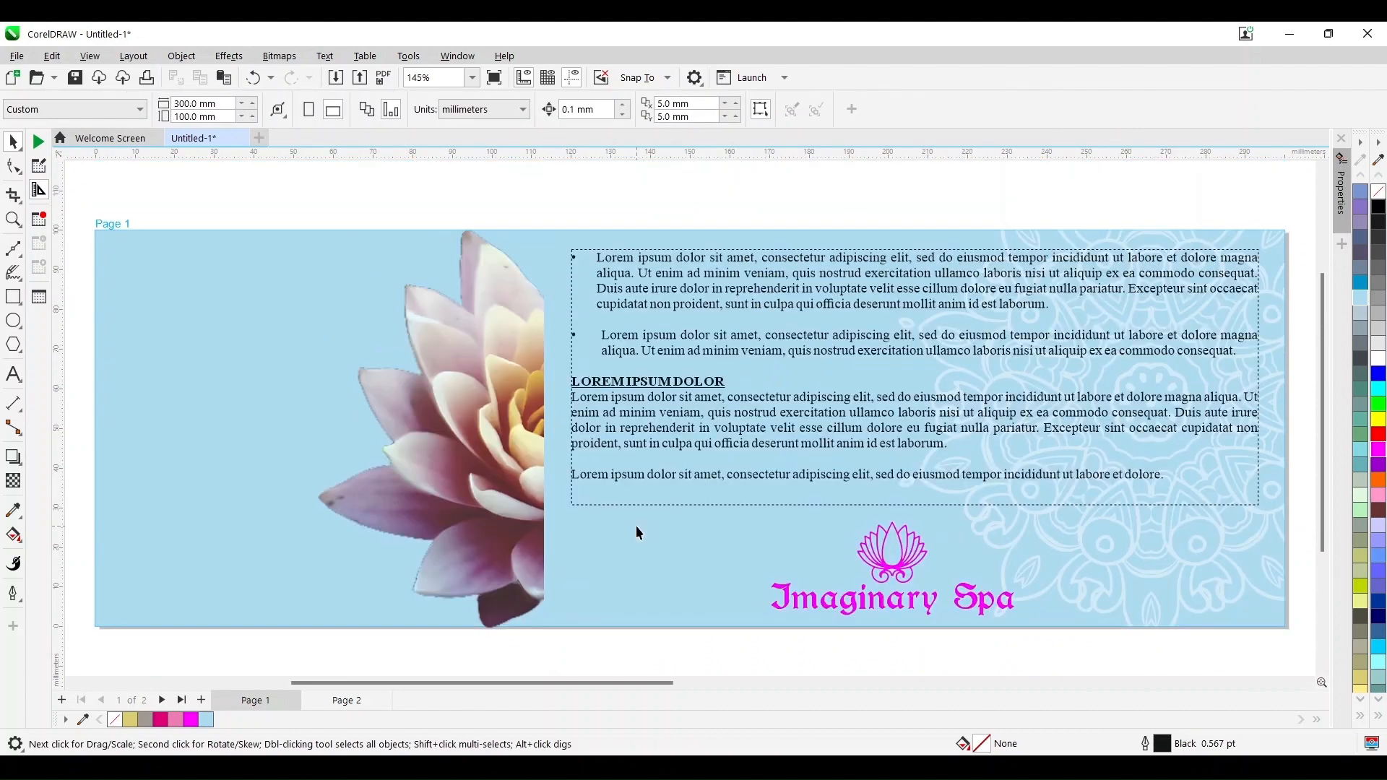
Reshape the half lotus photo's boundary so its upper and lower edges align with the page, 100 mm high
{"action": "left_click", "coordinate": [474, 514]}
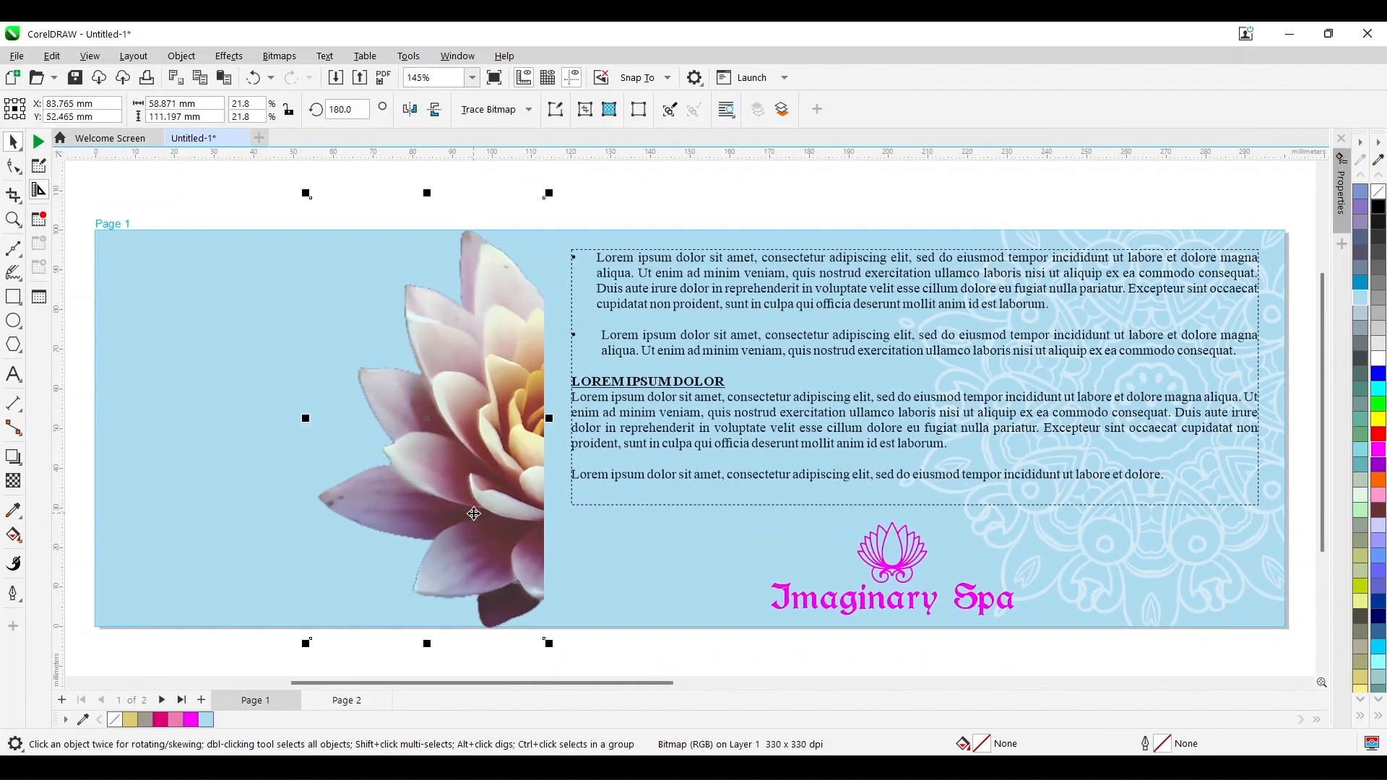
{"action": "left_click", "coordinate": [13, 166]}
{"action": "left_click_drag", "start_coordinate": [242, 180], "coordinate": [635, 215]}
{"action": "left_click_drag", "start_coordinate": [544, 198], "coordinate": [545, 232]}
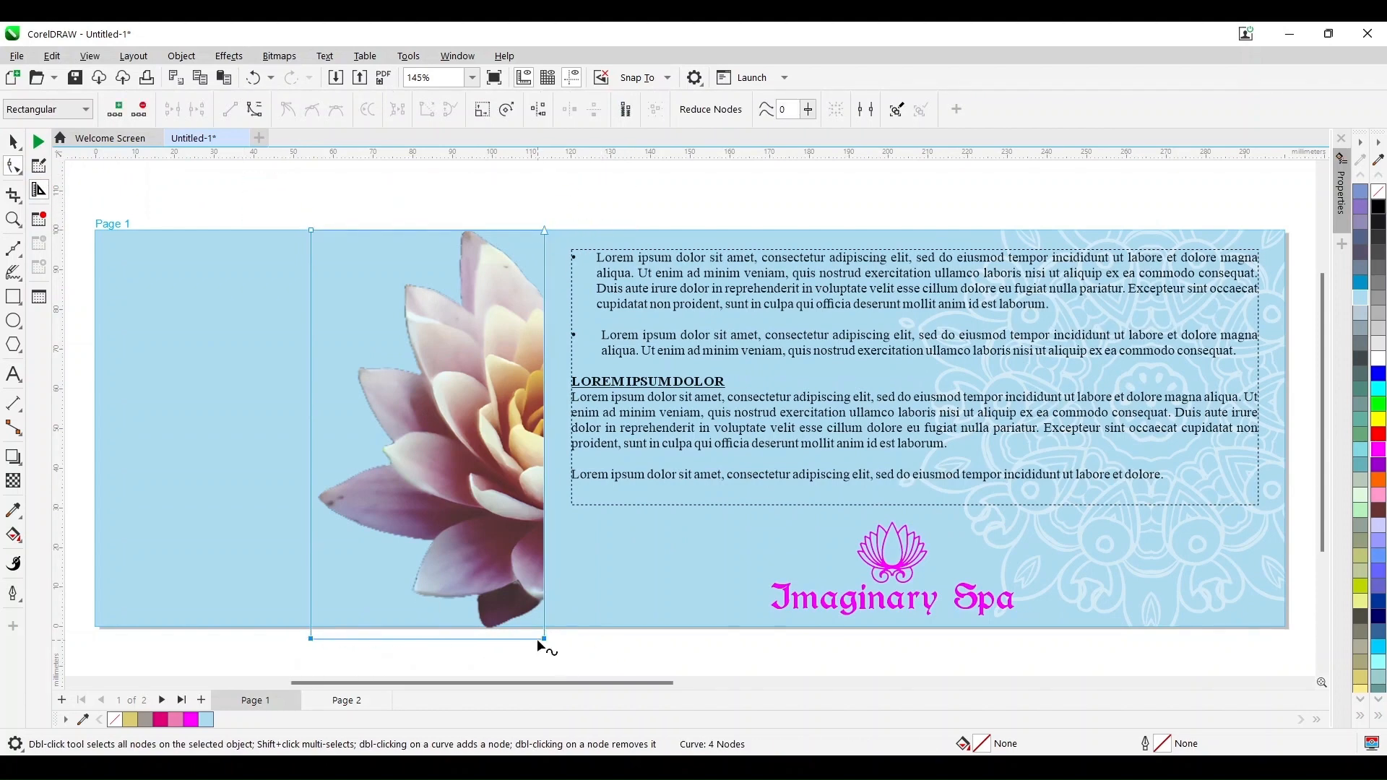
{"action": "left_click_drag", "start_coordinate": [544, 638], "coordinate": [544, 626]}
{"action": "left_click", "coordinate": [13, 141]}
Start a Bézier outline at the lotus's cut edge and trace the right side of the topmost petal
{"action": "left_click_drag", "start_coordinate": [489, 394], "coordinate": [844, 416]}
{"action": "scroll", "coordinate": [845, 416], "scroll_direction": "up", "scroll_amount": 2}
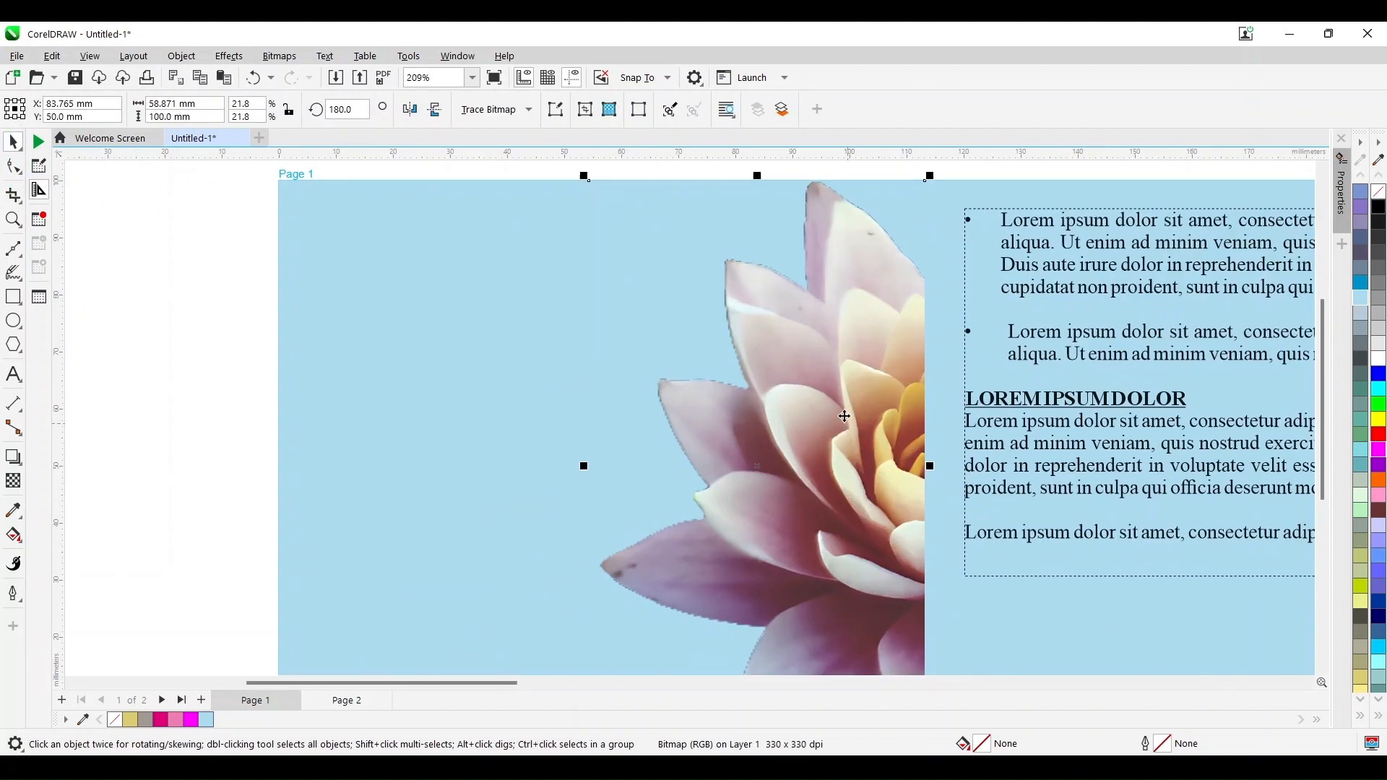
{"action": "scroll", "coordinate": [844, 416], "scroll_direction": "up", "scroll_amount": 2}
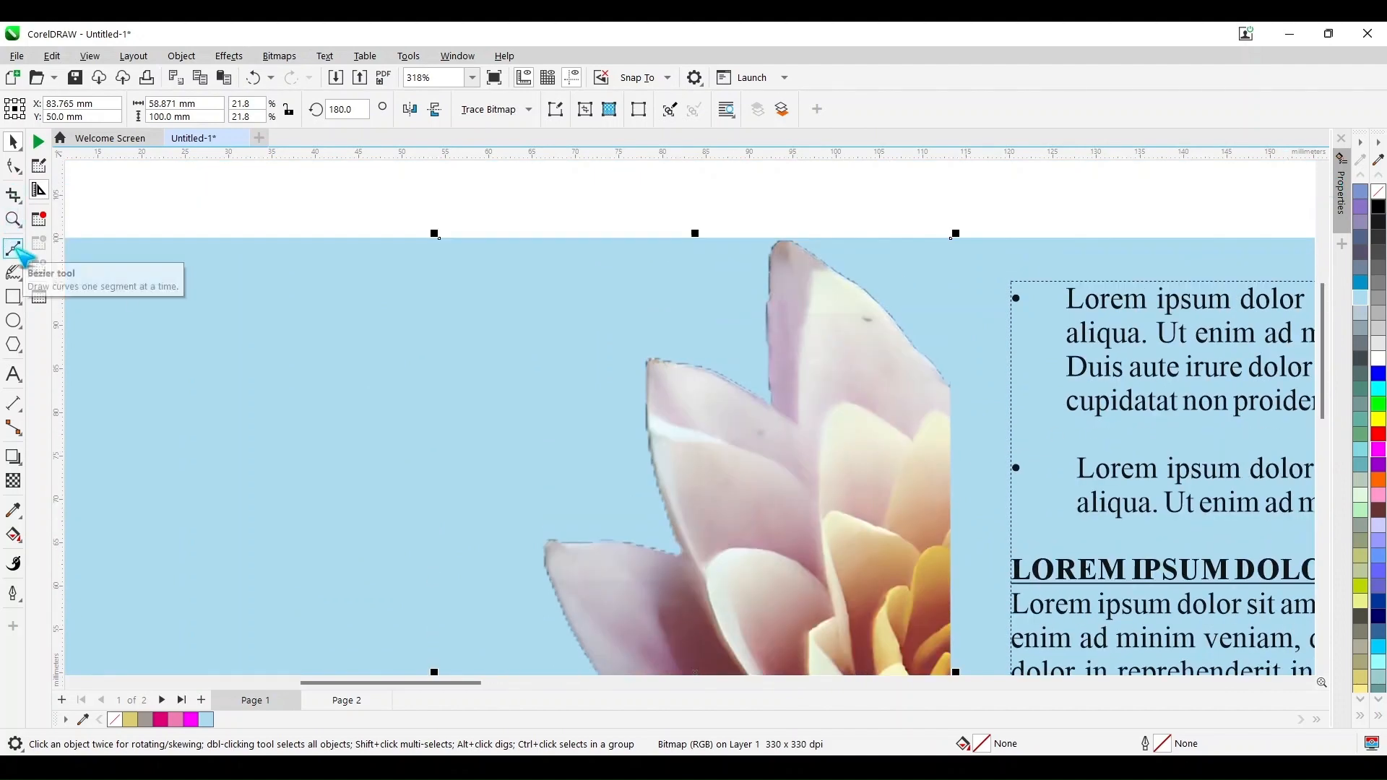
{"action": "left_click", "coordinate": [16, 248]}
{"action": "left_click", "coordinate": [84, 285]}
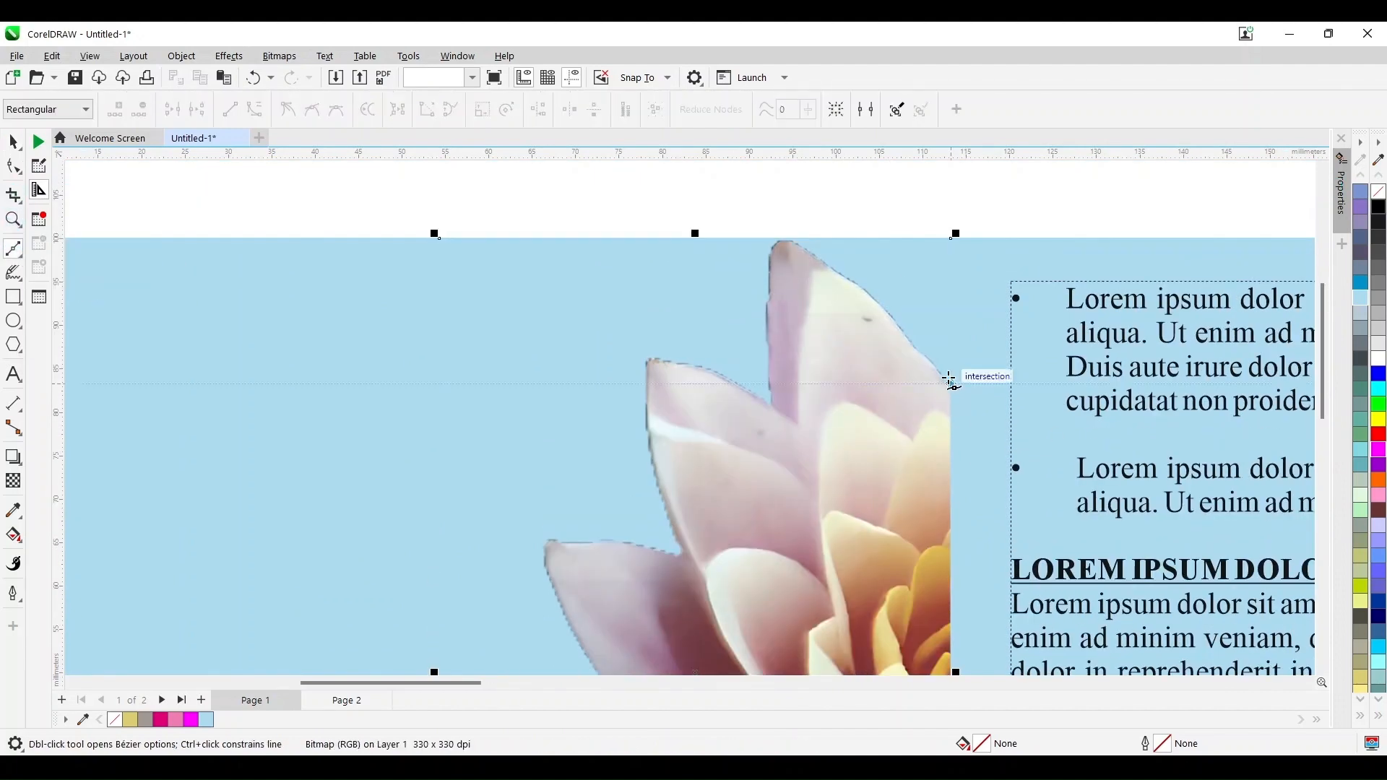
{"action": "left_click", "coordinate": [949, 380]}
{"action": "scroll", "coordinate": [930, 360], "scroll_direction": "up", "scroll_amount": 2}
{"action": "left_click", "coordinate": [928, 360]}
{"action": "left_click", "coordinate": [892, 333]}
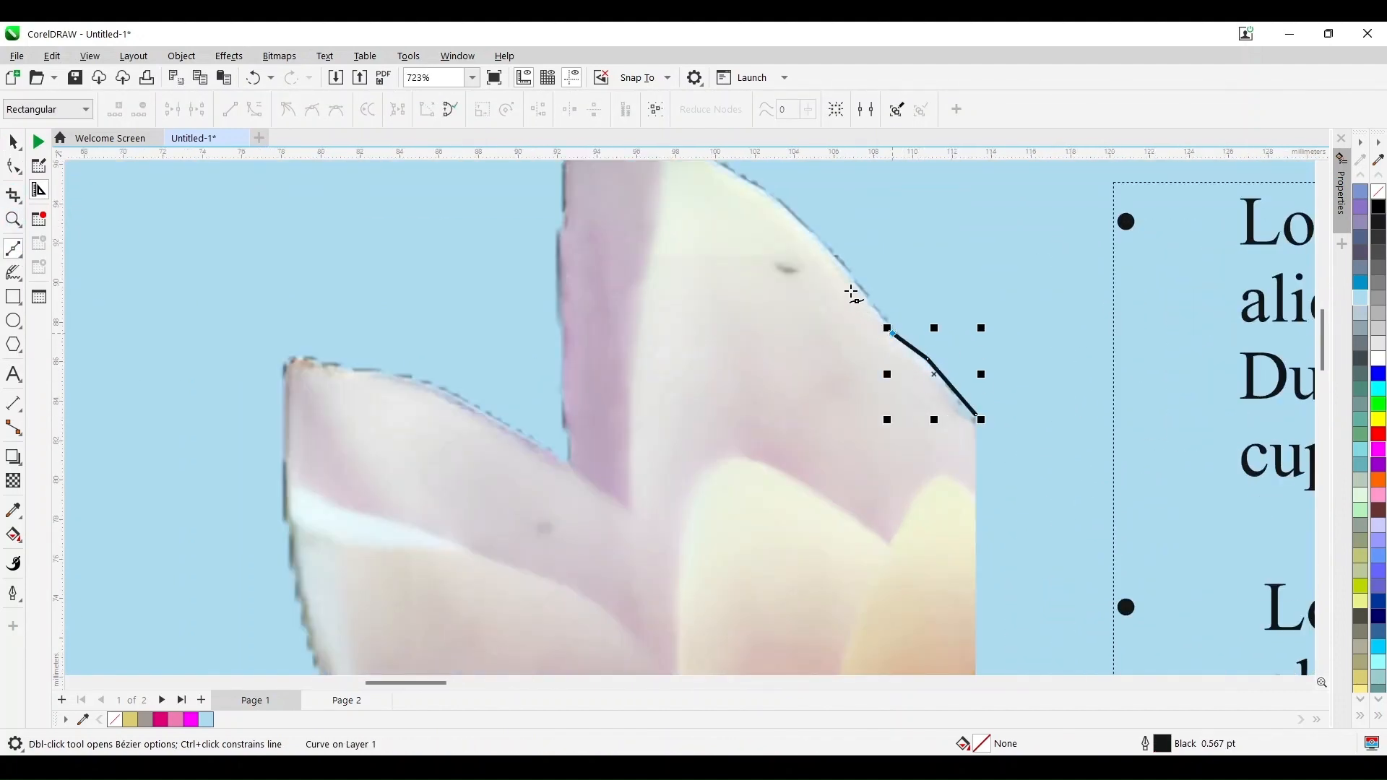
{"action": "left_click", "coordinate": [817, 239]}
{"action": "left_click", "coordinate": [748, 182]}
{"action": "left_click", "coordinate": [1323, 163]}
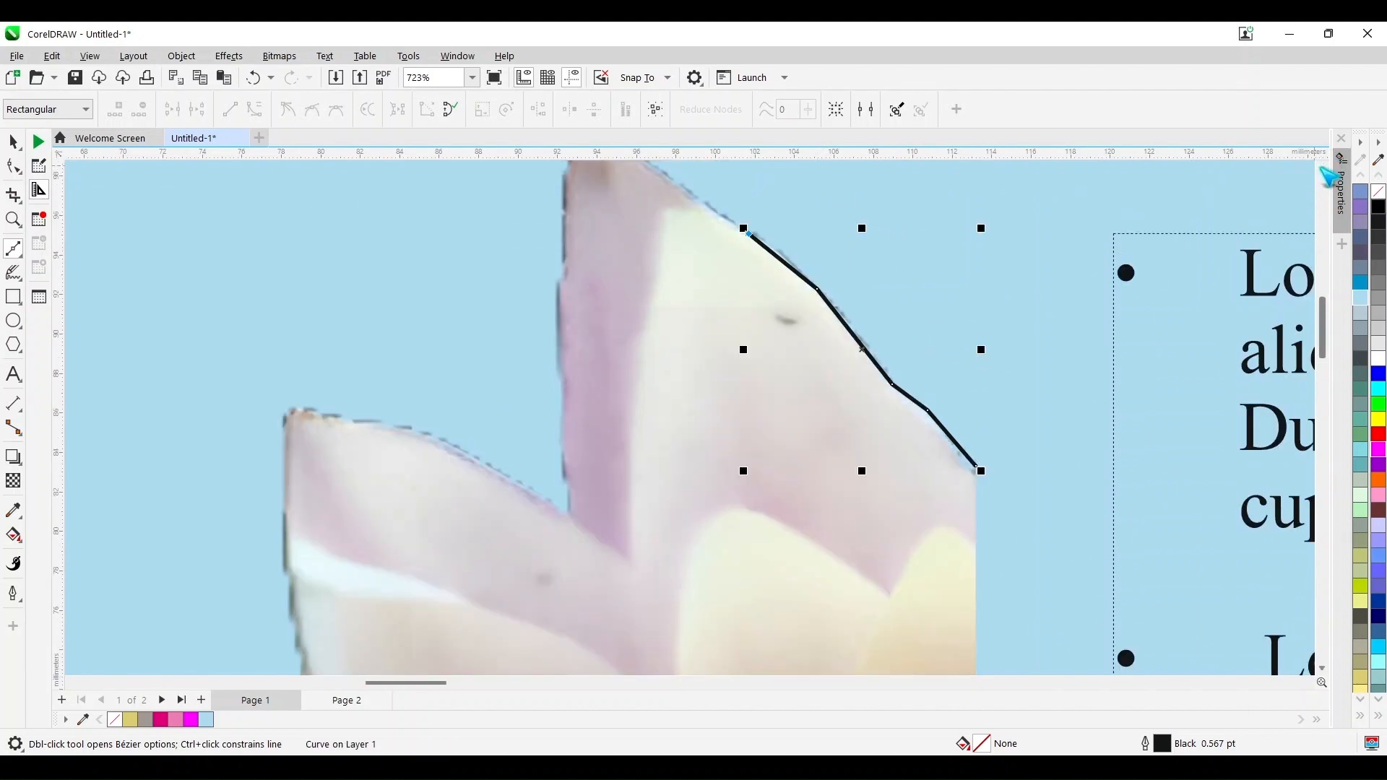
Continue the Bézier outline around the topmost petal's tip and down its left side to the next petal
{"action": "left_click", "coordinate": [1322, 165]}
{"action": "left_click_drag", "start_coordinate": [677, 335], "coordinate": [648, 315]}
{"action": "left_click_drag", "start_coordinate": [626, 302], "coordinate": [608, 291]}
{"action": "left_click_drag", "start_coordinate": [590, 291], "coordinate": [573, 301]}
{"action": "left_click_drag", "start_coordinate": [562, 455], "coordinate": [561, 571]}
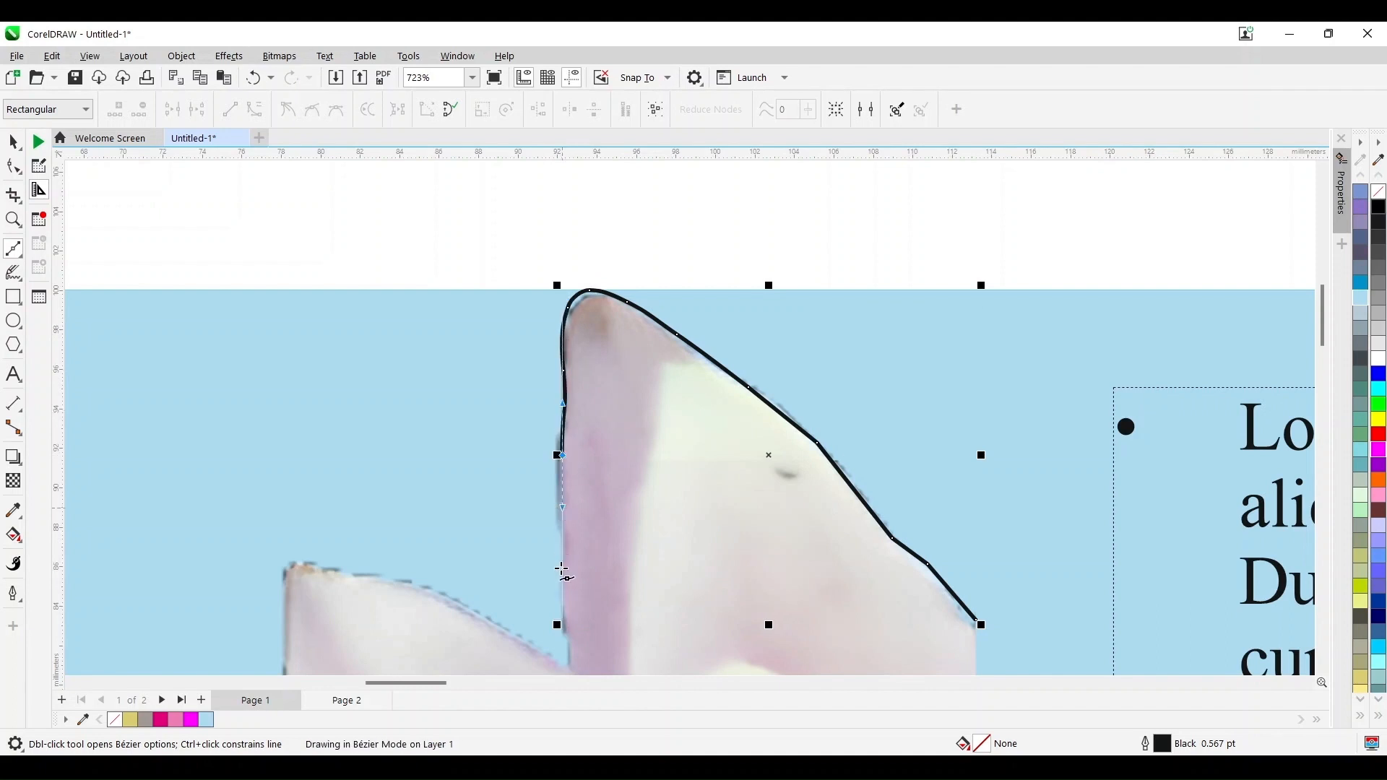
{"action": "left_click", "coordinate": [560, 569]}
{"action": "left_click_drag", "start_coordinate": [569, 659], "coordinate": [576, 599]}
Trace the second petal's upper edge and tip with the Bézier outline
{"action": "left_click_drag", "start_coordinate": [1322, 317], "coordinate": [1322, 339]}
{"action": "left_click_drag", "start_coordinate": [976, 432], "coordinate": [967, 424]}
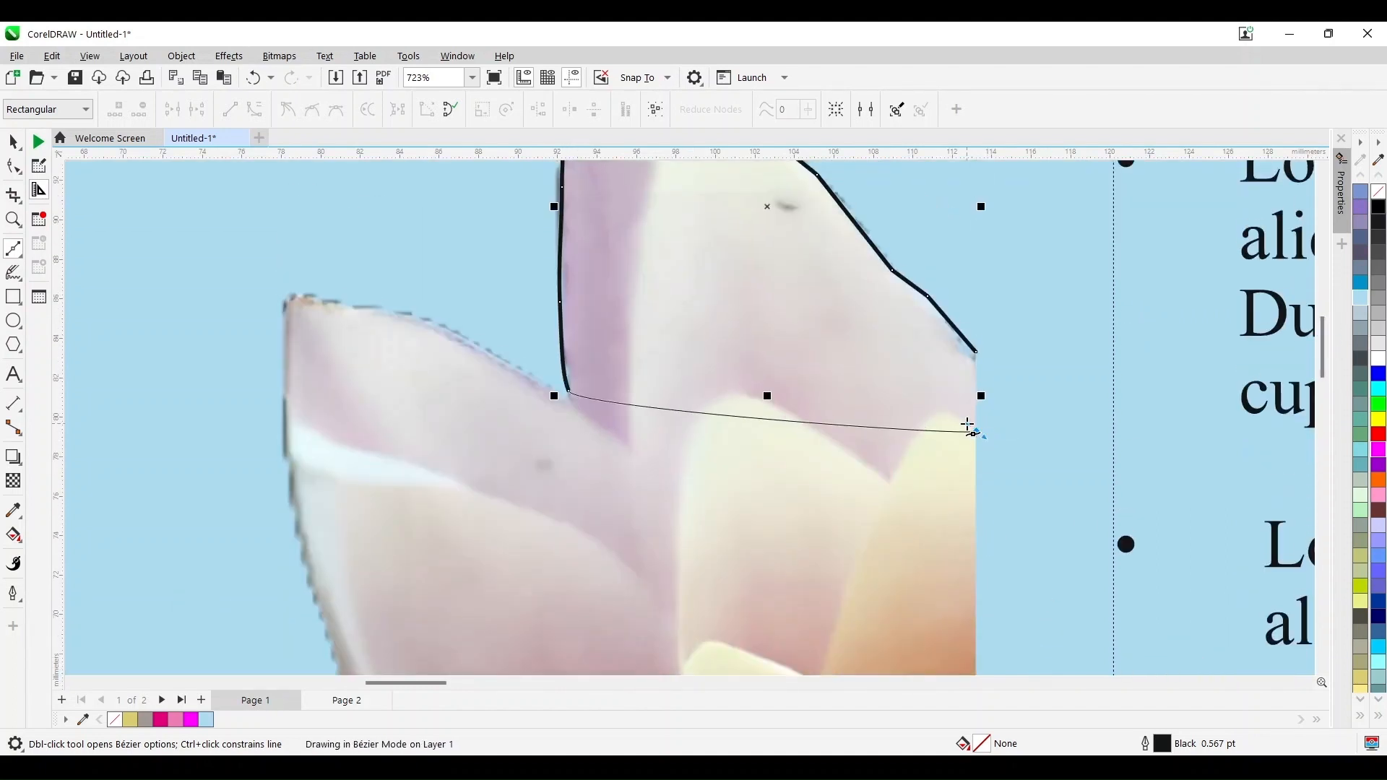
{"action": "key", "text": "ctrl+z"}
{"action": "left_click", "coordinate": [568, 408]}
{"action": "left_click_drag", "start_coordinate": [544, 391], "coordinate": [521, 375]}
{"action": "left_click_drag", "start_coordinate": [459, 344], "coordinate": [426, 328]}
{"action": "left_click_drag", "start_coordinate": [395, 314], "coordinate": [314, 294]}
{"action": "left_click_drag", "start_coordinate": [284, 295], "coordinate": [307, 370]}
Extend the Bézier outline along the third petal's upper edge, around its tip and partway down its left side
{"action": "scroll", "coordinate": [318, 629], "scroll_direction": "down", "scroll_amount": 4}
{"action": "key", "text": "ctrl+z"}
{"action": "left_click_drag", "start_coordinate": [269, 360], "coordinate": [163, 348]}
{"action": "left_click_drag", "start_coordinate": [108, 351], "coordinate": [89, 349]}
{"action": "left_click_drag", "start_coordinate": [397, 683], "coordinate": [376, 683]}
{"action": "left_click_drag", "start_coordinate": [384, 350], "coordinate": [385, 428]}
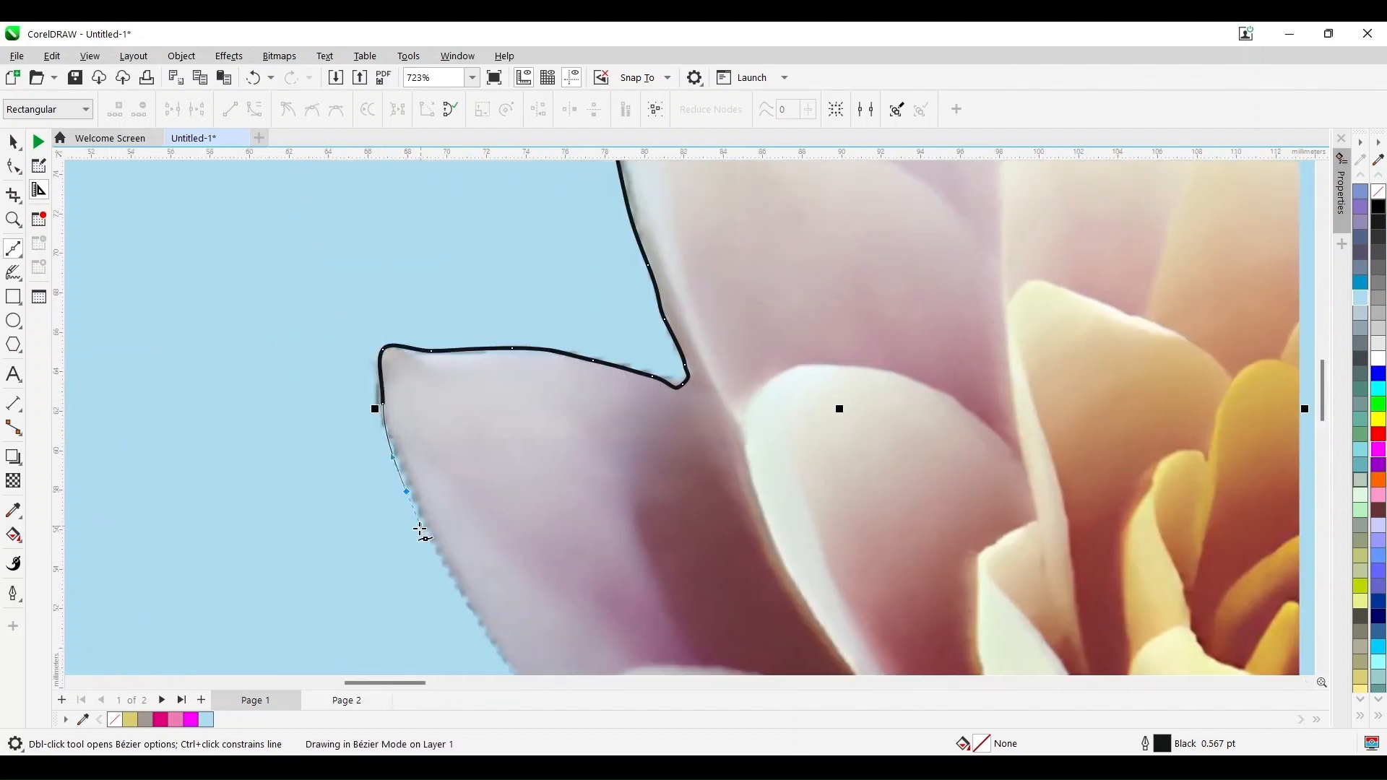
{"action": "left_click_drag", "start_coordinate": [420, 529], "coordinate": [419, 529]}
{"action": "left_click_drag", "start_coordinate": [453, 583], "coordinate": [465, 604]}
Finish tracing the third petal's left side and continue the outline around the small pale petal tip below it
{"action": "left_click_drag", "start_coordinate": [1321, 412], "coordinate": [1321, 451]}
{"action": "left_click_drag", "start_coordinate": [486, 306], "coordinate": [533, 370]}
{"action": "left_click_drag", "start_coordinate": [541, 379], "coordinate": [544, 391]}
{"action": "left_click_drag", "start_coordinate": [538, 402], "coordinate": [524, 408]}
{"action": "left_click_drag", "start_coordinate": [511, 403], "coordinate": [502, 406]}
{"action": "left_click_drag", "start_coordinate": [495, 419], "coordinate": [522, 463]}
{"action": "left_click_drag", "start_coordinate": [536, 491], "coordinate": [539, 502]}
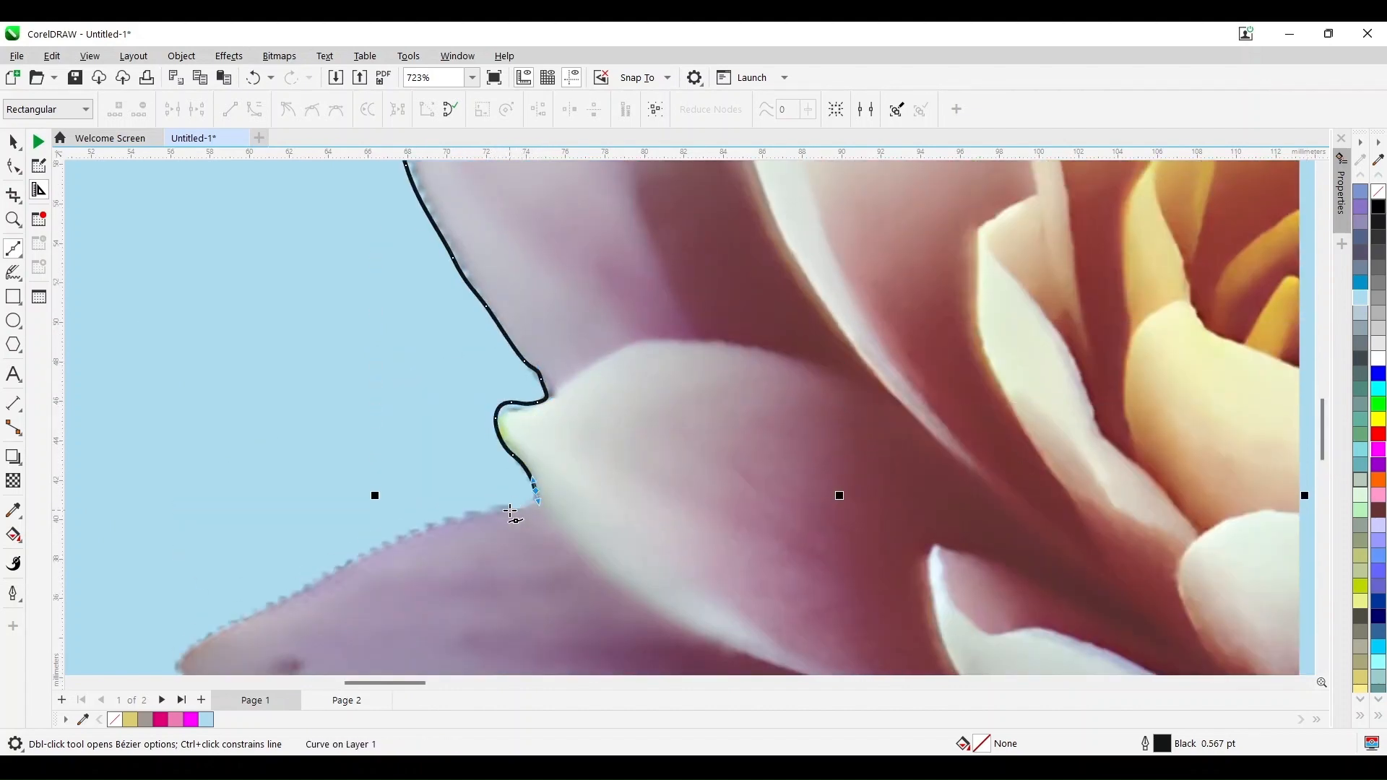
Trace the upper edge of the long purple petal on the far left toward its tip
{"action": "left_click", "coordinate": [511, 512]}
{"action": "left_click", "coordinate": [430, 524]}
{"action": "left_click", "coordinate": [362, 553]}
{"action": "left_click", "coordinate": [278, 596]}
{"action": "left_click", "coordinate": [210, 633]}
Continue the outline around the long purple petal's tip and along its lower edge
{"action": "scroll", "coordinate": [210, 633], "scroll_direction": "down", "scroll_amount": 5}
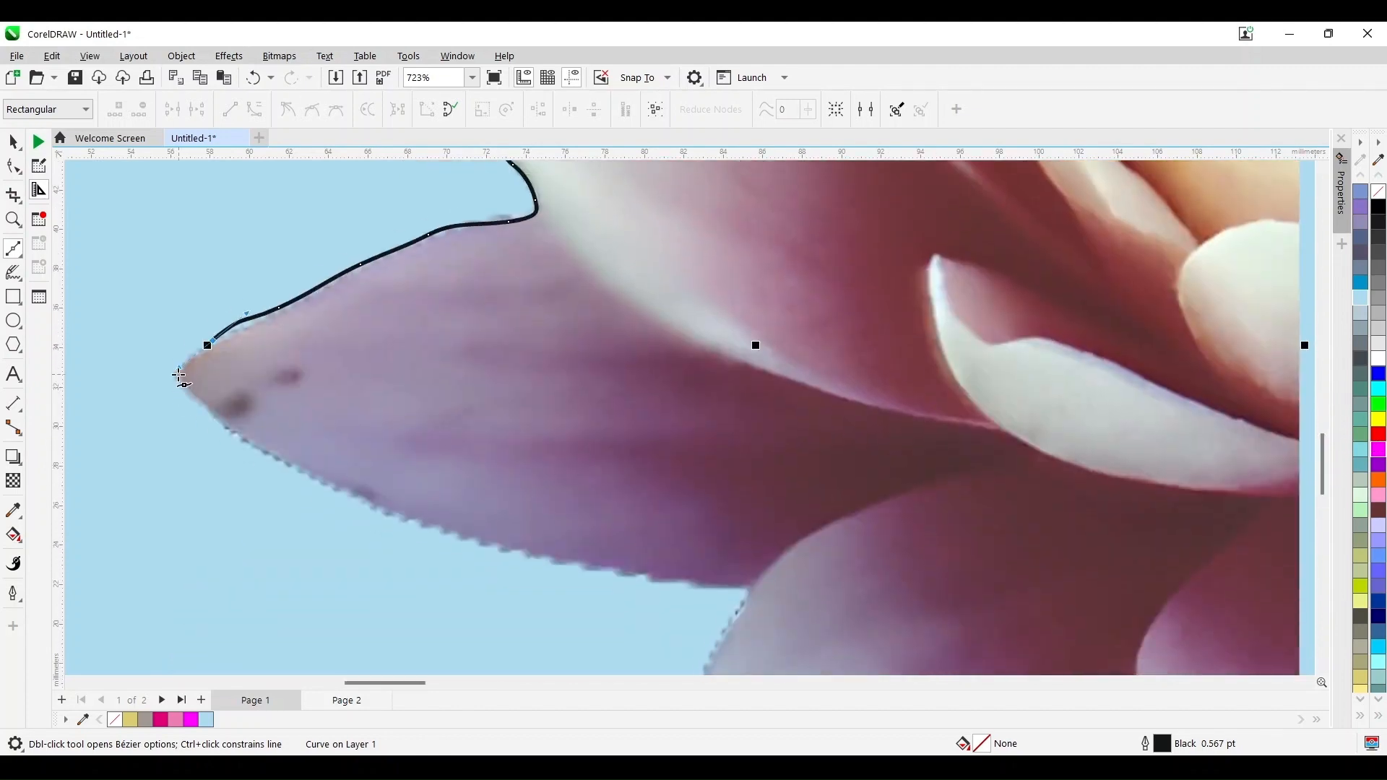
{"action": "left_click", "coordinate": [176, 375]}
{"action": "left_click", "coordinate": [195, 397]}
{"action": "left_click", "coordinate": [265, 456]}
{"action": "left_click", "coordinate": [398, 514]}
{"action": "left_click", "coordinate": [525, 556]}
{"action": "left_click", "coordinate": [671, 586]}
{"action": "left_click_drag", "start_coordinate": [752, 587], "coordinate": [749, 604]}
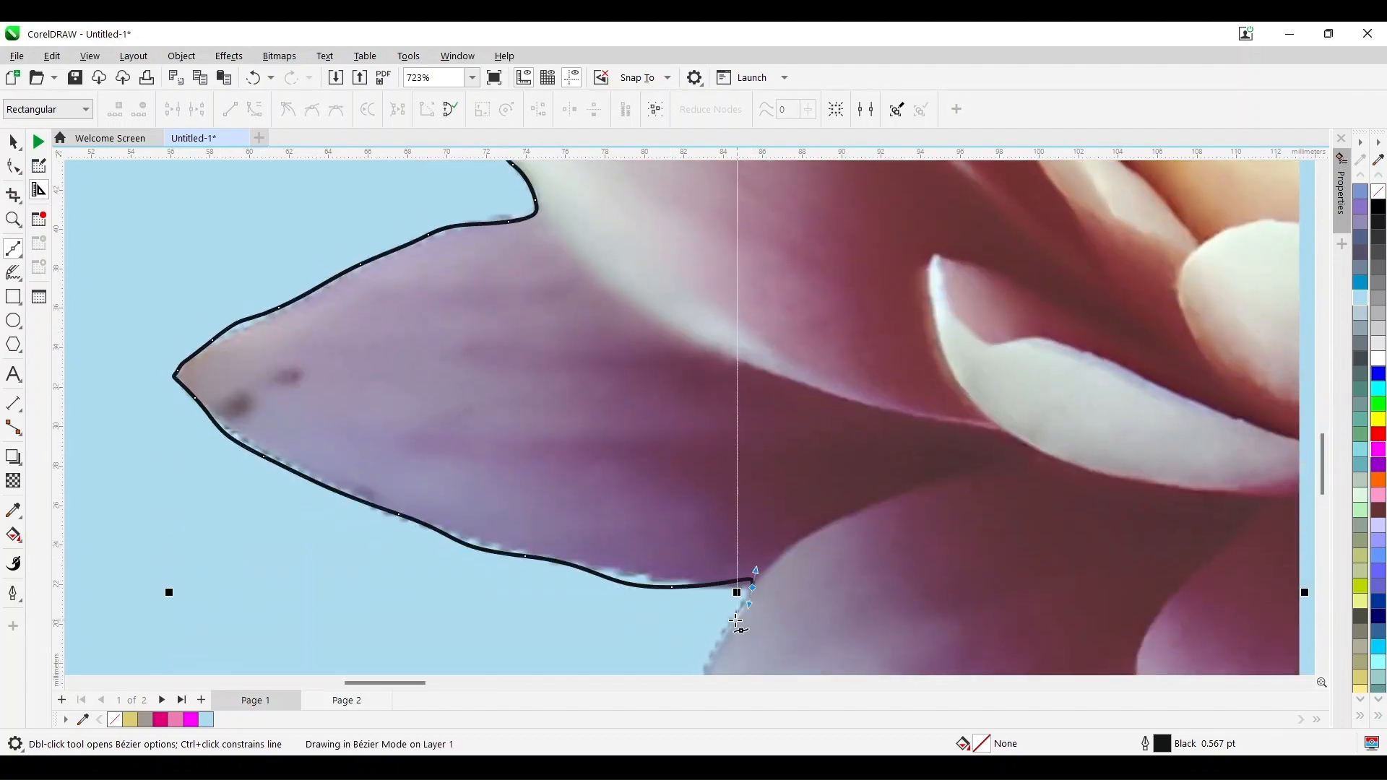
{"action": "scroll", "coordinate": [737, 597], "scroll_direction": "down", "scroll_amount": 5}
{"action": "left_click_drag", "start_coordinate": [719, 367], "coordinate": [700, 401]}
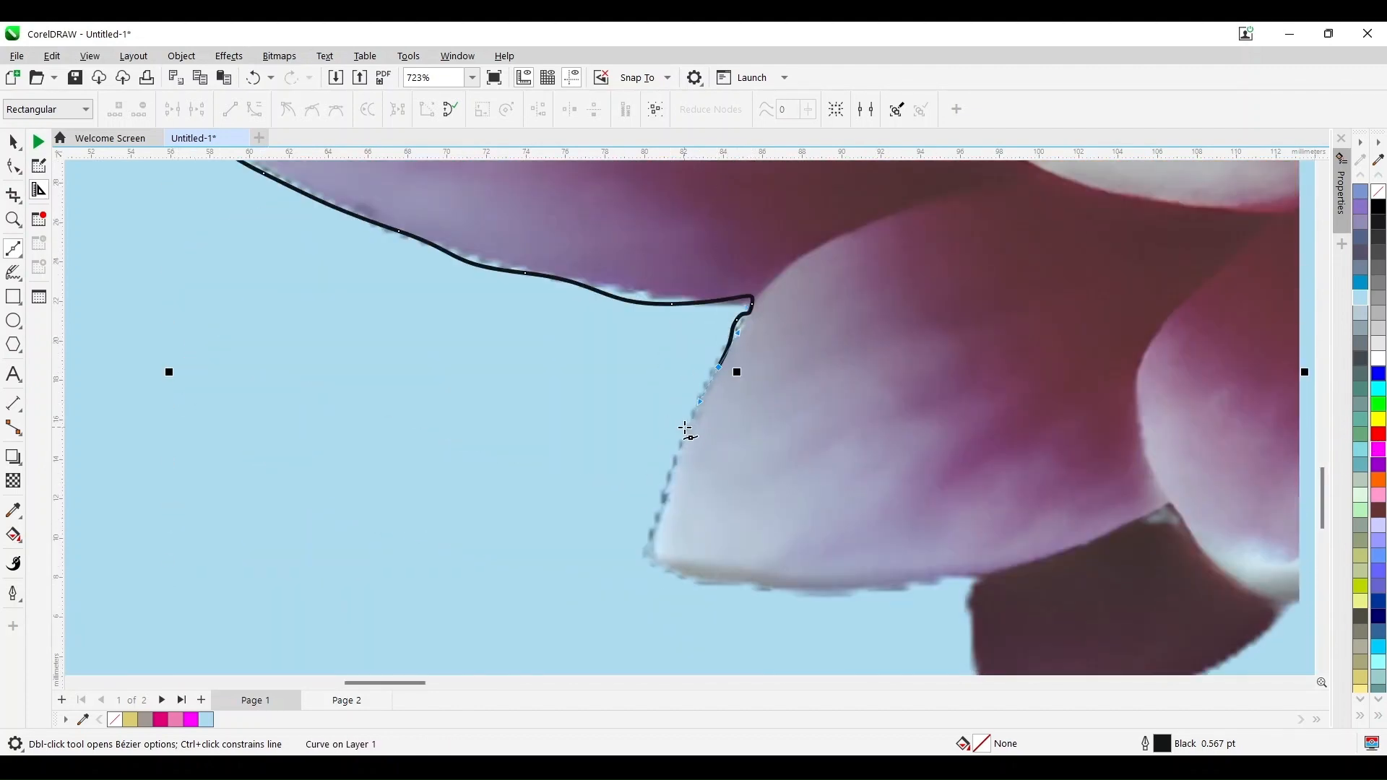
{"action": "key", "text": "ctrl+z"}
{"action": "key", "text": "ctrl+z"}
{"action": "key", "text": "ctrl+z"}
Trace the outline through the notch below the long purple petal and down the next petal's left side
{"action": "left_click", "coordinate": [718, 304]}
{"action": "left_click_drag", "start_coordinate": [747, 304], "coordinate": [734, 333]}
{"action": "left_click_drag", "start_coordinate": [718, 359], "coordinate": [712, 368]}
{"action": "left_click_drag", "start_coordinate": [690, 424], "coordinate": [685, 435]}
{"action": "left_click_drag", "start_coordinate": [660, 500], "coordinate": [649, 552]}
Trace the lower petal's bottom edge from its tip to the dark petal beneath it
{"action": "left_click_drag", "start_coordinate": [656, 560], "coordinate": [740, 582]}
{"action": "left_click_drag", "start_coordinate": [797, 586], "coordinate": [820, 586]}
{"action": "left_click_drag", "start_coordinate": [902, 576], "coordinate": [980, 576]}
{"action": "left_click", "coordinate": [973, 588]}
Trace the outline down the dark bottom petal's left side, around its rounded tip and up its lower right edge
{"action": "left_click_drag", "start_coordinate": [1326, 519], "coordinate": [1326, 548]}
{"action": "left_click_drag", "start_coordinate": [969, 374], "coordinate": [974, 401]}
{"action": "left_click_drag", "start_coordinate": [977, 424], "coordinate": [984, 449]}
{"action": "left_click_drag", "start_coordinate": [997, 481], "coordinate": [1058, 492]}
{"action": "left_click_drag", "start_coordinate": [1095, 477], "coordinate": [1180, 440]}
{"action": "left_click_drag", "start_coordinate": [1231, 410], "coordinate": [1257, 396]}
{"action": "left_click_drag", "start_coordinate": [1284, 367], "coordinate": [1296, 361]}
Finish the outer lotus outline where the dark bottom petal meets the flower's straight cut edge
{"action": "left_click_drag", "start_coordinate": [372, 682], "coordinate": [413, 684]}
{"action": "left_click", "coordinate": [629, 360]}
{"action": "scroll", "coordinate": [876, 268], "scroll_direction": "down", "scroll_amount": 2}
{"action": "scroll", "coordinate": [927, 594], "scroll_direction": "up", "scroll_amount": 4}
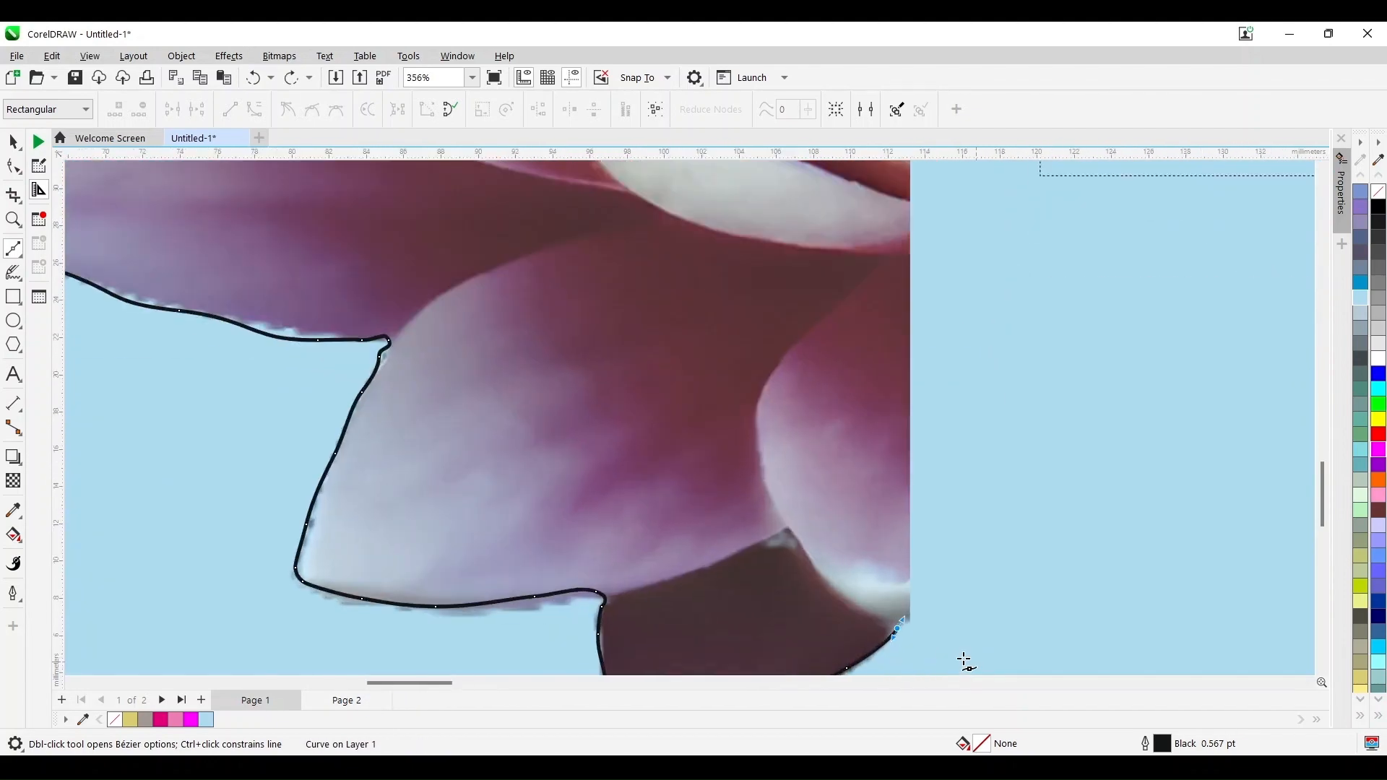
{"action": "left_click_drag", "start_coordinate": [925, 587], "coordinate": [842, 641]}
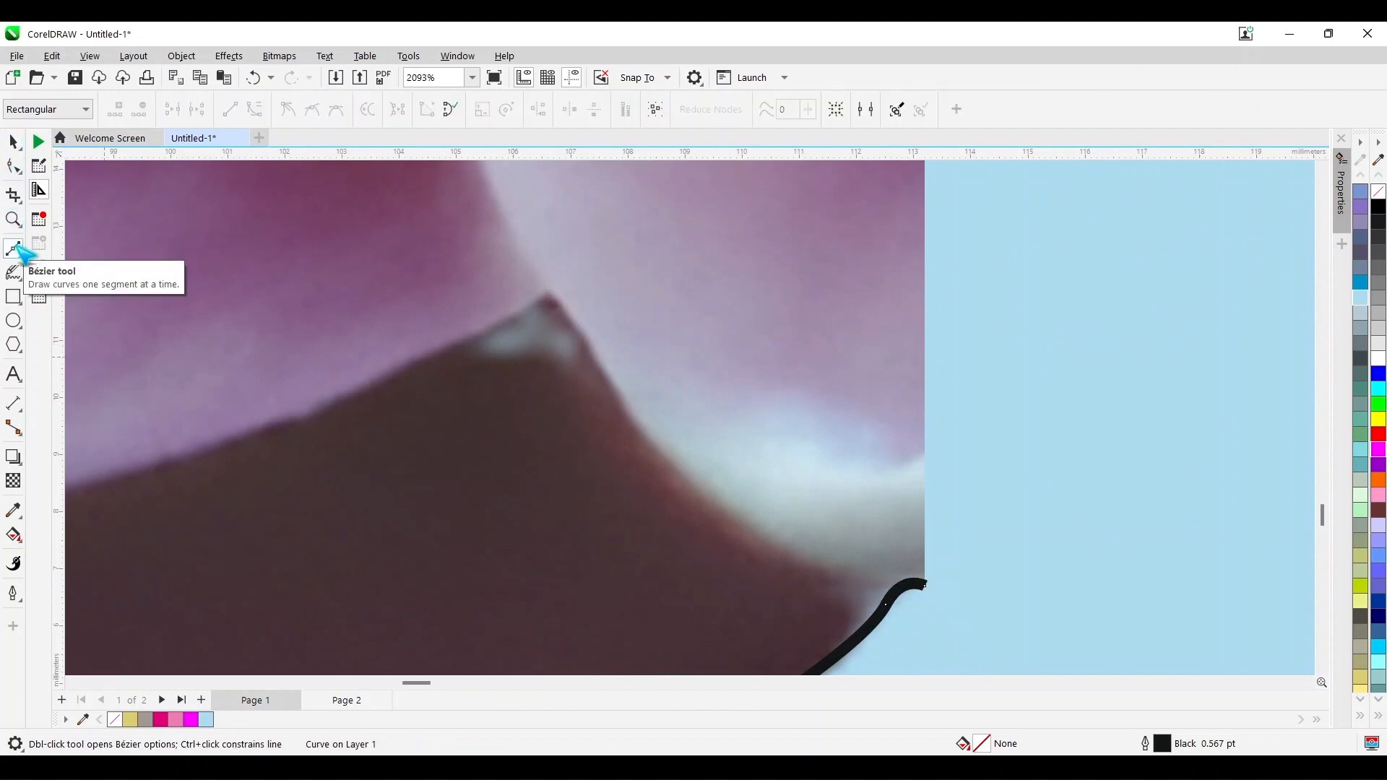
Start a new Bézier curve at the outline's end and trace the boundary between the dark petal and the pale petal above it
{"action": "mouse_move", "coordinate": [885, 595]}
{"action": "left_mouse_down"}
{"action": "mouse_move", "coordinate": [809, 578]}
{"action": "mouse_move", "coordinate": [718, 526]}
{"action": "left_mouse_up"}
{"action": "left_click_drag", "start_coordinate": [672, 460], "coordinate": [634, 416]}
{"action": "left_click", "coordinate": [609, 364]}
{"action": "scroll", "coordinate": [554, 289], "scroll_direction": "down", "scroll_amount": 2}
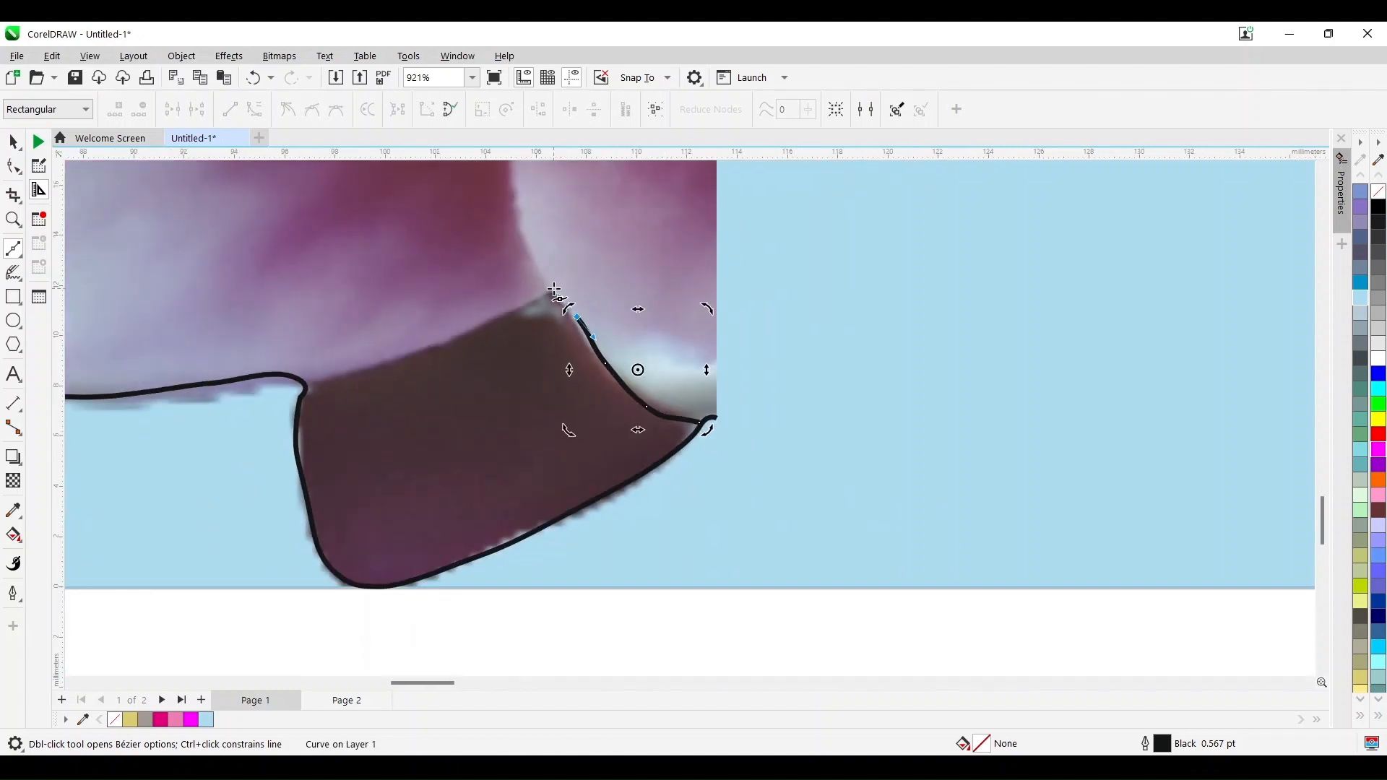
{"action": "left_click", "coordinate": [551, 288]}
{"action": "left_click", "coordinate": [524, 239]}
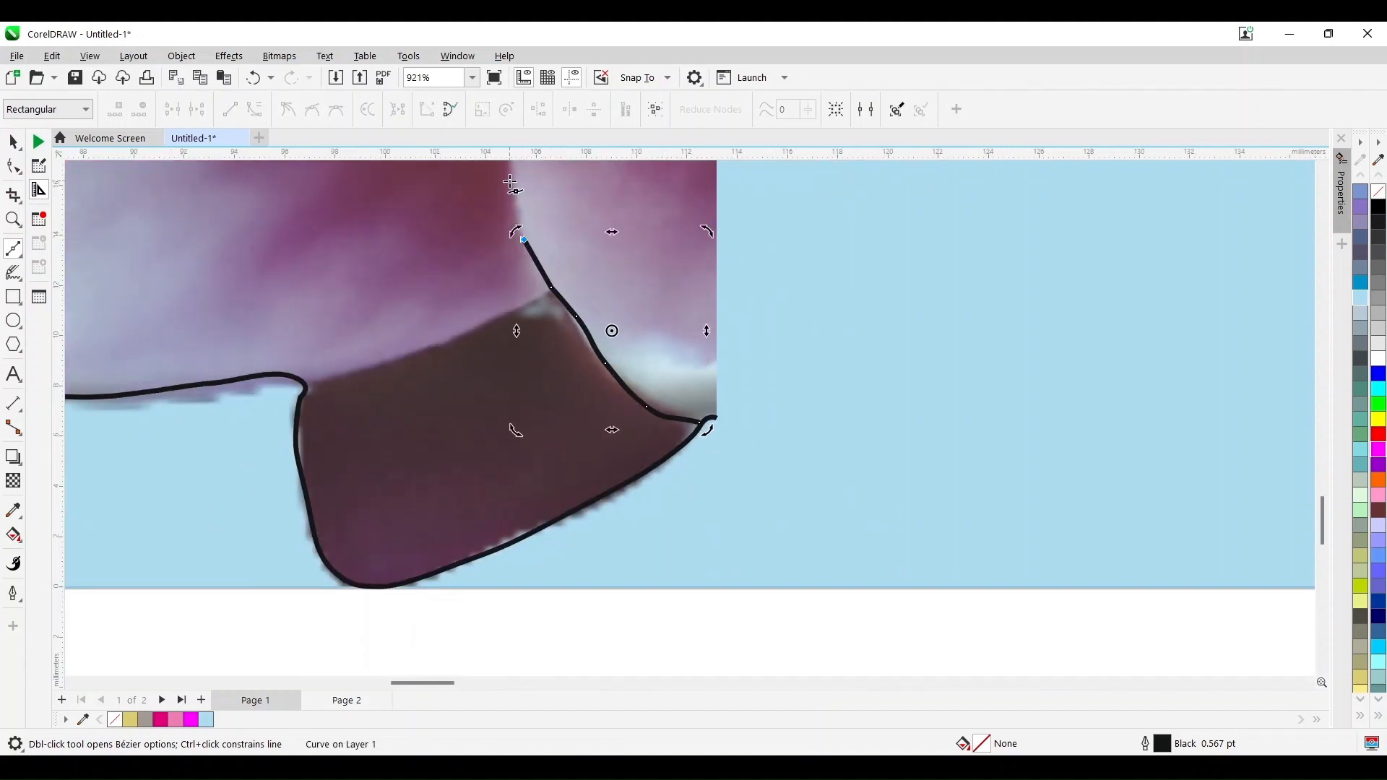
Continue the curve up the pale petal's left side and over its top to the flower's straight cut edge
{"action": "left_click", "coordinate": [510, 182]}
{"action": "scroll", "coordinate": [497, 448], "scroll_direction": "up", "scroll_amount": 3}
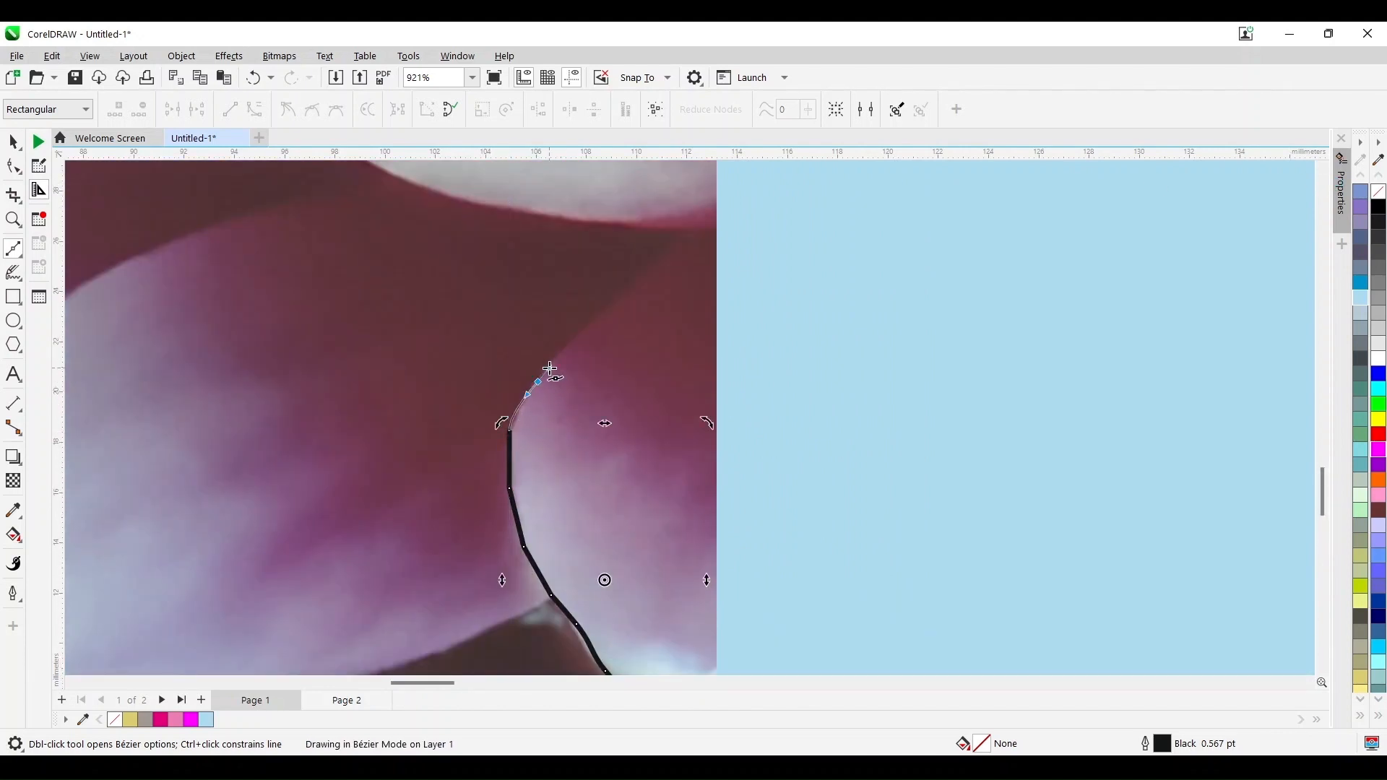
{"action": "left_click", "coordinate": [538, 381]}
{"action": "left_click", "coordinate": [576, 331]}
{"action": "left_click", "coordinate": [639, 272]}
{"action": "left_click", "coordinate": [680, 243]}
{"action": "left_click", "coordinate": [717, 233]}
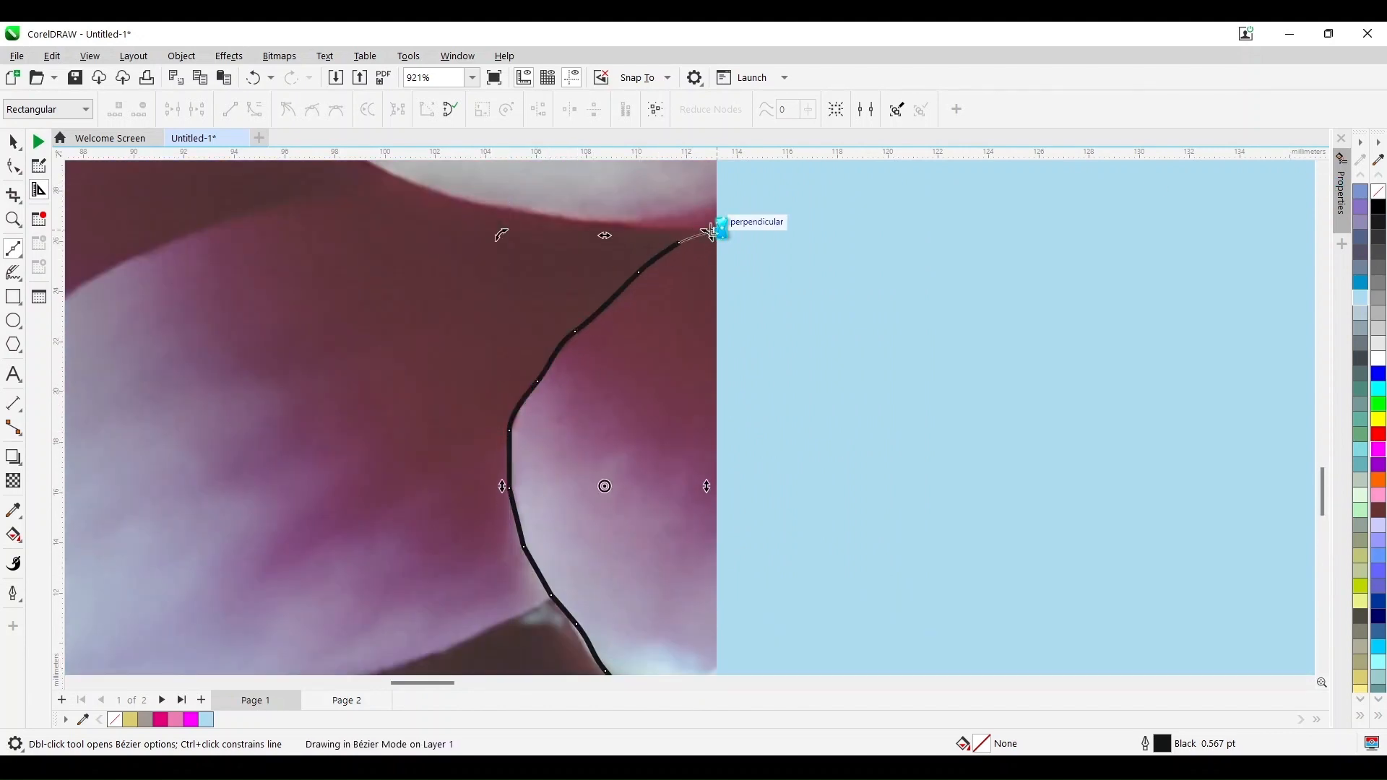
{"action": "scroll", "coordinate": [671, 436], "scroll_direction": "down", "scroll_amount": 1}
{"action": "key", "text": "space"}
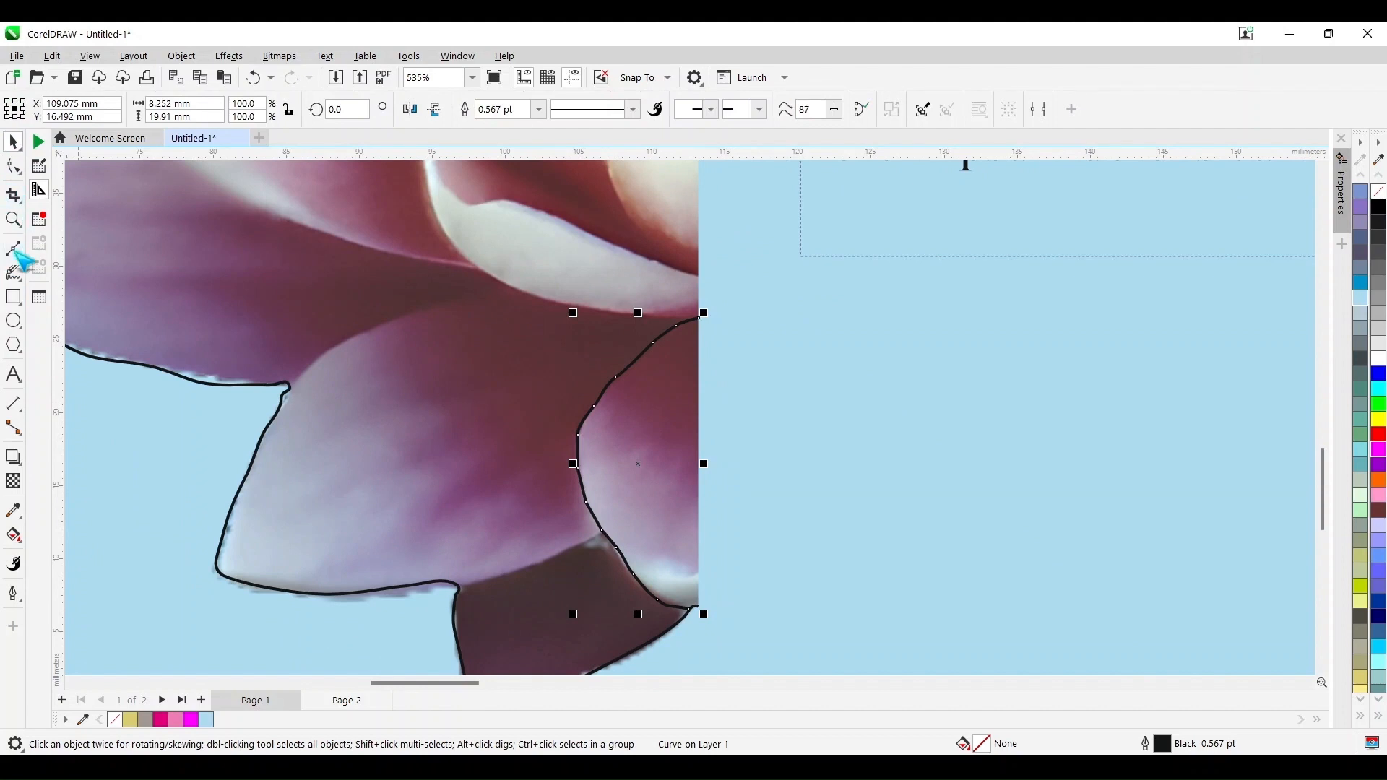
Draw a Bézier curve along the boundary between the lower petal and the dark bottom petal, ending at the outer outline
{"action": "left_click", "coordinate": [13, 249]}
{"action": "left_click", "coordinate": [605, 533]}
{"action": "left_click", "coordinate": [561, 557]}
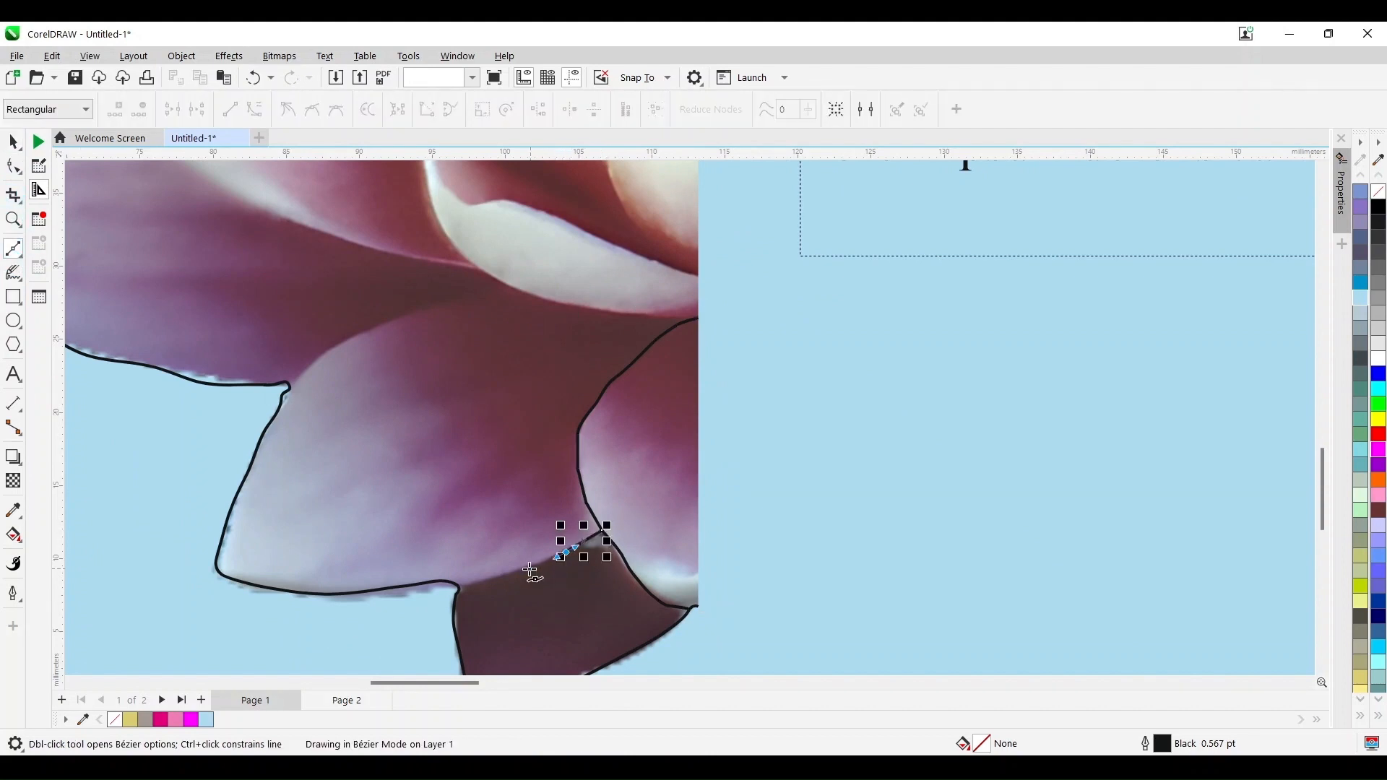
{"action": "left_click", "coordinate": [525, 574]}
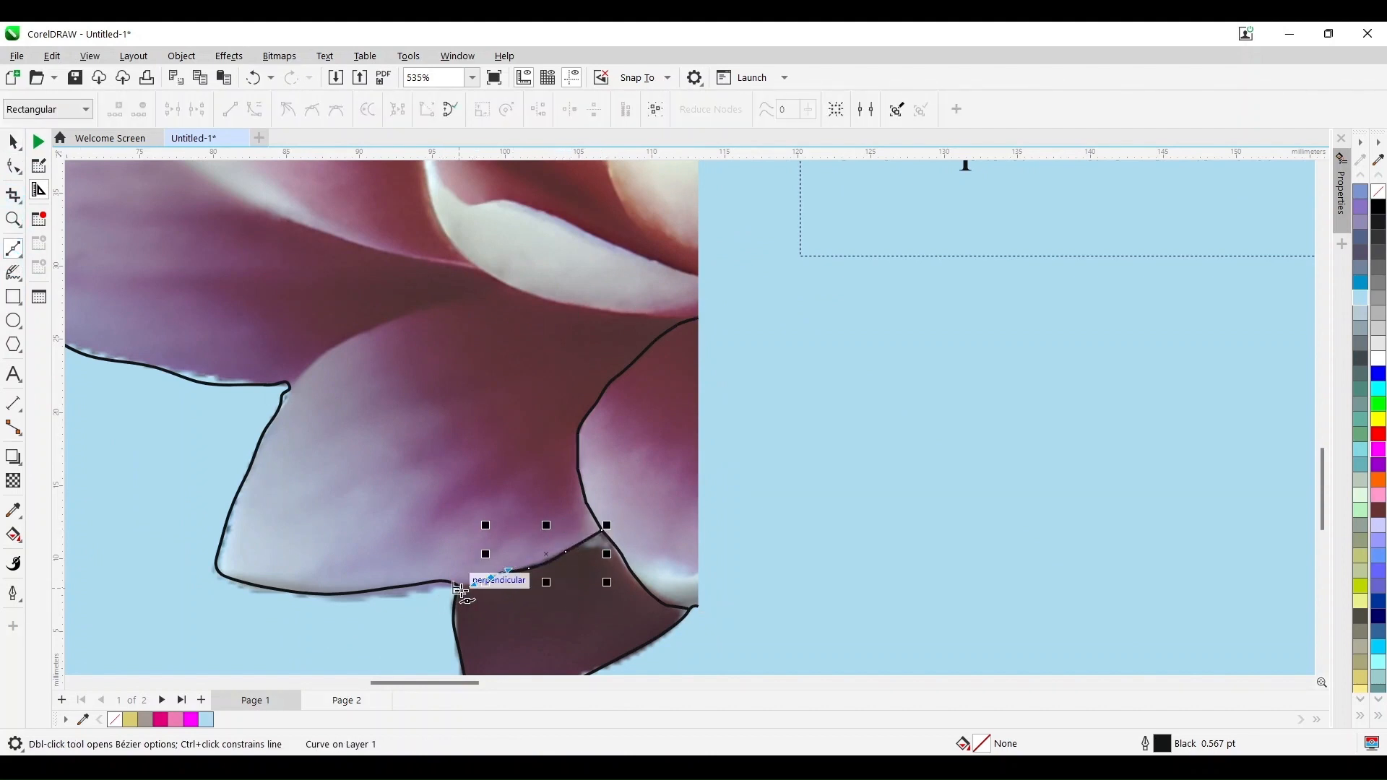
{"action": "left_click", "coordinate": [456, 589]}
{"action": "key", "text": "space"}
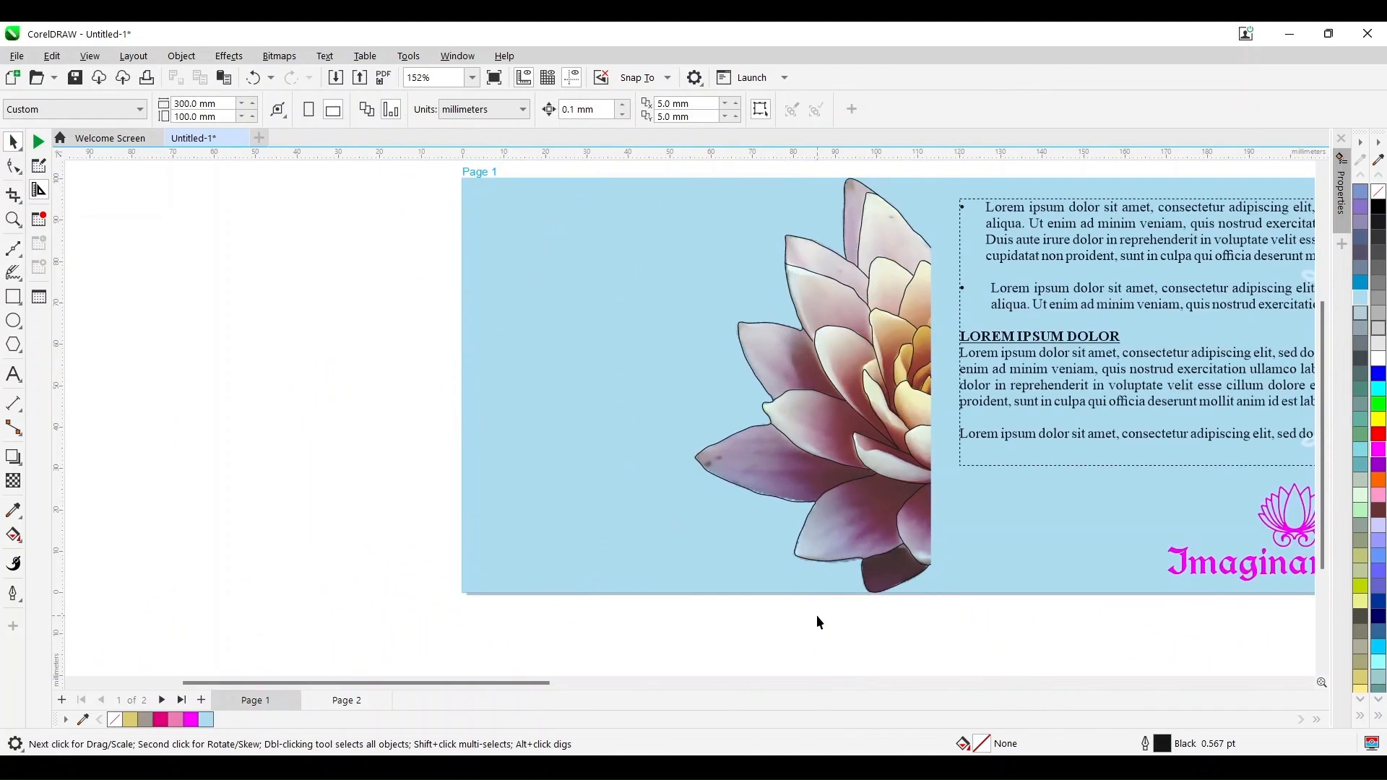
Select the half lotus together with all its traced outline curves on page 1
{"action": "key", "text": "shift+F4"}
{"action": "left_click_drag", "start_coordinate": [224, 636], "coordinate": [569, 263]}
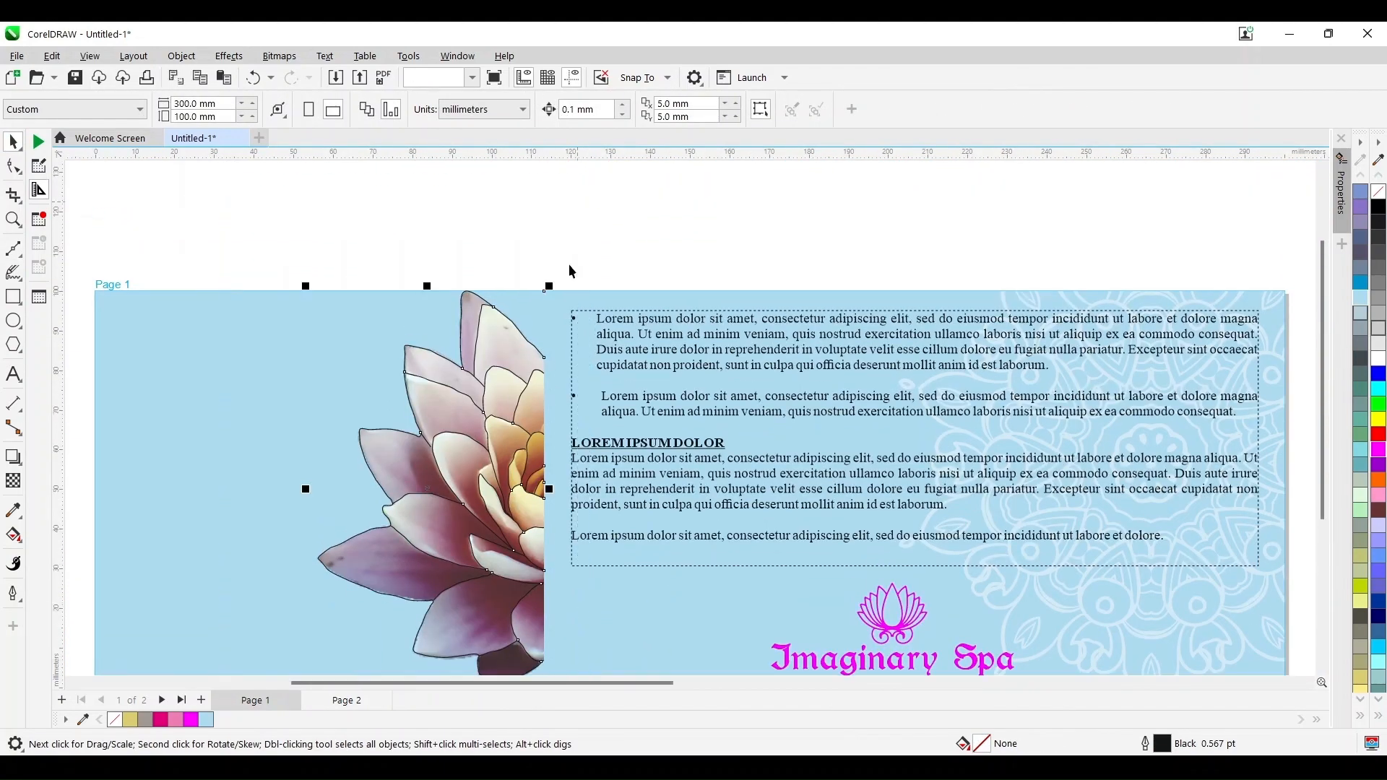
{"action": "scroll", "coordinate": [686, 553], "scroll_direction": "down", "scroll_amount": 1}
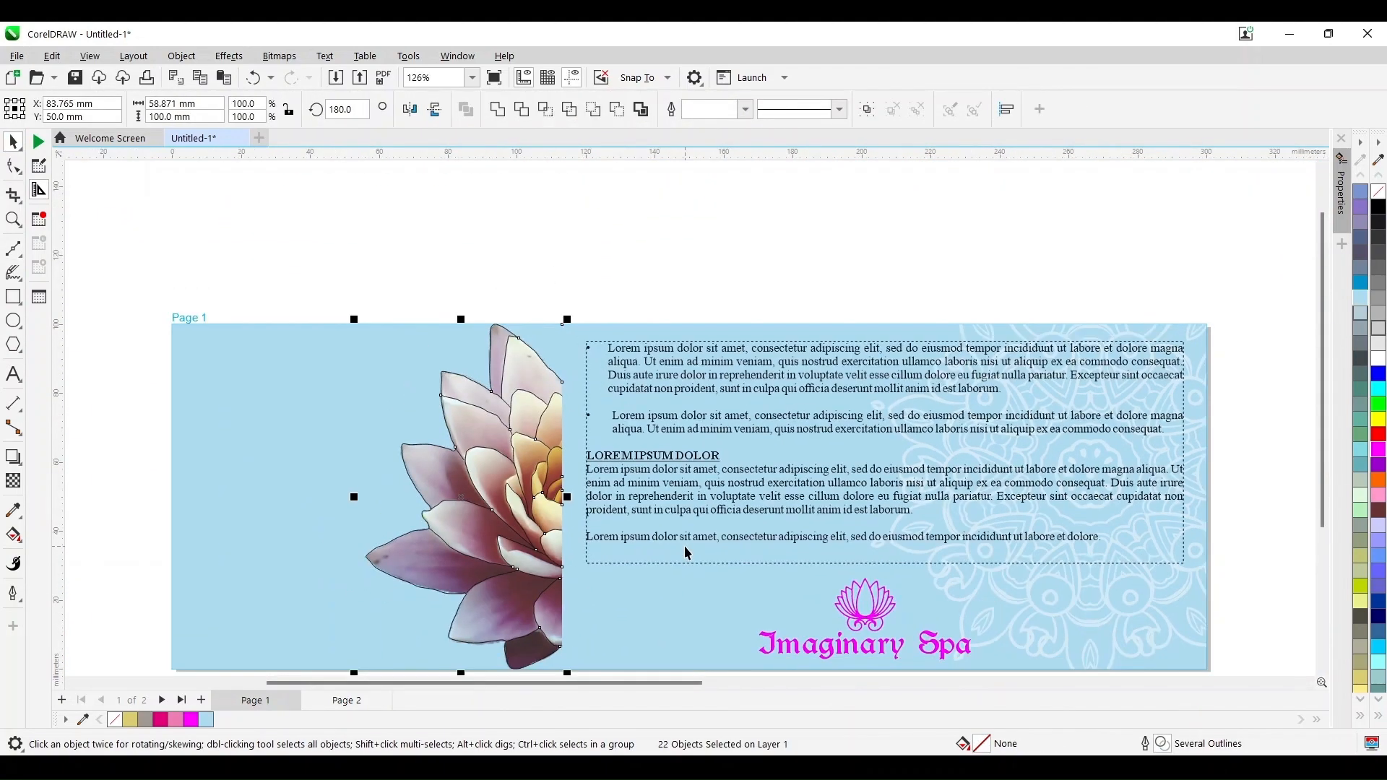
{"action": "left_click_drag", "start_coordinate": [515, 485], "coordinate": [354, 450]}
{"action": "key", "text": "ctrl+z"}
{"action": "key", "text": "Escape"}
{"action": "left_click", "coordinate": [418, 398]}
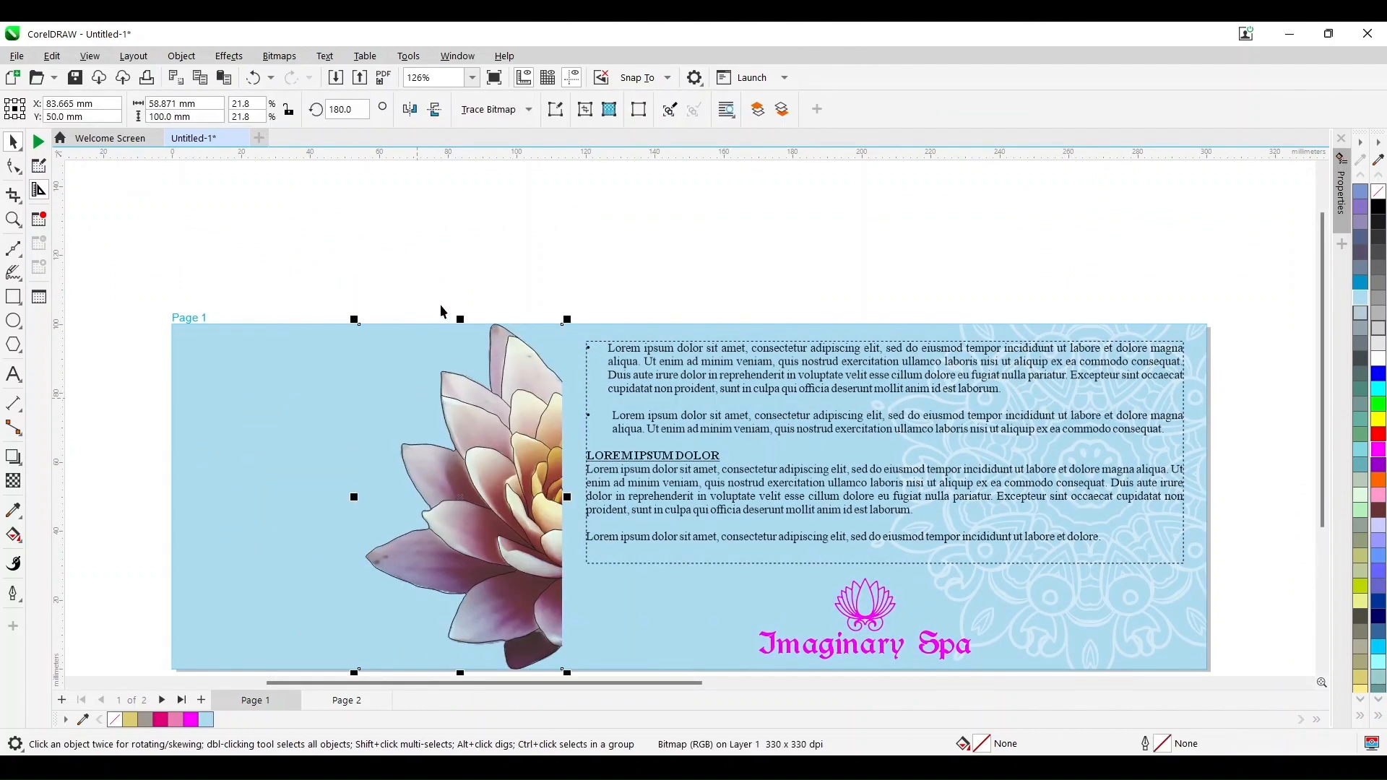
Set the nudge distance to 20 mm and nudge the lotus photo 80 mm left, away from its traced outlines
{"action": "key", "text": "Escape"}
{"action": "type", "text": "20"}
{"action": "key", "text": "Return"}
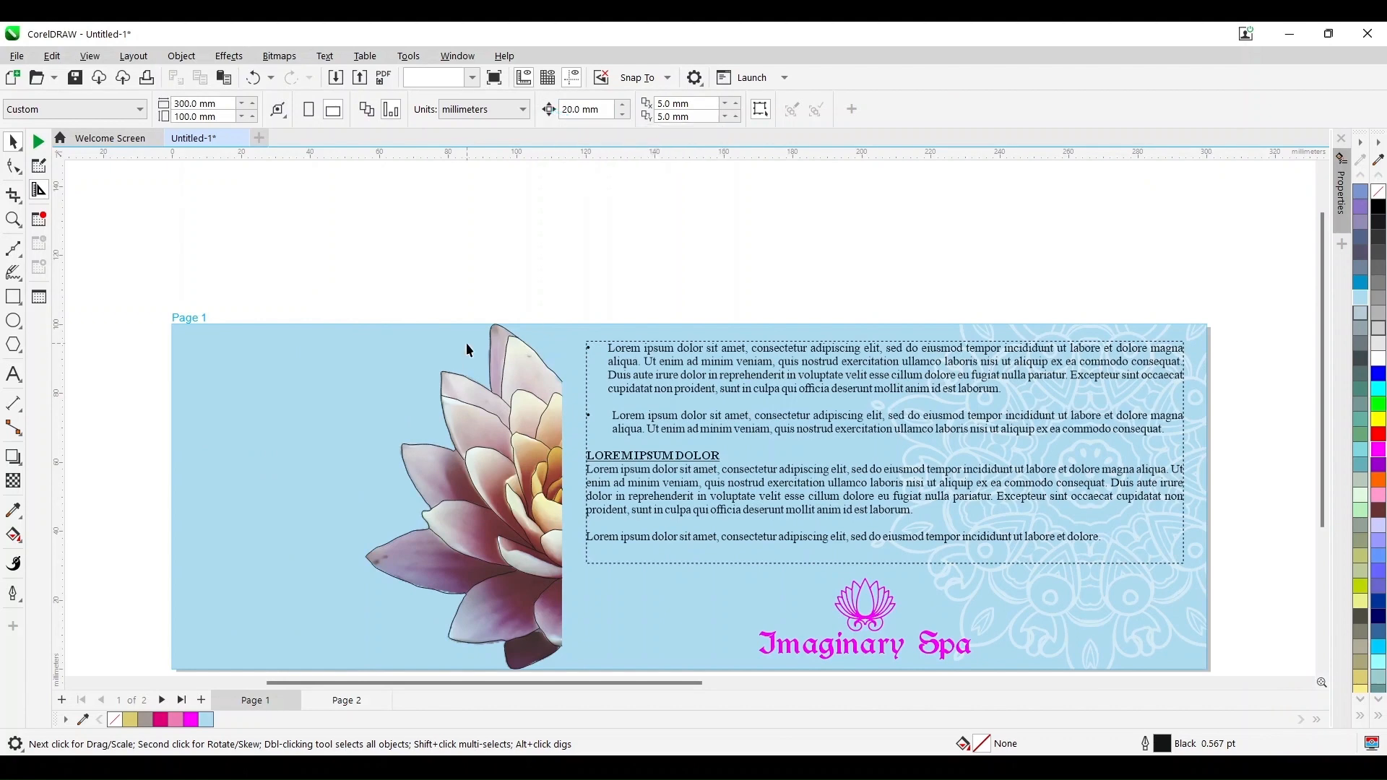
{"action": "left_click", "coordinate": [467, 350]}
{"action": "key", "text": "Left"}
{"action": "key", "text": "Left"}
{"action": "key", "text": "Left"}
{"action": "key", "text": "Left"}
Set the outline width of all the traced petal curves to 4 pt
{"action": "left_click_drag", "start_coordinate": [588, 657], "coordinate": [588, 646]}
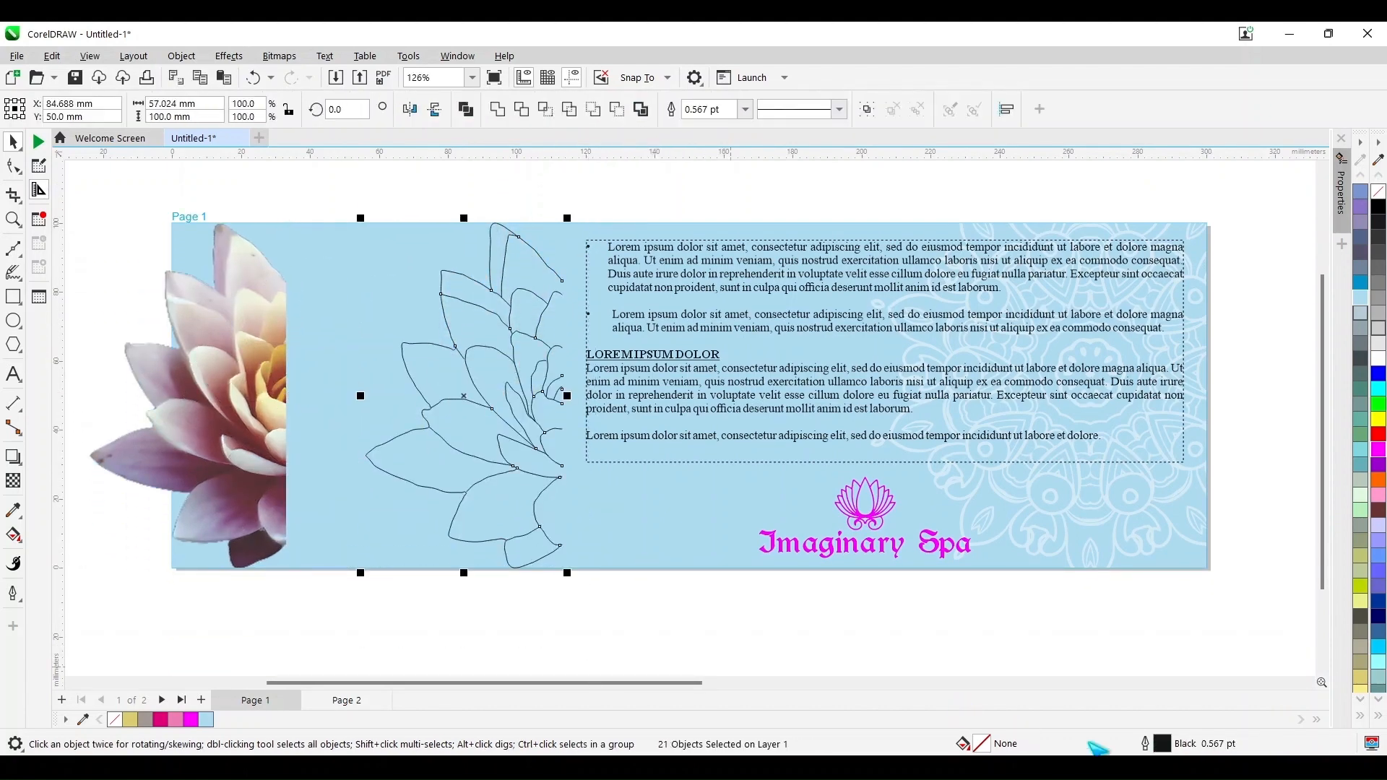
{"action": "double_click", "coordinate": [1160, 744]}
{"action": "left_click_drag", "start_coordinate": [578, 215], "coordinate": [888, 215]}
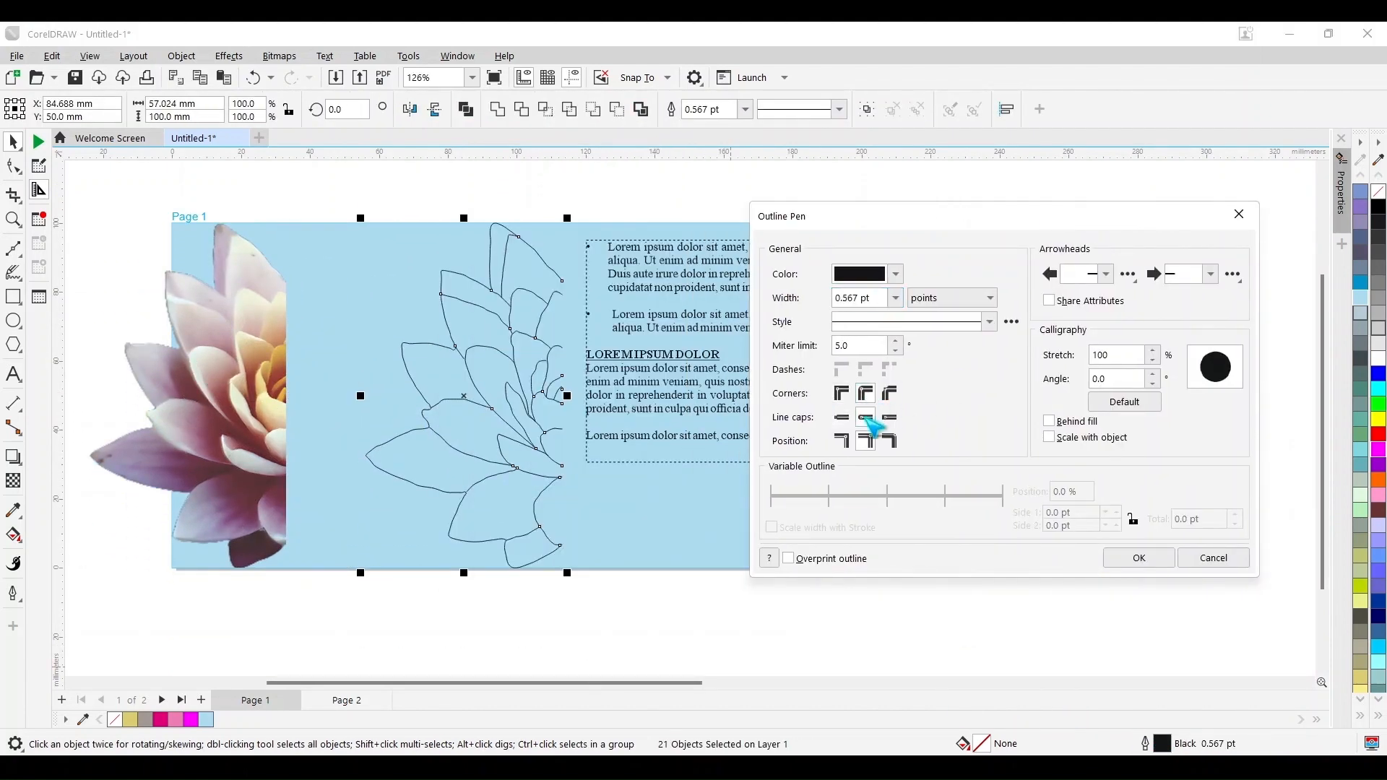
{"action": "left_click", "coordinate": [895, 298]}
{"action": "left_click", "coordinate": [881, 404]}
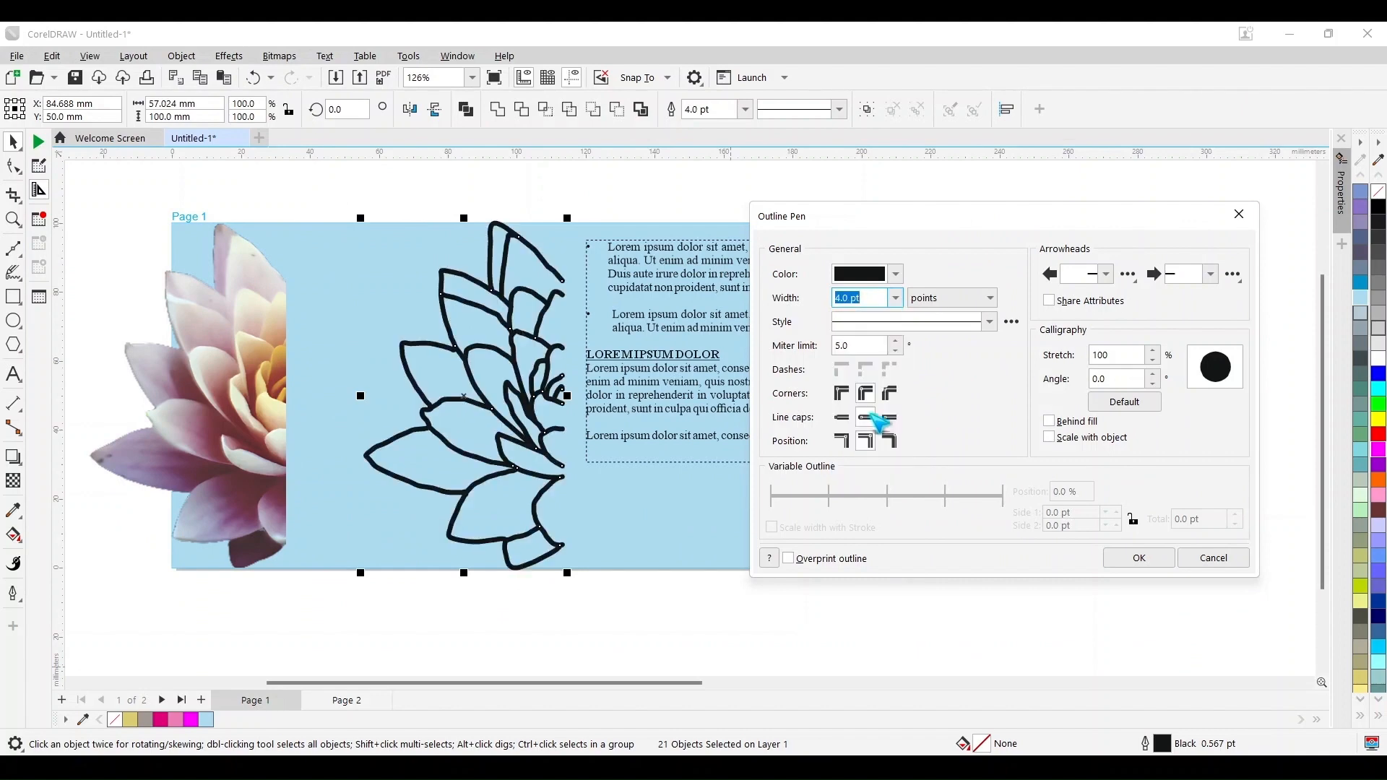
{"action": "left_click", "coordinate": [1142, 559]}
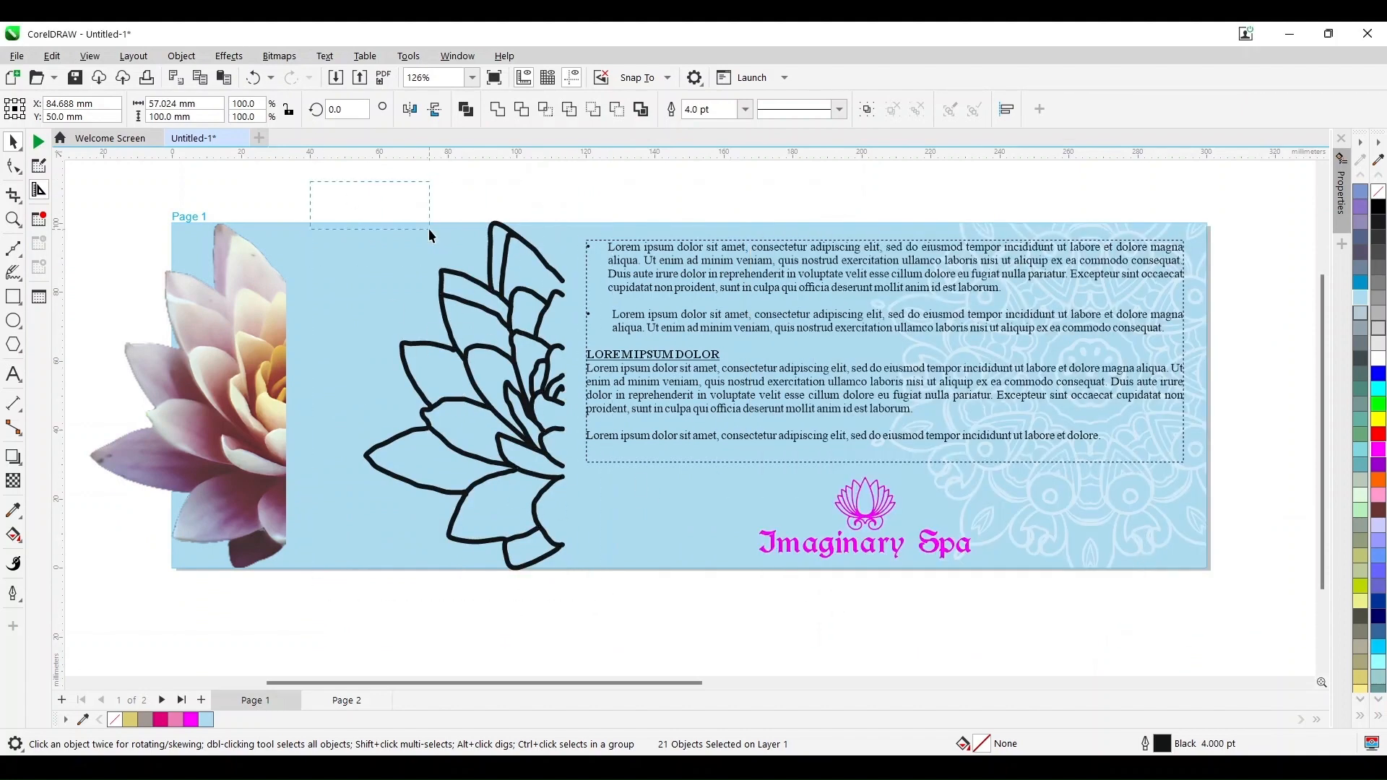
Adjust the nodes of the short curve that joins two neighbouring petals on the left side of the lotus outline
{"action": "left_click_drag", "start_coordinate": [429, 229], "coordinate": [430, 233]}
{"action": "scroll", "coordinate": [457, 352], "scroll_direction": "up", "scroll_amount": 4}
{"action": "left_click", "coordinate": [381, 334]}
{"action": "left_click", "coordinate": [14, 165]}
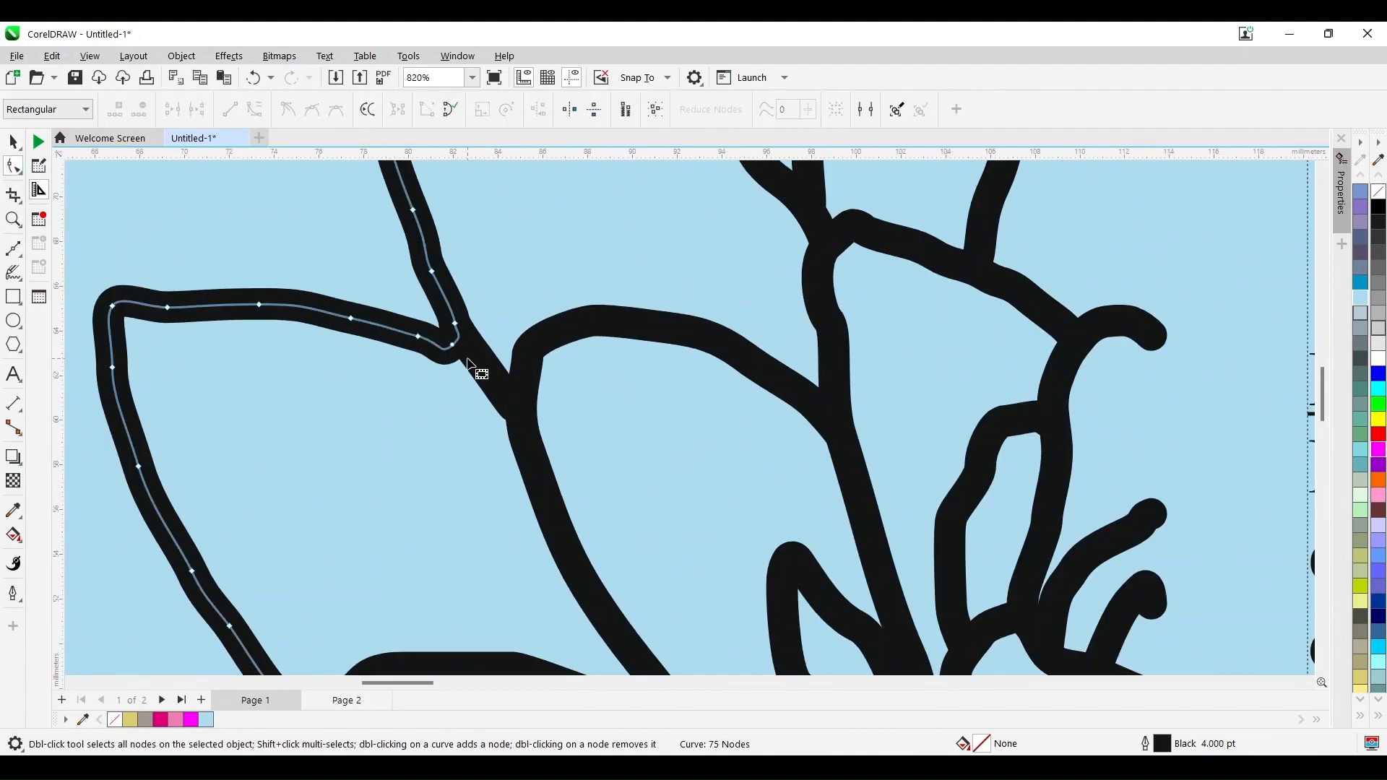
{"action": "left_click", "coordinate": [467, 359]}
{"action": "left_click_drag", "start_coordinate": [452, 322], "coordinate": [452, 340]}
{"action": "left_click_drag", "start_coordinate": [473, 354], "coordinate": [478, 370]}
{"action": "scroll", "coordinate": [537, 396], "scroll_direction": "down", "scroll_amount": 2}
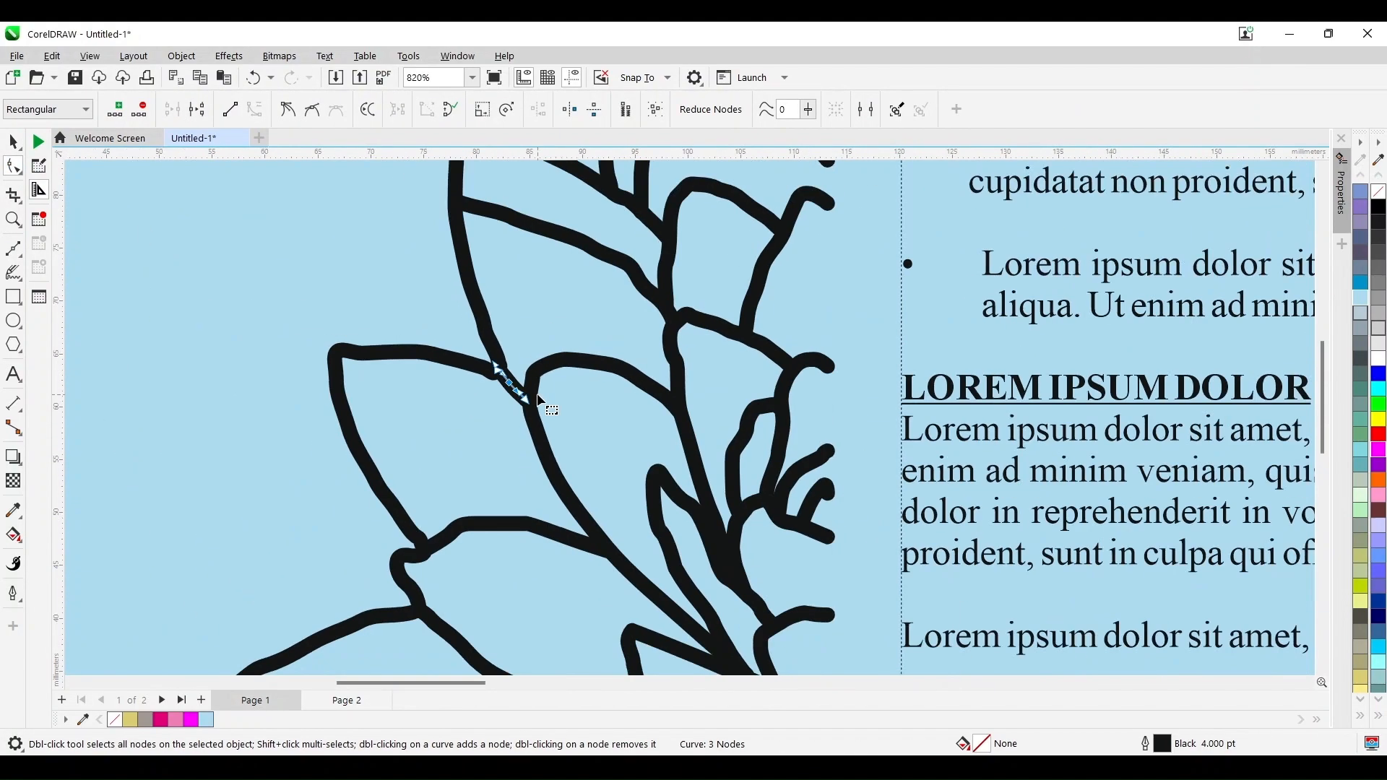
{"action": "scroll", "coordinate": [538, 400], "scroll_direction": "down", "scroll_amount": 5}
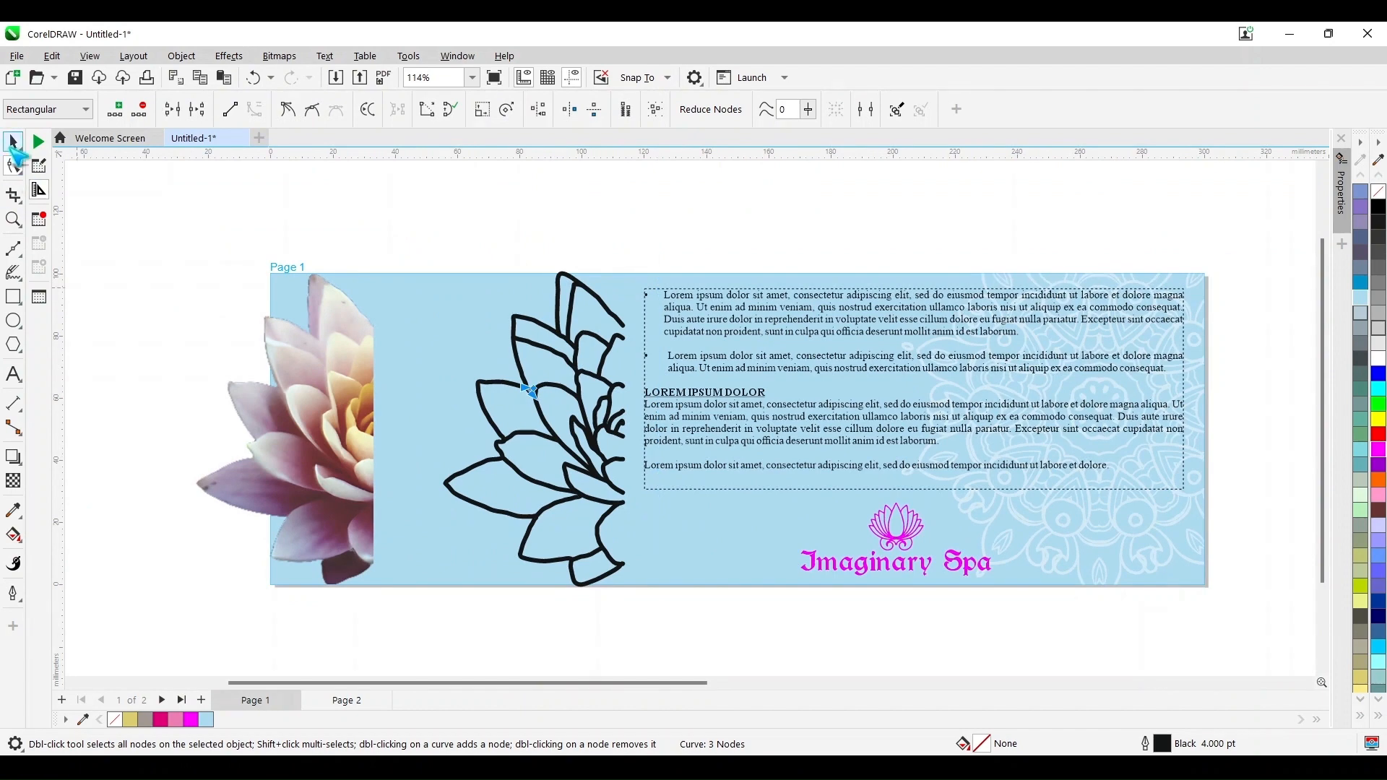
Convert the outlines of all petal curves to objects and weld them into a single curve
{"action": "left_click", "coordinate": [13, 142]}
{"action": "left_click_drag", "start_coordinate": [669, 615], "coordinate": [641, 608]}
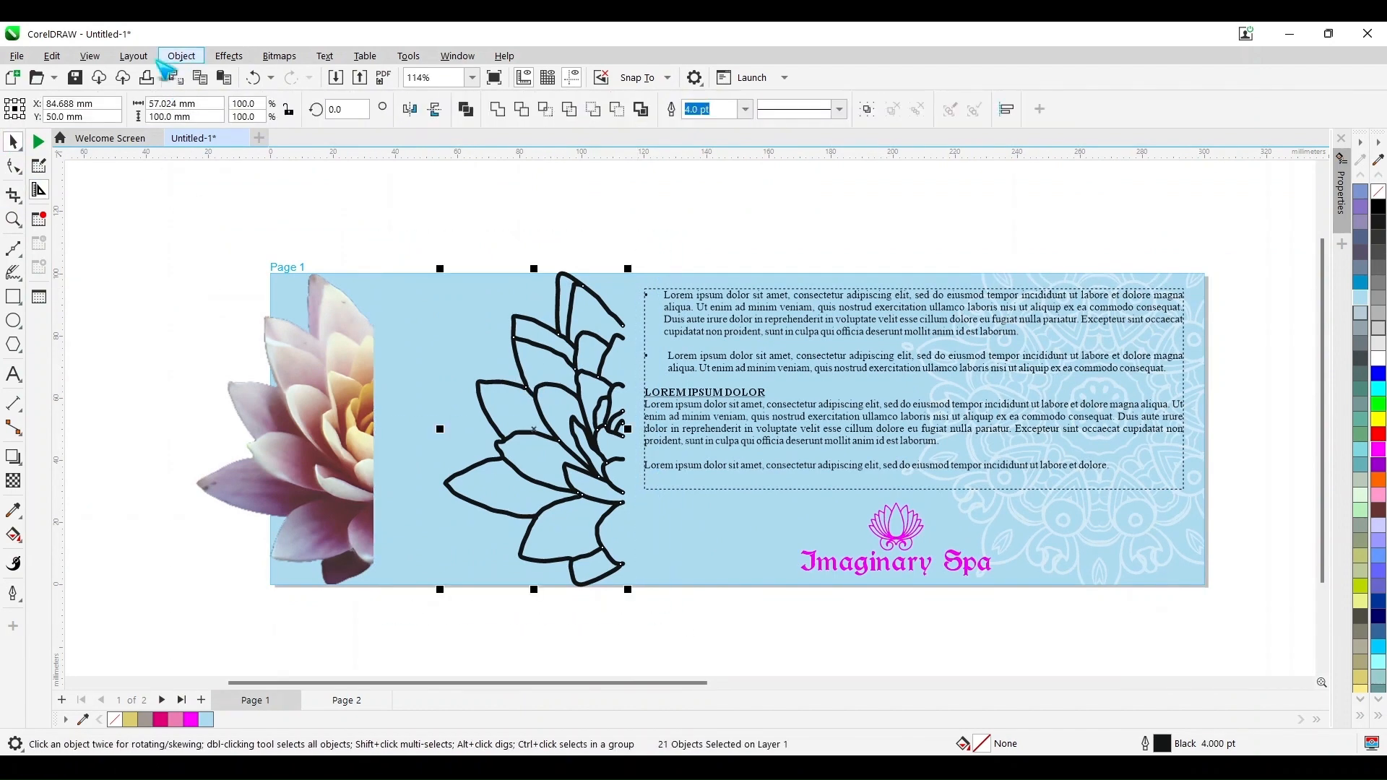
{"action": "left_click", "coordinate": [133, 55]}
{"action": "mouse_move", "coordinate": [182, 56]}
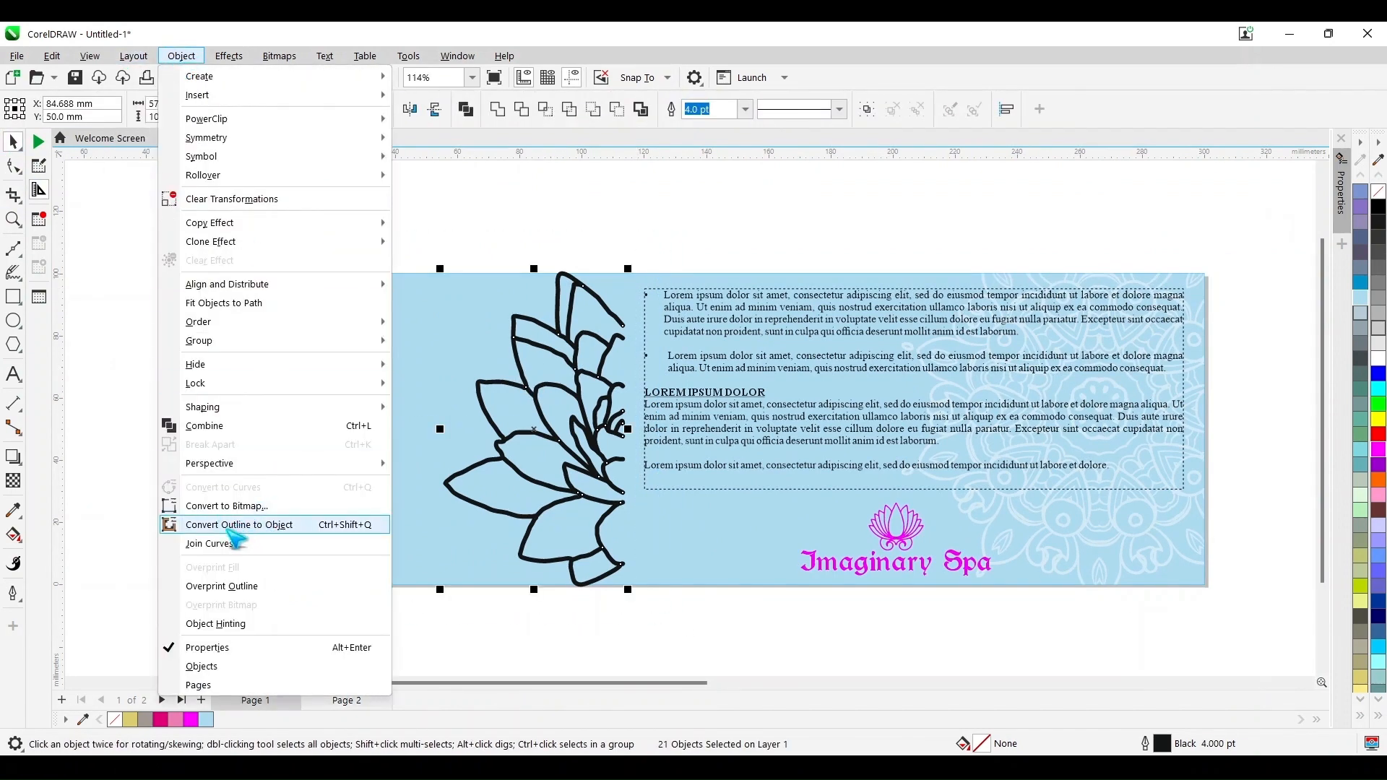
{"action": "left_click", "coordinate": [231, 533]}
{"action": "left_click", "coordinate": [499, 109]}
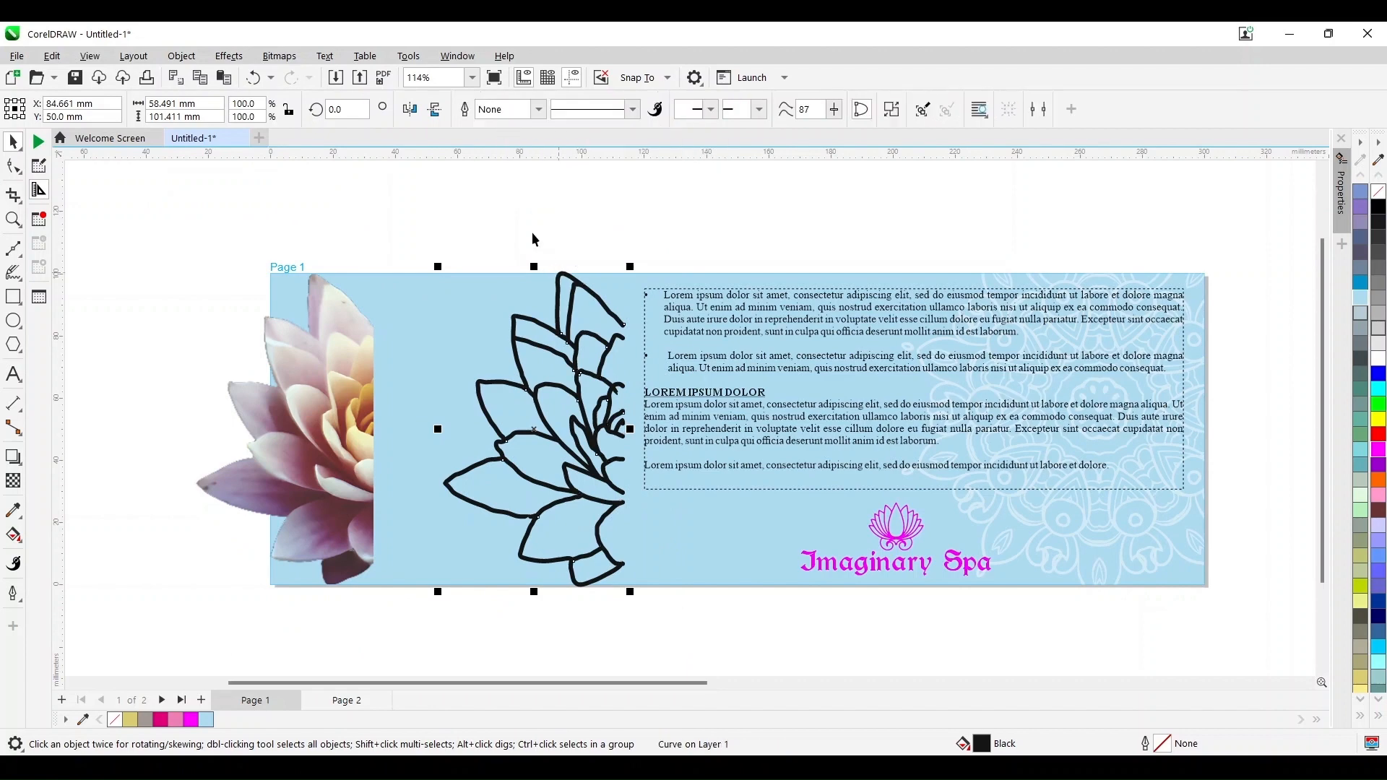
Give the welded lotus curve a thin black outline and remove its fill
{"action": "left_click_drag", "start_coordinate": [546, 325], "coordinate": [369, 270]}
{"action": "key", "text": "ctrl+z"}
{"action": "right_click", "coordinate": [1378, 211]}
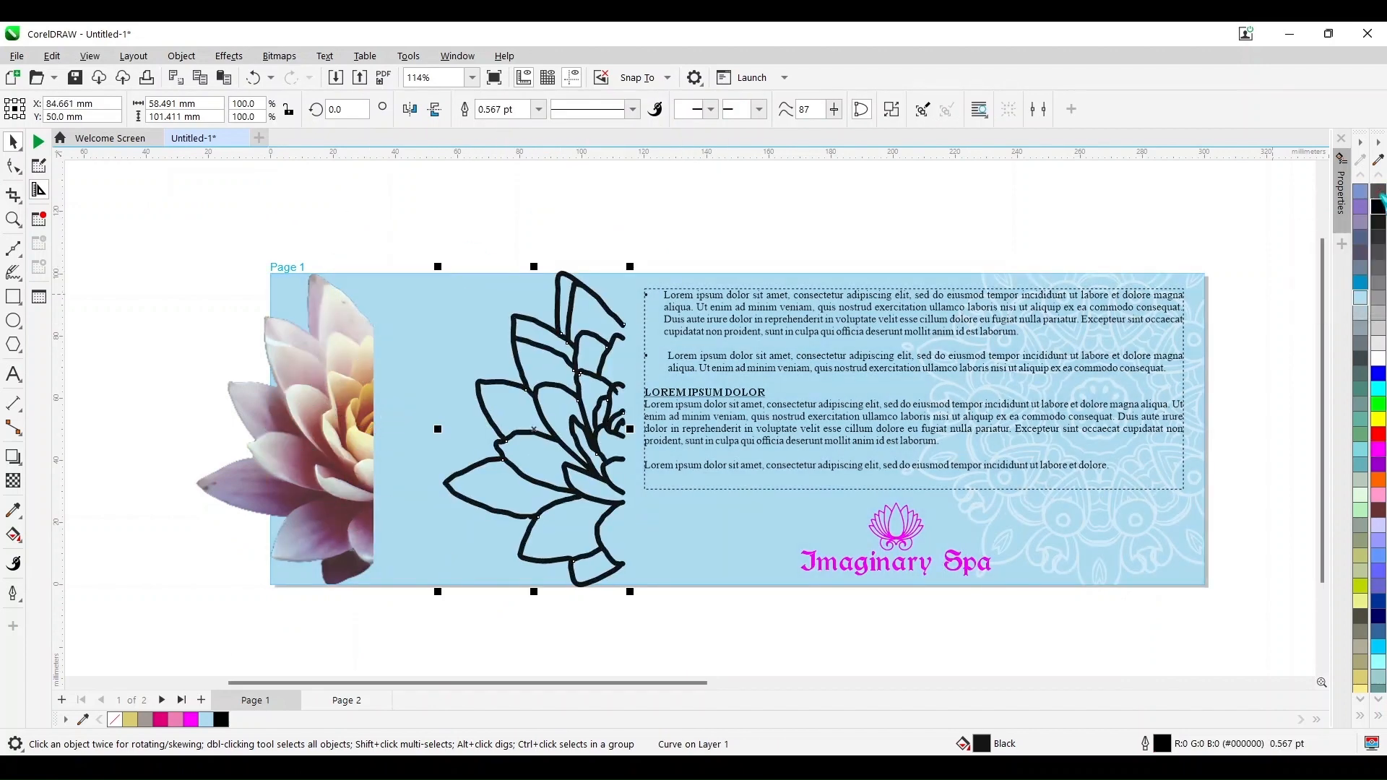
{"action": "left_click", "coordinate": [1378, 192]}
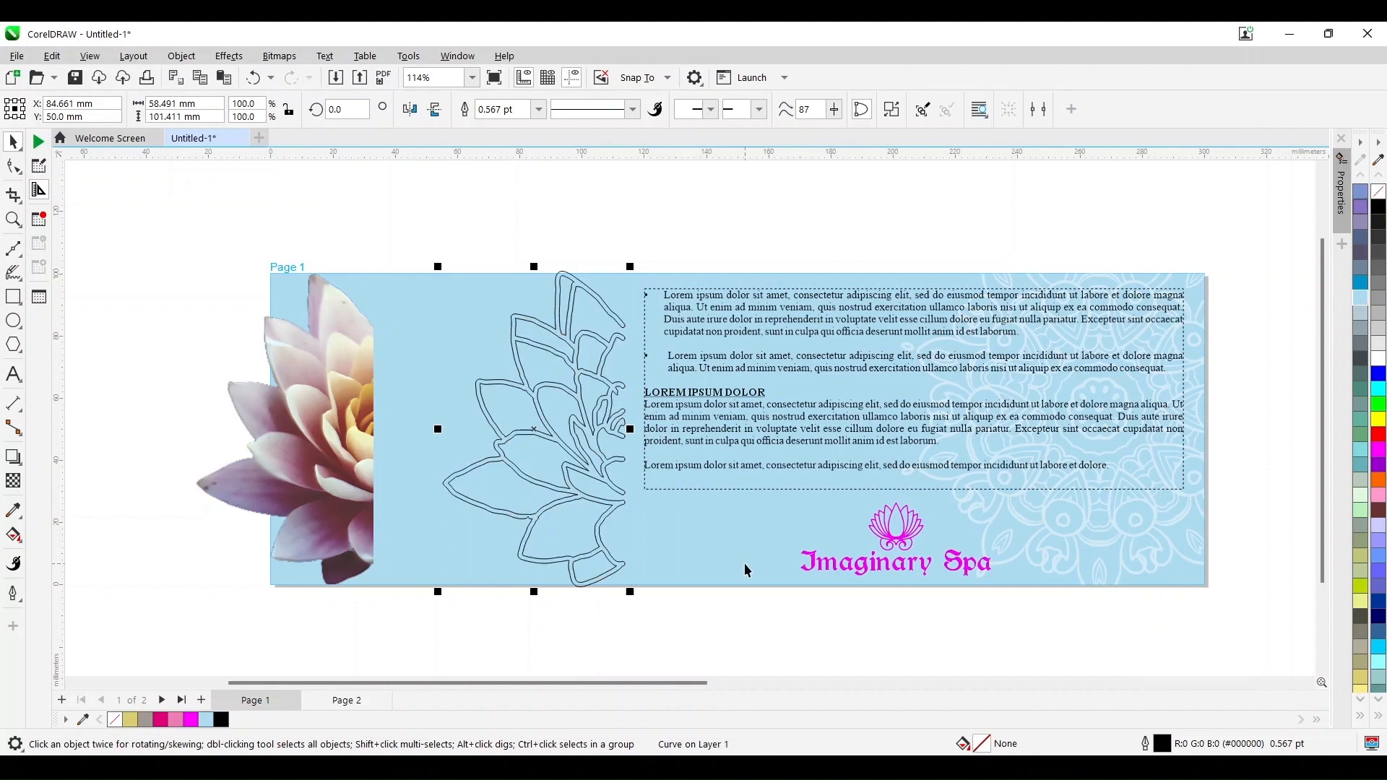
Move the lotus photo off page 1 and shrink the blue background so its left edge meets the petals' cut edge
{"action": "left_click_drag", "start_coordinate": [253, 483], "coordinate": [96, 483]}
{"action": "left_click", "coordinate": [409, 484]}
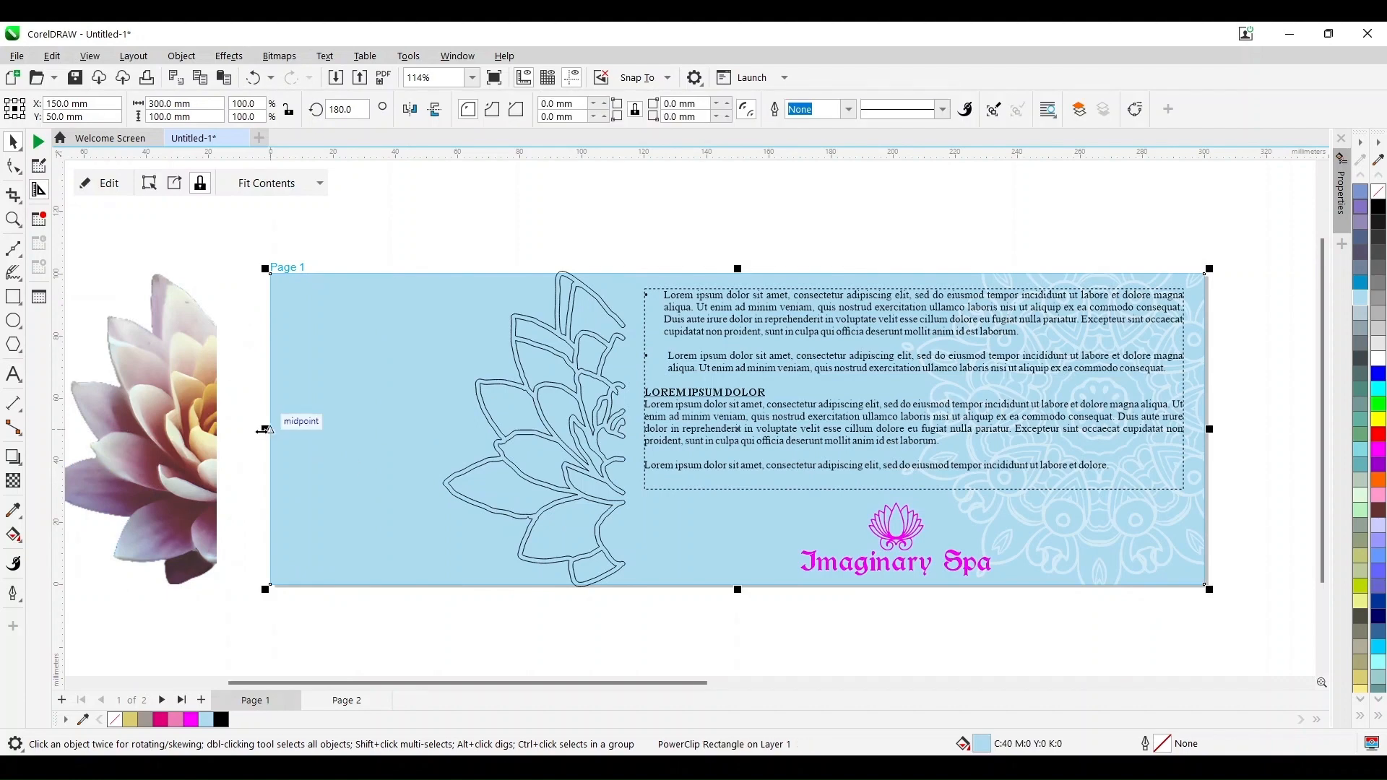
{"action": "left_click_drag", "start_coordinate": [265, 429], "coordinate": [619, 505]}
Set the lotus outline curve's height to 100 mm, keeping its width
{"action": "left_click", "coordinate": [534, 302]}
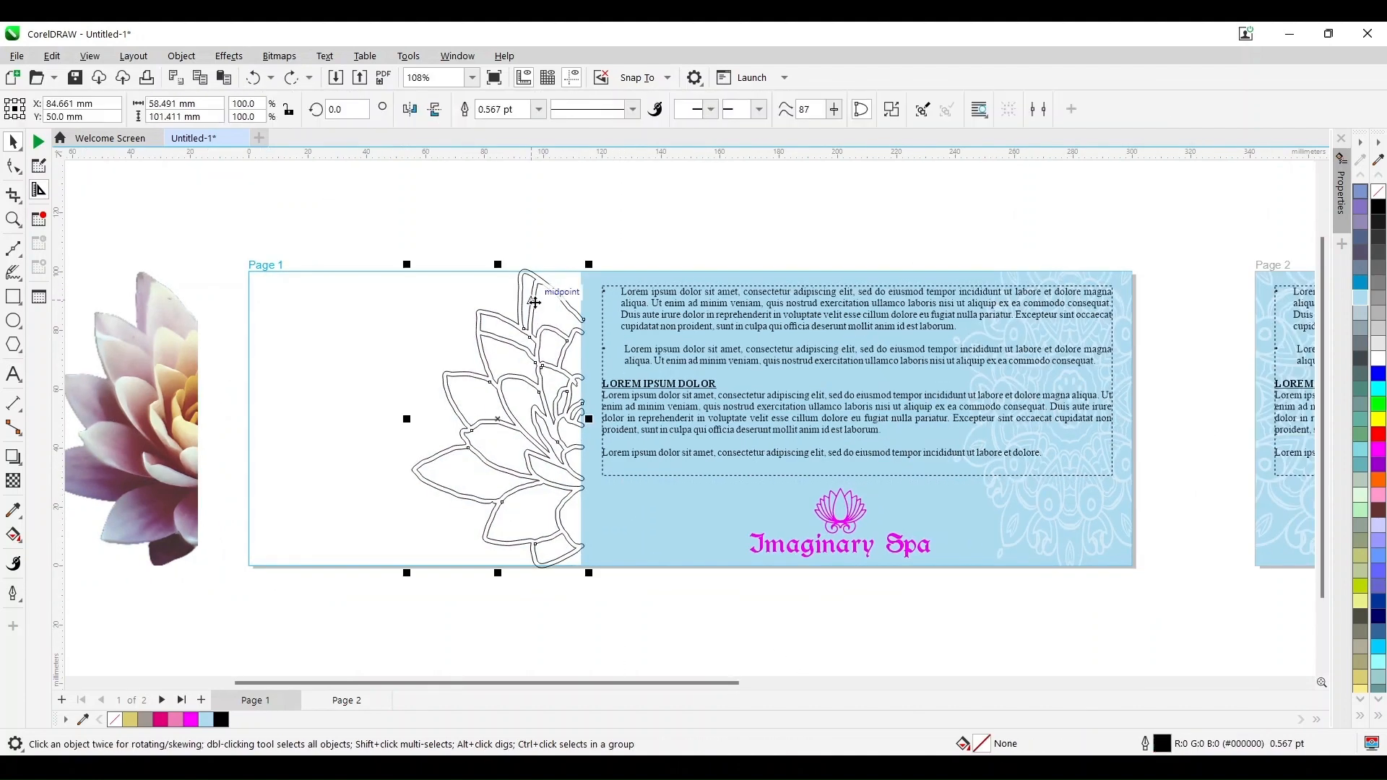
{"action": "left_click", "coordinate": [289, 109]}
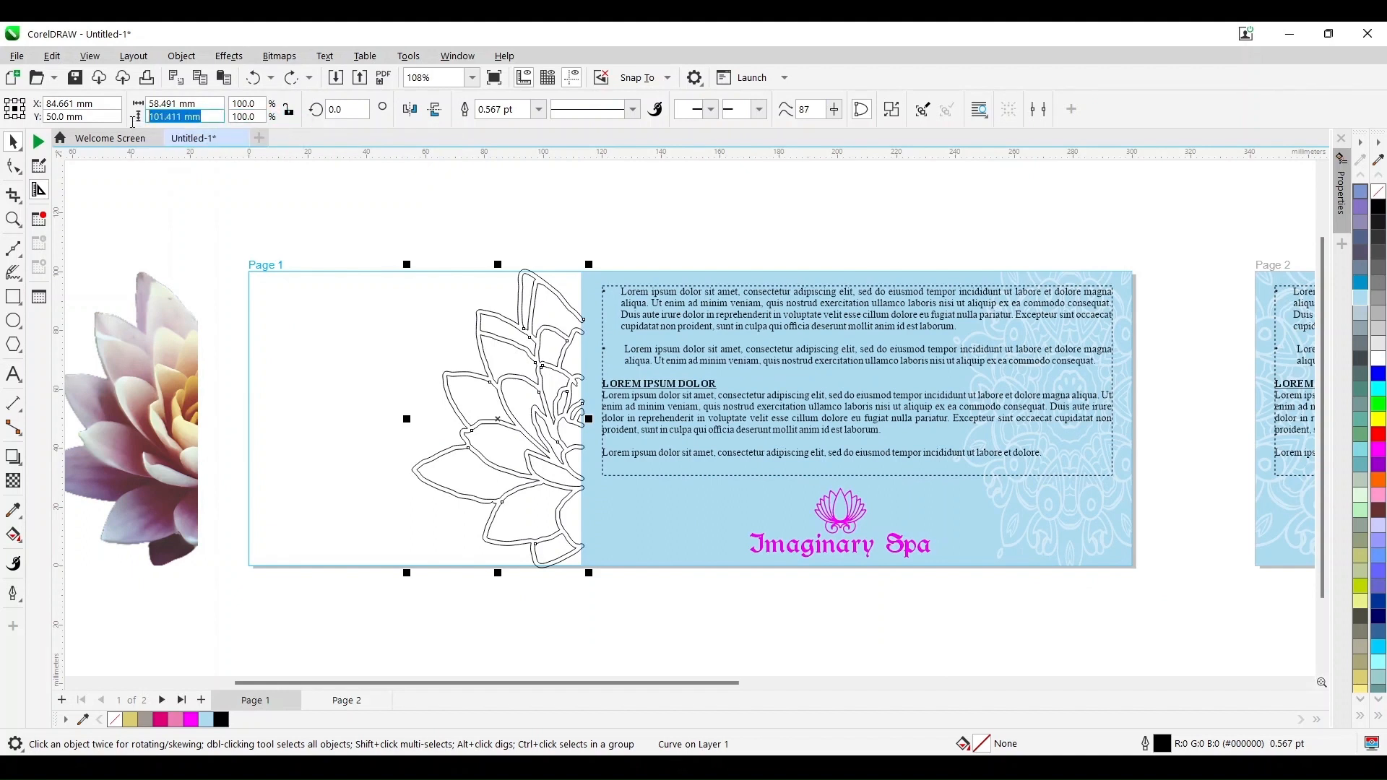
{"action": "type", "text": "100"}
{"action": "key", "text": "Return"}
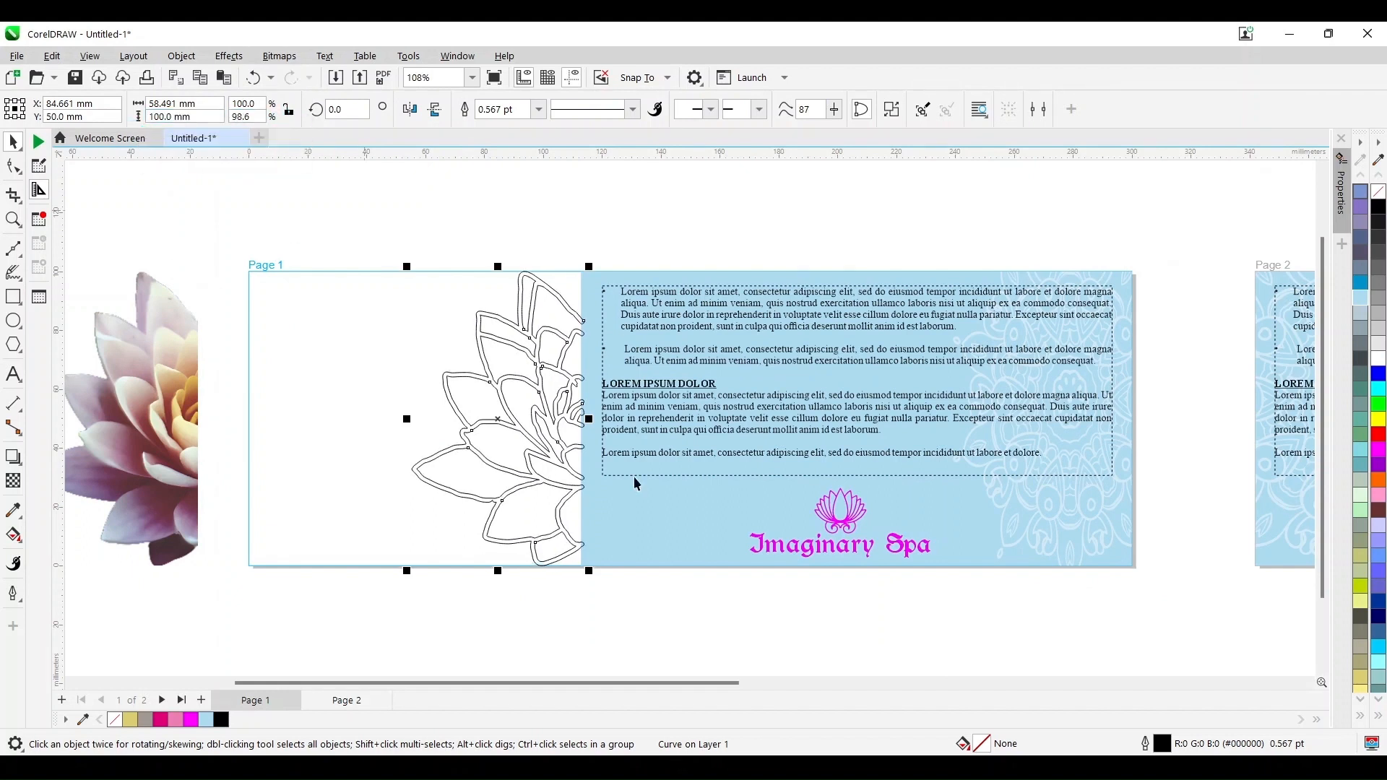
{"action": "left_click", "coordinate": [629, 504]}
{"action": "key", "text": "Escape"}
{"action": "left_click", "coordinate": [532, 304]}
{"action": "left_click", "coordinate": [662, 530], "text": "shift"}
{"action": "left_click", "coordinate": [599, 252]}
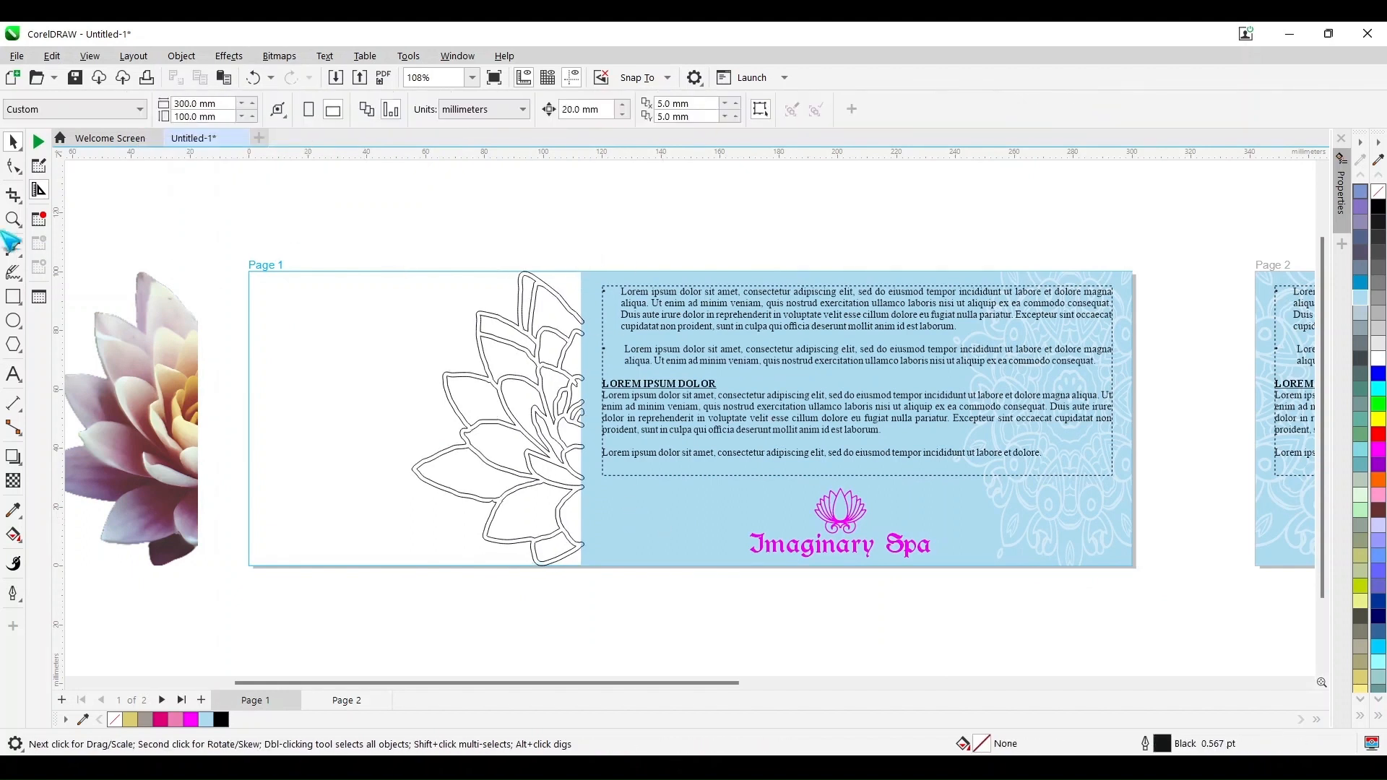
Edit the nodes of the stray spur near the centre of the lotus outline to tidy the line end
{"action": "left_click", "coordinate": [13, 219]}
{"action": "left_click_drag", "start_coordinate": [533, 353], "coordinate": [623, 432]}
{"action": "key", "text": "F10"}
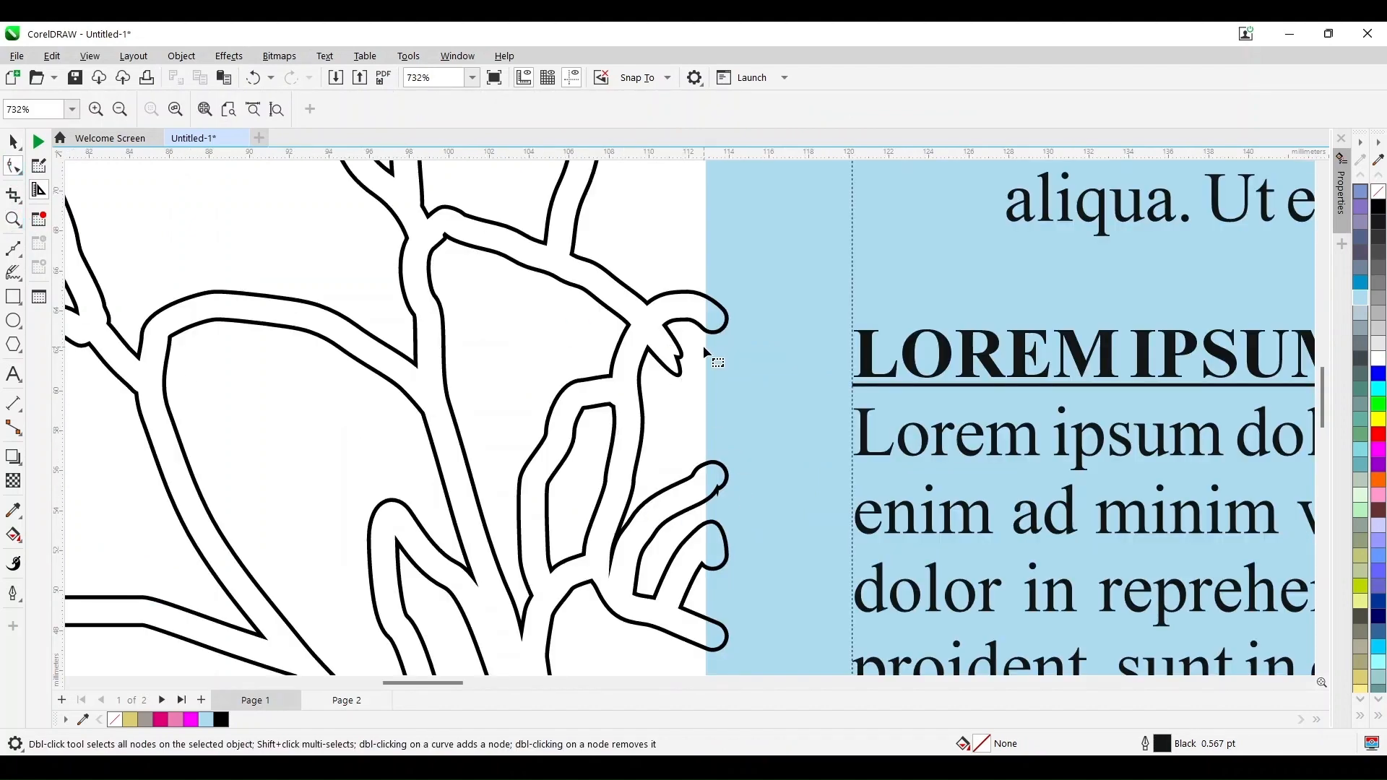
{"action": "left_click", "coordinate": [684, 363]}
{"action": "scroll", "coordinate": [686, 363], "scroll_direction": "up", "scroll_amount": 3}
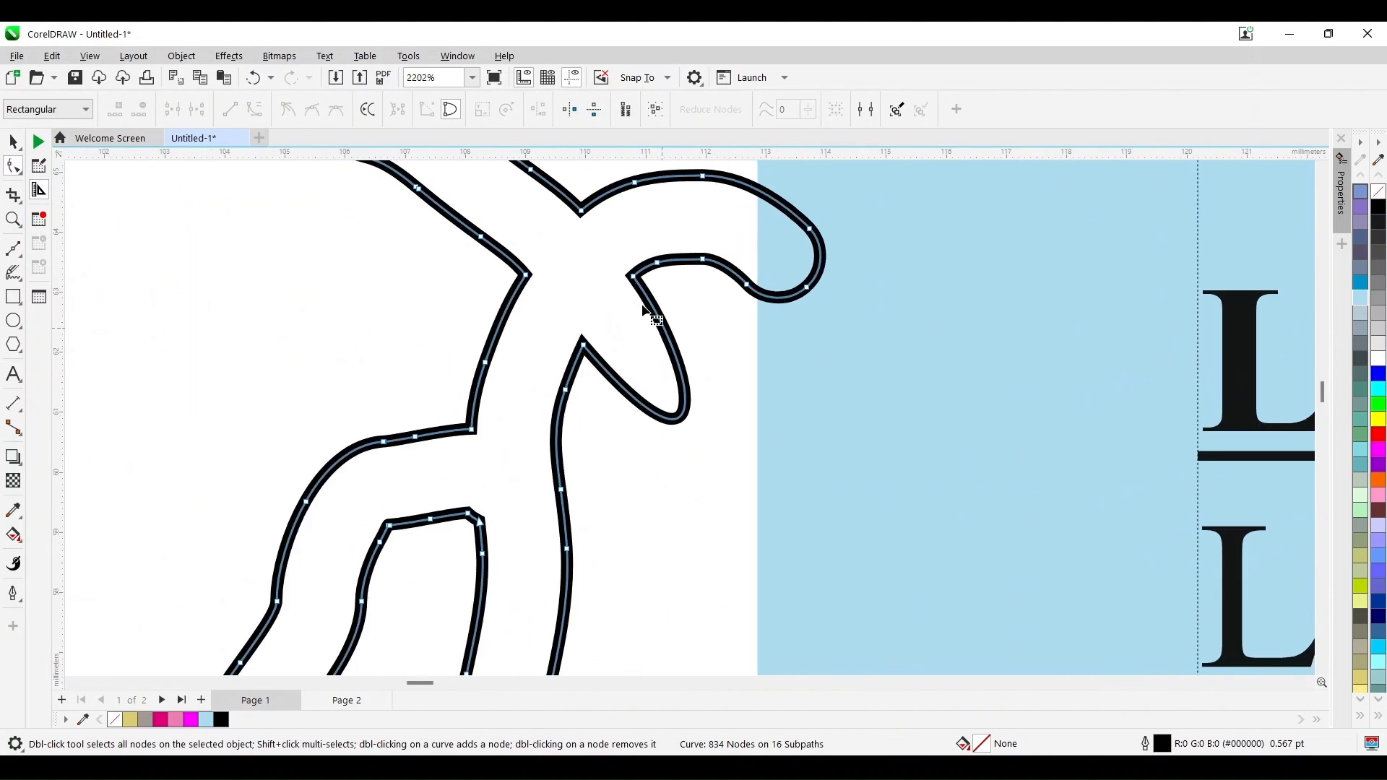
{"action": "left_click", "coordinate": [706, 378]}
{"action": "left_click_drag", "start_coordinate": [706, 377], "coordinate": [608, 299]}
{"action": "scroll", "coordinate": [658, 409], "scroll_direction": "down", "scroll_amount": 2}
{"action": "scroll", "coordinate": [658, 409], "scroll_direction": "down", "scroll_amount": 6}
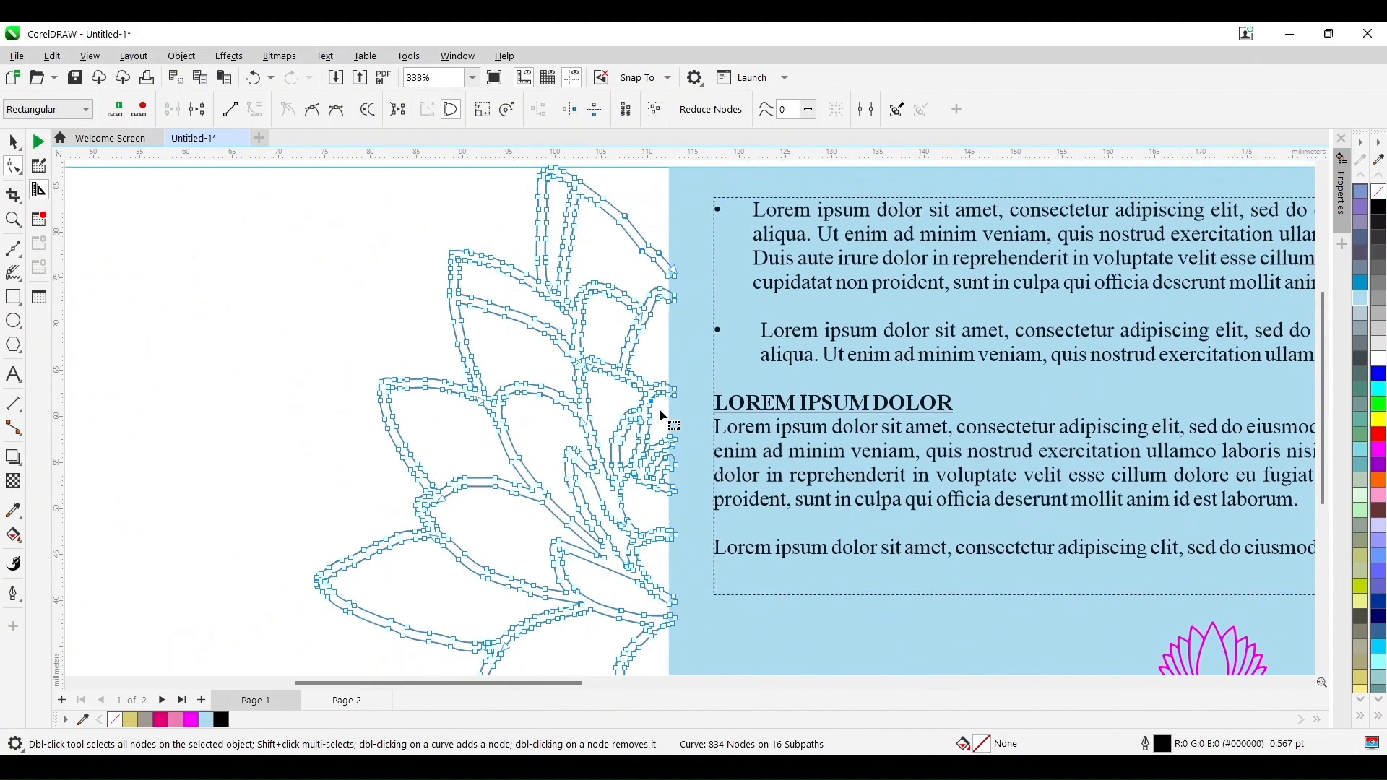
Weld the lotus outline curve to the light blue background on page 1
{"action": "key", "text": "space"}
{"action": "left_click", "coordinate": [355, 243]}
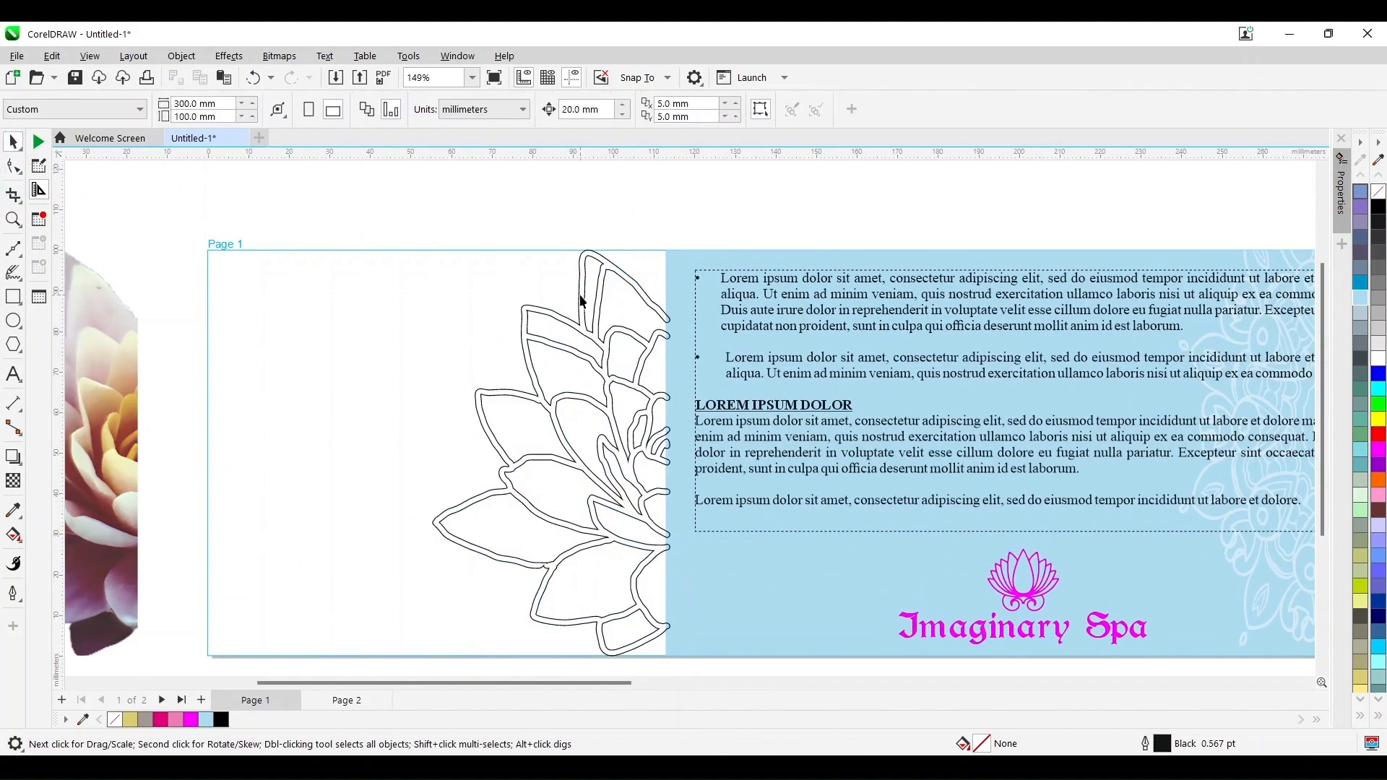
{"action": "left_click", "coordinate": [581, 301]}
{"action": "left_click", "coordinate": [762, 587], "text": "shift"}
{"action": "left_click", "coordinate": [517, 110]}
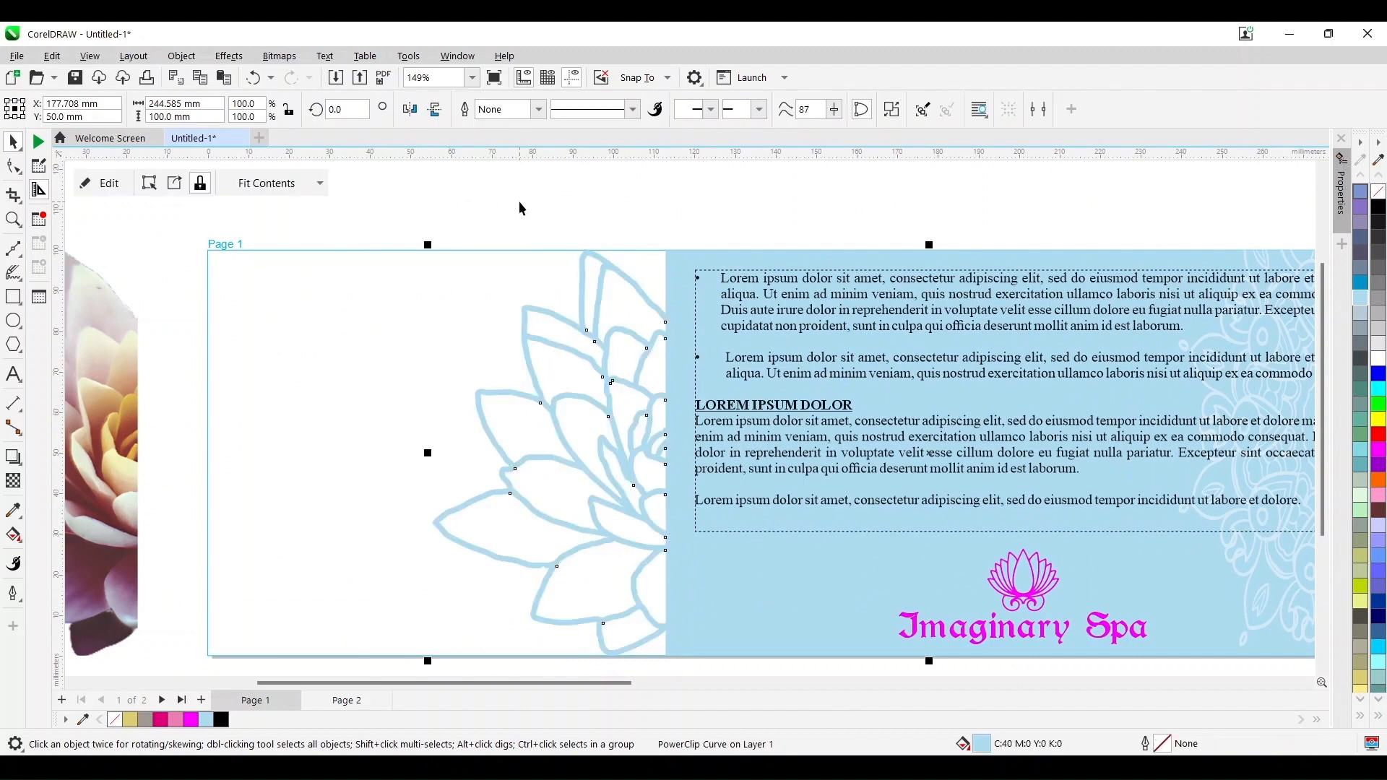
{"action": "left_click", "coordinate": [553, 216]}
Copy the welded lotus background from page 1 onto page 2 and mirror the copy horizontally
{"action": "scroll", "coordinate": [814, 479], "scroll_direction": "down", "scroll_amount": 3}
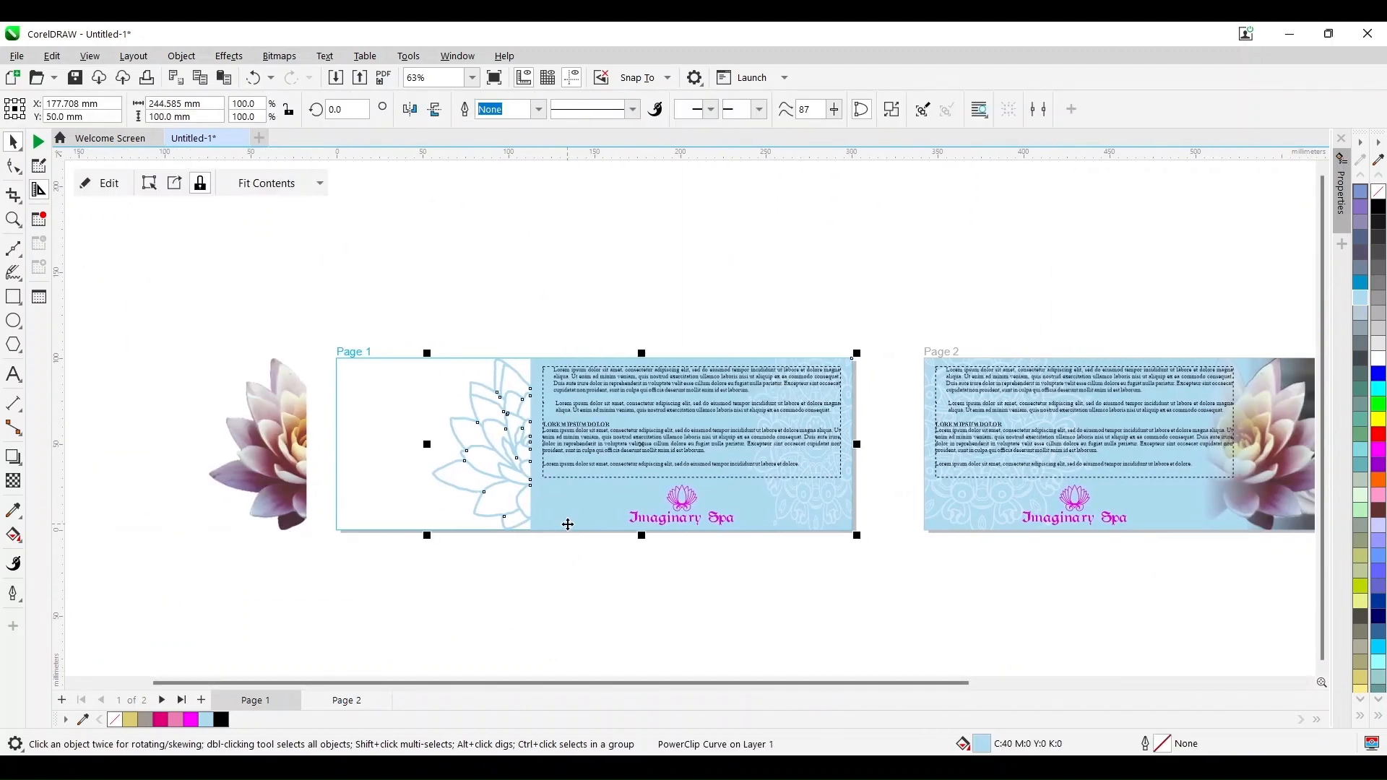
{"action": "left_click", "coordinate": [994, 556]}
{"action": "key", "text": "ctrl+z"}
{"action": "key", "text": "ctrl+z"}
{"action": "left_click", "coordinate": [994, 506]}
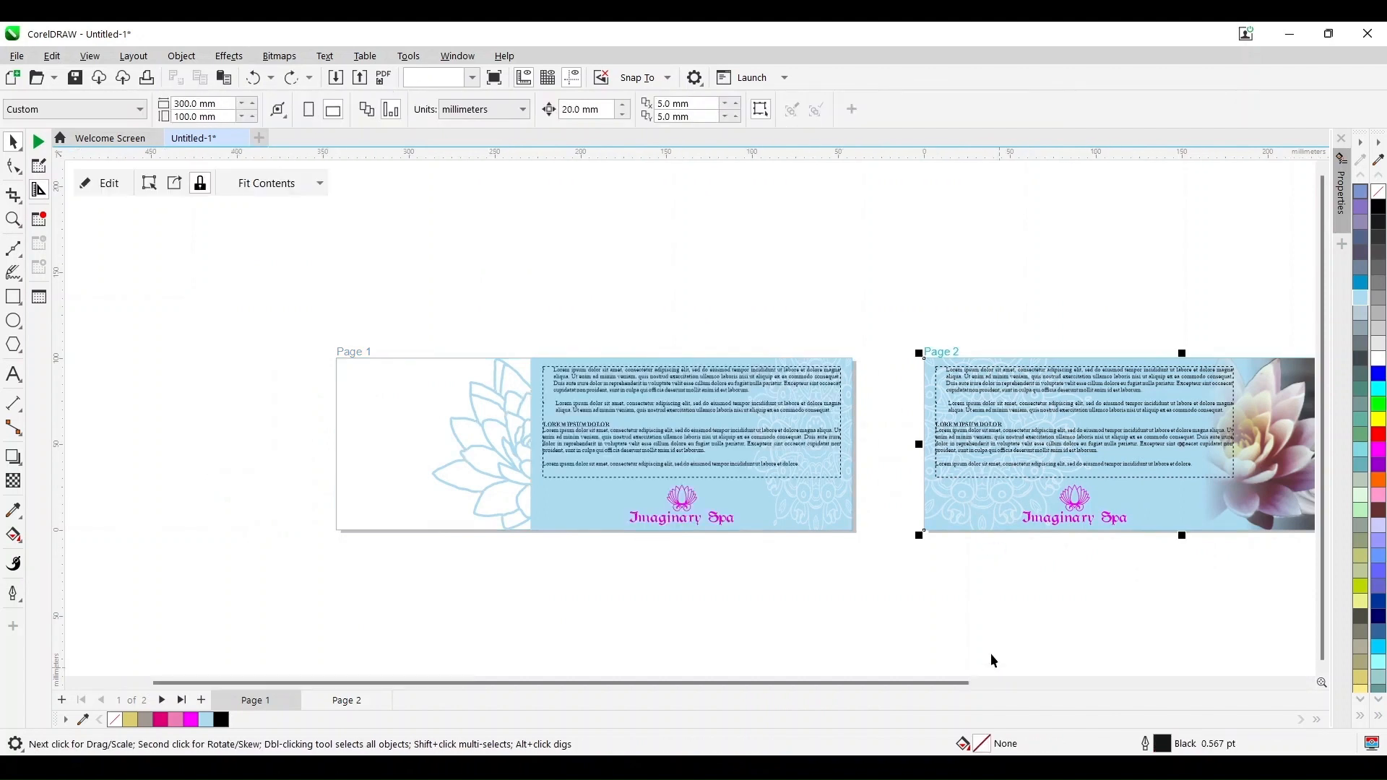
{"action": "key", "text": "ctrl+v"}
{"action": "left_click", "coordinate": [676, 230]}
{"action": "left_click", "coordinate": [1198, 415]}
{"action": "left_click", "coordinate": [411, 109]}
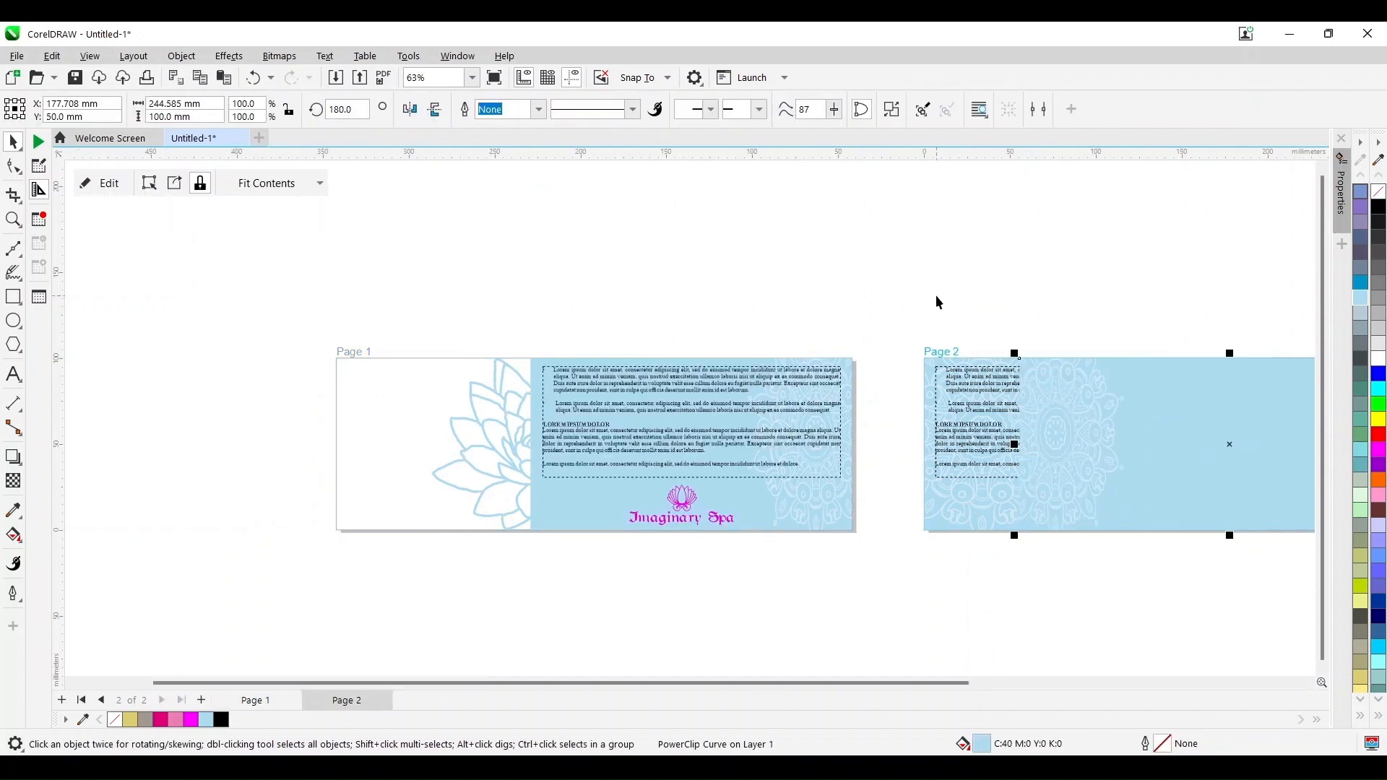
Align the mirrored copy to the left edge of page 2's existing background
{"action": "left_click", "coordinate": [972, 520], "text": "shift"}
{"action": "key", "text": "l"}
{"action": "left_click", "coordinate": [1216, 596]}
Inspect how the petal cutout frames the lotus photo on page 2 and remove the mirrored copy
{"action": "left_click_drag", "start_coordinate": [526, 705], "coordinate": [811, 694]}
{"action": "left_click", "coordinate": [13, 220]}
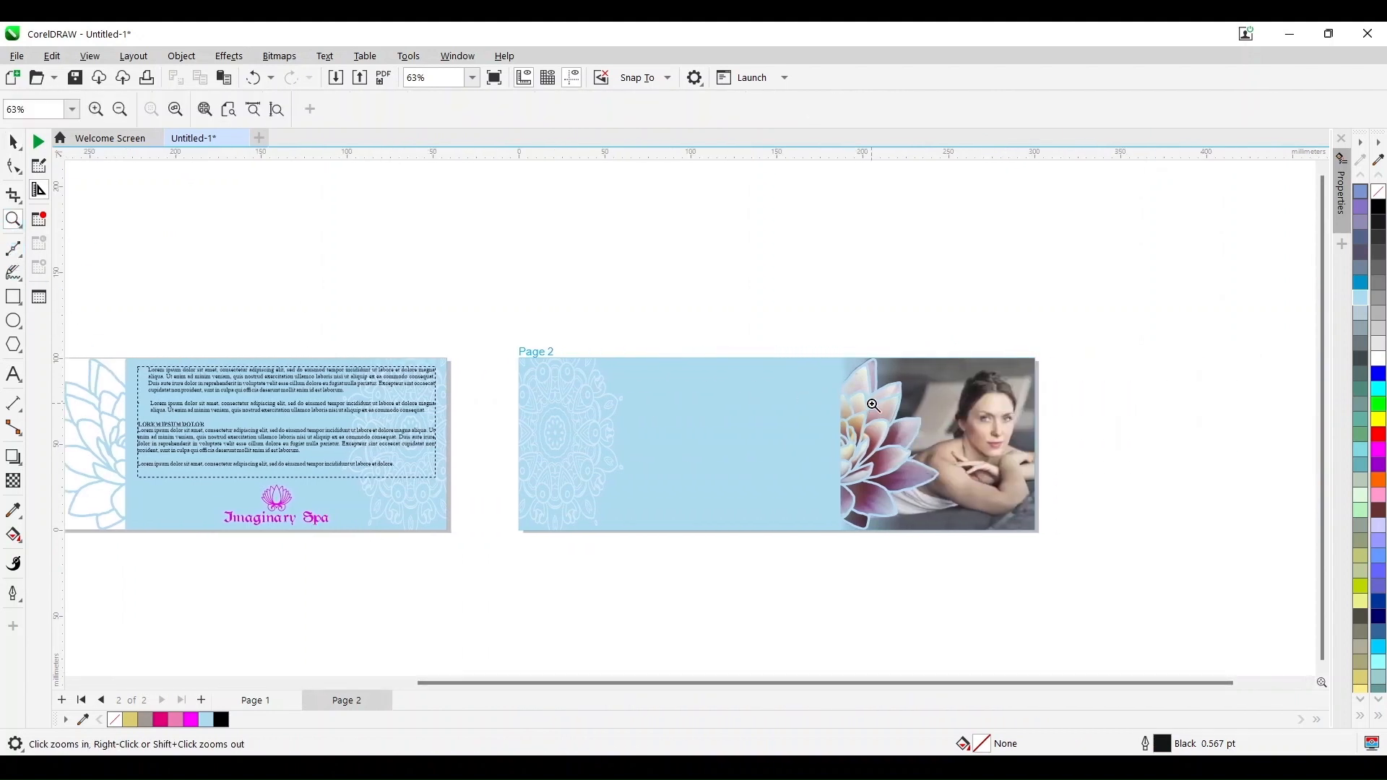
{"action": "left_click_drag", "start_coordinate": [973, 579], "coordinate": [972, 579]}
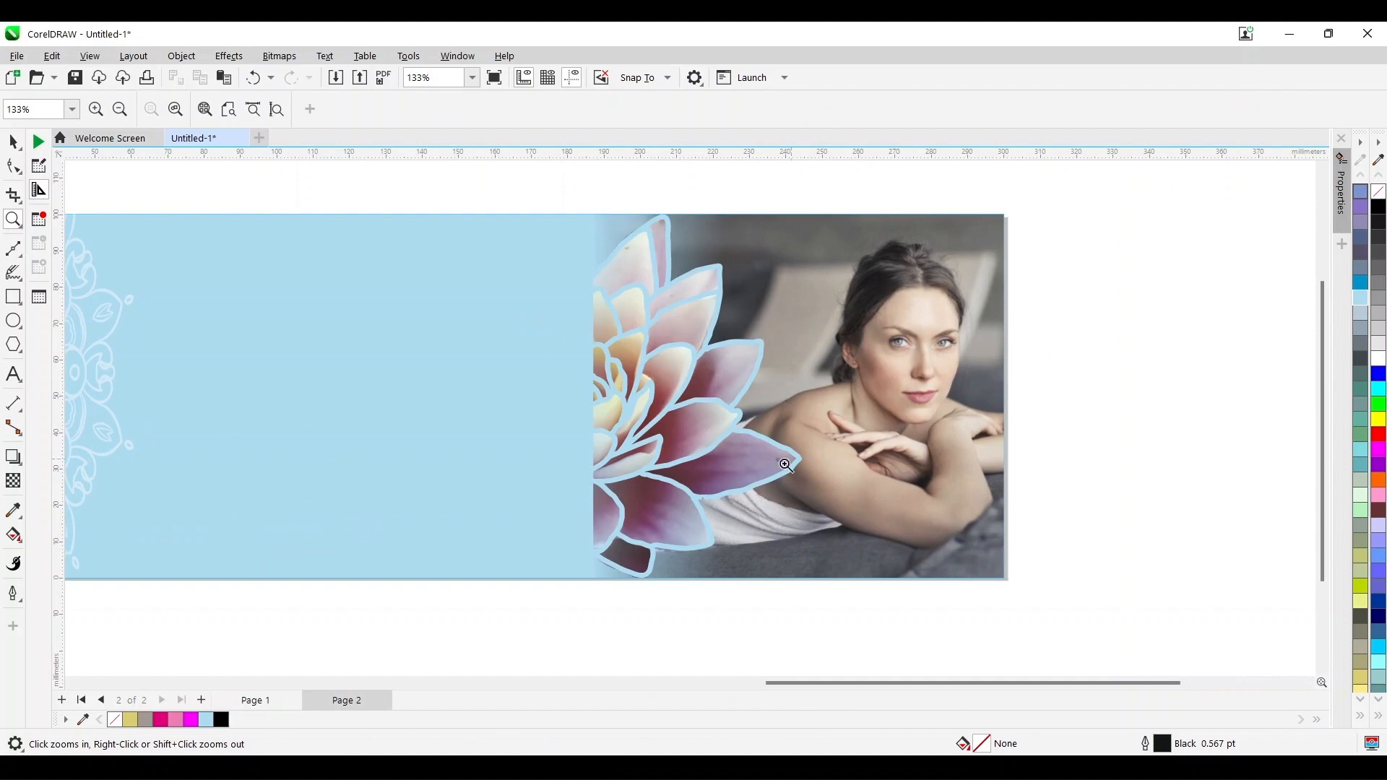
{"action": "right_click", "coordinate": [624, 525]}
{"action": "left_click", "coordinate": [624, 525]}
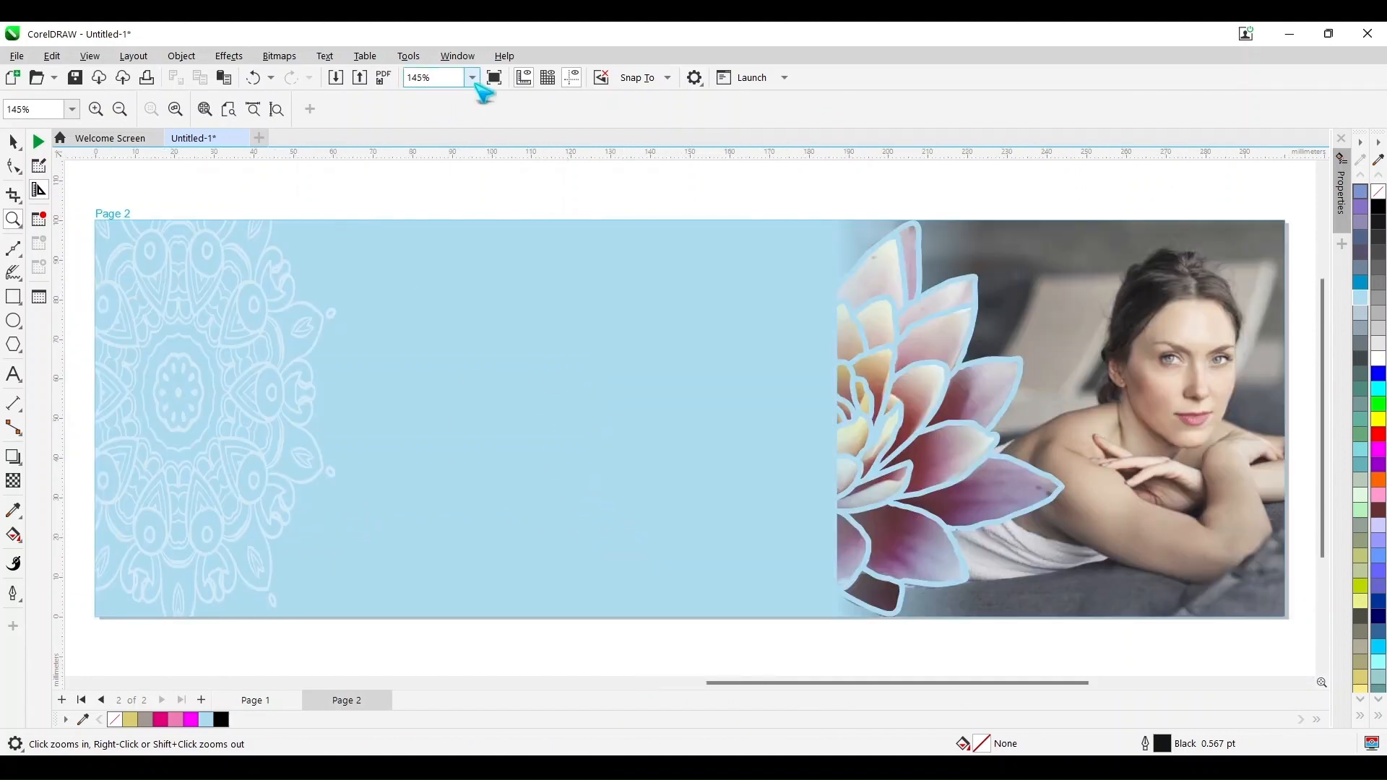
{"action": "left_click", "coordinate": [472, 78]}
{"action": "left_click", "coordinate": [469, 126]}
{"action": "key", "text": "space"}
{"action": "left_click", "coordinate": [514, 363]}
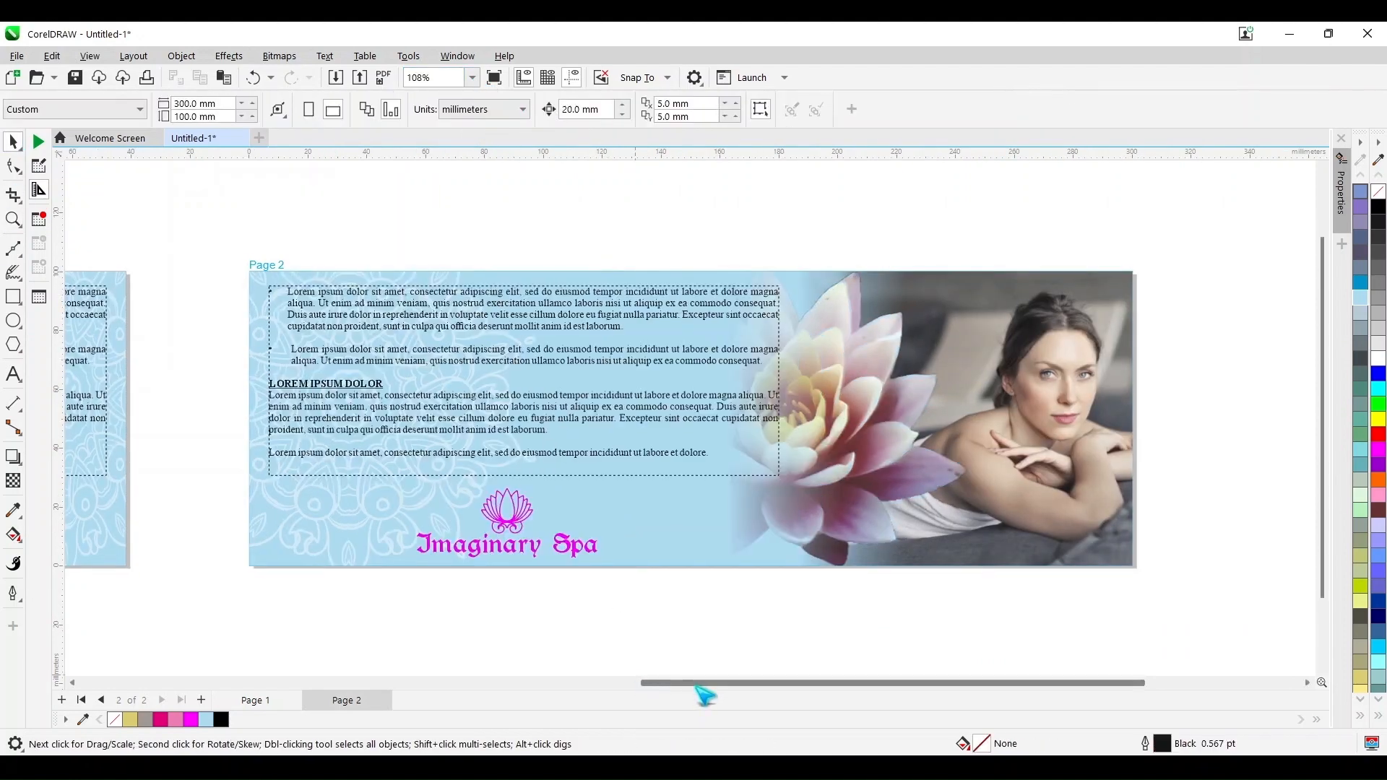
Open the PowerClip contents of page 1's blue background and delete the mandala ornament group
{"action": "scroll", "coordinate": [458, 533], "scroll_direction": "left", "scroll_amount": 5}
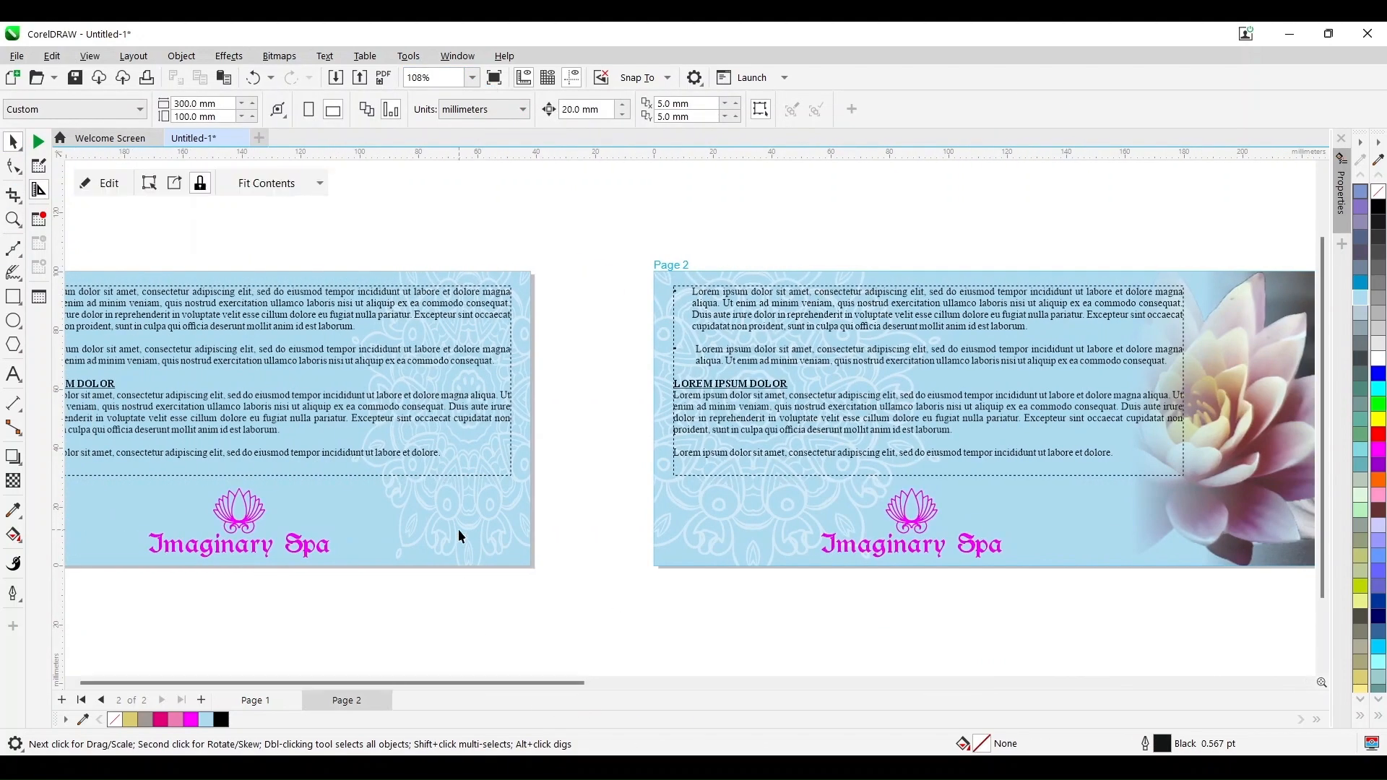
{"action": "left_click", "coordinate": [458, 529], "text": "ctrl"}
{"action": "left_click_drag", "start_coordinate": [793, 207], "coordinate": [121, 681]}
{"action": "left_click", "coordinate": [765, 530]}
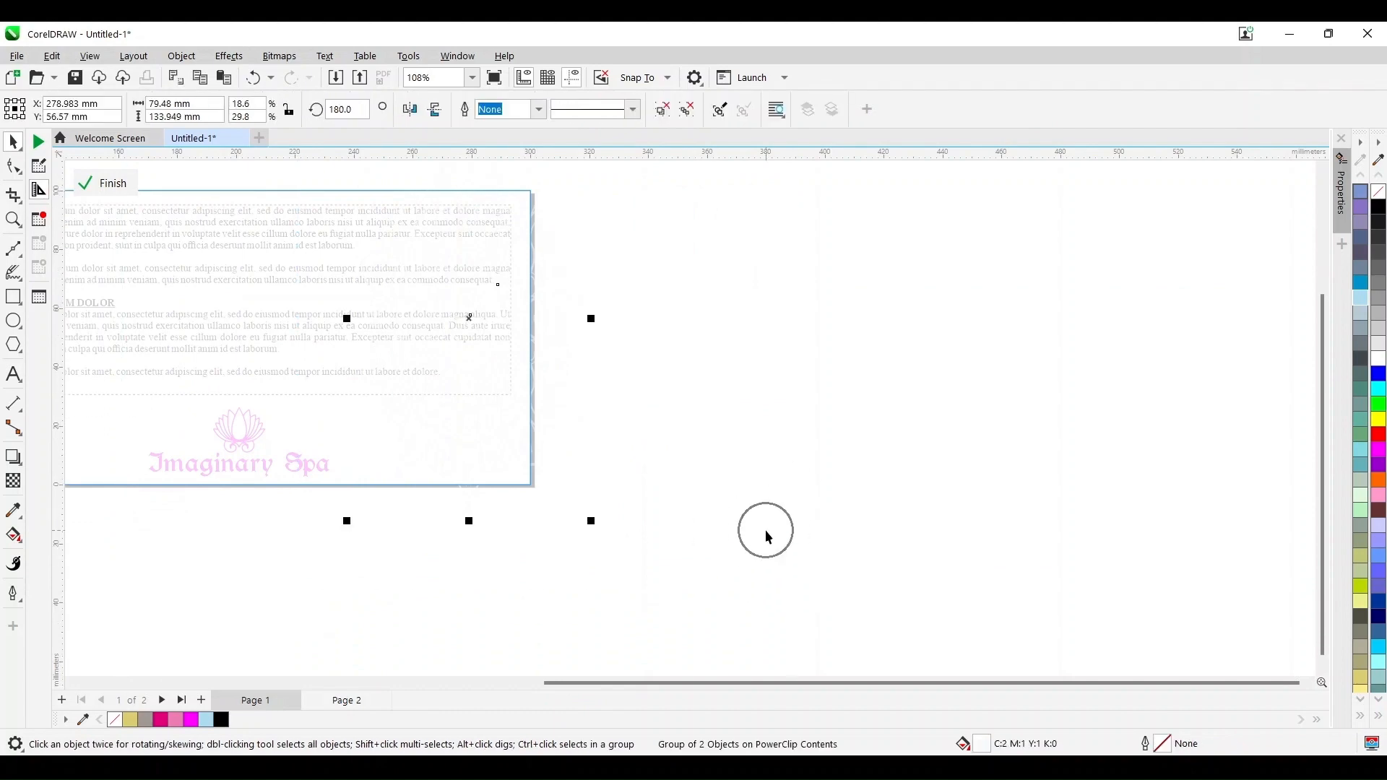
{"action": "key", "text": "Delete"}
{"action": "key", "text": "F4"}
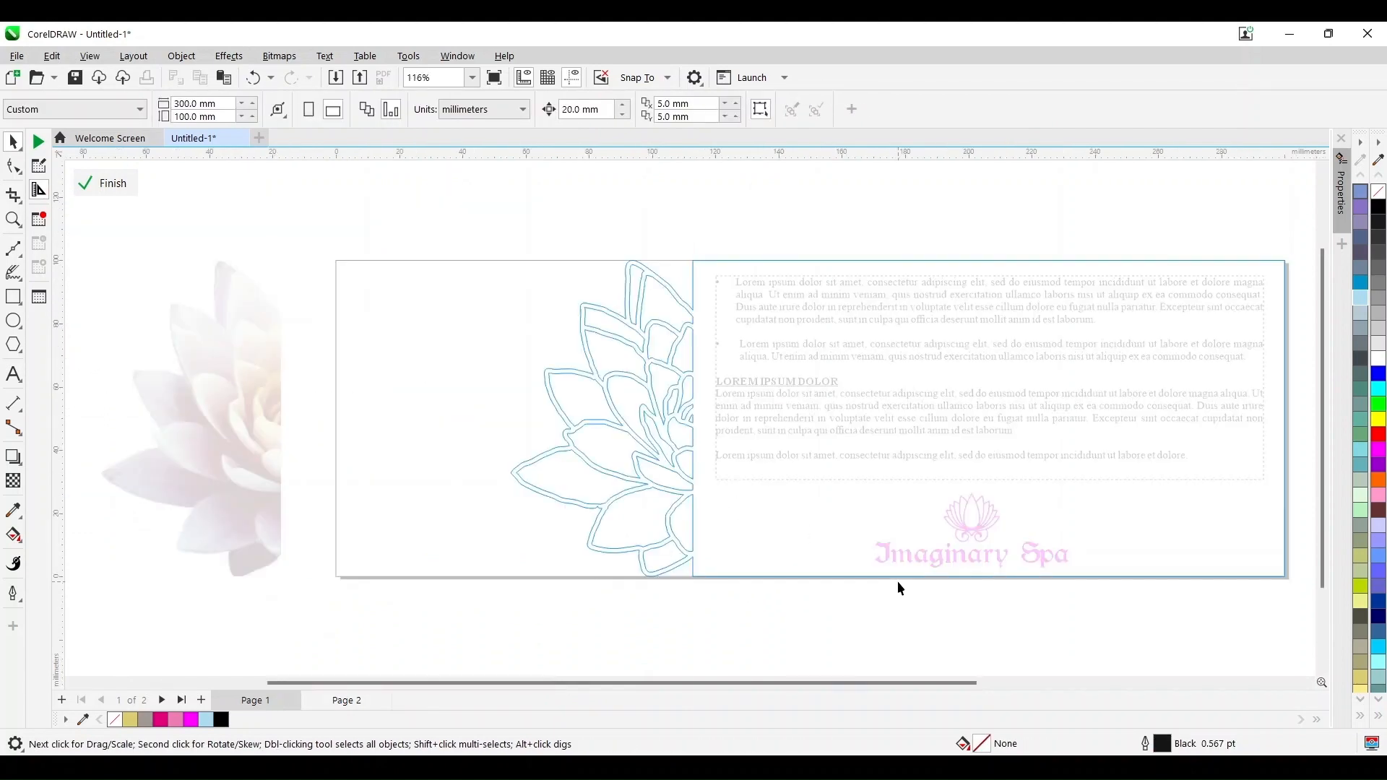
Finish editing page 1's background contents, then ungroup page 2's mandala ornament completely and regroup it as one object inside its PowerClip
{"action": "left_click", "coordinate": [923, 609], "text": "ctrl"}
{"action": "left_click_drag", "start_coordinate": [641, 683], "coordinate": [753, 683]}
{"action": "left_click", "coordinate": [1148, 531], "text": "ctrl"}
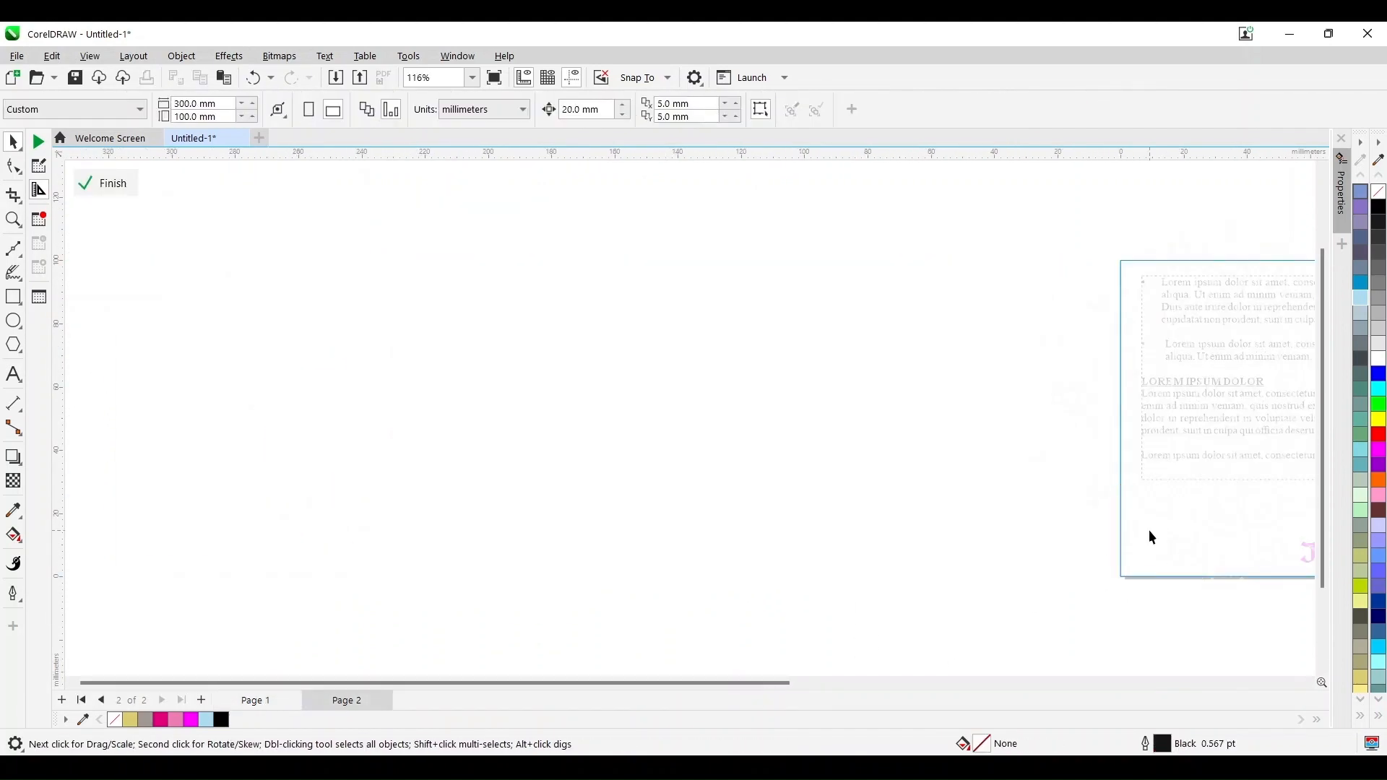
{"action": "left_click", "coordinate": [1193, 465]}
{"action": "left_click", "coordinate": [1193, 465]}
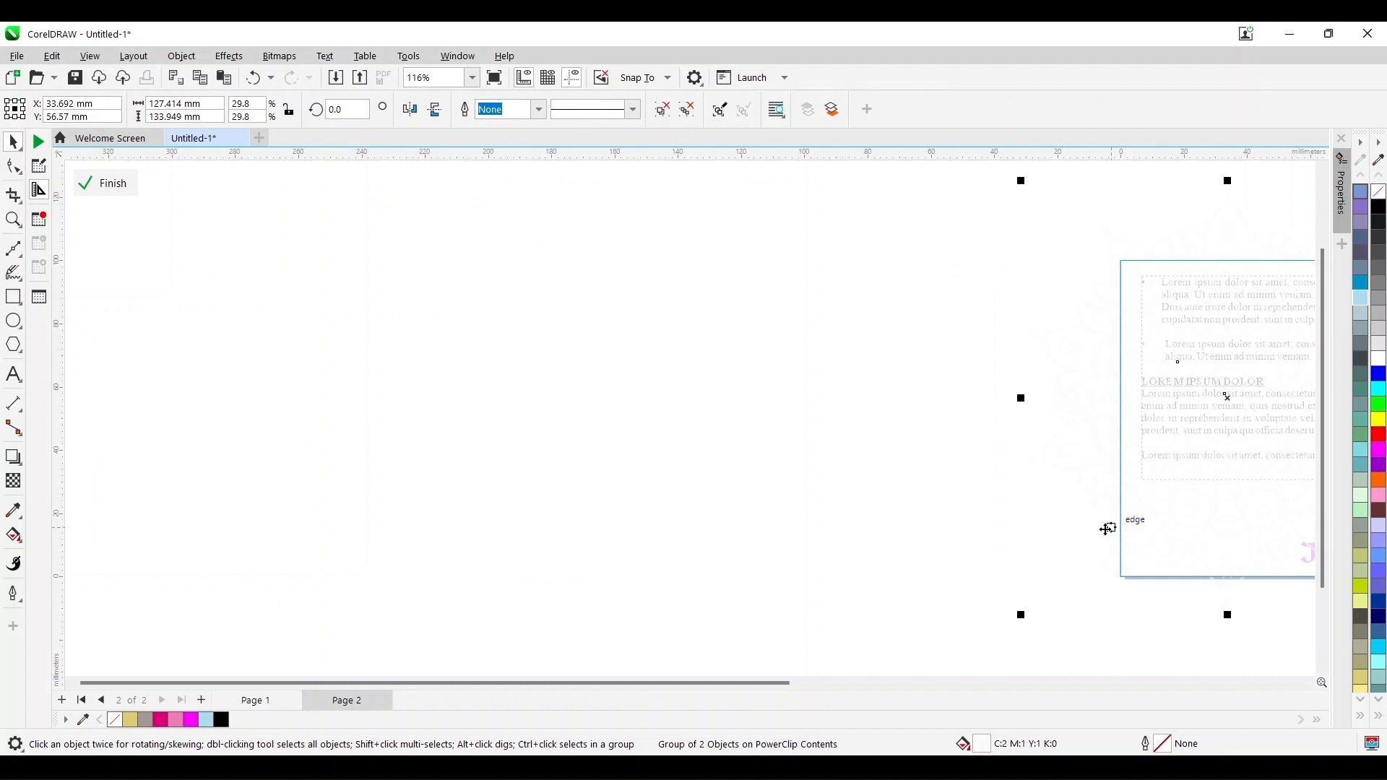
{"action": "left_click", "coordinate": [688, 108]}
{"action": "key", "text": "ctrl+g"}
{"action": "left_click", "coordinate": [549, 614], "text": "ctrl"}
{"action": "left_click", "coordinate": [829, 569]}
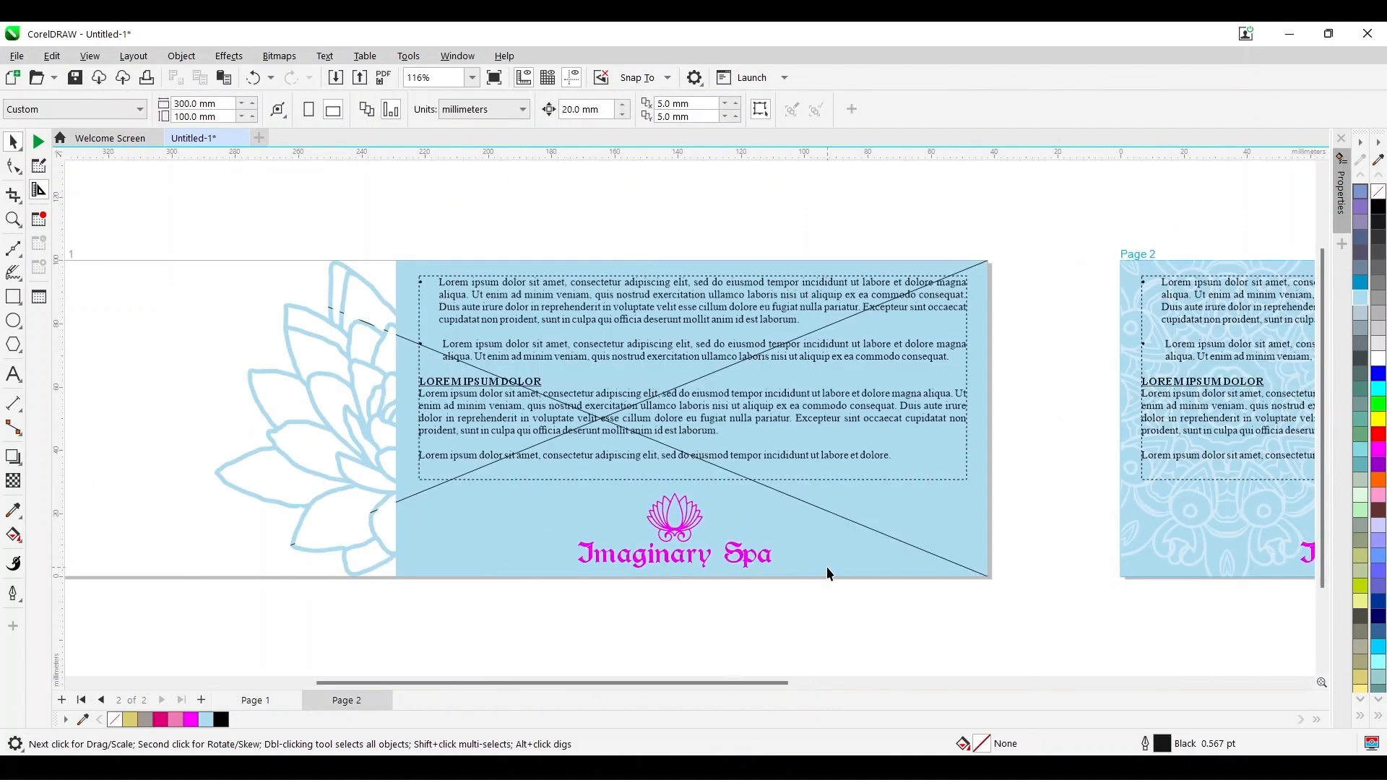
Widen page 2 to 544.5 mm to fit both brochure panels side by side
{"action": "scroll", "coordinate": [829, 569], "scroll_direction": "down", "scroll_amount": 2}
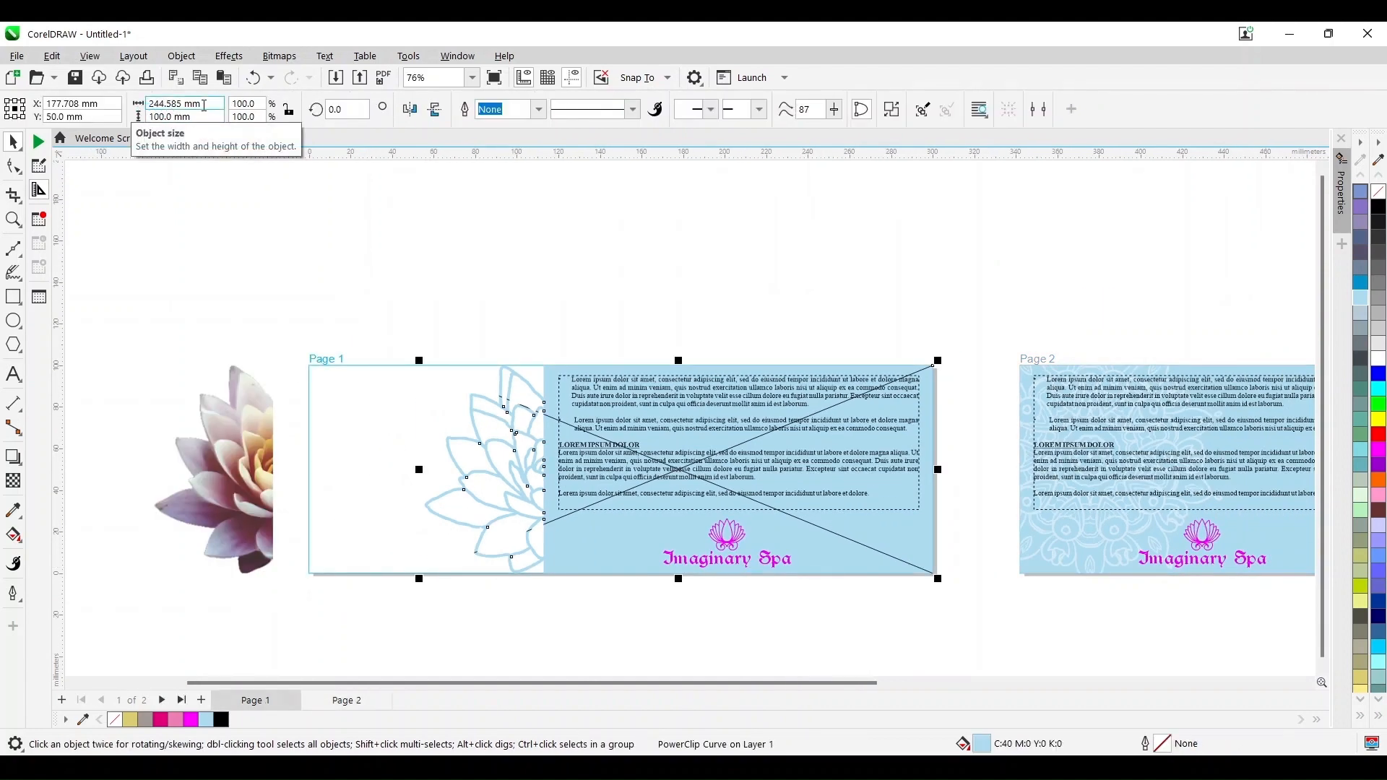
{"action": "left_click", "coordinate": [352, 246]}
{"action": "left_click_drag", "start_coordinate": [825, 683], "coordinate": [1046, 683]}
{"action": "left_click", "coordinate": [952, 560]}
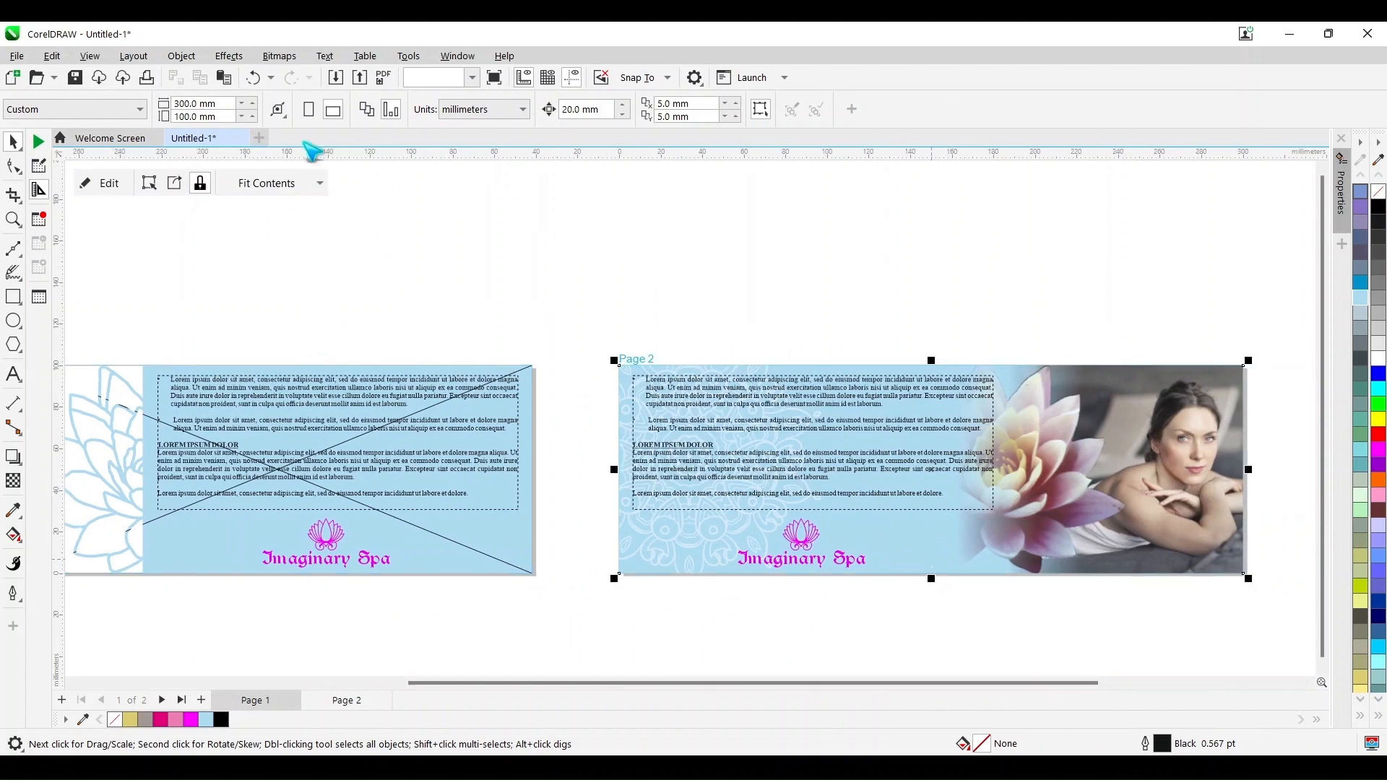
{"action": "left_click", "coordinate": [571, 282]}
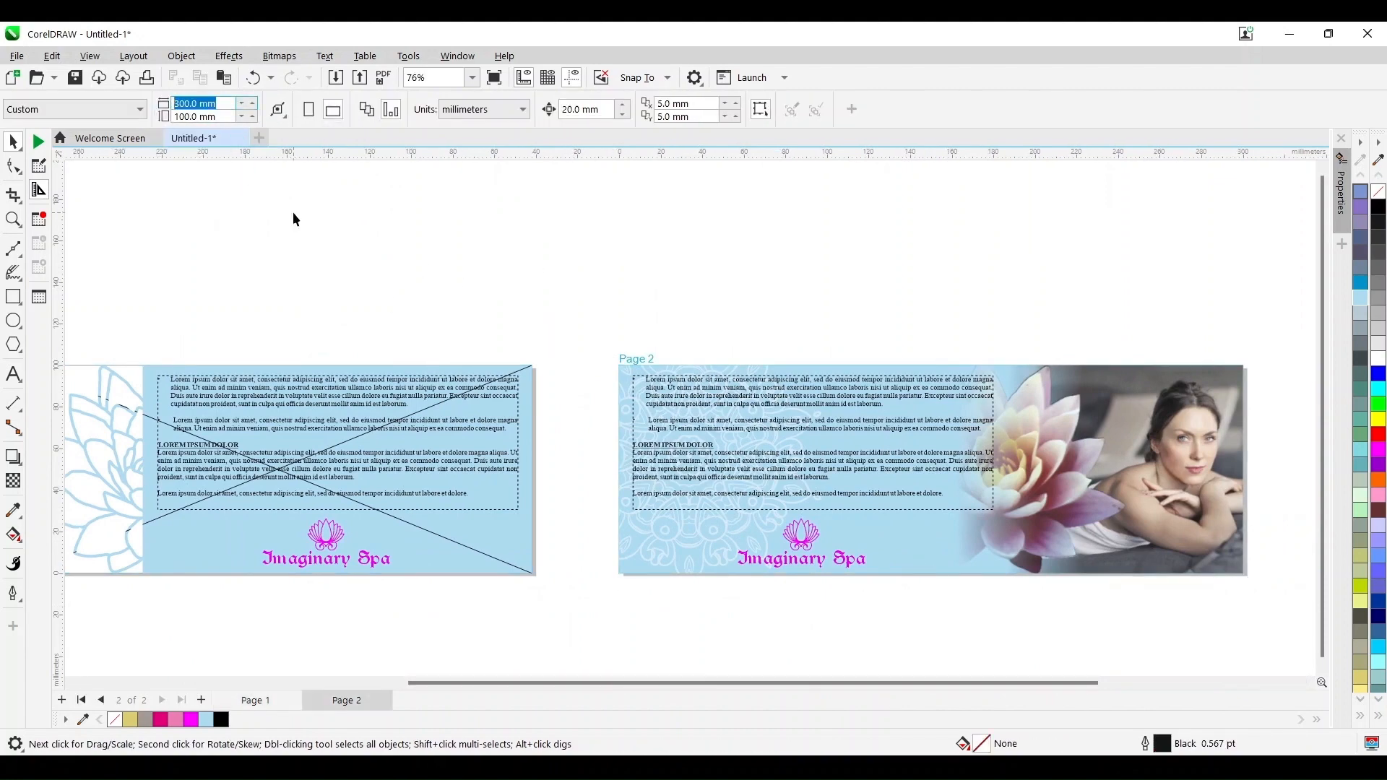
{"action": "key", "text": "Return"}
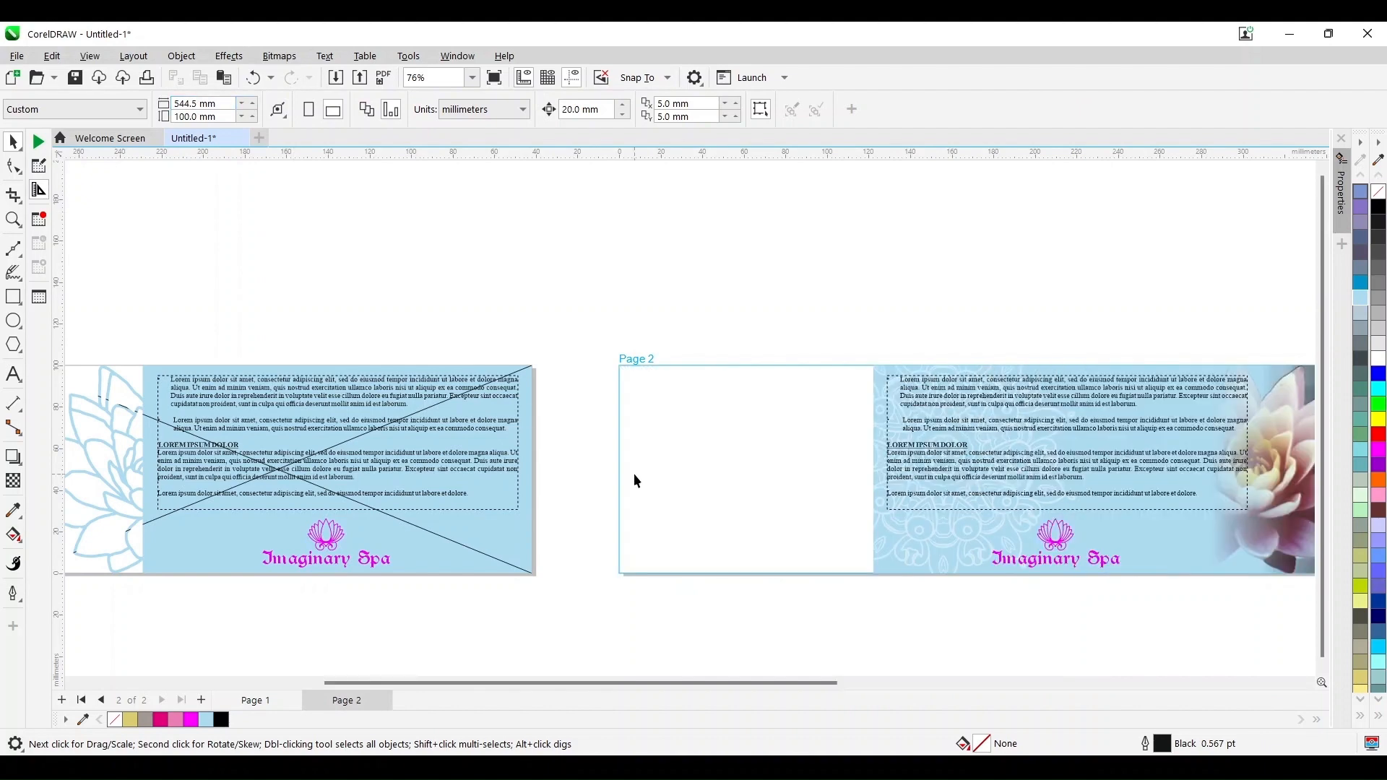
Cut the lotus background, text and logo from page 1, paste them onto page 2 and park them just below the page
{"action": "left_click", "coordinate": [472, 77]}
{"action": "left_click", "coordinate": [441, 112]}
{"action": "left_click_drag", "start_coordinate": [715, 683], "coordinate": [465, 683]}
{"action": "left_click_drag", "start_coordinate": [208, 574], "coordinate": [695, 278]}
{"action": "left_click", "coordinate": [170, 372]}
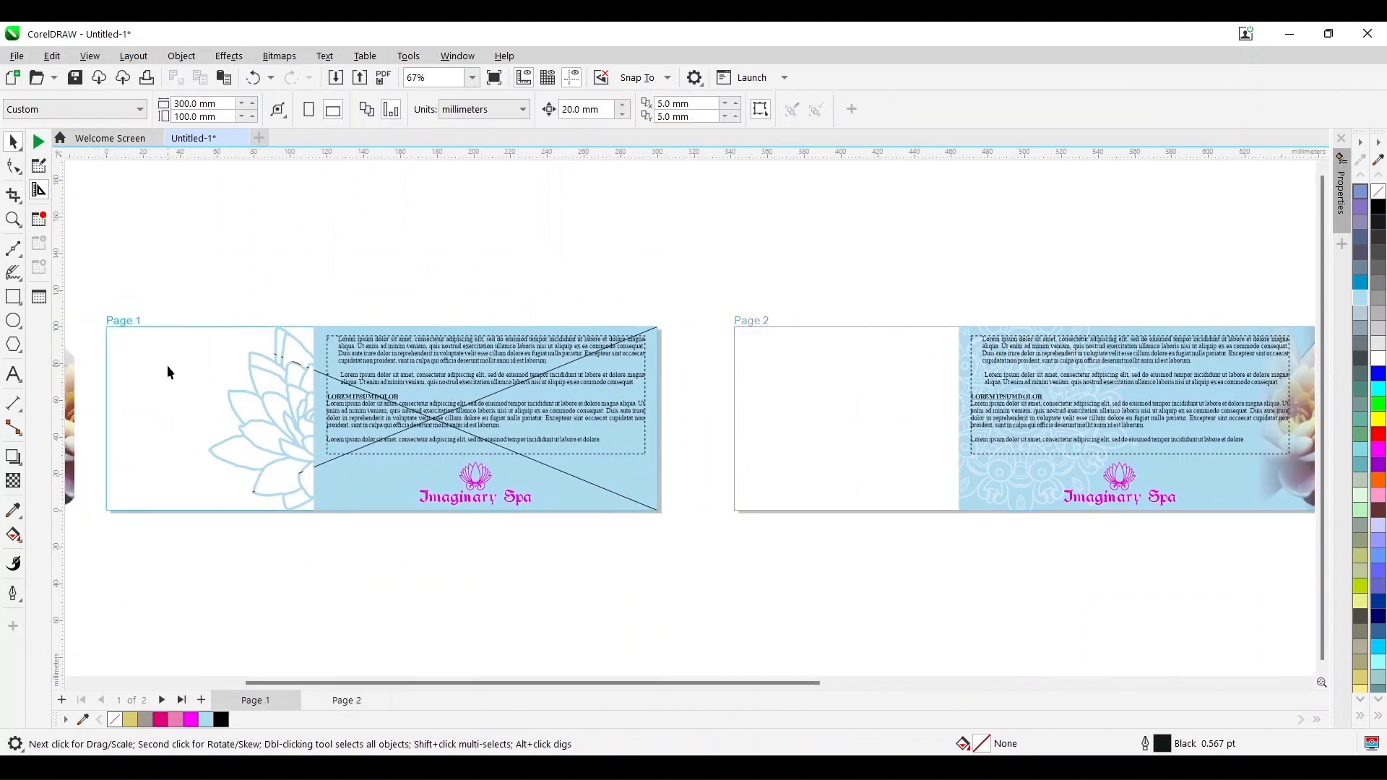
{"action": "left_click_drag", "start_coordinate": [711, 577], "coordinate": [711, 577]}
{"action": "key", "text": "ctrl+x"}
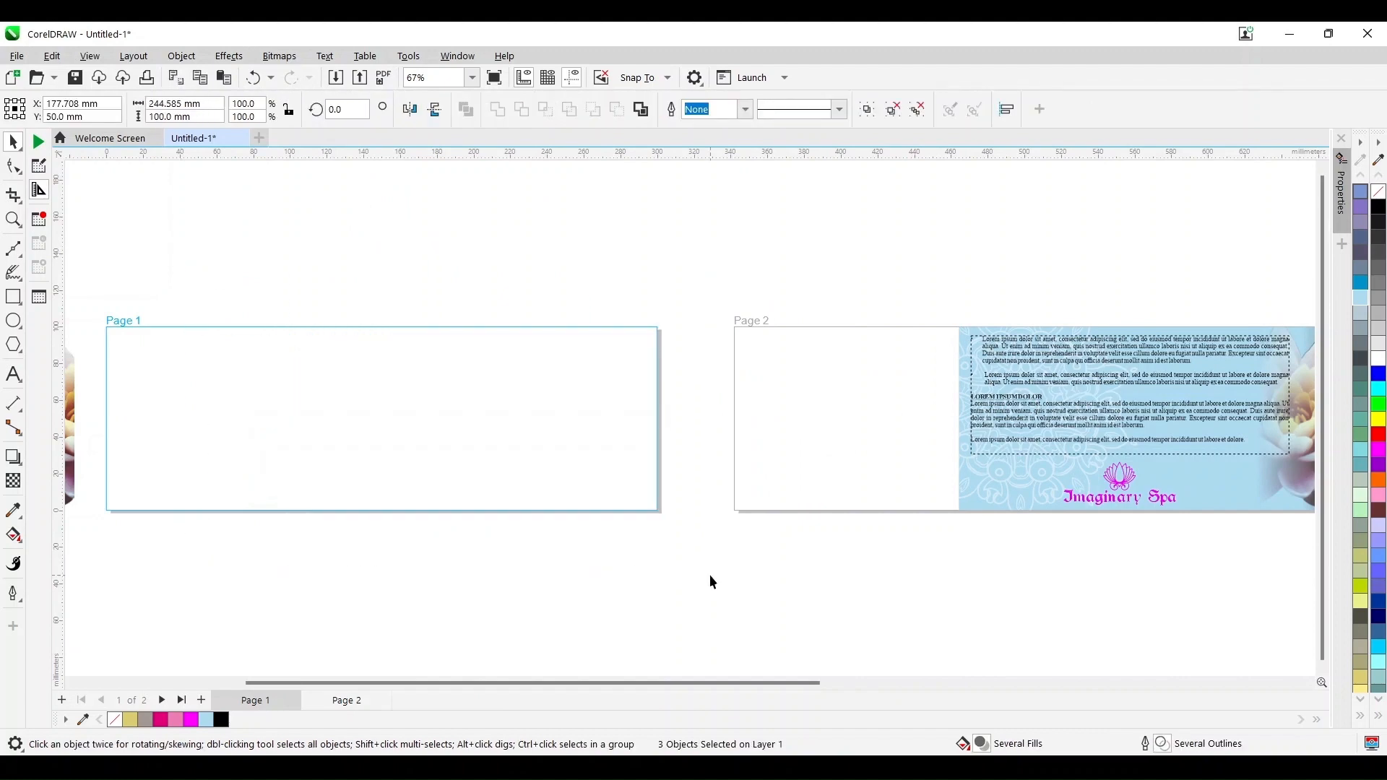
{"action": "left_click", "coordinate": [820, 470]}
{"action": "key", "text": "ctrl+v"}
{"action": "left_click_drag", "start_coordinate": [1288, 406], "coordinate": [635, 615]}
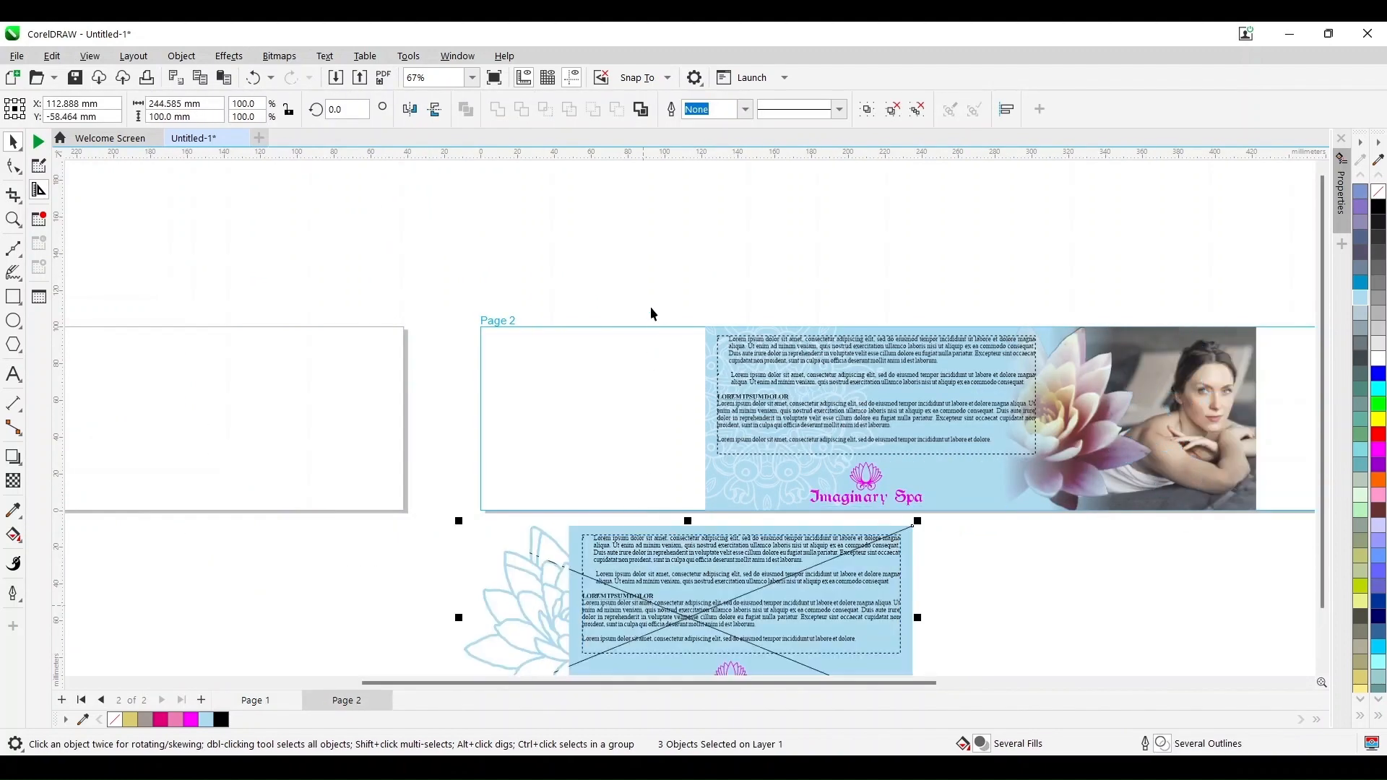
Move page 2's original photo panel with its text and logo flush against the right end of the widened page
{"action": "left_click_drag", "start_coordinate": [1287, 531], "coordinate": [1288, 532]}
{"action": "key", "text": "ctrl+f"}
{"action": "key", "text": "ctrl+f"}
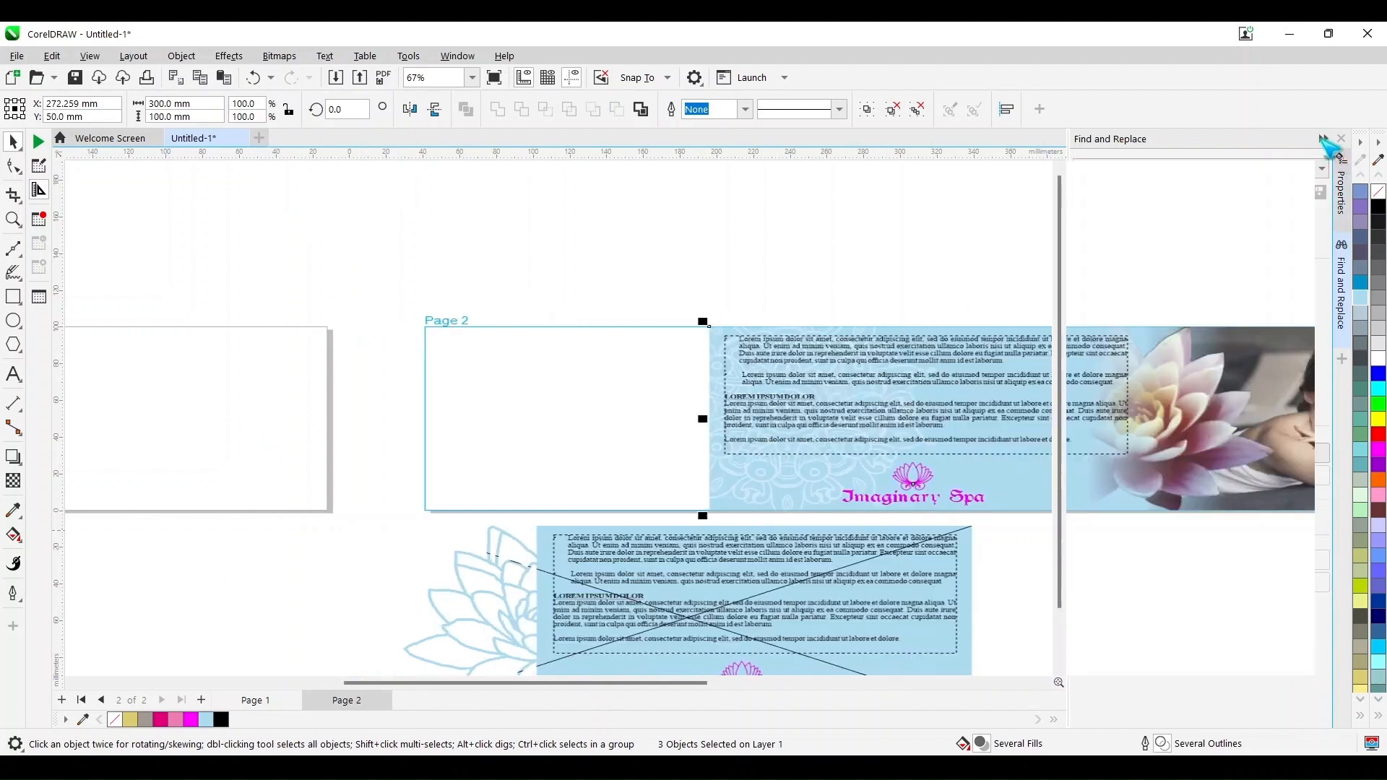
{"action": "left_click_drag", "start_coordinate": [912, 682], "coordinate": [1090, 685]}
{"action": "left_click_drag", "start_coordinate": [865, 412], "coordinate": [1093, 408]}
{"action": "left_click", "coordinate": [774, 579]}
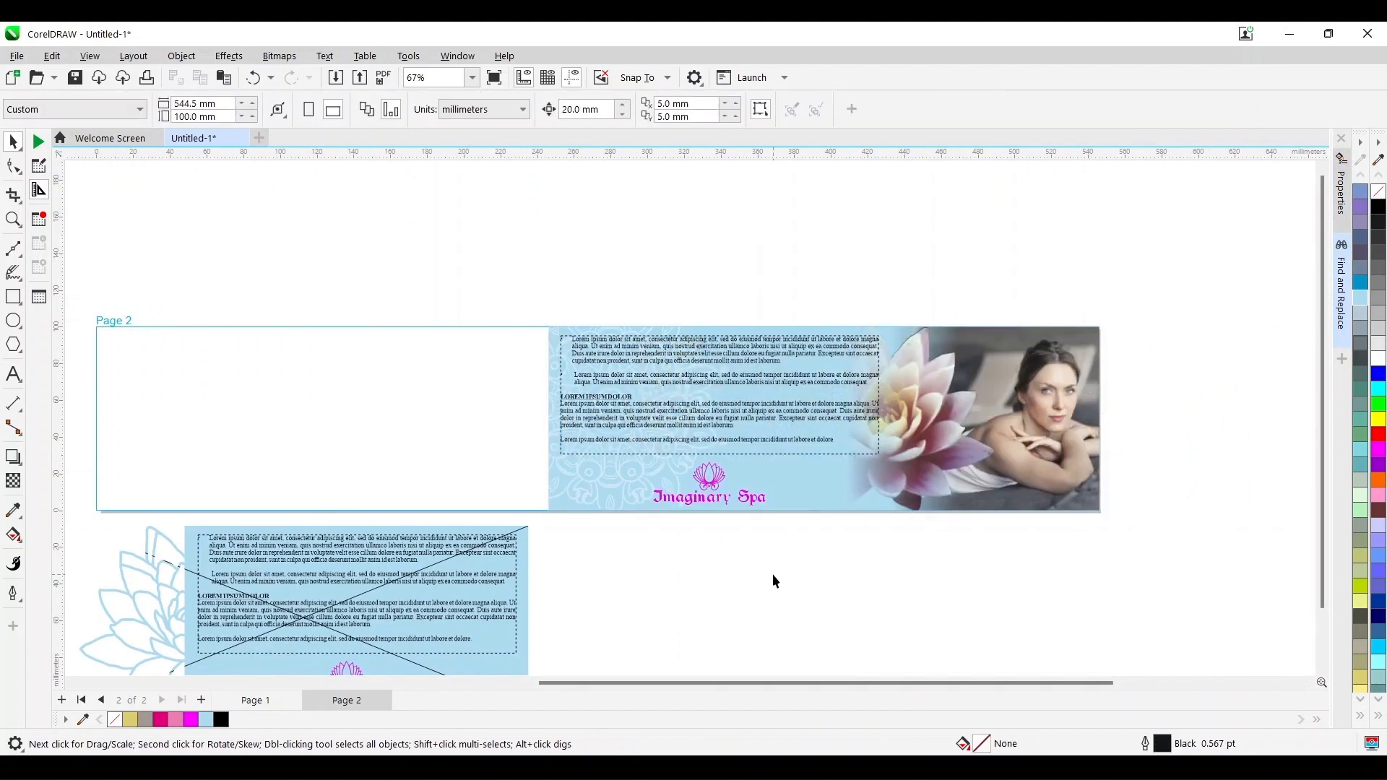
Snap the pasted lotus panel's top-right corner to the photo panel's top-left corner so both panels sit side by side on page 2
{"action": "scroll", "coordinate": [773, 573], "scroll_direction": "down", "scroll_amount": 1}
{"action": "scroll", "coordinate": [704, 608], "scroll_direction": "down", "scroll_amount": 1}
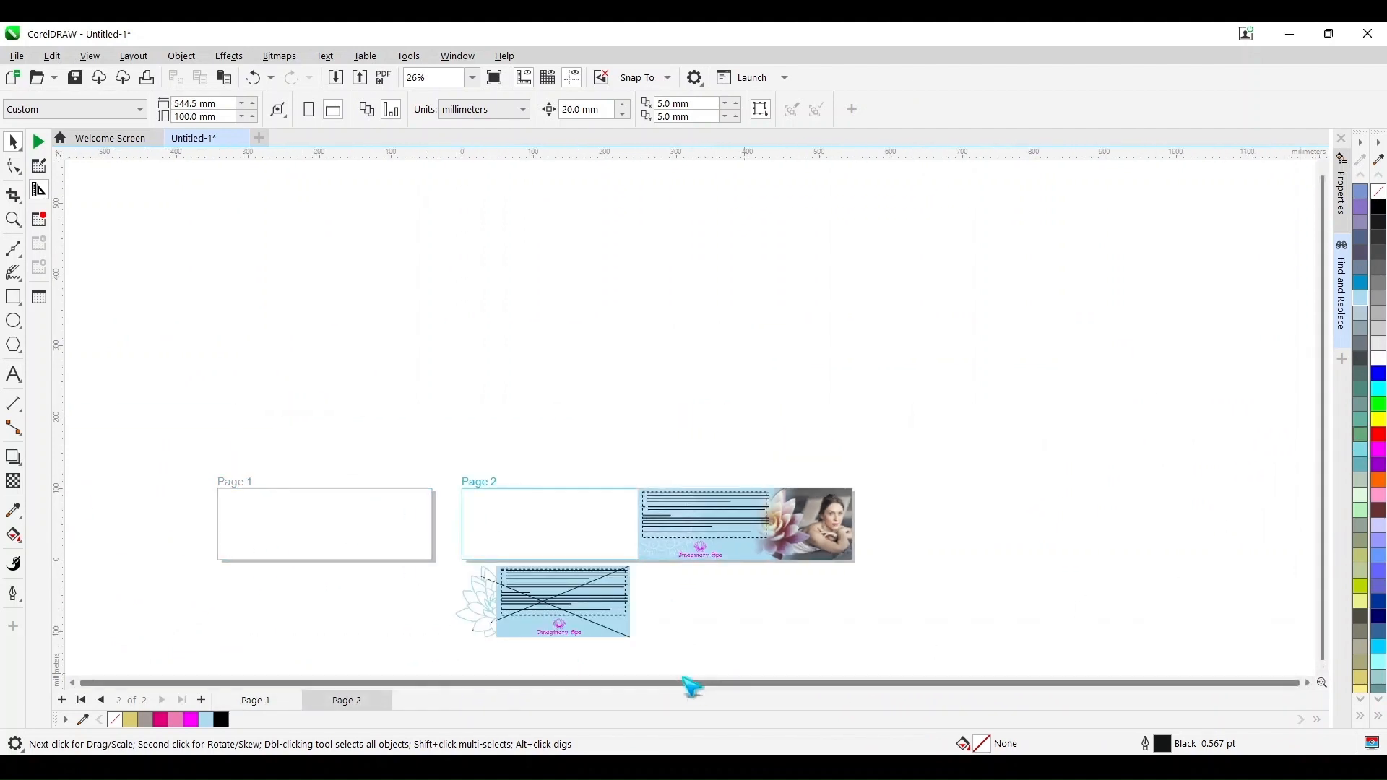
{"action": "left_click_drag", "start_coordinate": [679, 663], "coordinate": [359, 522]}
{"action": "left_click_drag", "start_coordinate": [630, 566], "coordinate": [639, 488]}
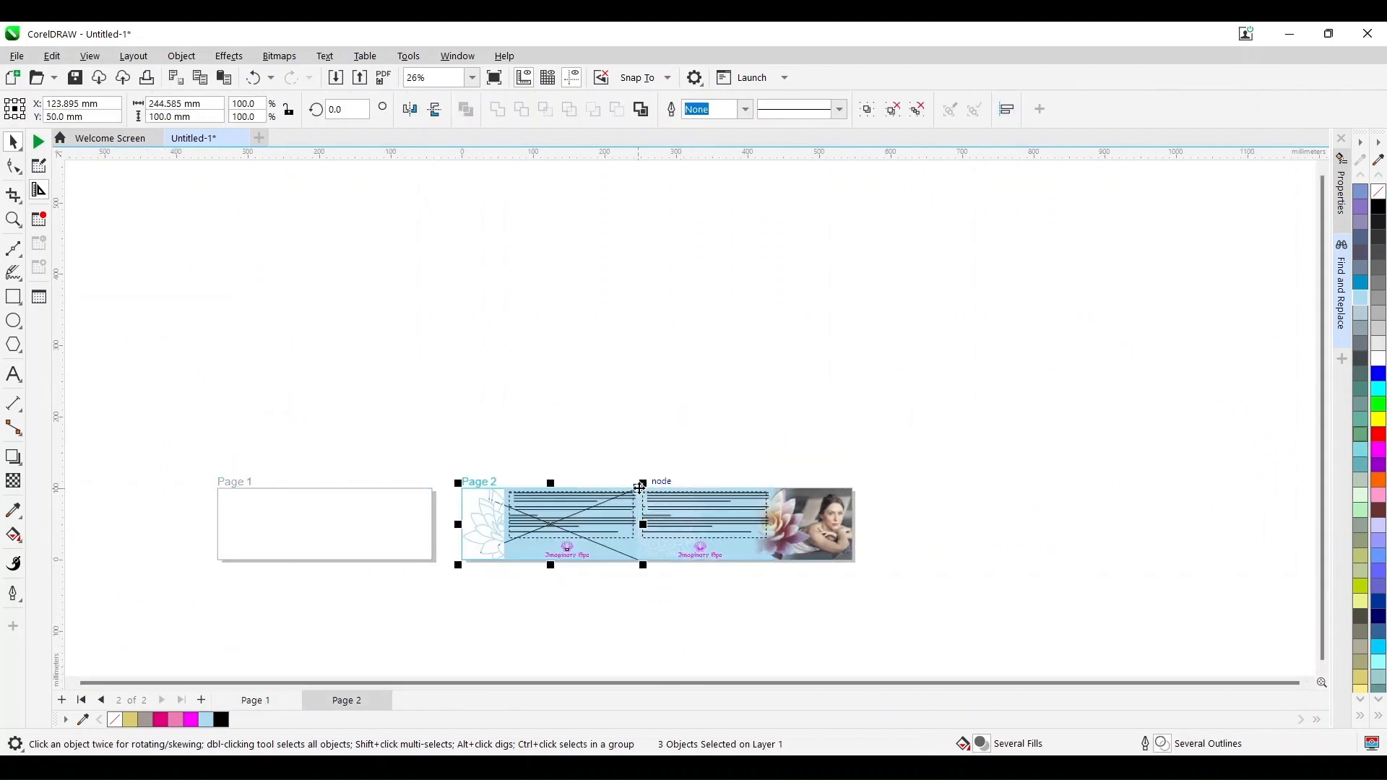
Group both panels' artwork and centre the group on page 2
{"action": "left_click", "coordinate": [13, 220]}
{"action": "left_click_drag", "start_coordinate": [429, 437], "coordinate": [929, 593]}
{"action": "left_click", "coordinate": [13, 144]}
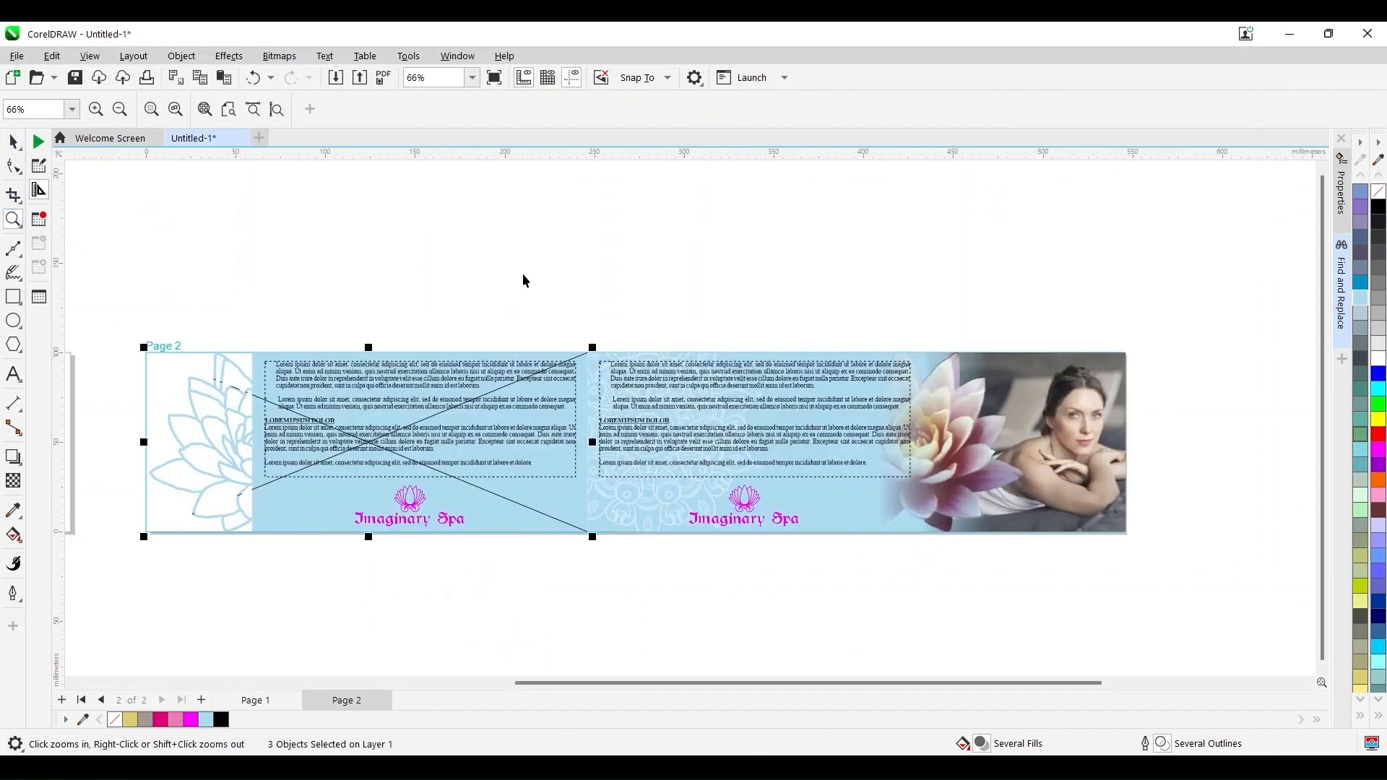
{"action": "left_click_drag", "start_coordinate": [98, 302], "coordinate": [865, 624]}
{"action": "key", "text": "ctrl+g"}
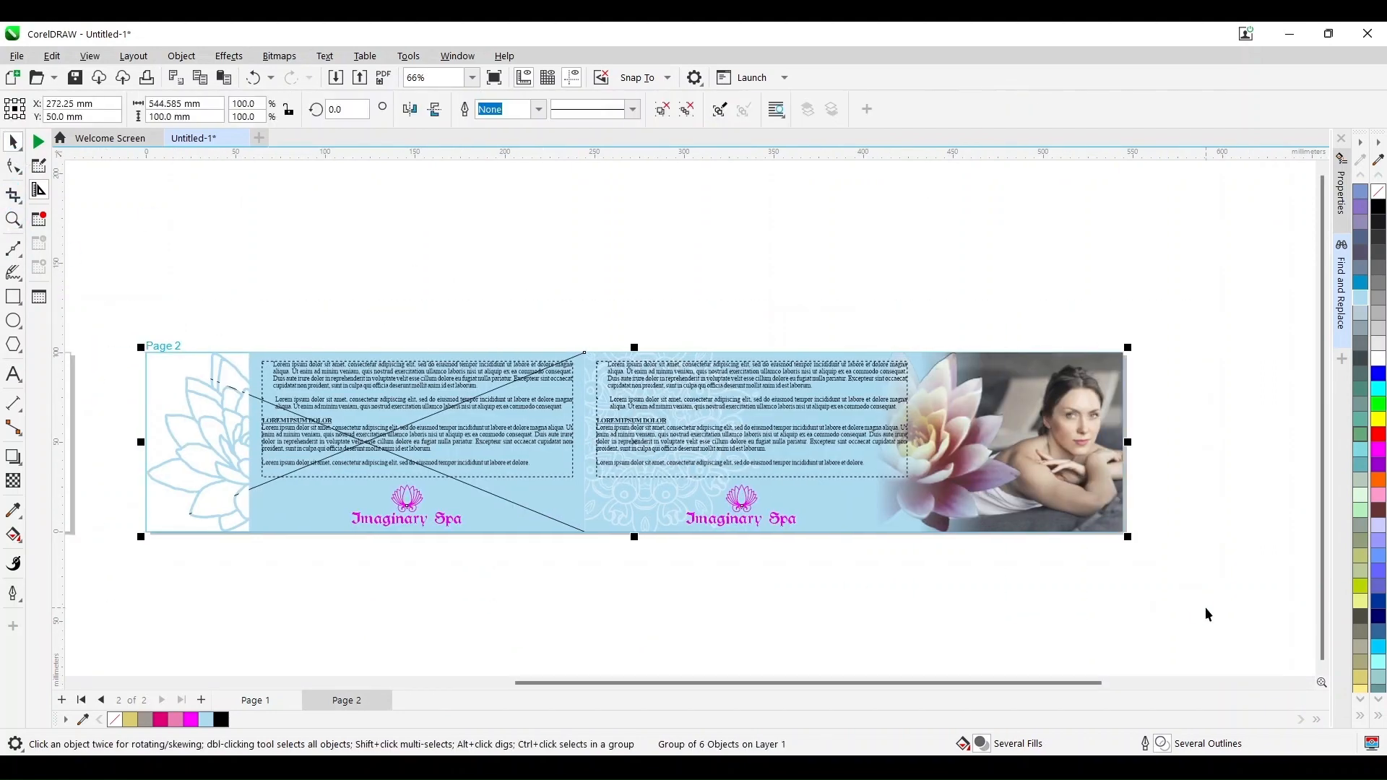
{"action": "left_click", "coordinate": [535, 630]}
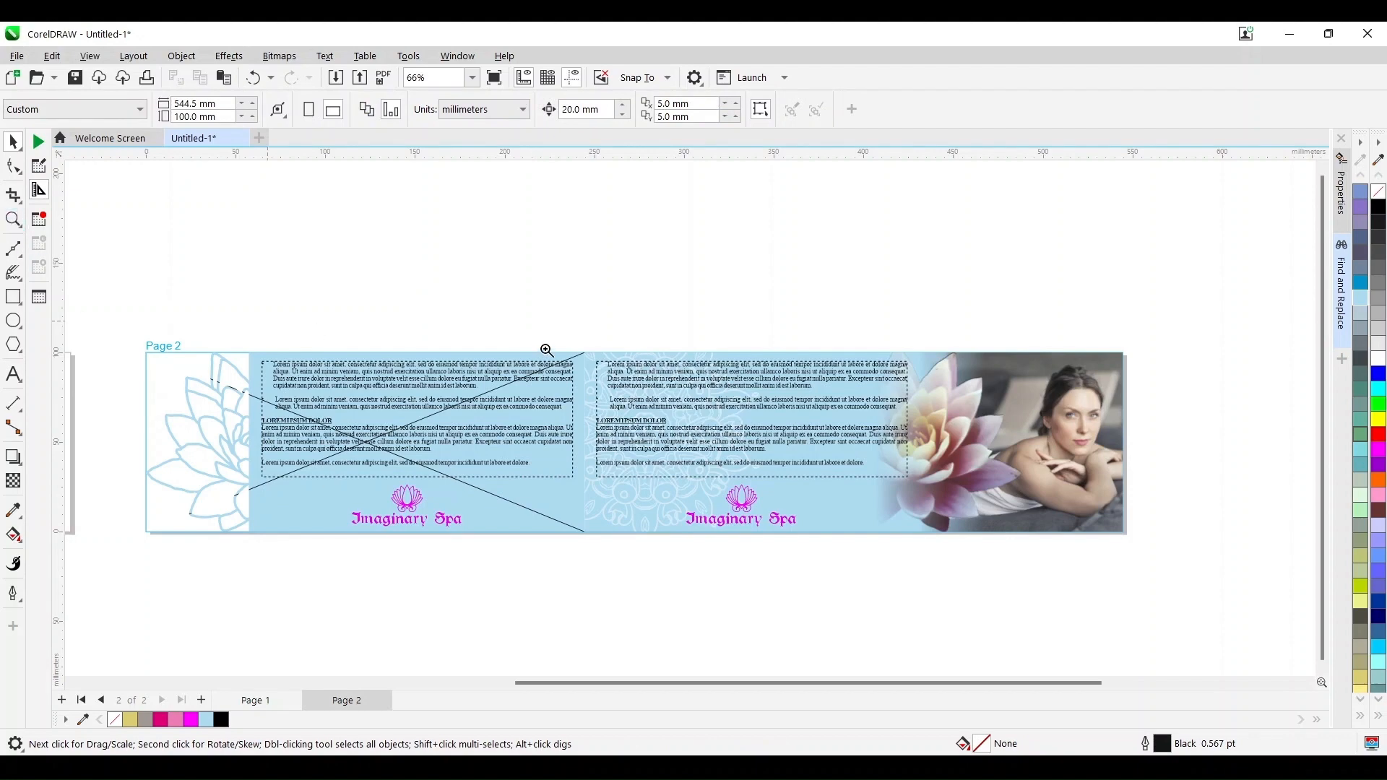
Ungroup the combined two-panel artwork on page 2
{"action": "key", "text": "z"}
{"action": "left_click_drag", "start_coordinate": [546, 351], "coordinate": [670, 597]}
{"action": "key", "text": "space"}
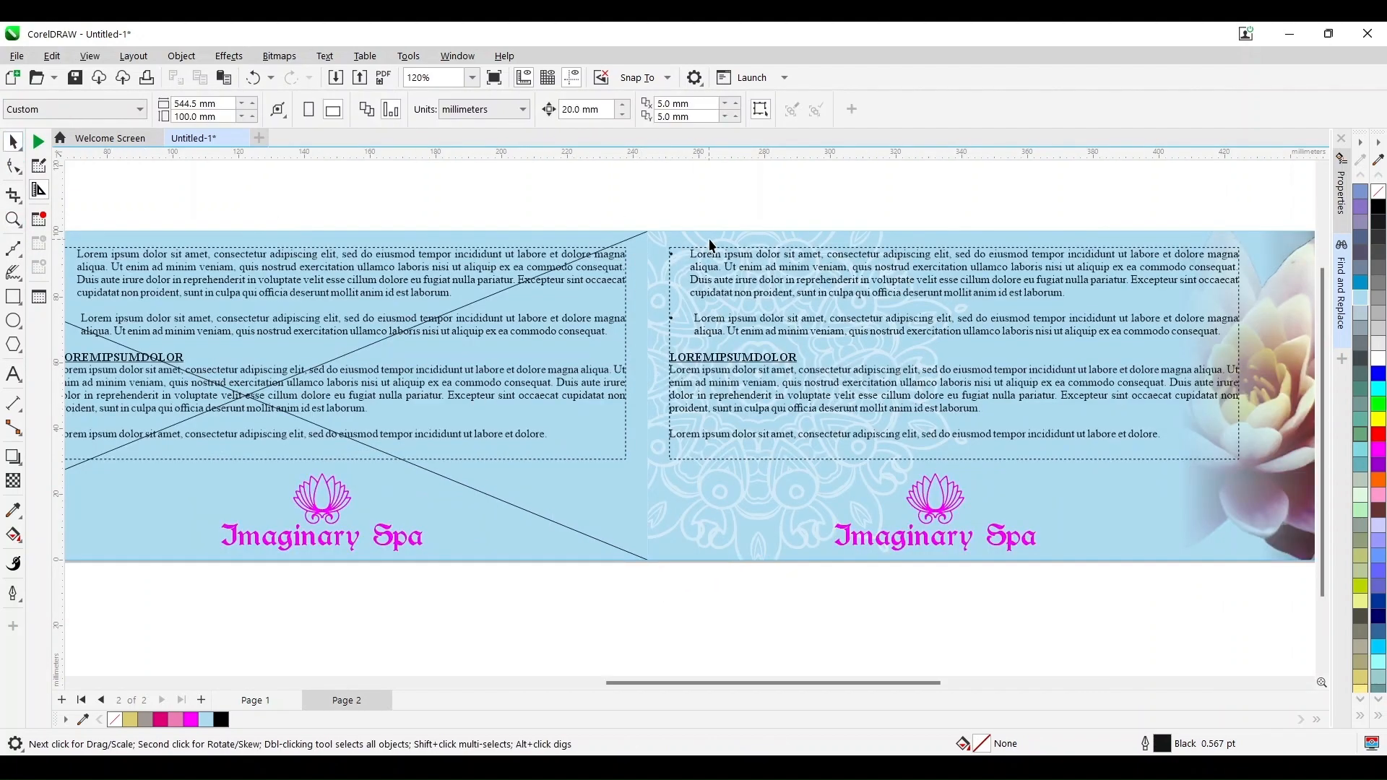
{"action": "left_click", "coordinate": [710, 240]}
{"action": "left_click", "coordinate": [709, 532]}
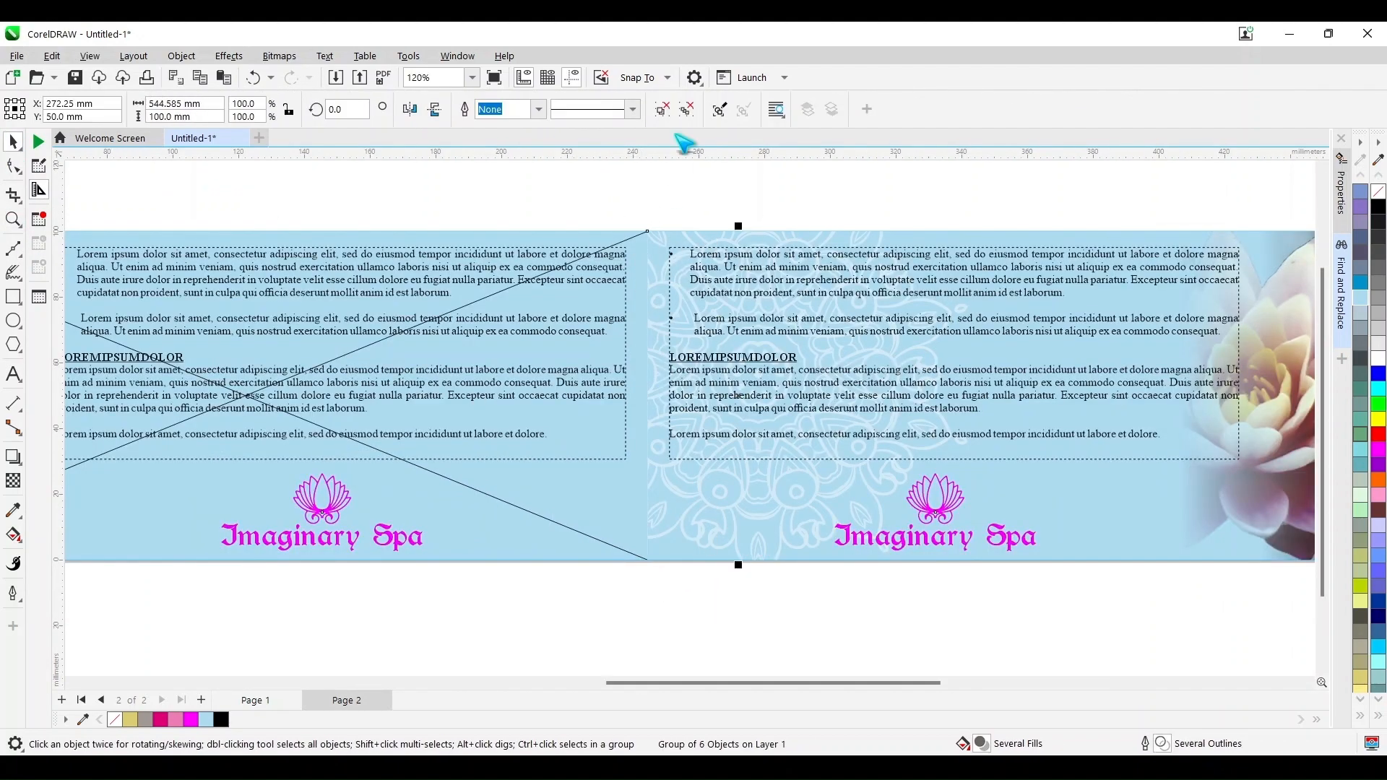
{"action": "left_click", "coordinate": [663, 109]}
Copy the mandala ornament from the photo panel's PowerClip and paste it into the lotus panel's PowerClip, completing the pattern across the seam
{"action": "left_click", "coordinate": [704, 479]}
{"action": "left_click", "coordinate": [704, 478], "text": "ctrl"}
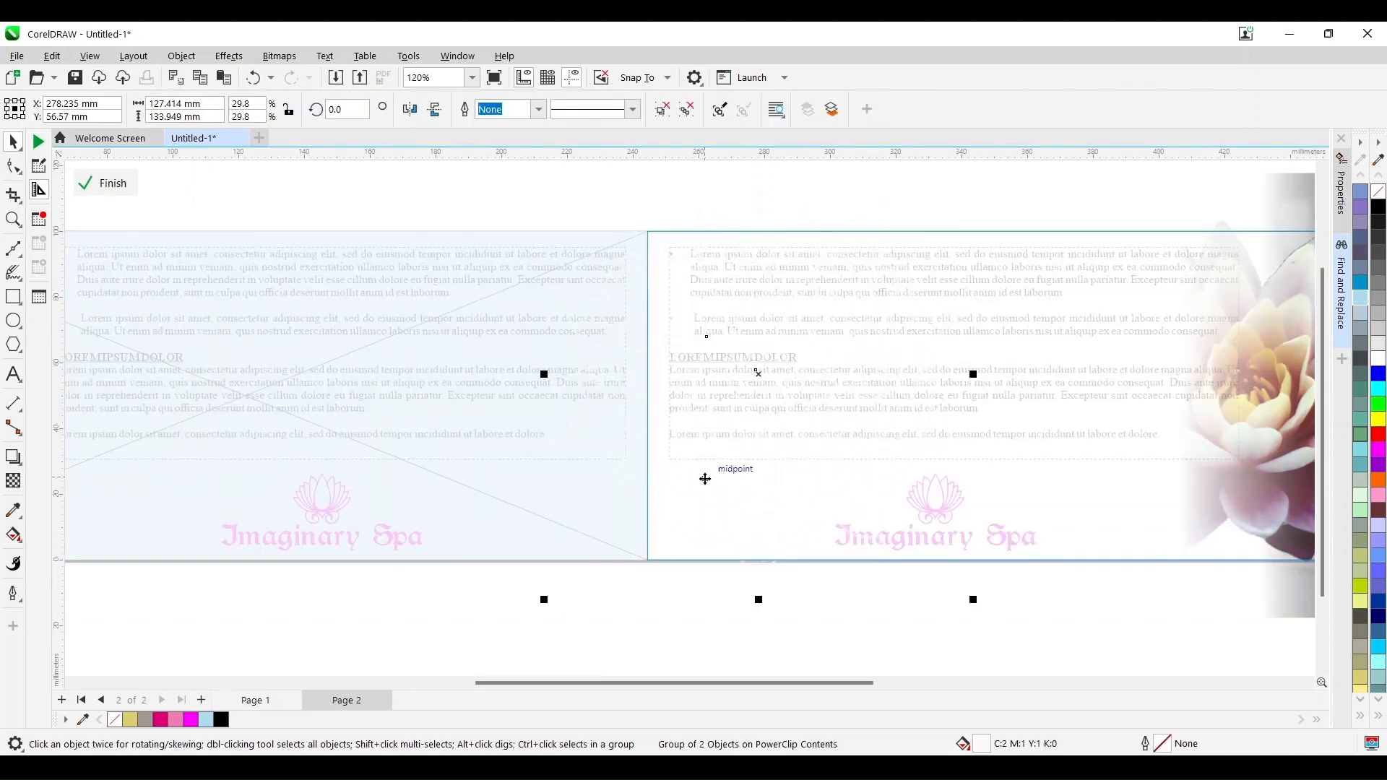
{"action": "left_click", "coordinate": [629, 626], "text": "ctrl"}
{"action": "left_click", "coordinate": [465, 547]}
{"action": "left_click", "coordinate": [465, 548], "text": "ctrl"}
{"action": "key", "text": "ctrl+v"}
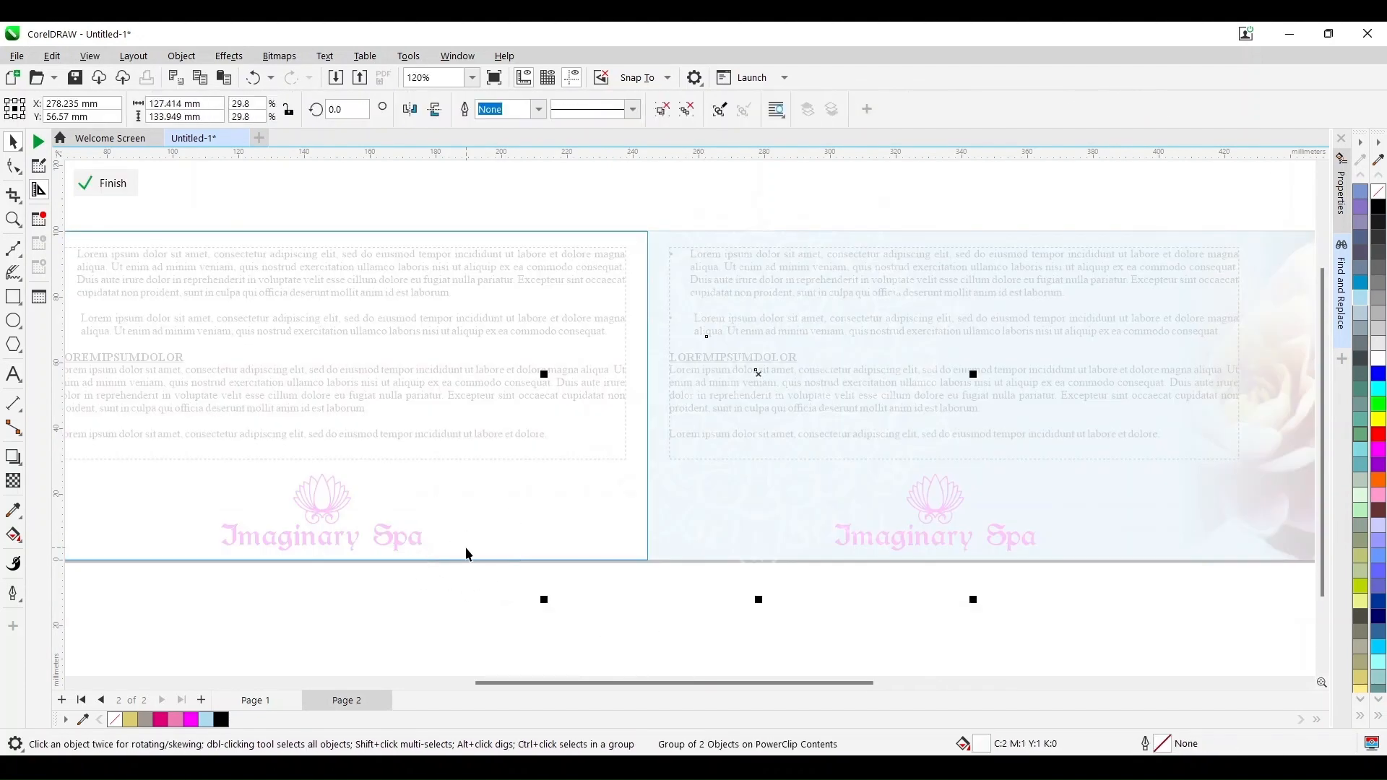
{"action": "left_click", "coordinate": [493, 610], "text": "ctrl"}
{"action": "left_click", "coordinate": [494, 617]}
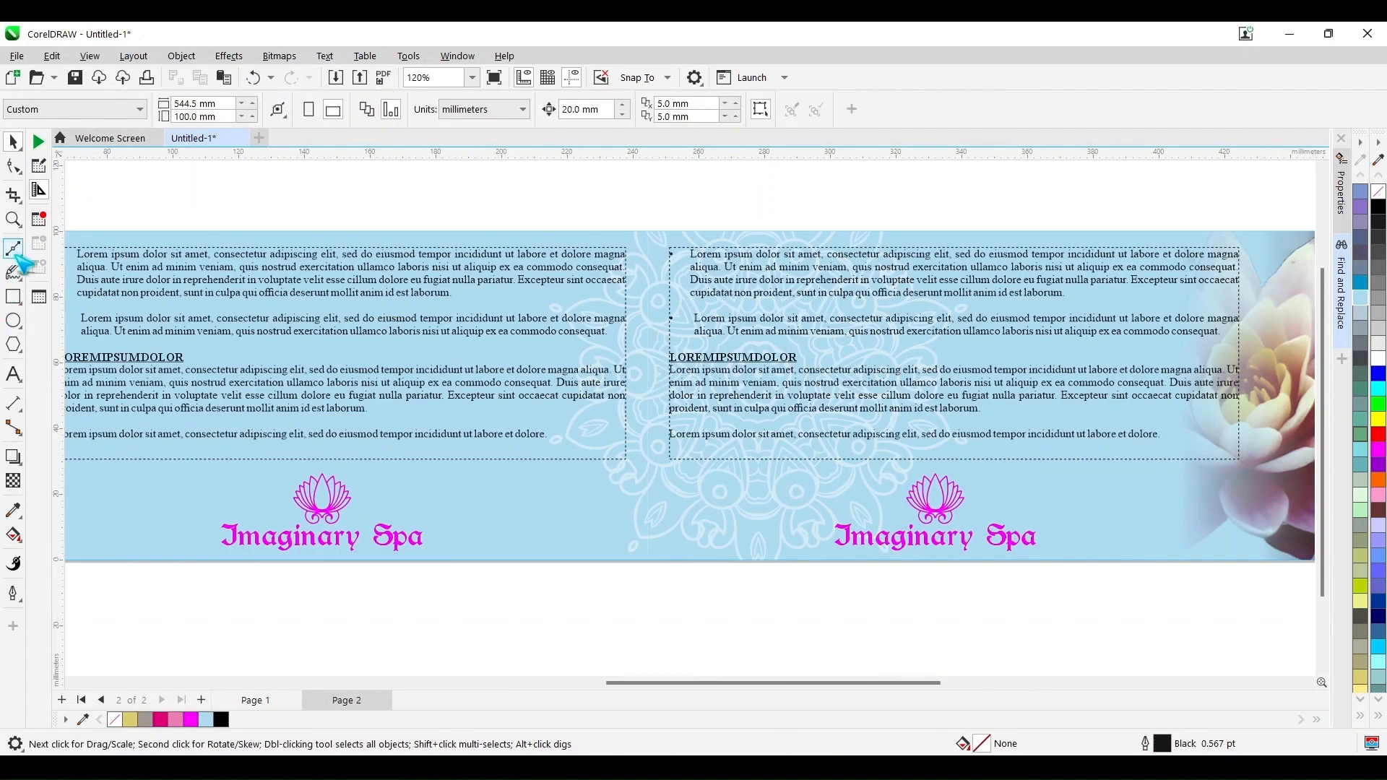
Draw a vertical fold mark about 6.3 mm long downward from the top of the seam between the two panels using the 2-Point Line tool
{"action": "left_click", "coordinate": [13, 248]}
{"action": "left_click", "coordinate": [76, 268]}
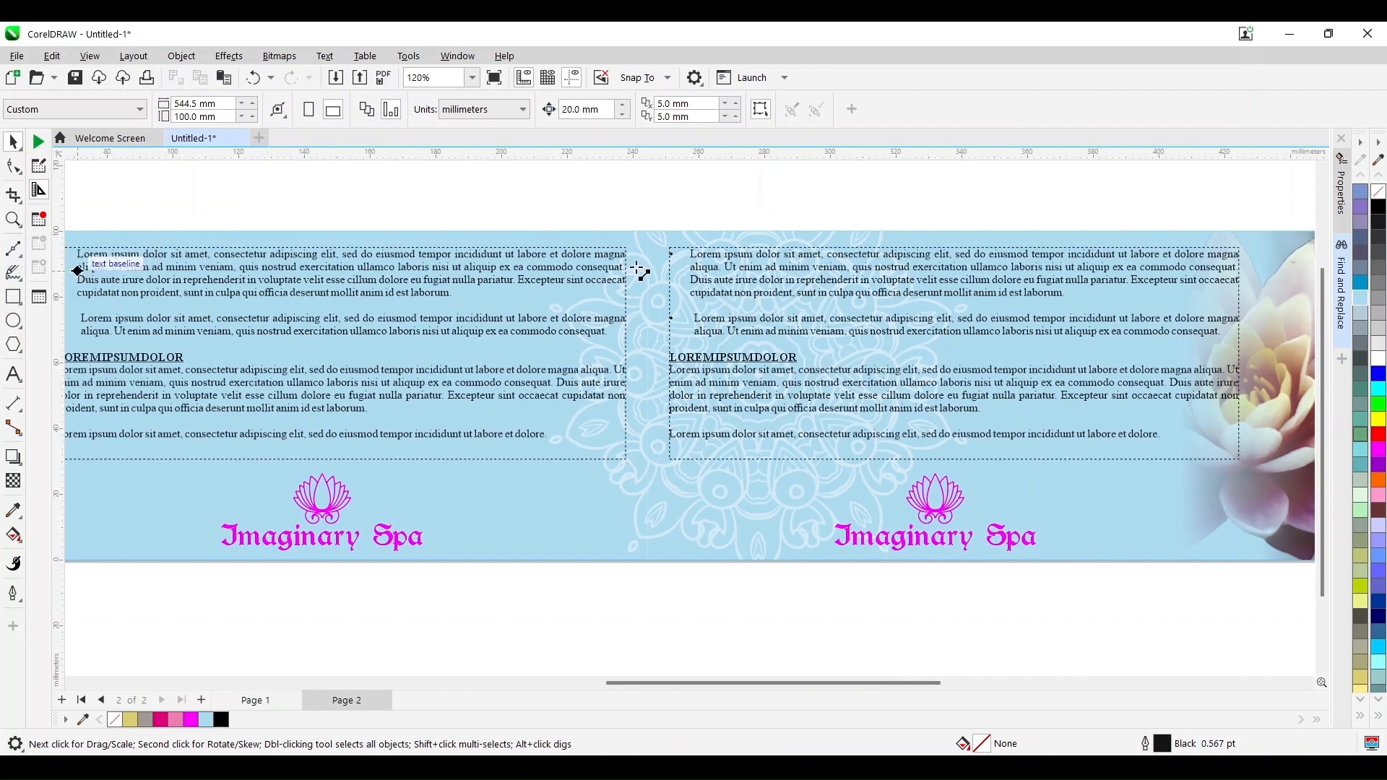
{"action": "left_click_drag", "start_coordinate": [648, 231], "coordinate": [648, 253]}
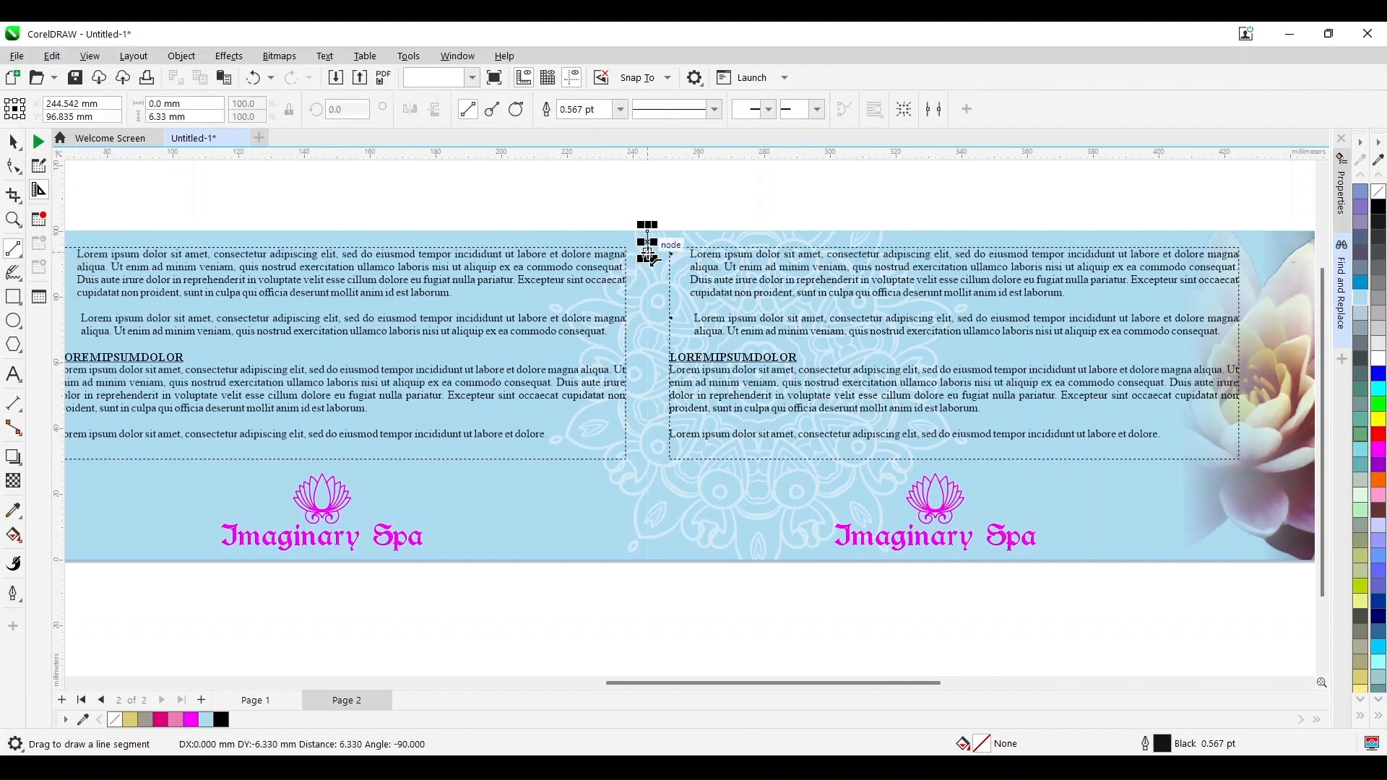
{"action": "left_click", "coordinate": [13, 142]}
{"action": "left_click", "coordinate": [370, 212]}
{"action": "key", "text": "shift+F4"}
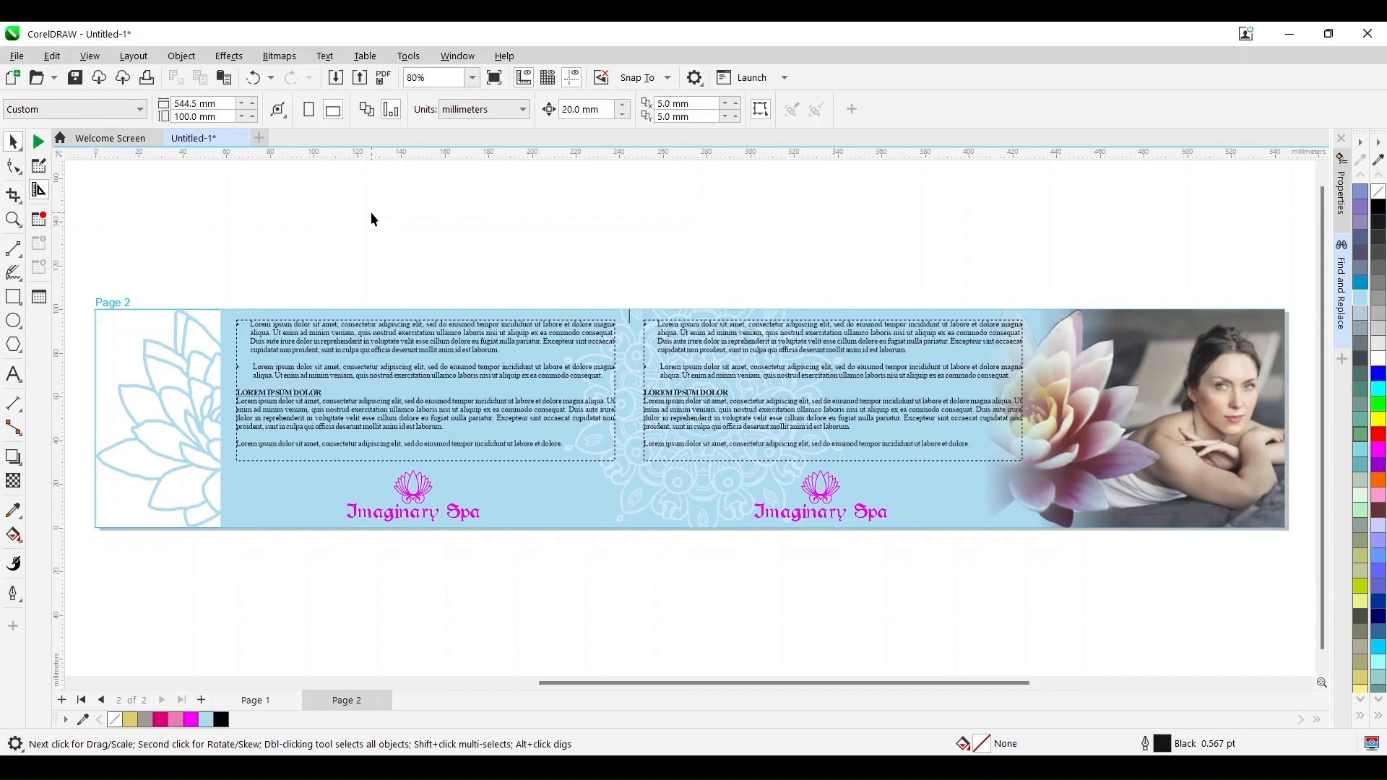
Delete the Imaginary Spa logo from the lotus panel and extend that panel's text frame downward to a height of about 87.5 mm
{"action": "left_click", "coordinate": [433, 510]}
{"action": "key", "text": "Delete"}
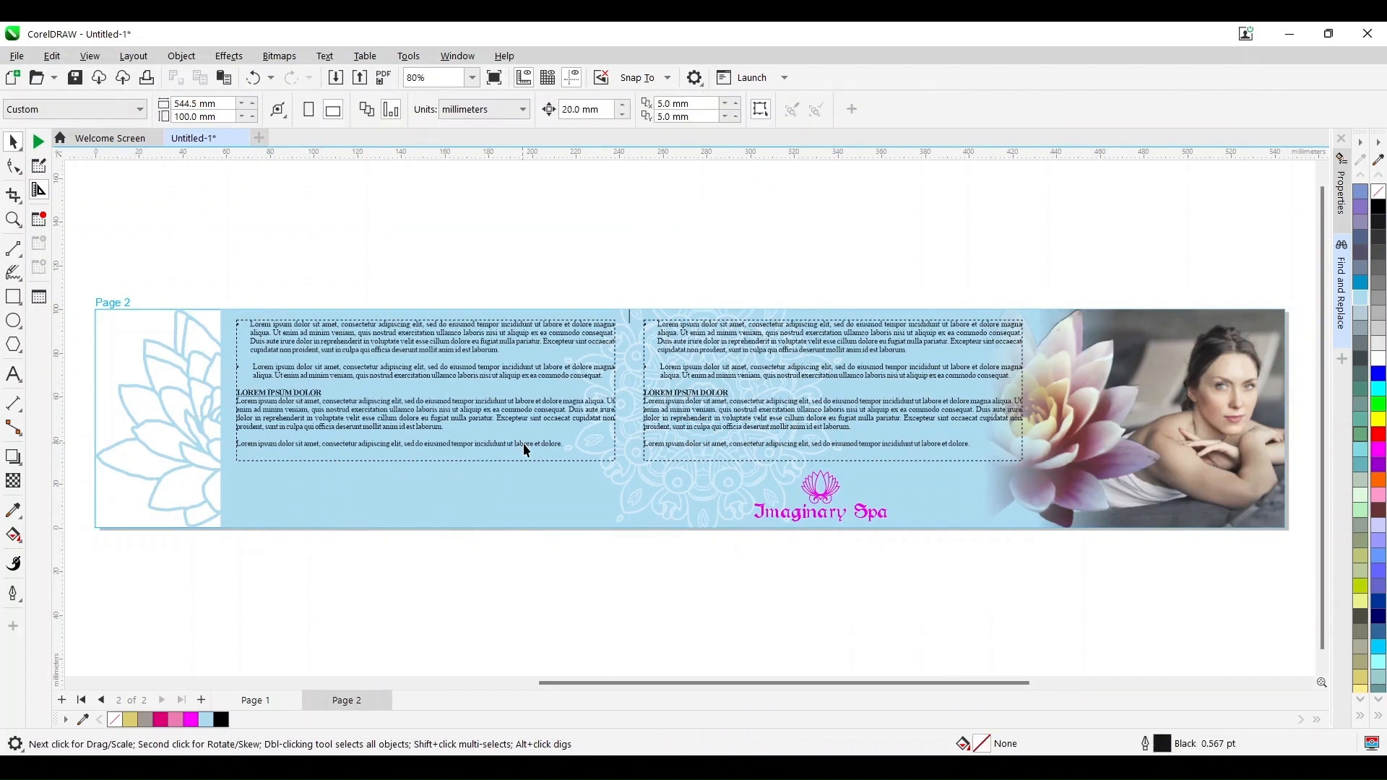
{"action": "left_click", "coordinate": [492, 448]}
{"action": "left_click_drag", "start_coordinate": [426, 466], "coordinate": [426, 511]}
Move the LOREM IPSUM DOLOR section to the start of the lotus panel's text, ahead of the two bulleted paragraphs
{"action": "key", "text": "z"}
{"action": "left_click_drag", "start_coordinate": [212, 302], "coordinate": [657, 567]}
{"action": "left_click", "coordinate": [13, 374]}
{"action": "left_click", "coordinate": [956, 461]}
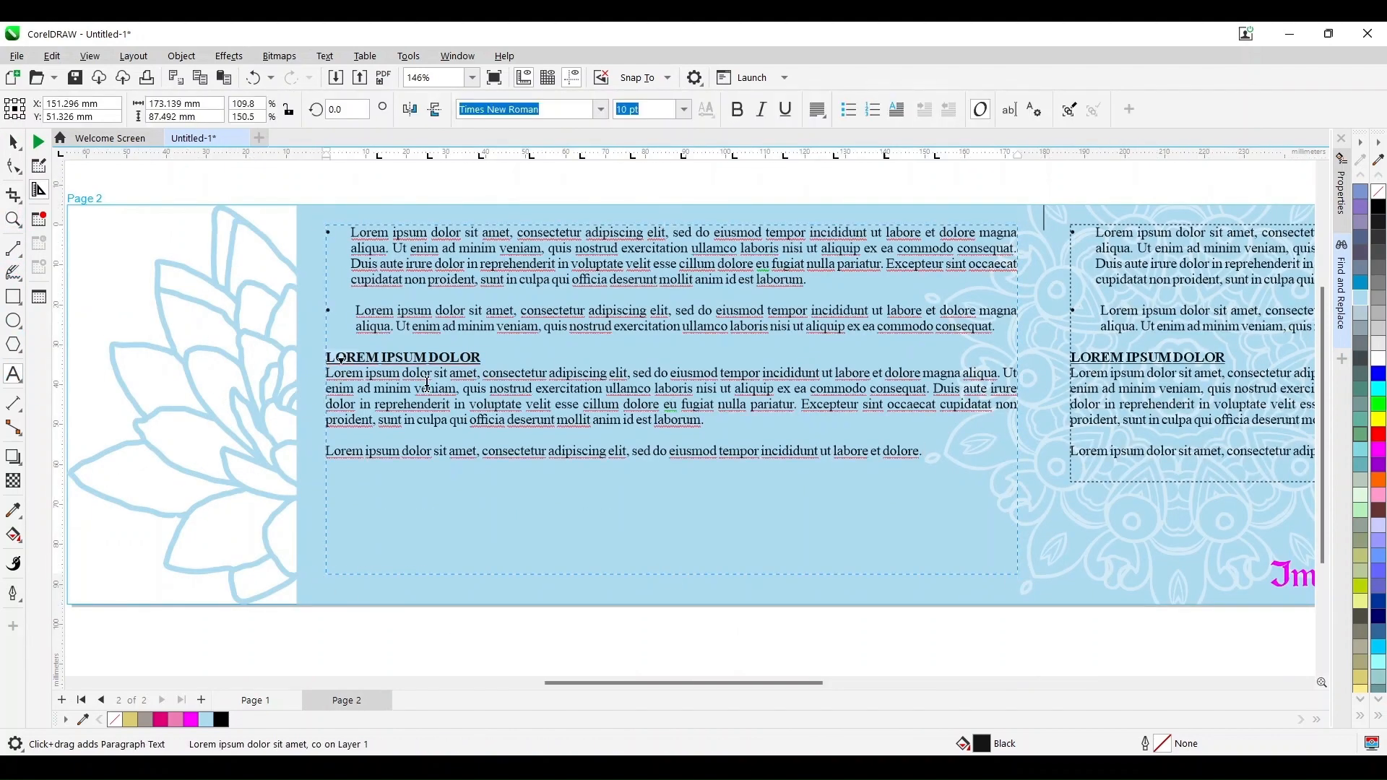
{"action": "key", "text": "Delete"}
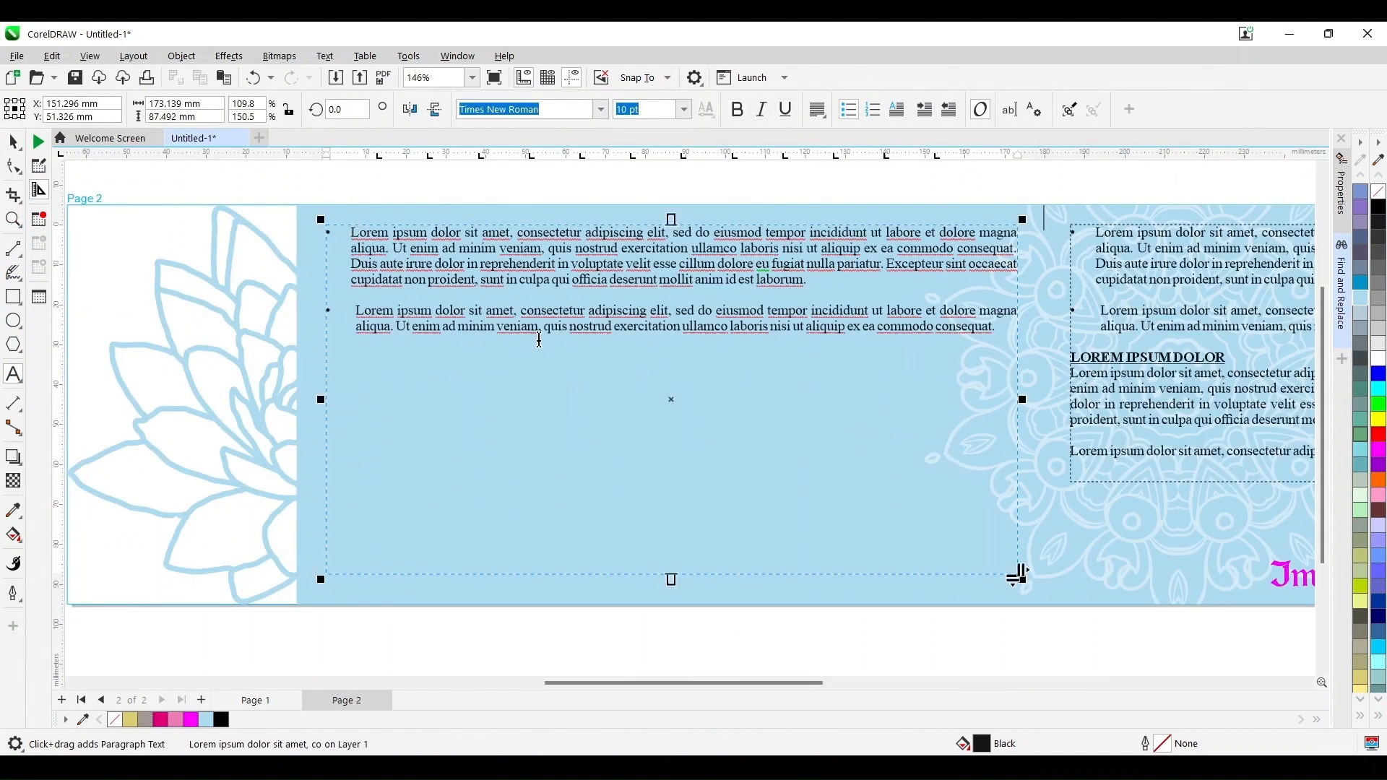
{"action": "type", "text": "LOREM IPSUM DOLOR Lorem ipsum dolor sit amet, consectetur adipiscing elit, sed do eiusmod tempor incididunt ut labore et dolore magna aliqua. Ut enim ad minim veniam, quis nostrud exercitation ullamco laboris nisi ut aliquip ex ea commodo consequat. Duis aute irure dolor in reprehenderit in voluptate velit esse cillum dolore eu fugiat nulla pariatur. Excepteur sint occaecat cupidatat non proident, sunt in culpa qui officia deserunt mollit anim id est laborum.  Lorem ipsum dolor sit amet, consectetur adipiscing elit, sed do eiusmod tempor incididunt ut labore et dolore."}
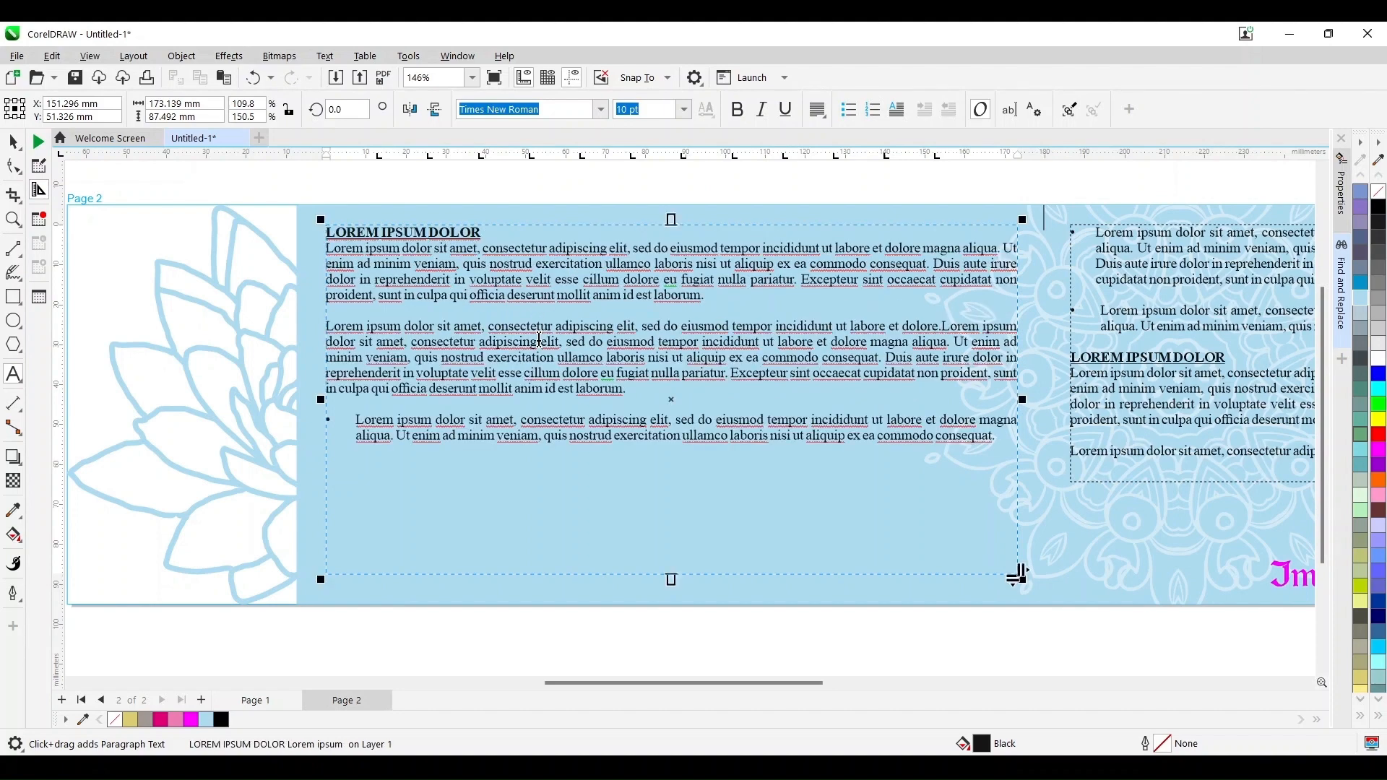
{"action": "key", "text": "Return"}
{"action": "key", "text": "Return"}
{"action": "key", "text": "Return"}
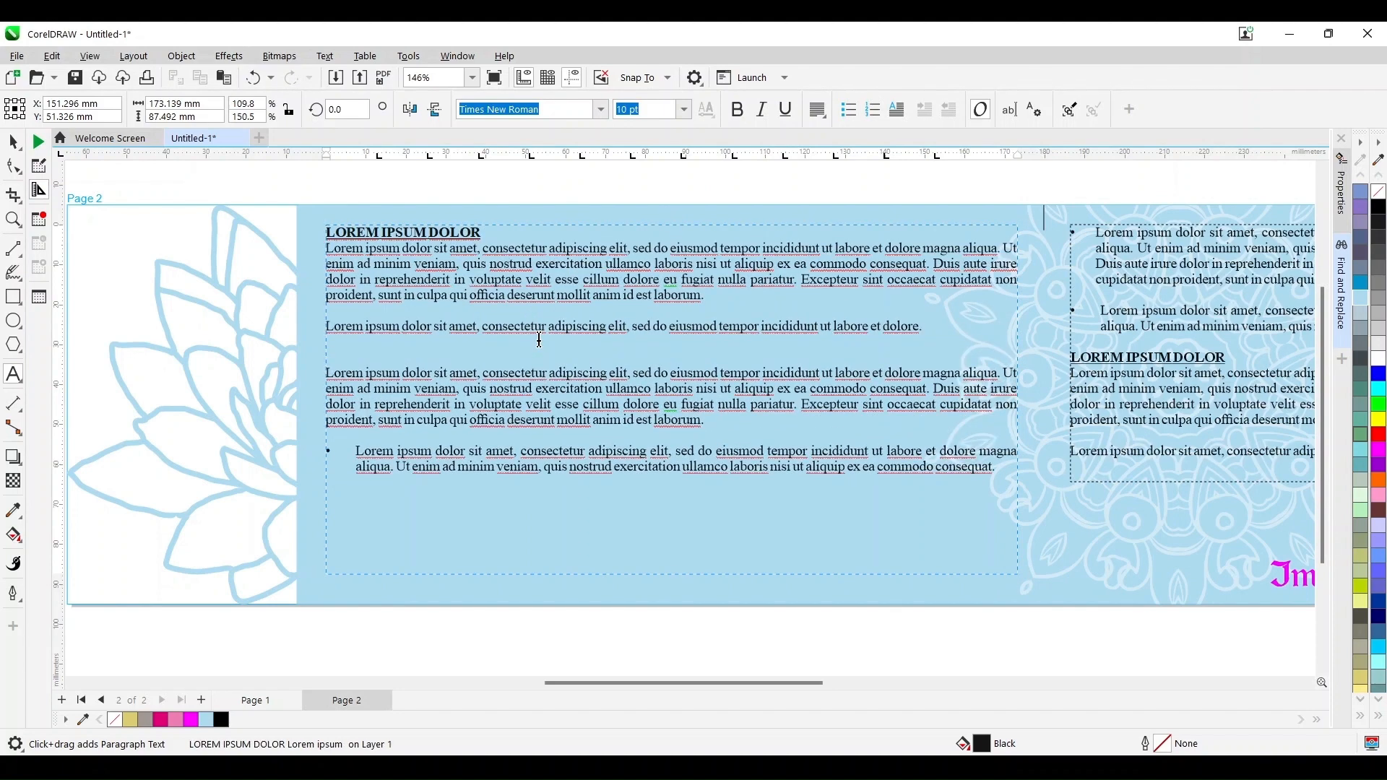
Delete the short sentence ending in "ut labore et dolore." that precedes the second full paragraph in the lotus panel's text
{"action": "key", "text": "BackSpace"}
{"action": "key", "text": "BackSpace"}
{"action": "key", "text": "BackSpace"}
{"action": "key", "text": "BackSpace"}
{"action": "key", "text": "BackSpace"}
{"action": "key", "text": "BackSpace"}
{"action": "key", "text": "BackSpace"}
{"action": "key", "text": "BackSpace"}
{"action": "key", "text": "BackSpace"}
{"action": "key", "text": "BackSpace"}
{"action": "key", "text": "BackSpace"}
{"action": "key", "text": "BackSpace"}
{"action": "key", "text": "BackSpace"}
{"action": "key", "text": "BackSpace"}
{"action": "key", "text": "BackSpace"}
{"action": "key", "text": "BackSpace"}
{"action": "key", "text": "BackSpace"}
{"action": "key", "text": "BackSpace"}
{"action": "key", "text": "BackSpace"}
{"action": "key", "text": "BackSpace"}
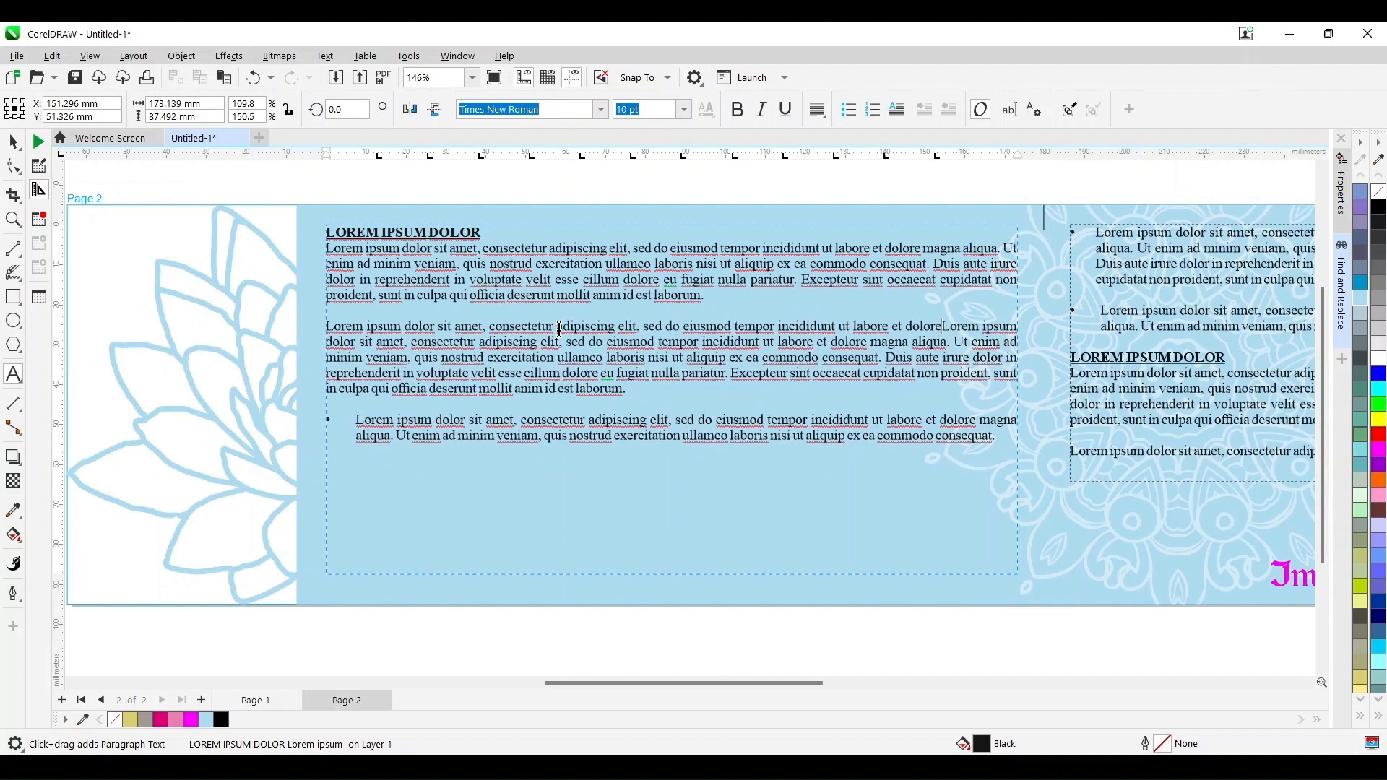
{"action": "key", "text": "BackSpace"}
{"action": "key", "text": "BackSpace"}
{"action": "key", "text": "BackSpace"}
{"action": "key", "text": "BackSpace"}
{"action": "key", "text": "BackSpace"}
{"action": "key", "text": "BackSpace"}
{"action": "key", "text": "BackSpace"}
{"action": "key", "text": "BackSpace"}
{"action": "key", "text": "BackSpace"}
{"action": "key", "text": "BackSpace"}
{"action": "key", "text": "BackSpace"}
{"action": "key", "text": "BackSpace"}
{"action": "key", "text": "BackSpace"}
{"action": "key", "text": "BackSpace"}
{"action": "key", "text": "BackSpace"}
{"action": "key", "text": "BackSpace"}
{"action": "key", "text": "BackSpace"}
{"action": "key", "text": "BackSpace"}
{"action": "key", "text": "BackSpace"}
{"action": "key", "text": "BackSpace"}
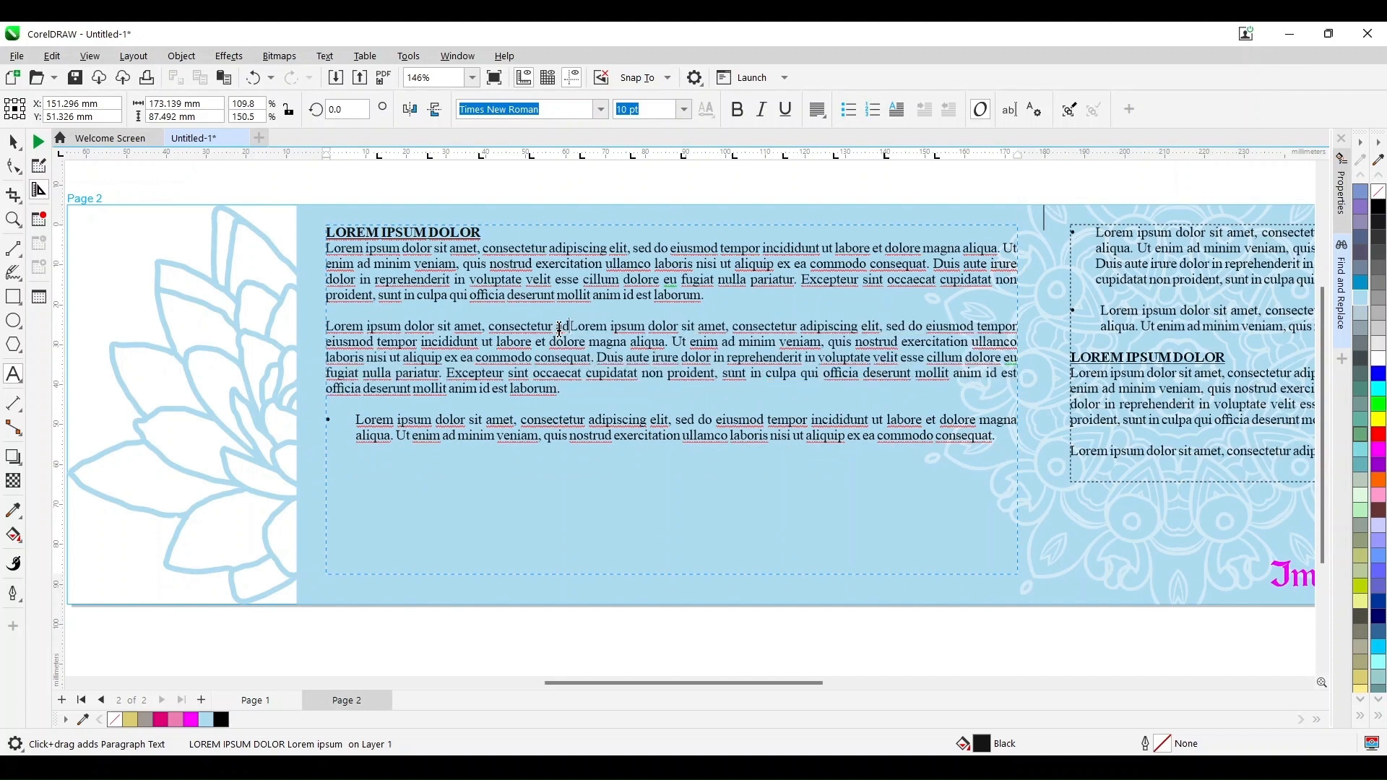
Fill the rest of the lotus panel's text frame with two more copies of the full paragraph below the bullet, and justify the text
{"action": "key", "text": "ctrl+z"}
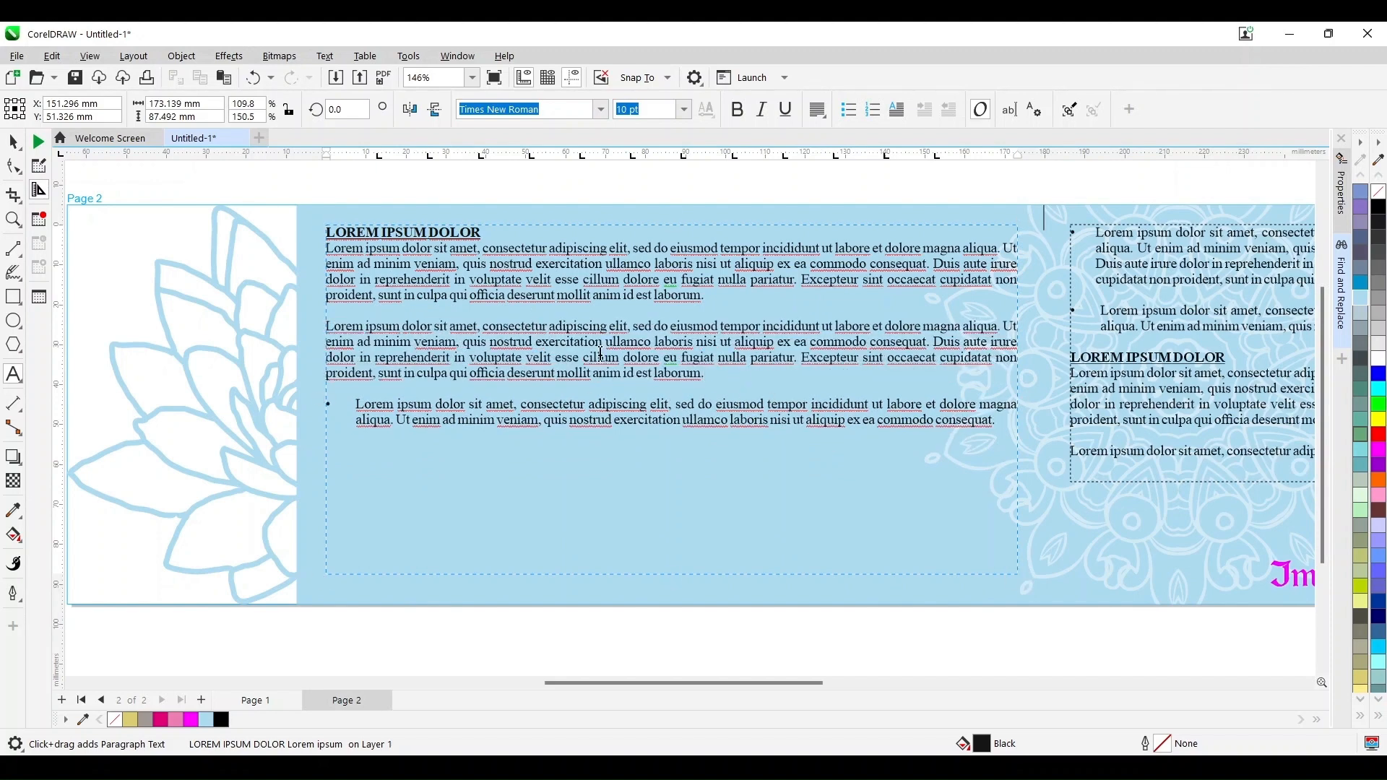
{"action": "key", "text": "ctrl+z"}
{"action": "key", "text": "ctrl+z"}
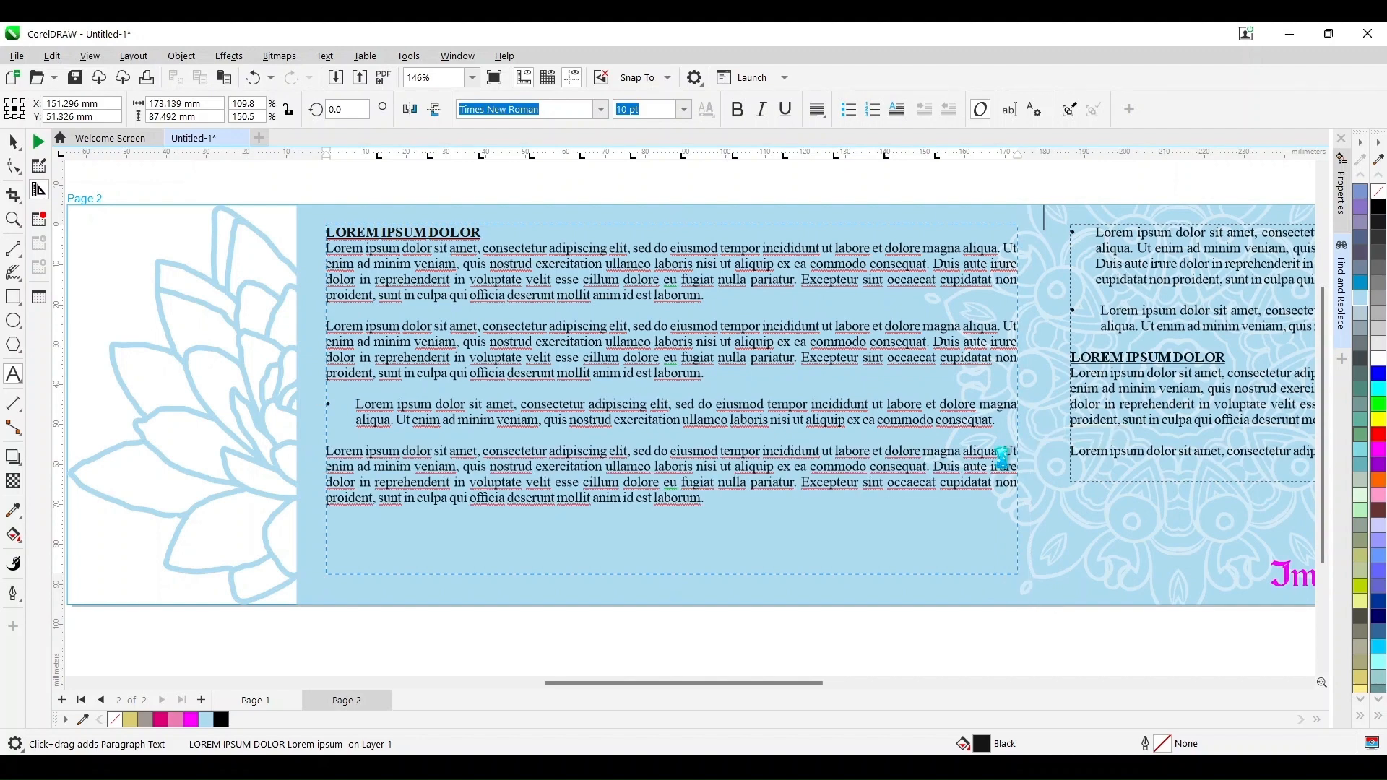
{"action": "left_click", "coordinate": [816, 109]}
{"action": "left_click", "coordinate": [843, 210]}
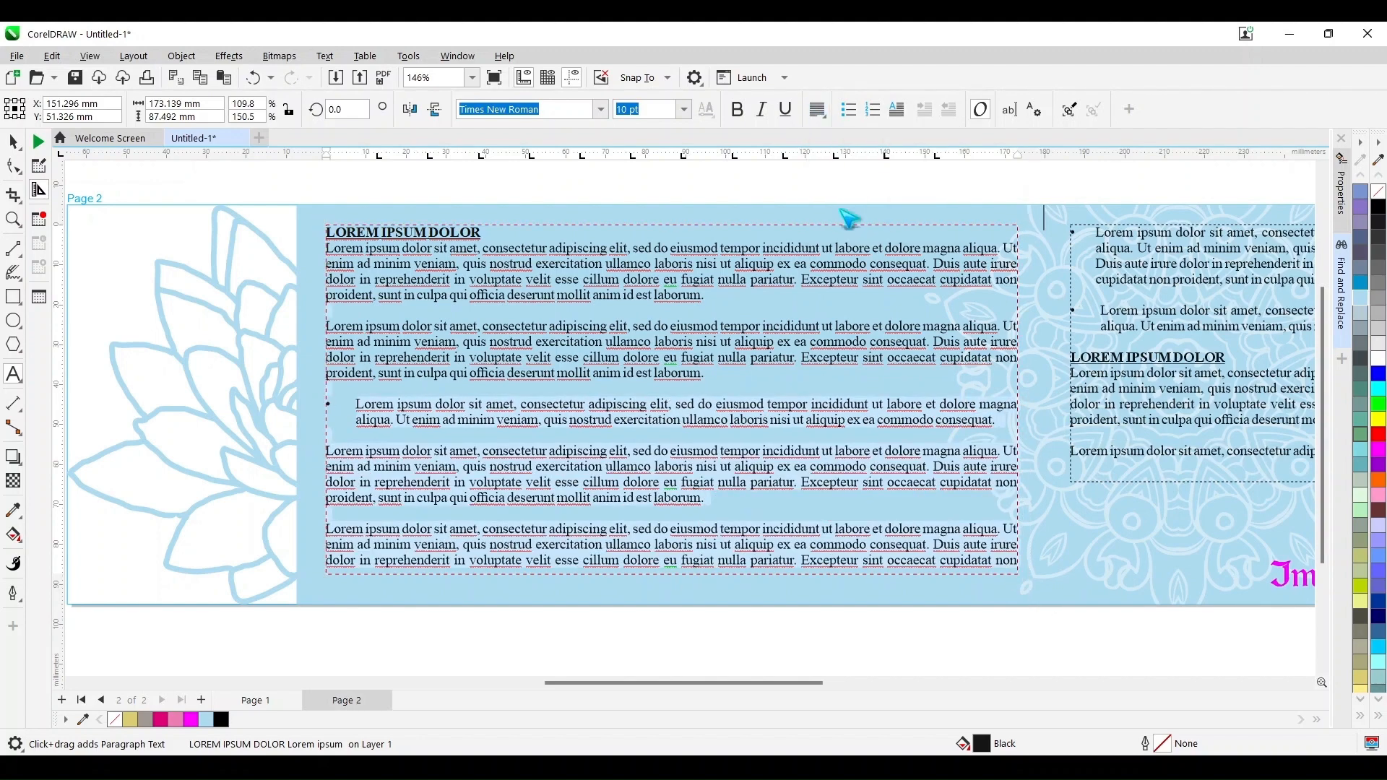
Bullet the last two paragraphs of the lotus panel's text with a blank line above them, and extend the frame downward to about 103.7 mm high
{"action": "left_click", "coordinate": [848, 109]}
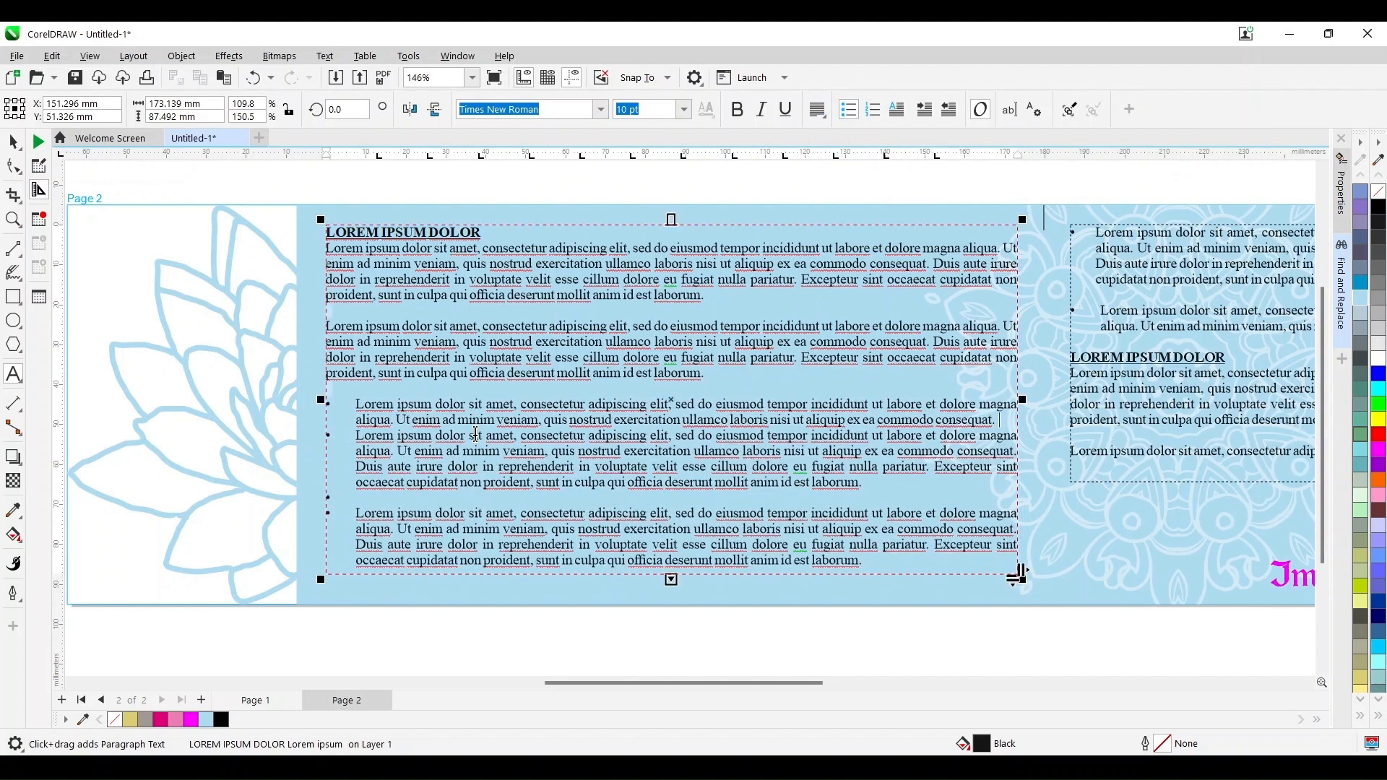
{"action": "left_click", "coordinate": [486, 437]}
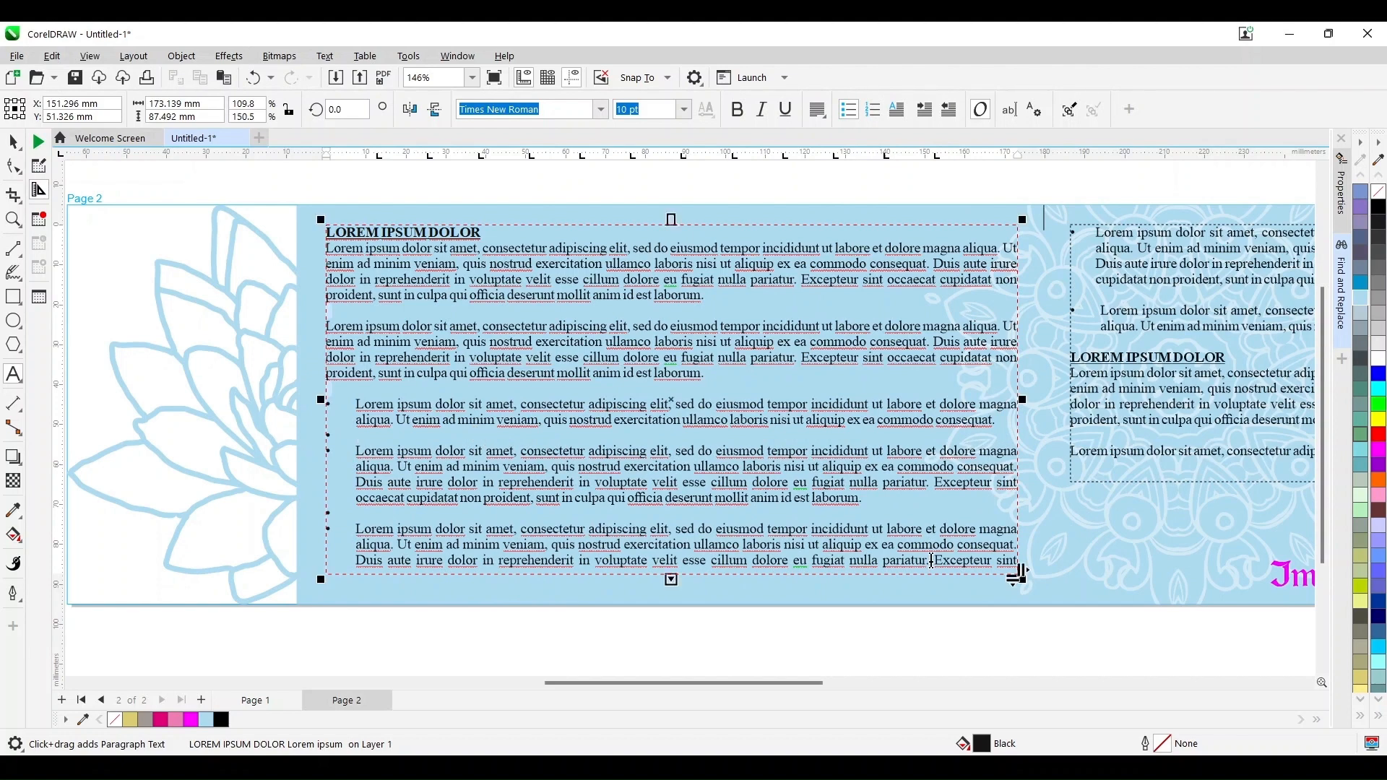
{"action": "left_click_drag", "start_coordinate": [930, 562], "coordinate": [1018, 639]}
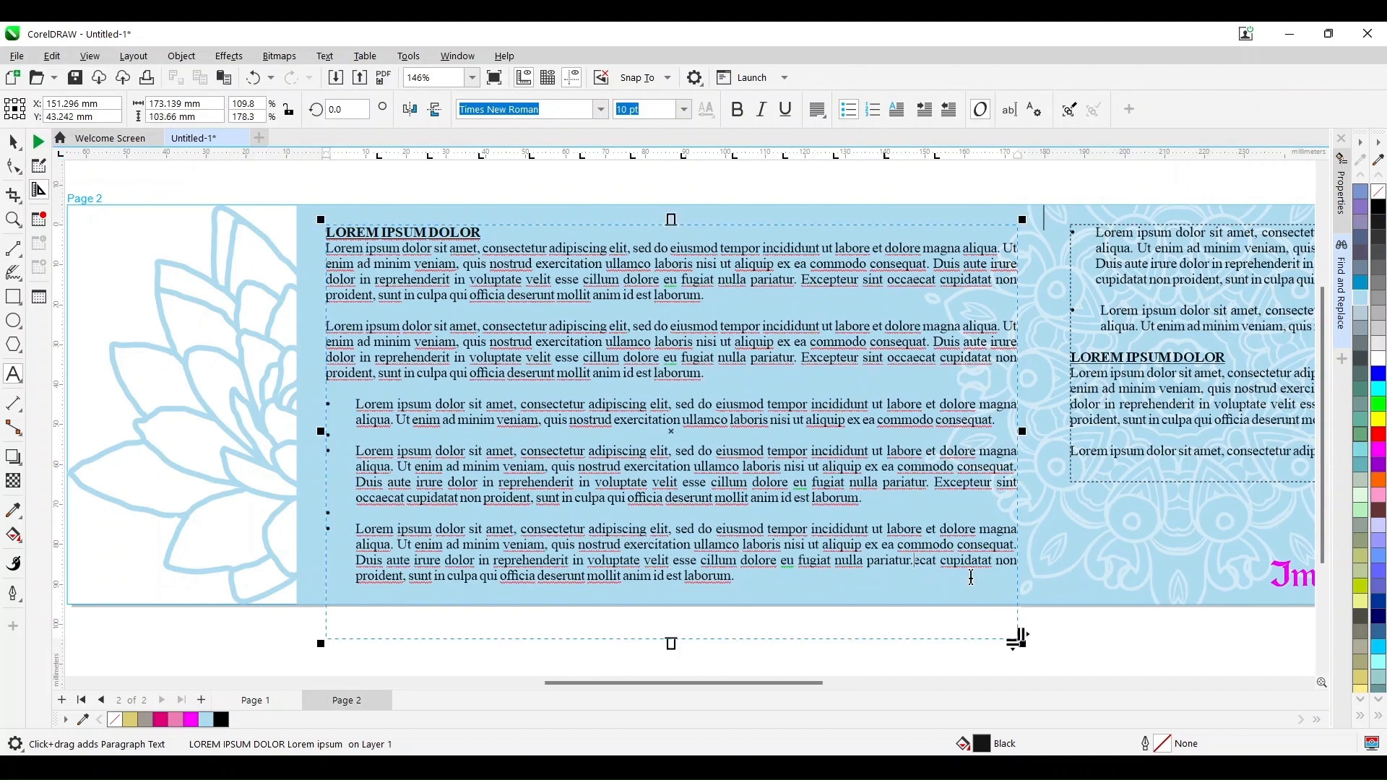
Delete the "Excepteur sint" sentence that ends the last bulleted paragraph and remove the bullets from the blank lines between paragraphs
{"action": "key", "text": "Delete"}
{"action": "left_click", "coordinate": [849, 109]}
{"action": "left_click", "coordinate": [359, 435]}
{"action": "left_click", "coordinate": [848, 109]}
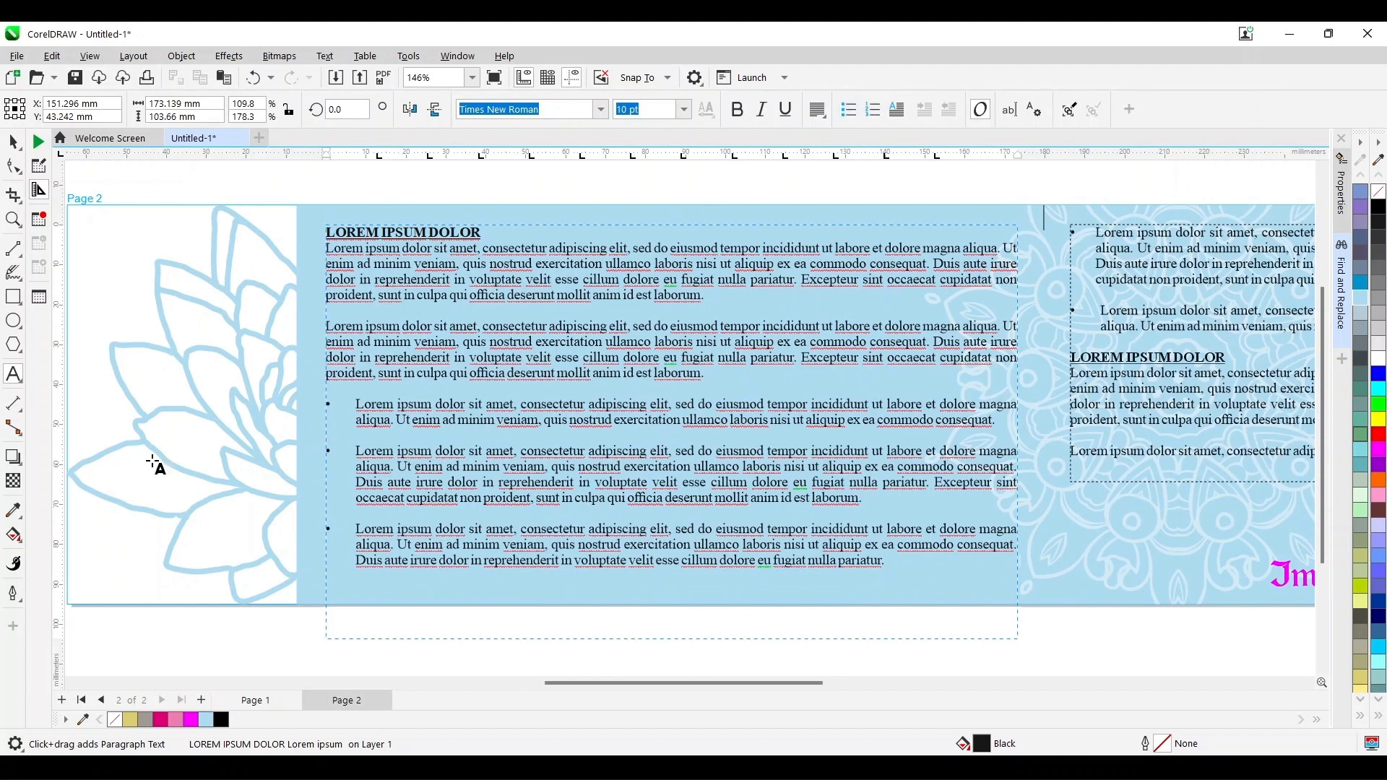
Shorten the lotus panel's text frame from its lower edge to a height of about 88.7 mm
{"action": "left_click", "coordinate": [13, 142]}
{"action": "left_click_drag", "start_coordinate": [671, 642], "coordinate": [670, 584]}
{"action": "left_click", "coordinate": [13, 374]}
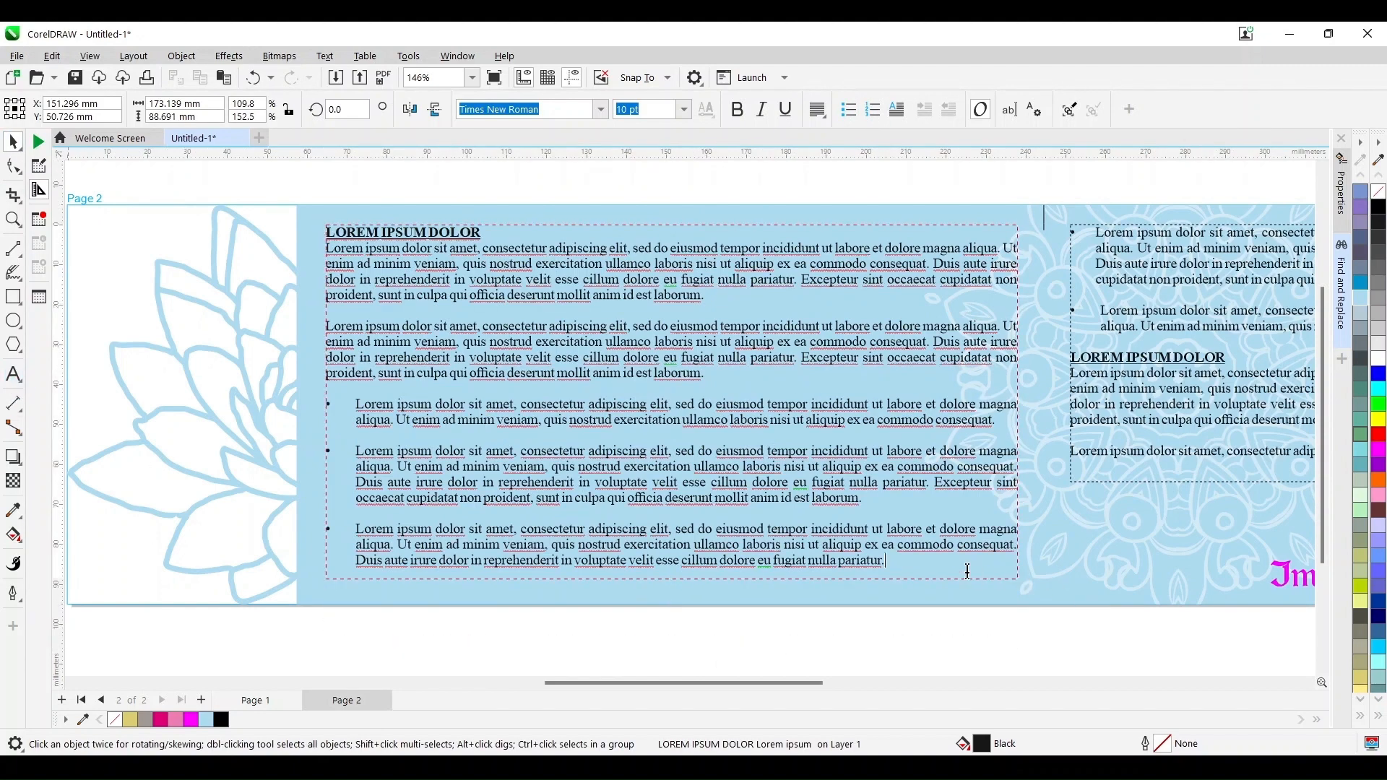
{"action": "left_click", "coordinate": [967, 572]}
{"action": "left_click", "coordinate": [13, 141]}
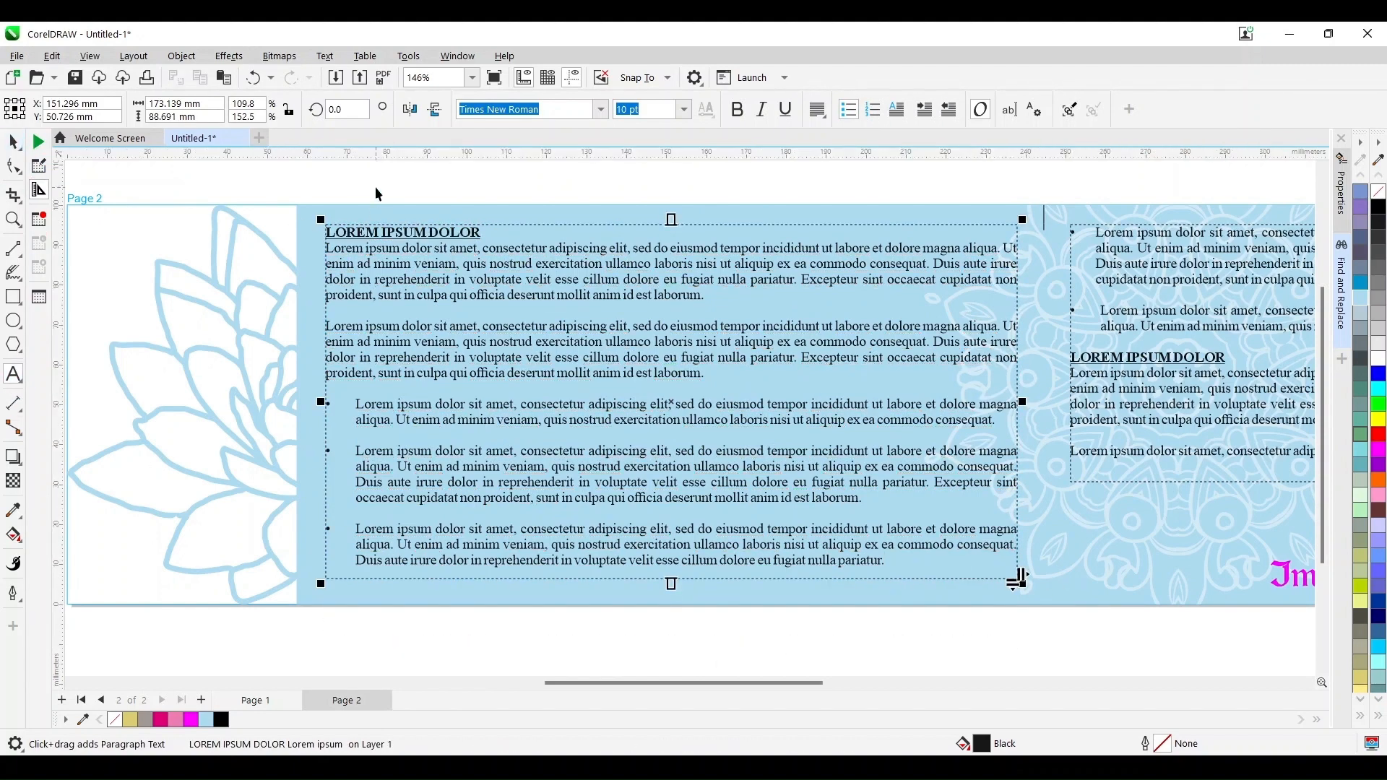
{"action": "left_click", "coordinate": [375, 187]}
{"action": "key", "text": "shift+F4"}
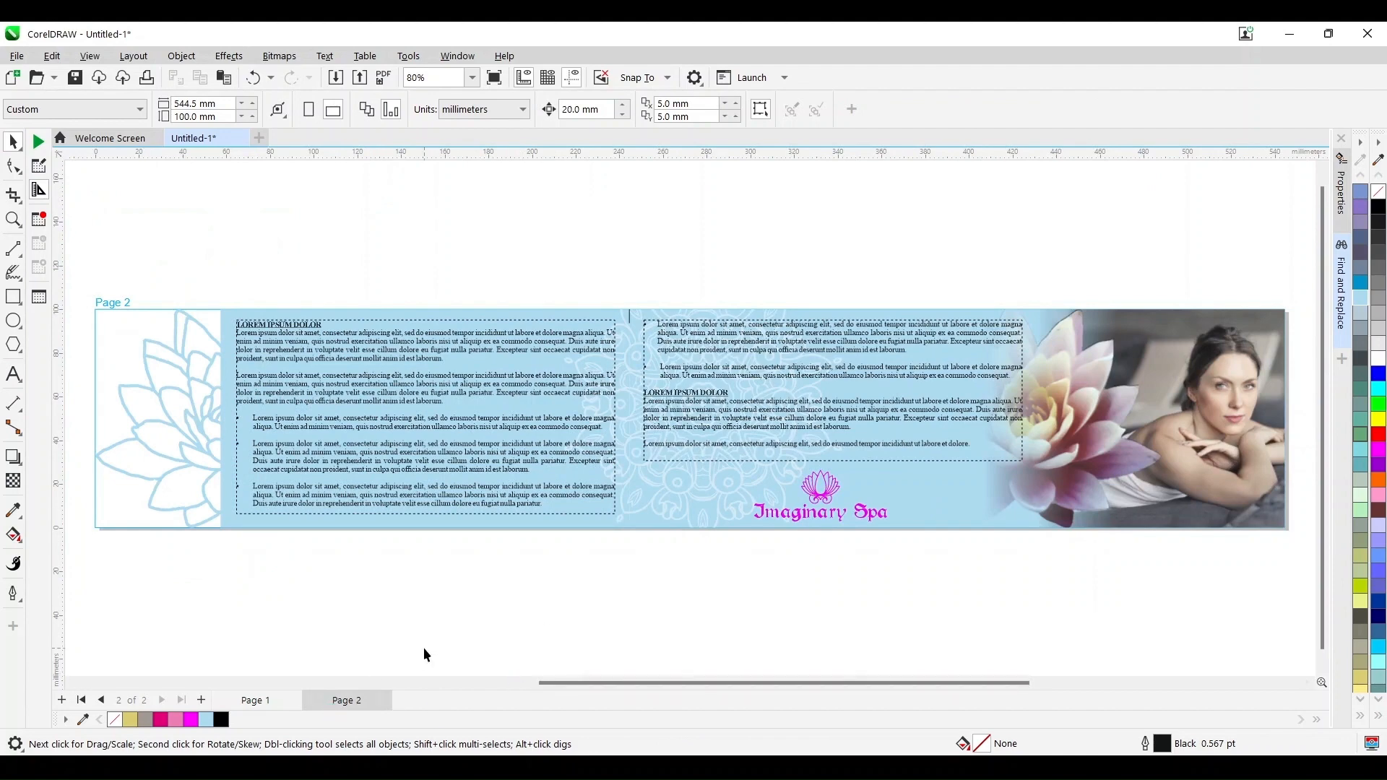
Edit the petal panel's PowerClip contents, shrinking the mandala and placing it at the panel's lower-left corner beside the petals
{"action": "left_click", "coordinate": [616, 511]}
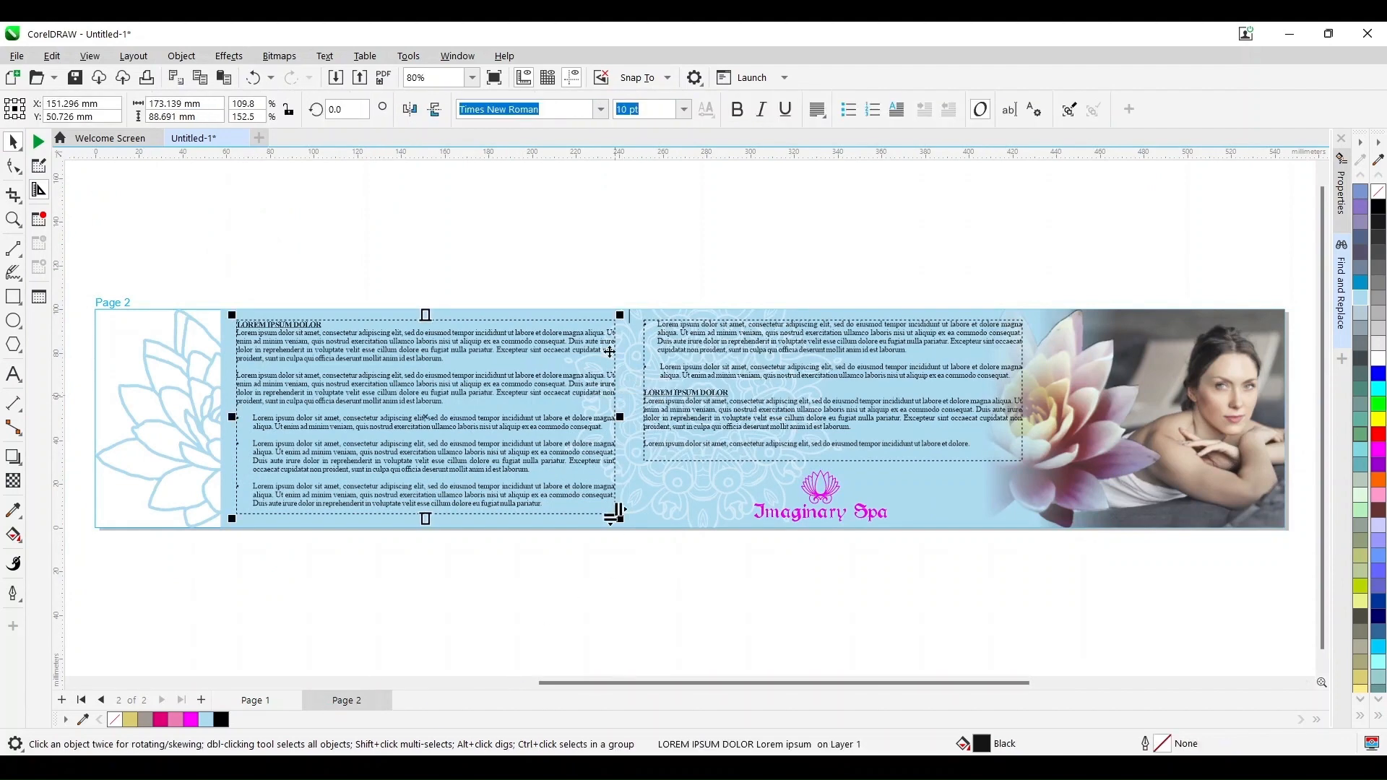
{"action": "left_click", "coordinate": [619, 318]}
{"action": "double_click", "coordinate": [618, 318]}
{"action": "left_click", "coordinate": [638, 359]}
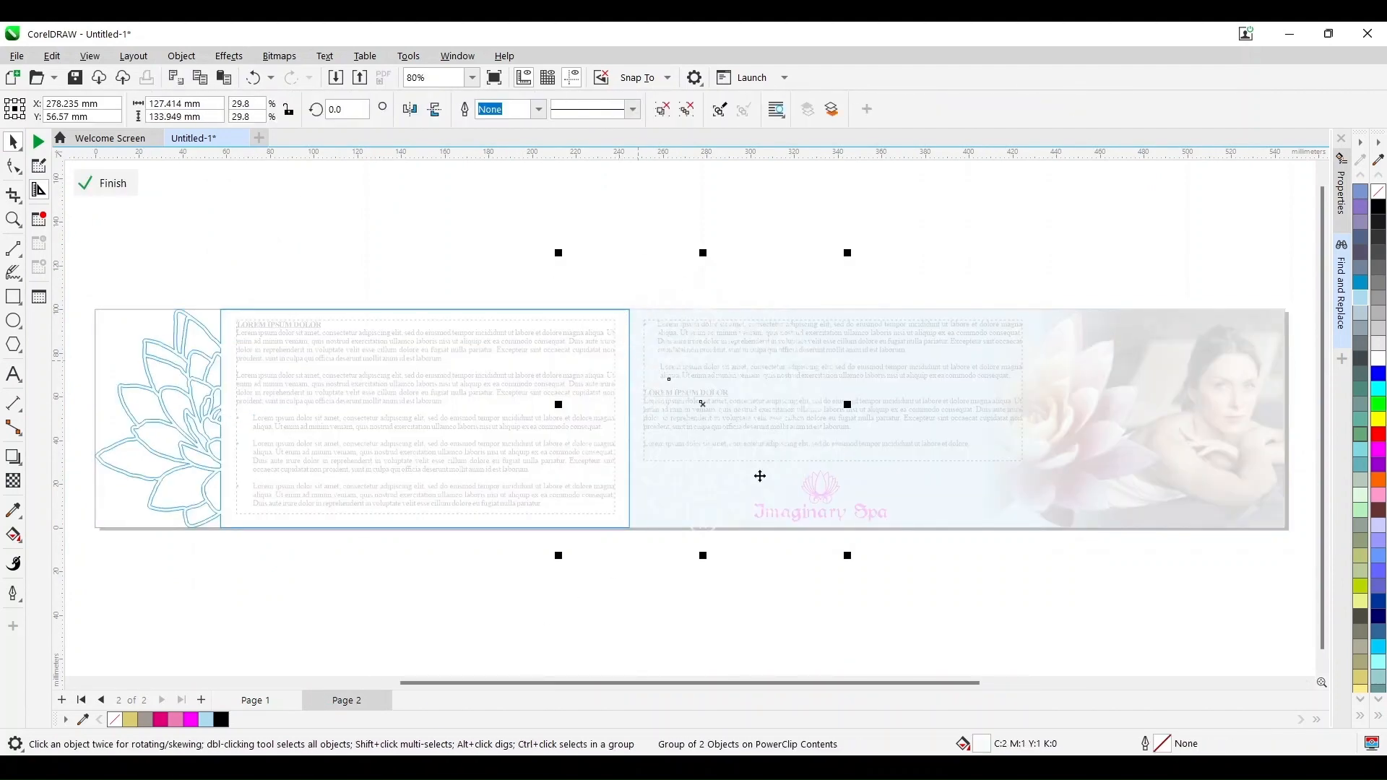
{"action": "left_click_drag", "start_coordinate": [848, 253], "coordinate": [700, 440]}
{"action": "left_click_drag", "start_coordinate": [605, 496], "coordinate": [245, 509]}
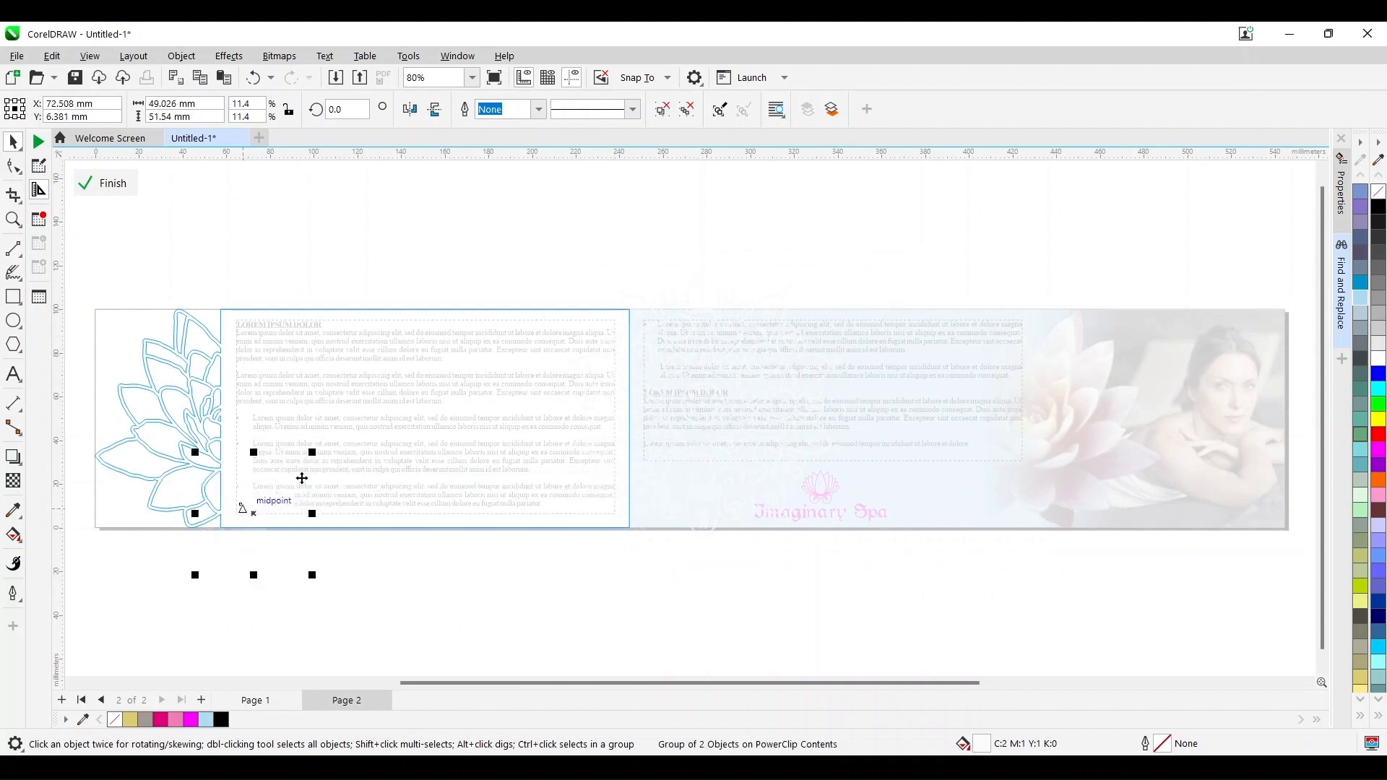
{"action": "left_click_drag", "start_coordinate": [307, 456], "coordinate": [389, 395]}
{"action": "left_click", "coordinate": [448, 585], "text": "ctrl"}
{"action": "left_click", "coordinate": [448, 585]}
Delete the original Page 1 so that only the combined brochure page remains in the document
{"action": "left_click_drag", "start_coordinate": [578, 683], "coordinate": [540, 690]}
{"action": "left_click", "coordinate": [471, 78]}
{"action": "left_click", "coordinate": [441, 254]}
{"action": "right_click", "coordinate": [256, 698]}
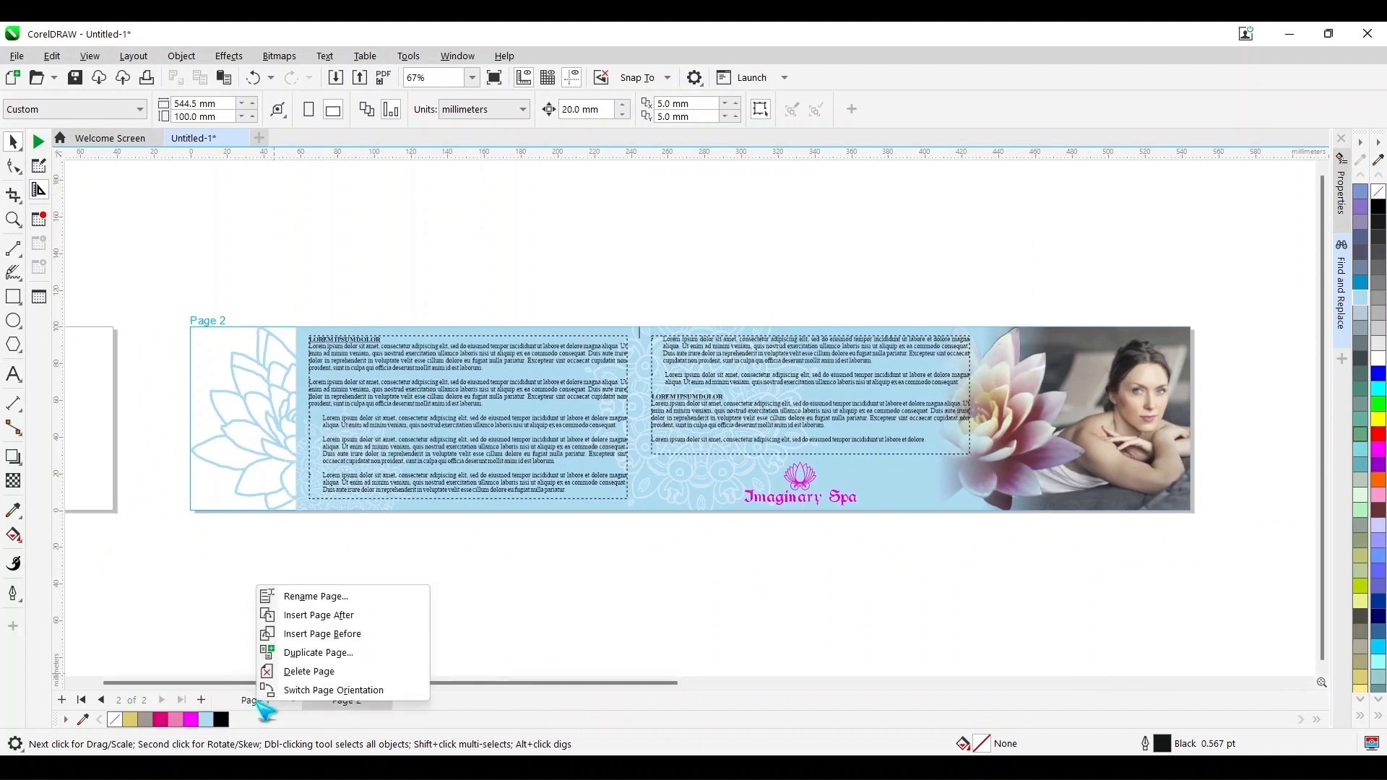
{"action": "left_click", "coordinate": [282, 666]}
{"action": "left_click_drag", "start_coordinate": [737, 684], "coordinate": [445, 687]}
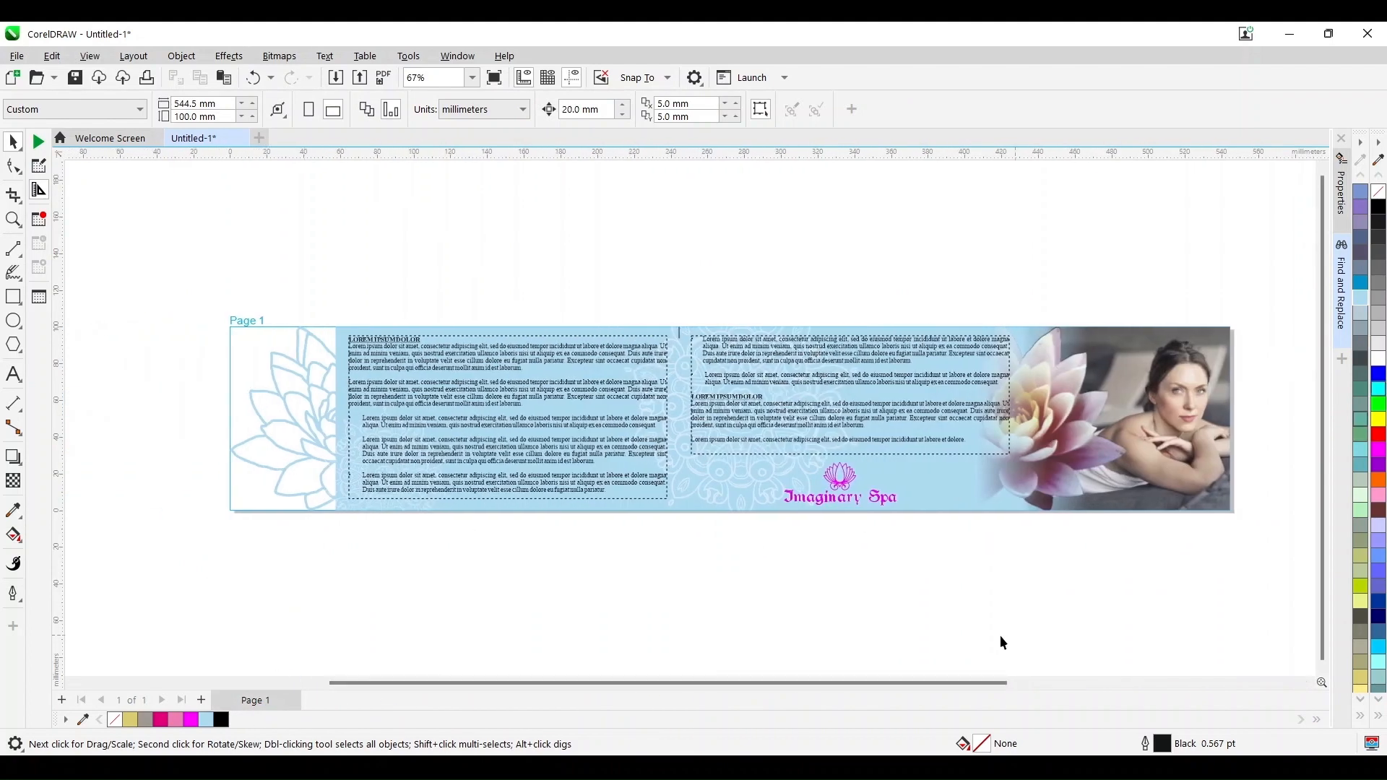
Duplicate the brochure page before the selected page, copying its layers and their contents
{"action": "right_click", "coordinate": [255, 702]}
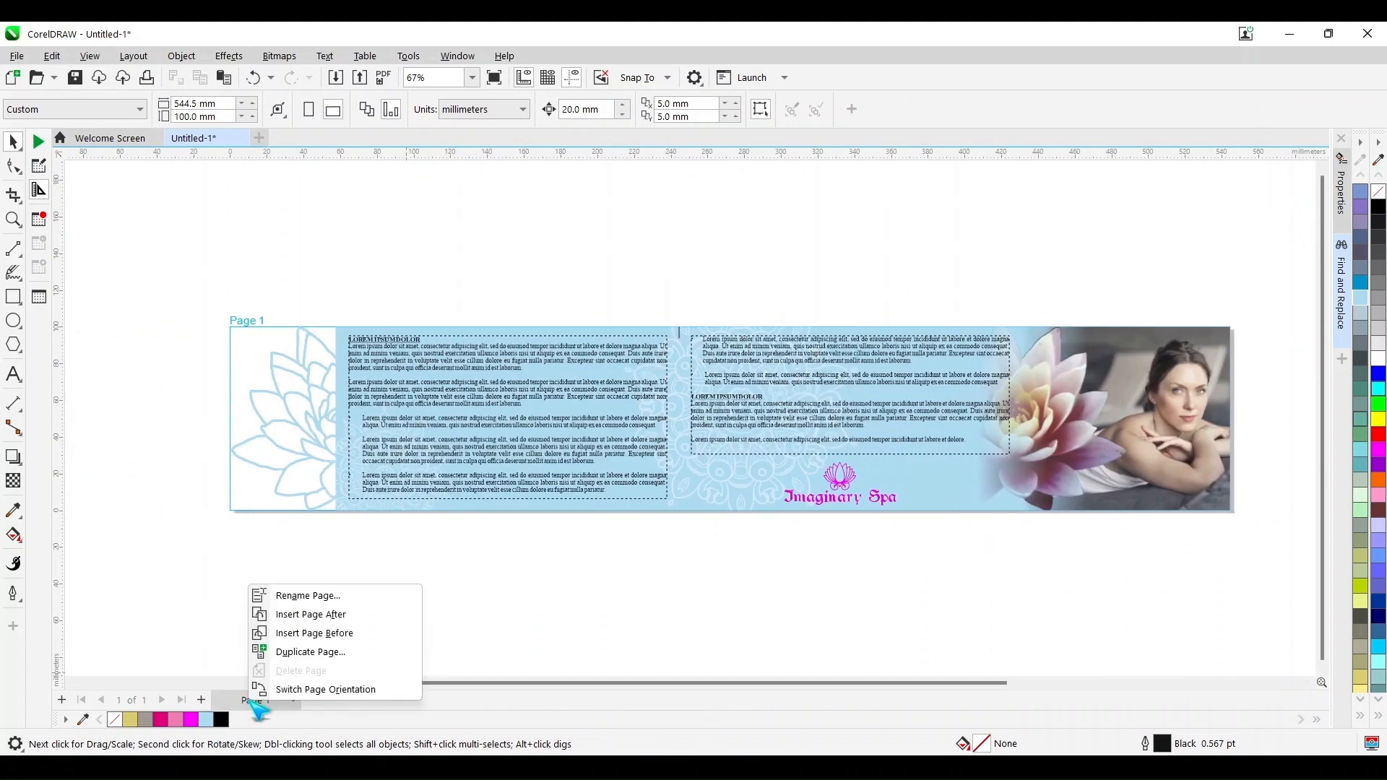
{"action": "left_click", "coordinate": [362, 648]}
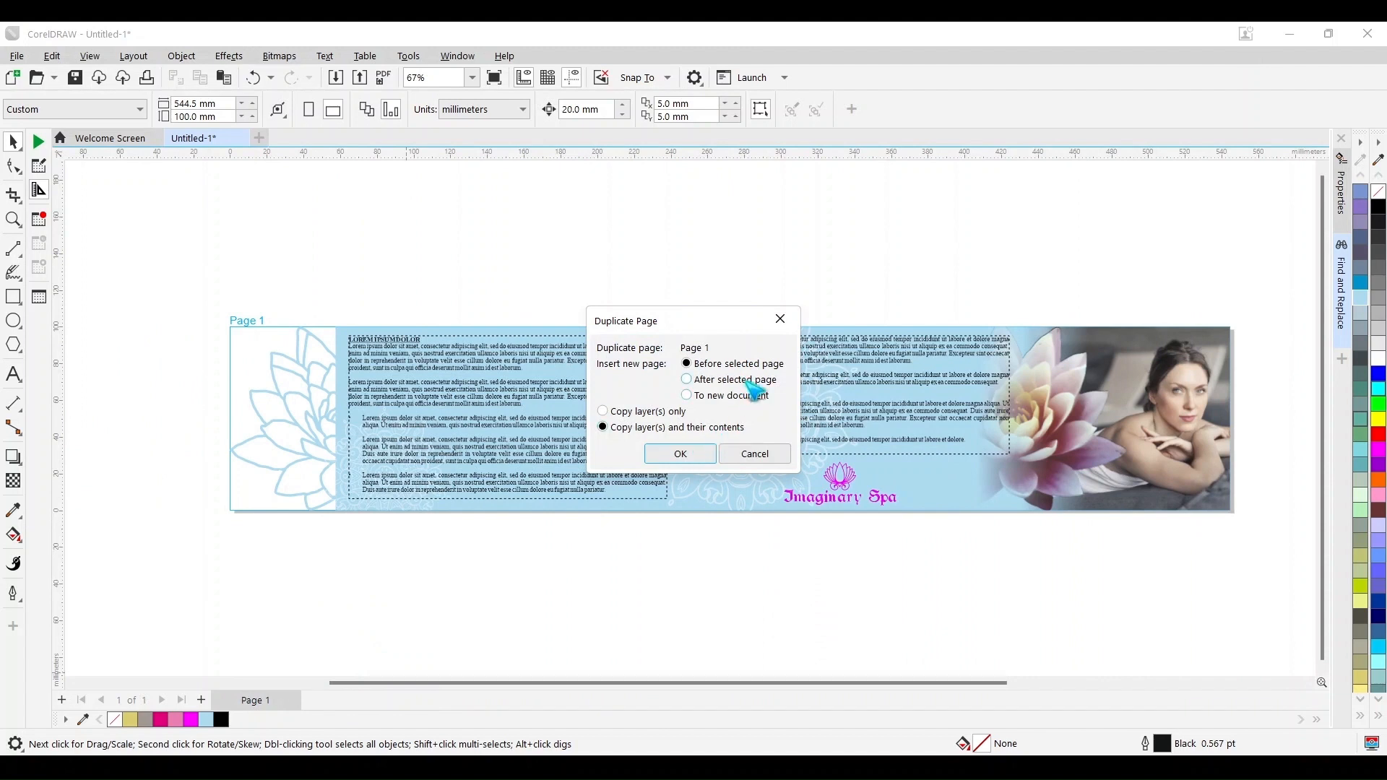
{"action": "left_click", "coordinate": [711, 364]}
{"action": "left_click", "coordinate": [687, 451]}
{"action": "scroll", "coordinate": [666, 539], "scroll_direction": "down", "scroll_amount": 2}
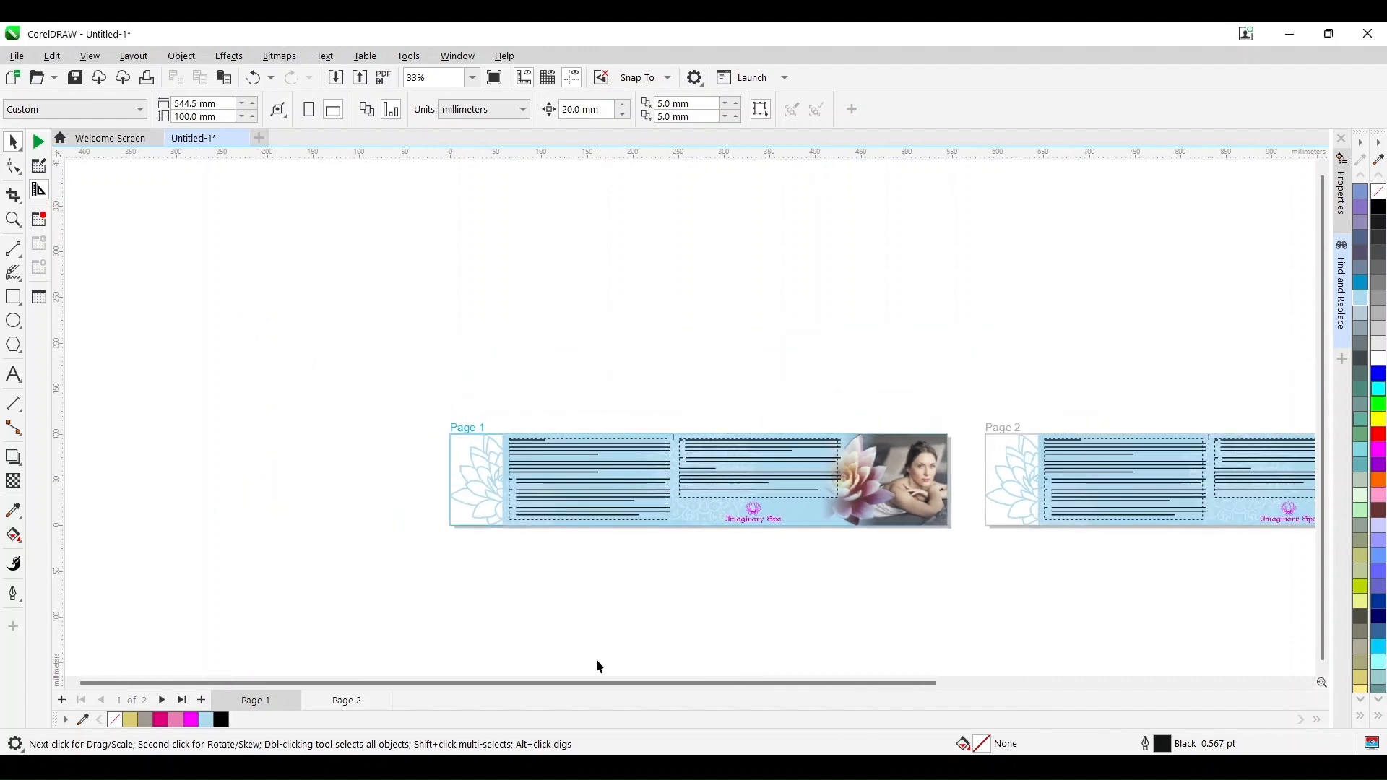
{"action": "left_click_drag", "start_coordinate": [598, 683], "coordinate": [840, 682]}
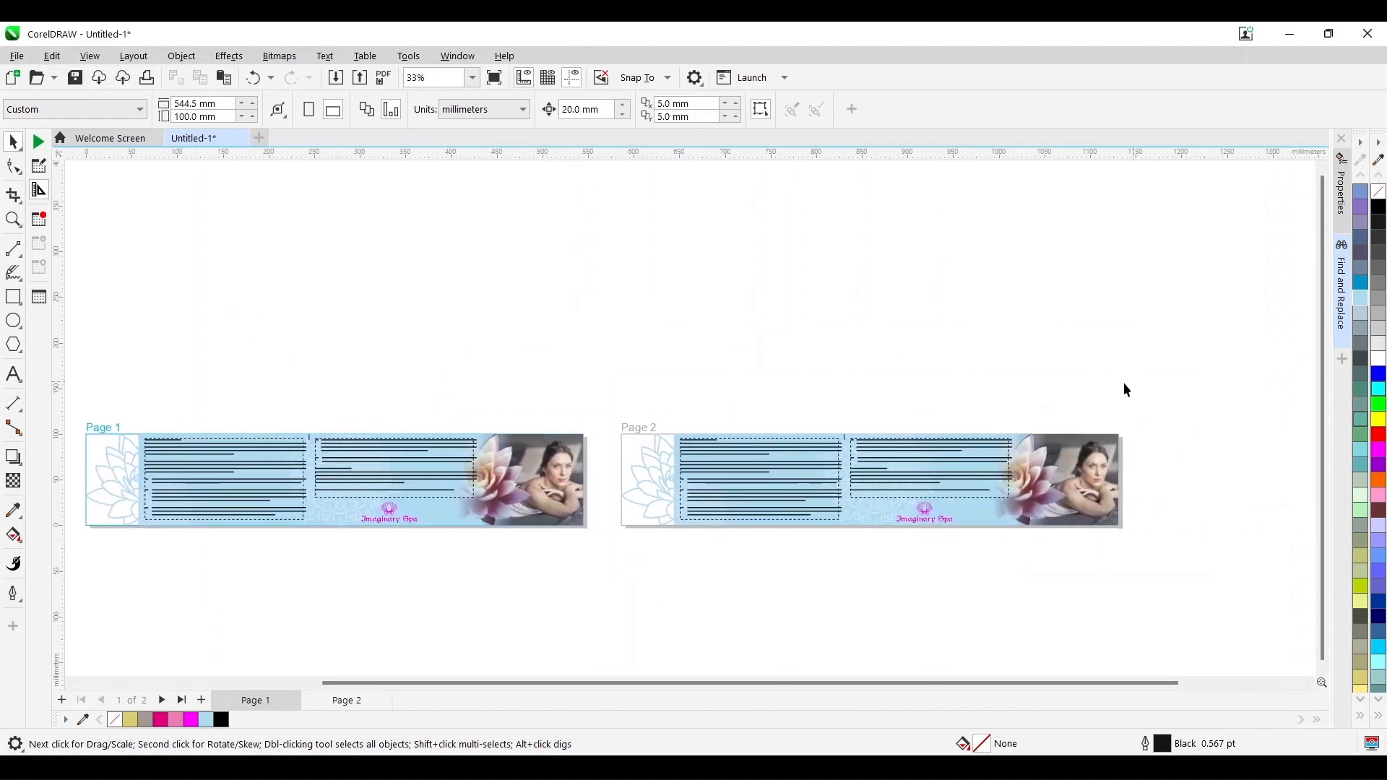
Group all six objects on Page 1 and mirror the group horizontally
{"action": "left_click_drag", "start_coordinate": [232, 585], "coordinate": [67, 564]}
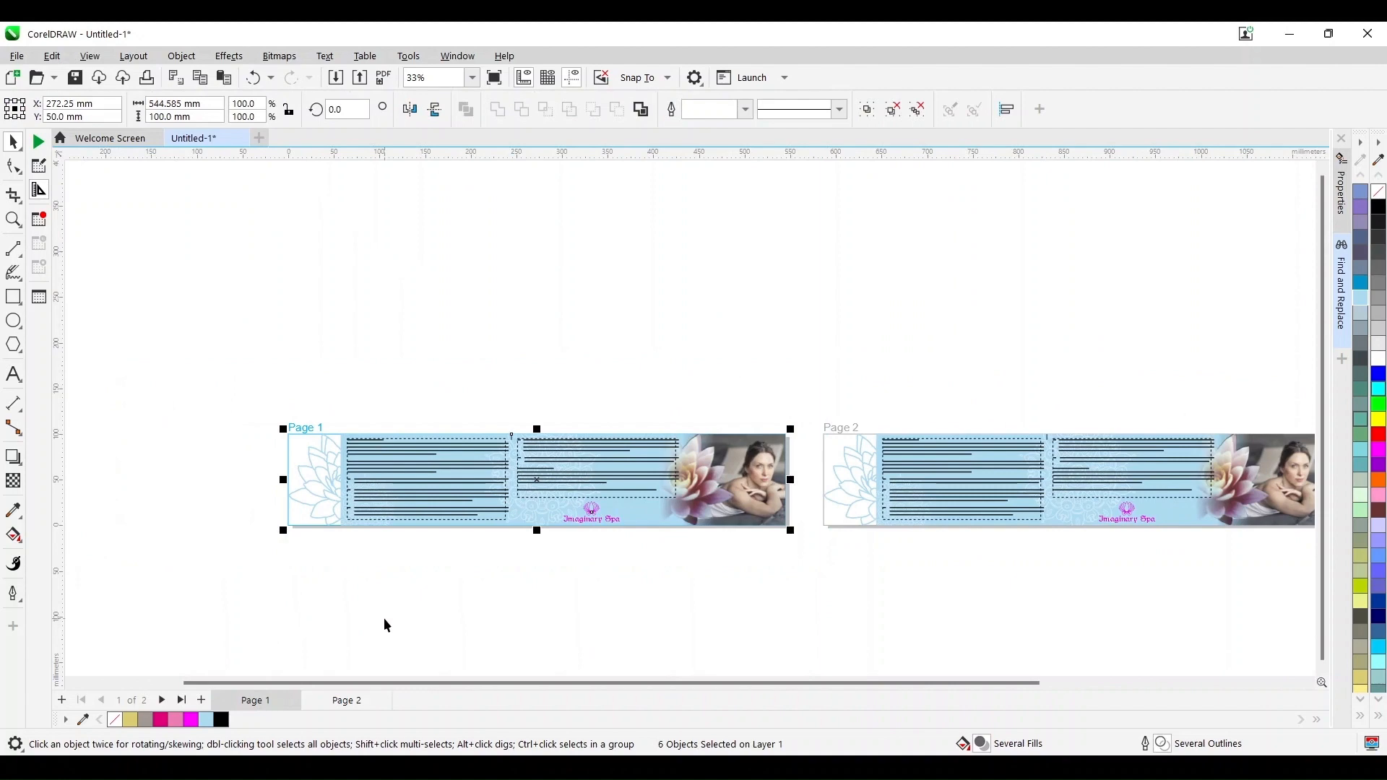
{"action": "left_click", "coordinate": [410, 109]}
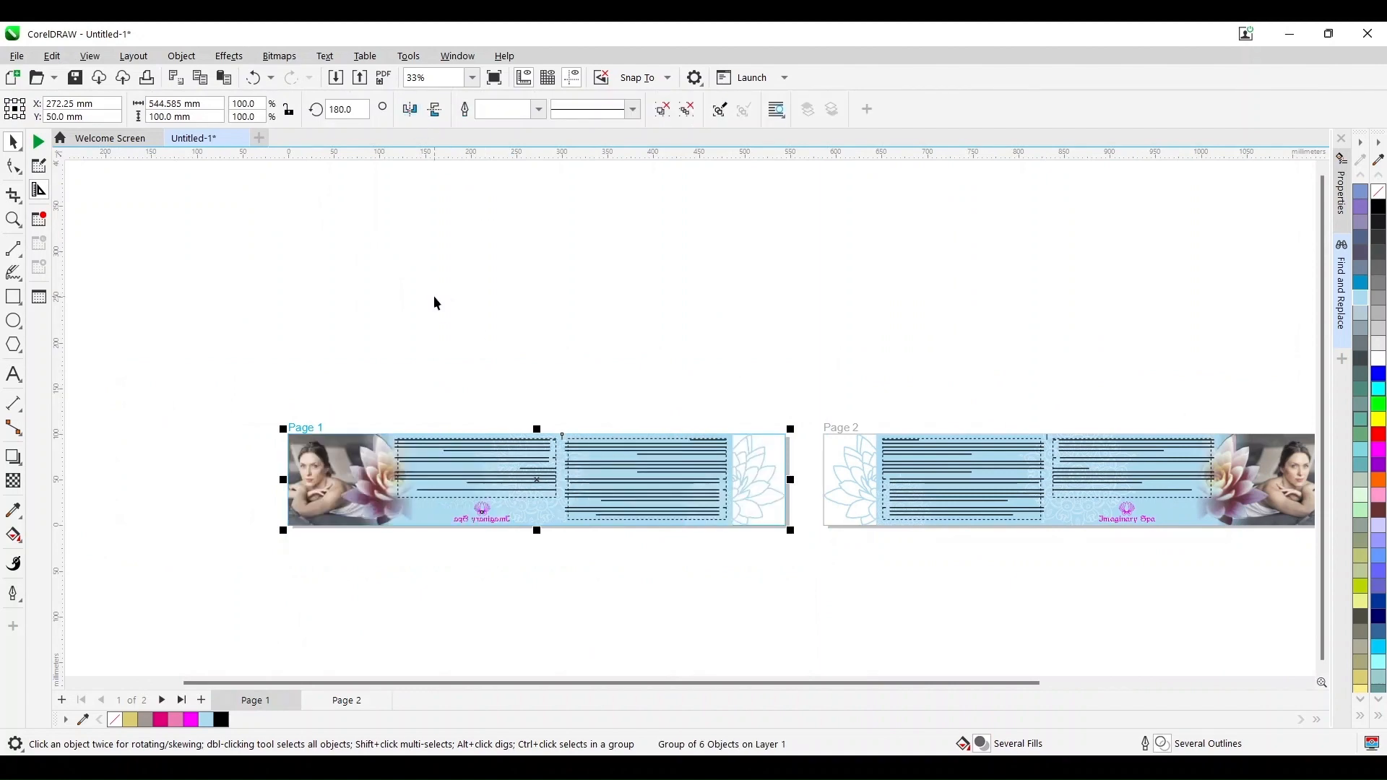
{"action": "left_click", "coordinate": [434, 297]}
Ungroup the mirrored Page 1 design and mirror the Imaginary Spa logo horizontally so it reads correctly
{"action": "left_click", "coordinate": [15, 220]}
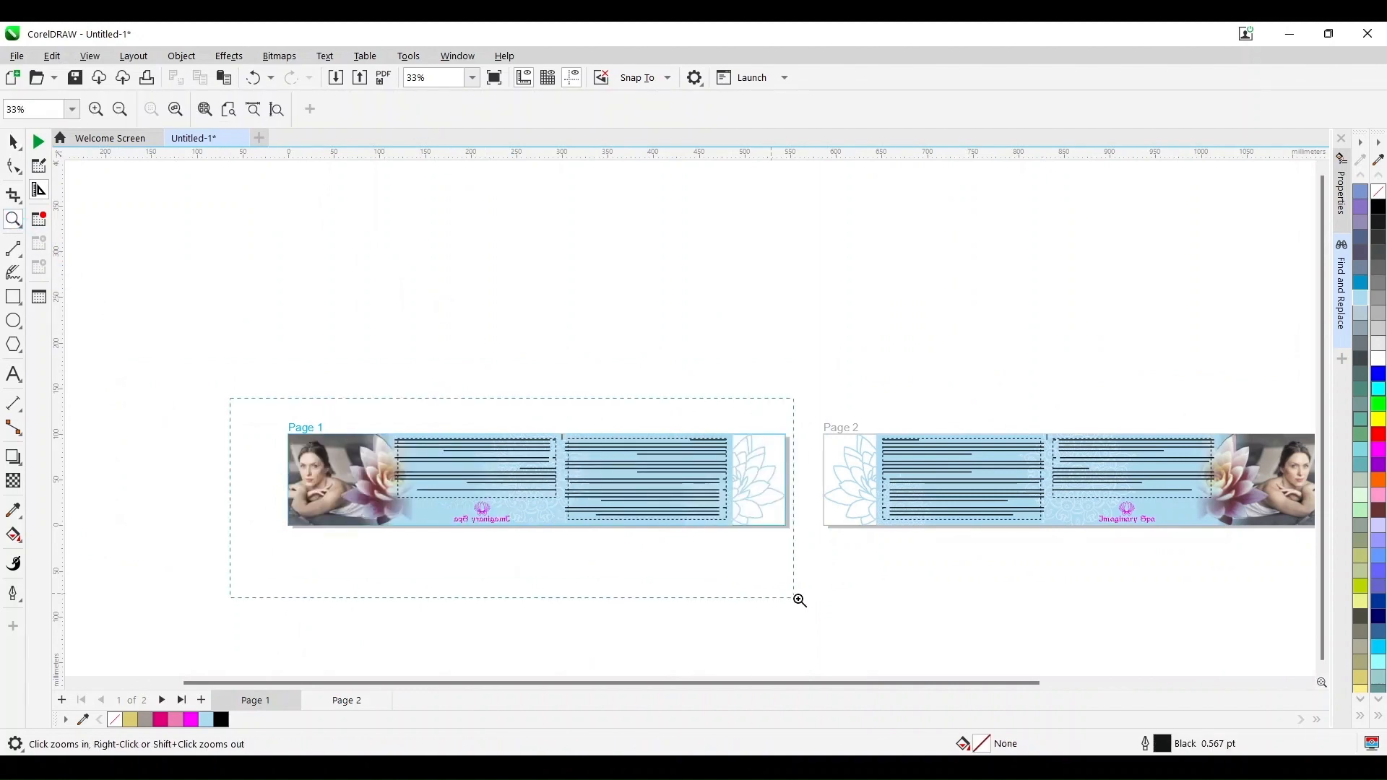
{"action": "left_click_drag", "start_coordinate": [800, 600], "coordinate": [799, 600]}
{"action": "left_click", "coordinate": [13, 141]}
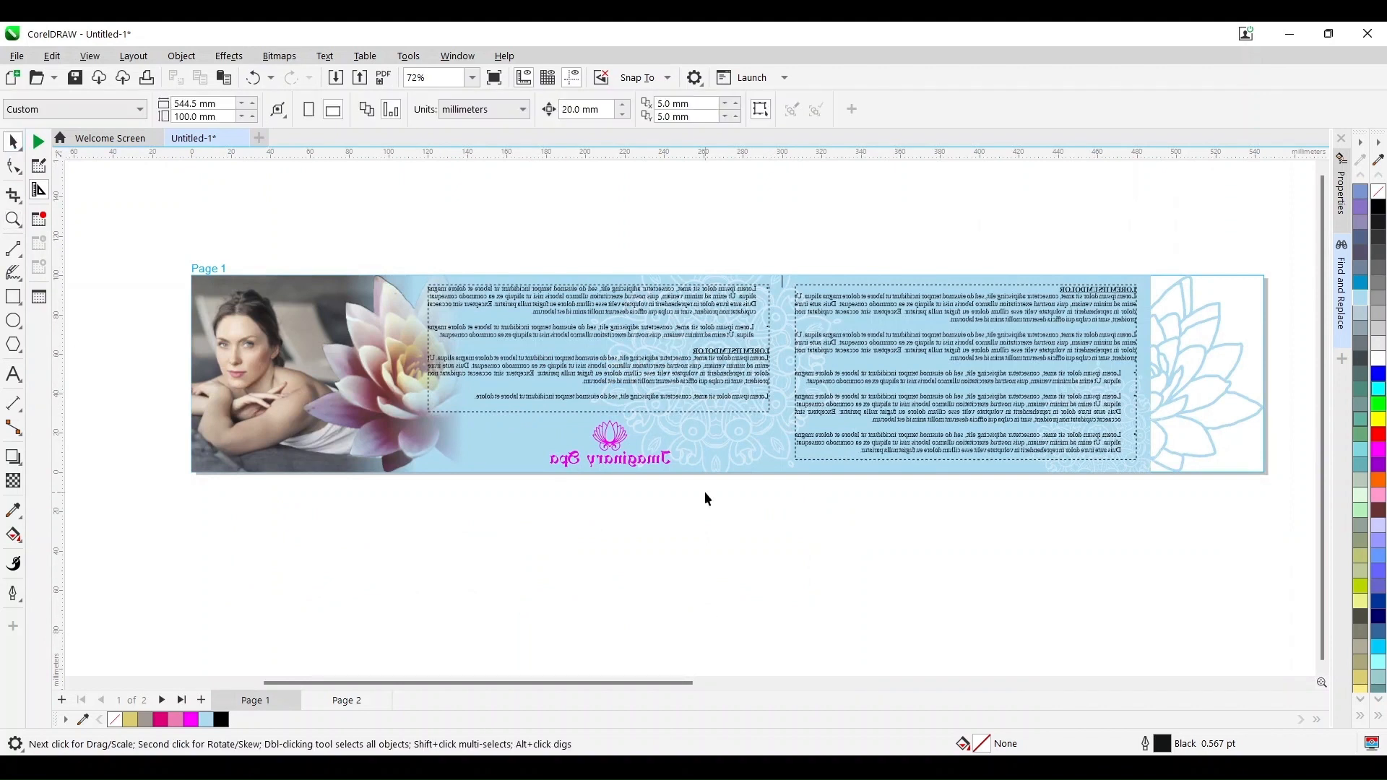
{"action": "left_click", "coordinate": [637, 461]}
{"action": "left_click", "coordinate": [679, 261]}
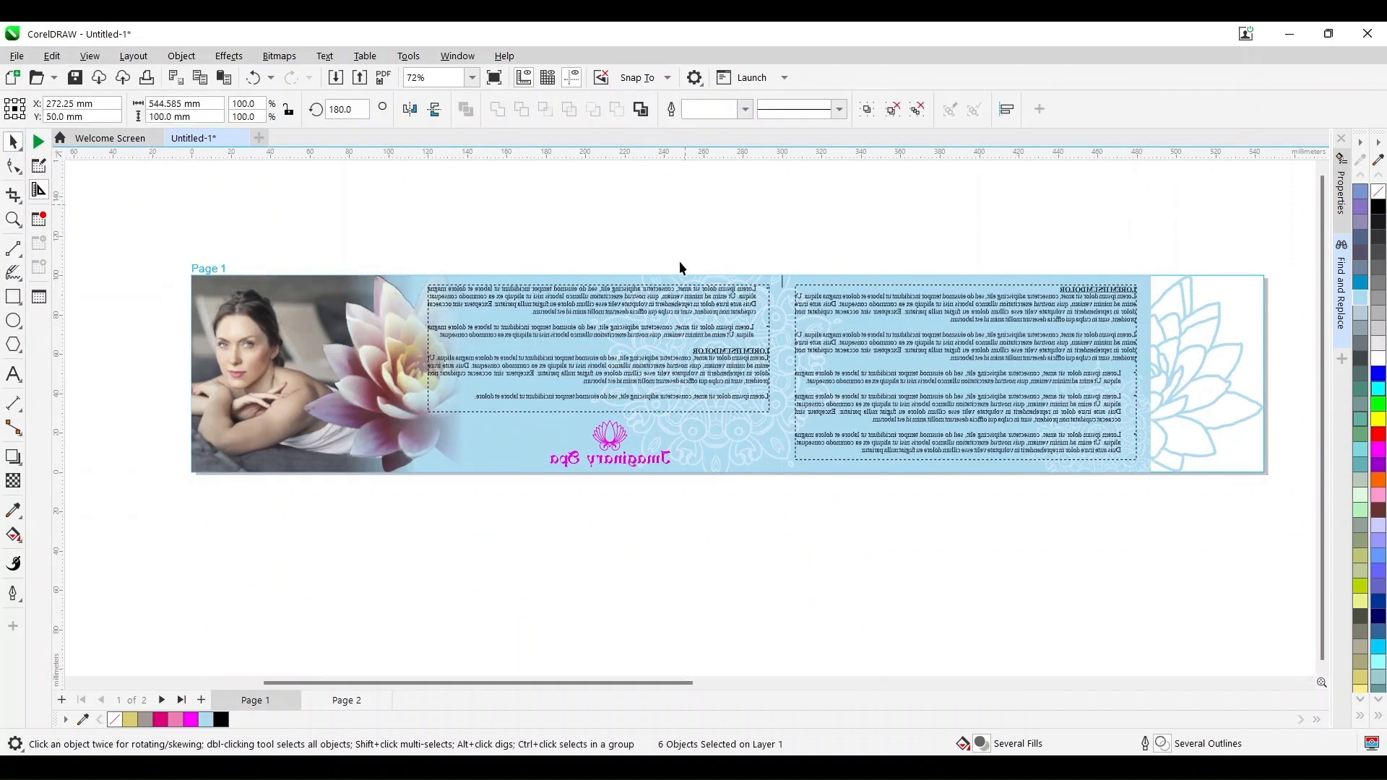
{"action": "left_click", "coordinate": [625, 468]}
{"action": "left_click", "coordinate": [404, 105]}
{"action": "left_click", "coordinate": [447, 230]}
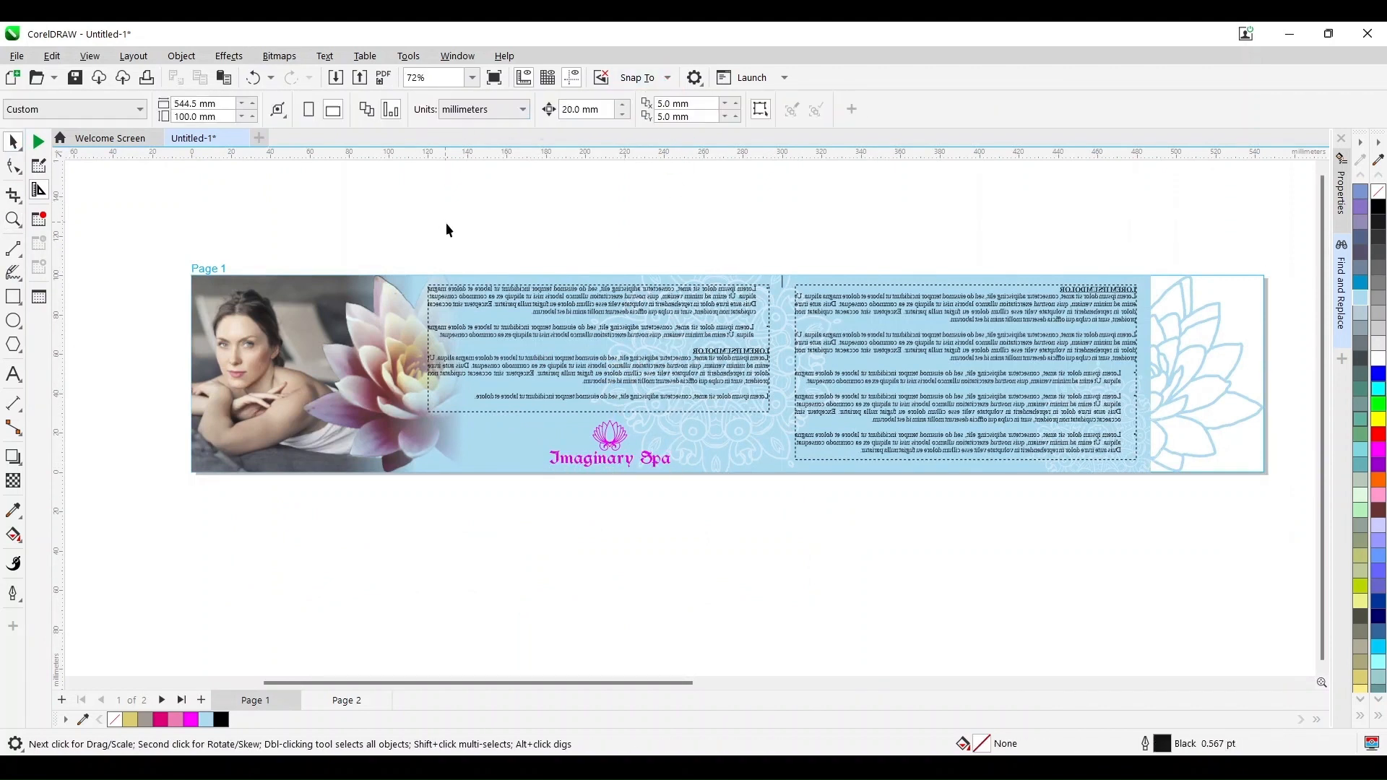
Mirror both paragraph text frames on Page 1 horizontally so their text reads correctly
{"action": "left_click", "coordinate": [728, 357]}
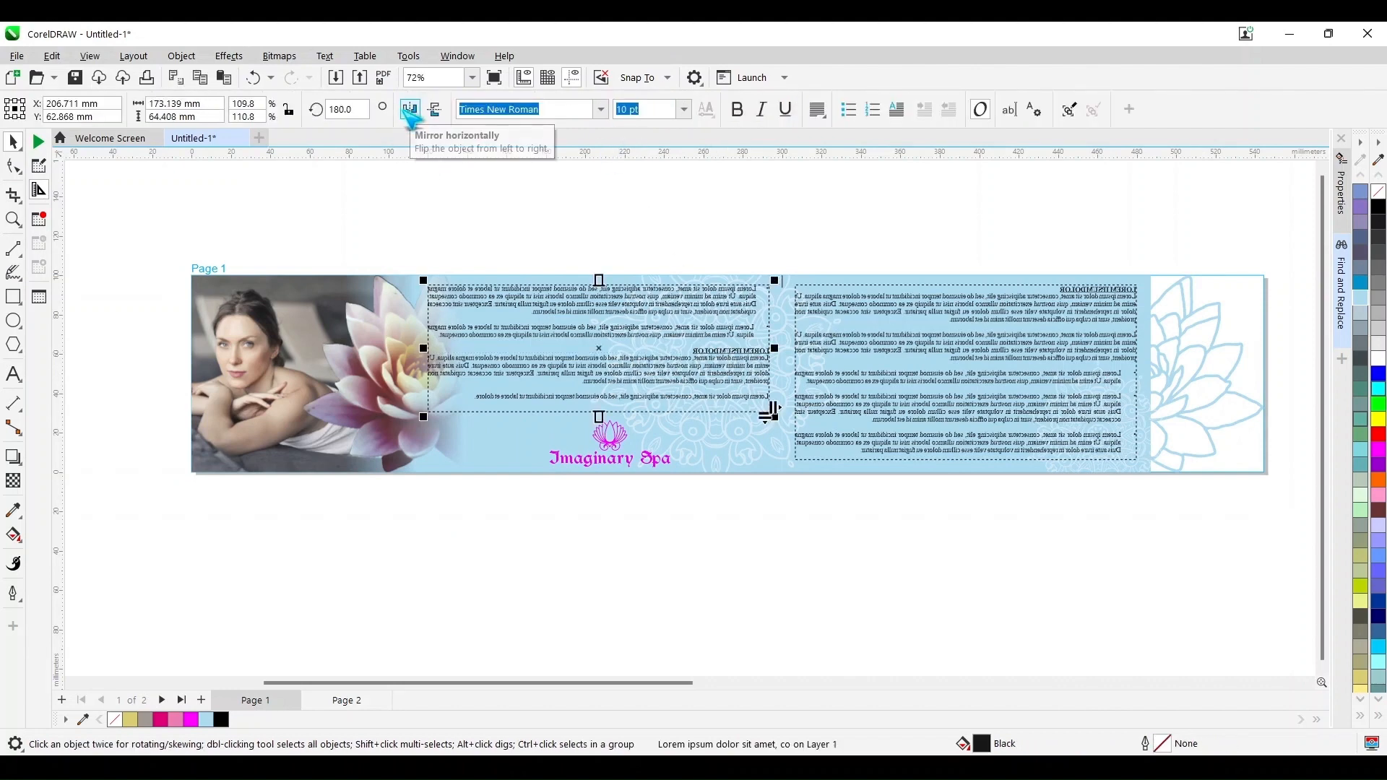
{"action": "left_click", "coordinate": [410, 109]}
{"action": "left_click", "coordinate": [918, 315]}
{"action": "left_click", "coordinate": [409, 109]}
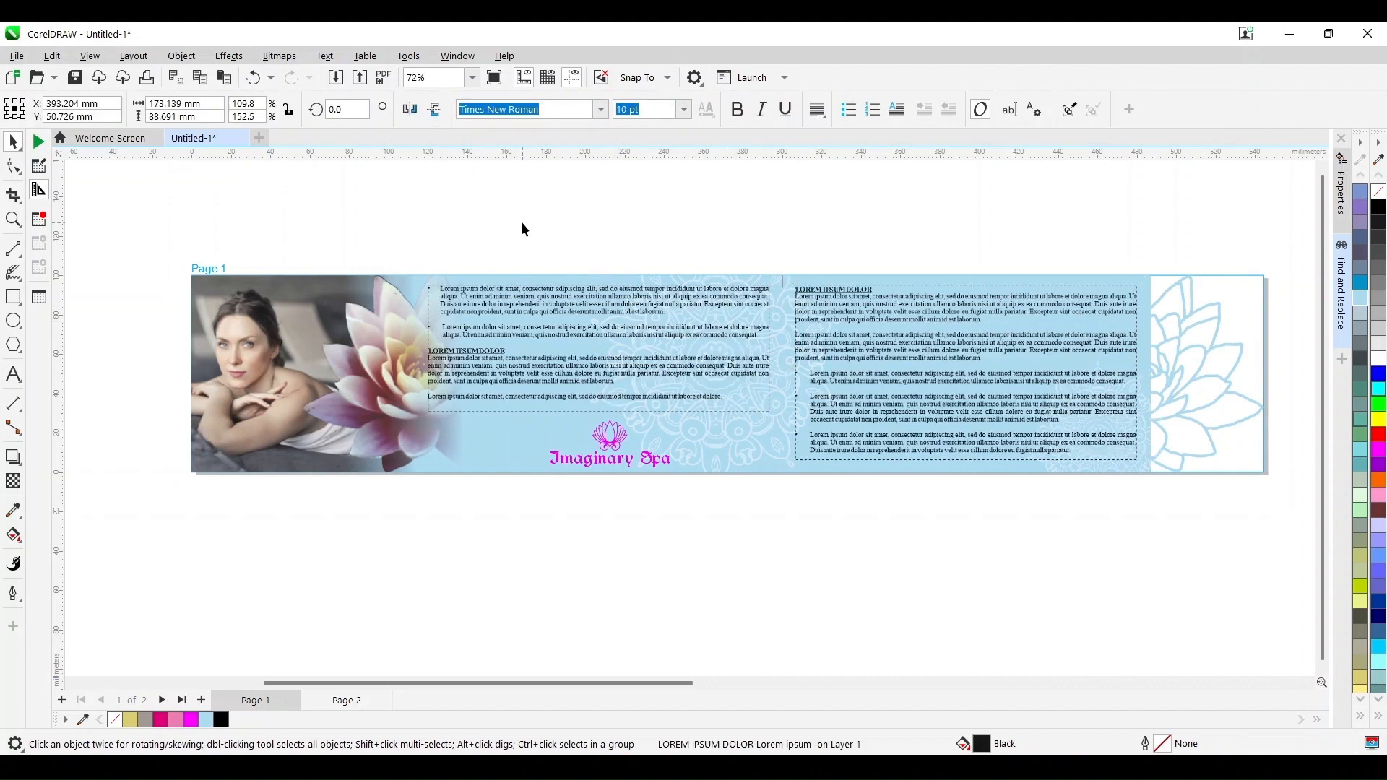
{"action": "left_click", "coordinate": [522, 223]}
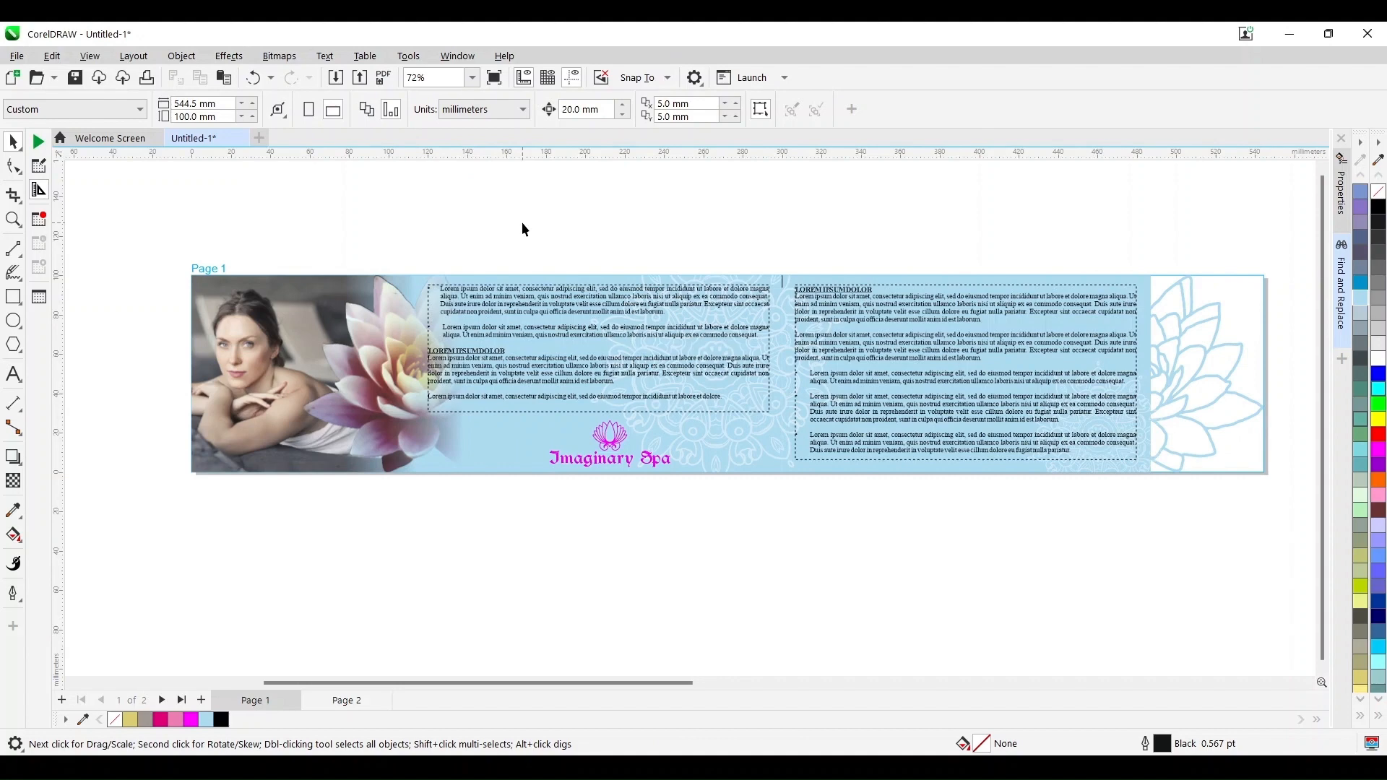
Delete the woman and lotus photos from inside the Page 1 panel's PowerClip, keeping the mandala
{"action": "left_click", "coordinate": [345, 429]}
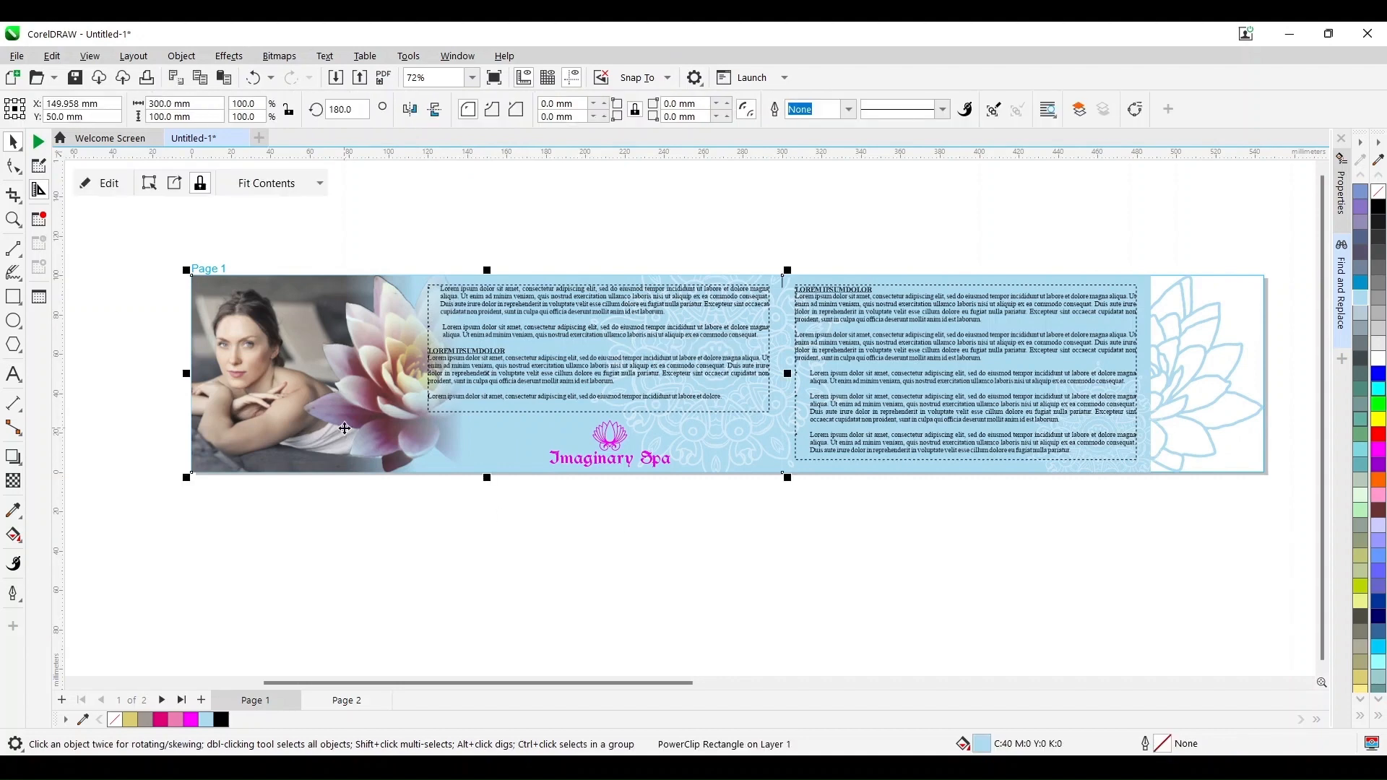
{"action": "double_click", "coordinate": [345, 428]}
{"action": "left_click", "coordinate": [405, 585]}
{"action": "scroll", "coordinate": [405, 585], "scroll_direction": "down", "scroll_amount": 1}
{"action": "left_click_drag", "start_coordinate": [179, 598], "coordinate": [509, 336]}
{"action": "key", "text": "Delete"}
{"action": "left_click", "coordinate": [509, 336]}
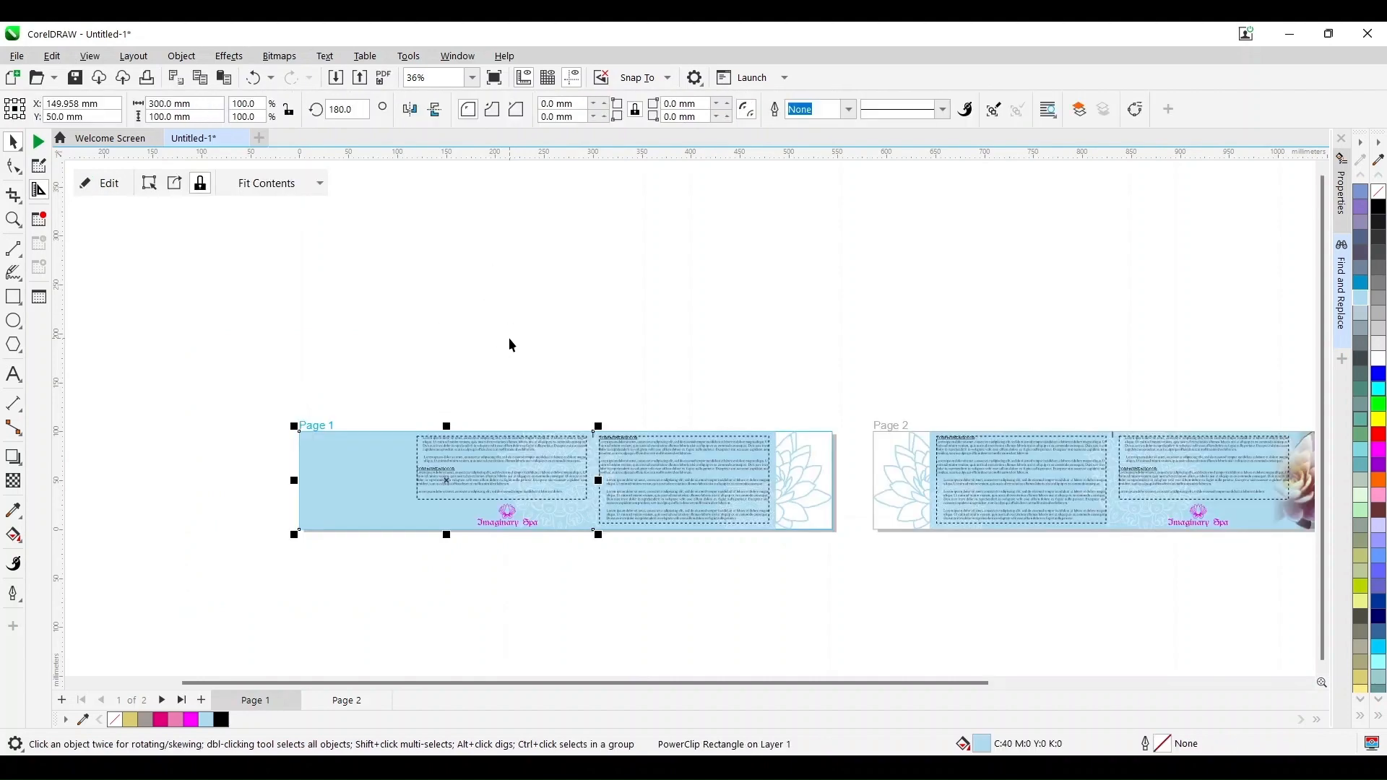
Center the Imaginary Spa logo horizontally on the 300 mm blue panel of Page 1 and move it up toward the panel's middle
{"action": "left_click", "coordinate": [13, 219]}
{"action": "left_click_drag", "start_coordinate": [241, 378], "coordinate": [661, 554]}
{"action": "left_click", "coordinate": [14, 142]}
{"action": "left_click", "coordinate": [858, 571]}
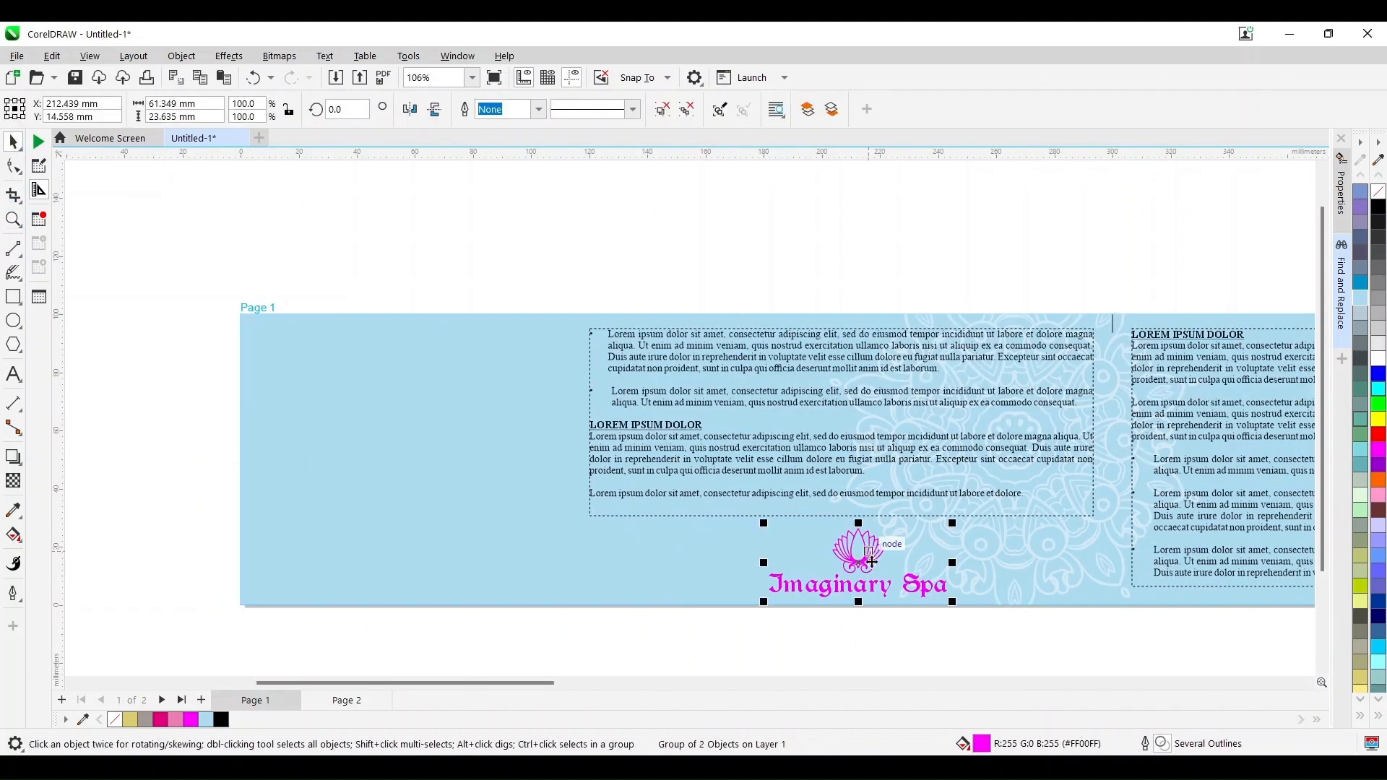
{"action": "left_click", "coordinate": [711, 595], "text": "shift"}
{"action": "key", "text": "c"}
{"action": "left_click", "coordinate": [709, 617]}
{"action": "left_click", "coordinate": [677, 576]}
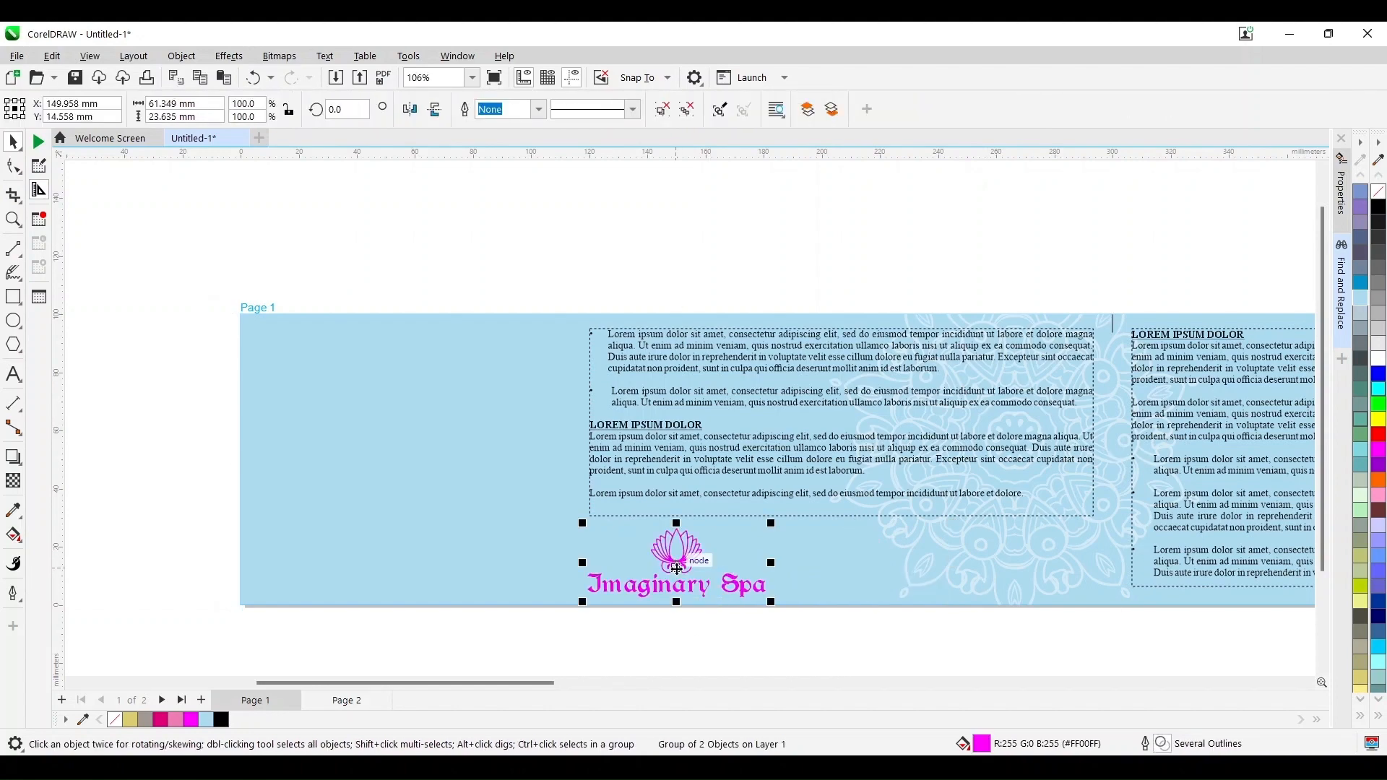
{"action": "left_click_drag", "start_coordinate": [677, 576], "coordinate": [677, 507]}
Widen the panel's text frame leftward to about 284.8 mm and center it horizontally on the blue panel
{"action": "left_click", "coordinate": [1092, 516]}
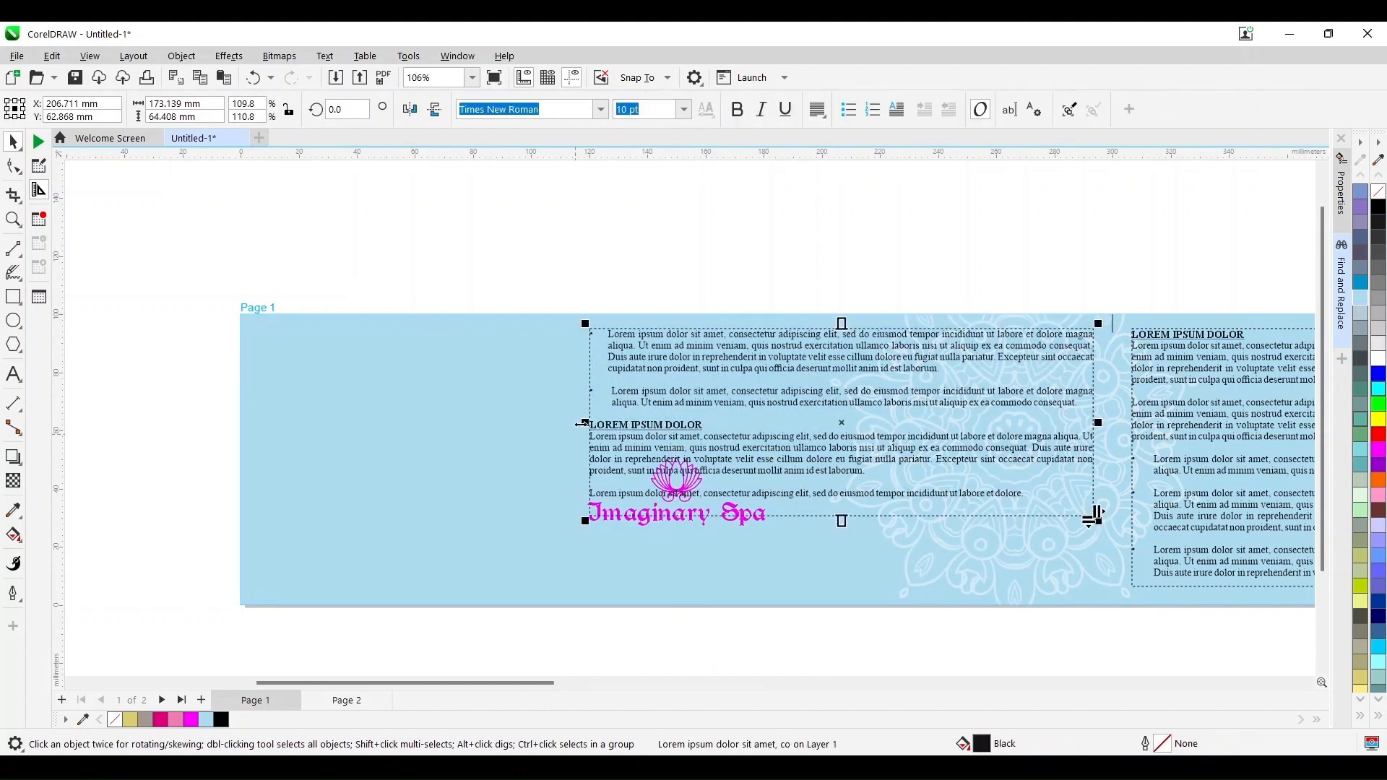
{"action": "left_click_drag", "start_coordinate": [589, 422], "coordinate": [253, 442]}
{"action": "left_click", "coordinate": [524, 561], "text": "shift"}
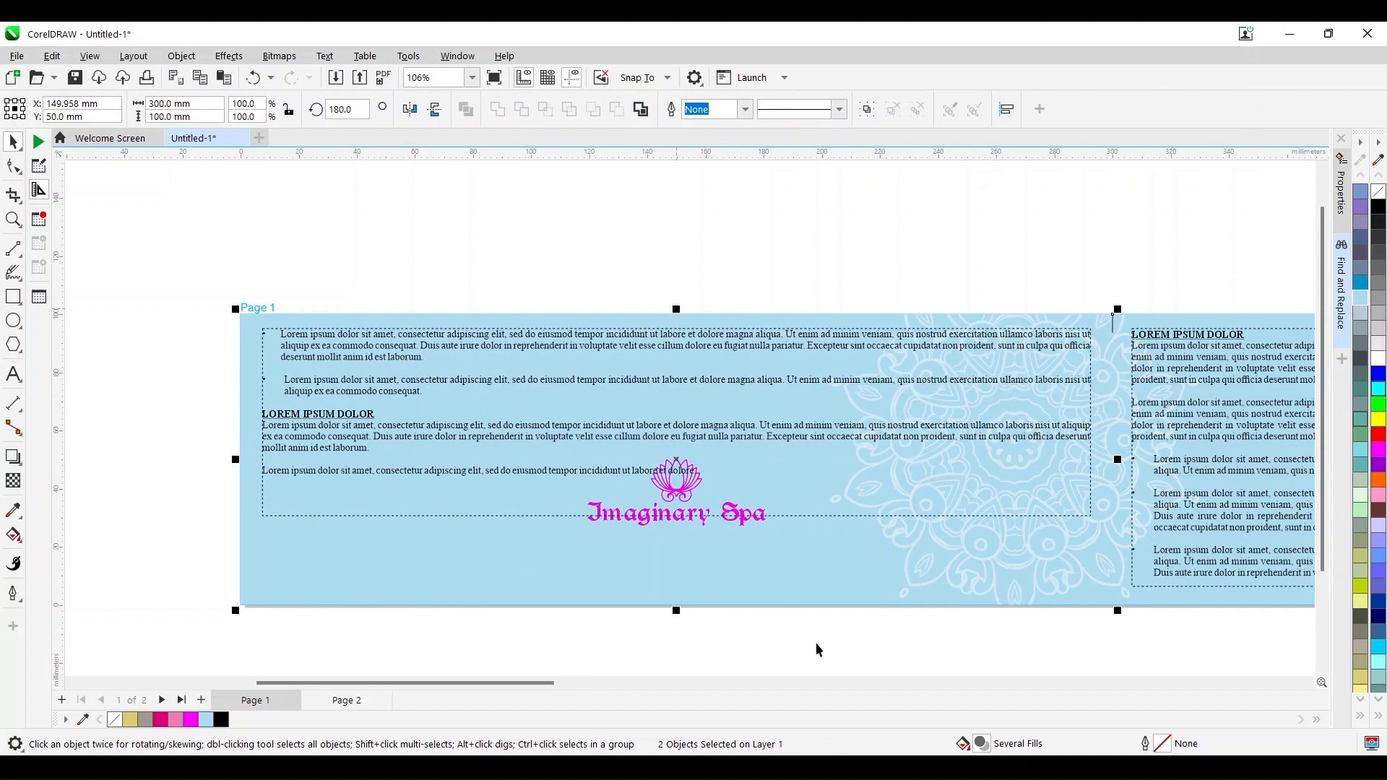
Center-align the text in the widened frame and raise the frame's top edge to a height of about 66.2 mm
{"action": "left_click", "coordinate": [777, 444]}
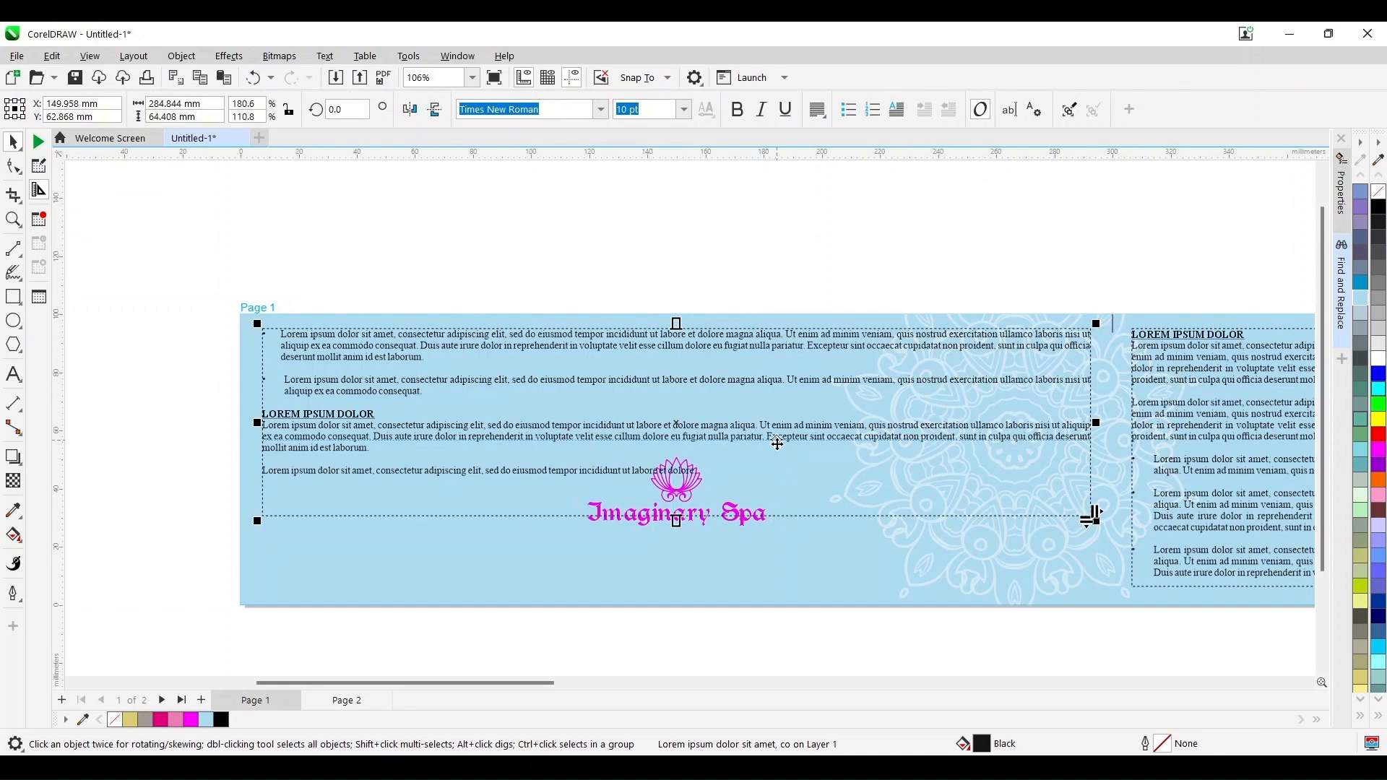
{"action": "left_click", "coordinate": [825, 114]}
{"action": "left_click", "coordinate": [841, 167]}
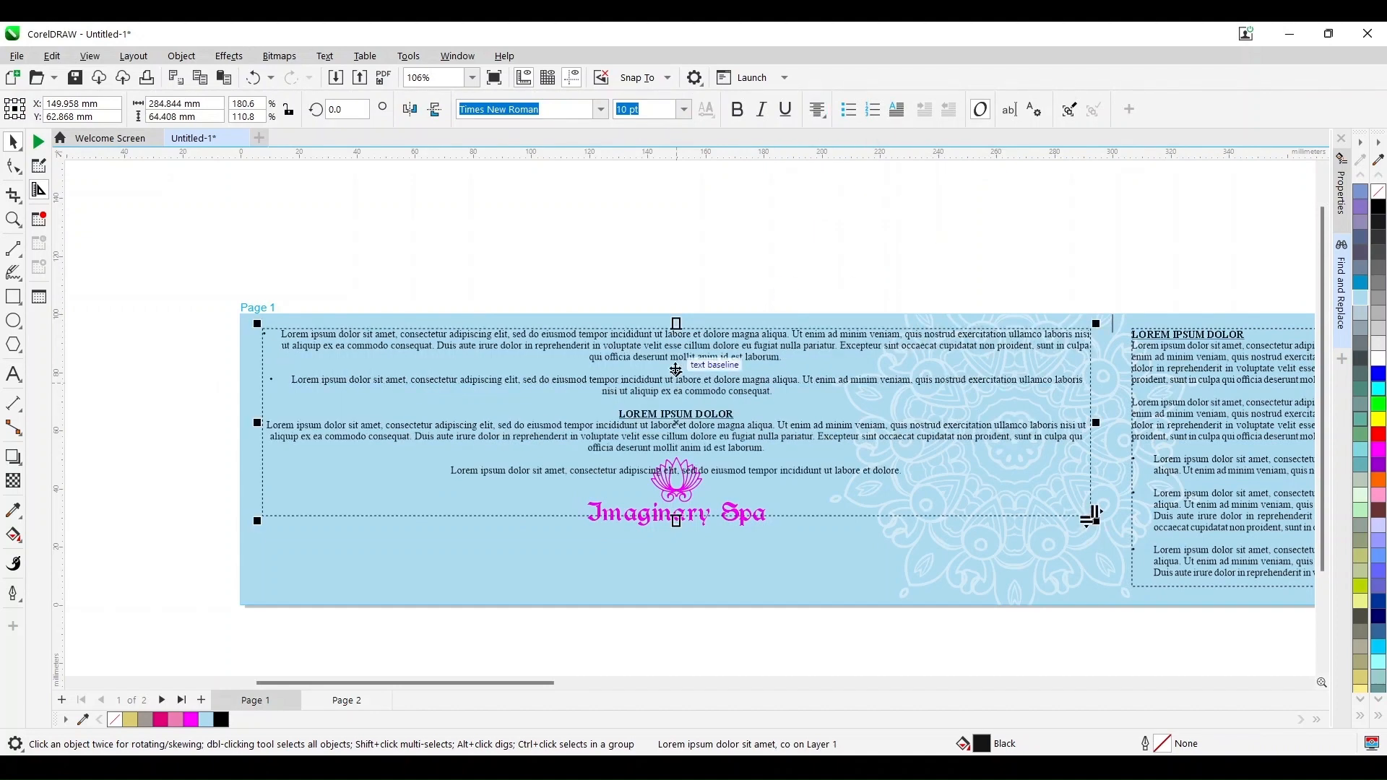
{"action": "mouse_move", "coordinate": [675, 321]}
{"action": "left_mouse_down"}
{"action": "mouse_move", "coordinate": [678, 437]}
{"action": "mouse_move", "coordinate": [675, 316]}
{"action": "left_mouse_up"}
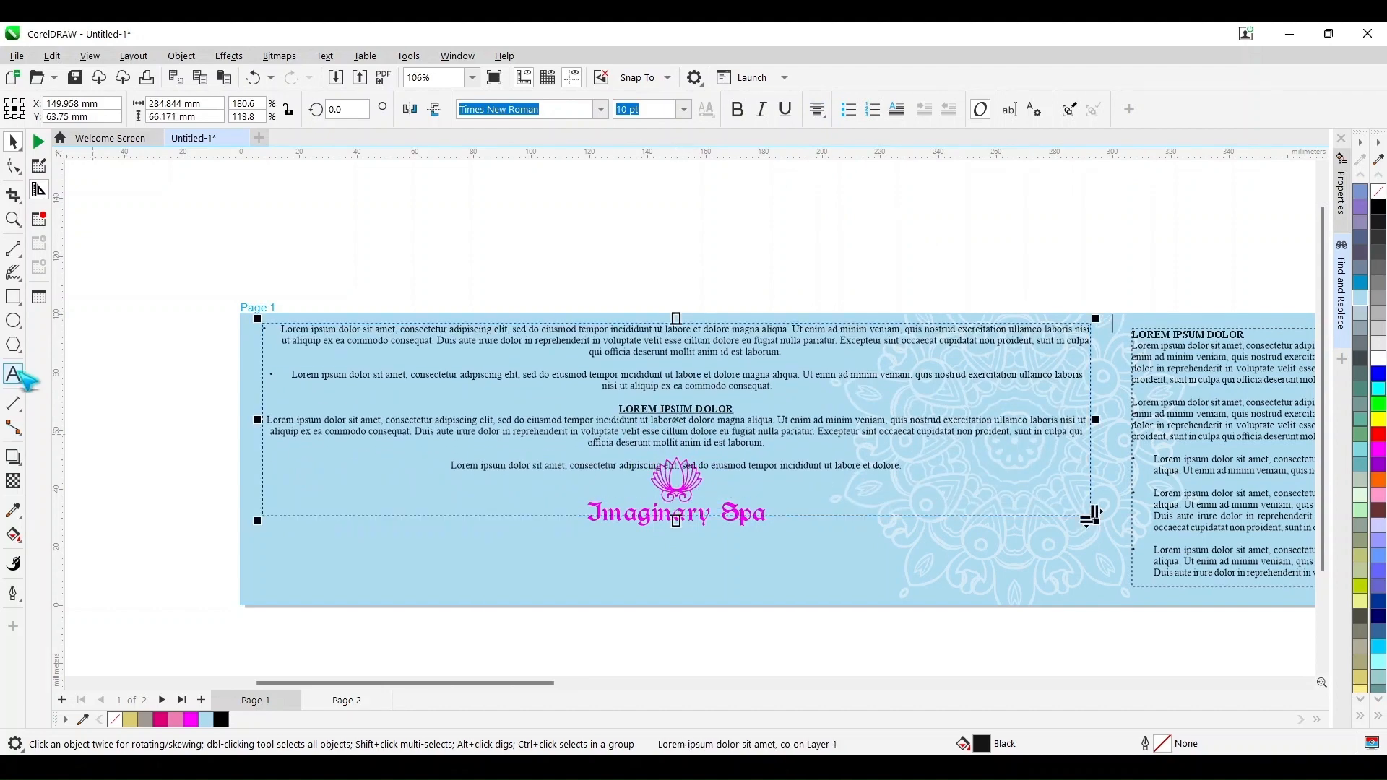
Delete the two bulleted paragraphs above the LOREM IPSUM DOLOR heading in the widened text frame
{"action": "left_click", "coordinate": [18, 376]}
{"action": "left_click_drag", "start_coordinate": [593, 374], "coordinate": [271, 325]}
{"action": "key", "text": "Delete"}
{"action": "key", "text": "Delete"}
{"action": "key", "text": "Delete"}
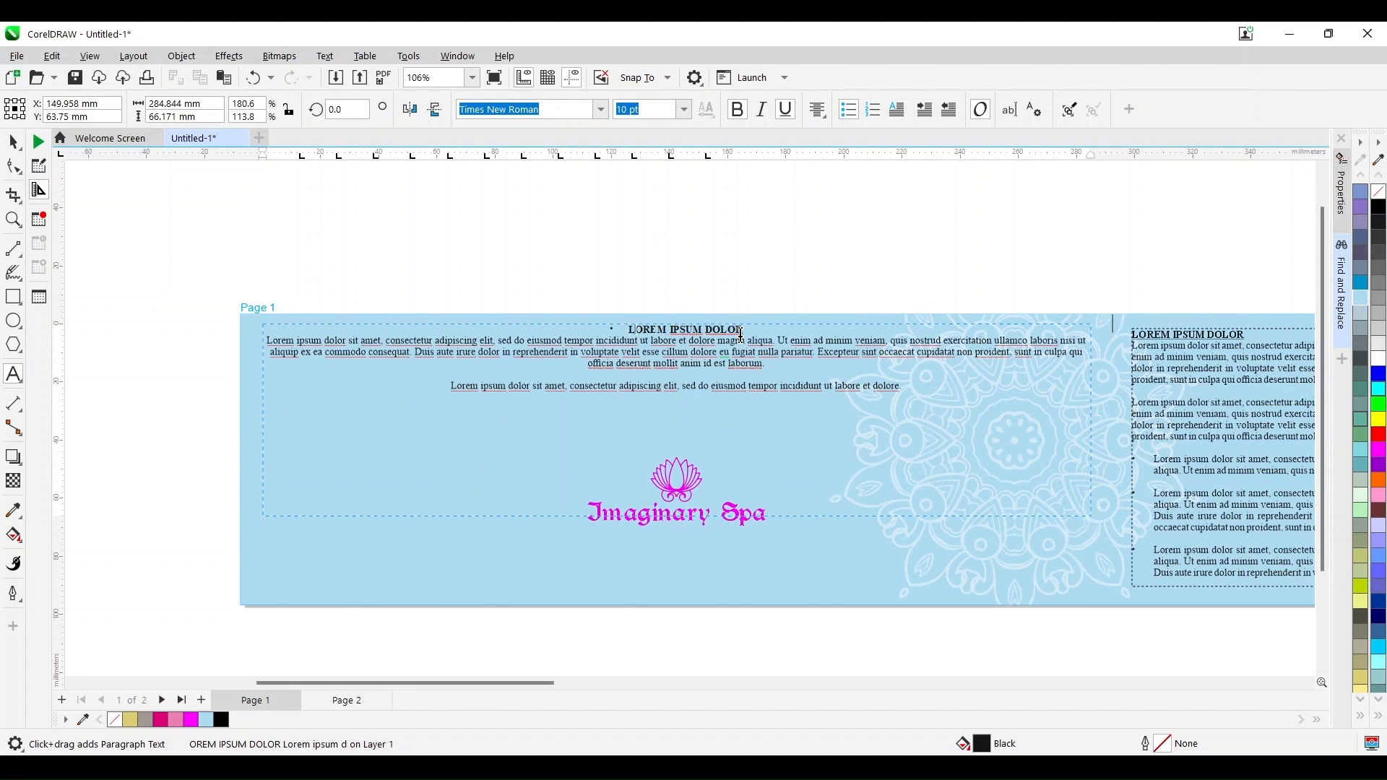
Align the widened text frame's bottom edge with the adjacent frame's, and lower its top edge to a height of about 24.9 mm
{"action": "left_click", "coordinate": [13, 142]}
{"action": "left_click", "coordinate": [1215, 555], "text": "shift"}
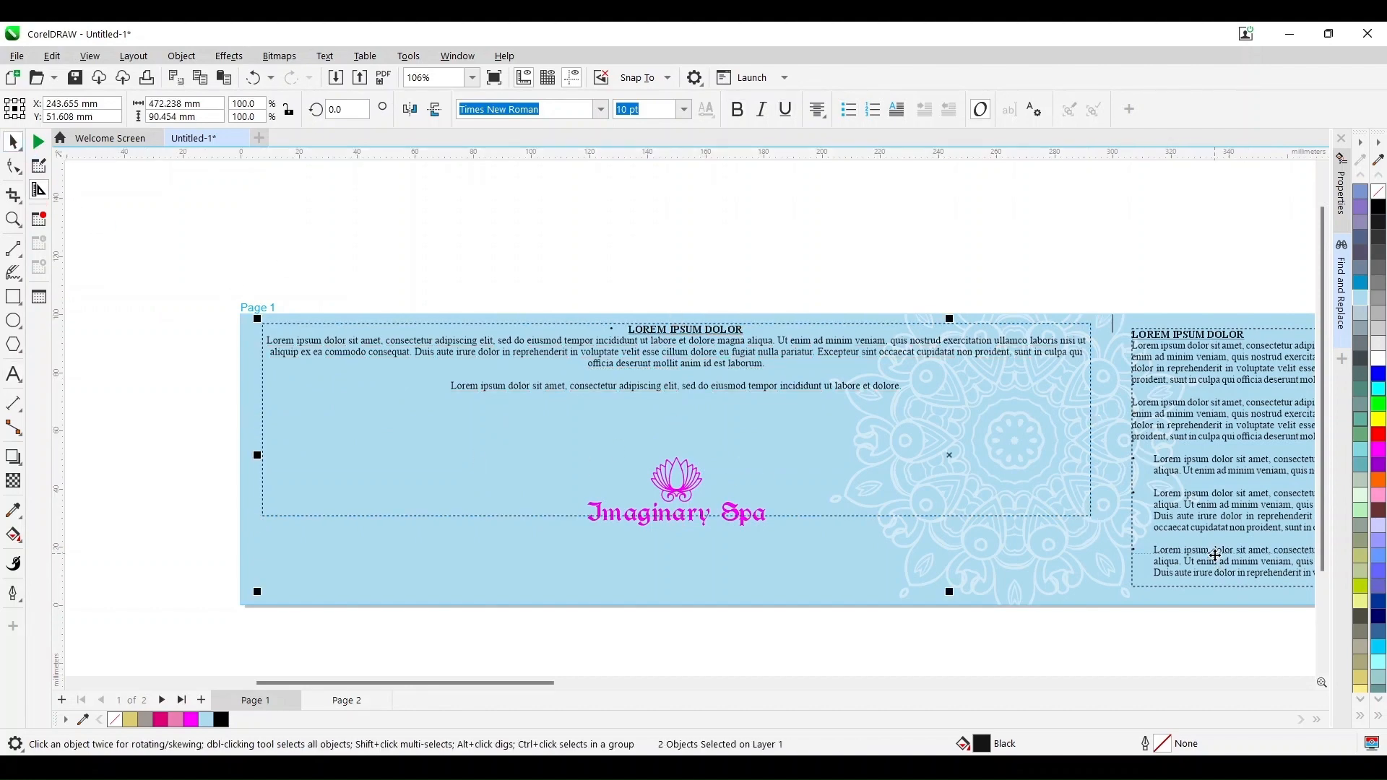
{"action": "key", "text": "b"}
{"action": "key", "text": "Escape"}
{"action": "left_click", "coordinate": [731, 455]}
{"action": "left_click_drag", "start_coordinate": [676, 389], "coordinate": [678, 510]}
Move the Imaginary Spa logo straight up to sit just above the shortened text frame
{"action": "left_click", "coordinate": [629, 398]}
{"action": "left_click_drag", "start_coordinate": [464, 269], "coordinate": [822, 544]}
{"action": "left_click", "coordinate": [676, 491], "text": "ctrl"}
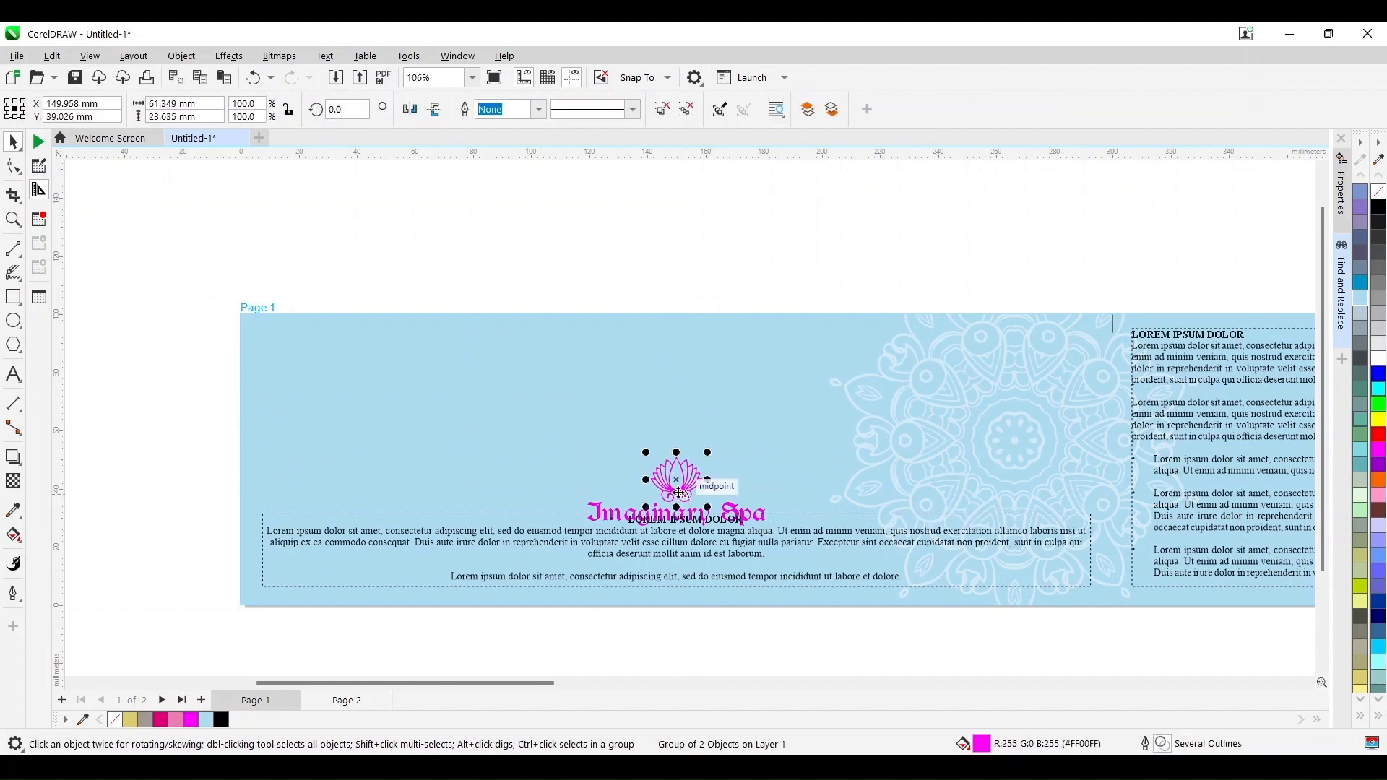
{"action": "left_click", "coordinate": [653, 616]}
{"action": "left_click", "coordinate": [670, 491]}
{"action": "left_click_drag", "start_coordinate": [670, 492], "coordinate": [672, 467]}
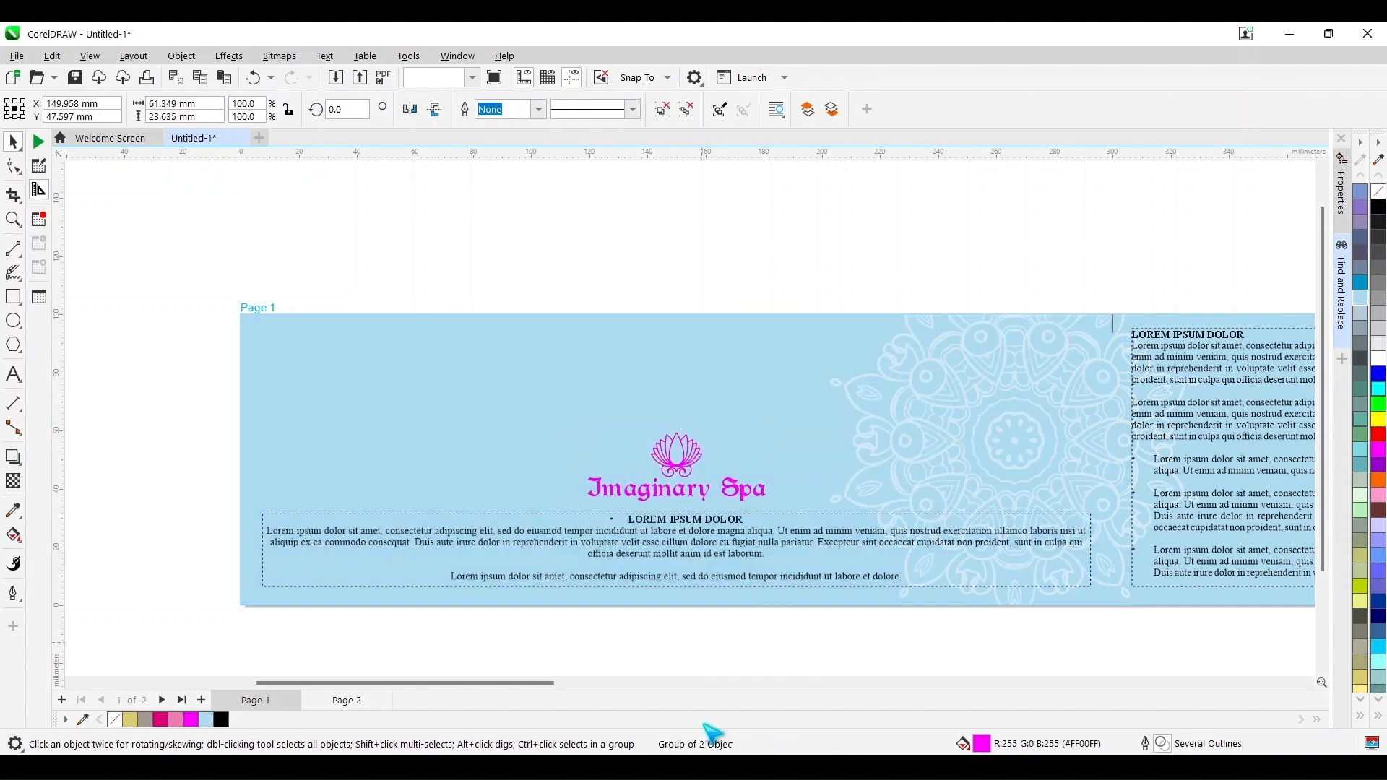
Remove the bullet from the centered LOREM IPSUM DOLOR heading and replace its text with "IMAGINARY SPA PVT. LTD"
{"action": "key", "text": "z"}
{"action": "left_click_drag", "start_coordinate": [796, 599], "coordinate": [1135, 639]}
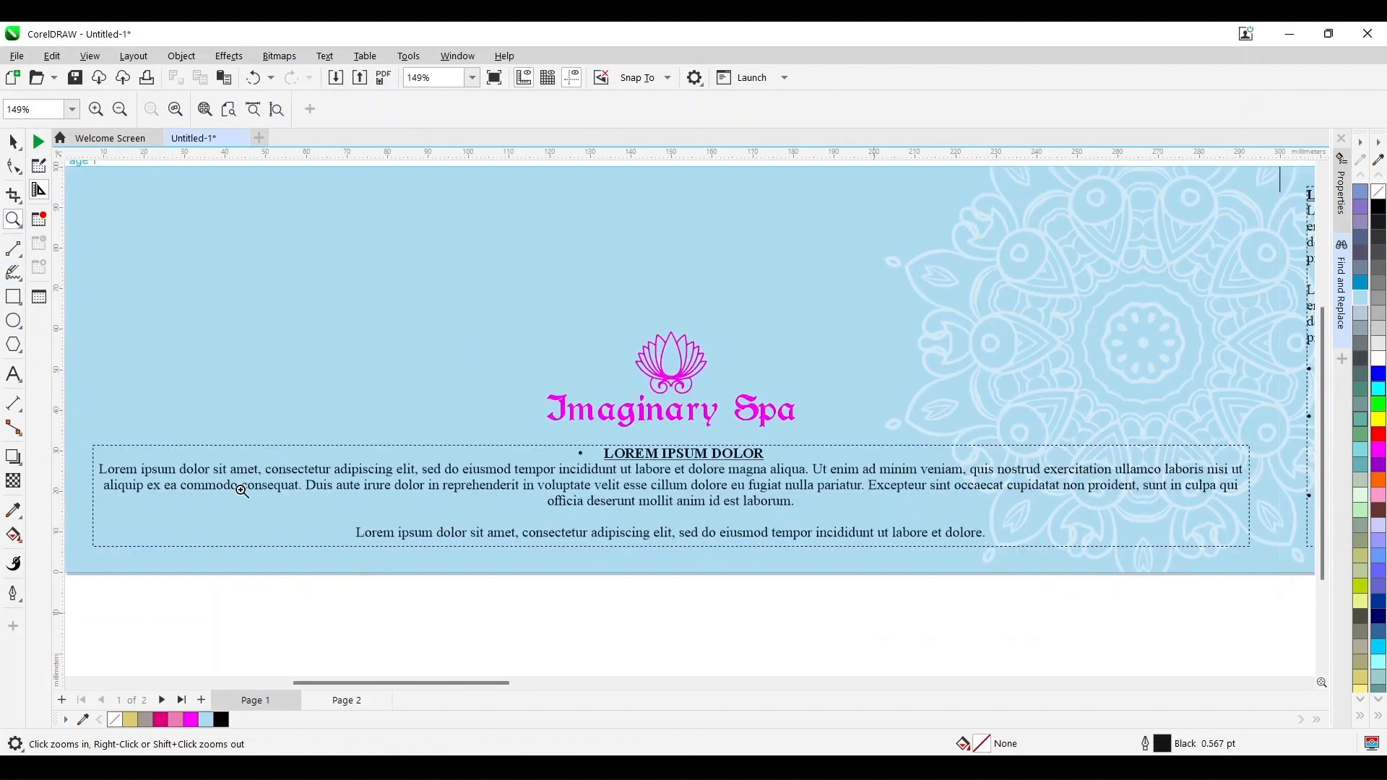
{"action": "left_click", "coordinate": [671, 456]}
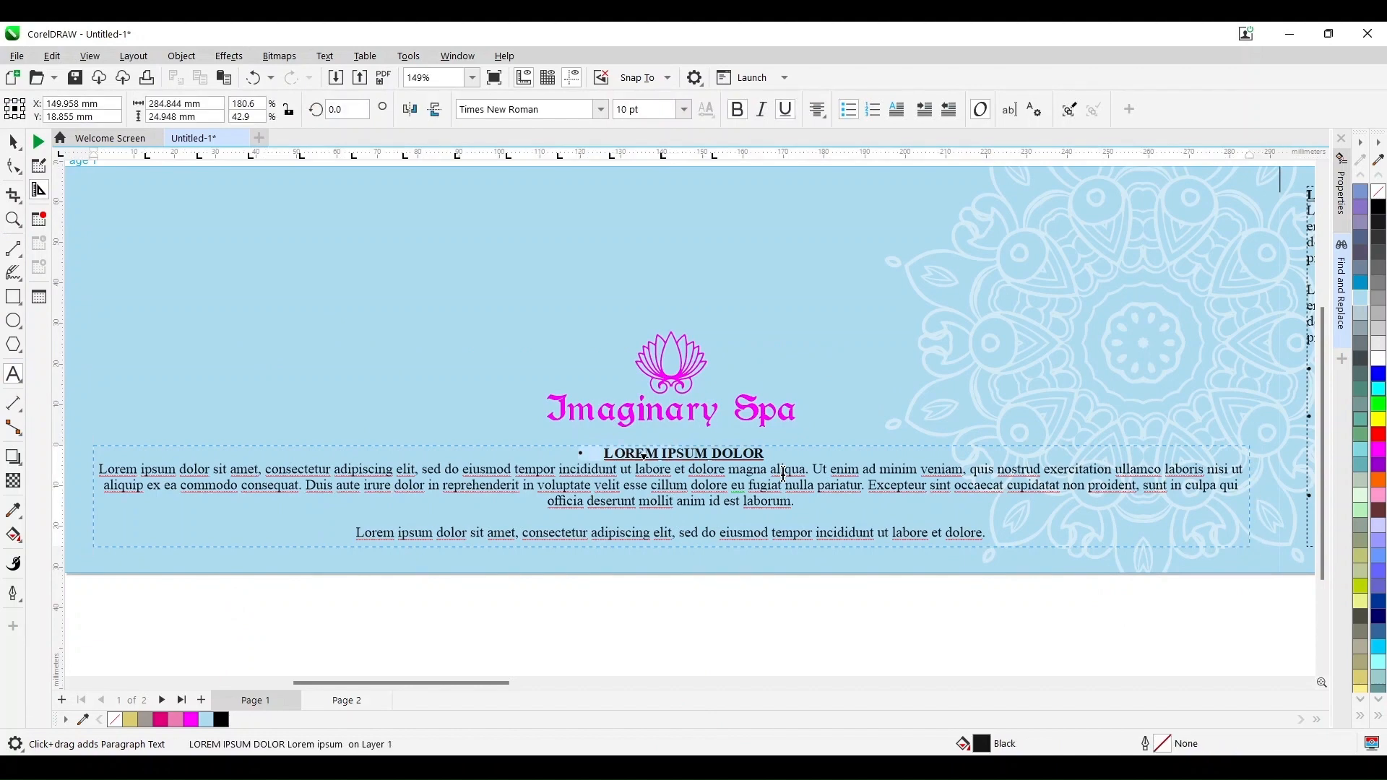
{"action": "left_click", "coordinate": [848, 110]}
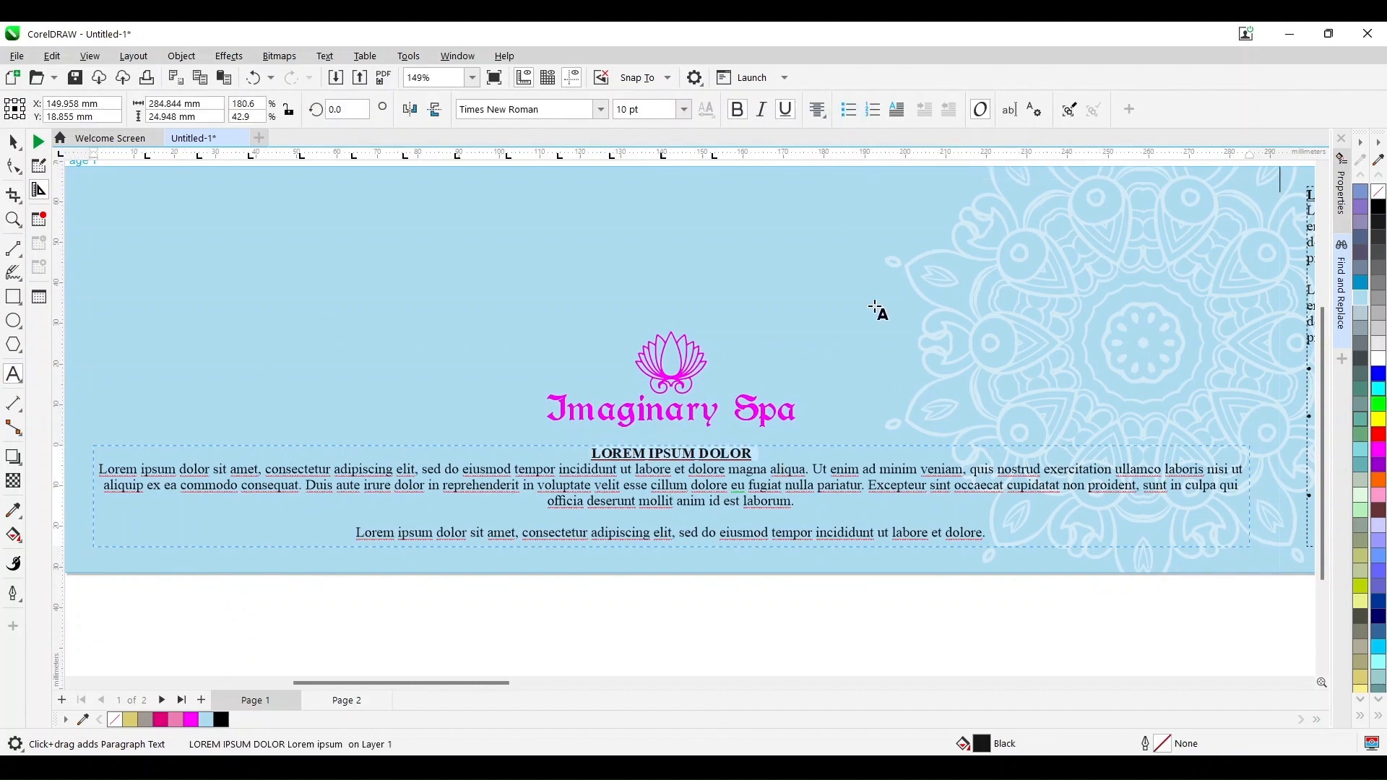
{"action": "type", "text": "IMAGINARY SPA PVT. LTD"}
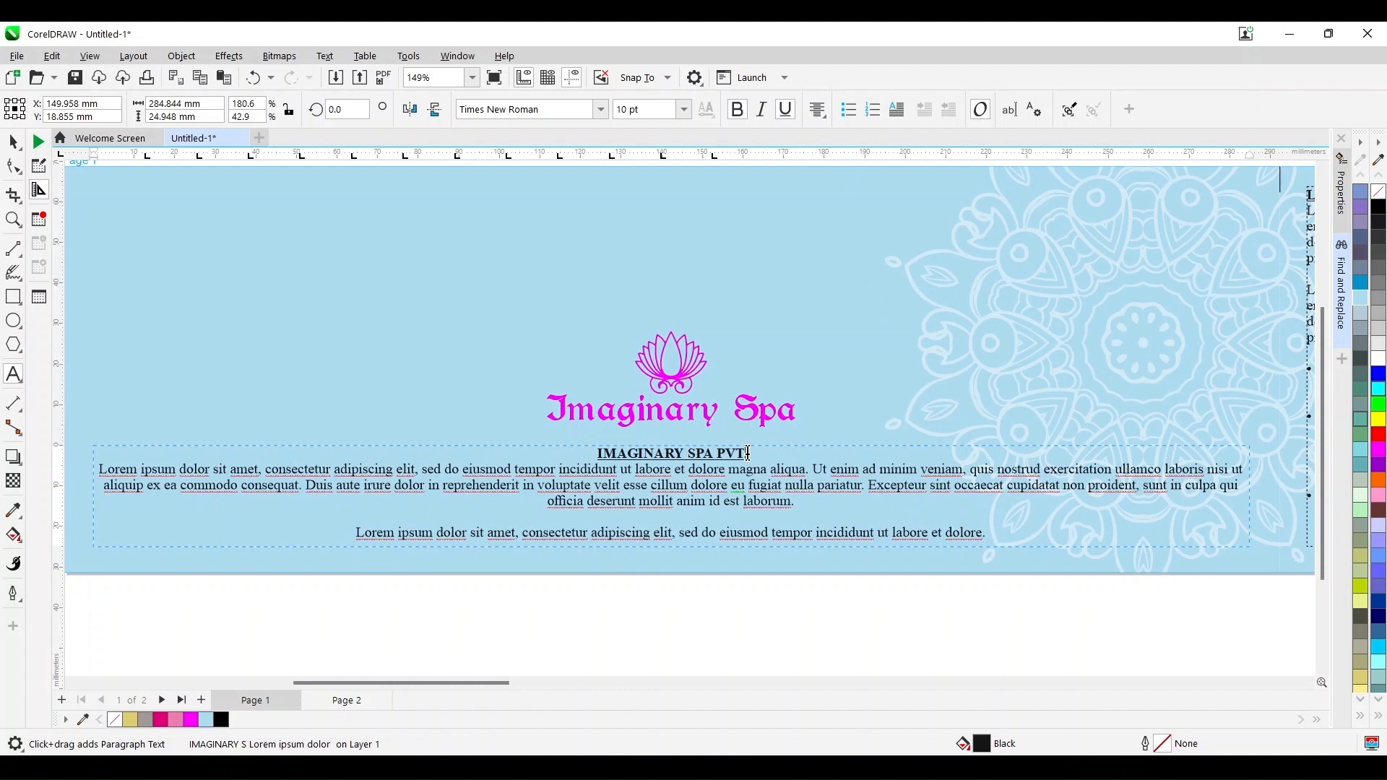
{"action": "key", "text": "Escape"}
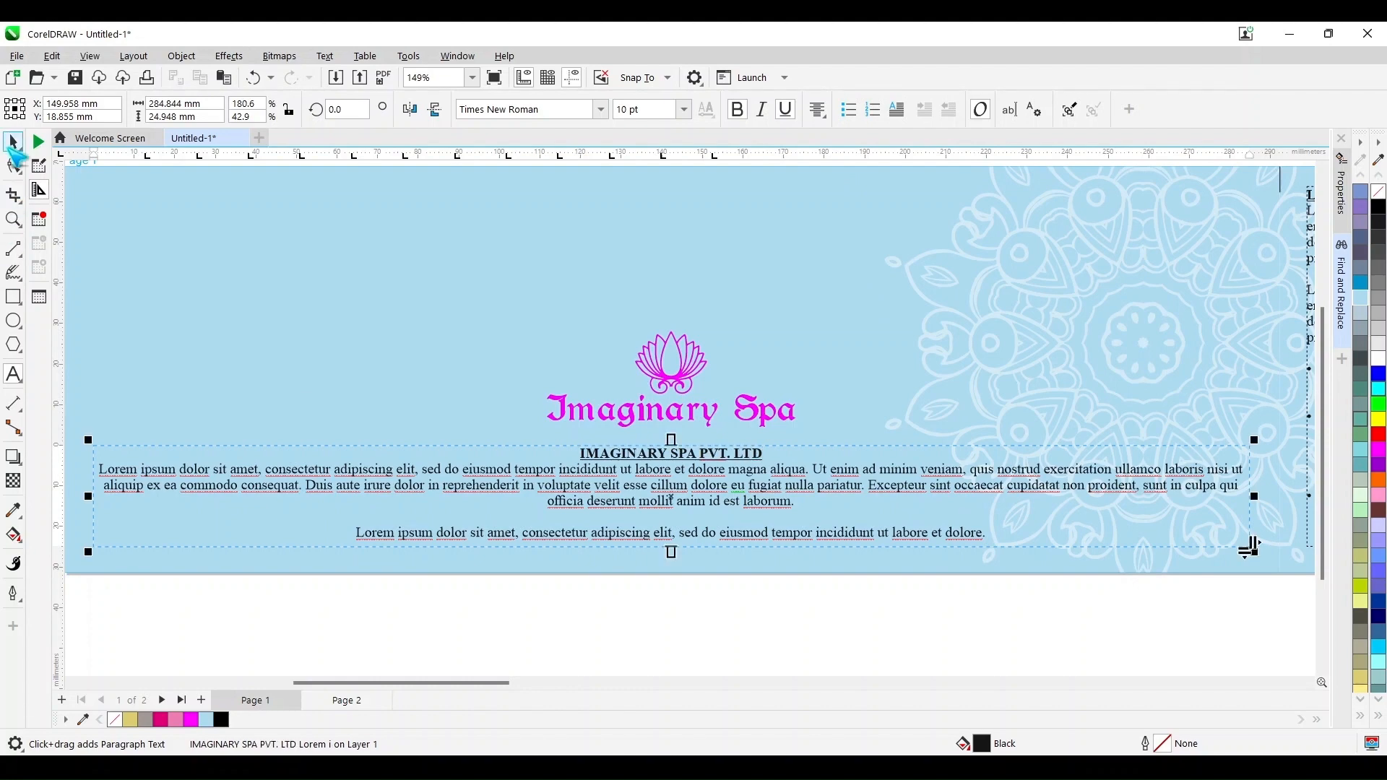
{"action": "key", "text": "Escape"}
{"action": "key", "text": "F8"}
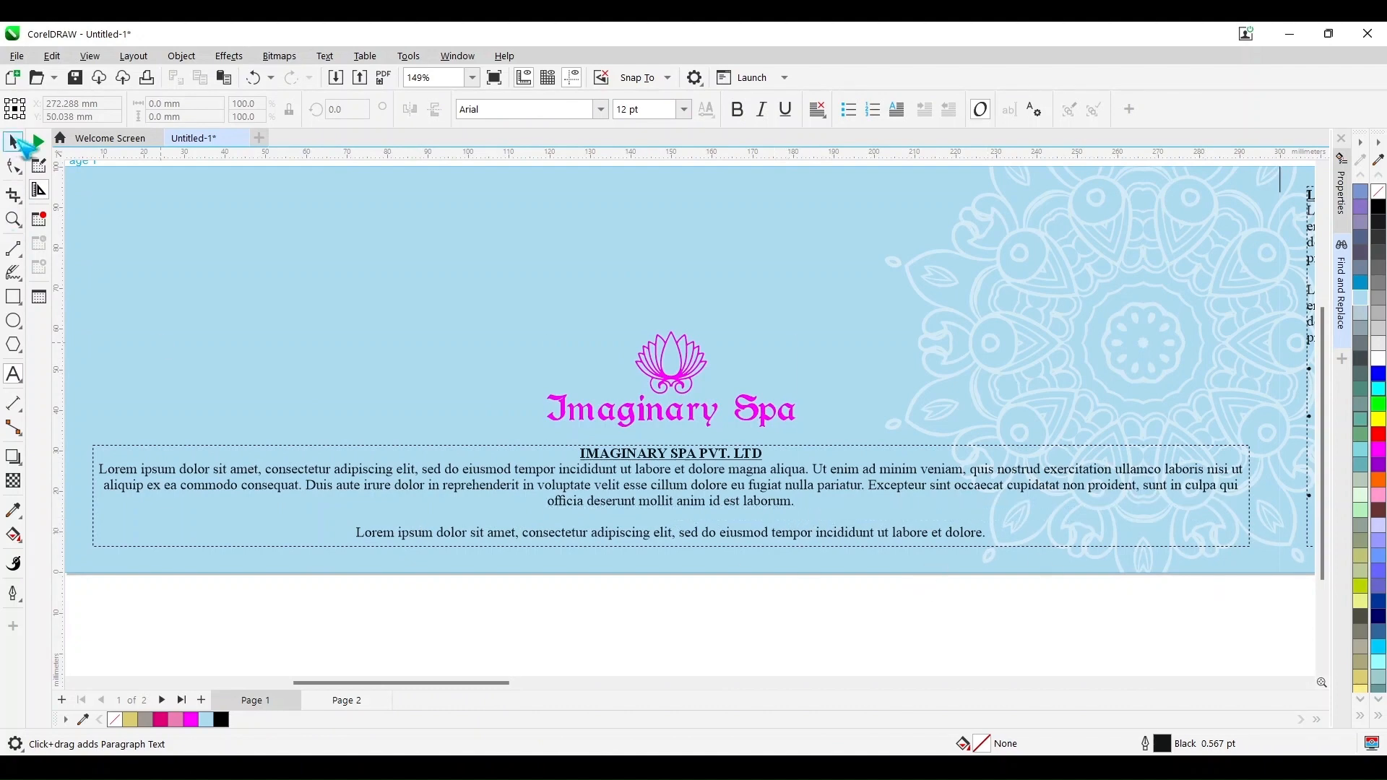
{"action": "left_click", "coordinate": [15, 142]}
Delete the justified LOREM IPSUM DOLOR text frame from the blue panel beside the white lotus strip
{"action": "key", "text": "shift+F4"}
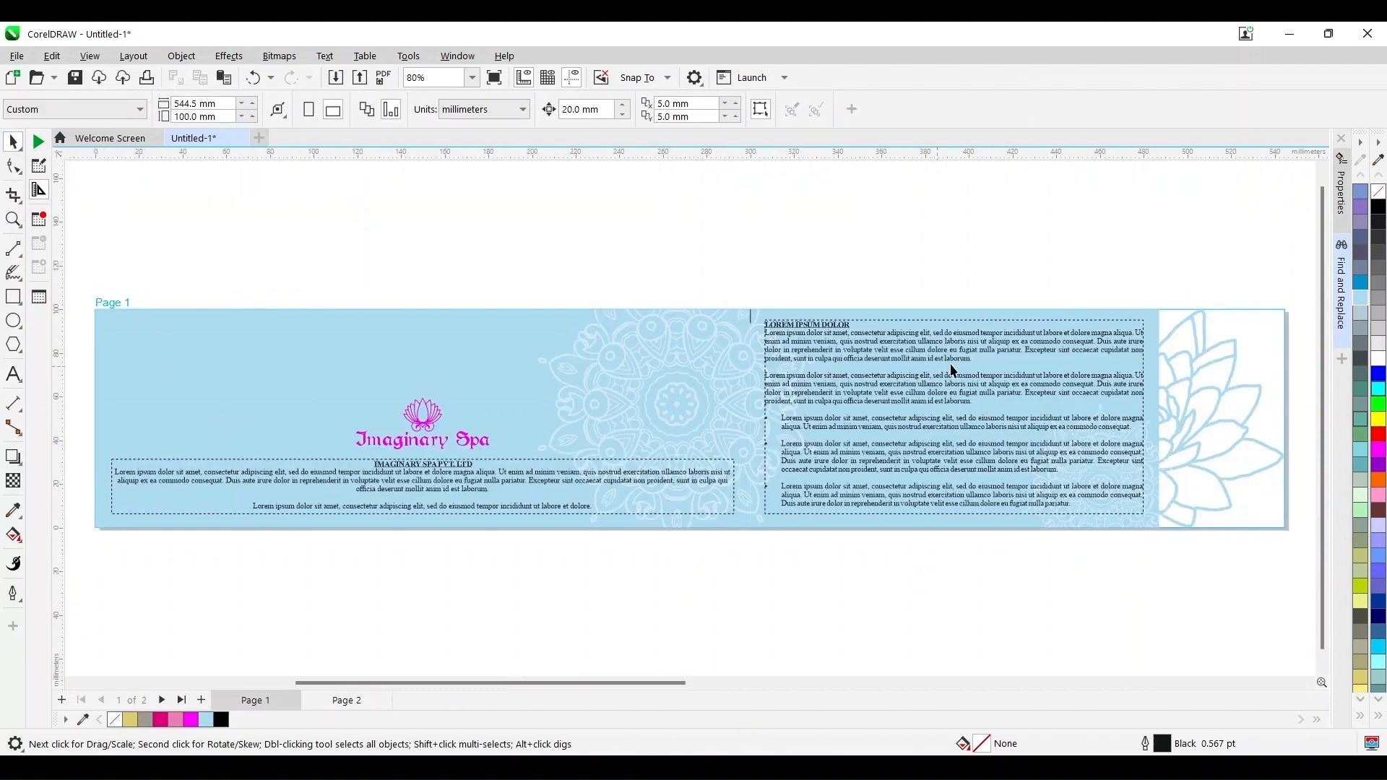
{"action": "left_click", "coordinate": [922, 334]}
{"action": "key", "text": "Escape"}
{"action": "left_click_drag", "start_coordinate": [1148, 581], "coordinate": [1149, 582]}
{"action": "key", "text": "Delete"}
Duplicate the Imaginary Spa logo onto the empty blue panel near the white lotus strip and ungroup the copy
{"action": "left_click", "coordinate": [481, 442]}
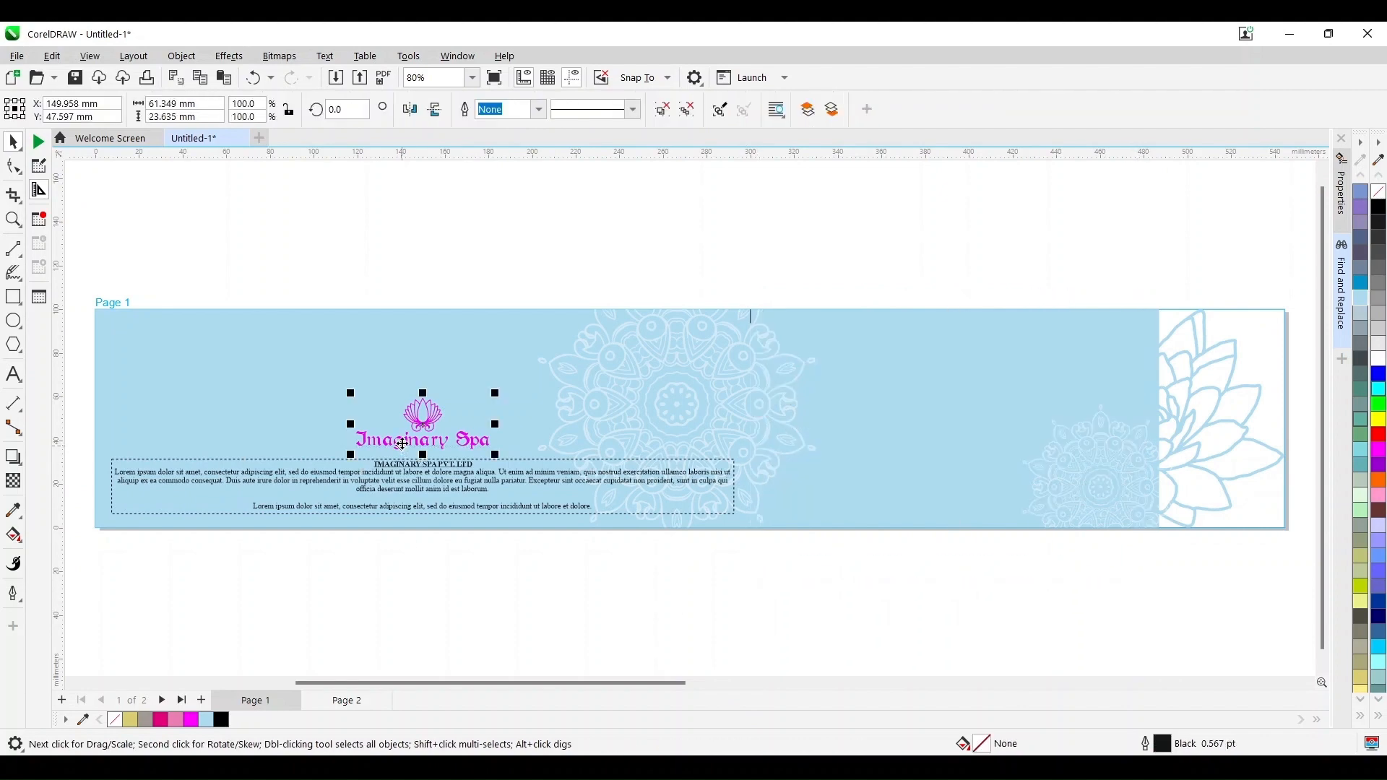
{"action": "left_click_drag", "start_coordinate": [481, 442], "coordinate": [955, 376]}
{"action": "left_click", "coordinate": [880, 600]}
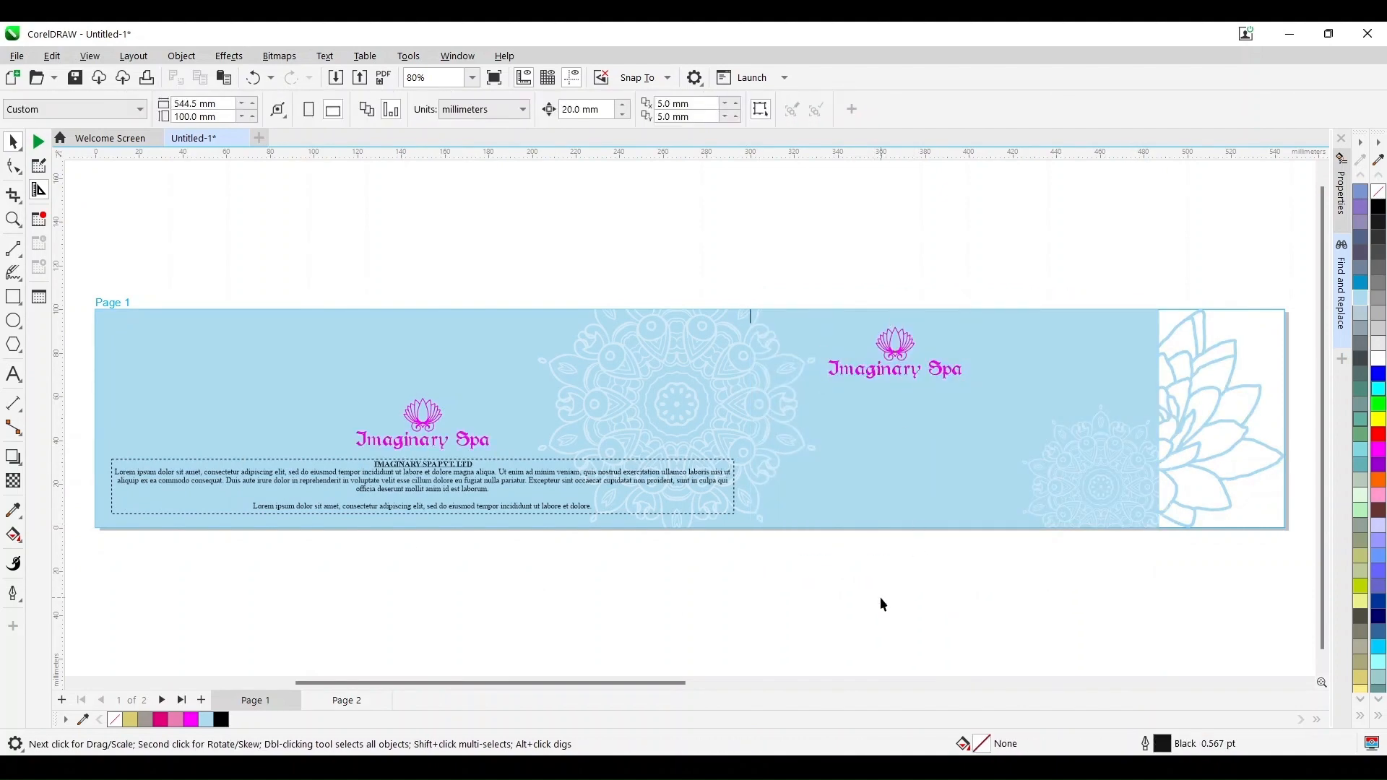
{"action": "left_click", "coordinate": [897, 349]}
{"action": "left_click", "coordinate": [898, 352]}
{"action": "left_click", "coordinate": [663, 108]}
{"action": "key", "text": "Escape"}
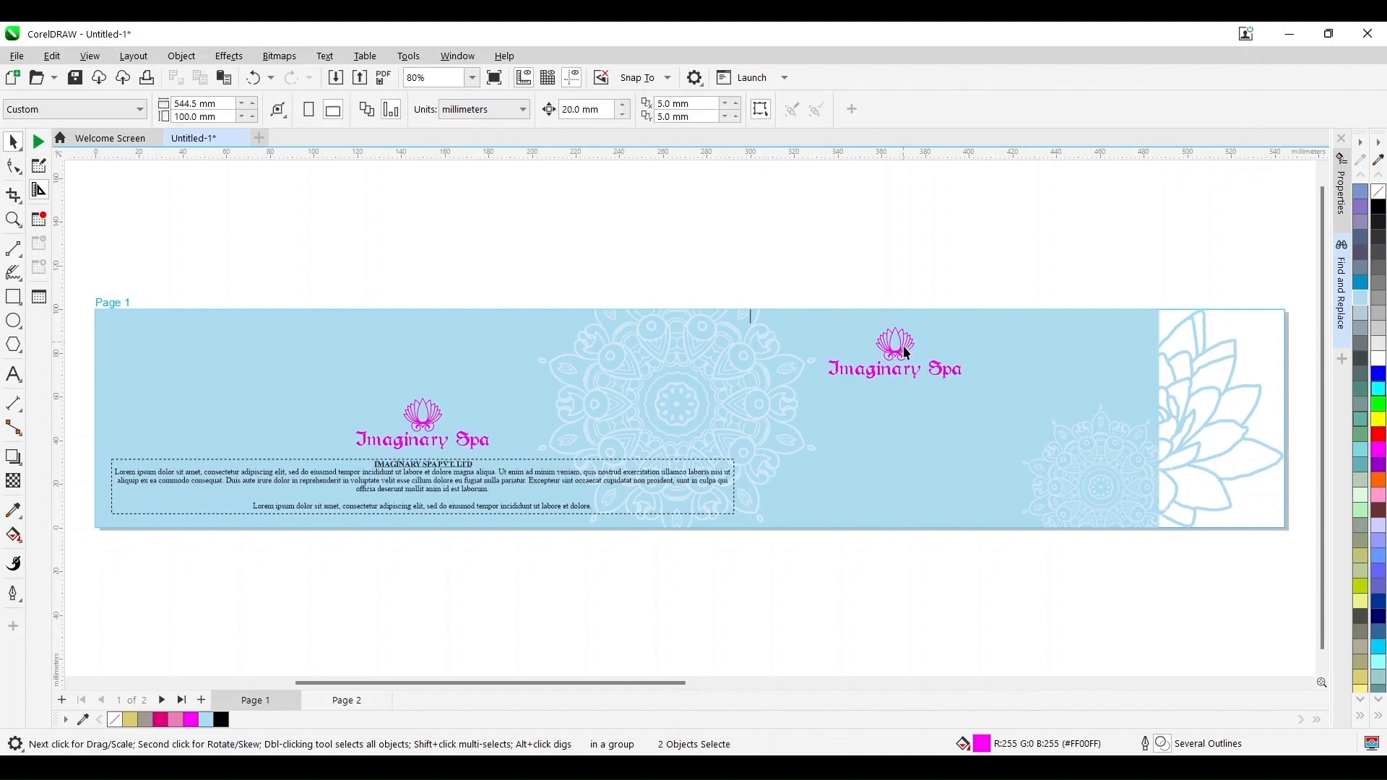
Delete the lotus from the copied logo and enlarge its Imaginary Spa lettering to about 118.6 mm wide
{"action": "left_click", "coordinate": [899, 355]}
{"action": "key", "text": "Delete"}
{"action": "left_click", "coordinate": [895, 369]}
{"action": "left_click_drag", "start_coordinate": [967, 388], "coordinate": [951, 354]}
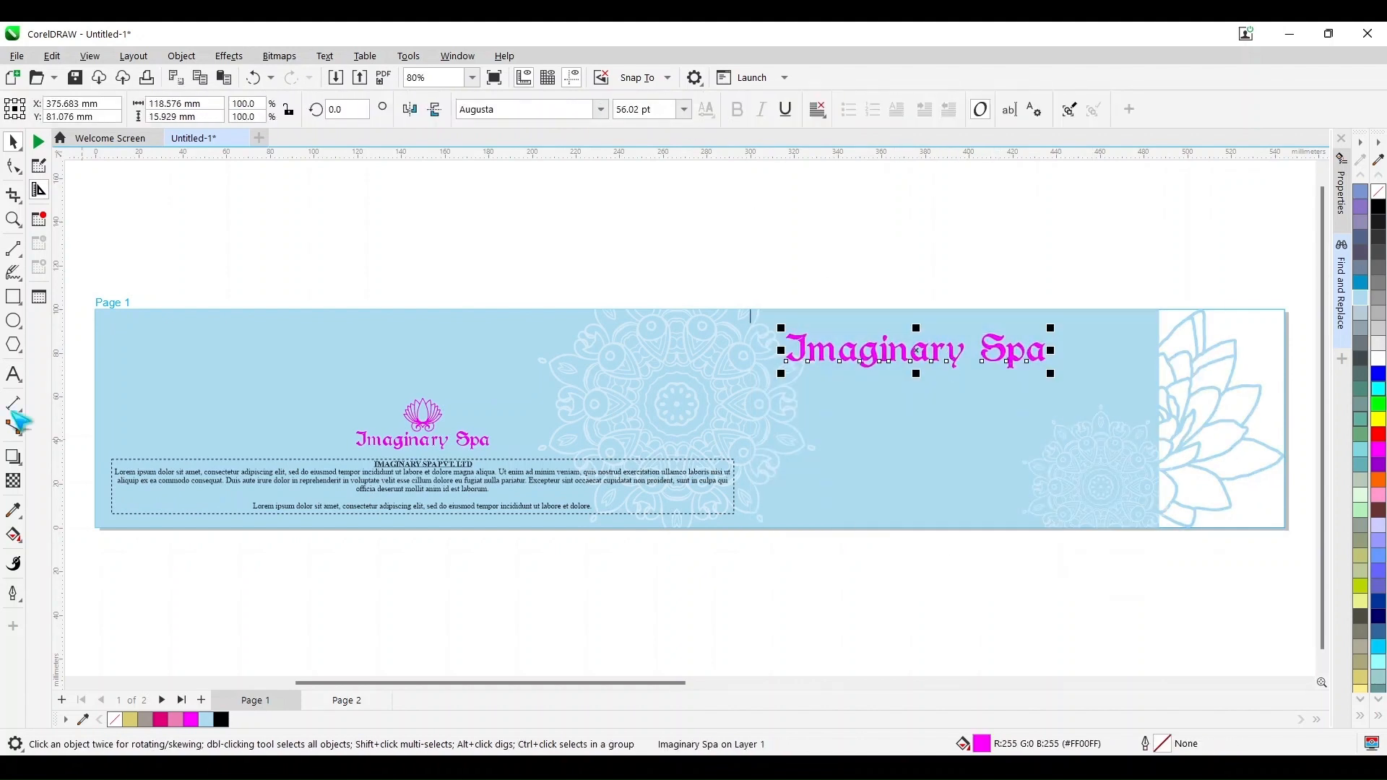
Replace the enlarged Imaginary Spa lettering with the copied headline "Indulge in Serenity: Spa Bliss Awaits You!"
{"action": "left_click", "coordinate": [13, 373]}
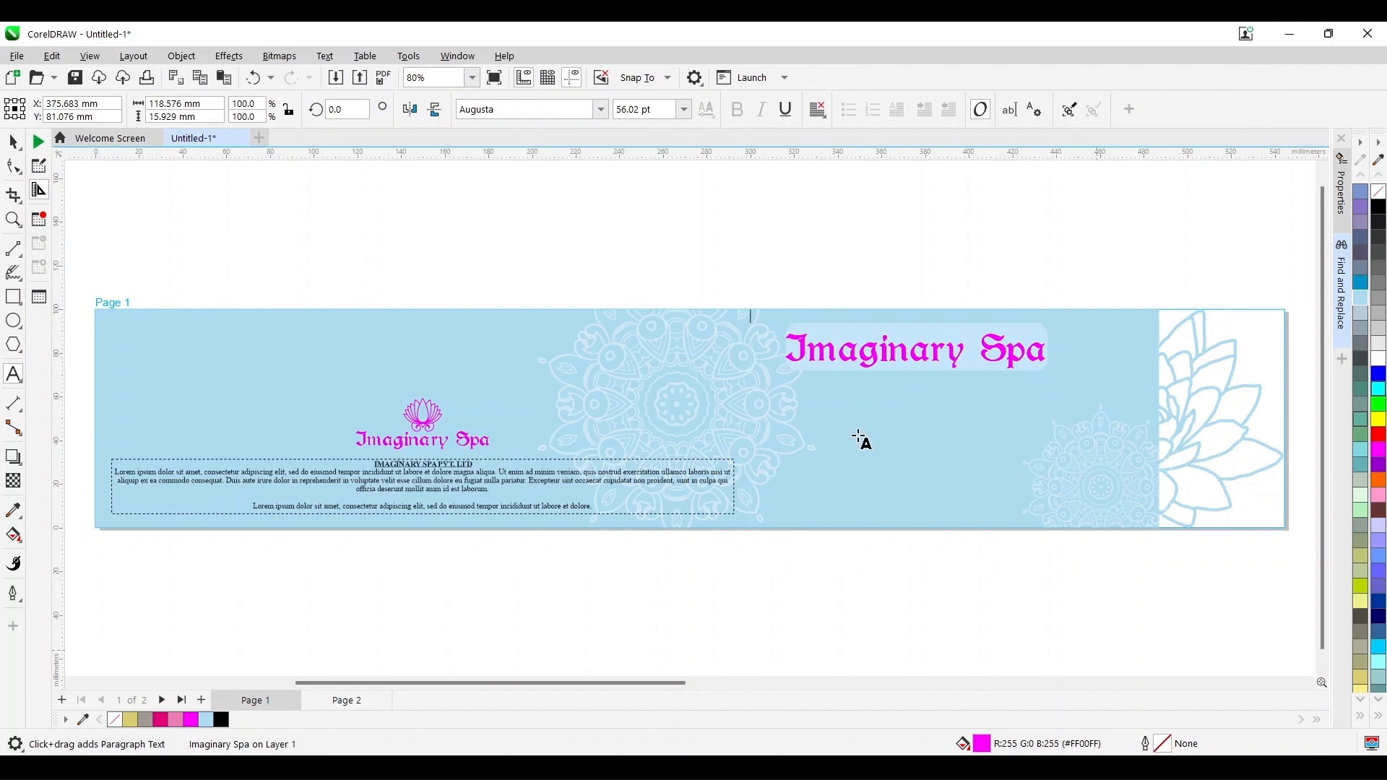
{"action": "triple_click", "coordinate": [845, 347]}
{"action": "key", "text": "ctrl+v"}
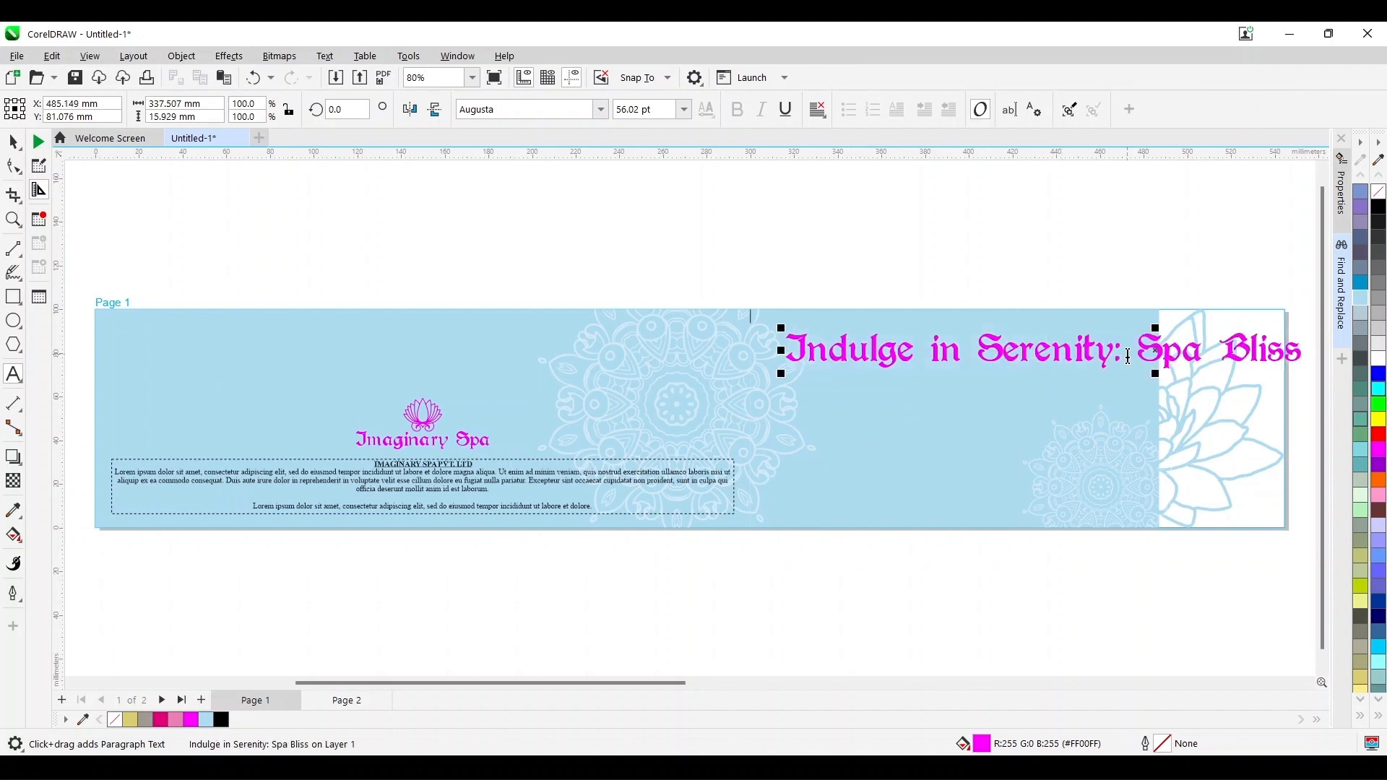
Cut "Spa Bliss Awaits You!" from the headline and paste it as a separate text object below "Indulge in Serenity:"
{"action": "key", "text": "shift+Right"}
{"action": "key", "text": "shift+Right"}
{"action": "key", "text": "shift+Right"}
{"action": "key", "text": "shift+Right"}
{"action": "key", "text": "shift+Right"}
{"action": "key", "text": "shift+Right"}
{"action": "key", "text": "shift+Right"}
{"action": "key", "text": "shift+Right"}
{"action": "key", "text": "shift+Right"}
{"action": "key", "text": "shift+Right"}
{"action": "key", "text": "shift+Right"}
{"action": "key", "text": "shift+Right"}
{"action": "key", "text": "shift+Right"}
{"action": "key", "text": "shift+Right"}
{"action": "key", "text": "shift+Right"}
{"action": "key", "text": "shift+Right"}
{"action": "key", "text": "shift+Right"}
{"action": "key", "text": "shift+Right"}
{"action": "key", "text": "shift+Right"}
{"action": "key", "text": "shift+Right"}
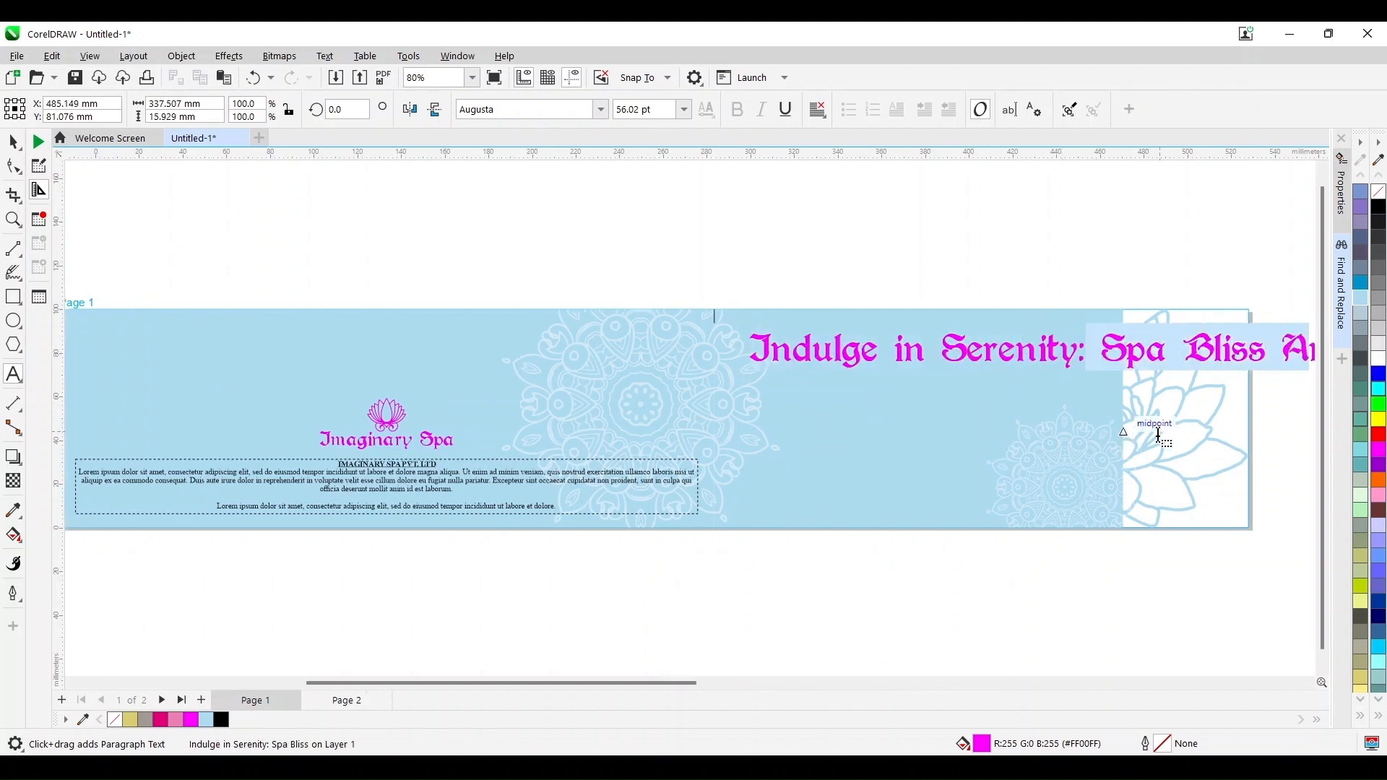
{"action": "key", "text": "ctrl+x"}
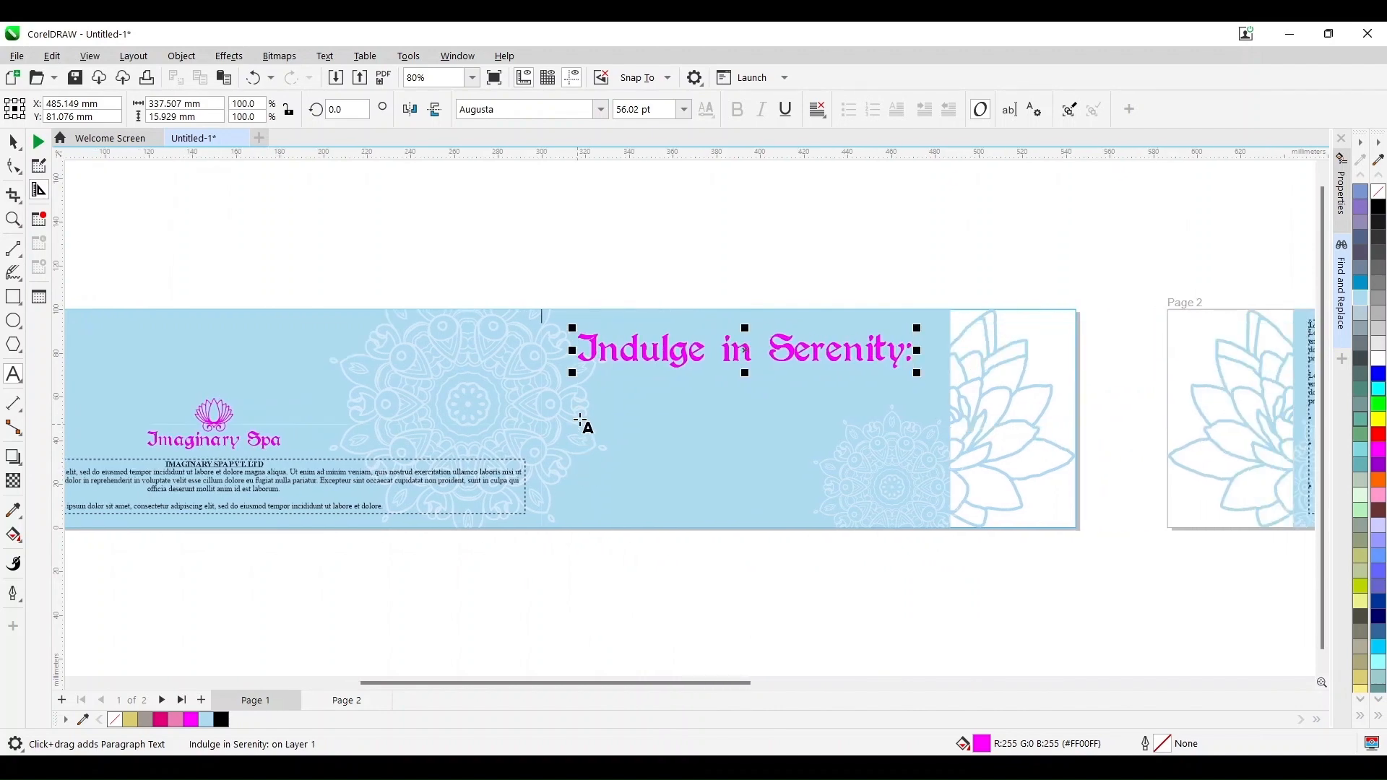
{"action": "left_click", "coordinate": [662, 494]}
{"action": "key", "text": "ctrl+v"}
Set both magenta headline lines to a font size of 55 pt
{"action": "left_click", "coordinate": [13, 143]}
{"action": "left_click", "coordinate": [13, 220]}
{"action": "left_click_drag", "start_coordinate": [542, 282], "coordinate": [1069, 588]}
{"action": "left_click", "coordinate": [13, 141]}
{"action": "left_click", "coordinate": [332, 265]}
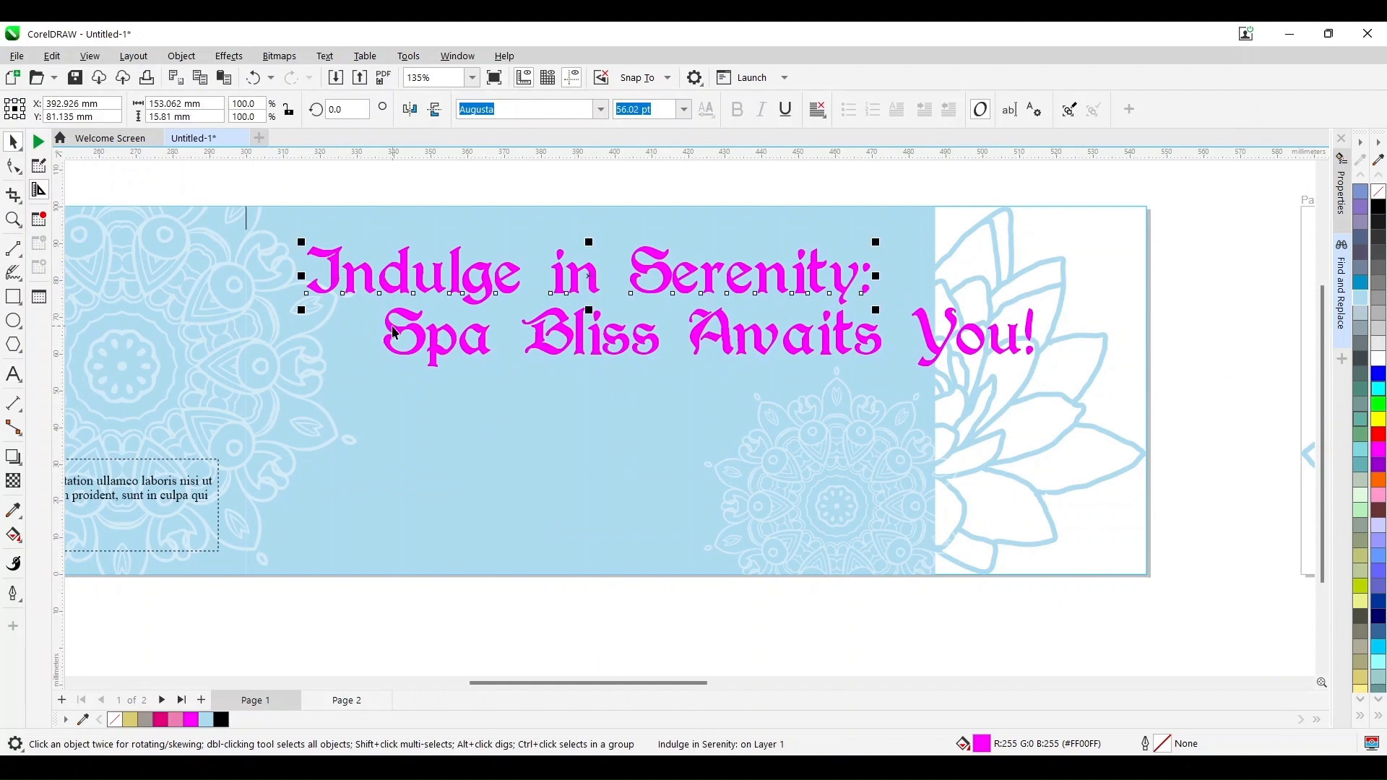
{"action": "left_click", "coordinate": [392, 333], "text": "shift"}
{"action": "left_click", "coordinate": [664, 109]}
{"action": "type", "text": "55"}
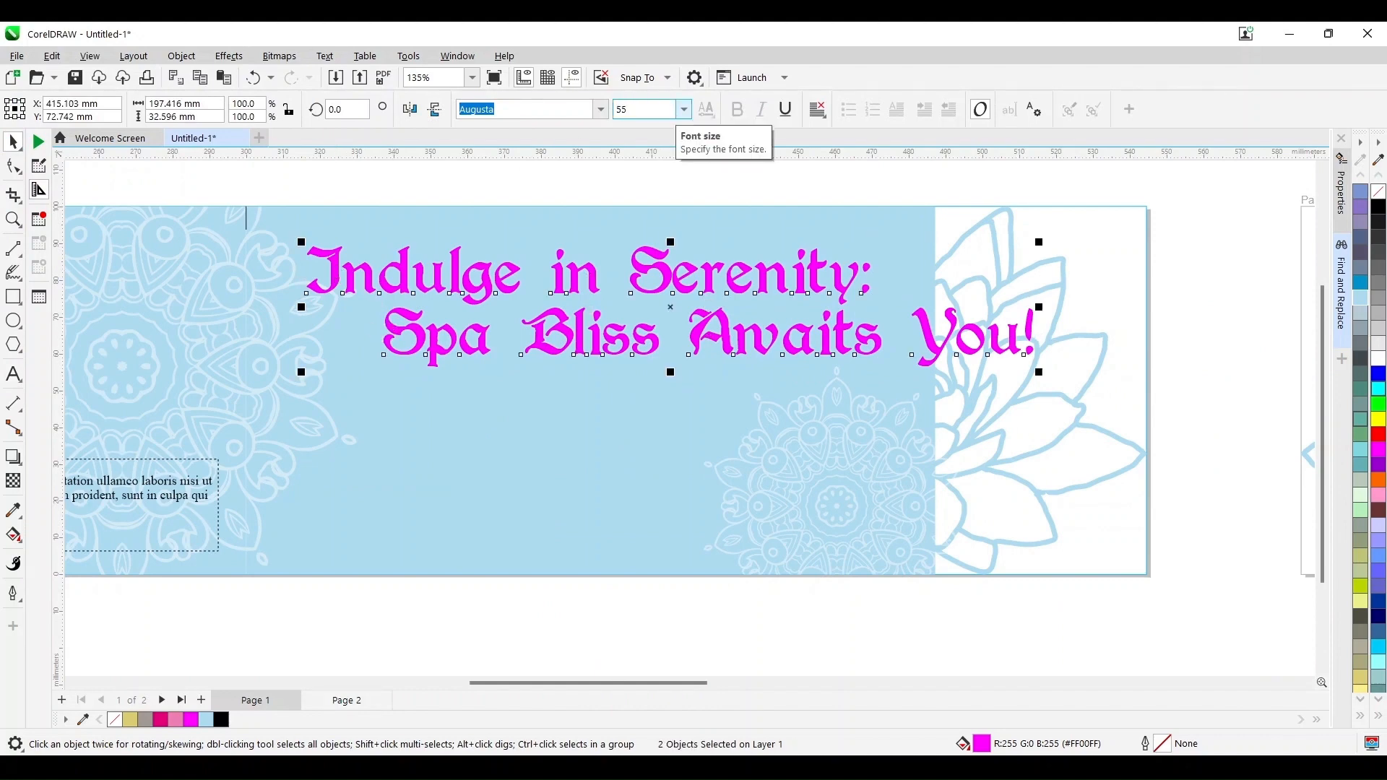
{"action": "key", "text": "Return"}
{"action": "left_click", "coordinate": [605, 346]}
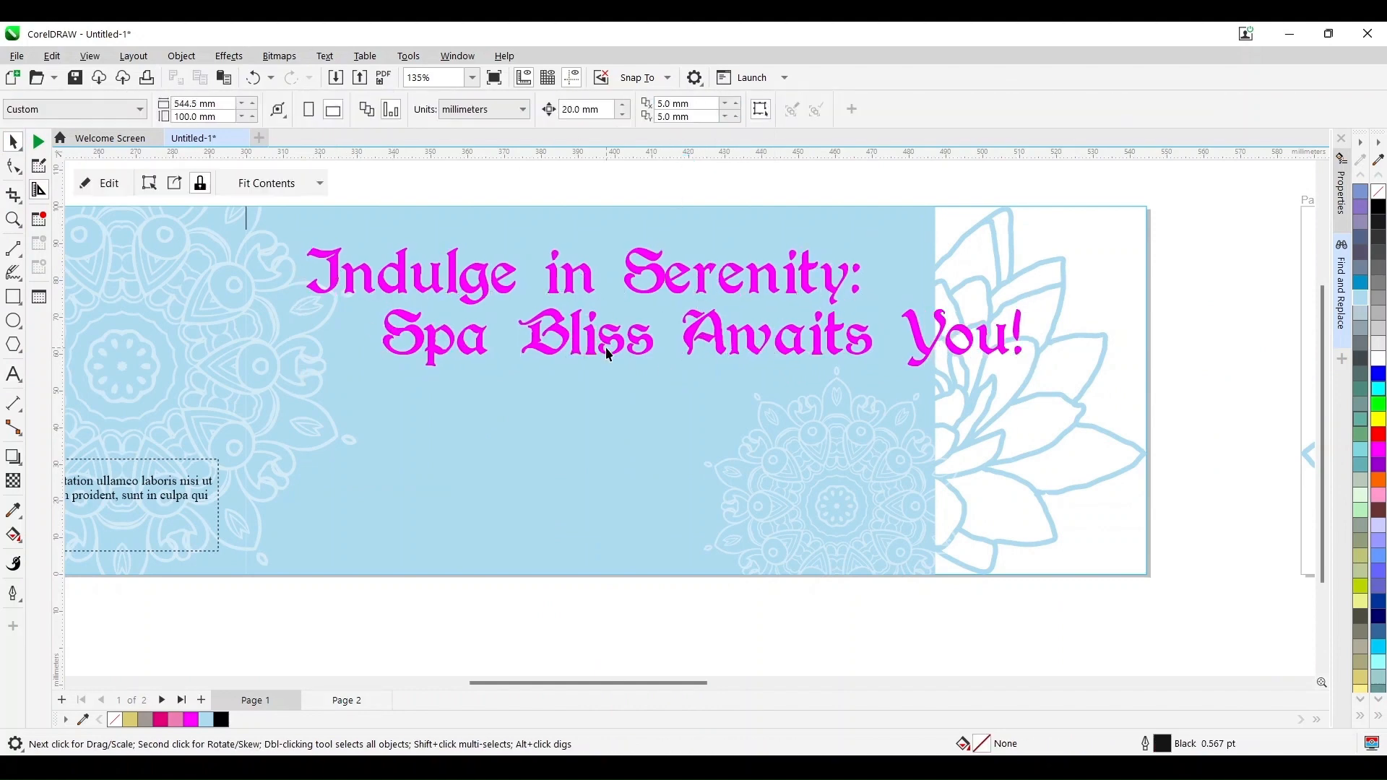
{"action": "left_click", "coordinate": [697, 343]}
{"action": "left_click_drag", "start_coordinate": [731, 343], "coordinate": [674, 436]}
{"action": "key", "text": "ctrl+z"}
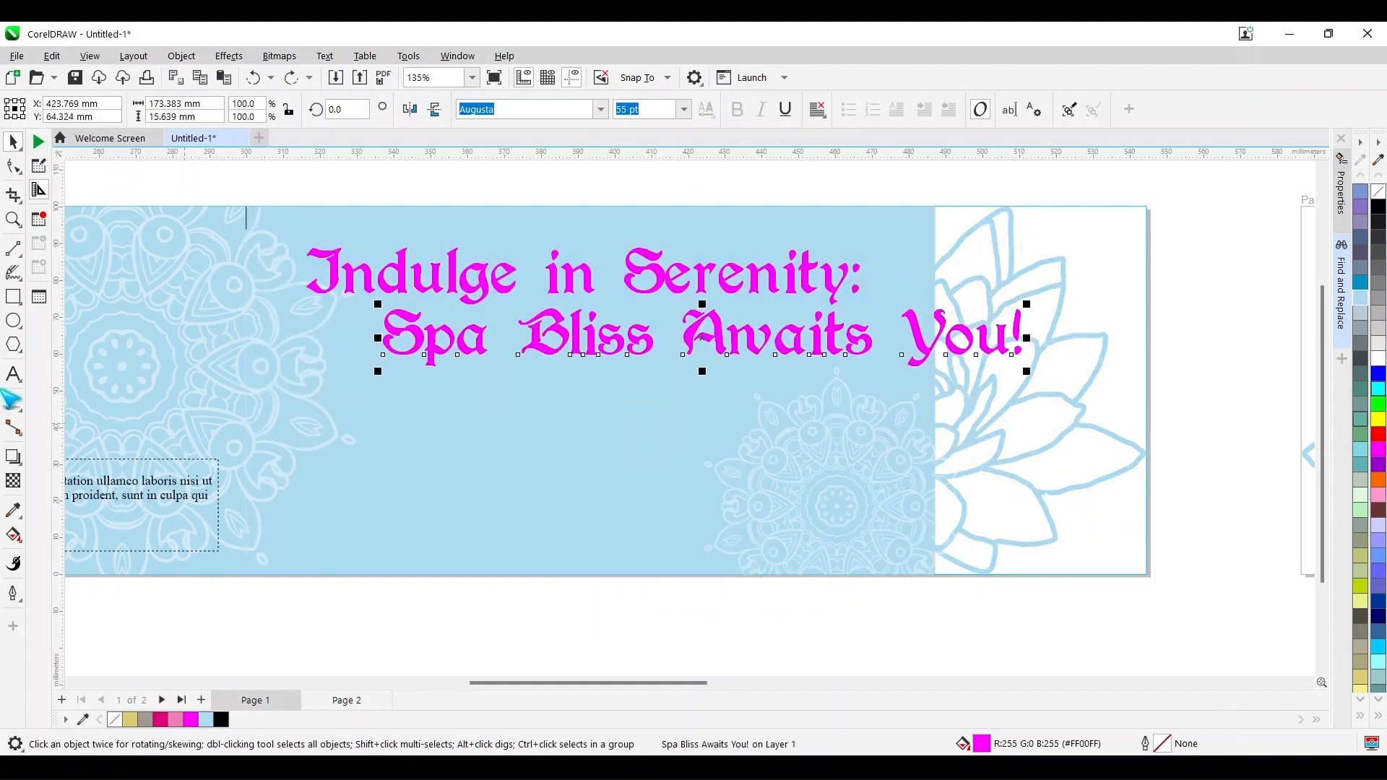
Split "Awaits You!" off the second headline line and paste it as a separate text object beneath "Spa Bliss"
{"action": "left_click", "coordinate": [13, 373]}
{"action": "left_click_drag", "start_coordinate": [656, 333], "coordinate": [1050, 333]}
{"action": "key", "text": "ctrl+x"}
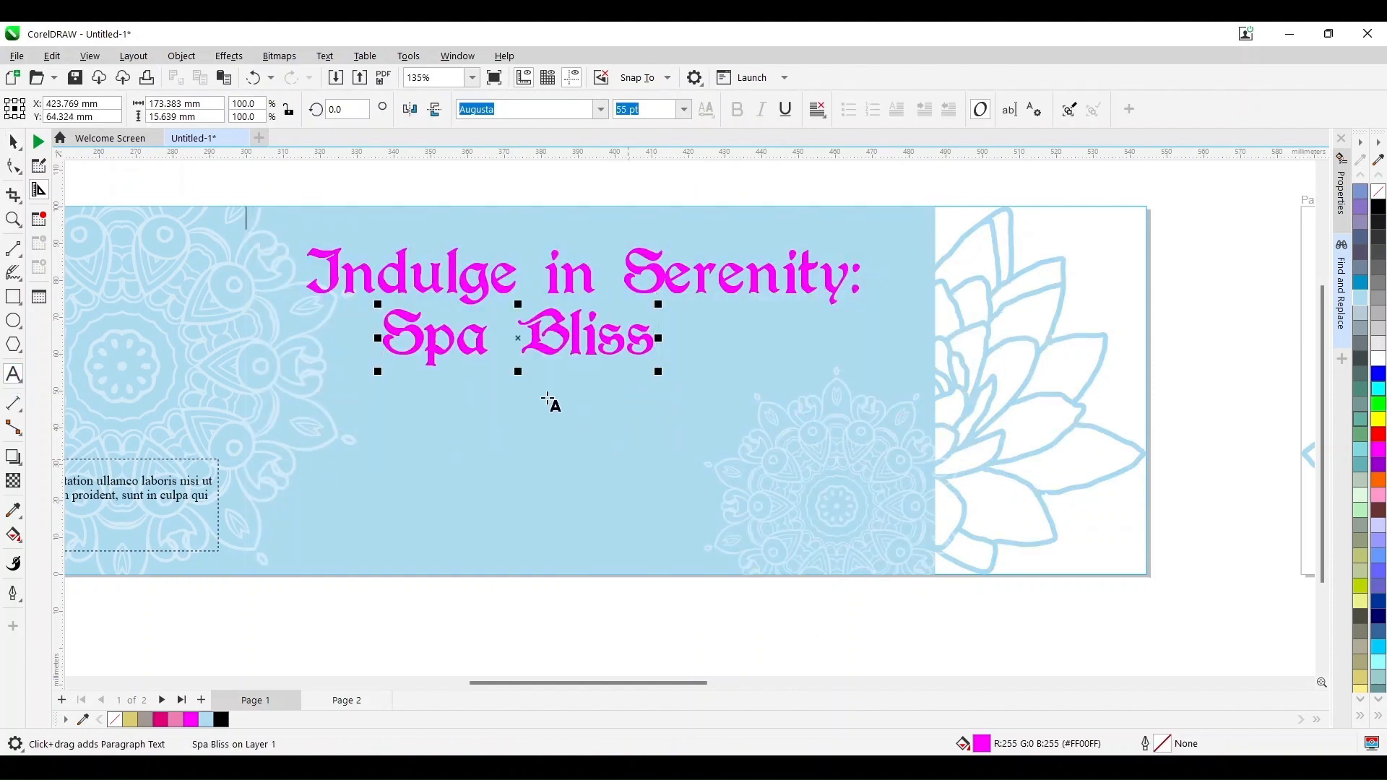
{"action": "key", "text": "Escape"}
{"action": "key", "text": "ctrl+v"}
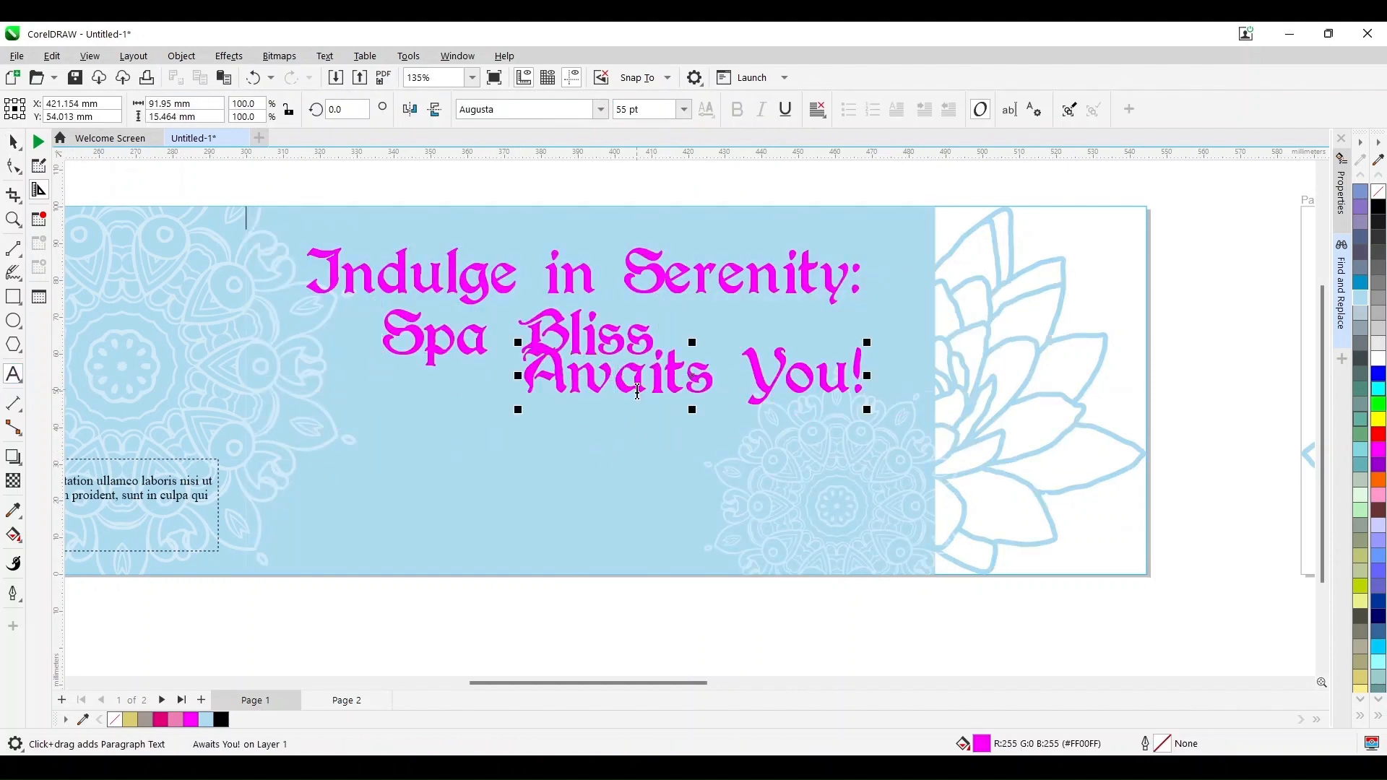
{"action": "key", "text": "BackSpace"}
{"action": "type", "text": "w"}
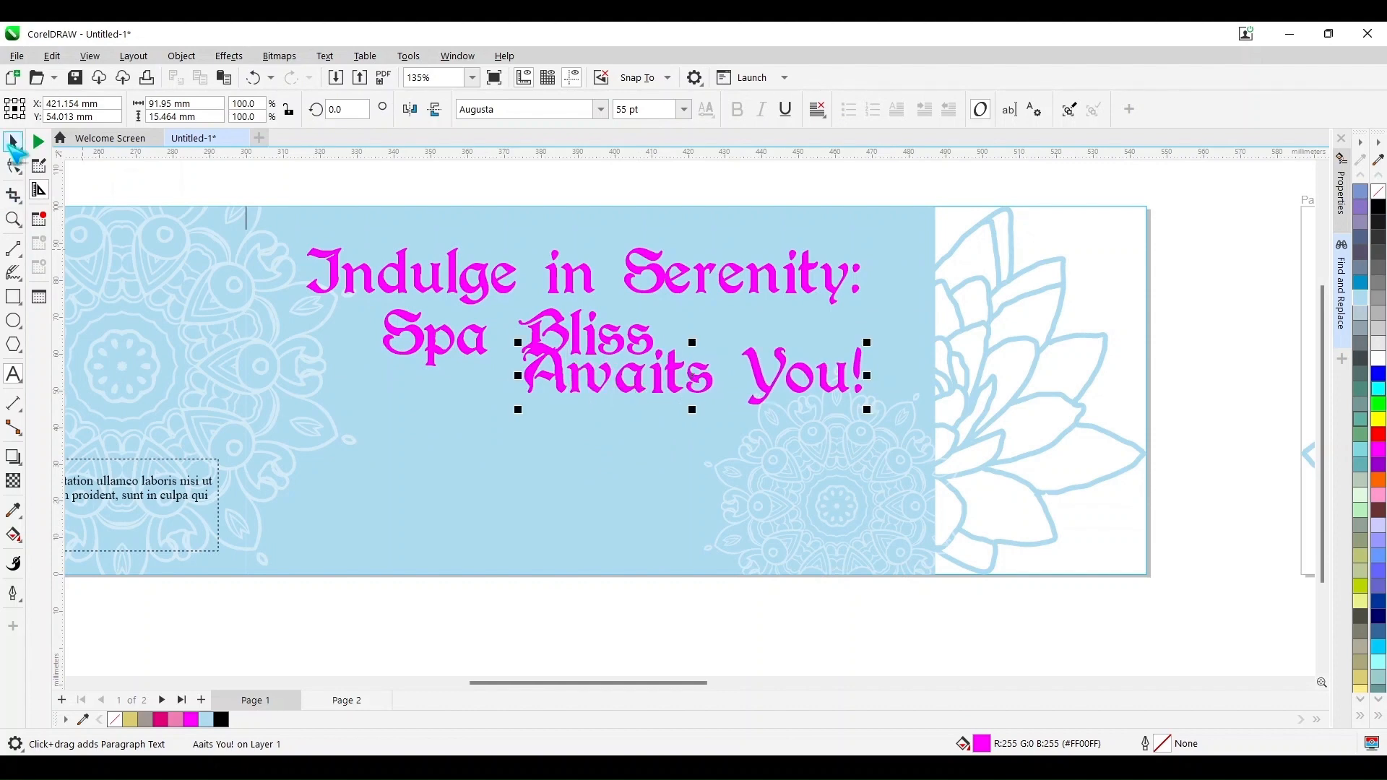
Change the font of all three headline text objects to Baskerville WGL4 BT Normal-Italic
{"action": "left_click", "coordinate": [13, 142]}
{"action": "left_click", "coordinate": [271, 187]}
{"action": "left_click", "coordinate": [600, 109]}
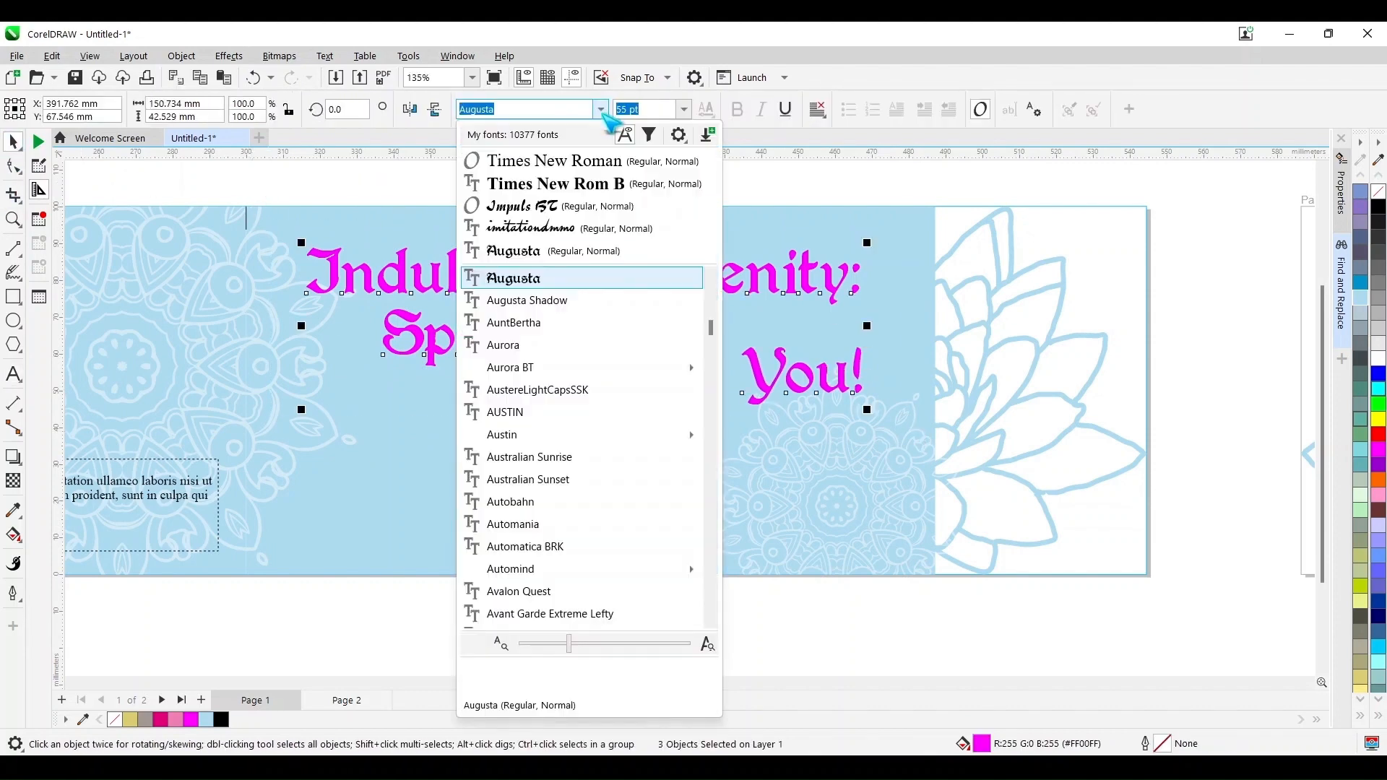
{"action": "scroll", "coordinate": [571, 497], "scroll_direction": "down", "scroll_amount": 2}
{"action": "scroll", "coordinate": [571, 497], "scroll_direction": "down", "scroll_amount": 15}
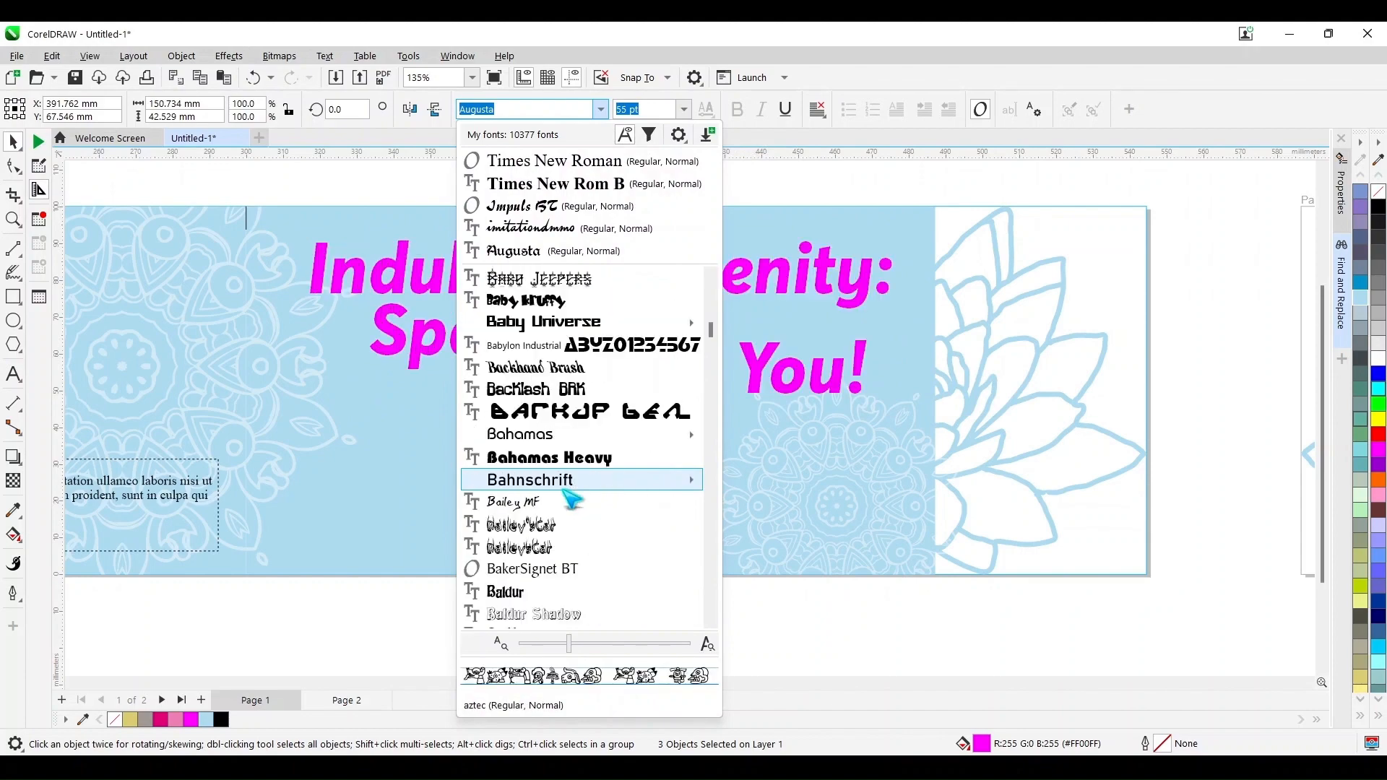
{"action": "scroll", "coordinate": [571, 497], "scroll_direction": "down", "scroll_amount": 10}
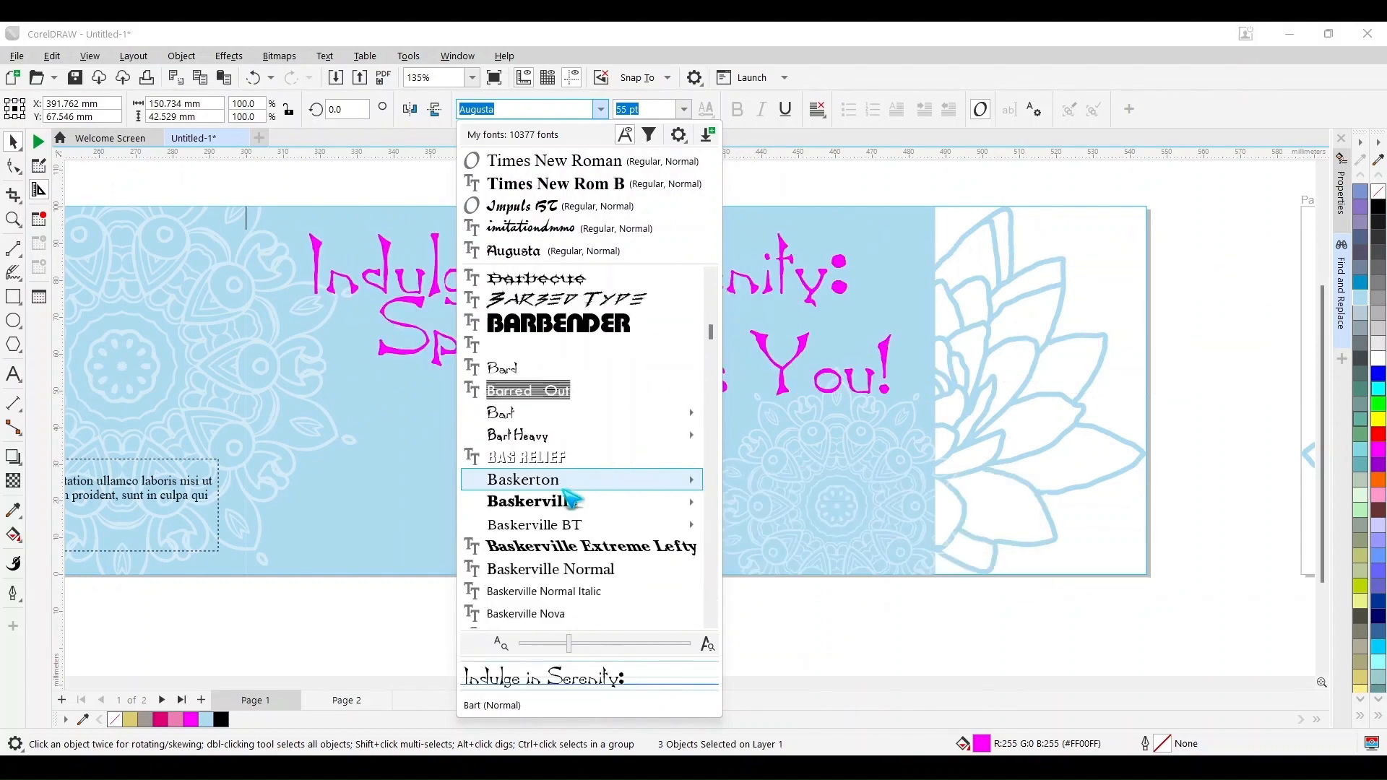
{"action": "mouse_move", "coordinate": [581, 323]}
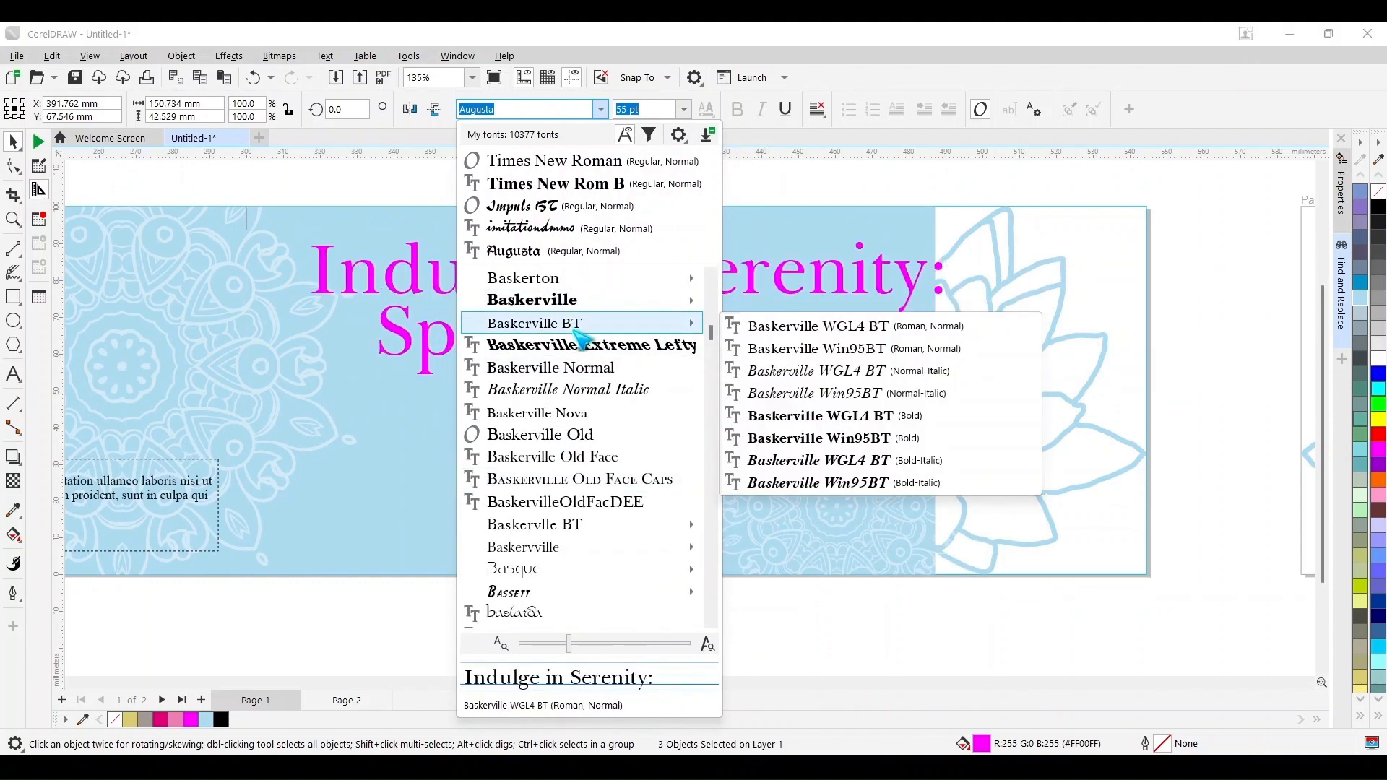
{"action": "left_click", "coordinate": [811, 371]}
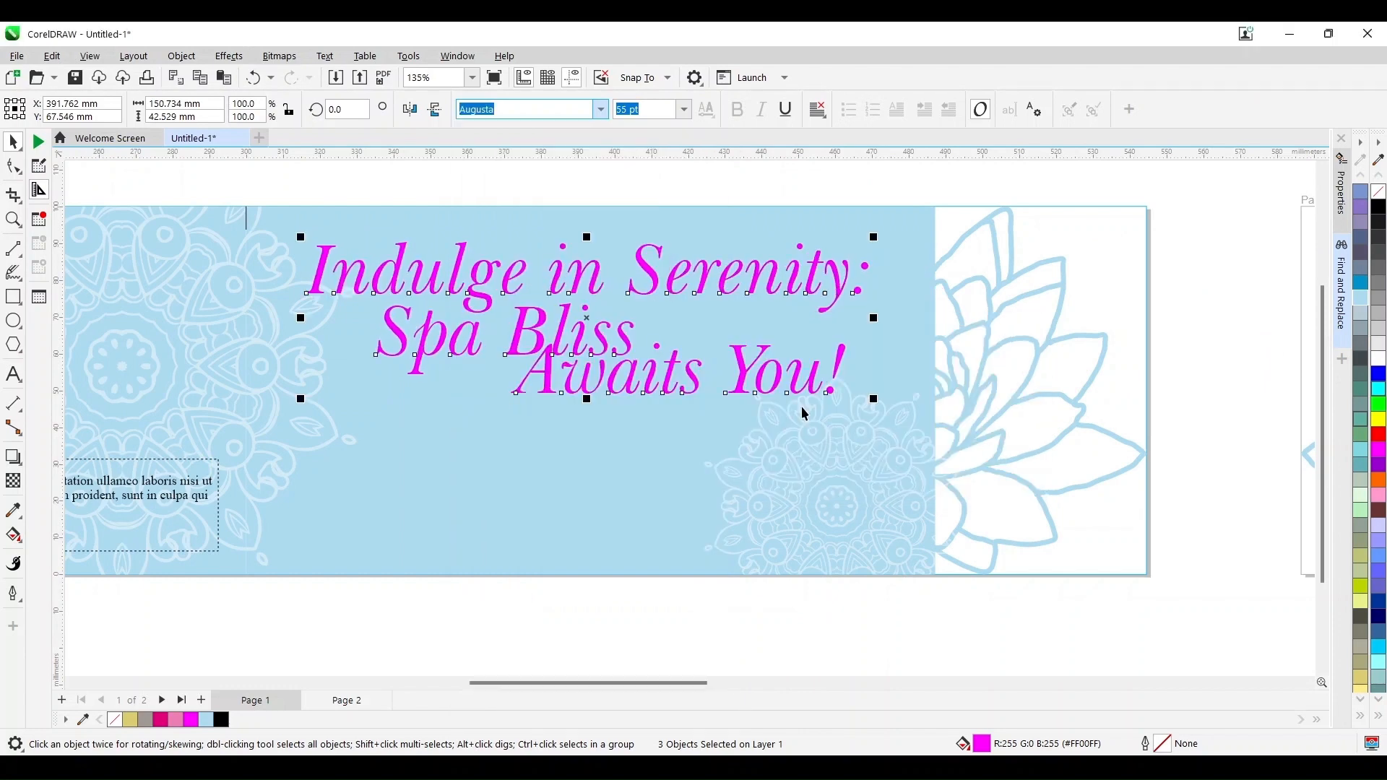
Set the IMAGINARY SPA PVT. LTD text frame in upright Baskerville WGL4 BT and extend its bottom edge to a height of about 28.5 mm
{"action": "left_click", "coordinate": [485, 659]}
{"action": "left_click_drag", "start_coordinate": [549, 683], "coordinate": [365, 683]}
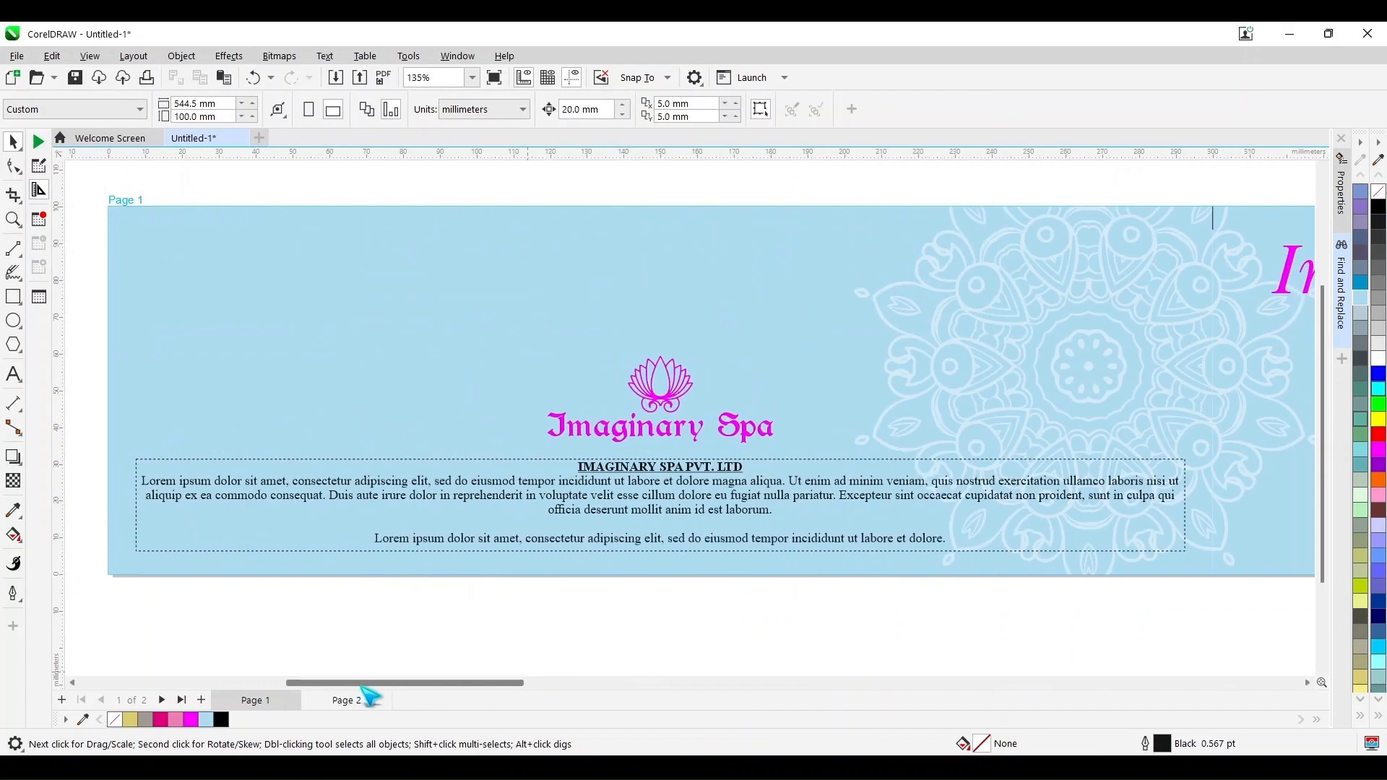
{"action": "left_click", "coordinate": [635, 484]}
{"action": "left_click", "coordinate": [600, 109]}
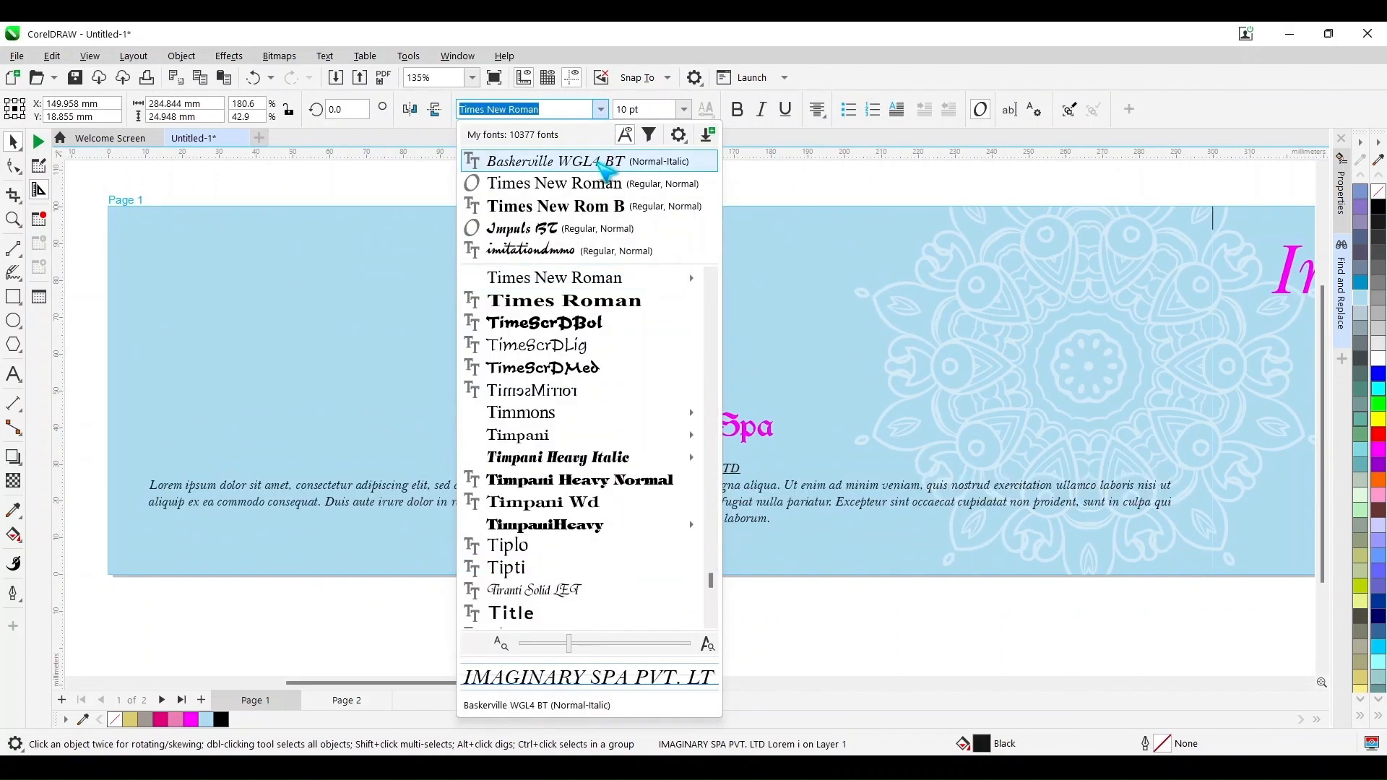
{"action": "left_click", "coordinate": [571, 161]}
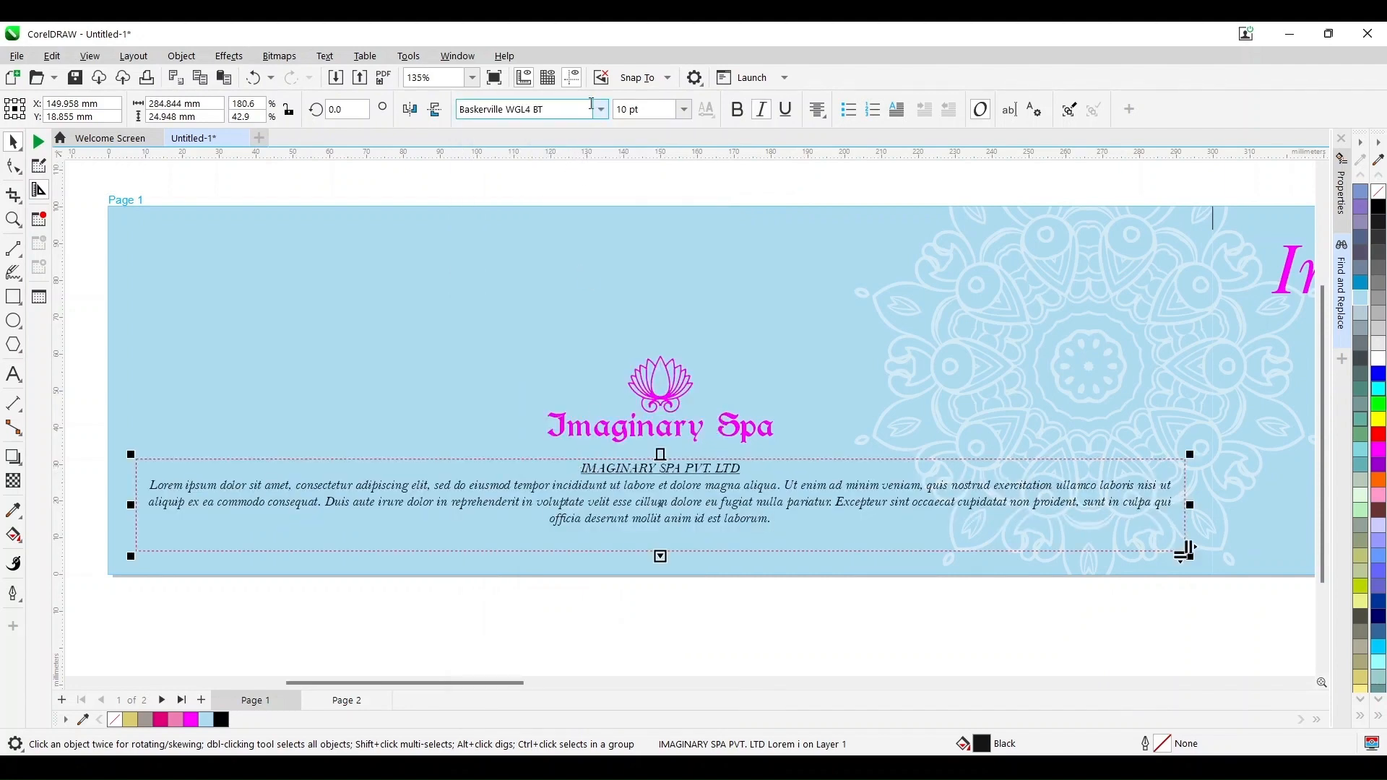
{"action": "left_click", "coordinate": [600, 109]}
{"action": "mouse_move", "coordinate": [628, 278]}
{"action": "left_click", "coordinate": [811, 285]}
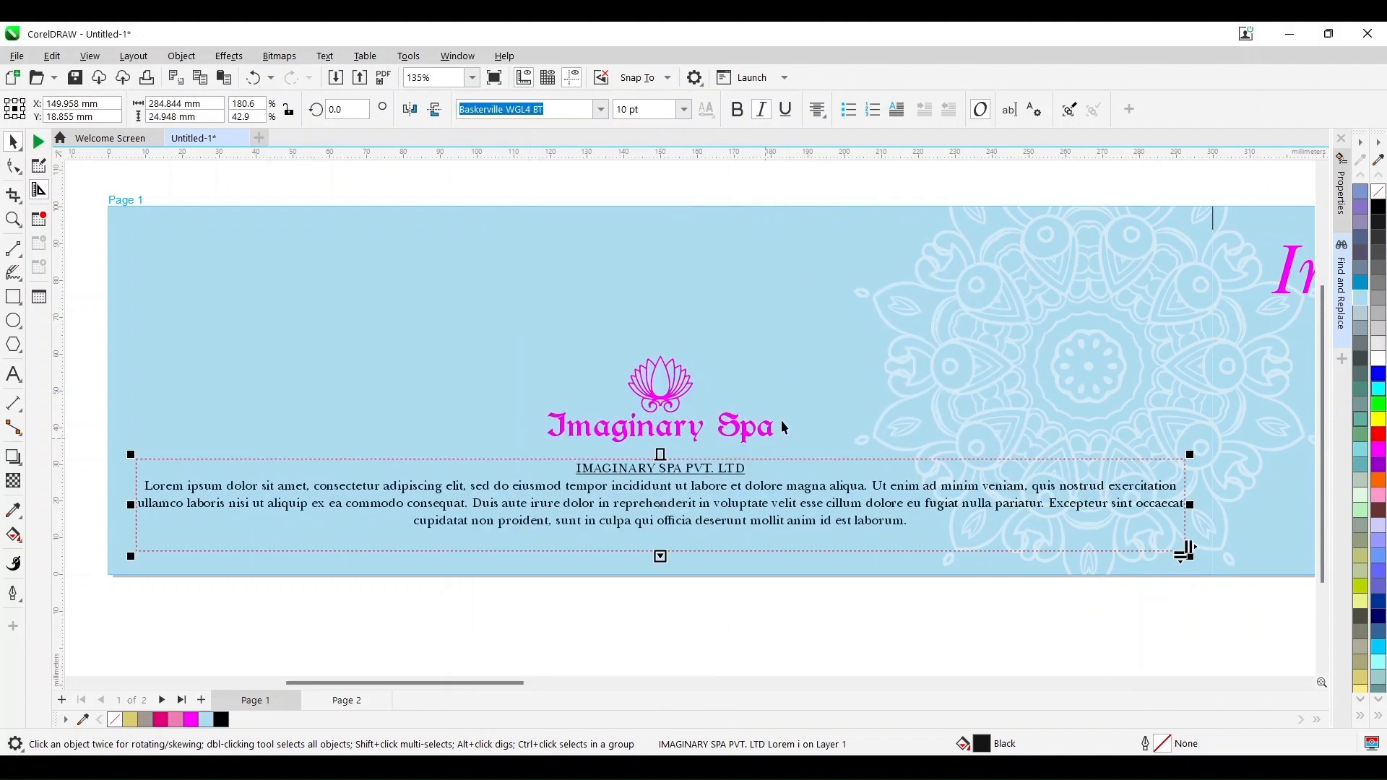
{"action": "left_click_drag", "start_coordinate": [661, 556], "coordinate": [662, 568]}
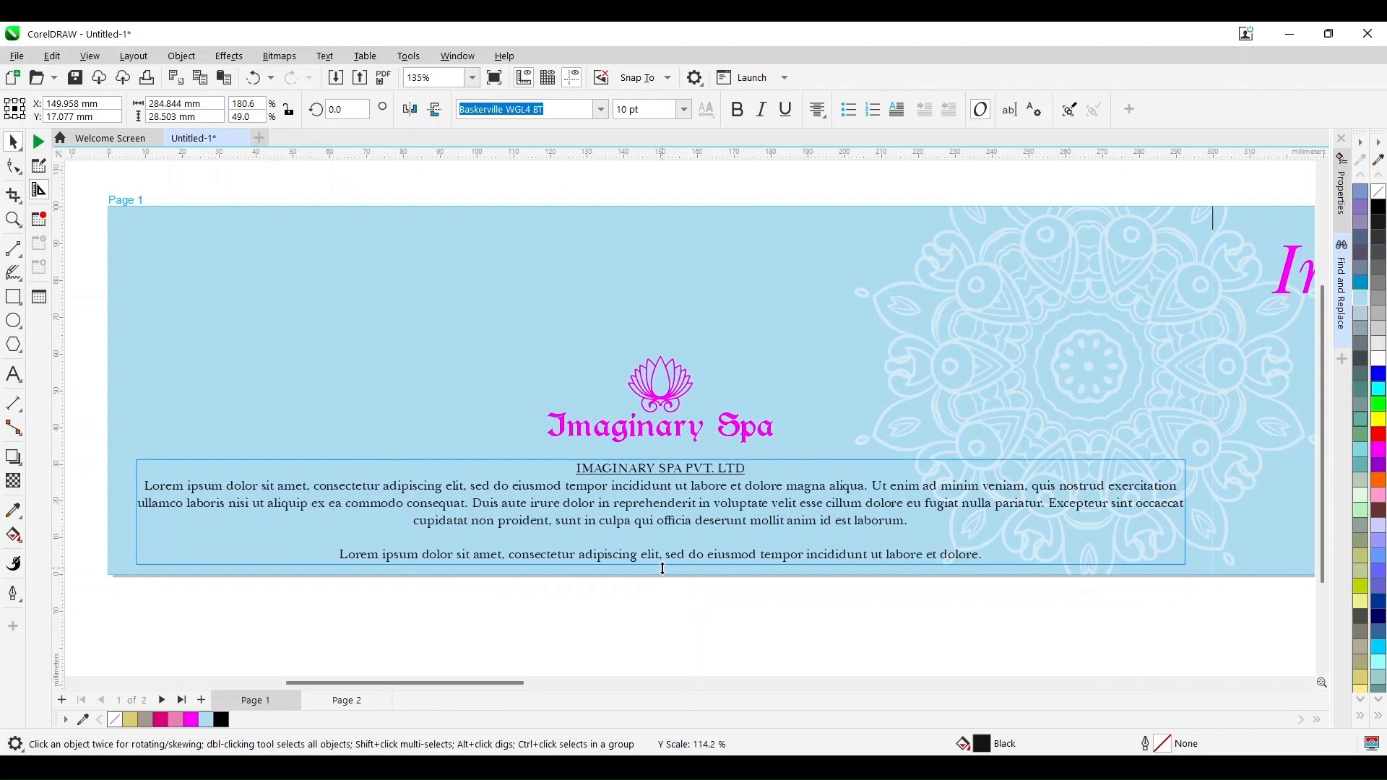
Move the "Spa Bliss" and "Awaits You!" headline lines lower on the cover, clear of the first headline line
{"action": "left_click_drag", "start_coordinate": [485, 683], "coordinate": [681, 682]}
{"action": "left_click", "coordinate": [499, 330]}
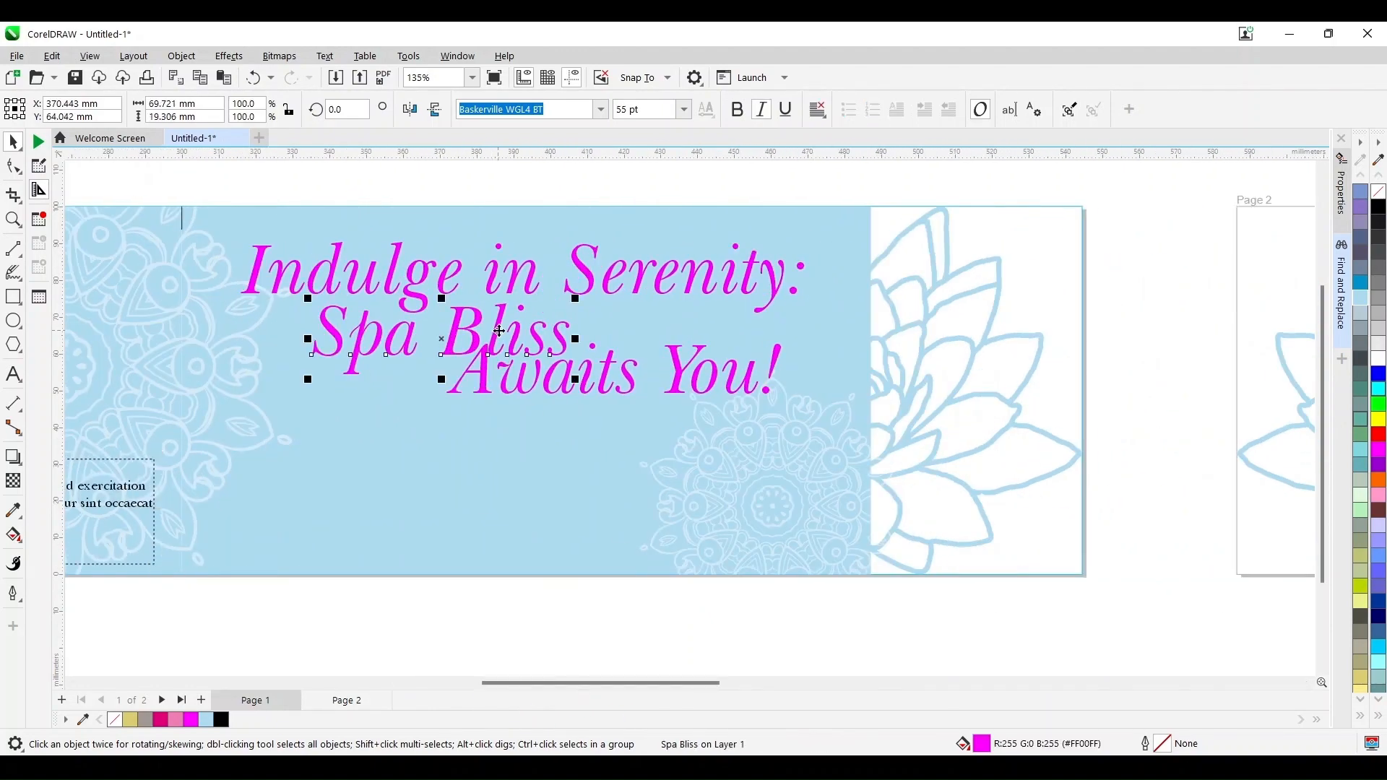
{"action": "left_click_drag", "start_coordinate": [498, 330], "coordinate": [531, 351]}
{"action": "left_click", "coordinate": [623, 387]}
{"action": "left_click_drag", "start_coordinate": [631, 380], "coordinate": [678, 528]}
{"action": "left_click_drag", "start_coordinate": [543, 359], "coordinate": [606, 457]}
Split "Serenity:" off the first headline line and paste it as a separate text object beneath "Indulge in"
{"action": "left_click", "coordinate": [551, 304]}
{"action": "key", "text": "F8"}
{"action": "left_click_drag", "start_coordinate": [545, 274], "coordinate": [841, 269]}
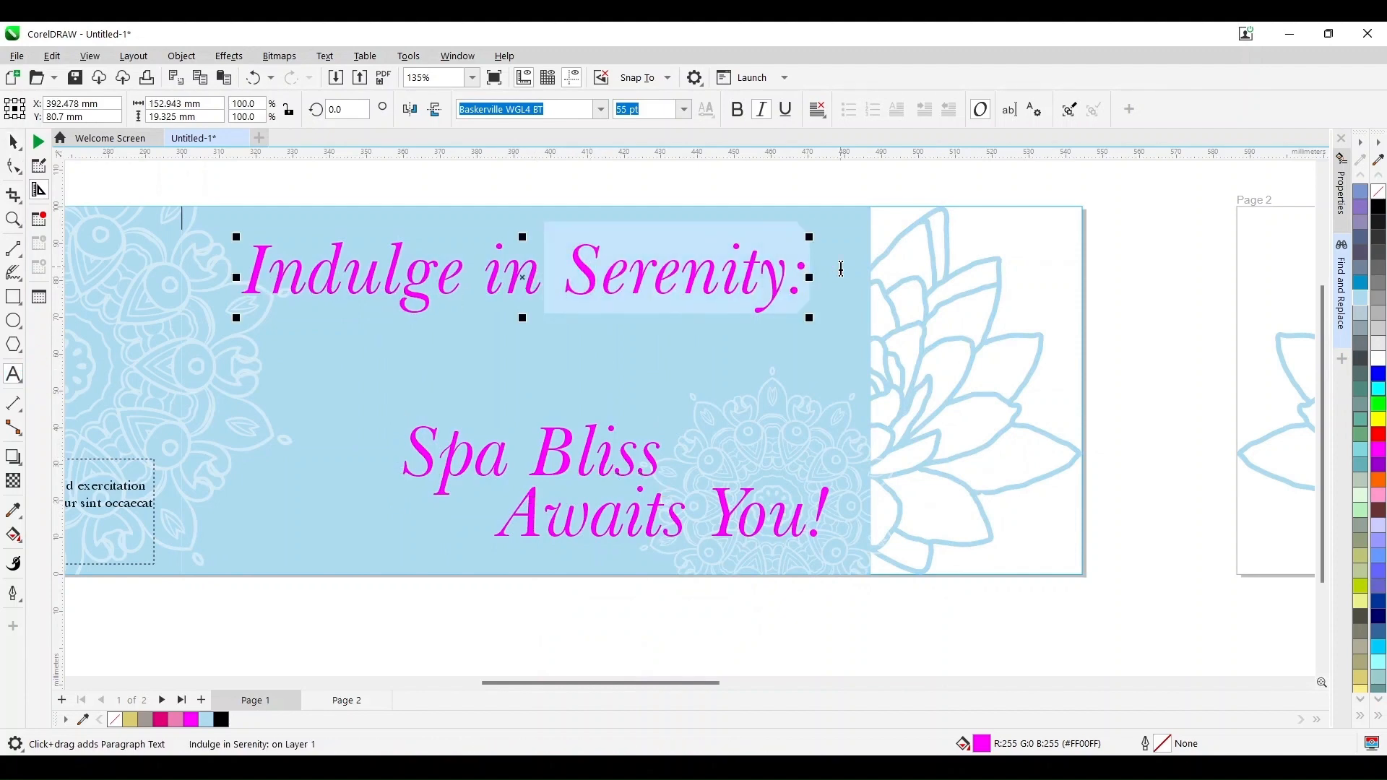
{"action": "key", "text": "ctrl+x"}
{"action": "left_click", "coordinate": [428, 349]}
{"action": "key", "text": "ctrl+v"}
{"action": "left_click", "coordinate": [13, 141]}
{"action": "left_click_drag", "start_coordinate": [471, 325], "coordinate": [444, 330]}
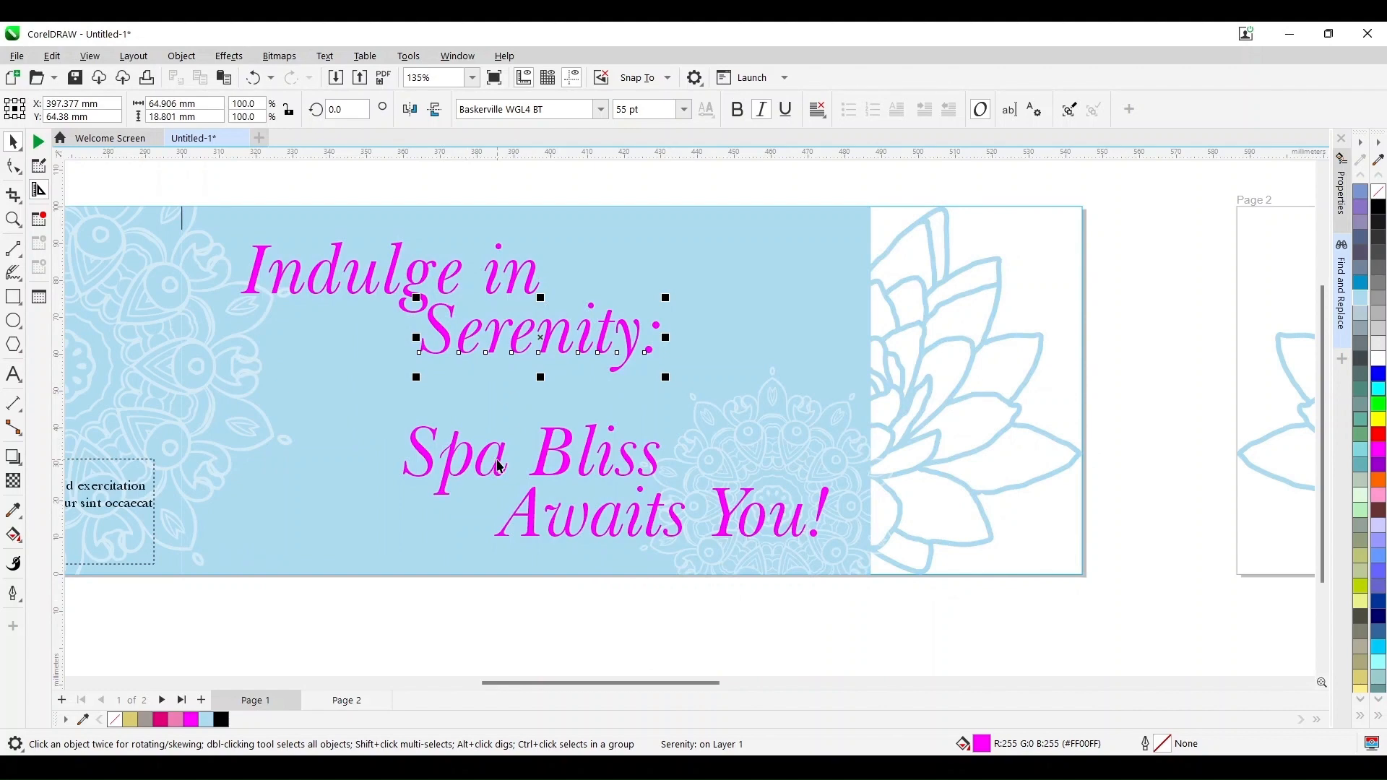
Arrange the four headline lines into an evenly spaced, staggered block and enlarge the whole block to fill the blue front panel
{"action": "left_click_drag", "start_coordinate": [498, 466], "coordinate": [482, 464]}
{"action": "left_click", "coordinate": [446, 359], "text": "shift"}
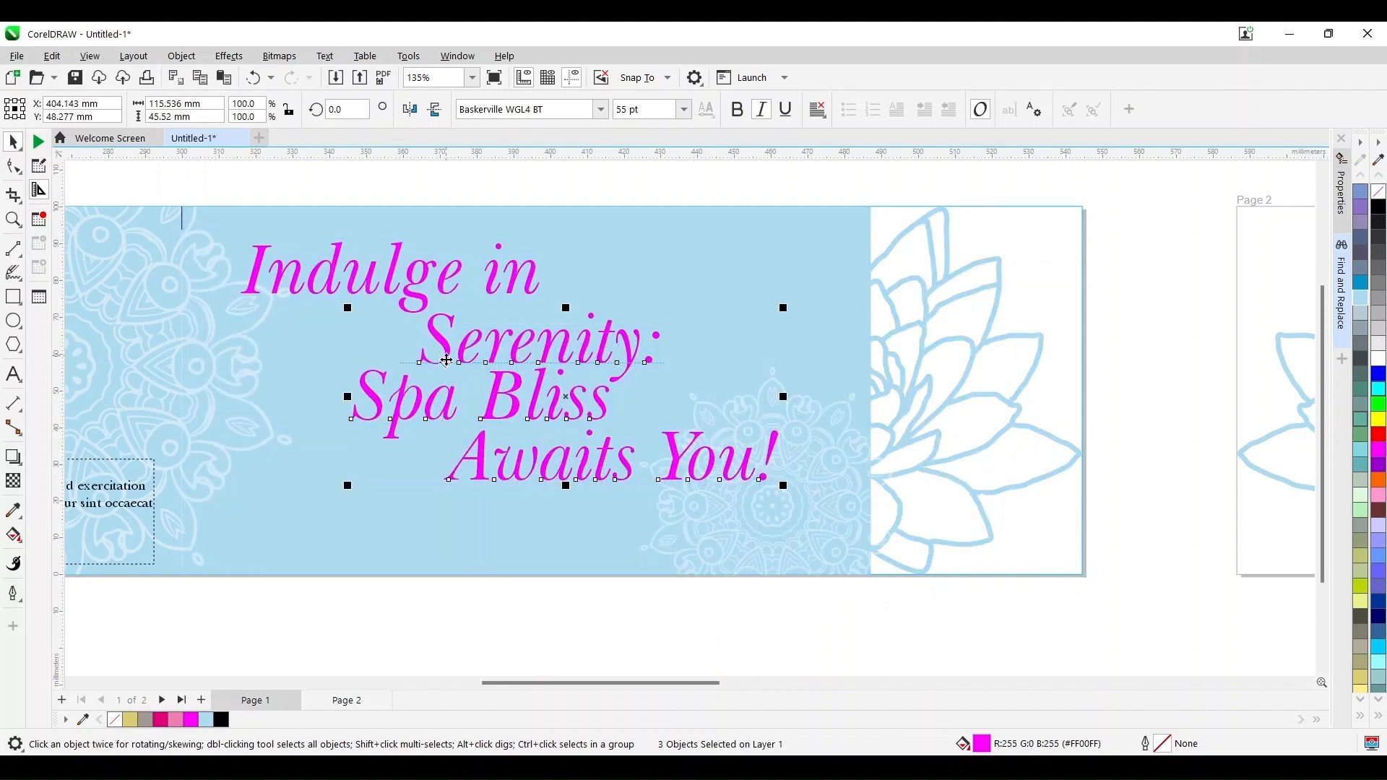
{"action": "left_click_drag", "start_coordinate": [497, 392], "coordinate": [495, 406]}
{"action": "left_click", "coordinate": [422, 303], "text": "shift"}
{"action": "left_click_drag", "start_coordinate": [783, 500], "coordinate": [857, 567]}
Change the font of both lorem ipsum text frames on page 2 to Baskerville WGL4 BT
{"action": "scroll", "coordinate": [721, 562], "scroll_direction": "down", "scroll_amount": 2}
{"action": "left_click_drag", "start_coordinate": [634, 682], "coordinate": [854, 683]}
{"action": "left_click", "coordinate": [557, 478]}
{"action": "left_click", "coordinate": [858, 448], "text": "shift"}
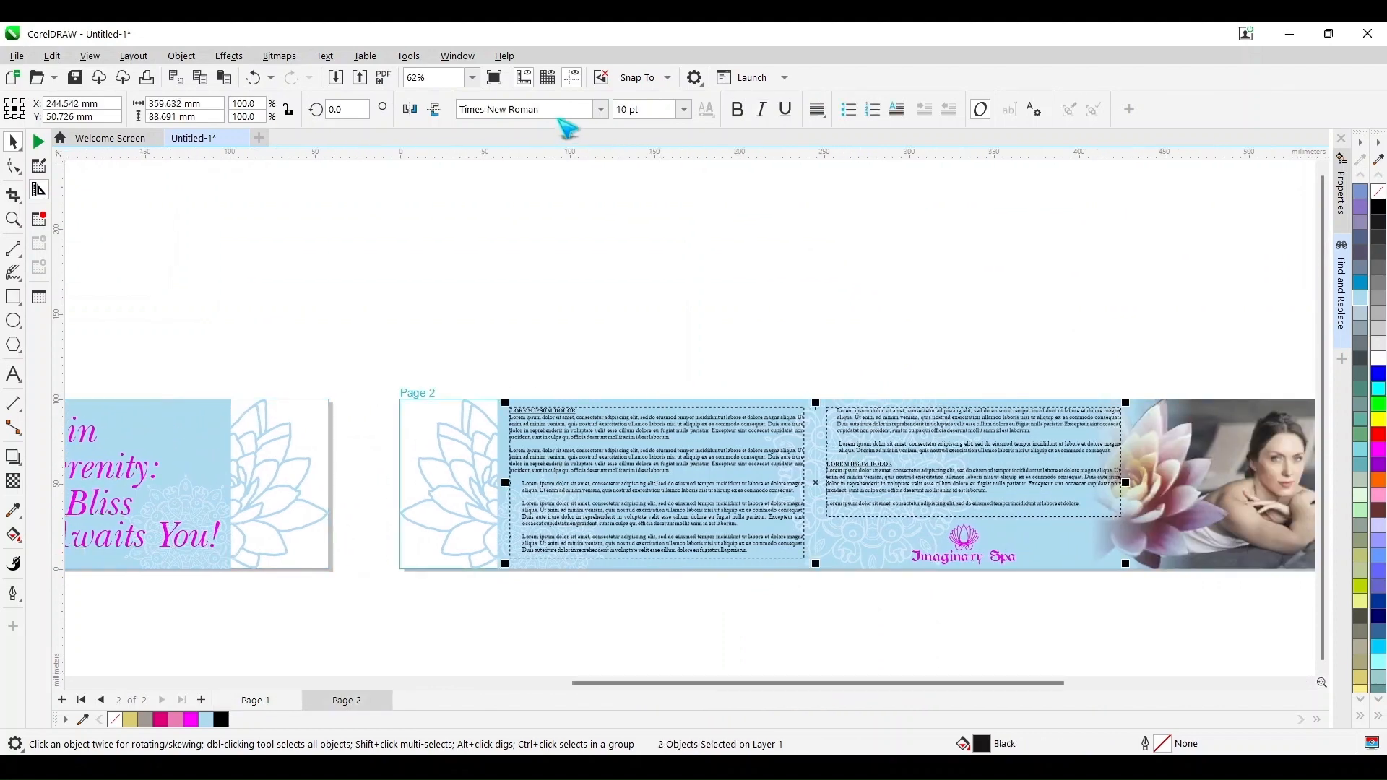
{"action": "left_click", "coordinate": [601, 112]}
{"action": "left_click", "coordinate": [583, 163]}
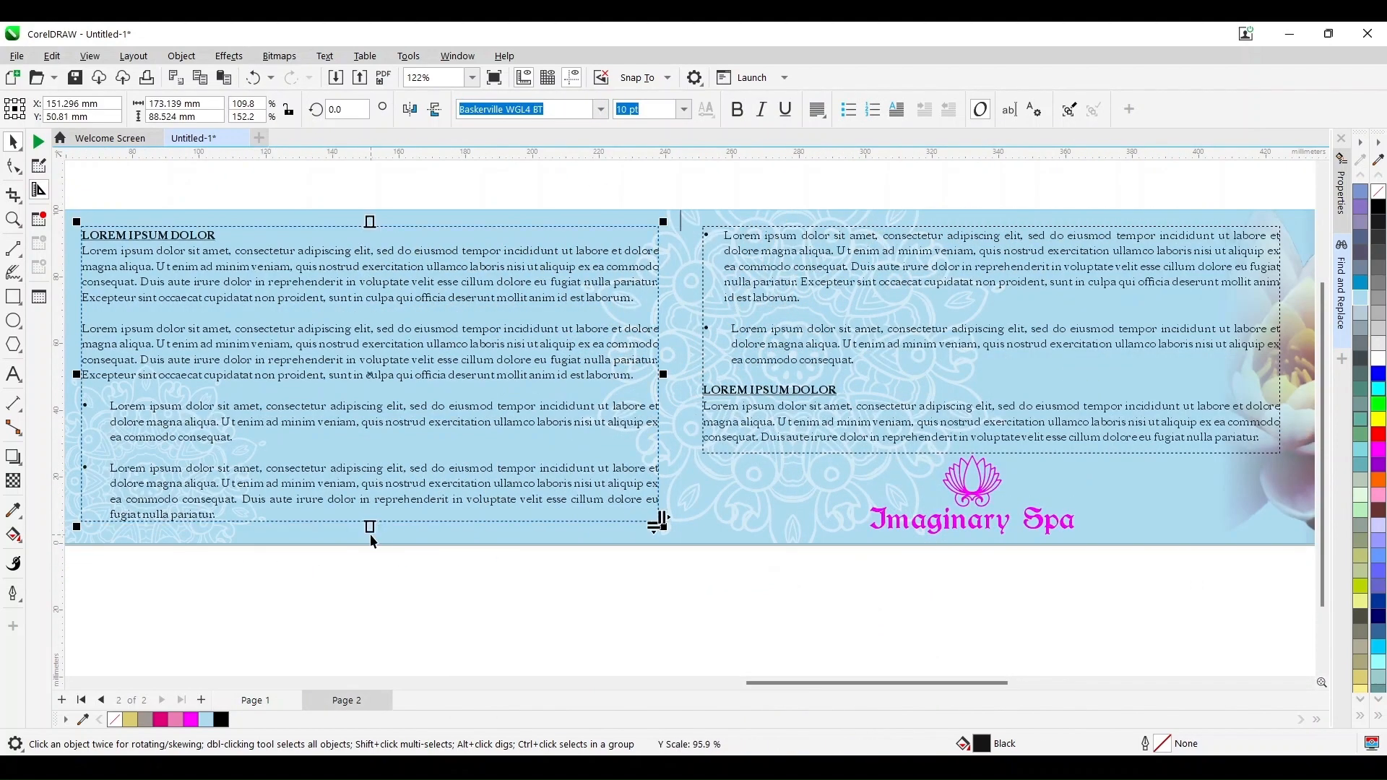
Select all the inner-spread artwork on page 2 and cut it from the page
{"action": "left_click", "coordinate": [391, 587]}
{"action": "key", "text": "shift+F4"}
{"action": "left_click", "coordinate": [471, 78]}
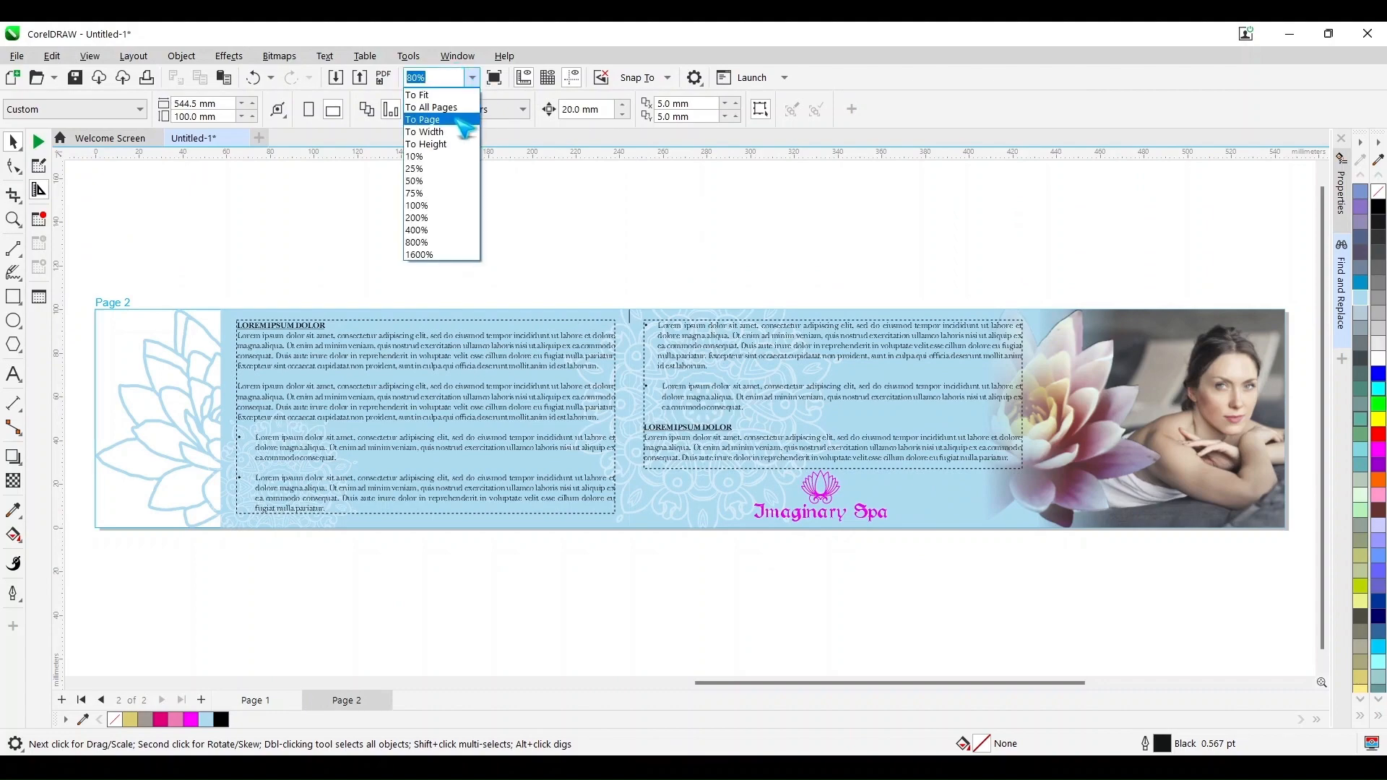
{"action": "left_click", "coordinate": [456, 120]}
{"action": "left_click_drag", "start_coordinate": [728, 683], "coordinate": [614, 696]}
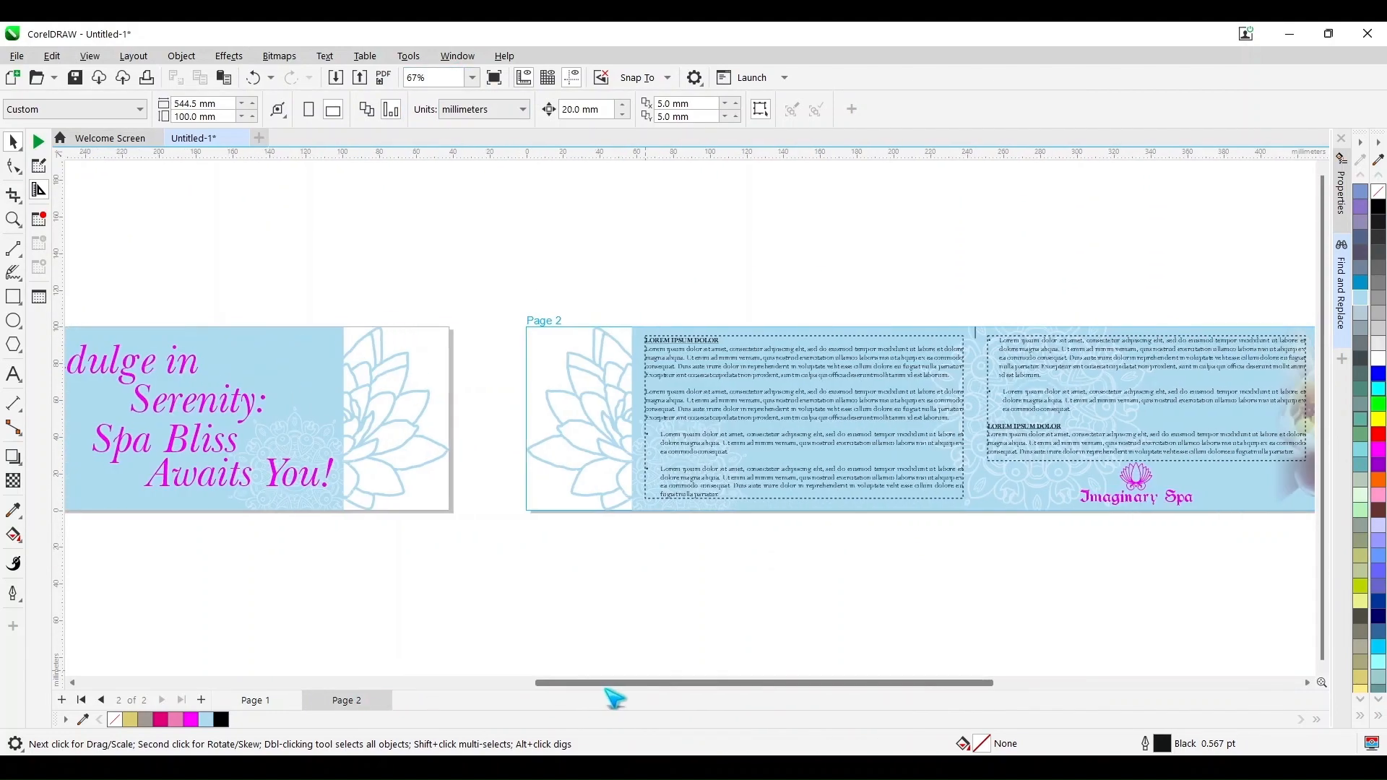
{"action": "left_click", "coordinate": [471, 78]}
{"action": "left_click", "coordinate": [456, 120]}
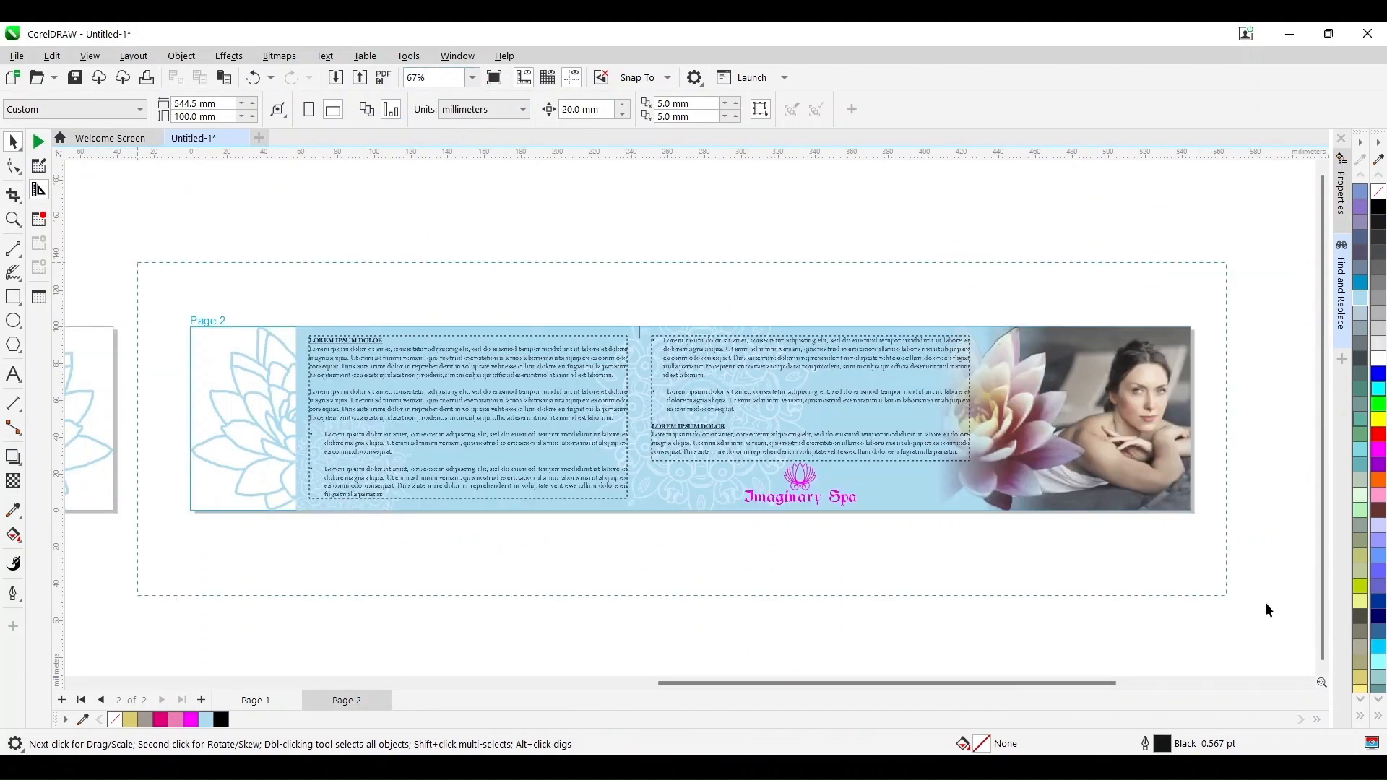
{"action": "left_click_drag", "start_coordinate": [1265, 610], "coordinate": [1166, 598]}
{"action": "key", "text": "Delete"}
Delete the empty page 2 and set the height of page 1 to 225 mm
{"action": "left_click", "coordinate": [256, 700]}
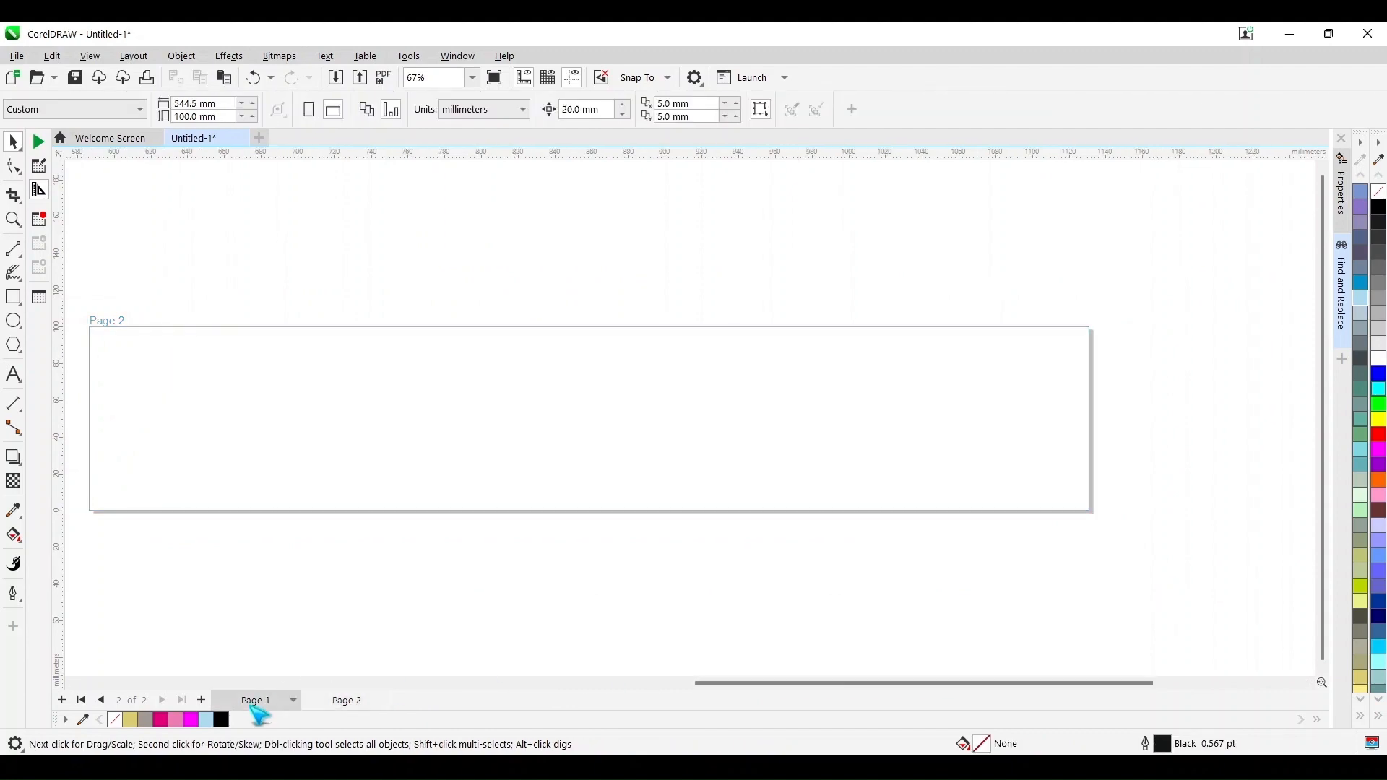
{"action": "left_click_drag", "start_coordinate": [770, 682], "coordinate": [344, 708]}
{"action": "right_click", "coordinate": [336, 700]}
{"action": "left_click", "coordinate": [417, 676]}
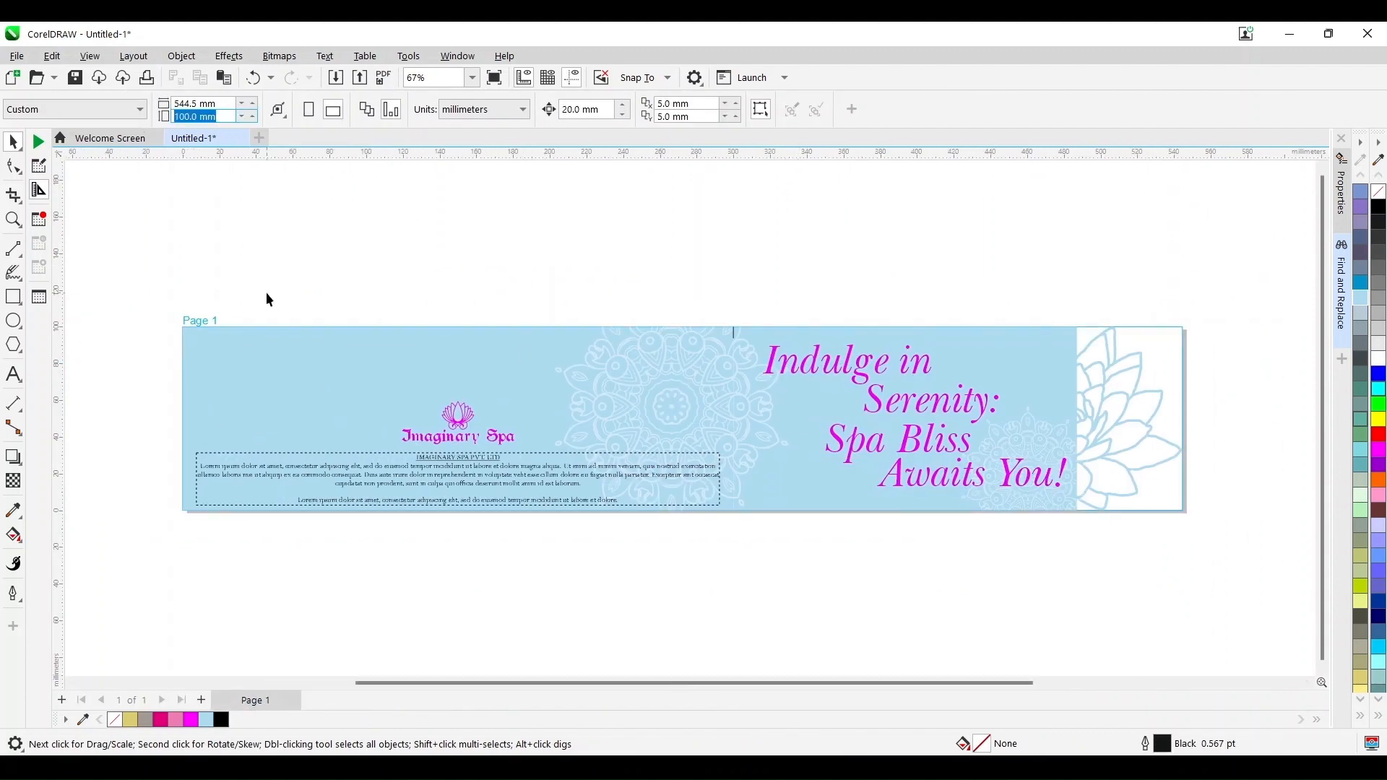
{"action": "type", "text": "225"}
{"action": "key", "text": "Return"}
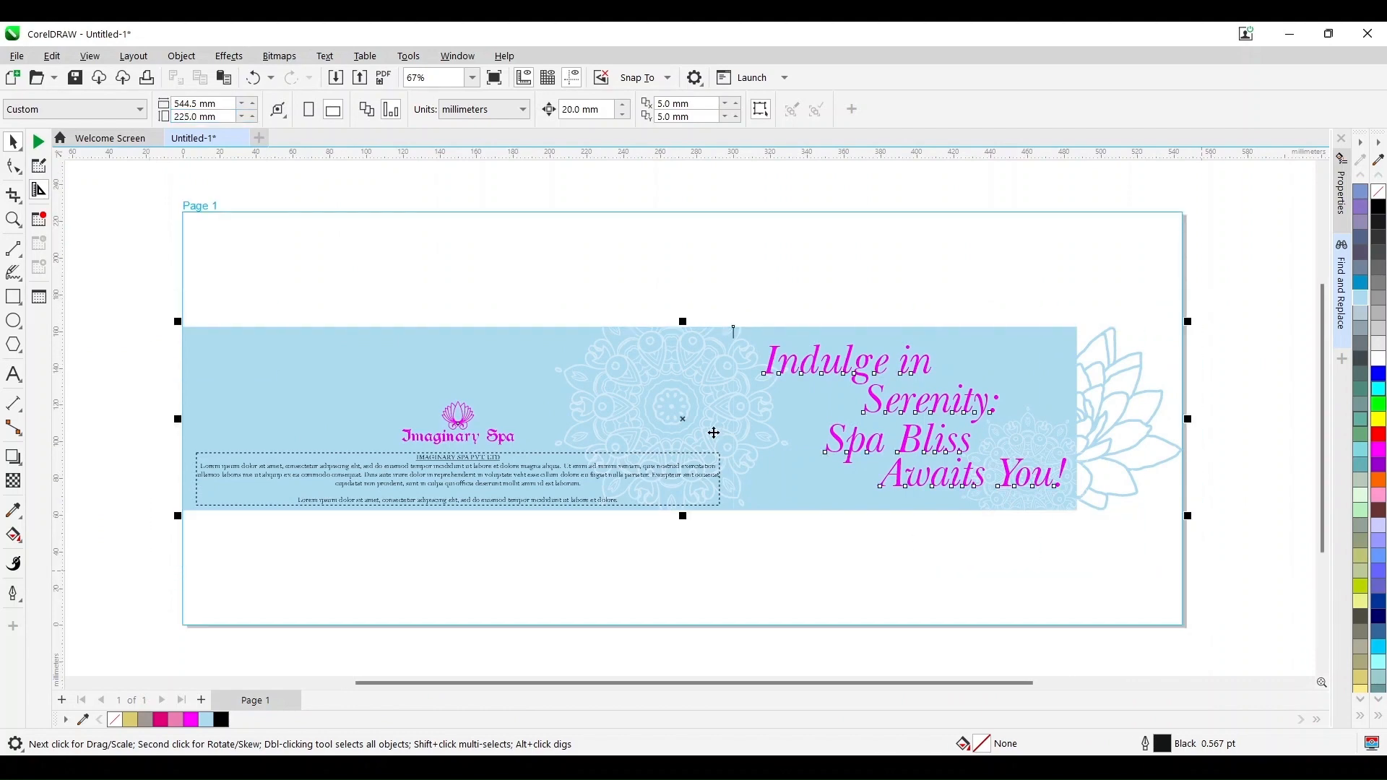
Move the cover artwork to the top of the page and paste the inner spread directly below it
{"action": "left_click_drag", "start_coordinate": [714, 432], "coordinate": [693, 324]}
{"action": "left_click", "coordinate": [1189, 559]}
{"action": "key", "text": "ctrl+v"}
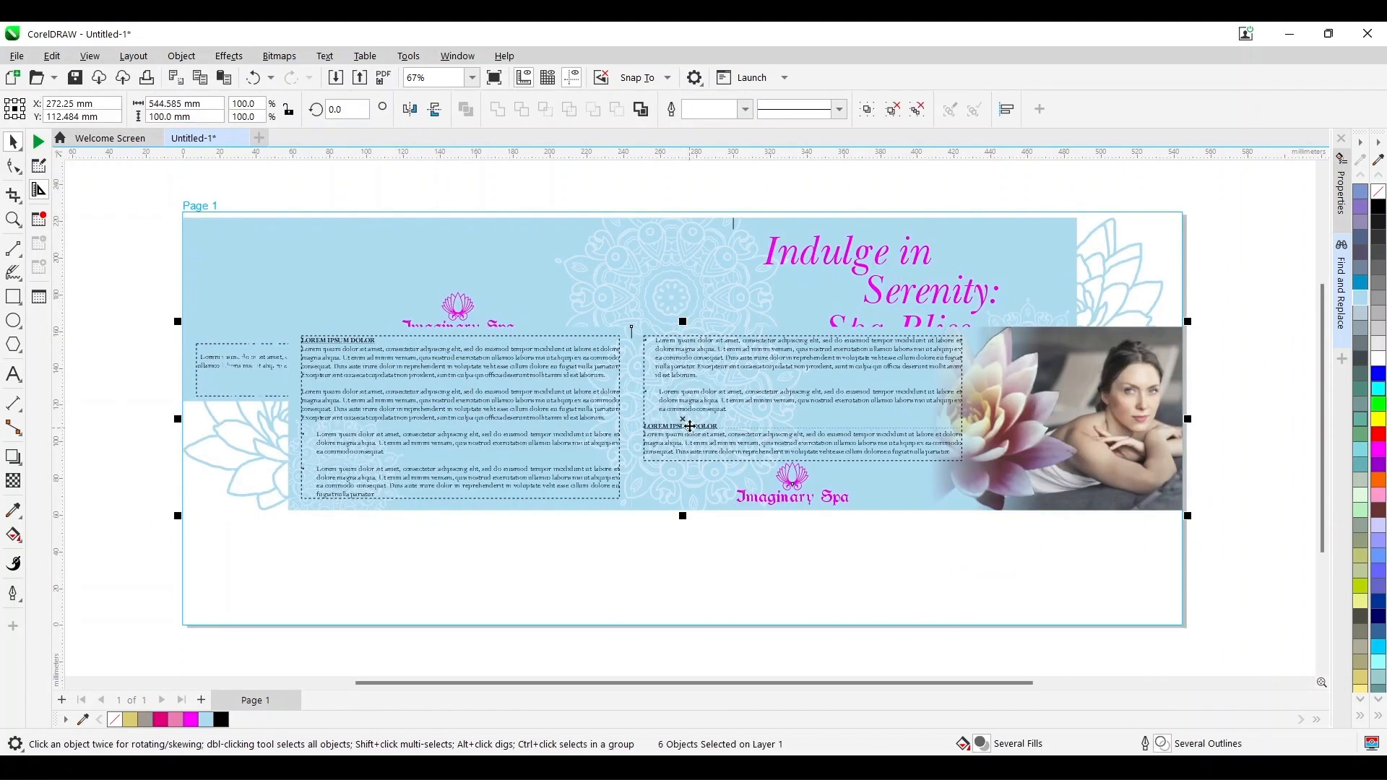
{"action": "left_click_drag", "start_coordinate": [690, 426], "coordinate": [682, 514]}
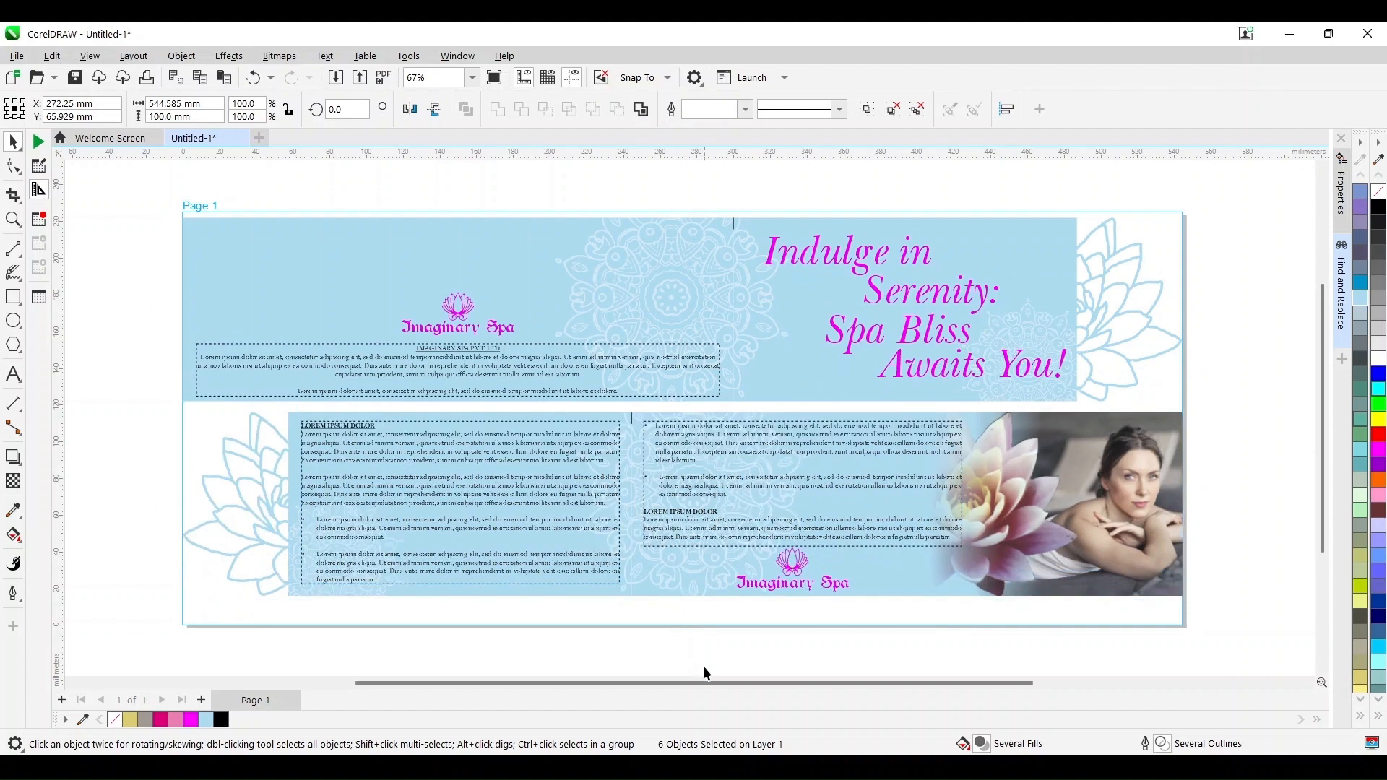
{"action": "left_click", "coordinate": [706, 673]}
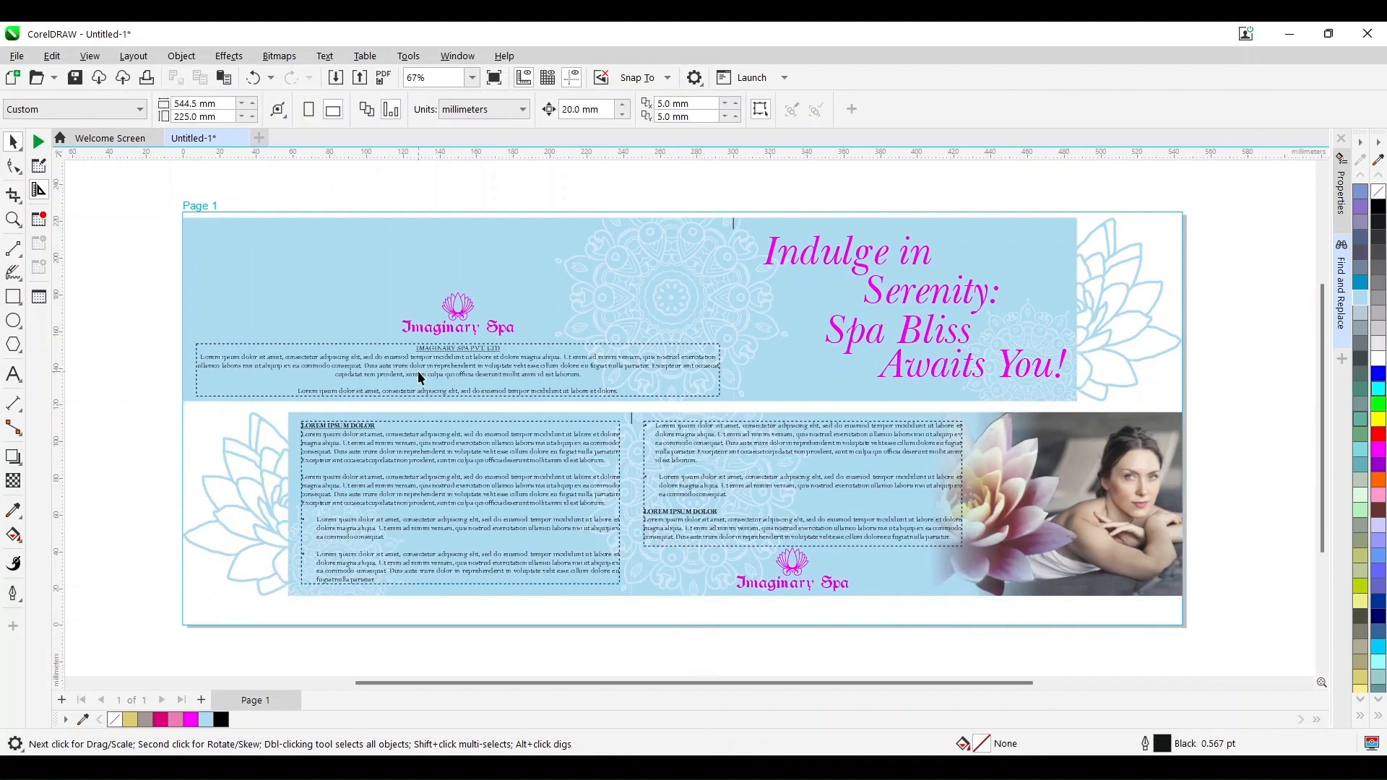
Copy the small mandala from inside the PowerClip frame behind the cover headline
{"action": "left_click", "coordinate": [590, 312]}
{"action": "left_click", "coordinate": [332, 556]}
{"action": "double_click", "coordinate": [1052, 383]}
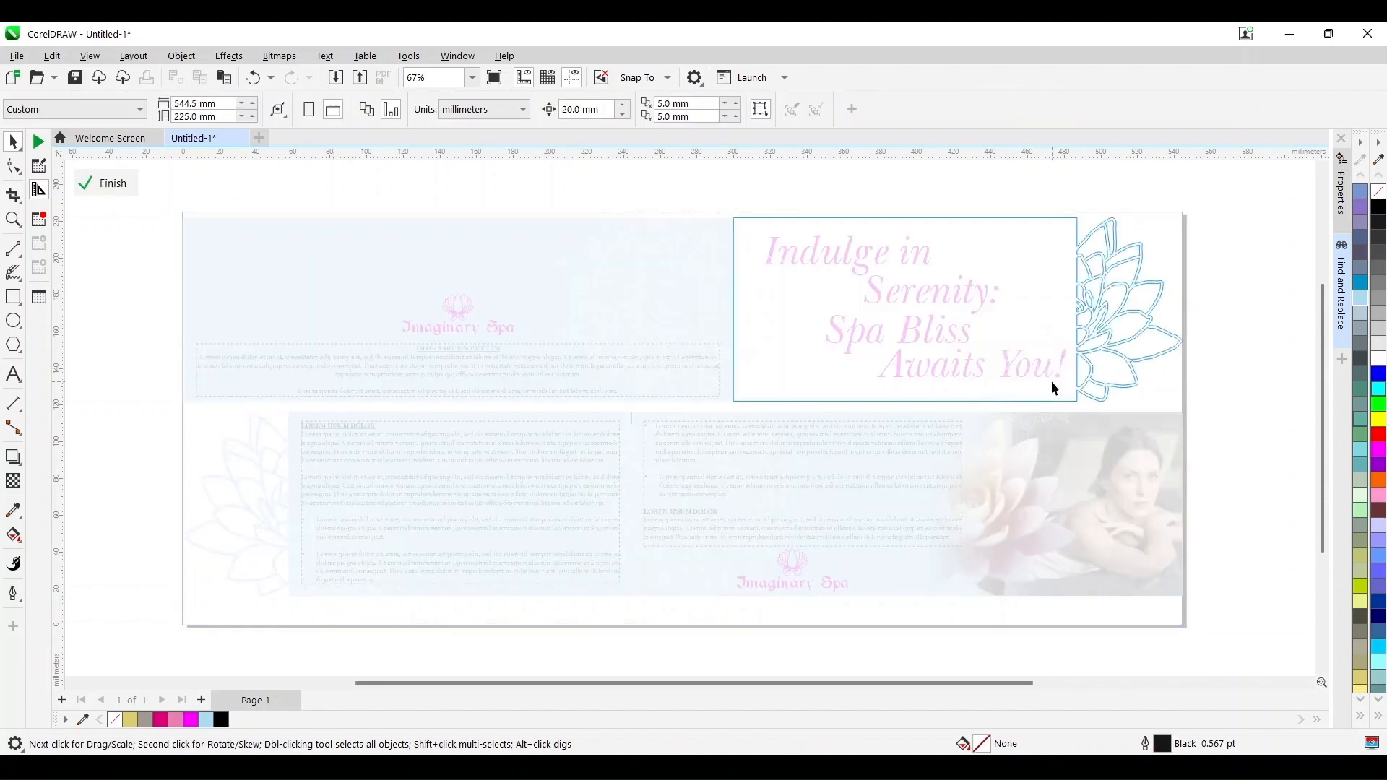
{"action": "left_click", "coordinate": [1052, 381]}
{"action": "key", "text": "ctrl+c"}
{"action": "left_click", "coordinate": [681, 316], "text": "ctrl"}
Paste the mandala into the PowerClip frame behind the cover logo, move it to the panel's left edge and enlarge it
{"action": "double_click", "coordinate": [506, 246]}
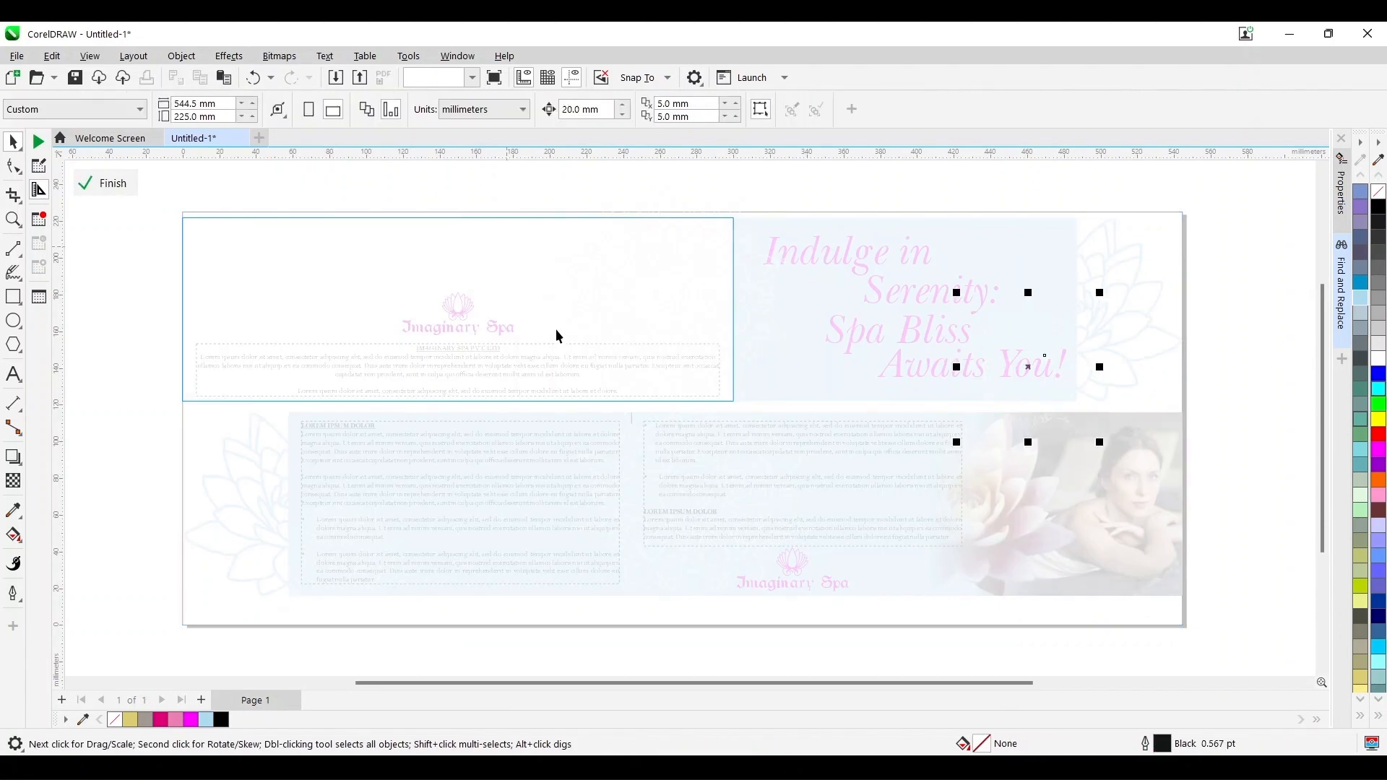
{"action": "left_click_drag", "start_coordinate": [1028, 367], "coordinate": [221, 261]}
{"action": "left_click_drag", "start_coordinate": [294, 332], "coordinate": [401, 402]}
{"action": "left_click", "coordinate": [128, 457], "text": "ctrl"}
{"action": "left_click", "coordinate": [128, 457]}
Shift the pasted mandala down inside its PowerClip frame so it sits in the panel's lower-left corner
{"action": "double_click", "coordinate": [263, 295]}
{"action": "left_click", "coordinate": [215, 287]}
{"action": "left_click_drag", "start_coordinate": [257, 294], "coordinate": [242, 379]}
{"action": "left_click", "coordinate": [134, 553], "text": "ctrl"}
{"action": "left_click", "coordinate": [134, 553]}
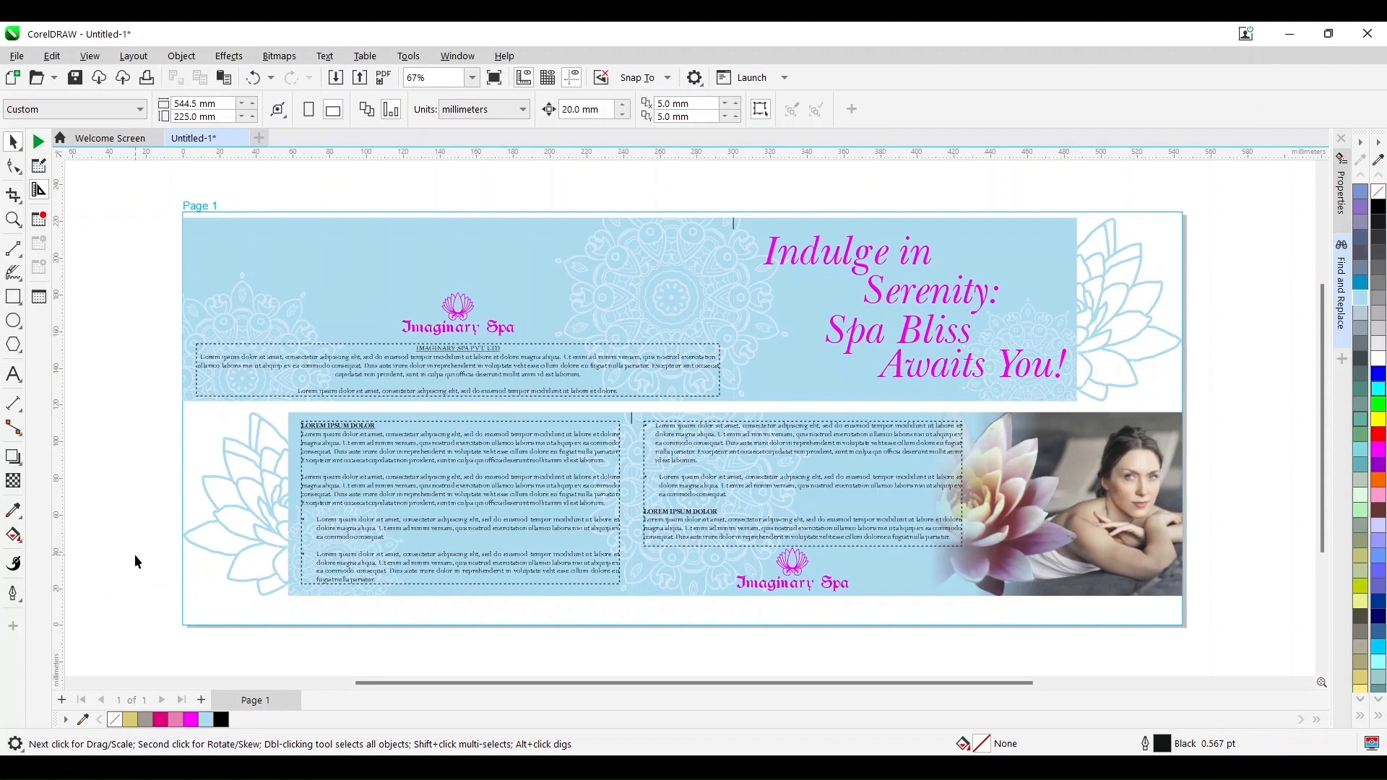
Save the drawing in CDR format under the name "Spa leaflet"
{"action": "key", "text": "ctrl+s"}
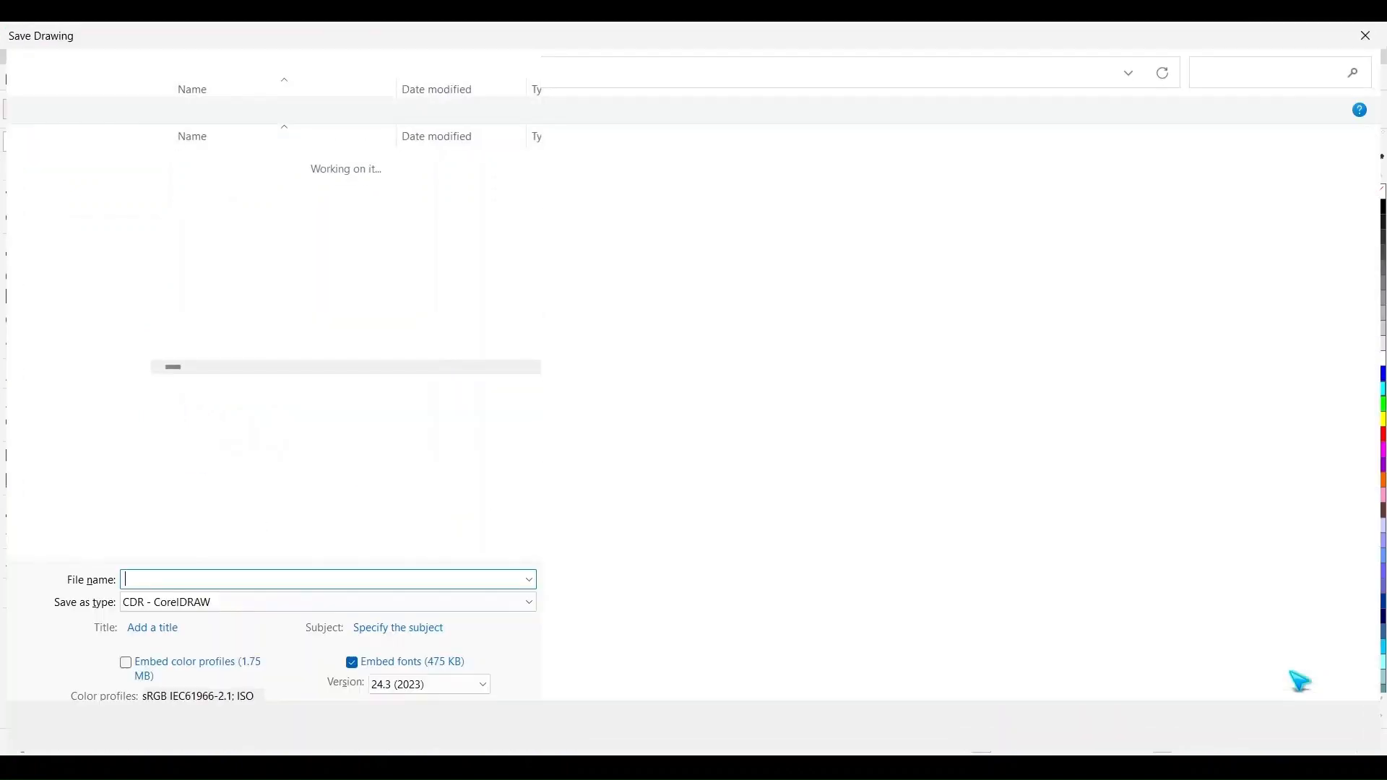
{"action": "type", "text": "Spa leaf"}
{"action": "key", "text": "Return"}
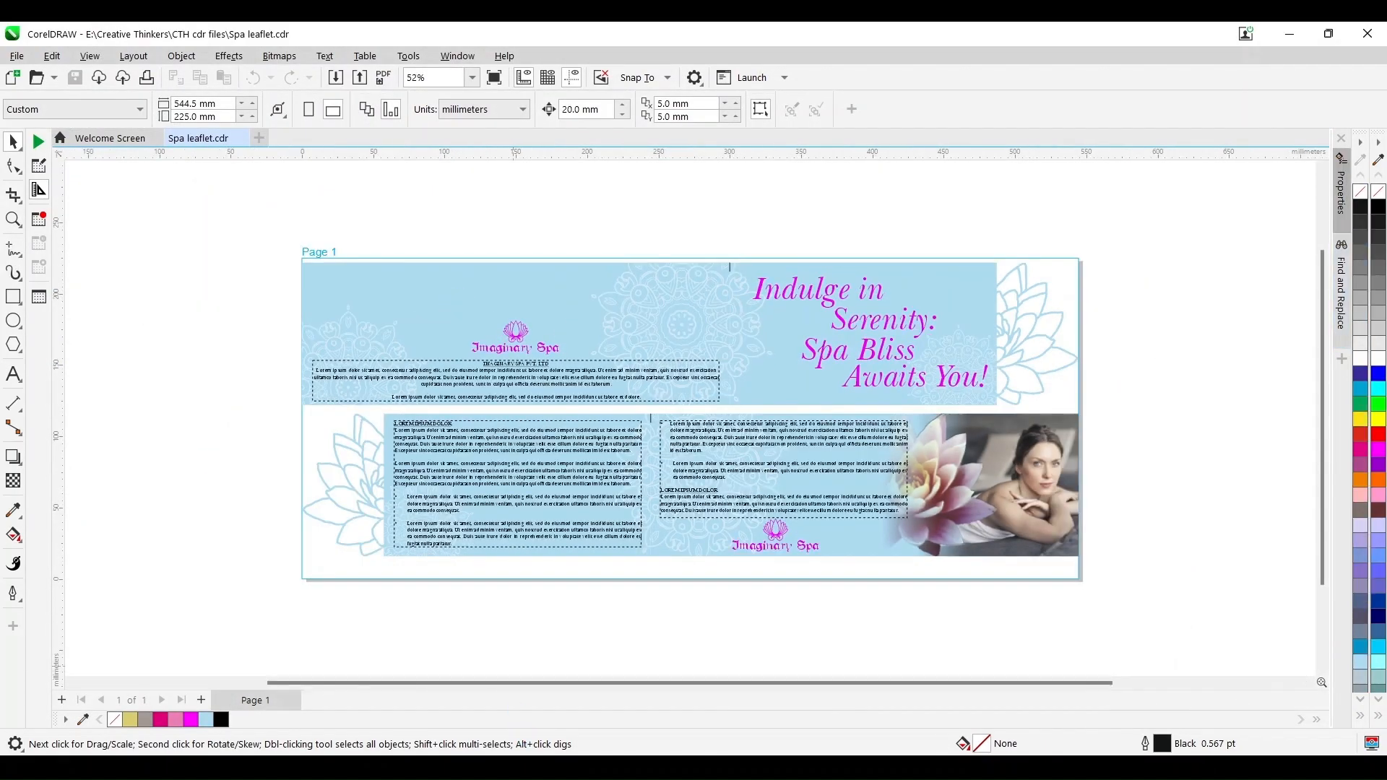
Bring in the wooden bathtub photo from the Downloads folder, scale it to about 27 × 40.6 mm and place it above the cover logo
{"action": "key", "text": "alt+Tab"}
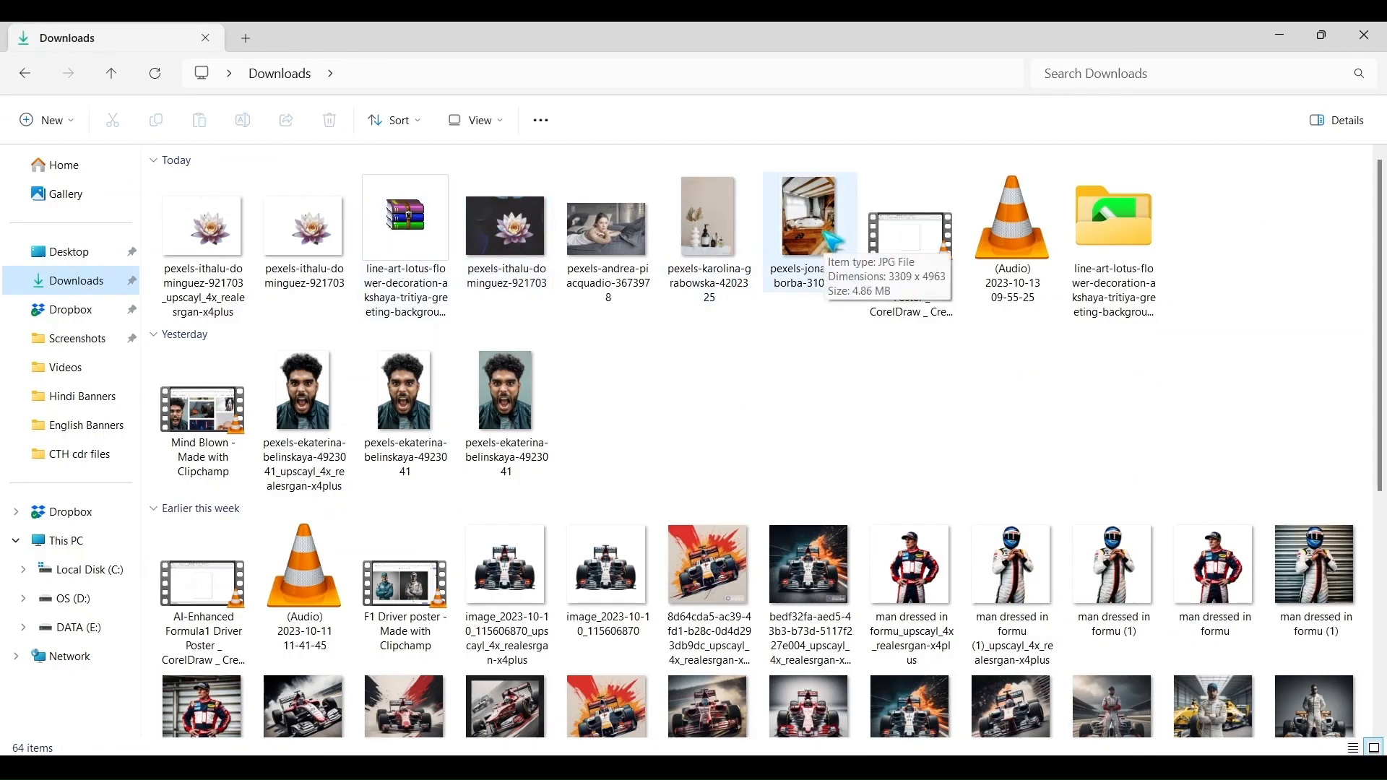
{"action": "left_click_drag", "start_coordinate": [823, 235], "coordinate": [536, 479]}
{"action": "key", "text": "F4"}
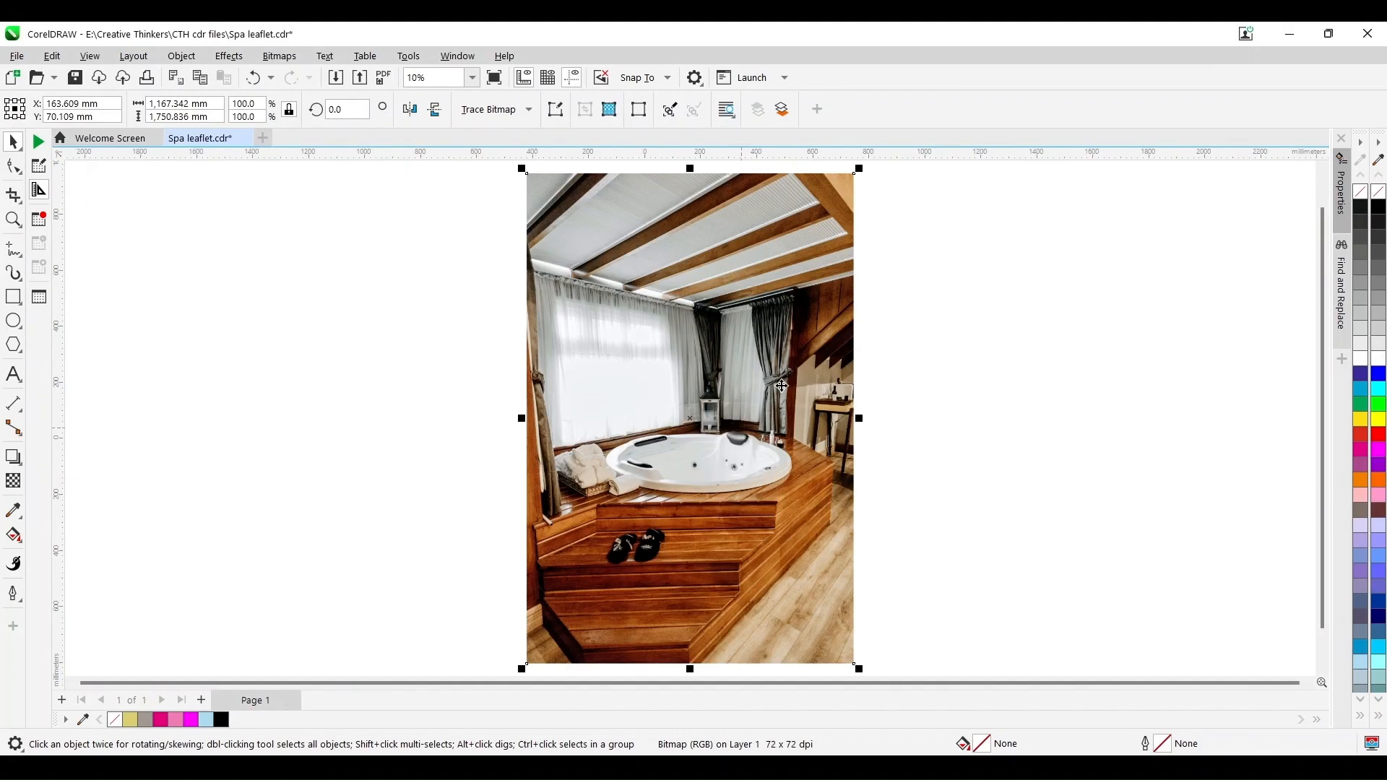
{"action": "left_click_drag", "start_coordinate": [860, 167], "coordinate": [582, 576]}
{"action": "left_click_drag", "start_coordinate": [561, 634], "coordinate": [679, 420]}
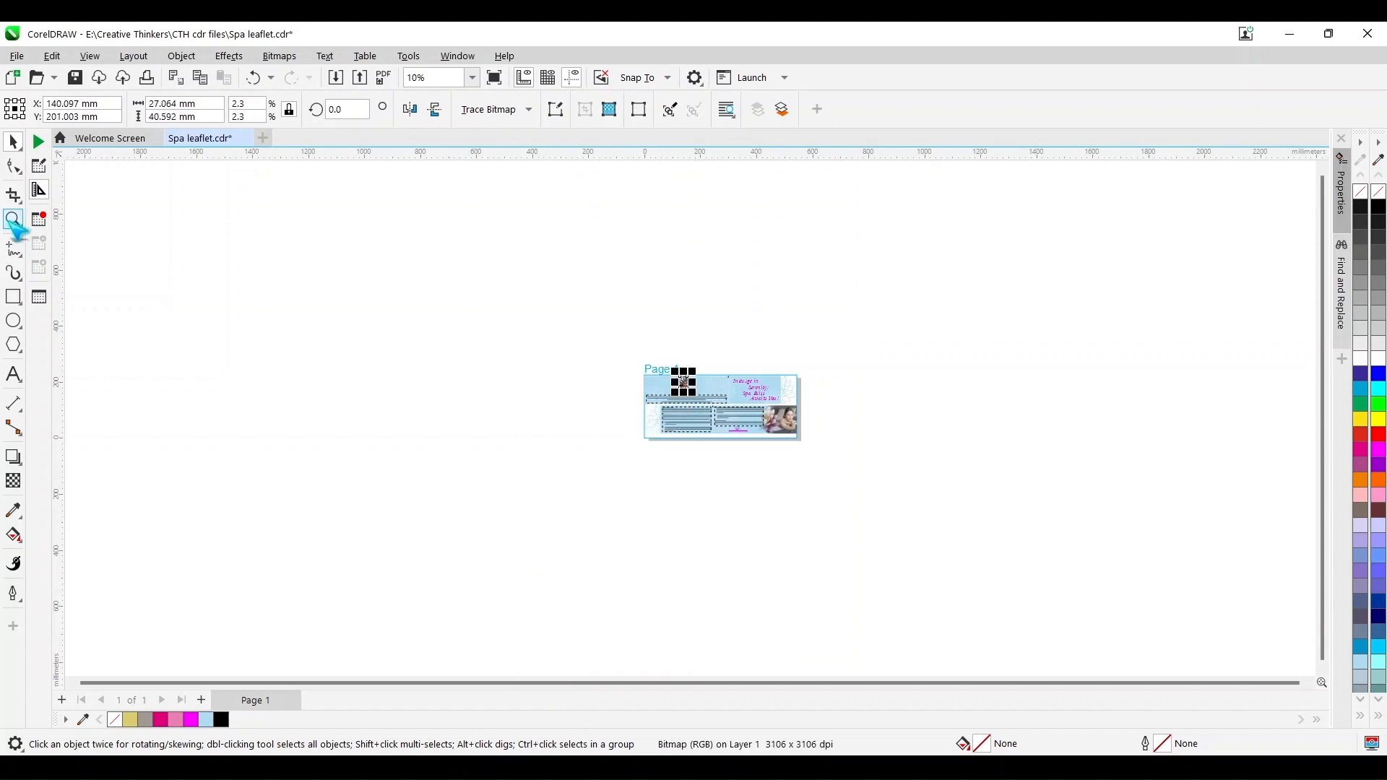
{"action": "left_click", "coordinate": [13, 220]}
{"action": "left_click_drag", "start_coordinate": [646, 358], "coordinate": [795, 470]}
Bring in the toiletry bottles photo from the Downloads folder and scale it to about 27.6 × 41.4 mm
{"action": "mouse_move", "coordinate": [526, 767]}
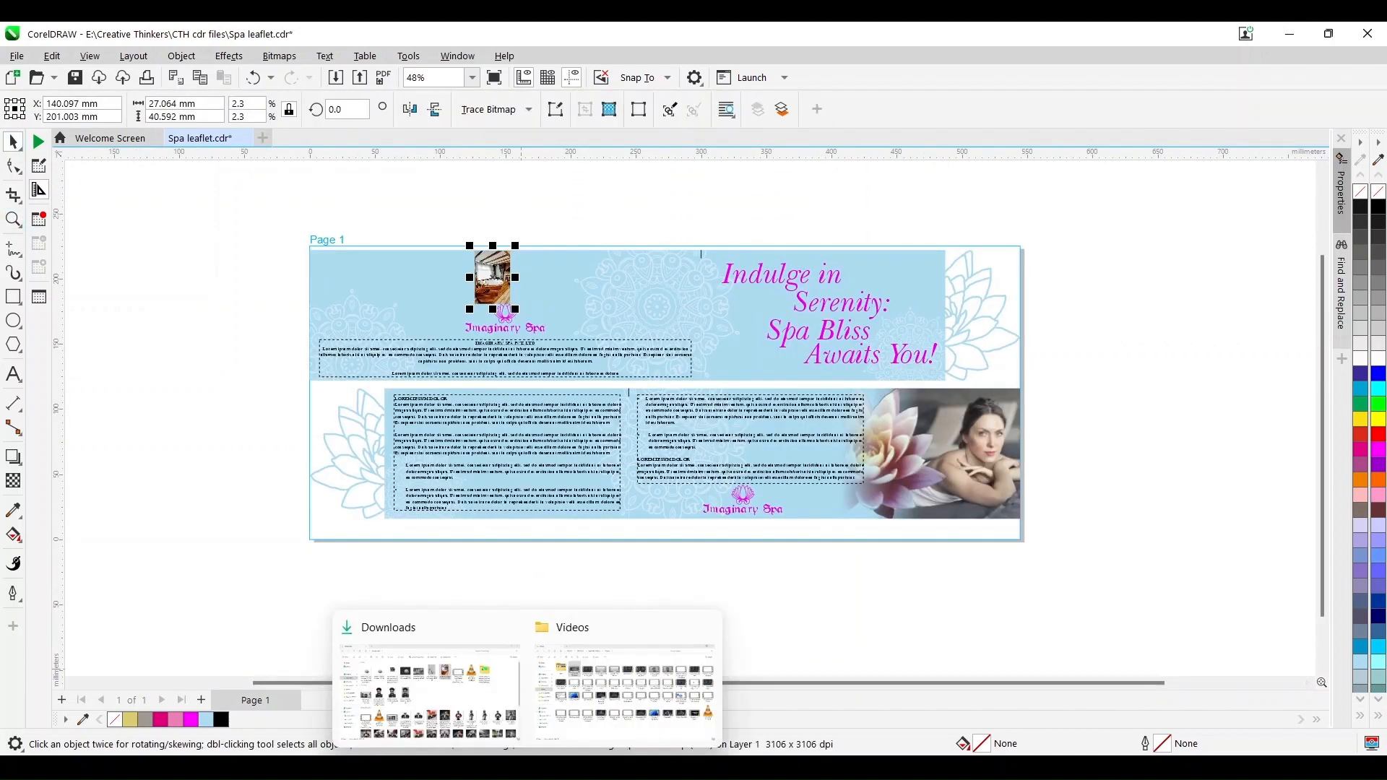
{"action": "left_click", "coordinate": [426, 679]}
{"action": "left_click", "coordinate": [722, 250]}
{"action": "left_click_drag", "start_coordinate": [725, 254], "coordinate": [373, 289]}
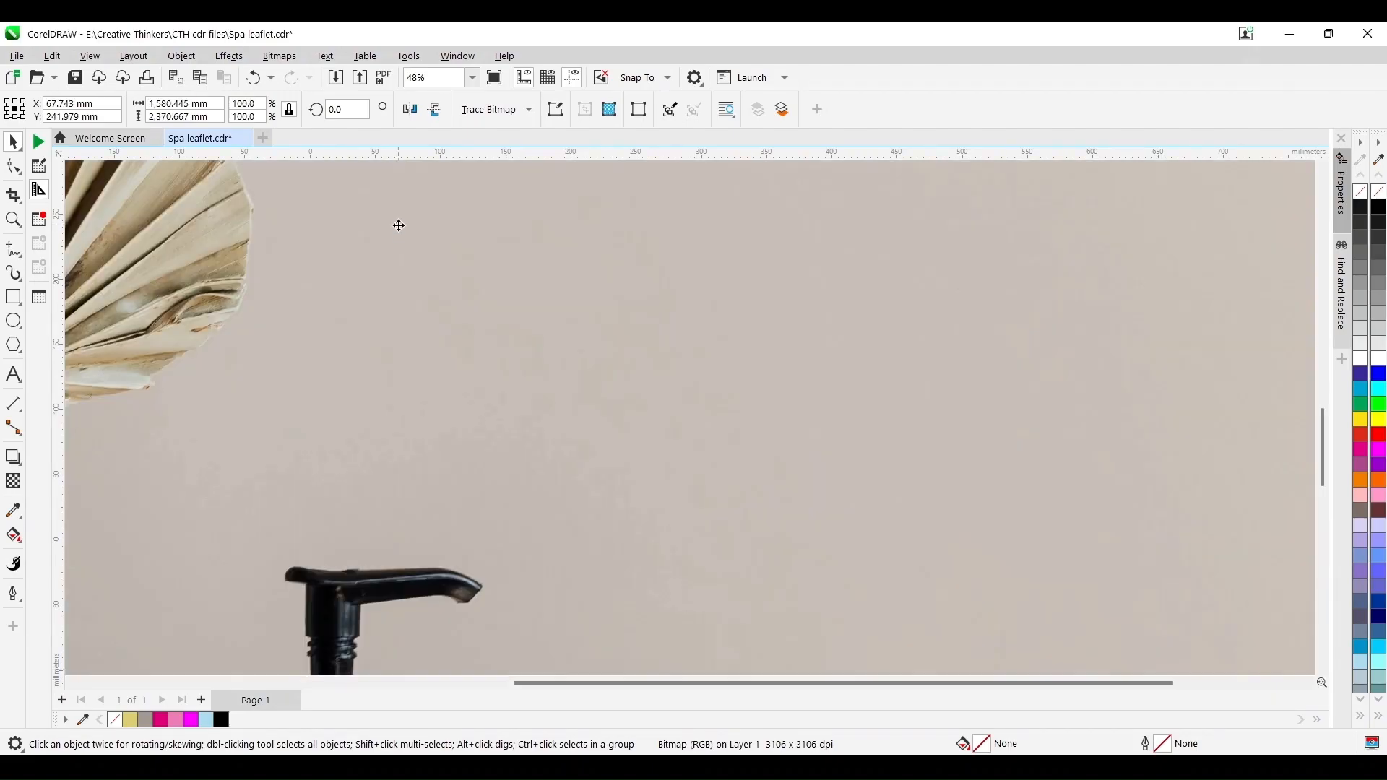
{"action": "key", "text": "F4"}
{"action": "left_click_drag", "start_coordinate": [860, 171], "coordinate": [815, 477]}
{"action": "left_click", "coordinate": [13, 219]}
{"action": "left_click_drag", "start_coordinate": [273, 256], "coordinate": [746, 509]}
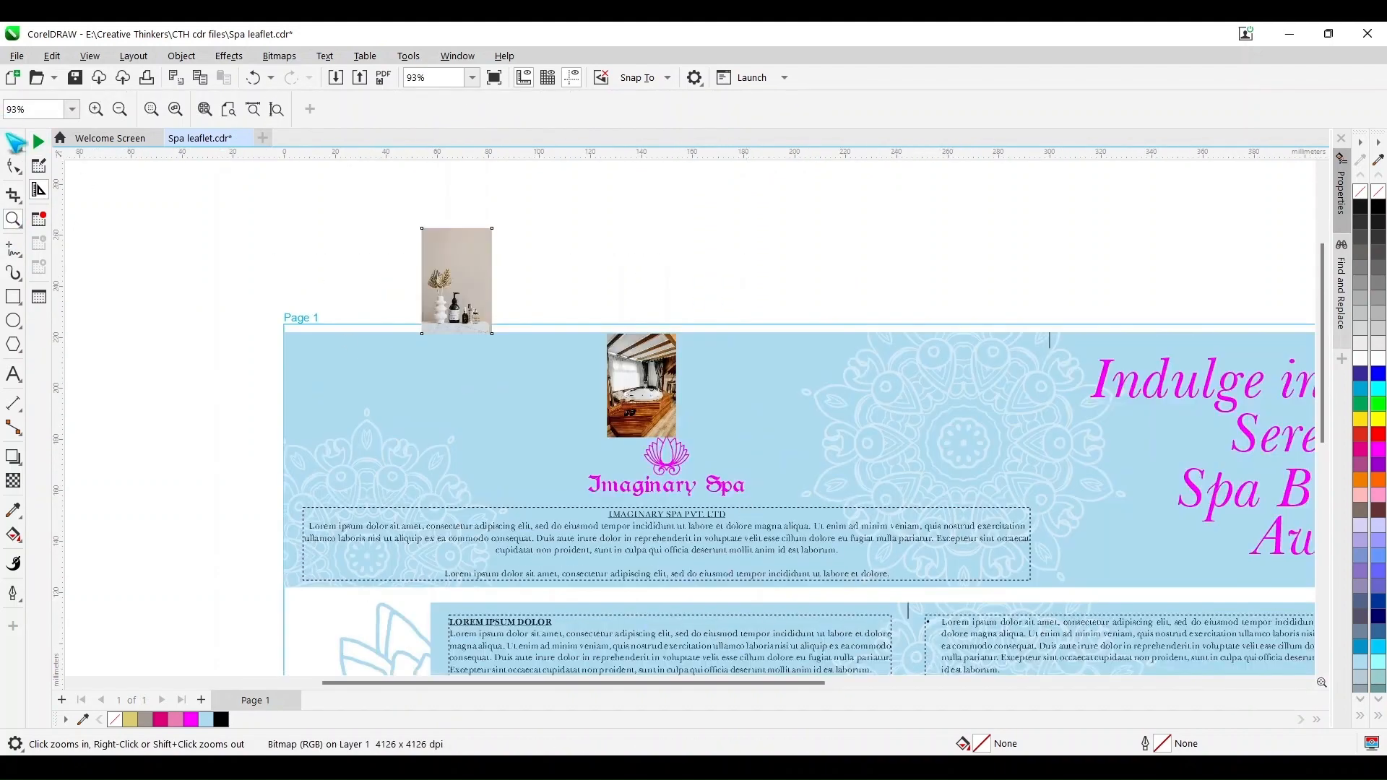
Place the bathtub and bottles photos on opposite sides of the cover logo and align their top edges
{"action": "left_click", "coordinate": [13, 142]}
{"action": "left_click_drag", "start_coordinate": [736, 354], "coordinate": [839, 366]}
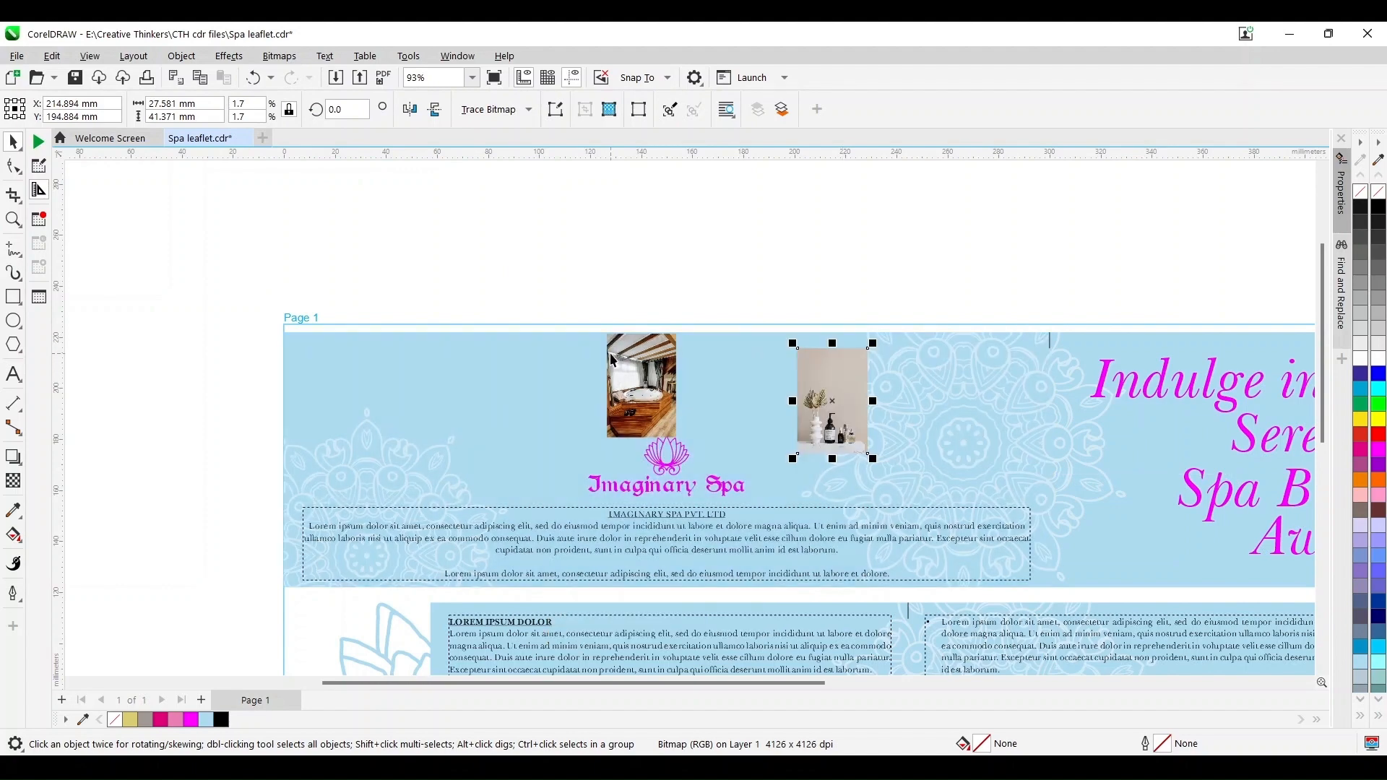
{"action": "left_click_drag", "start_coordinate": [638, 383], "coordinate": [433, 383]}
{"action": "left_click", "coordinate": [832, 406], "text": "shift"}
{"action": "key", "text": "t"}
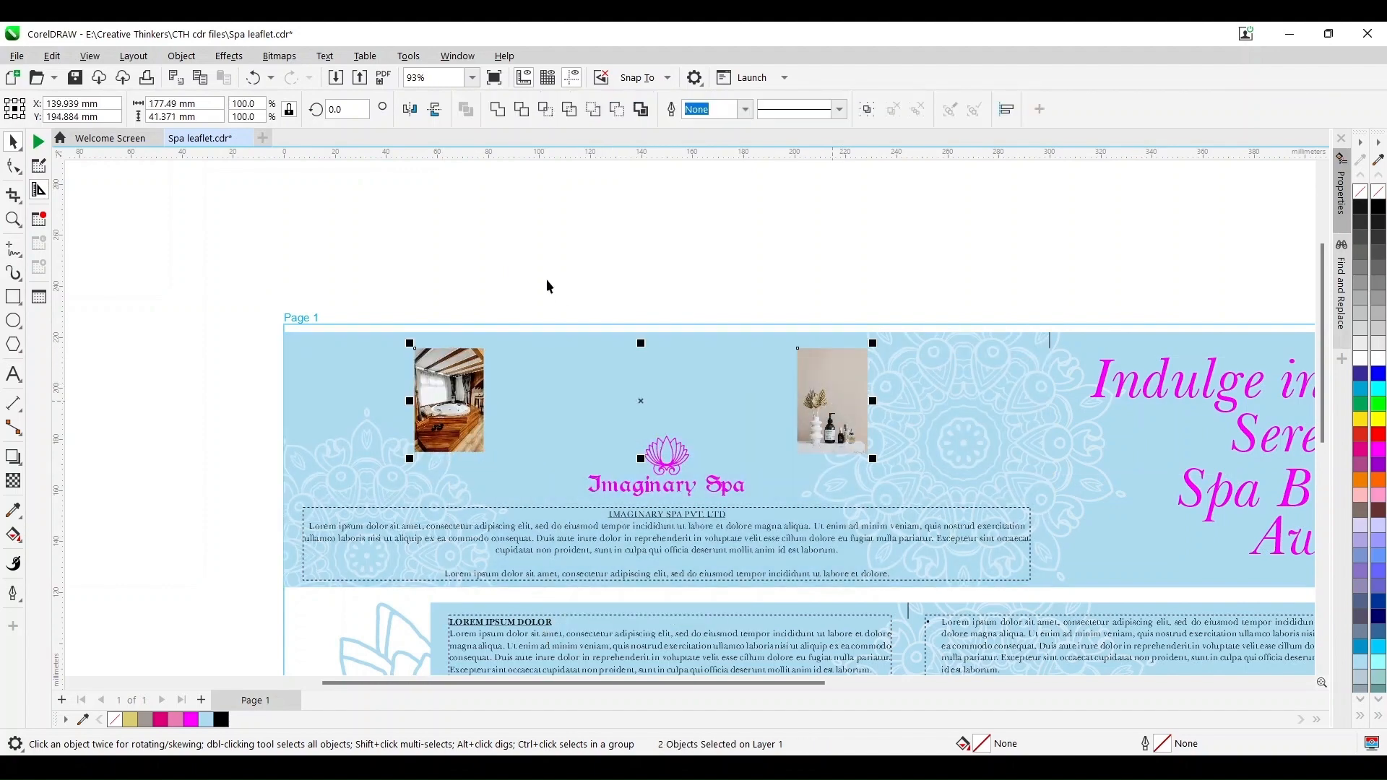
{"action": "left_click", "coordinate": [547, 285]}
Enlarge the bathtub photo to a height of 60 mm and repeat the same sizing on the bottles photo
{"action": "left_click", "coordinate": [834, 399]}
{"action": "left_click", "coordinate": [449, 401]}
{"action": "left_click_drag", "start_coordinate": [488, 457], "coordinate": [523, 499]}
{"action": "left_click", "coordinate": [842, 432]}
{"action": "left_click", "coordinate": [464, 423]}
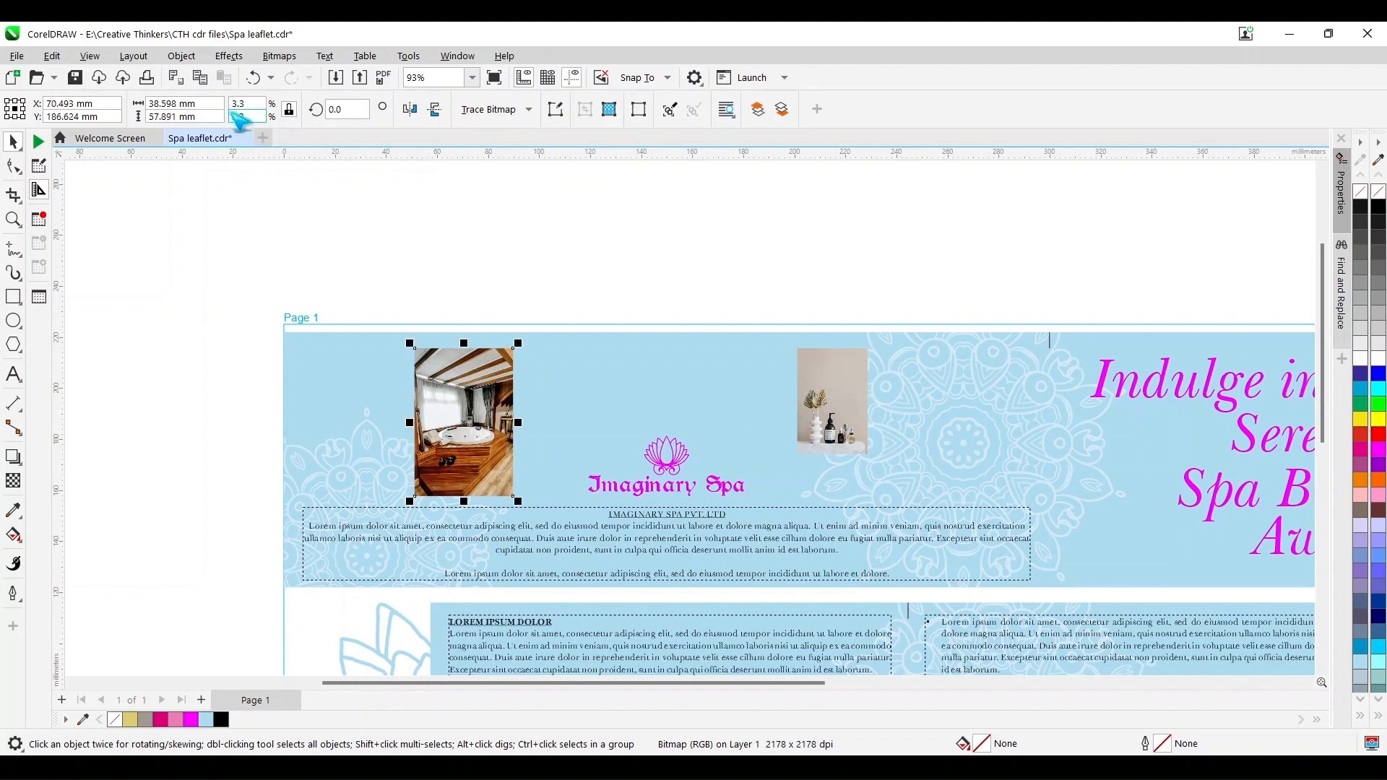
{"action": "left_click_drag", "start_coordinate": [216, 117], "coordinate": [123, 118]}
{"action": "type", "text": "60"}
{"action": "key", "text": "Return"}
{"action": "left_click", "coordinate": [807, 418]}
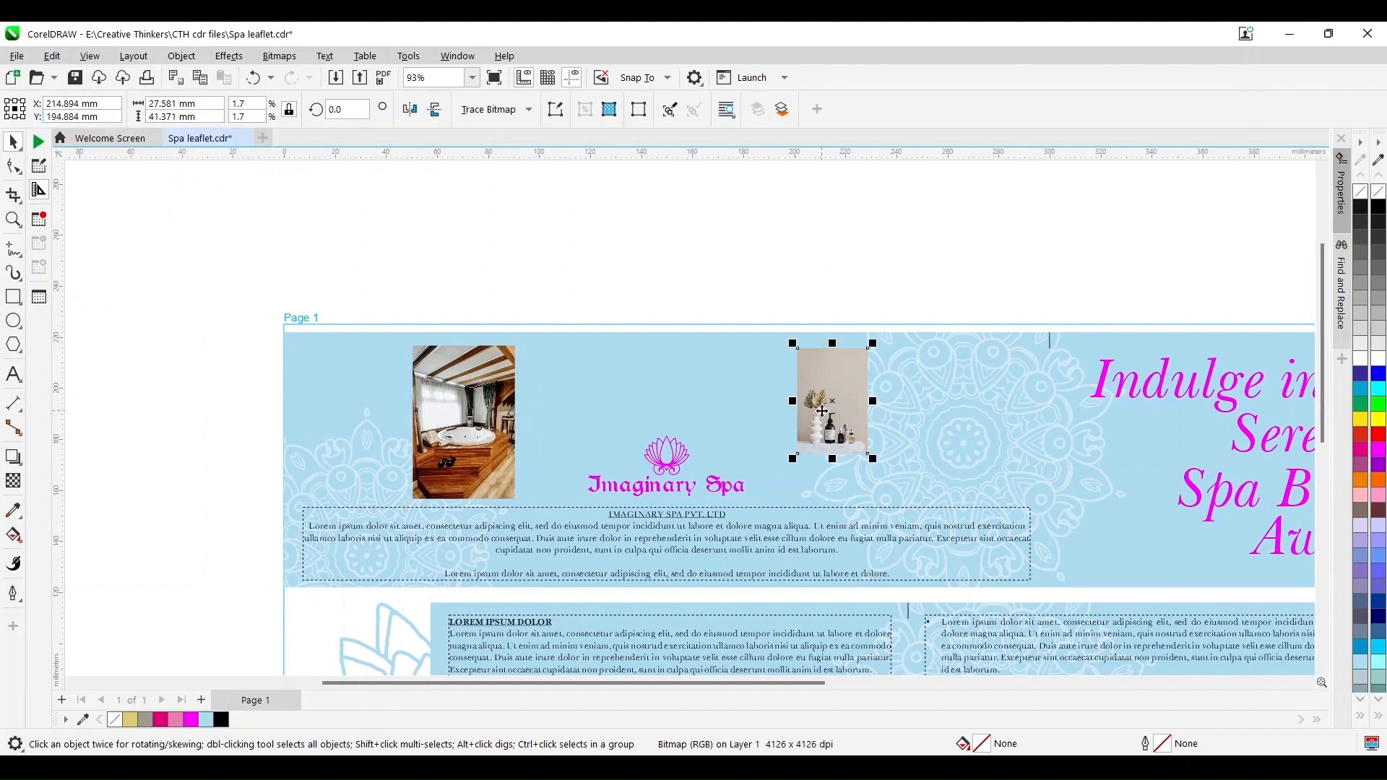
{"action": "key", "text": "ctrl+r"}
Group the two photos and centre the group horizontally on the blue panel behind the cover logo
{"action": "left_click", "coordinate": [484, 417], "text": "shift"}
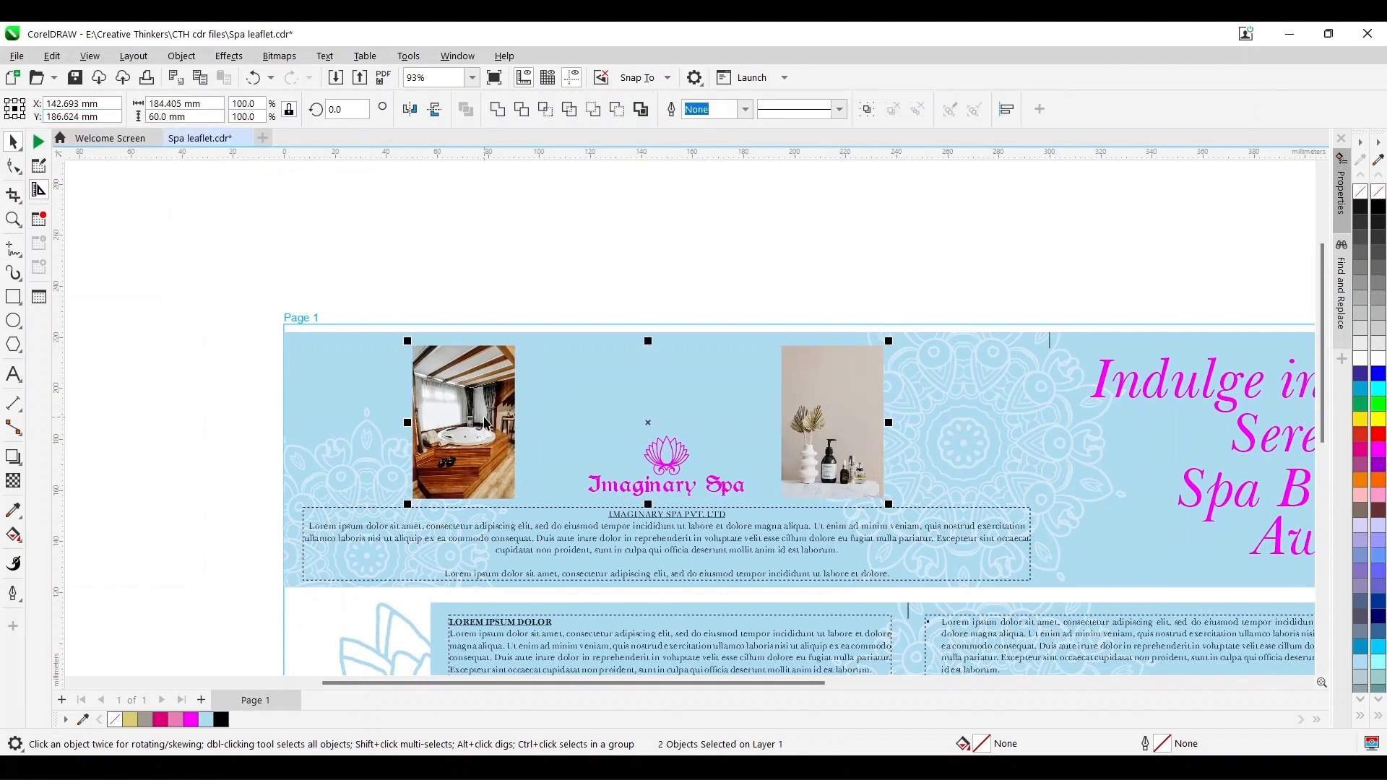
{"action": "key", "text": "ctrl+g"}
{"action": "left_click", "coordinate": [350, 416], "text": "shift"}
{"action": "key", "text": "c"}
{"action": "left_click", "coordinate": [581, 257]}
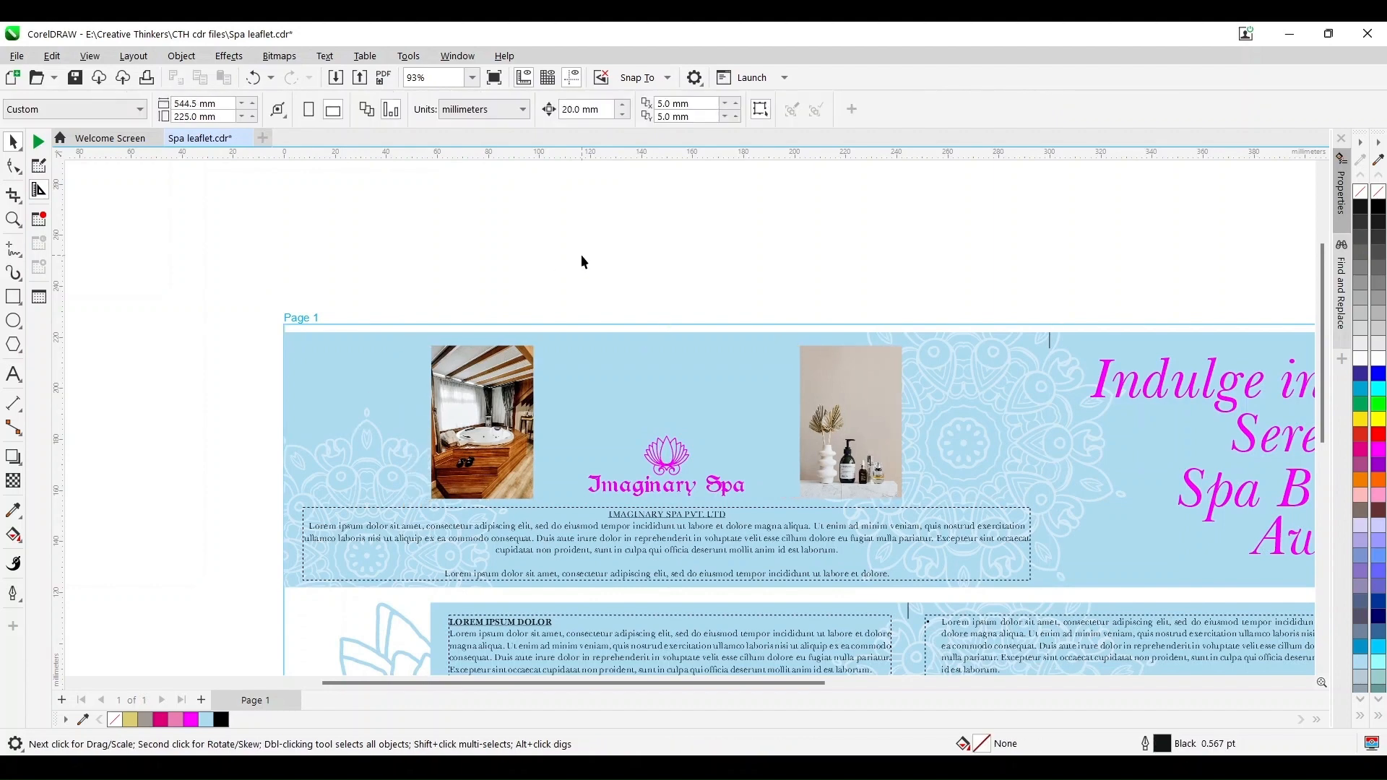
Add the text "Actual Images" beside the page and set its font to Baskerville
{"action": "key", "text": "F8"}
{"action": "left_click", "coordinate": [103, 399]}
{"action": "type", "text": "Actual Images"}
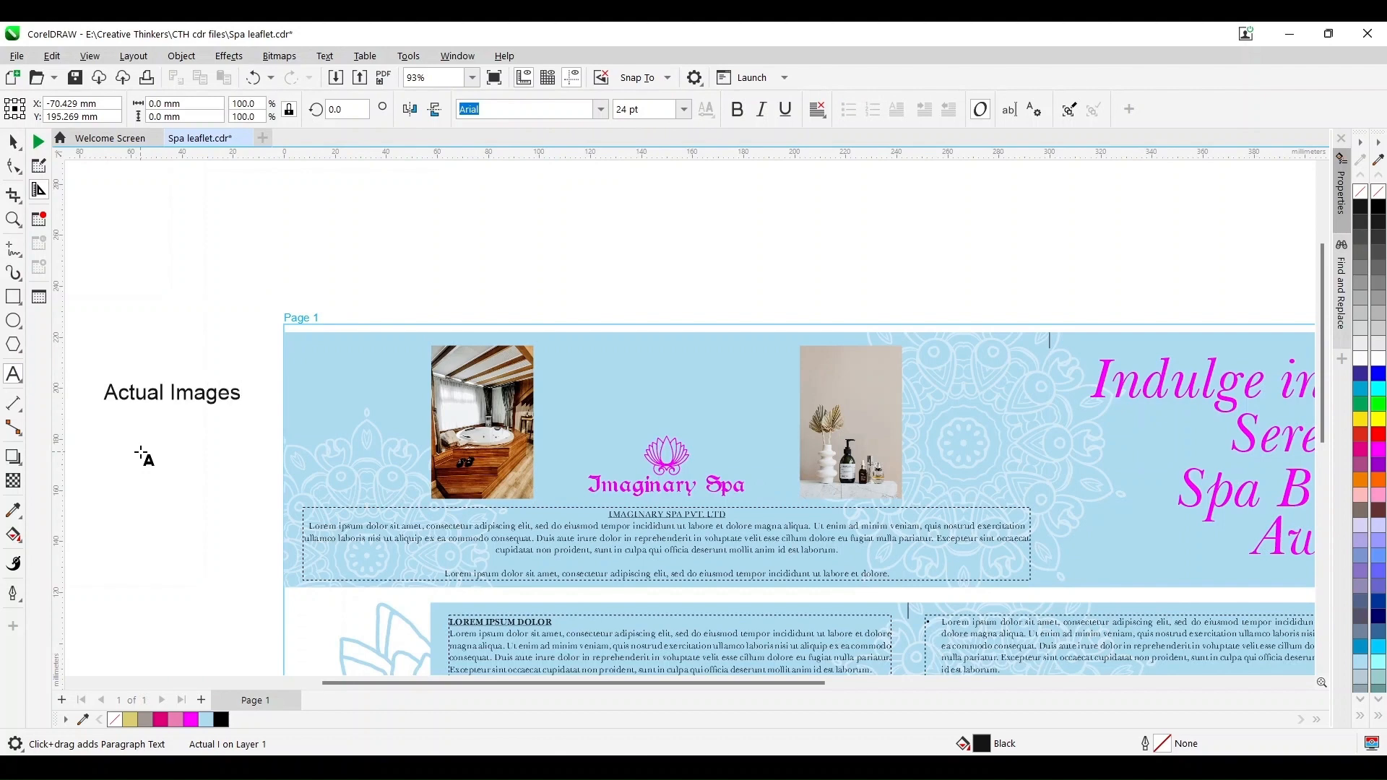
{"action": "left_click", "coordinate": [14, 142]}
{"action": "left_click", "coordinate": [600, 109]}
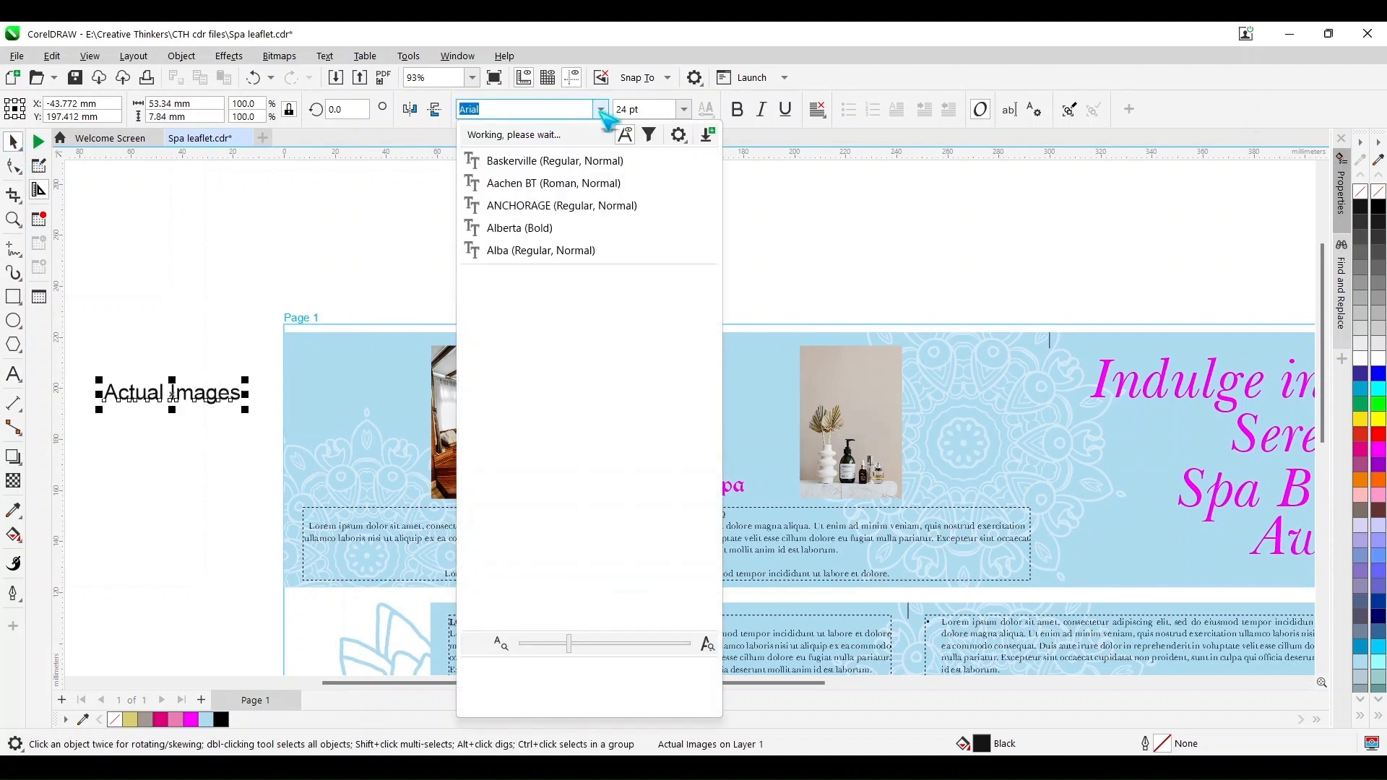
{"action": "left_click", "coordinate": [573, 163]}
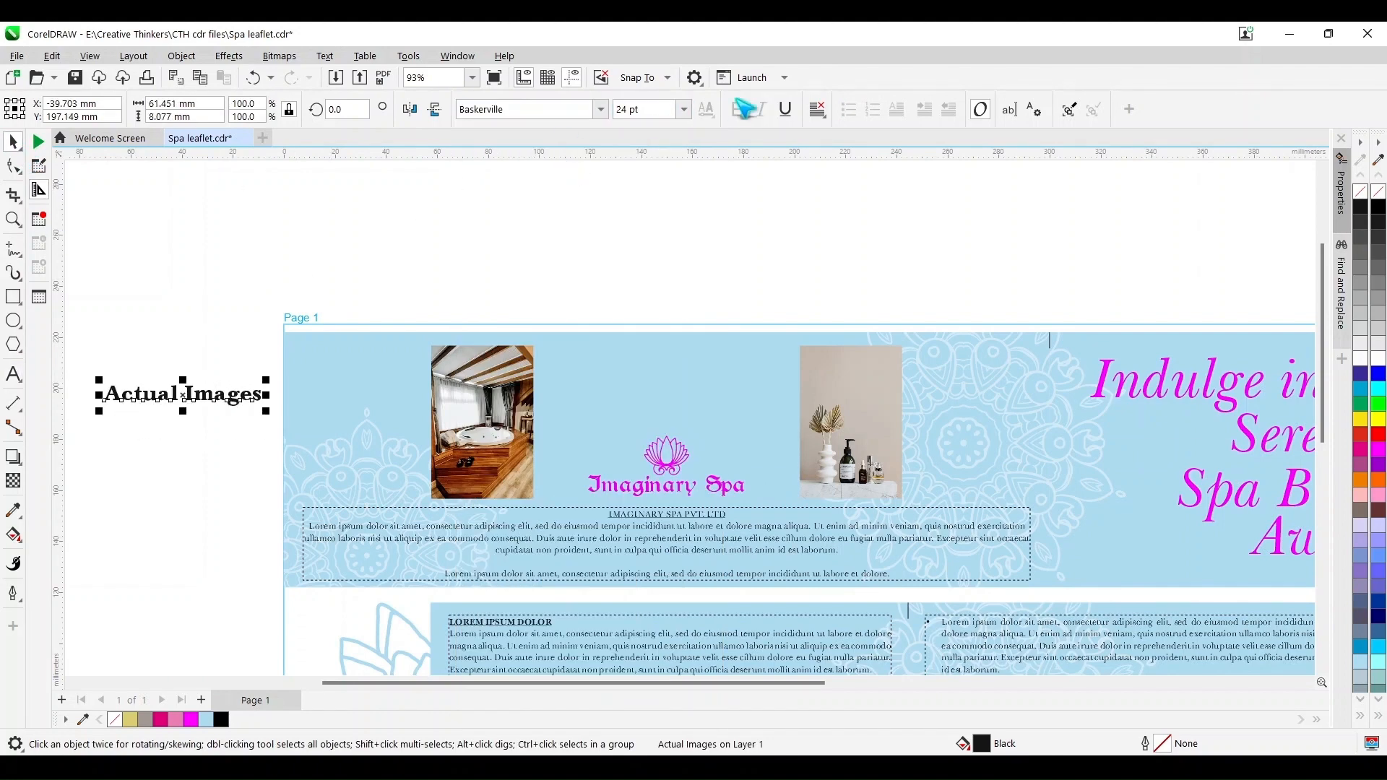
Change the "Actual Images" text's font to Baskerville WGL4 BT and rotate it by 90 degrees
{"action": "left_click", "coordinate": [600, 110]}
{"action": "mouse_move", "coordinate": [553, 309]}
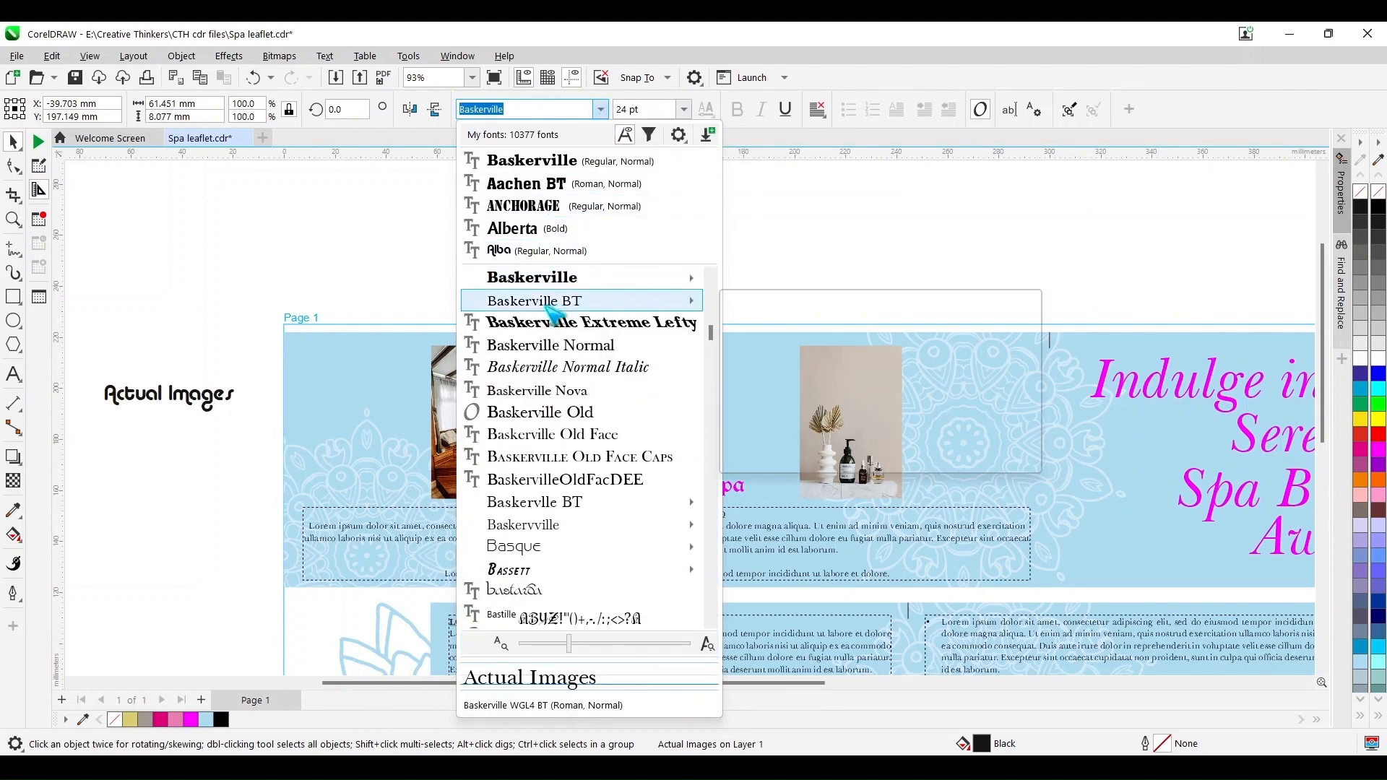
{"action": "left_click", "coordinate": [820, 307]}
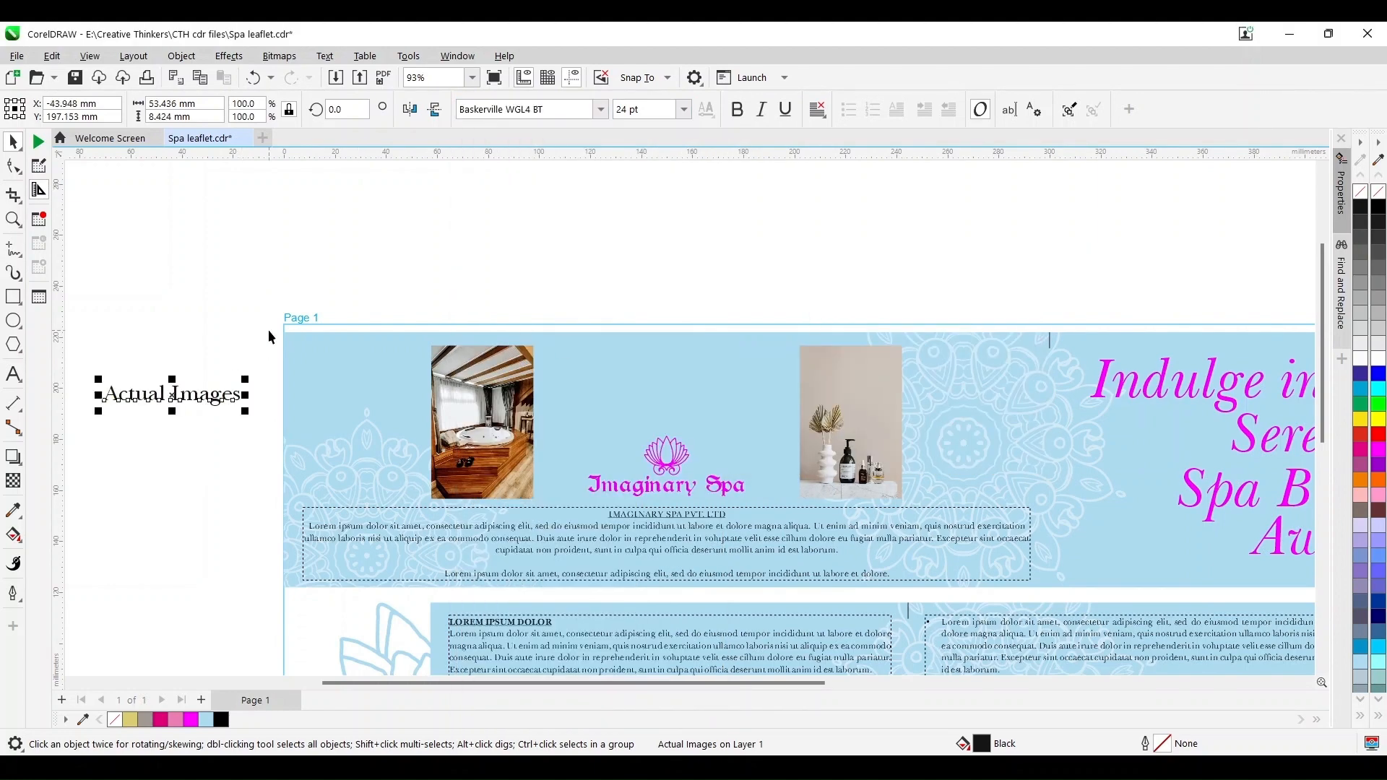
{"action": "left_click", "coordinate": [329, 110]}
{"action": "type", "text": "90"}
{"action": "key", "text": "Return"}
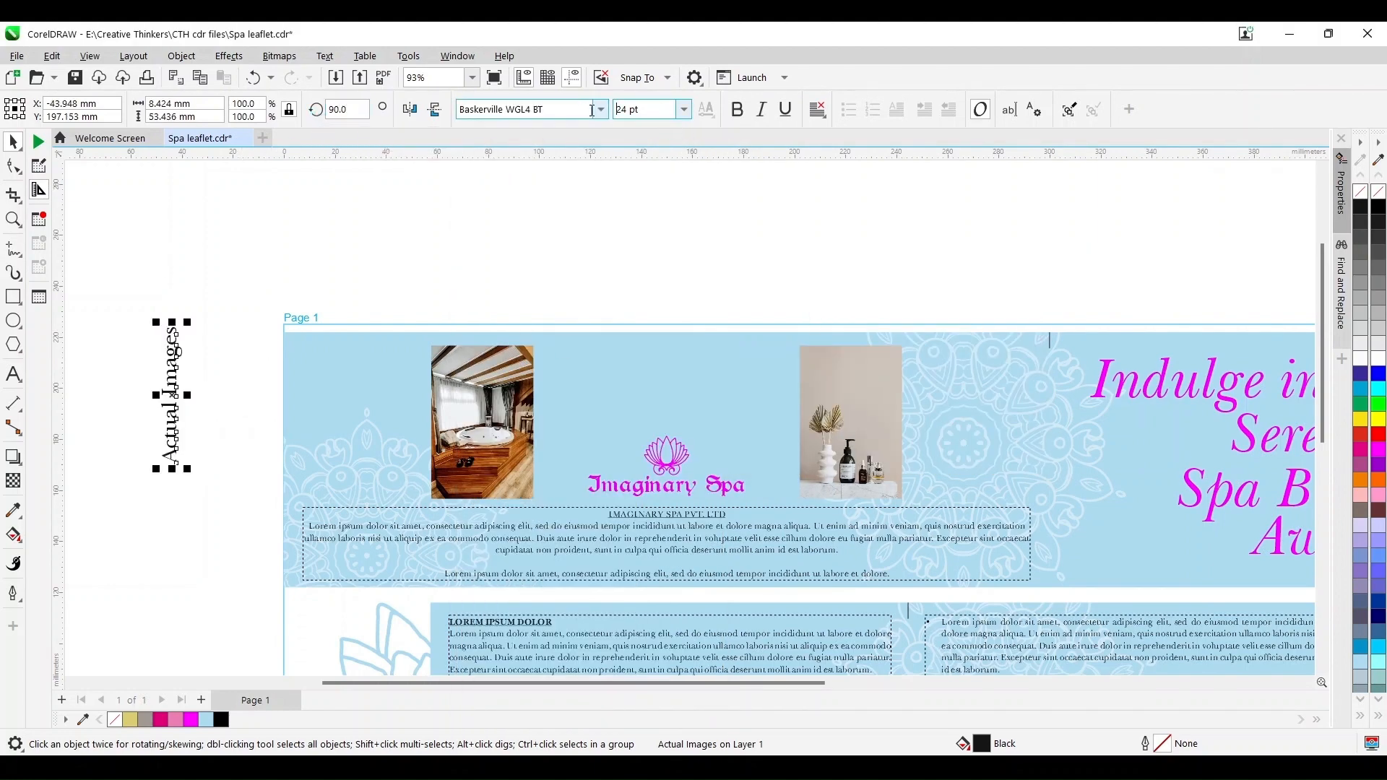
Place the rotated caption along the bathtub photo's lower right edge and set its size to 7 pt
{"action": "left_click", "coordinate": [634, 109]}
{"action": "type", "text": "6"}
{"action": "key", "text": "Return"}
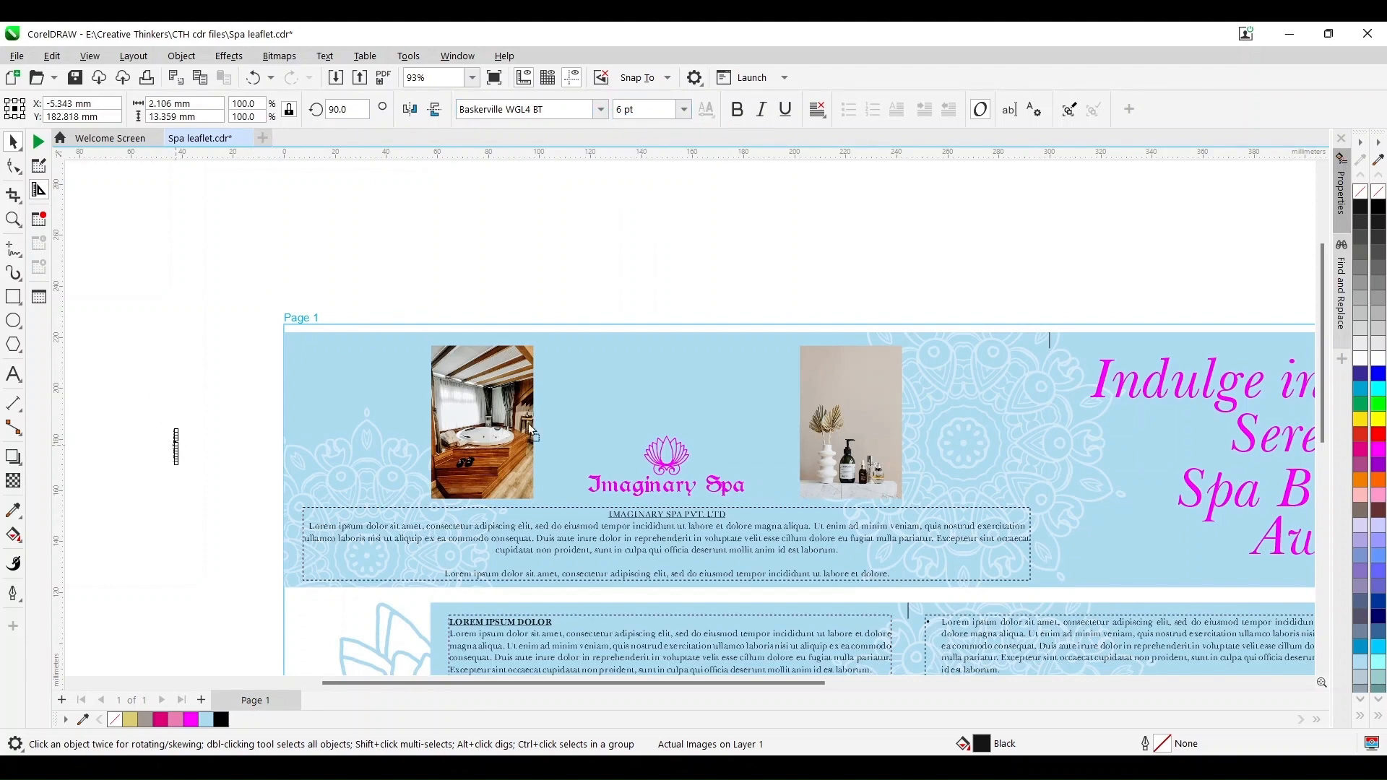
{"action": "left_click_drag", "start_coordinate": [531, 431], "coordinate": [538, 480]}
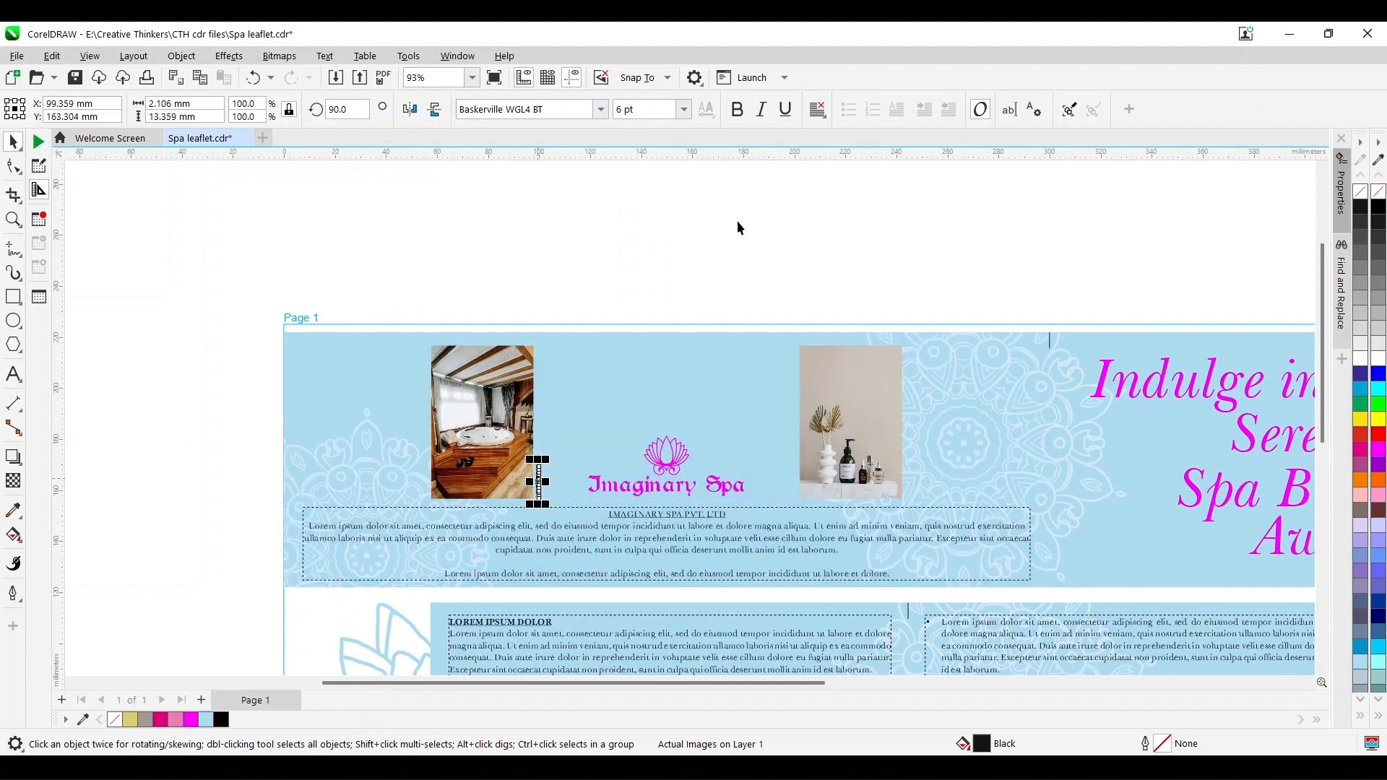
{"action": "left_click", "coordinate": [684, 110]}
{"action": "left_click", "coordinate": [675, 149]}
{"action": "left_click", "coordinate": [96, 285]}
Shorten the bathtub photo's caption to read "Actual Image"
{"action": "left_click", "coordinate": [13, 219]}
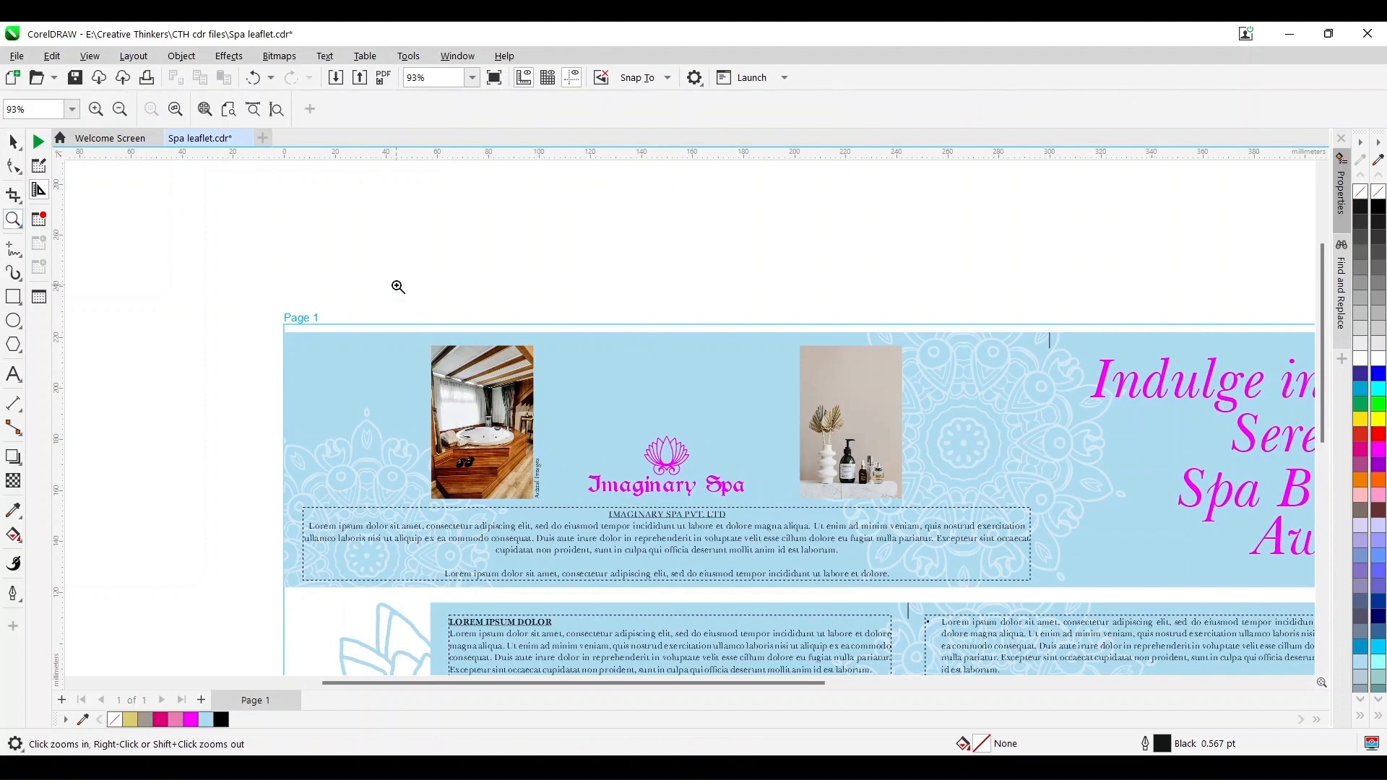
{"action": "left_click_drag", "start_coordinate": [396, 285], "coordinate": [1009, 519]}
{"action": "left_click", "coordinate": [13, 374]}
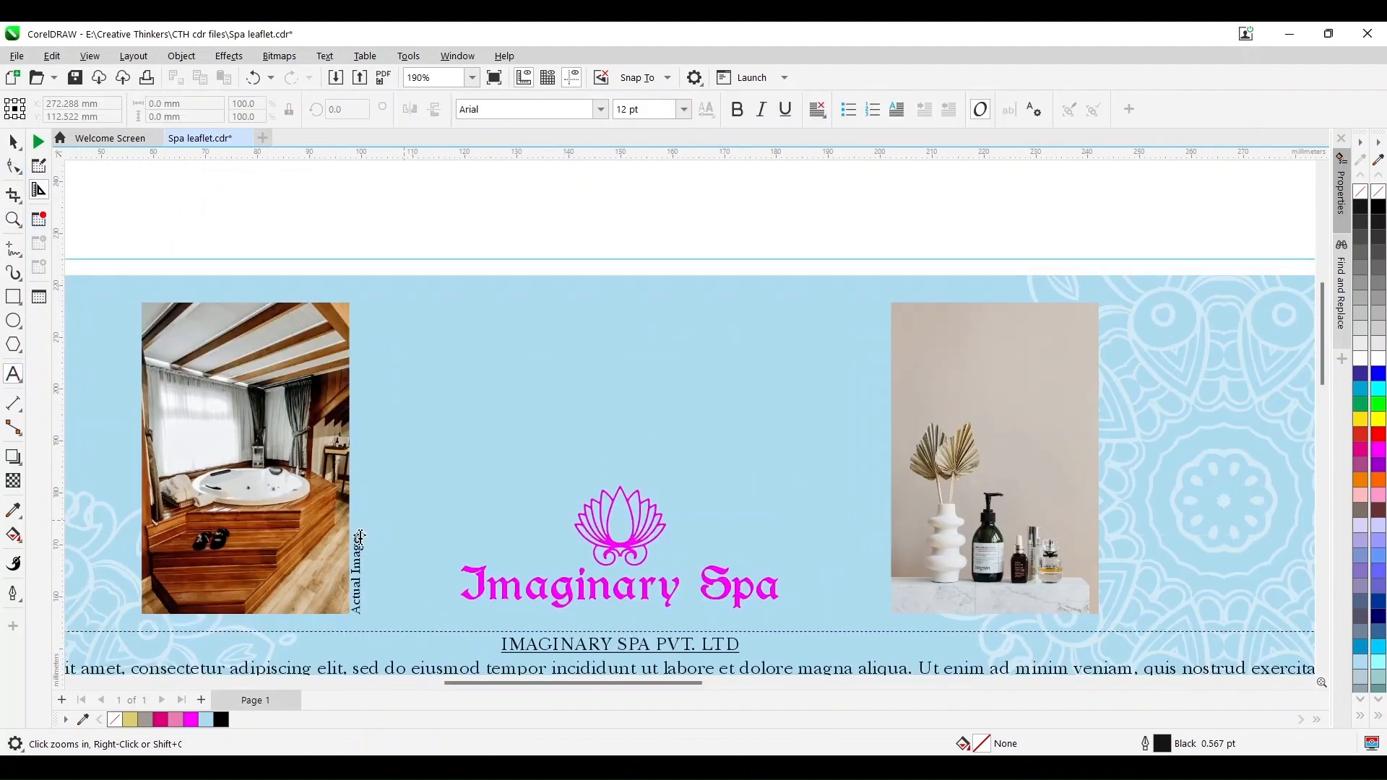
{"action": "left_click", "coordinate": [361, 536]}
{"action": "key", "text": "BackSpace"}
{"action": "left_click", "coordinate": [13, 142]}
Copy the caption to the lower right edge of the bottles photo and left-align the text of both captions
{"action": "left_click_drag", "start_coordinate": [359, 574], "coordinate": [1116, 562]}
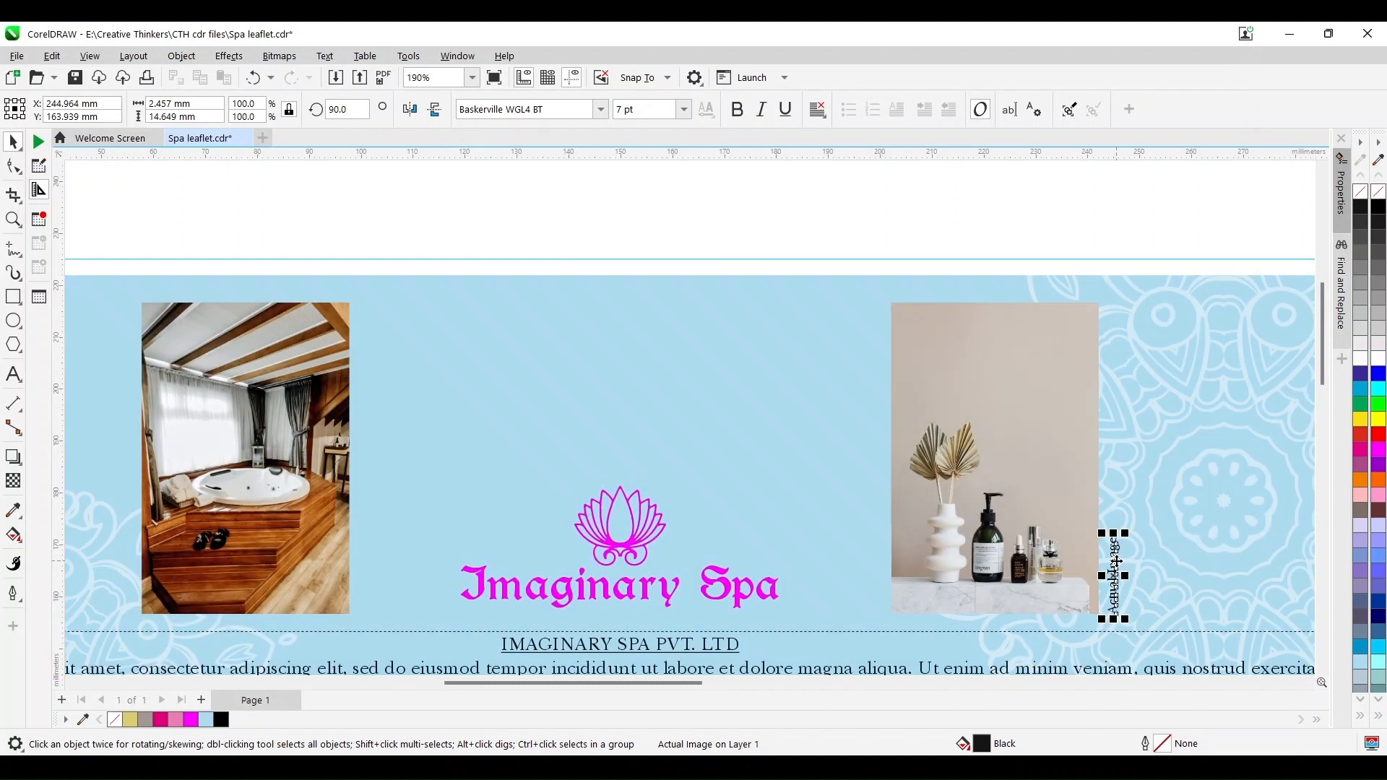
{"action": "key", "text": "ctrl+z"}
{"action": "left_click_drag", "start_coordinate": [356, 578], "coordinate": [1110, 572]}
{"action": "left_click", "coordinate": [356, 576], "text": "shift"}
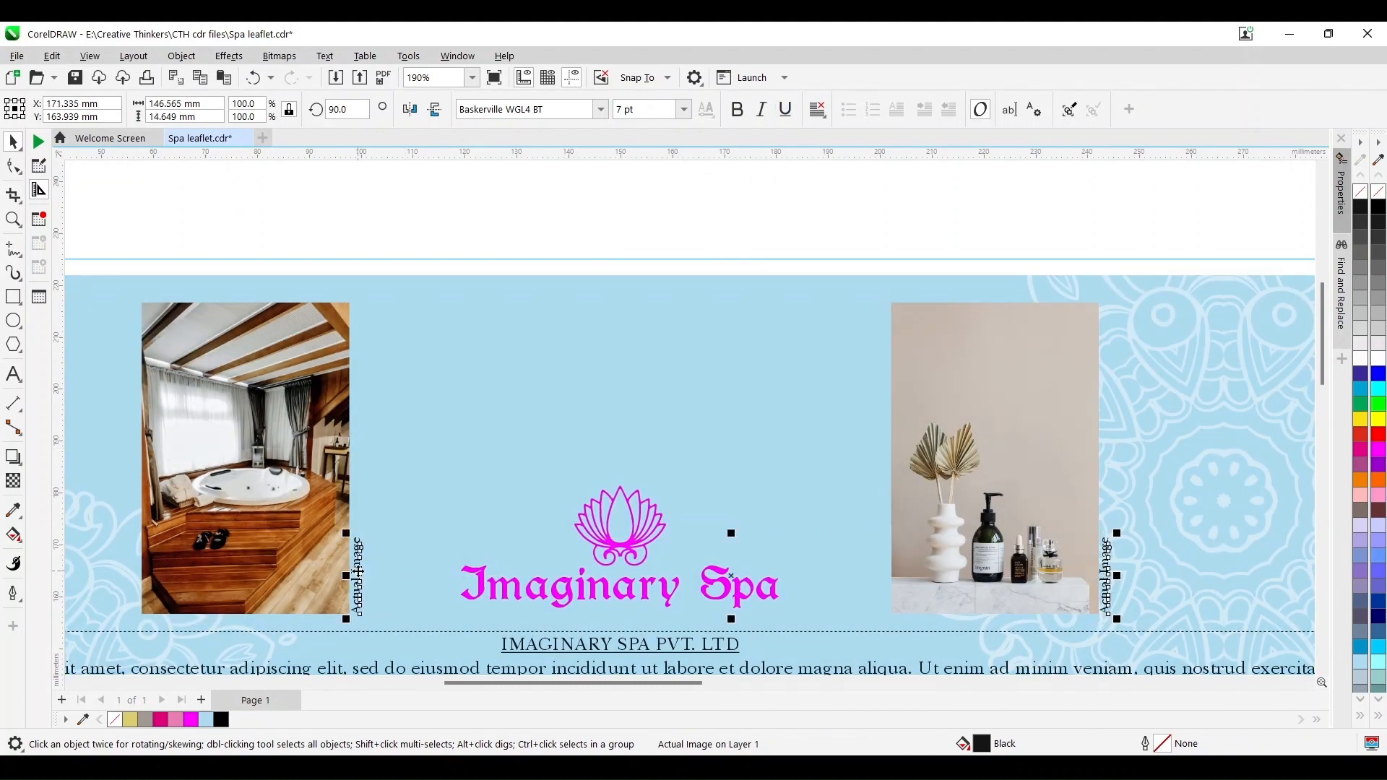
{"action": "left_click", "coordinate": [817, 109]}
{"action": "left_click", "coordinate": [841, 150]}
Replace the text of the caption beside the bottles photo with "Products Used"
{"action": "left_click", "coordinate": [13, 375]}
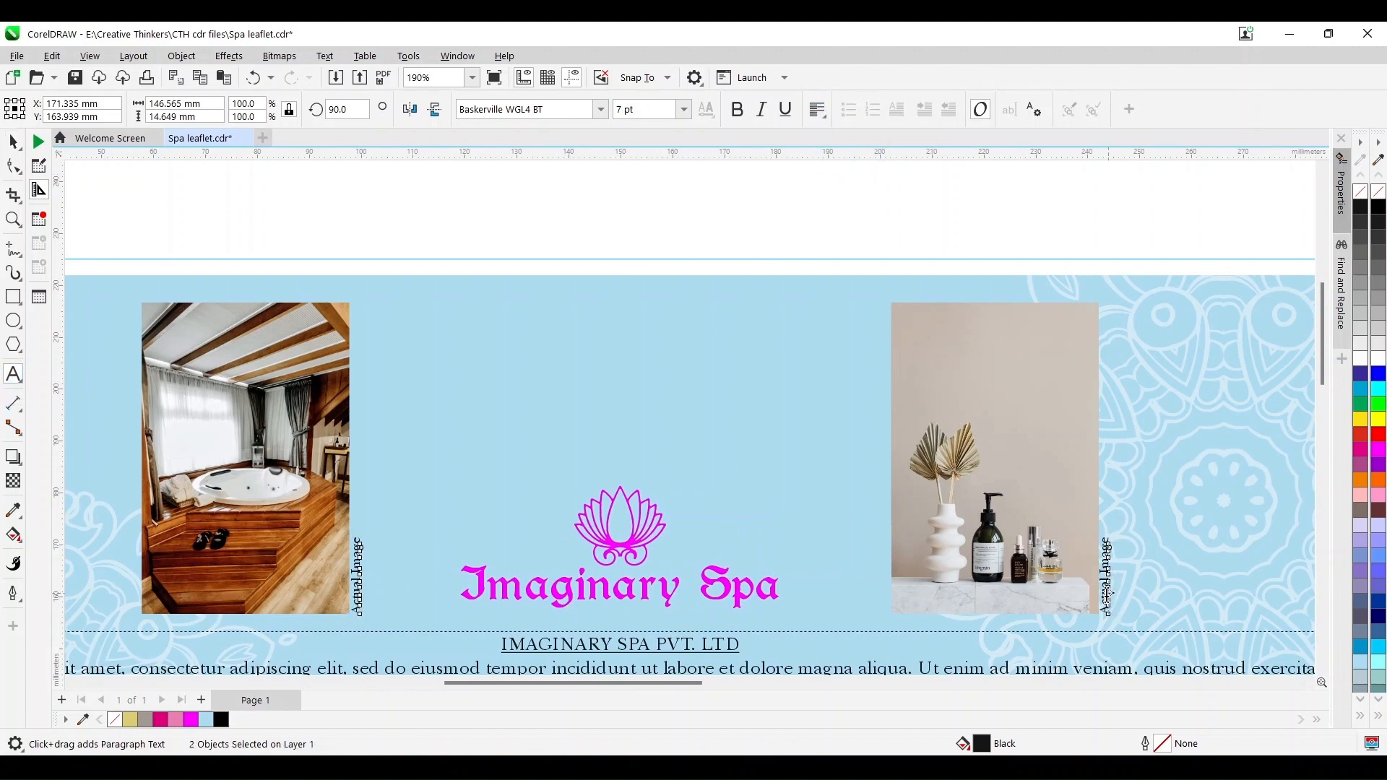
{"action": "left_click", "coordinate": [1105, 596]}
{"action": "key", "text": "ctrl+a"}
{"action": "type", "text": "Products Used"}
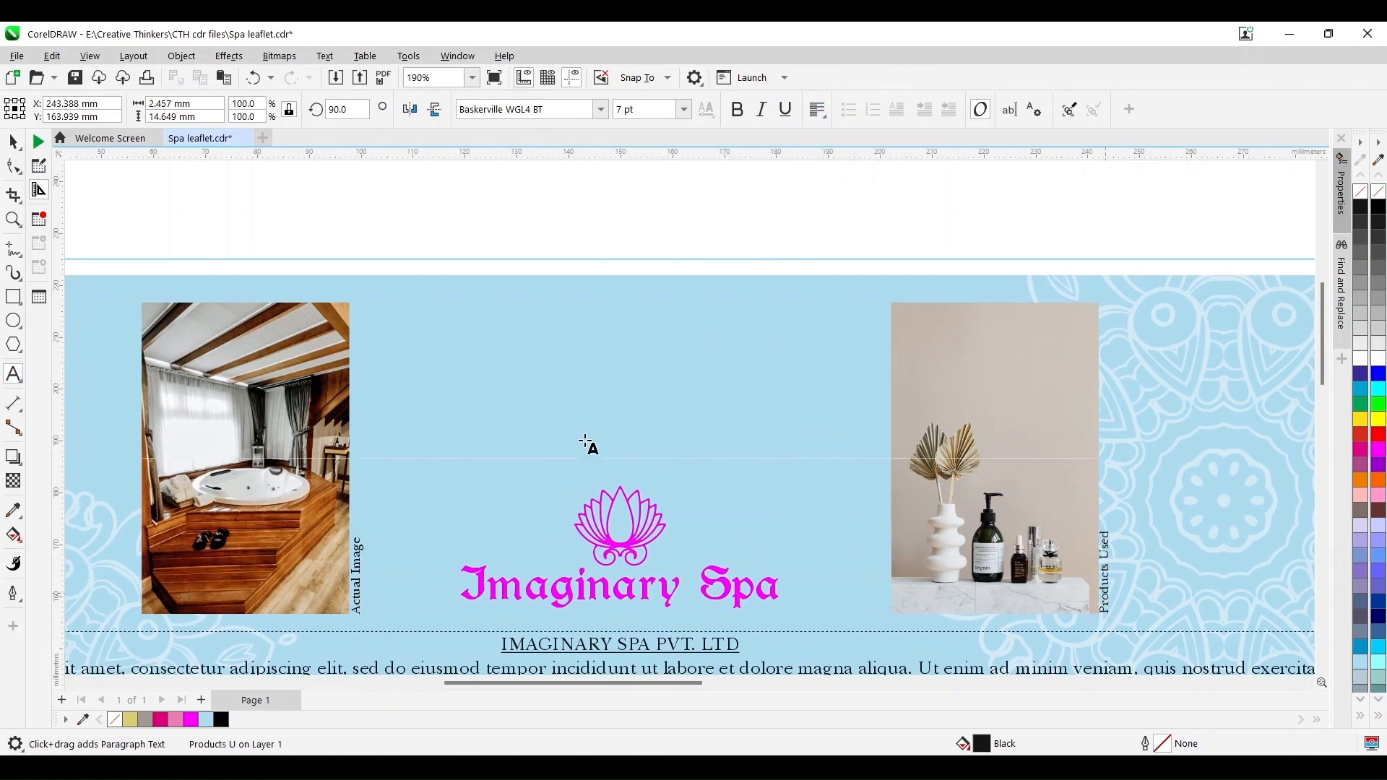
{"action": "left_click", "coordinate": [13, 142]}
{"action": "left_click", "coordinate": [404, 211]}
Duplicate Page 1 after the selected page, copying its layers and their contents
{"action": "key", "text": "shift+F4"}
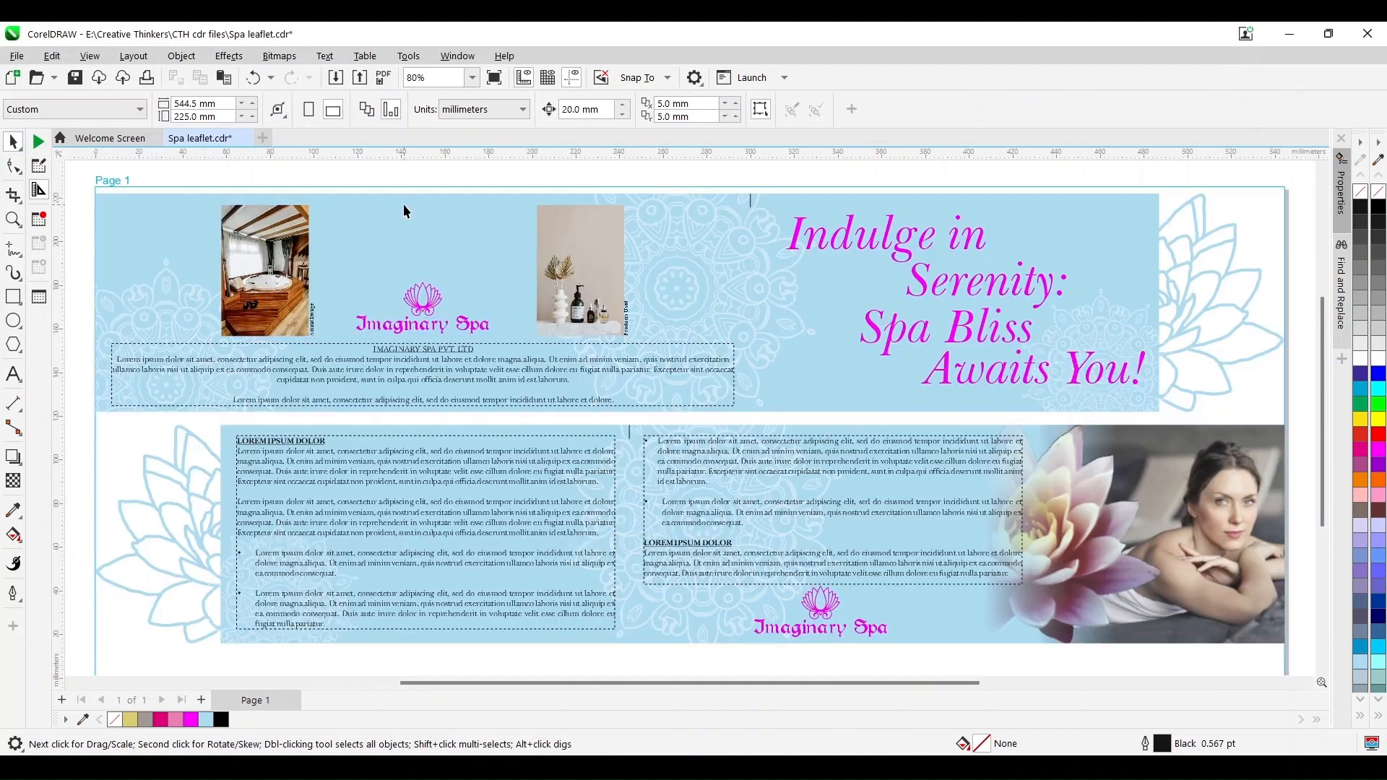
{"action": "left_click", "coordinate": [471, 78]}
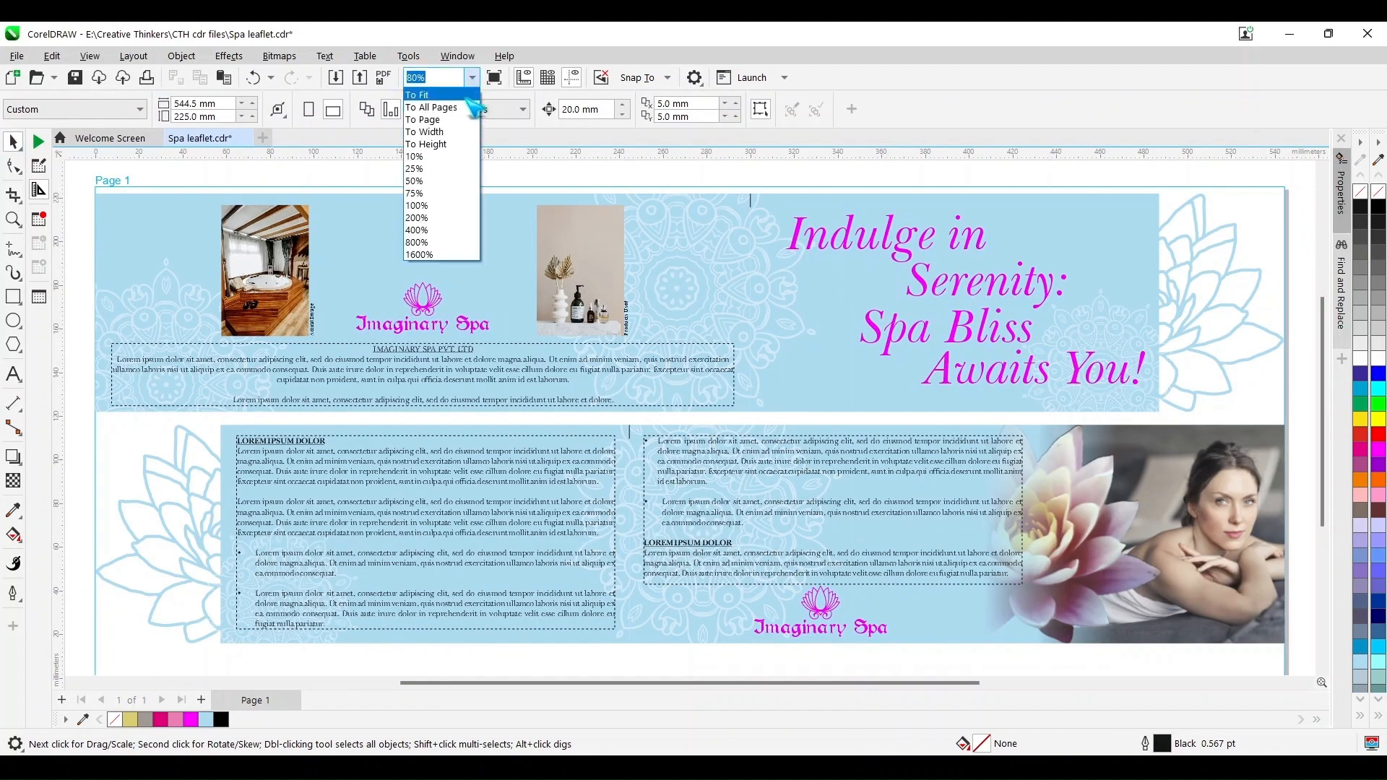
{"action": "left_click", "coordinate": [471, 94]}
{"action": "key", "text": "z"}
{"action": "left_click_drag", "start_coordinate": [88, 178], "coordinate": [1298, 644]}
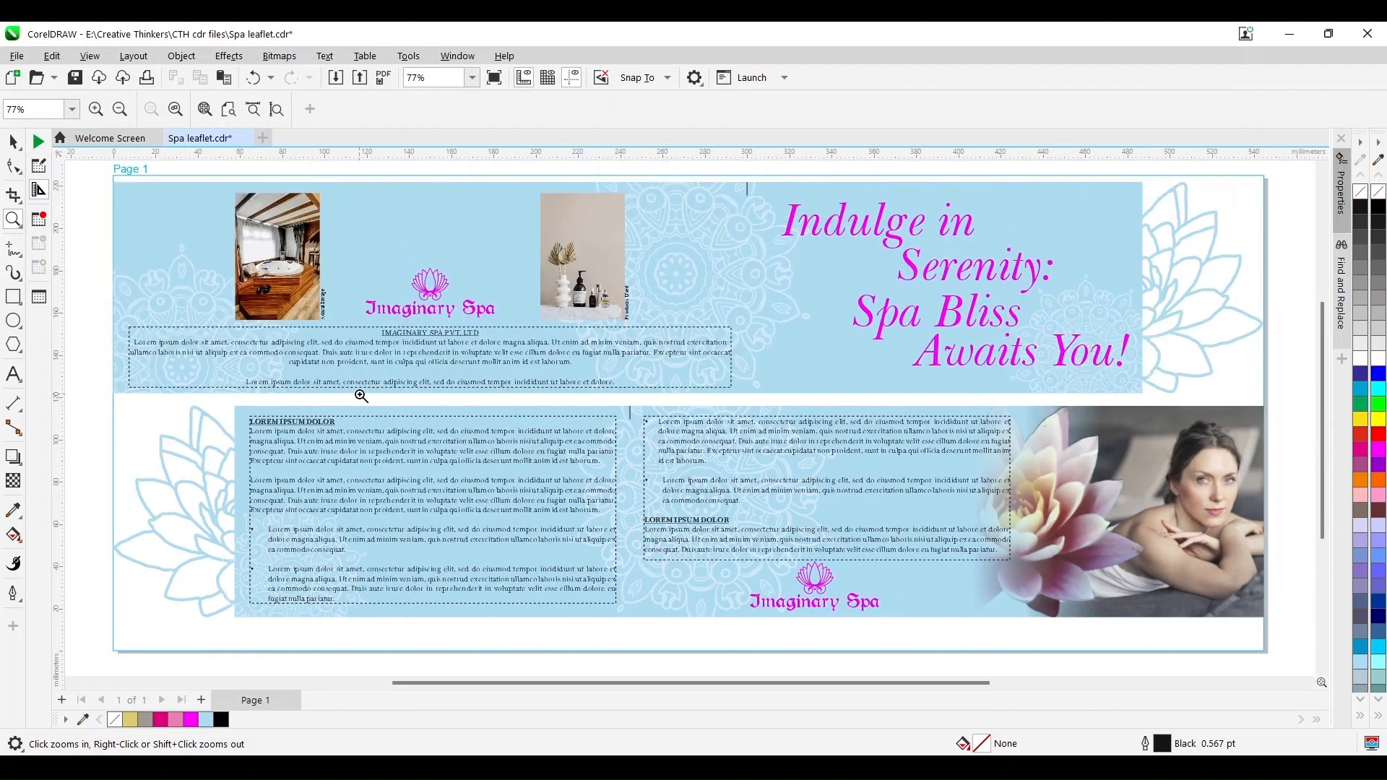
{"action": "key", "text": "F8"}
{"action": "left_click", "coordinate": [13, 142]}
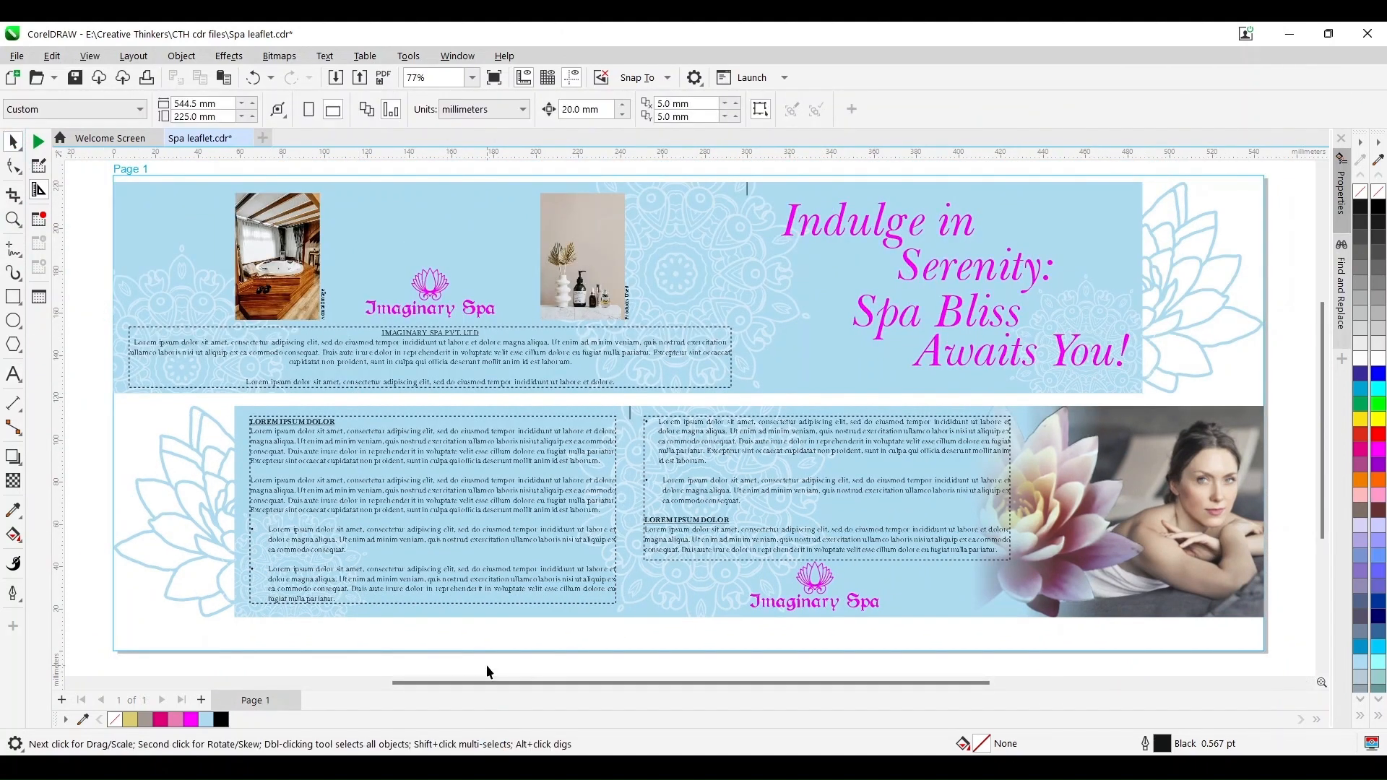
{"action": "right_click", "coordinate": [266, 709]}
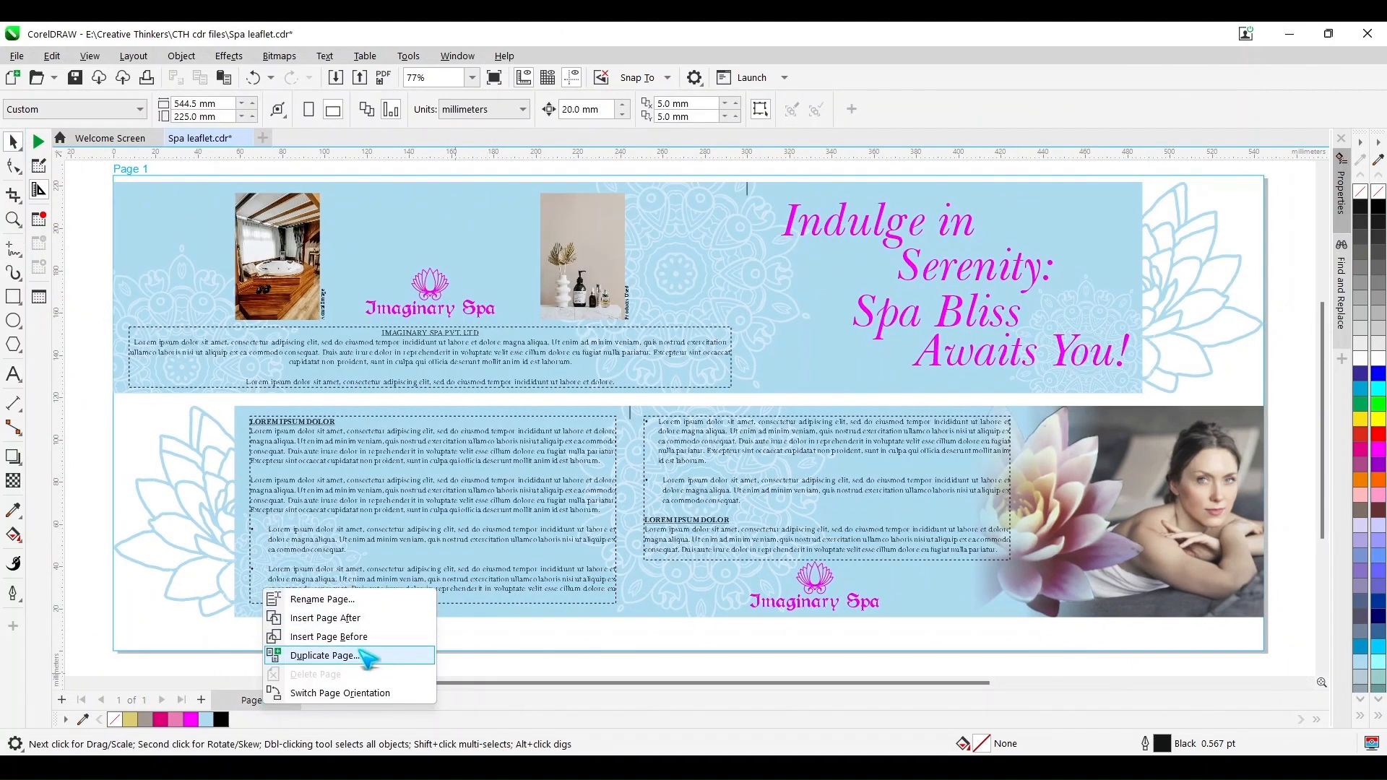
{"action": "left_click", "coordinate": [324, 656]}
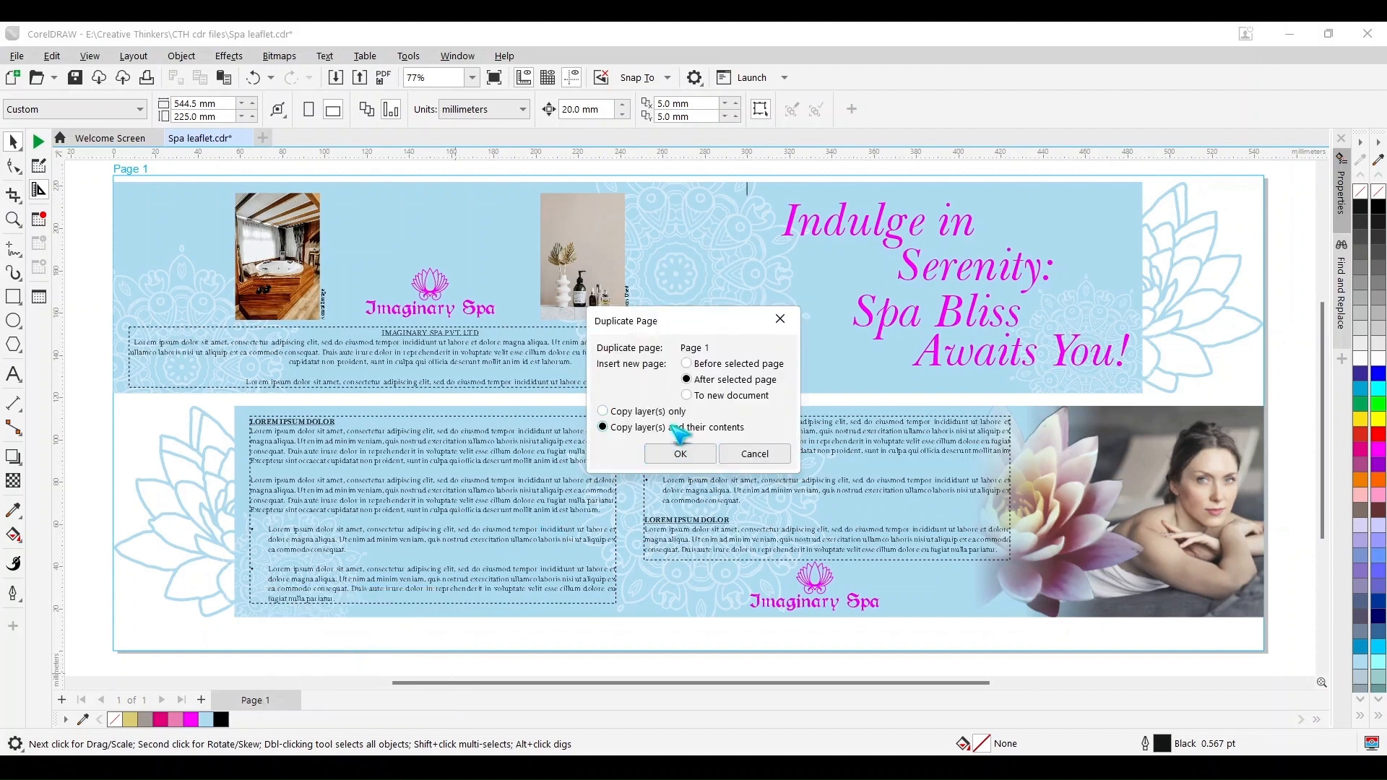
{"action": "left_click", "coordinate": [679, 455]}
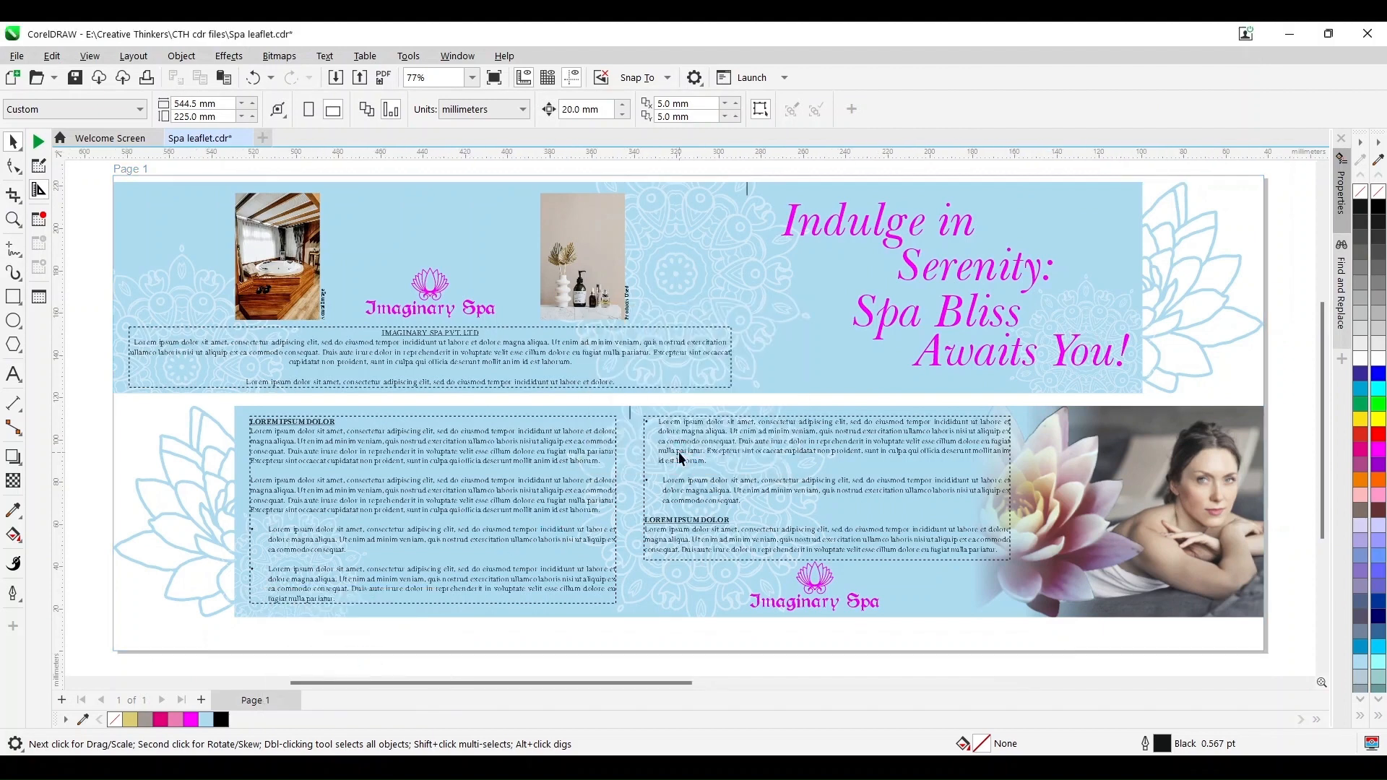
On Page 2, delete the whole cover artwork and the inner spread's text blocks and logo
{"action": "left_click", "coordinate": [473, 77]}
{"action": "left_click", "coordinate": [426, 112]}
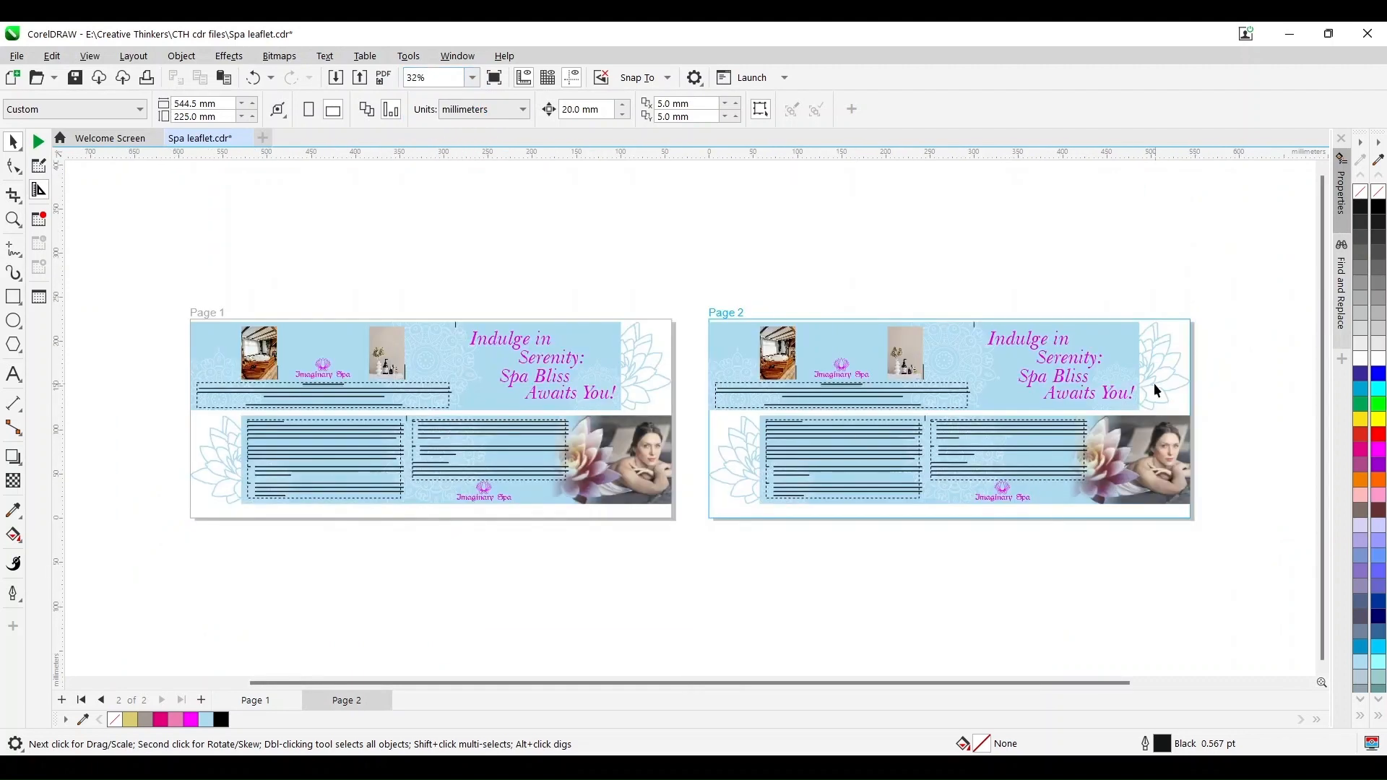
{"action": "left_click", "coordinate": [850, 466]}
{"action": "key", "text": "Delete"}
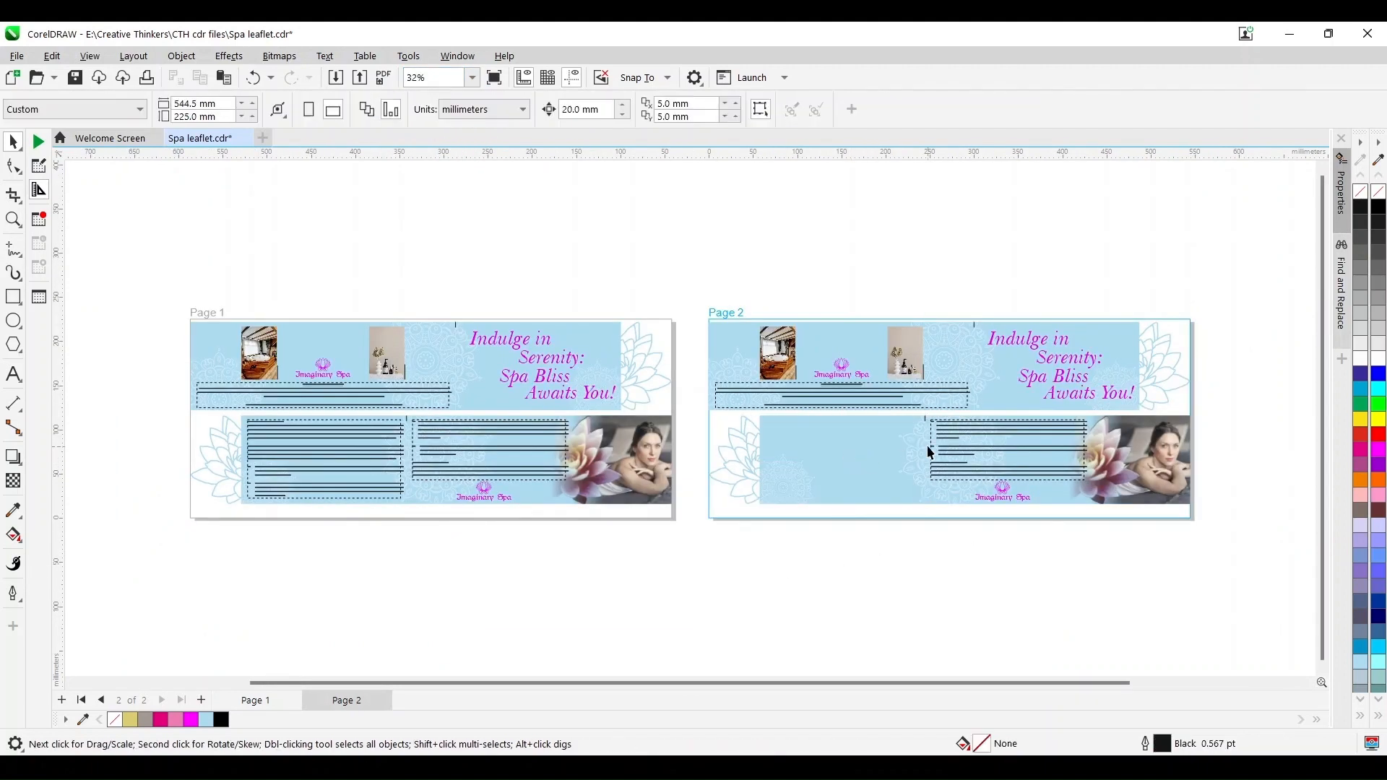
{"action": "left_click", "coordinate": [968, 442]}
{"action": "key", "text": "Delete"}
{"action": "left_click", "coordinate": [967, 437]}
{"action": "left_click_drag", "start_coordinate": [955, 579], "coordinate": [1212, 400]}
{"action": "key", "text": "Delete"}
{"action": "left_click_drag", "start_coordinate": [1243, 272], "coordinate": [691, 418]}
{"action": "key", "text": "Delete"}
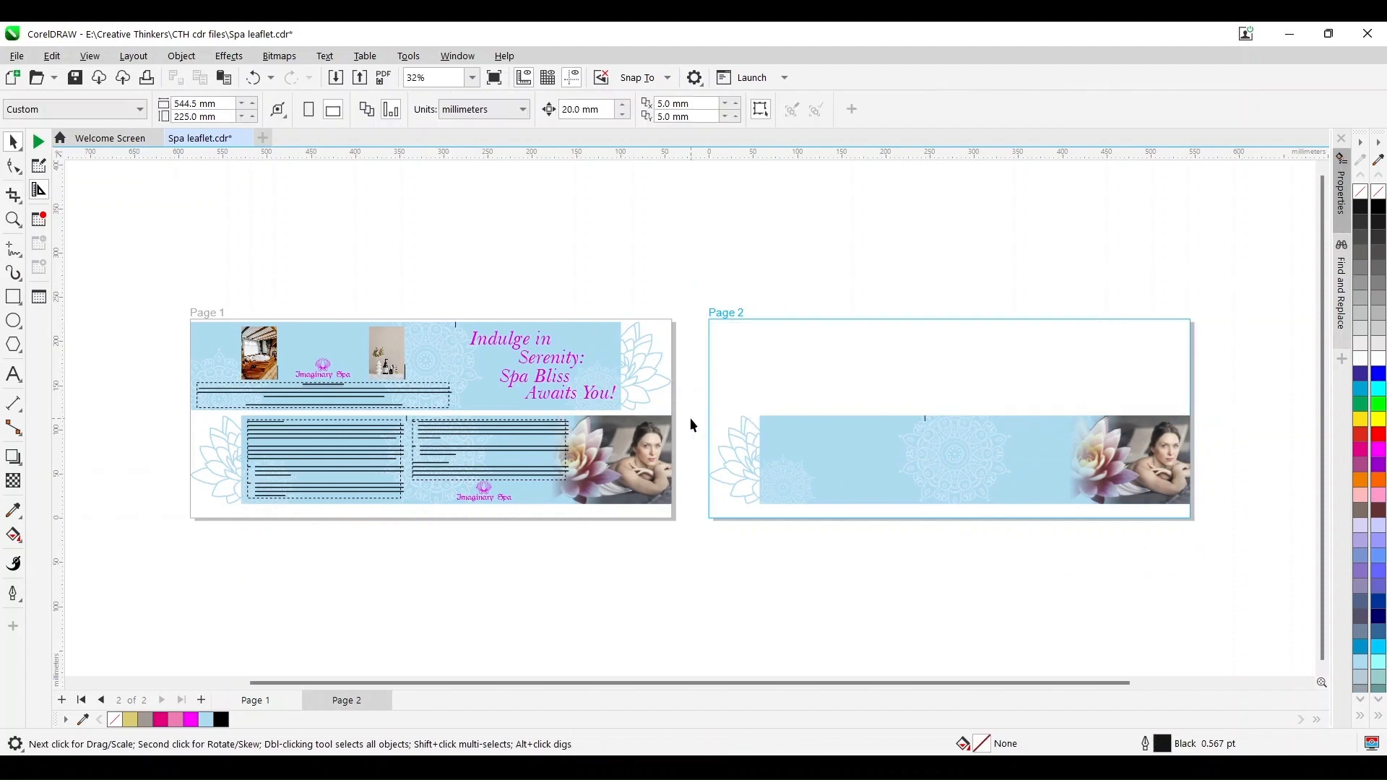
Rename the first page as Print
{"action": "left_click", "coordinate": [257, 701]}
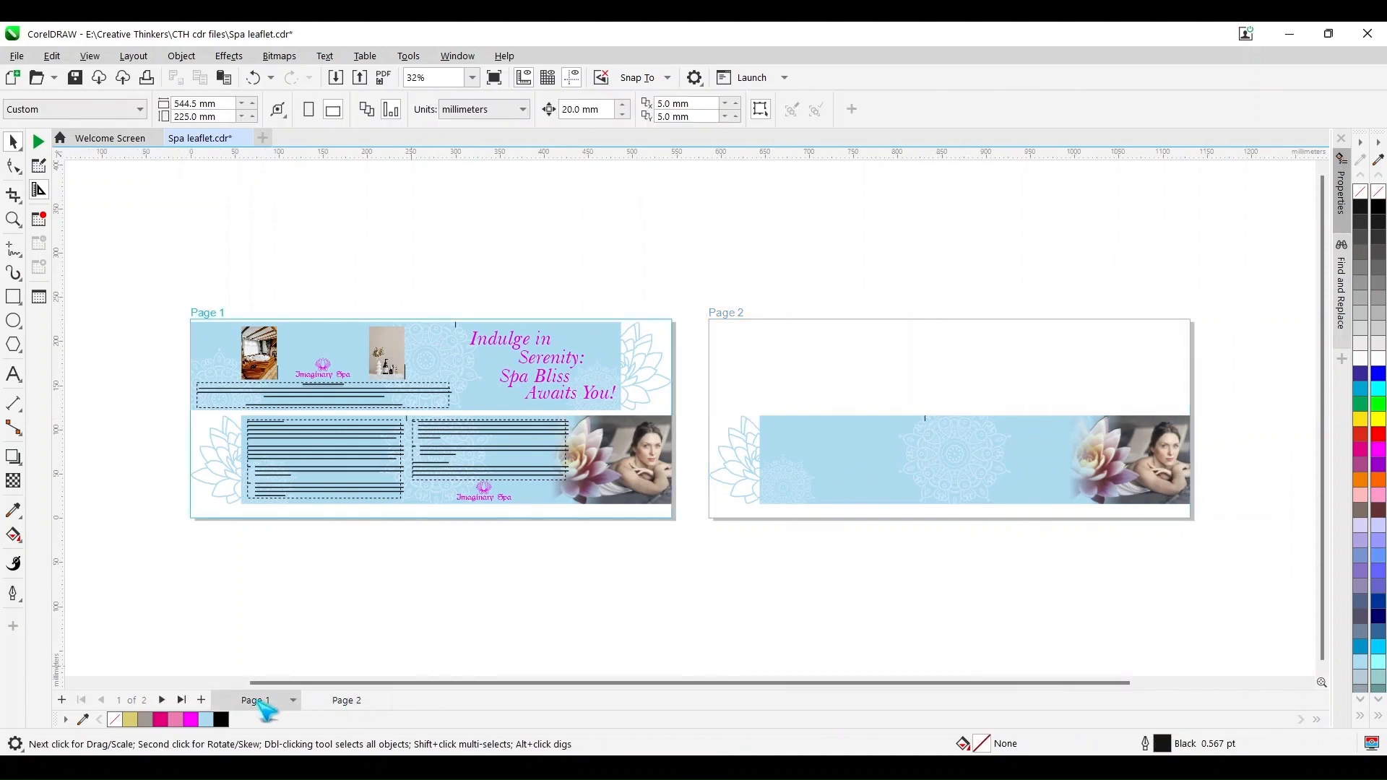
{"action": "right_click", "coordinate": [260, 704]}
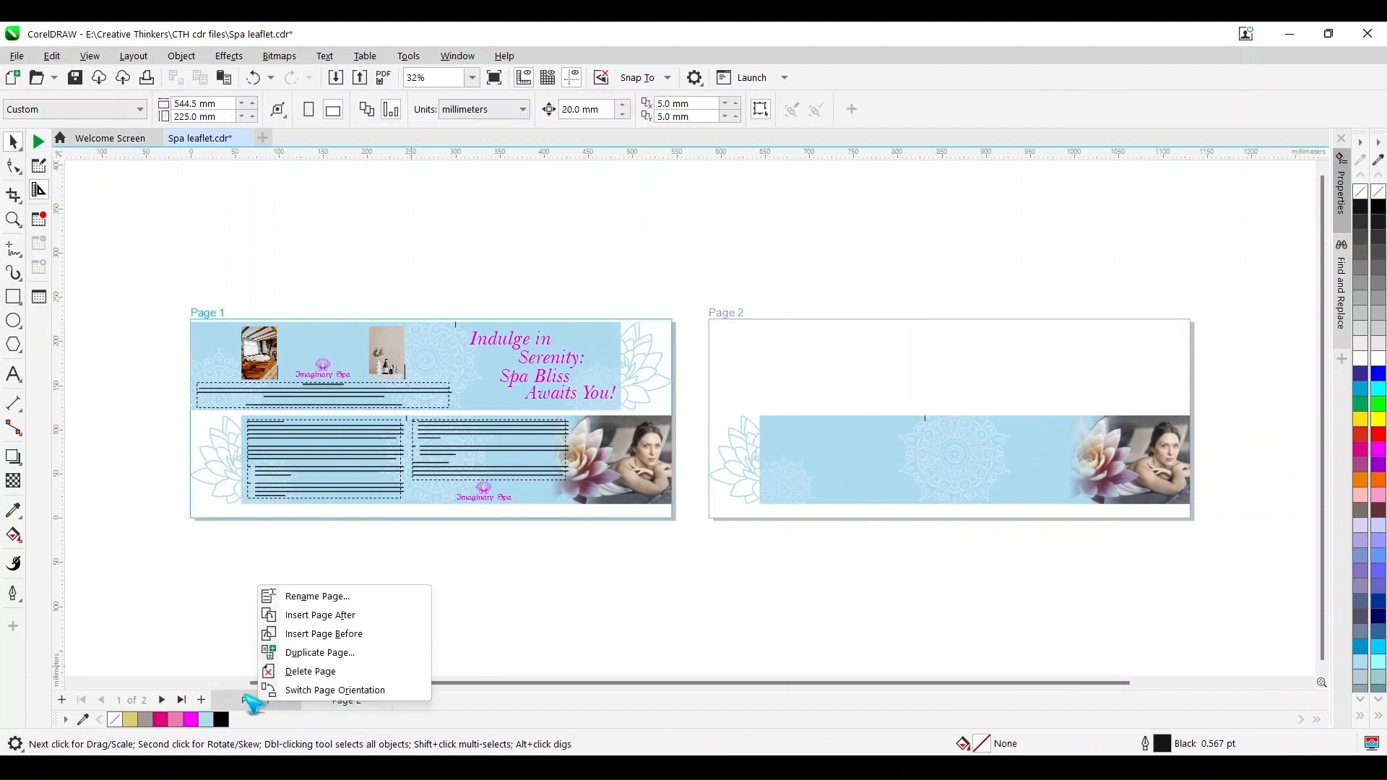
{"action": "left_click", "coordinate": [325, 593]}
{"action": "type", "text": "Print"}
{"action": "key", "text": "Return"}
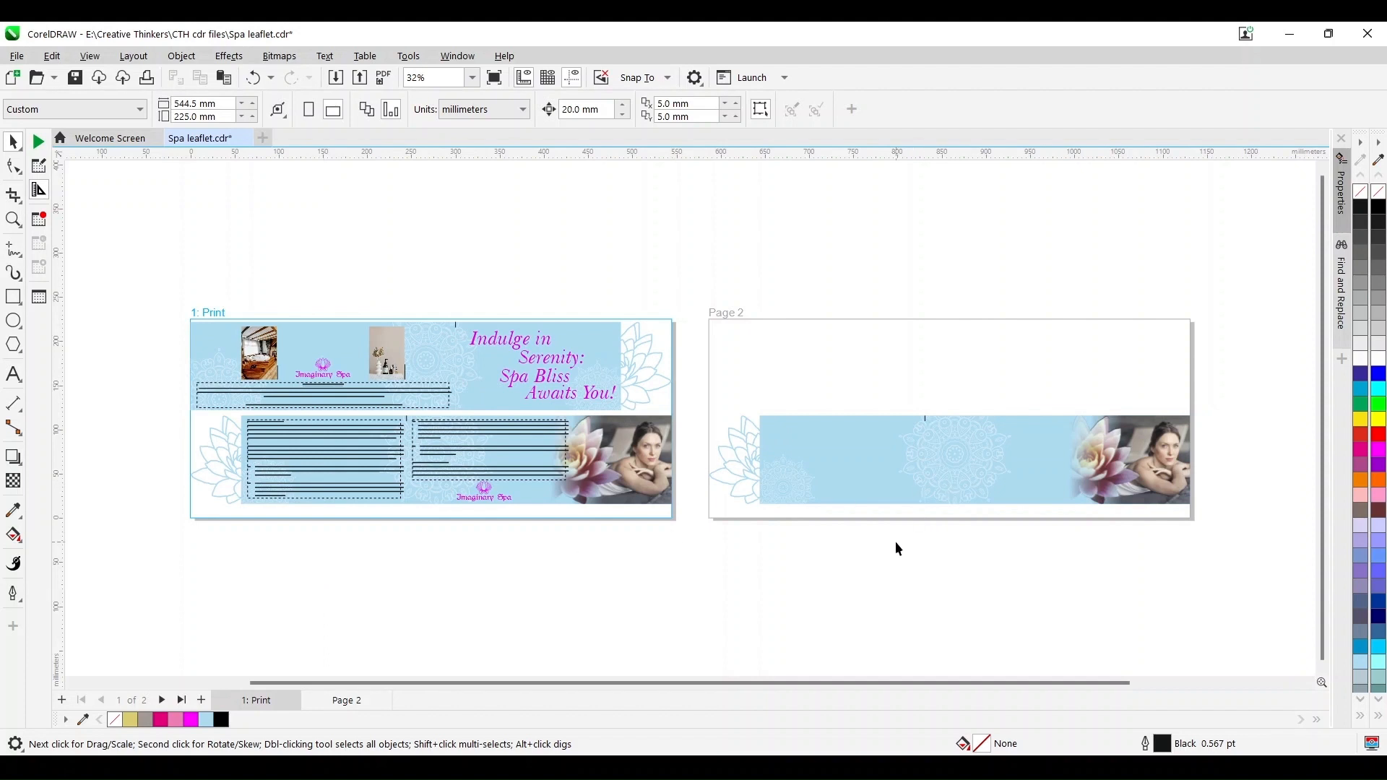
Delete the contents of the inner spread's right panel on Page 2 and remove its PowerClip frame
{"action": "double_click", "coordinate": [994, 440]}
{"action": "key", "text": "ctrl+a"}
{"action": "key", "text": "Delete"}
{"action": "left_click", "coordinate": [1244, 550], "text": "ctrl"}
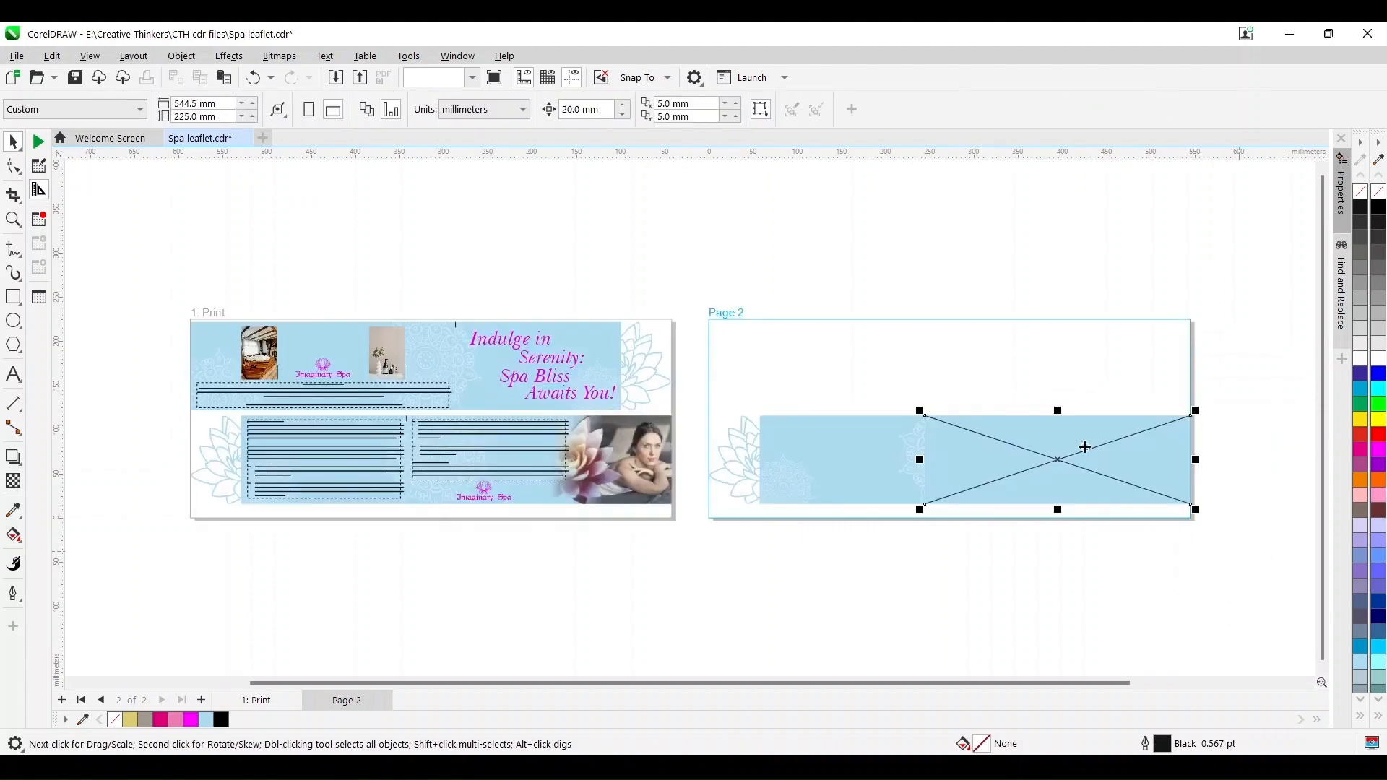
{"action": "right_click", "coordinate": [1084, 447]}
{"action": "mouse_move", "coordinate": [1142, 510]}
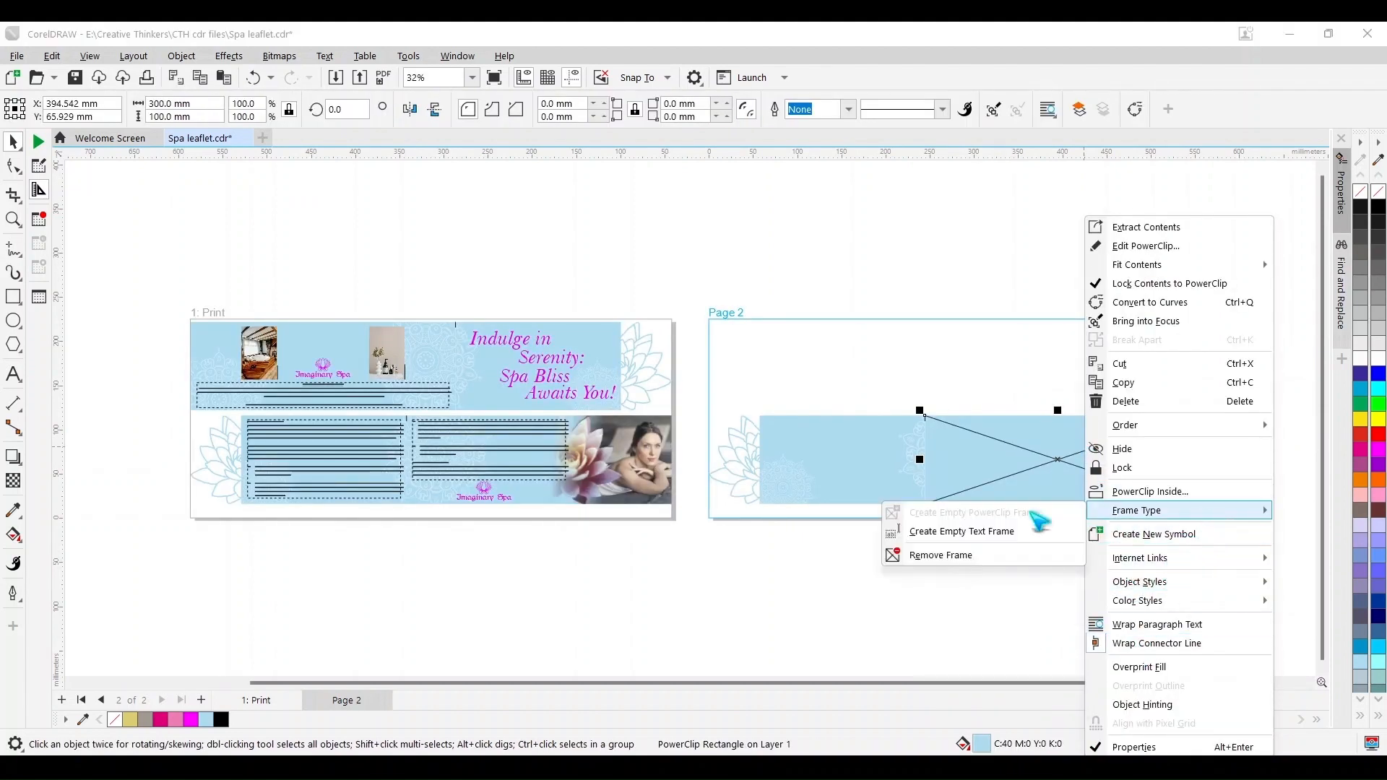
{"action": "left_click", "coordinate": [944, 555]}
Delete the mandala artwork inside the lotus-edged left panel on Page 2 and remove its PowerClip frame
{"action": "double_click", "coordinate": [879, 469]}
{"action": "left_click_drag", "start_coordinate": [887, 608], "coordinate": [1035, 318]}
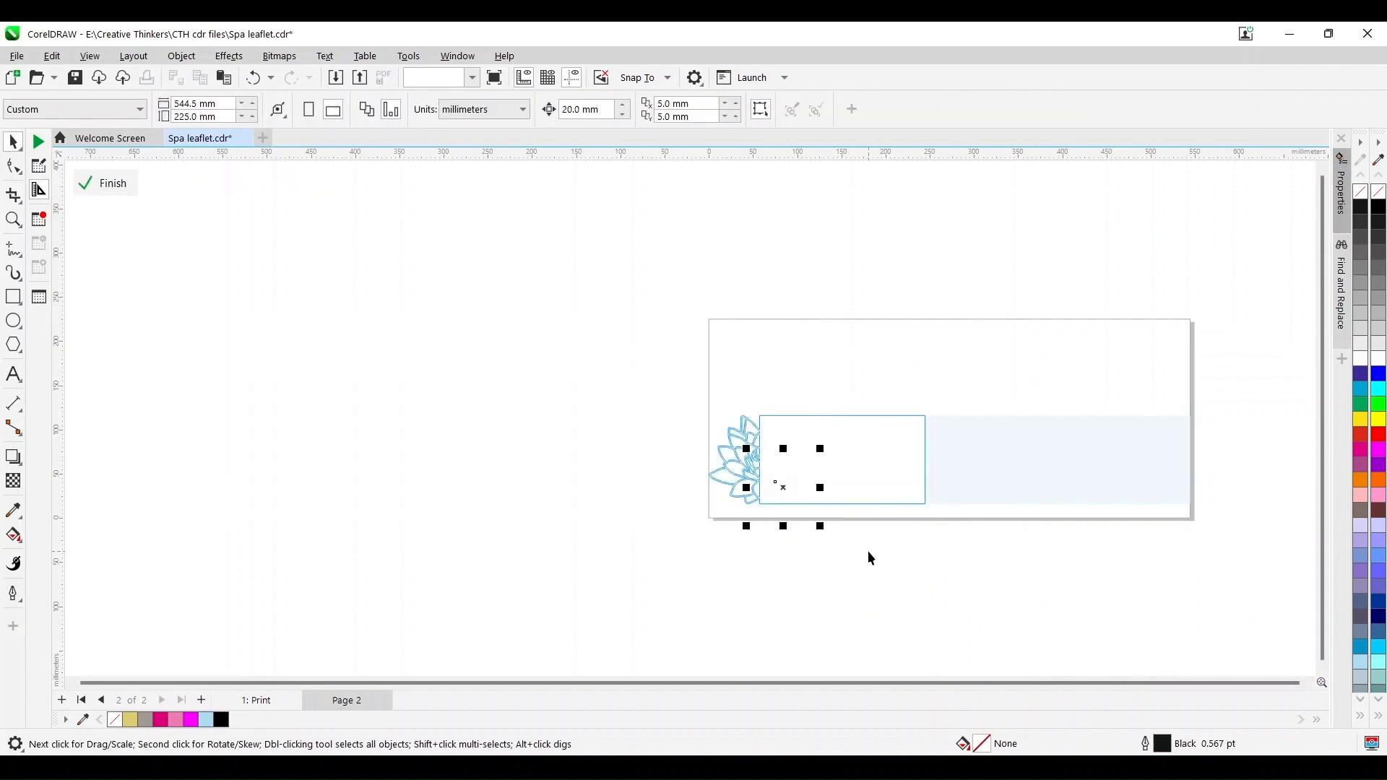
{"action": "key", "text": "Delete"}
{"action": "left_click", "coordinate": [862, 547], "text": "ctrl"}
{"action": "right_click", "coordinate": [869, 479]}
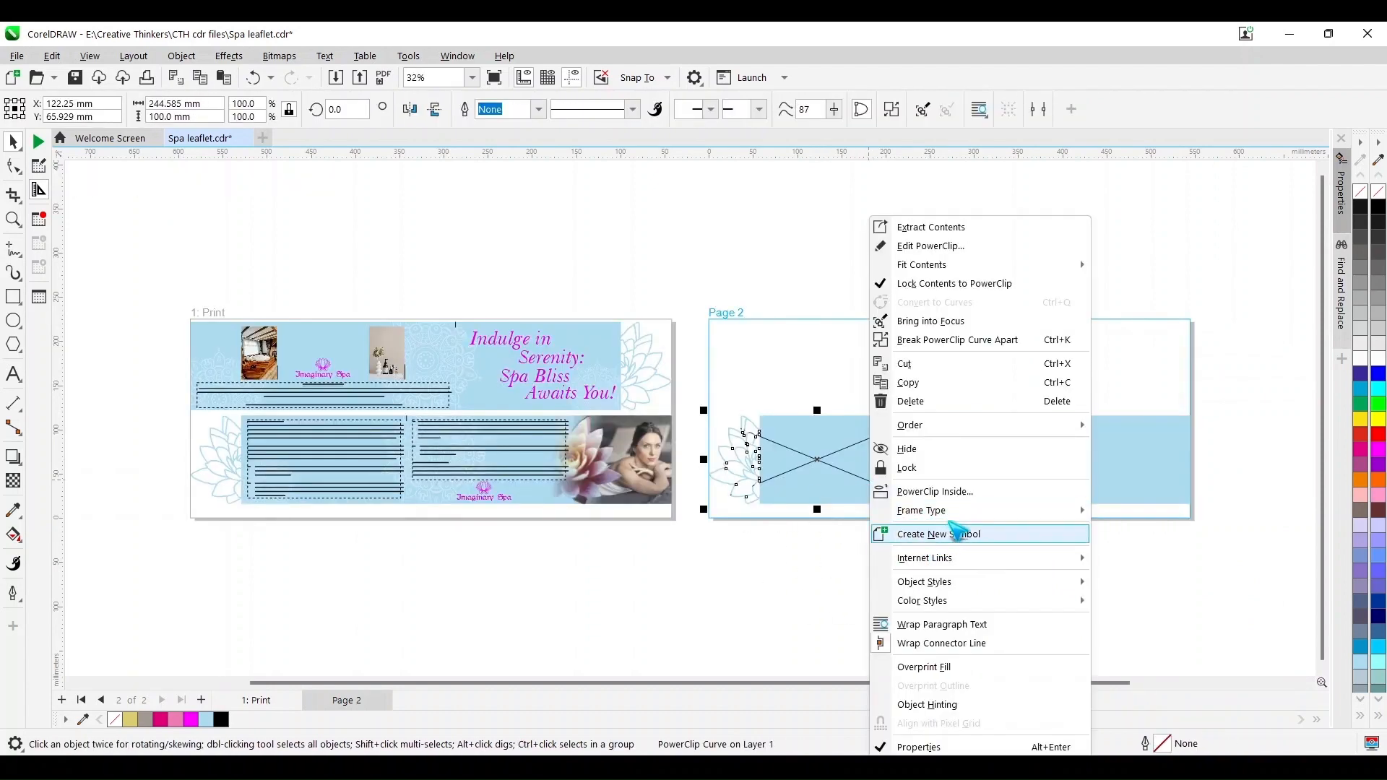
{"action": "mouse_move", "coordinate": [1012, 510]}
{"action": "left_click", "coordinate": [1131, 555]}
{"action": "left_click", "coordinate": [907, 519]}
Give both panel shapes on Page 2 a black outline and no fill
{"action": "left_click", "coordinate": [877, 466]}
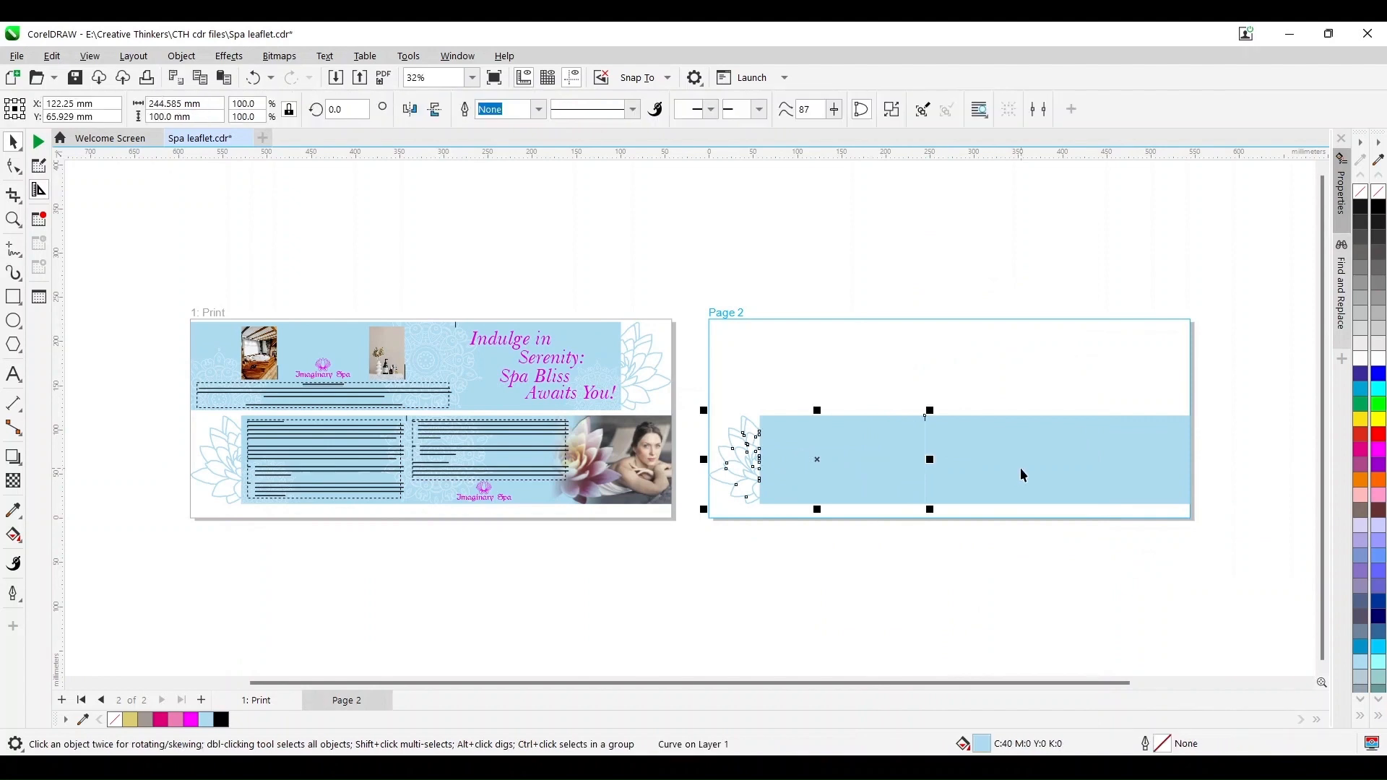
{"action": "left_click", "coordinate": [1024, 475], "text": "shift"}
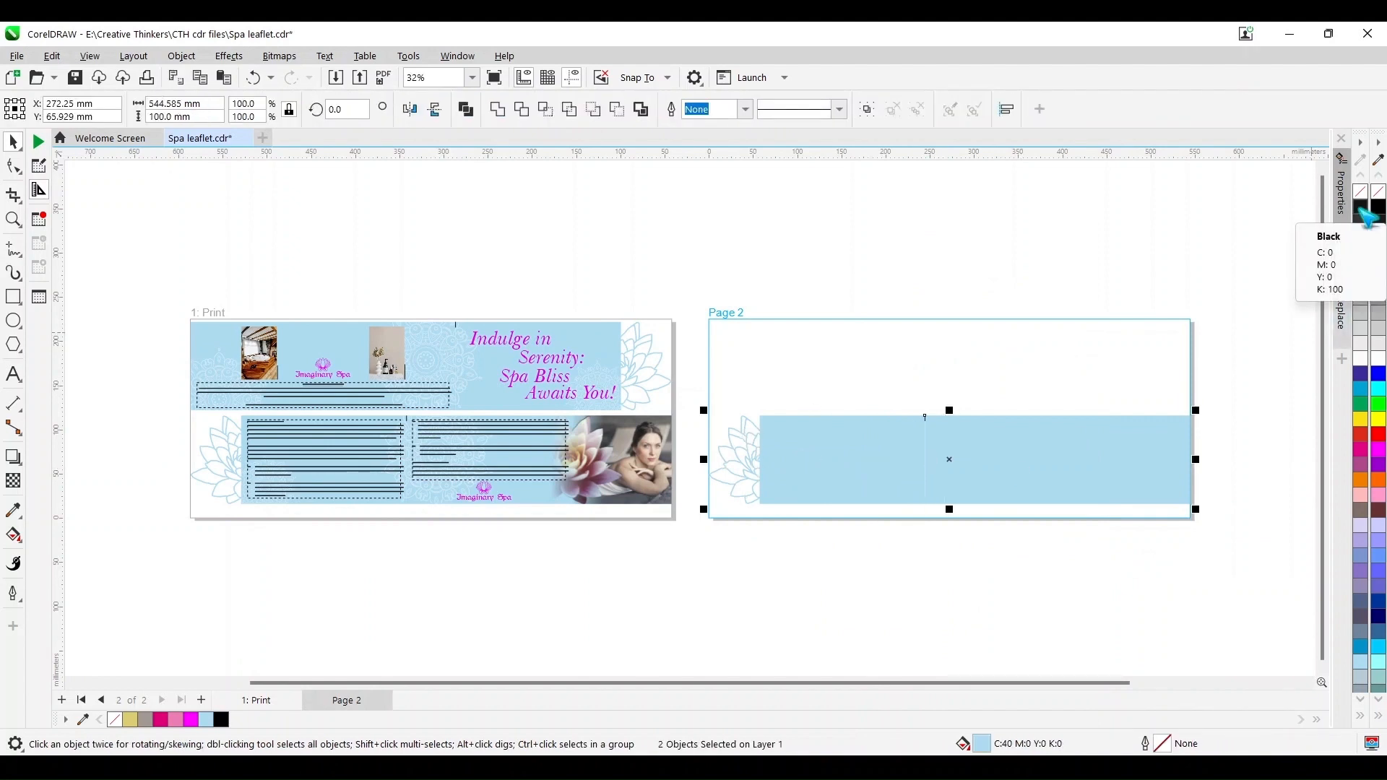
{"action": "right_click", "coordinate": [1361, 208]}
{"action": "left_click", "coordinate": [1361, 191]}
{"action": "left_click", "coordinate": [820, 554]}
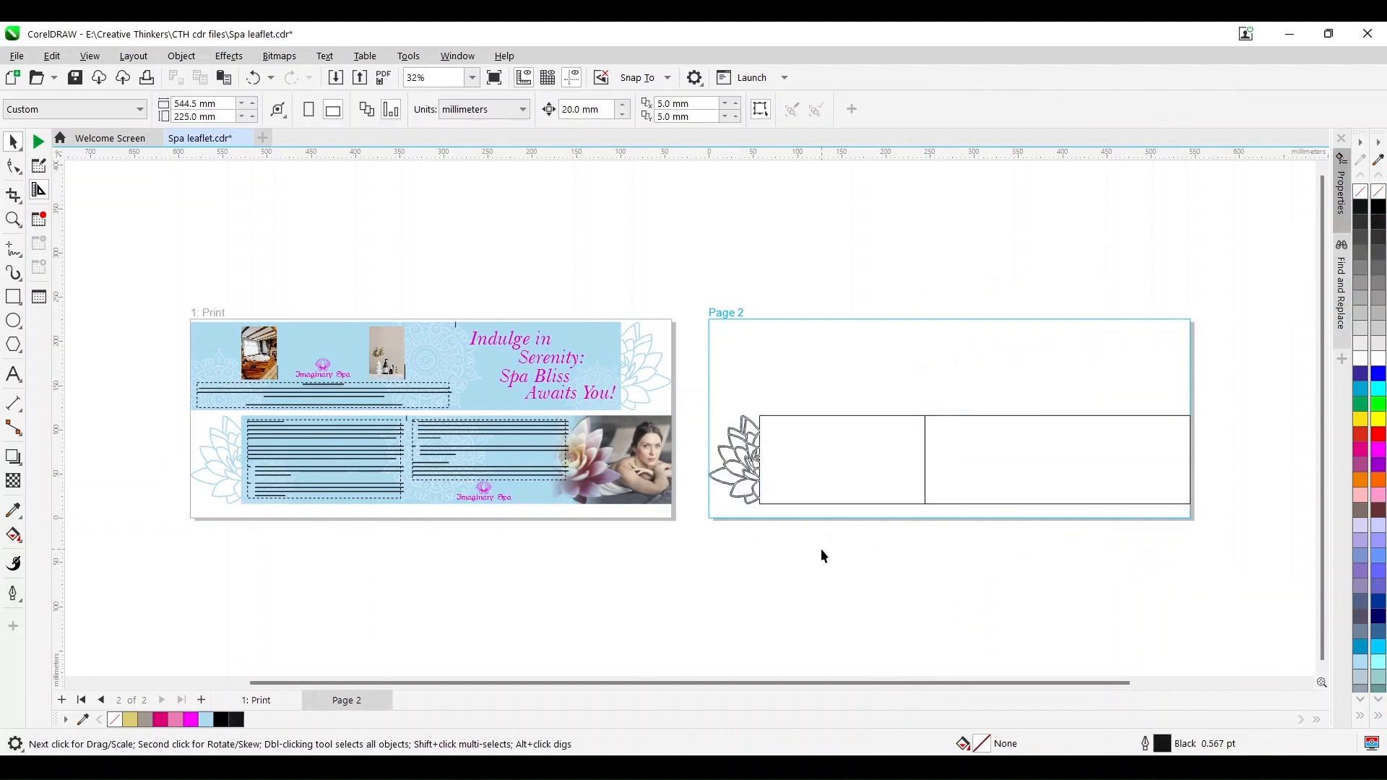
Rename the second page as Punch
{"action": "right_click", "coordinate": [351, 702]}
{"action": "left_click", "coordinate": [430, 589]}
{"action": "type", "text": "Punch"}
{"action": "key", "text": "Return"}
On the Print page, draw a rectangle about 70.5 × 100 mm over the inner spread's lotus edge and weld it to the left panel
{"action": "left_click", "coordinate": [542, 463]}
{"action": "left_click", "coordinate": [148, 455]}
{"action": "left_click", "coordinate": [13, 220]}
{"action": "left_click_drag", "start_coordinate": [164, 391], "coordinate": [433, 530]}
{"action": "left_click", "coordinate": [13, 296]}
{"action": "left_click_drag", "start_coordinate": [523, 254], "coordinate": [289, 582]}
{"action": "left_click", "coordinate": [13, 142]}
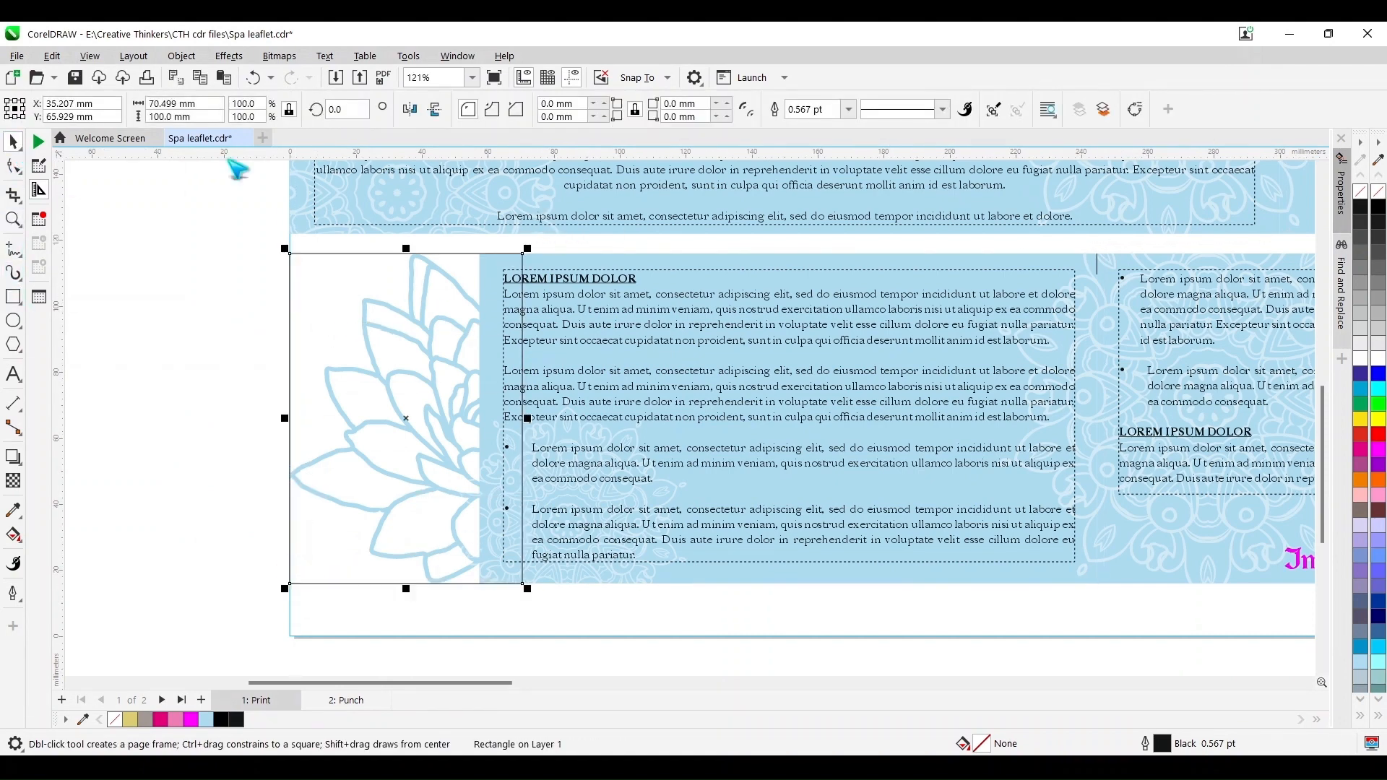
{"action": "left_click", "coordinate": [577, 261], "text": "shift"}
{"action": "left_click", "coordinate": [499, 109]}
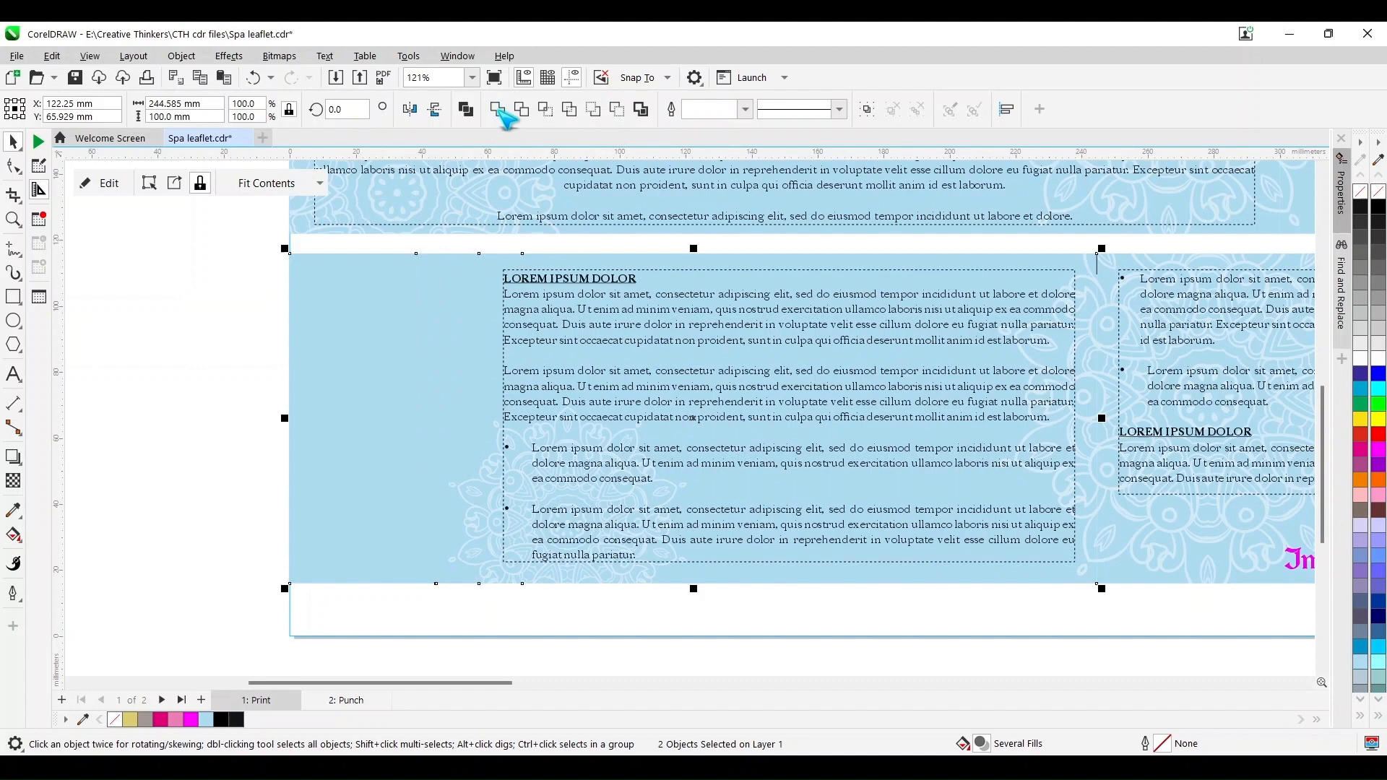
{"action": "left_click", "coordinate": [215, 334]}
Draw a rectangle over the lotus edge of the cover's headline panel and weld it to that panel
{"action": "key", "text": "shift+F4"}
{"action": "left_click", "coordinate": [1136, 275]}
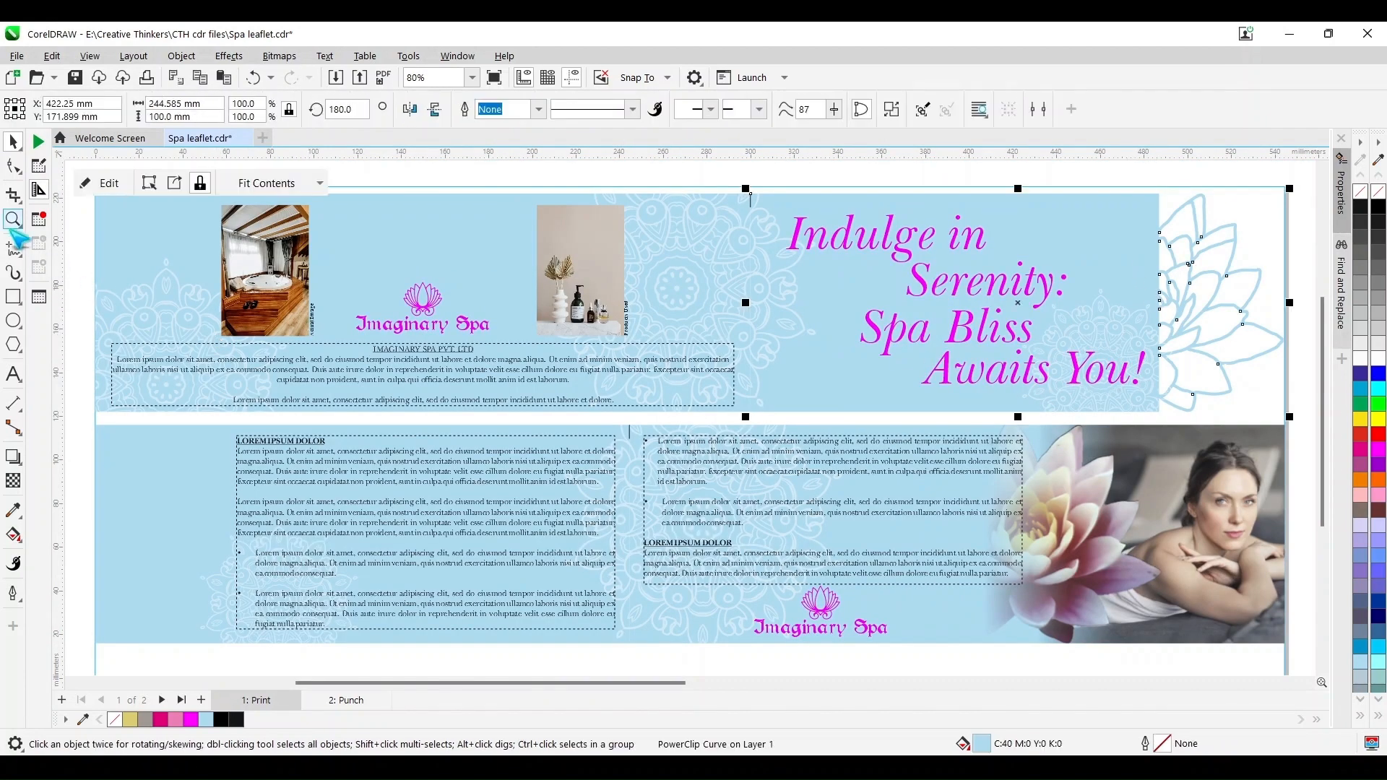
{"action": "left_click", "coordinate": [13, 296]}
{"action": "mouse_move", "coordinate": [1134, 193]}
{"action": "left_mouse_down"}
{"action": "mouse_move", "coordinate": [1247, 300]}
{"action": "mouse_move", "coordinate": [1287, 428]}
{"action": "mouse_move", "coordinate": [1159, 412]}
{"action": "left_mouse_up"}
{"action": "left_click", "coordinate": [13, 141]}
{"action": "left_click", "coordinate": [1069, 234], "text": "shift"}
{"action": "left_click", "coordinate": [498, 109]}
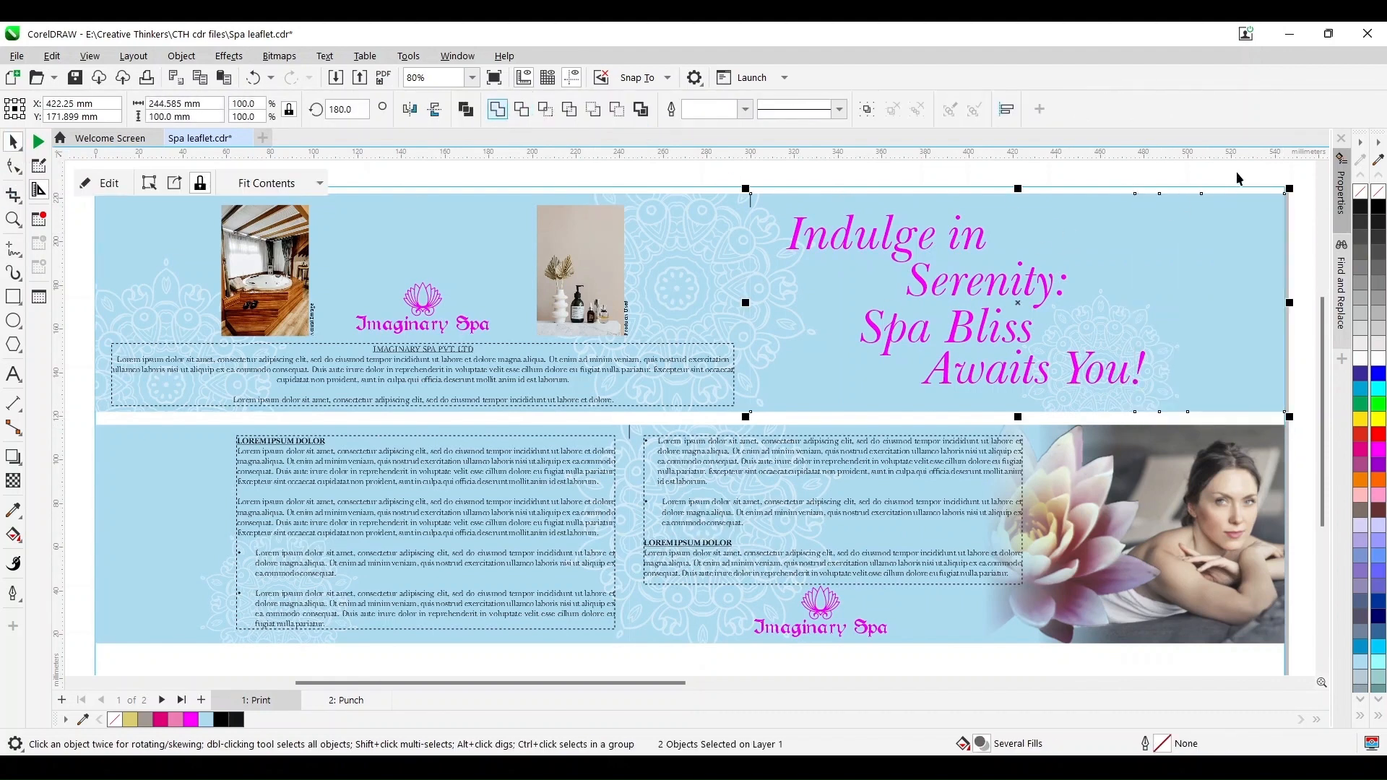
{"action": "left_click", "coordinate": [1238, 171]}
Preview the Print and Punch pages together in full screen
{"action": "left_click", "coordinate": [472, 77]}
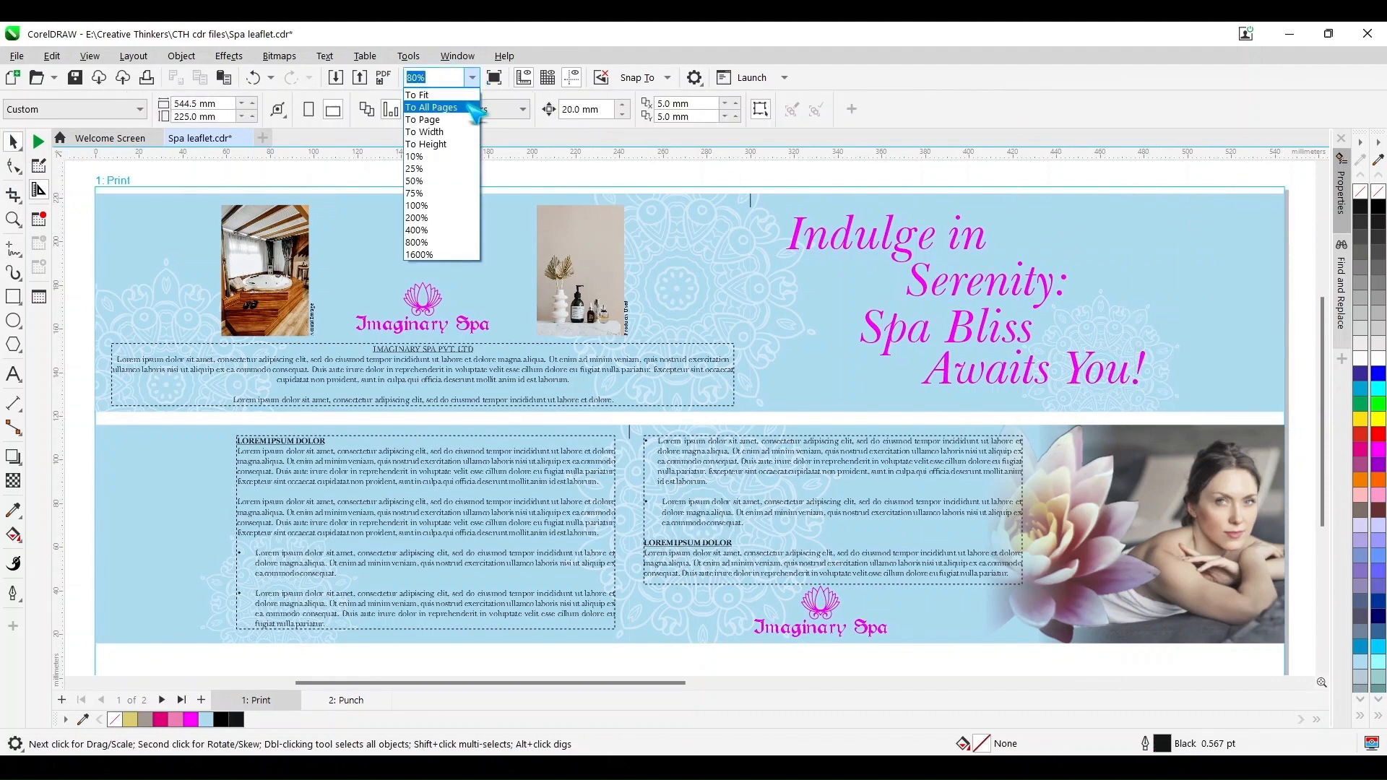
{"action": "left_click", "coordinate": [474, 112]}
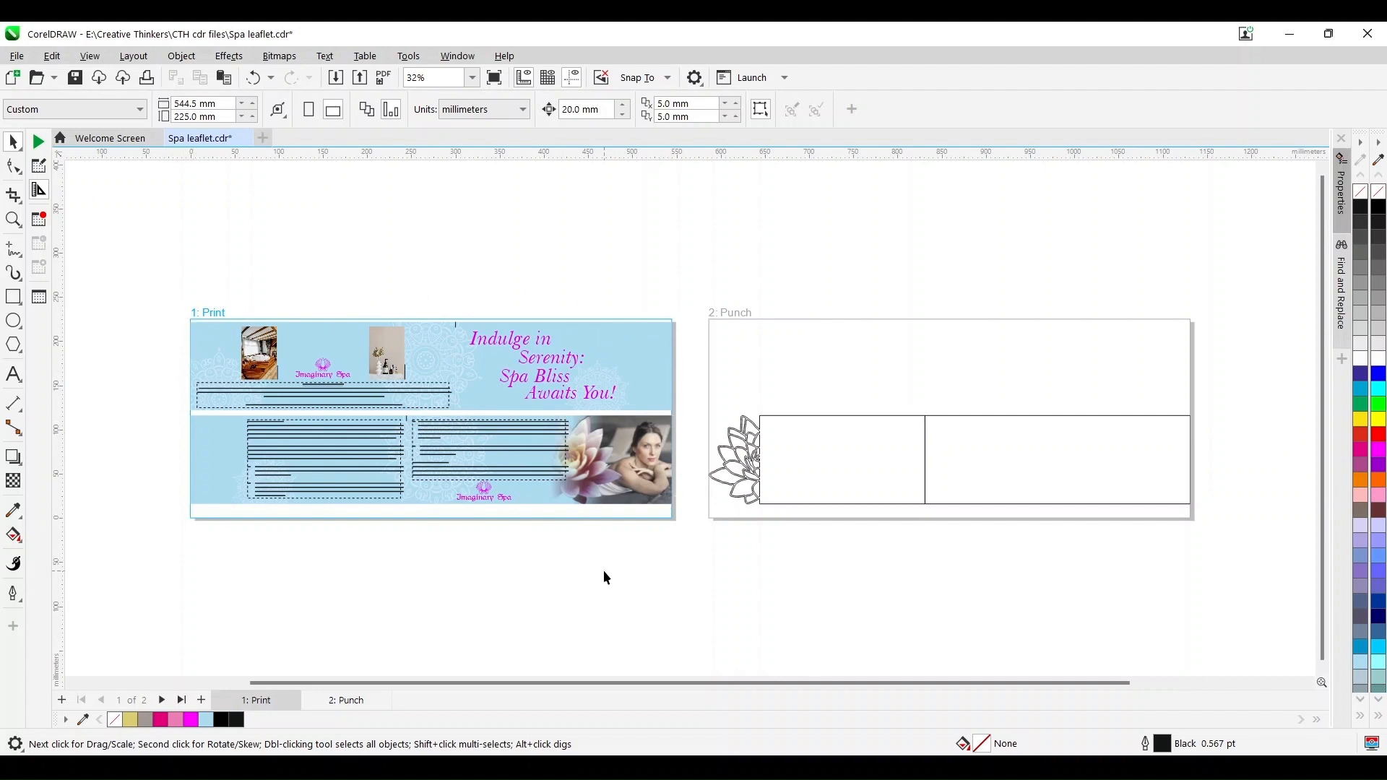
{"action": "left_click", "coordinate": [13, 219]}
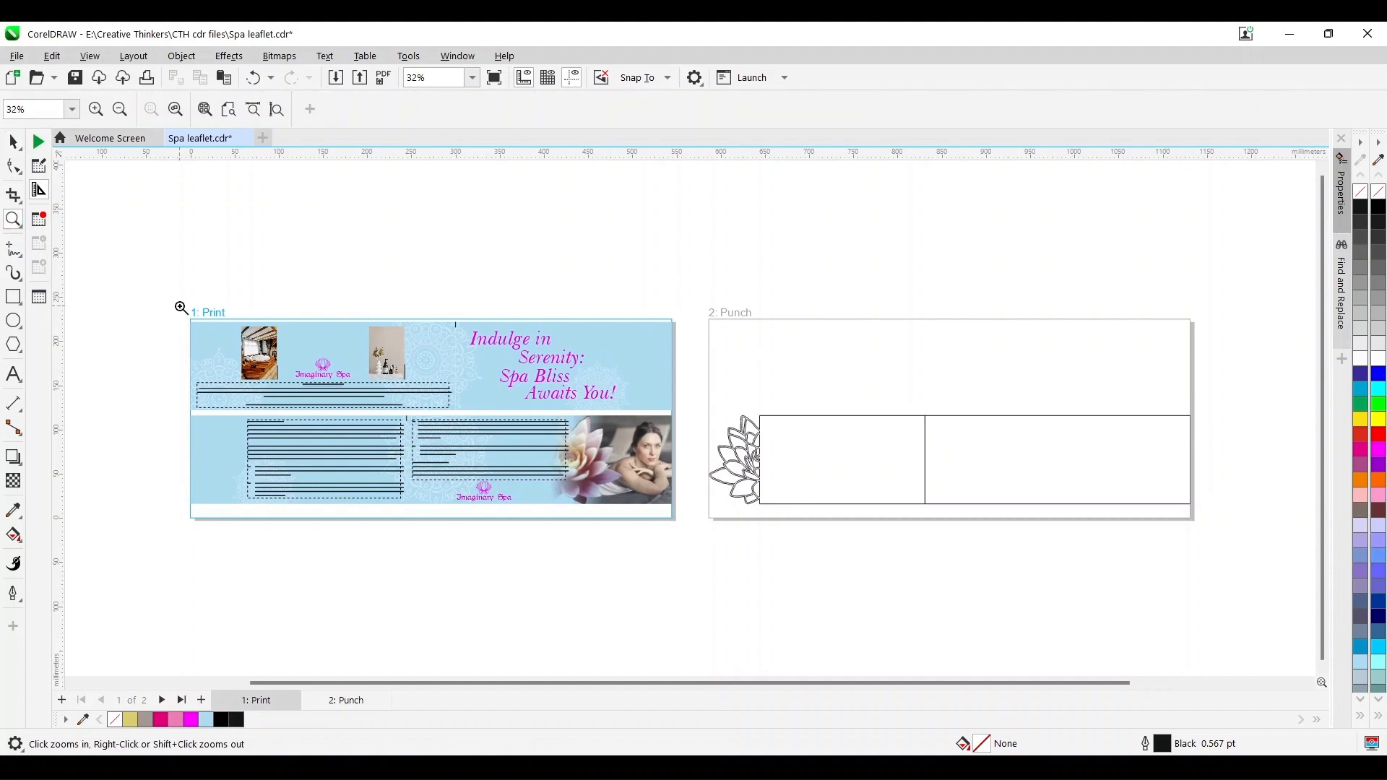
{"action": "left_click_drag", "start_coordinate": [1203, 540], "coordinate": [1201, 546]}
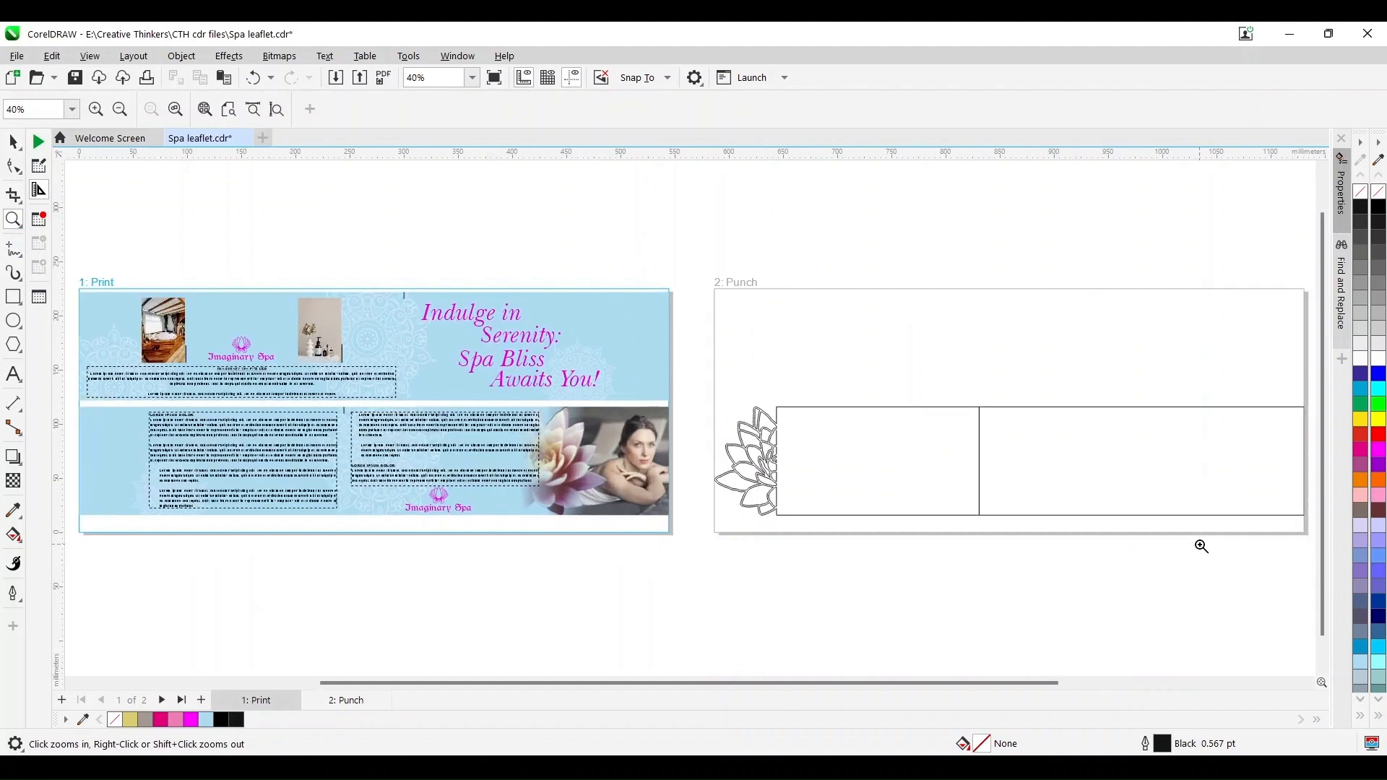
{"action": "key", "text": "F9"}
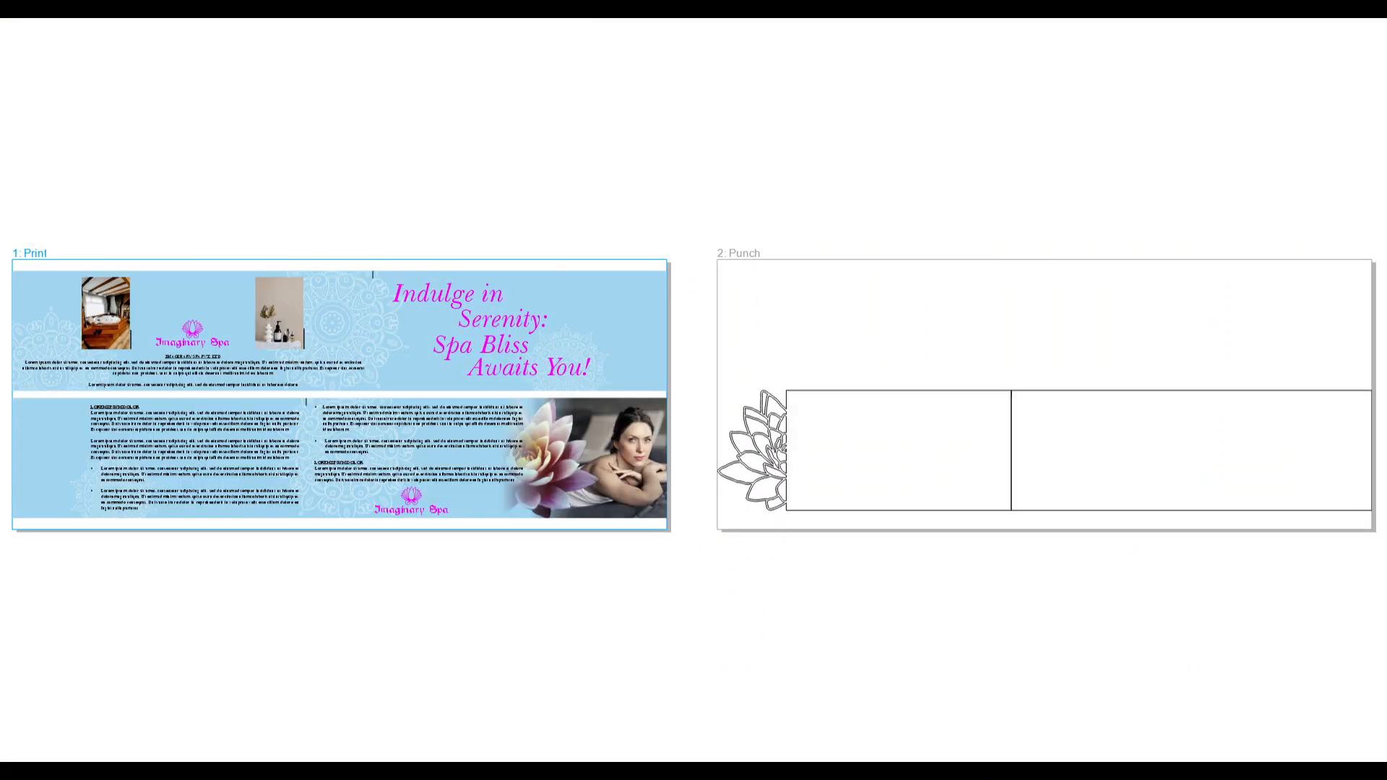